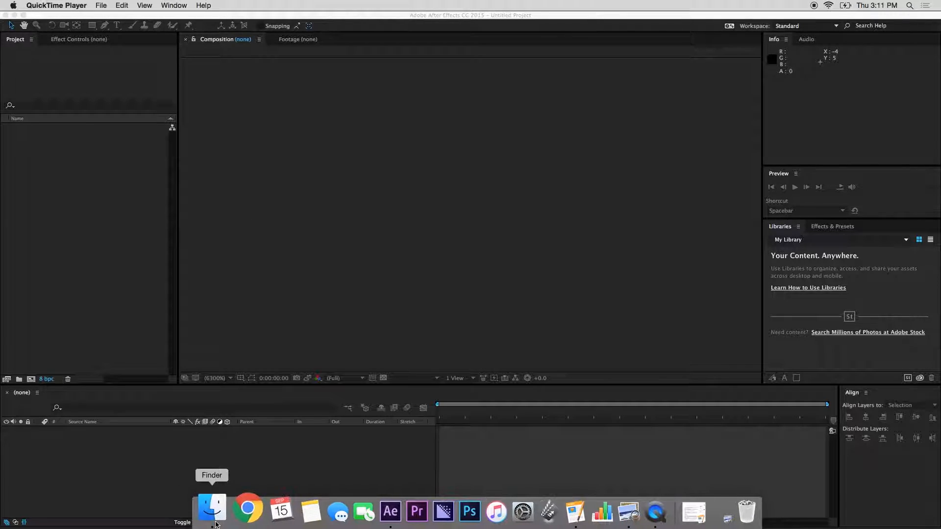
- Switch to Finder and connect to the server smb://software.coloradocollege.edu/film
left_click(216, 524)
key("super+k")
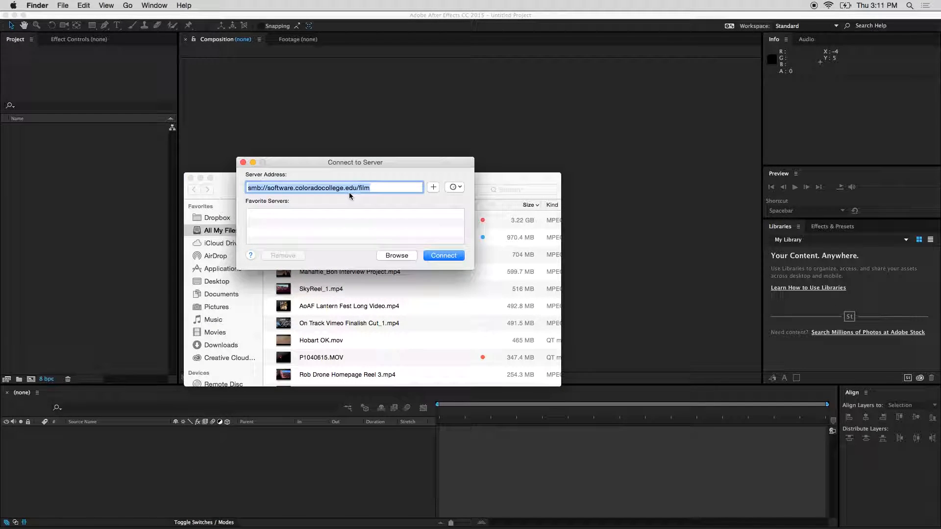
left_click(191, 178)
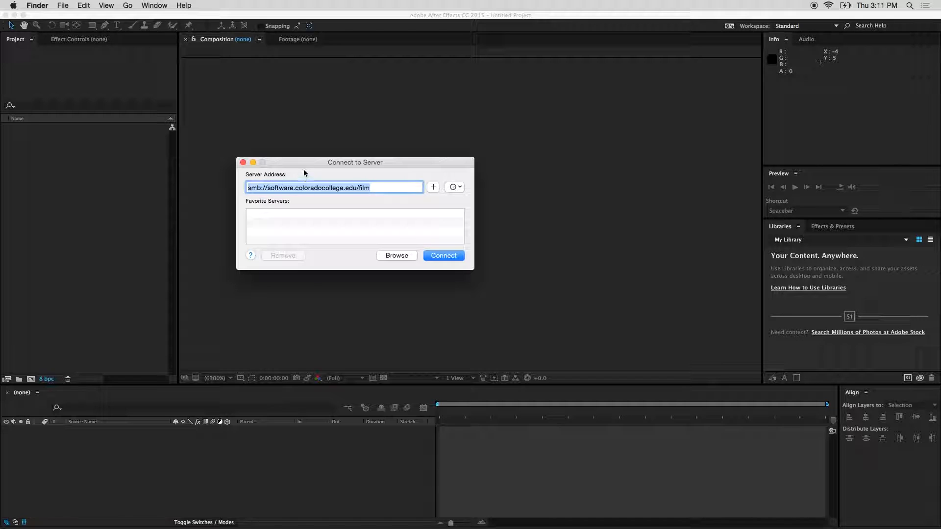
left_click_drag(306, 165, 336, 209)
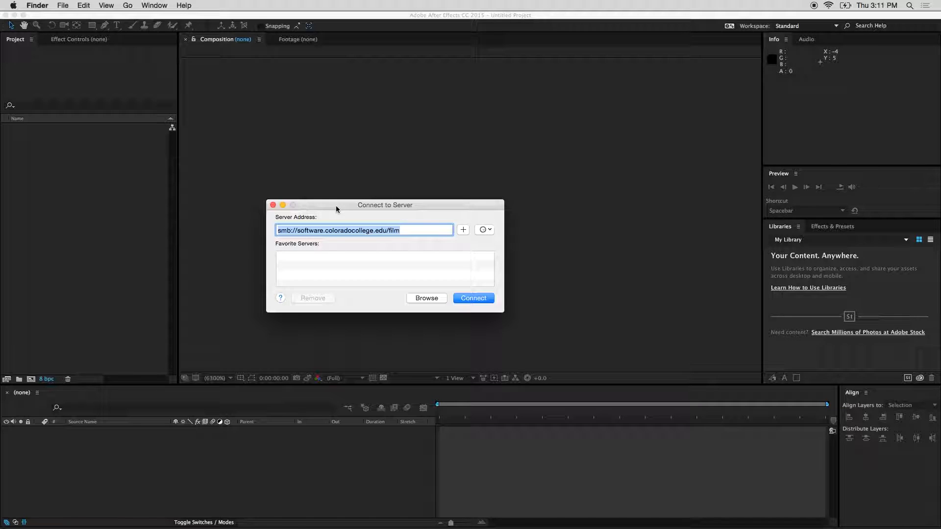
left_click(63, 5)
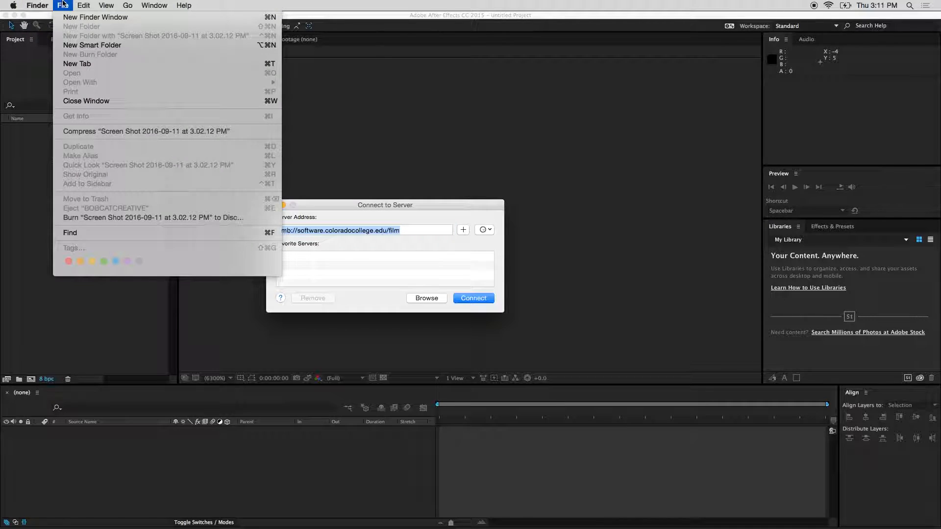
mouse_move(106, 4)
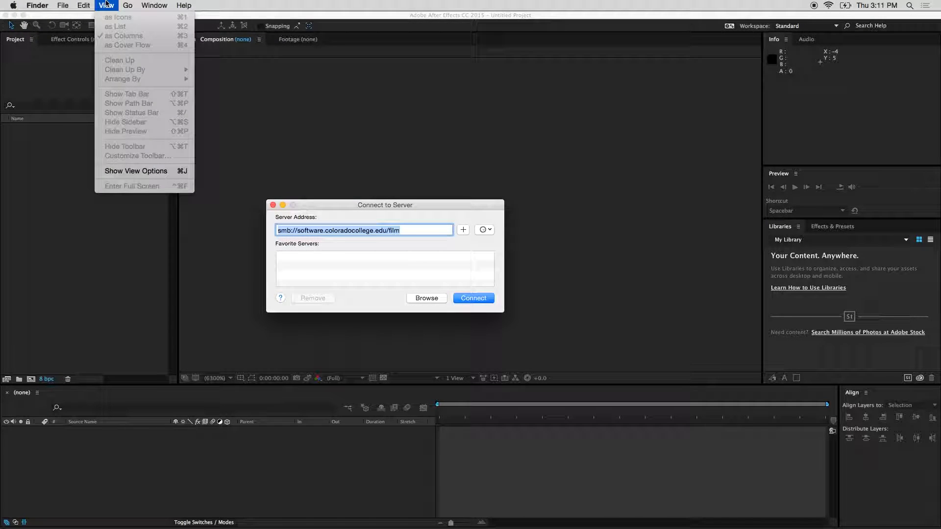
mouse_move(146, 5)
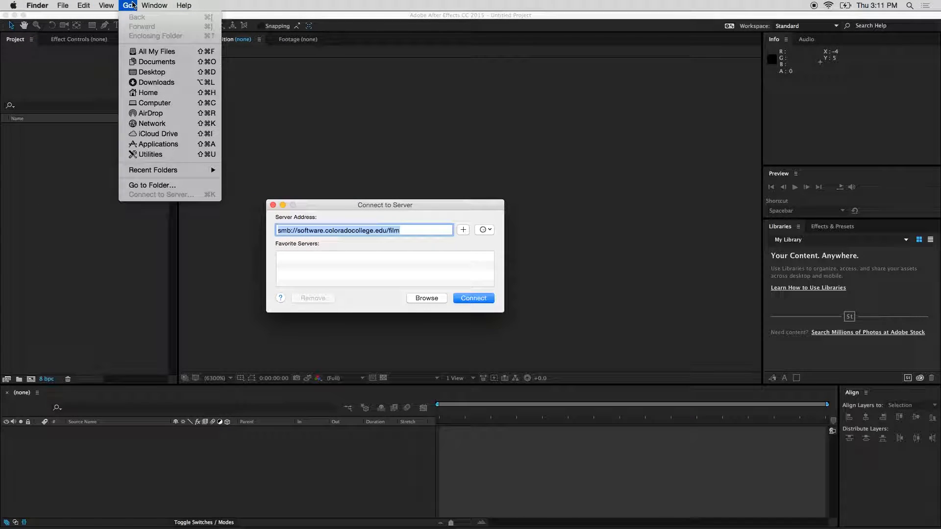
left_click(133, 4)
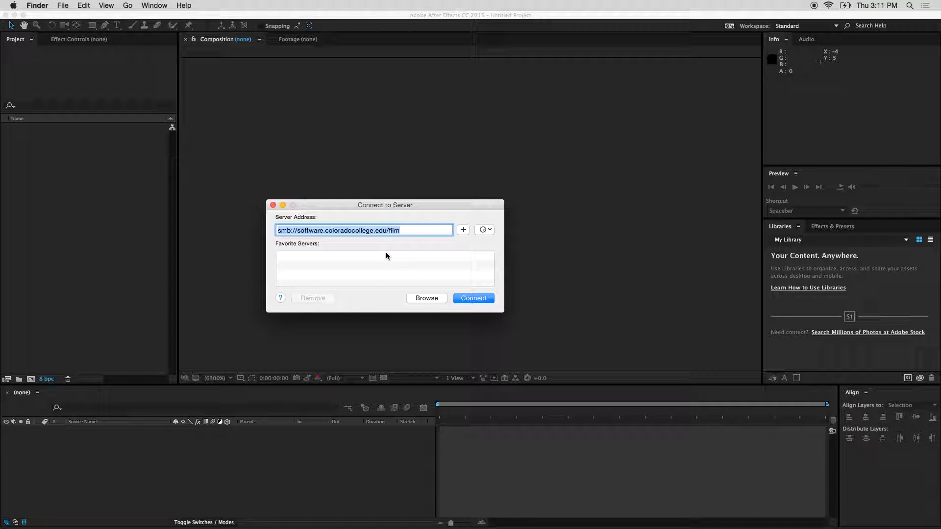
left_click(404, 235)
left_click(295, 232)
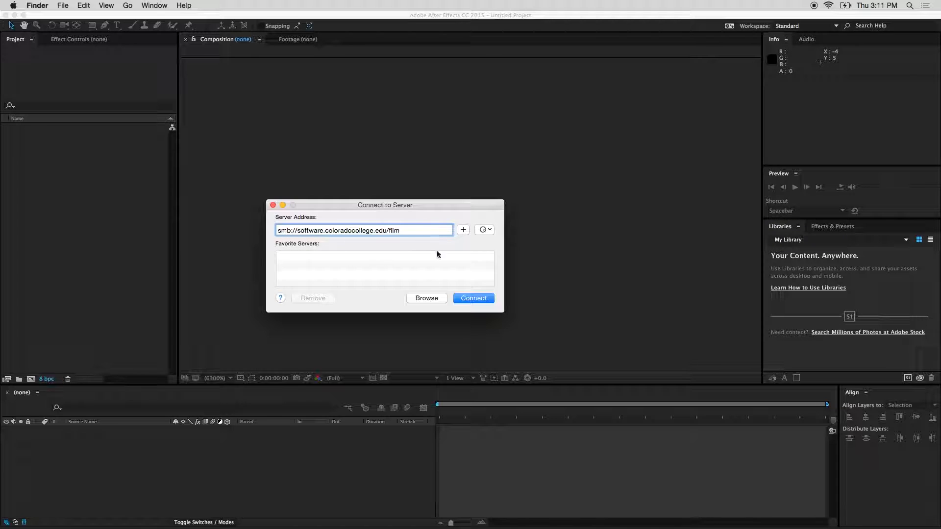
left_click(473, 299)
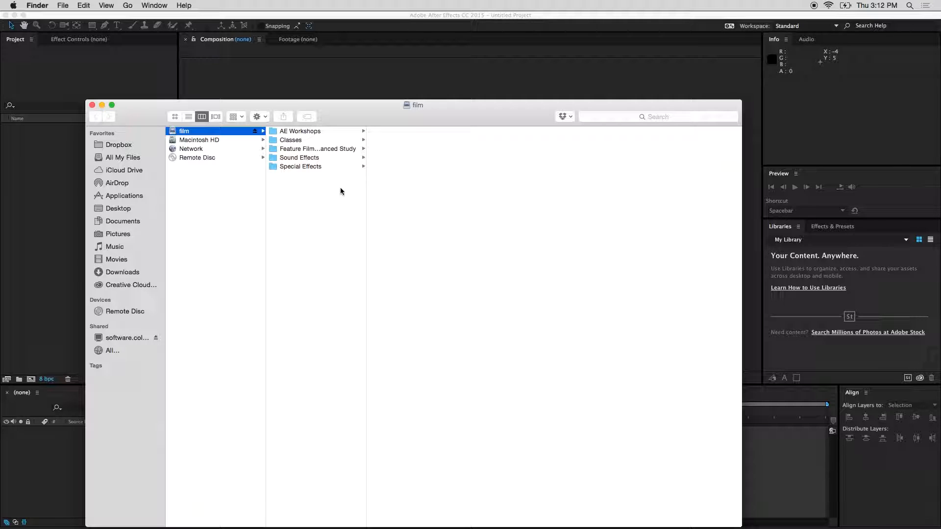
- Browse the film share to the Sources folder in AE Workshops, 02 Layers and Such
left_click(335, 131)
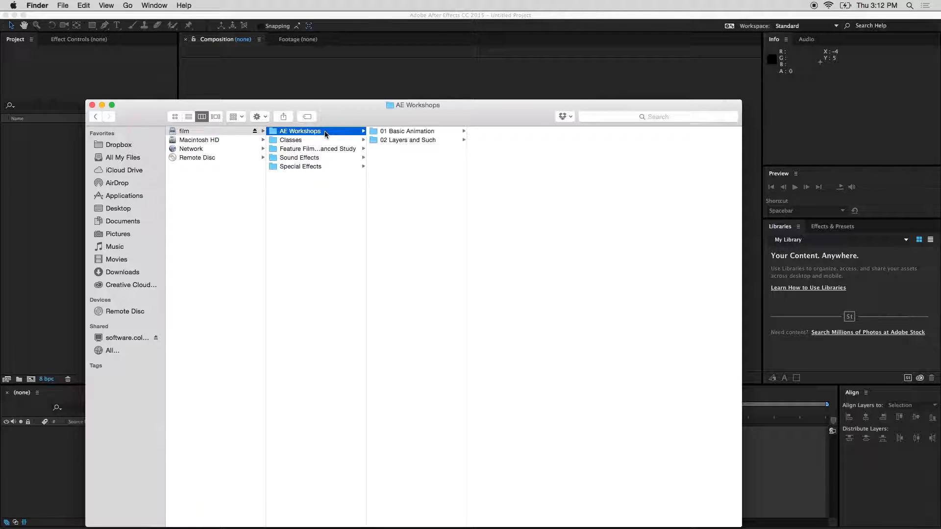
left_click(407, 141)
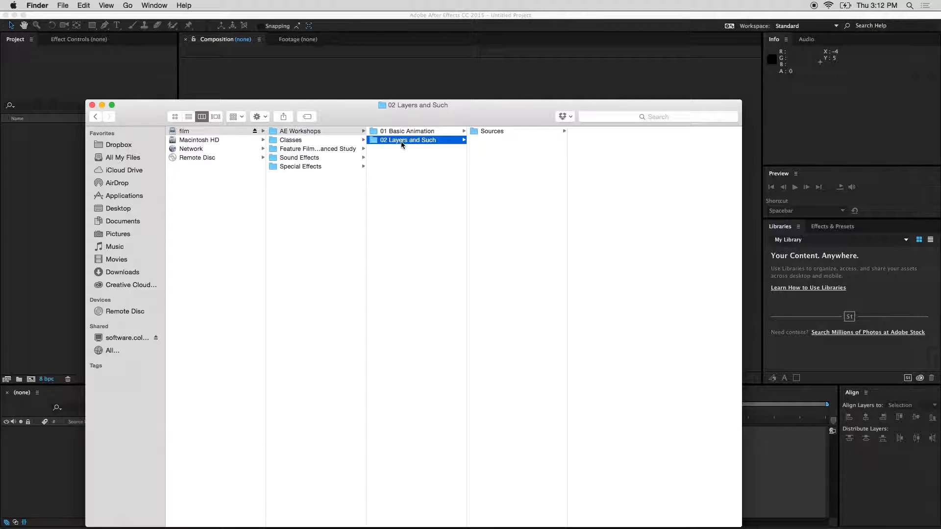
left_click(489, 131)
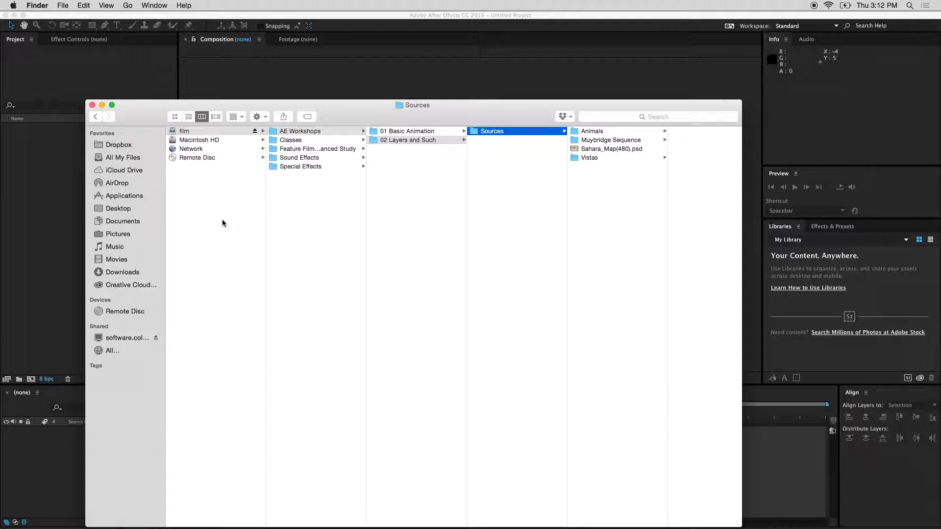
- Open the Sources folder inside 02 Layers and Such on the Desktop
left_click(125, 209)
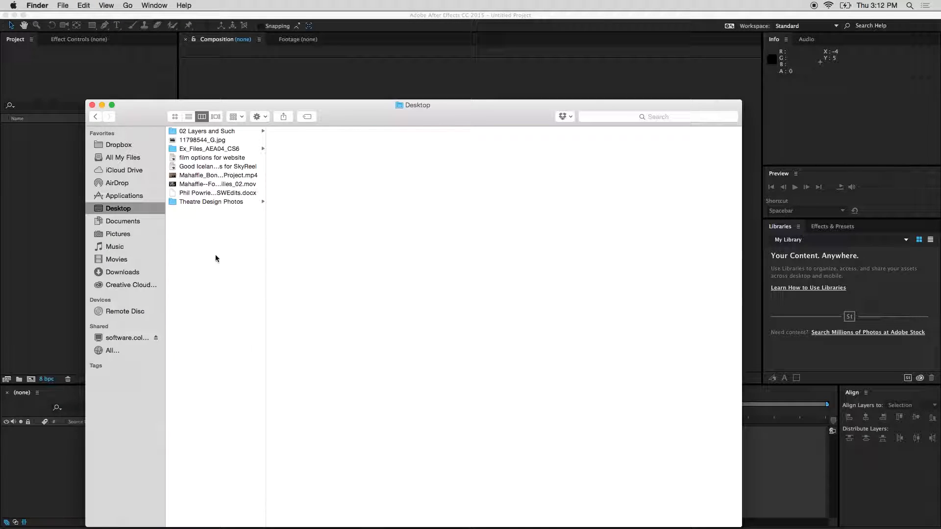
left_click(196, 132)
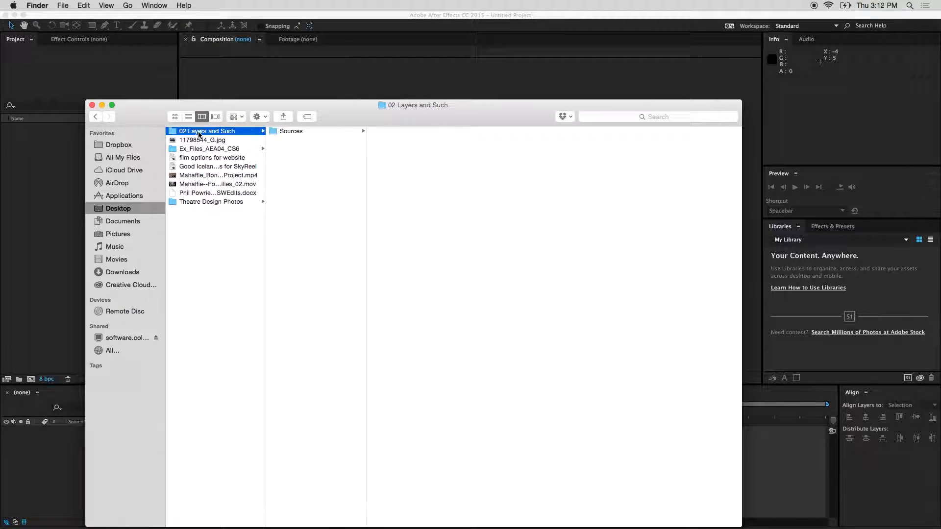
left_click(295, 132)
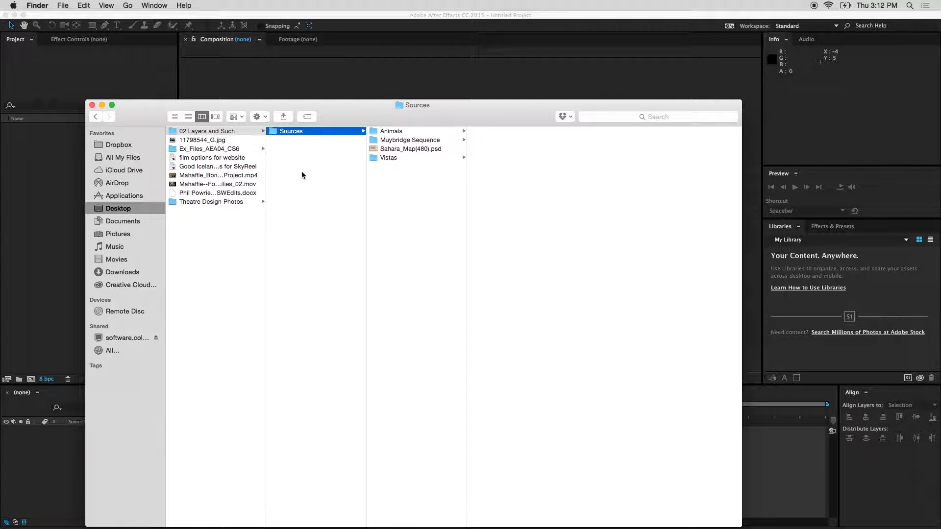
left_click(301, 171)
left_click(315, 132)
- Preview the clips in the Animals folder one by one, from antelope deer to snake in sand
left_click(392, 132)
key("Right")
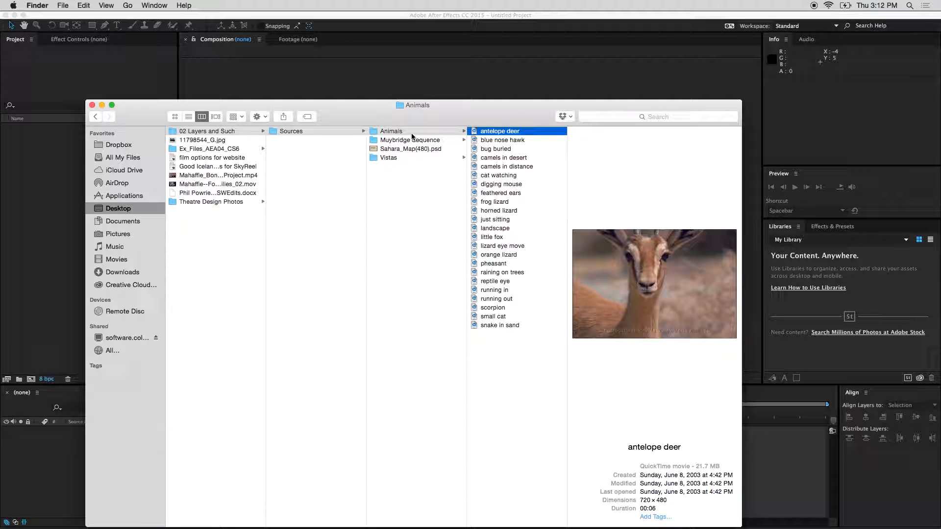
key("Down")
key("Down")
key("Down")
key("Down")
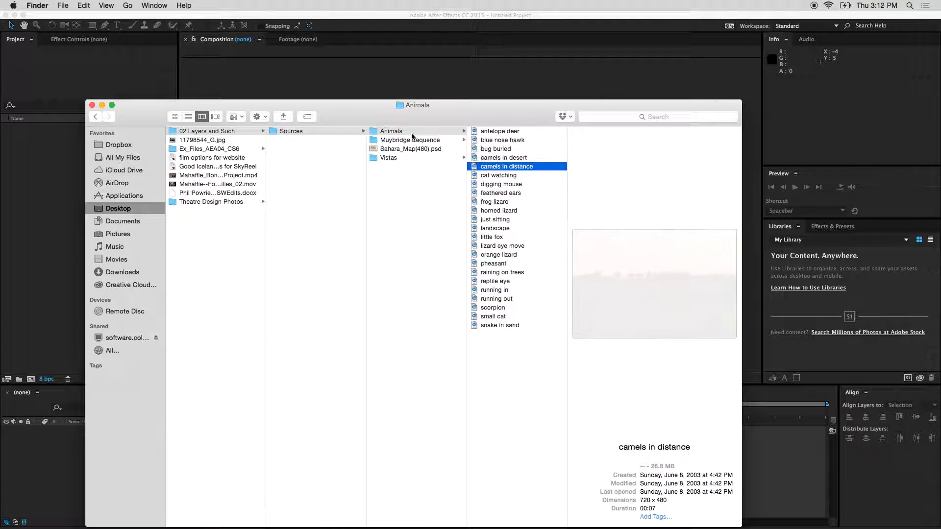
key("Down")
key("Down")
key("Down")
key("Down")
key("Down")
key("Down")
key("Down")
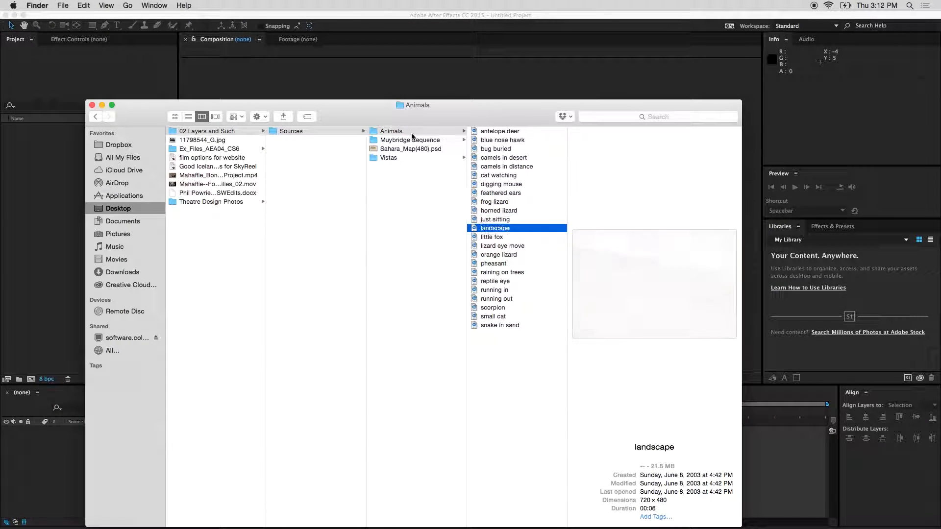
key("Down")
key("Down")
key("Down")
key("Down")
key("Down")
key("Down")
key("Down")
key("Down")
key("Down")
key("Down")
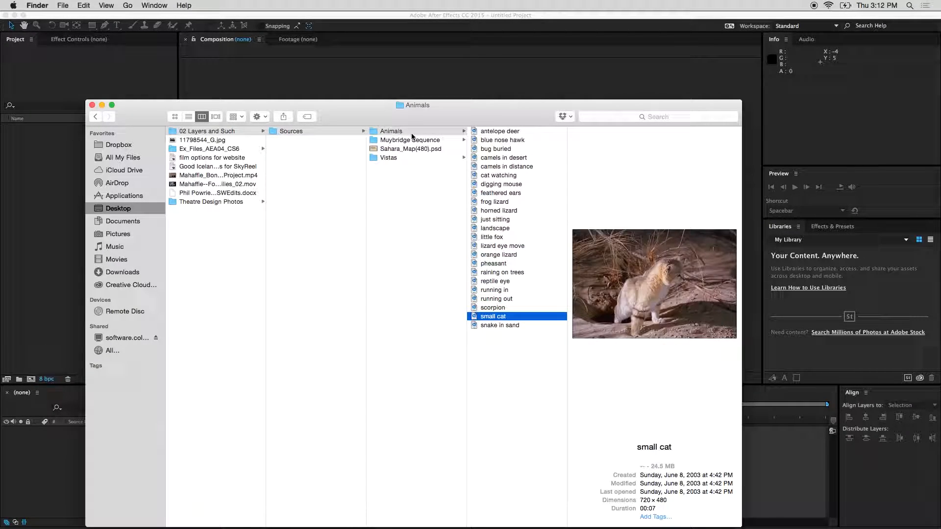
key("Down")
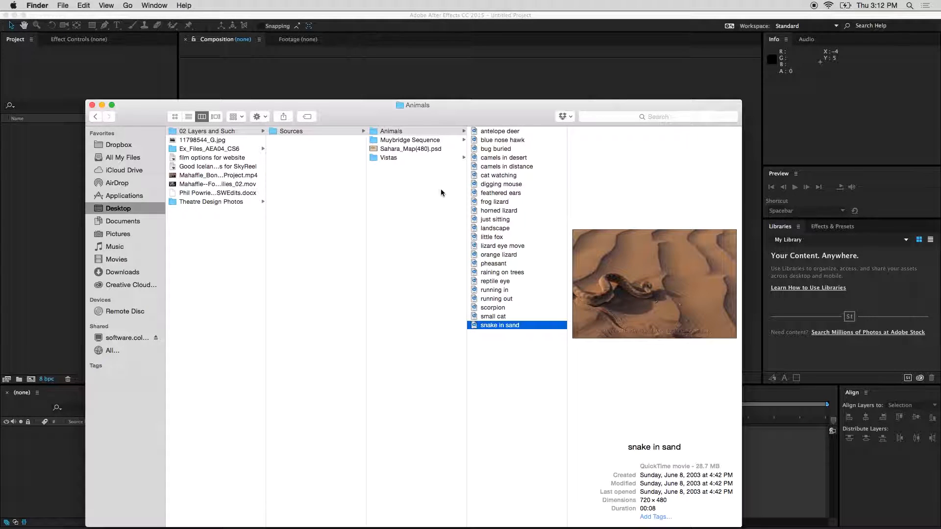
left_click(407, 134)
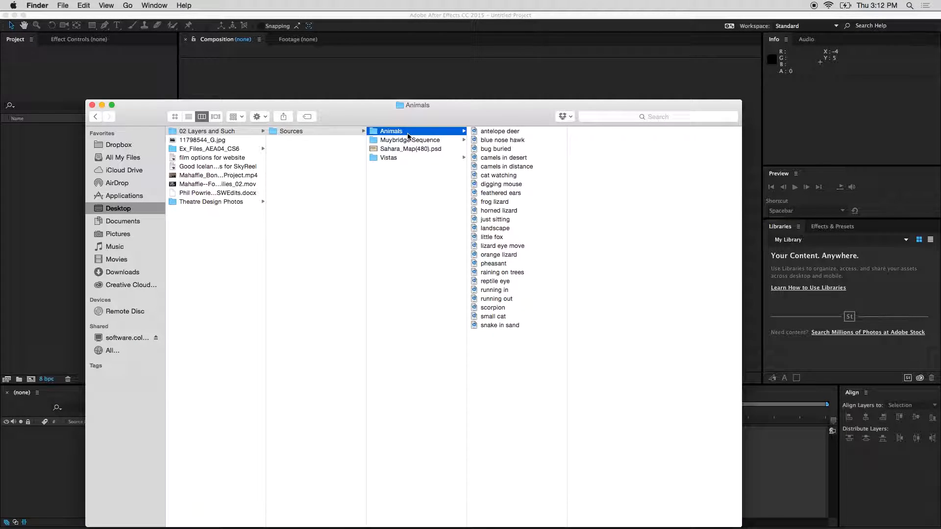
- Switch to After Effects and import the whole Animals folder from Desktop, 02 Layers and Such, Sources into the project
left_click(73, 165)
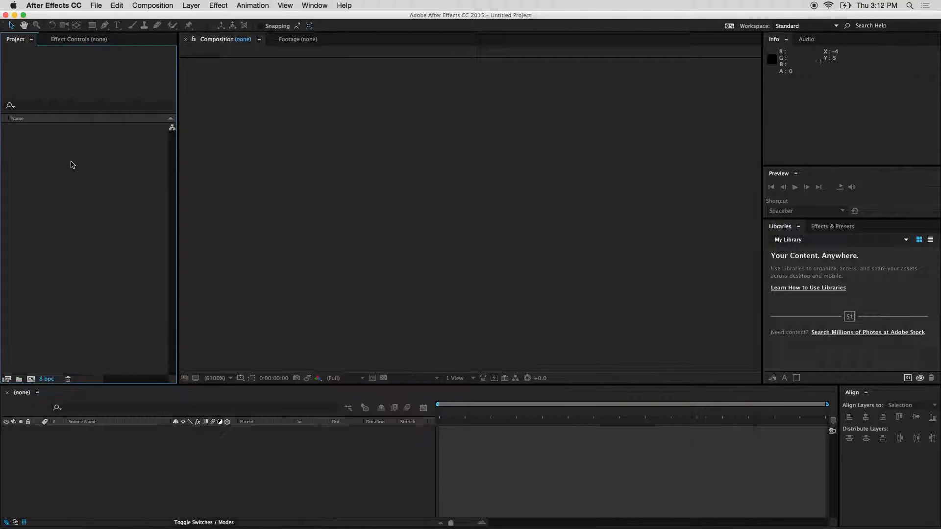
right_click(77, 180)
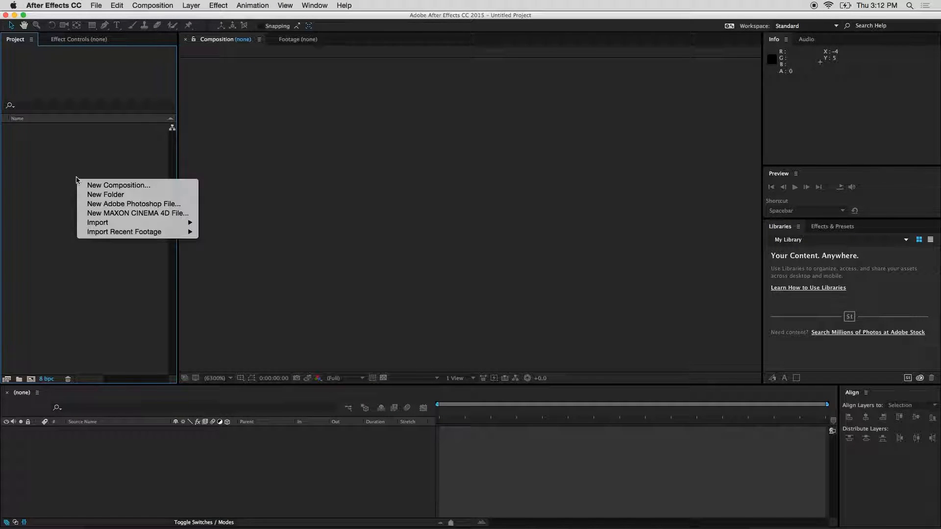
left_click(214, 223)
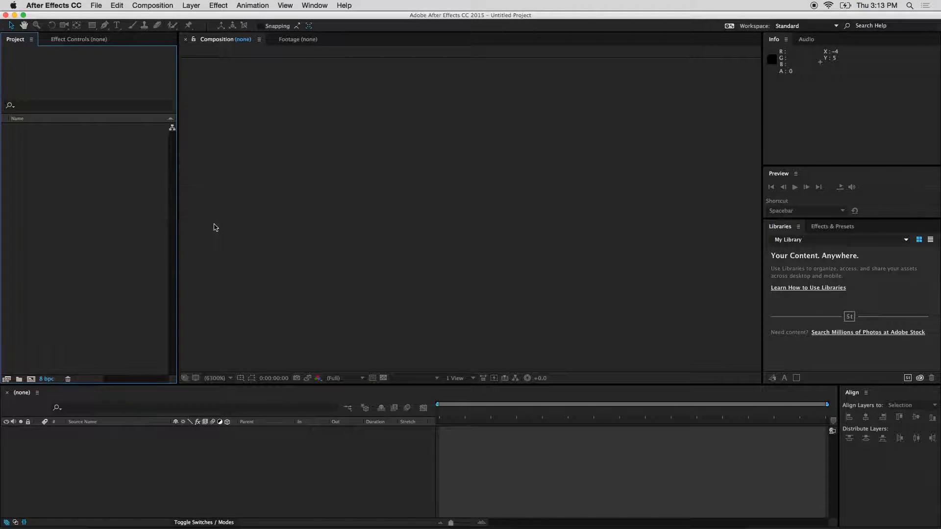
left_click(429, 95)
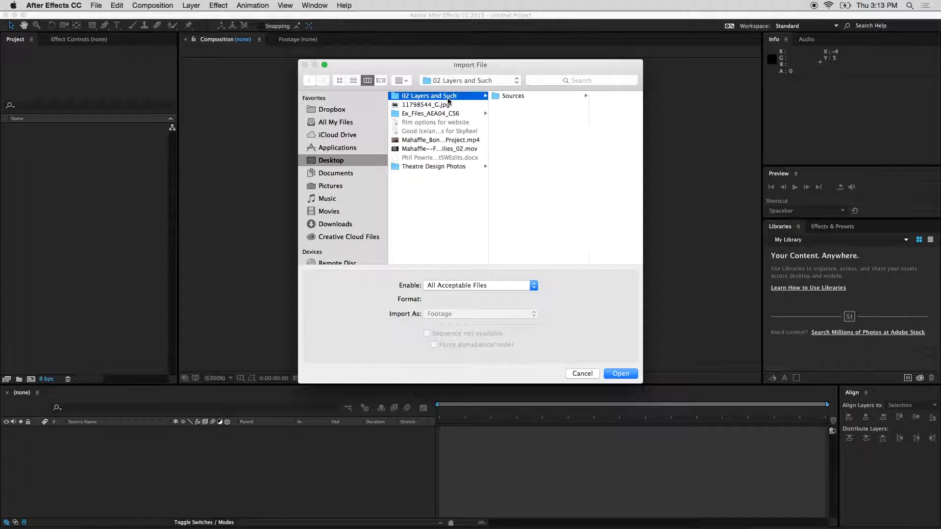
left_click(510, 95)
left_click(582, 97)
left_click(620, 374)
left_click(42, 160)
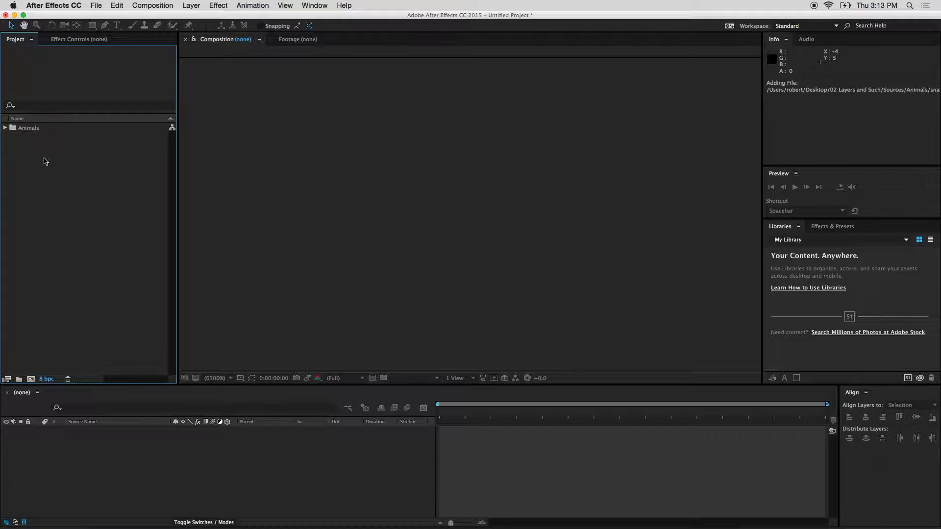
- Expand the imported Animals folder in the project and select the camels in desert clip
left_click(30, 130)
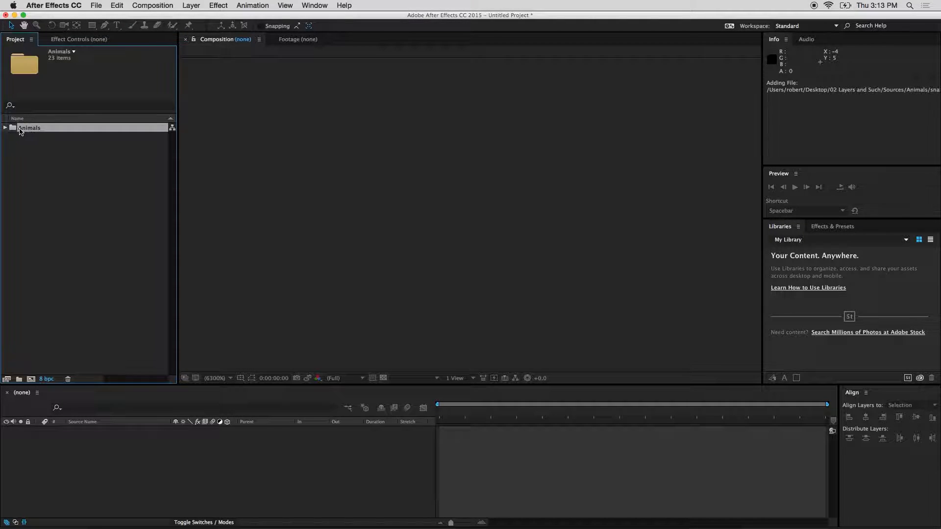
left_click(50, 163)
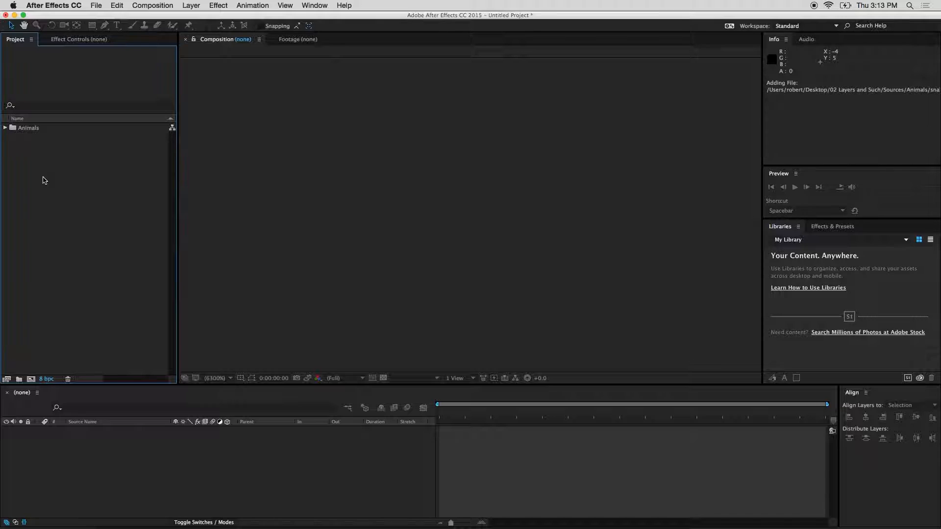
left_click(5, 128)
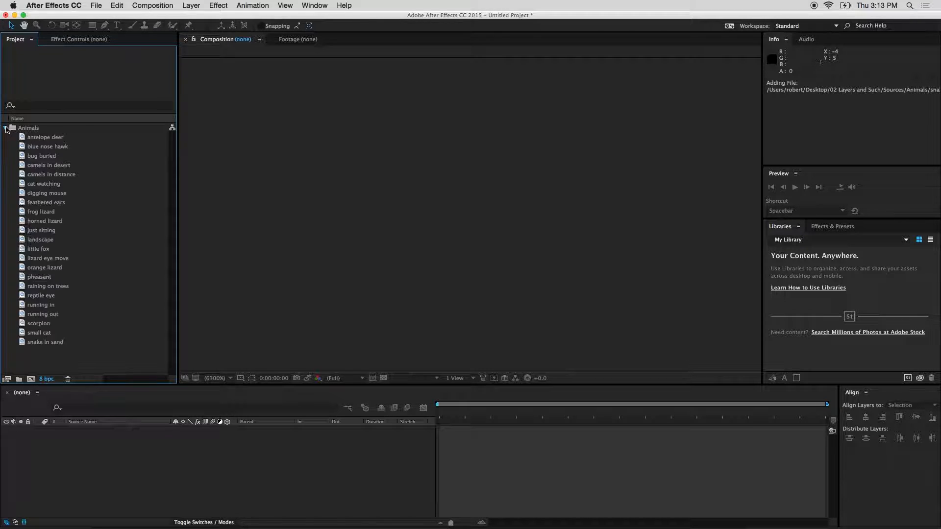
left_click(90, 164)
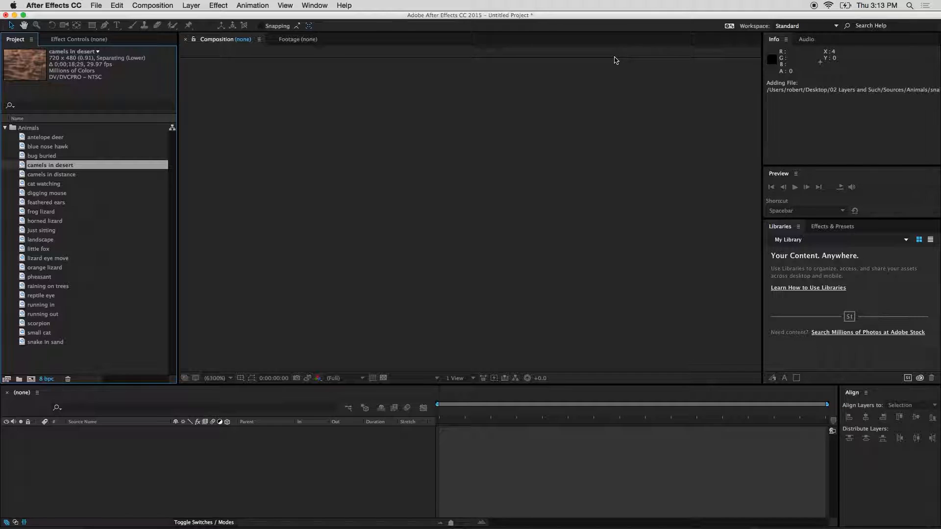
- Save the project on the Desktop as Lesson 2 Layers
left_click(97, 5)
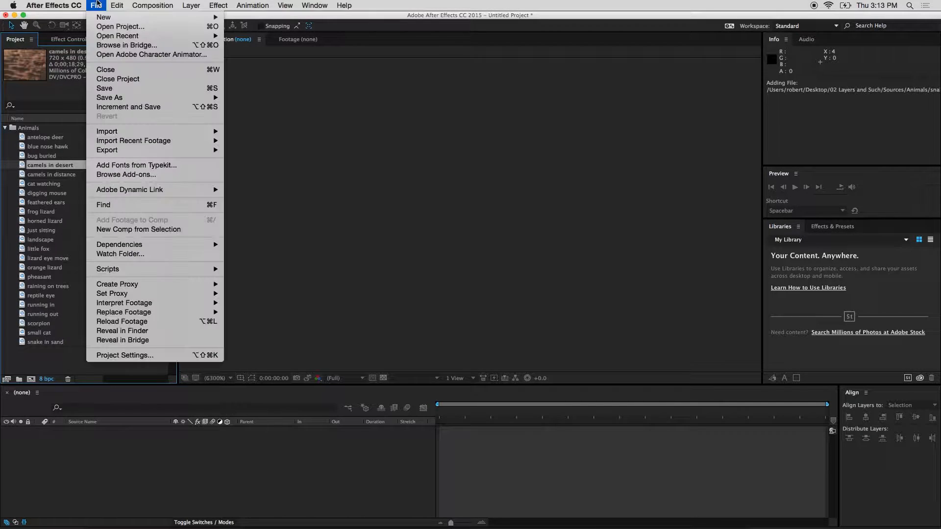
mouse_move(205, 100)
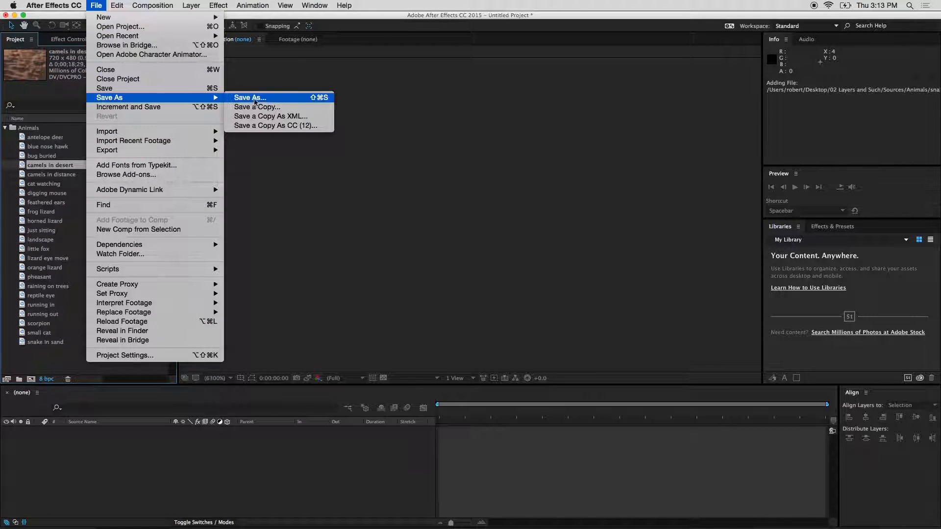
left_click(250, 98)
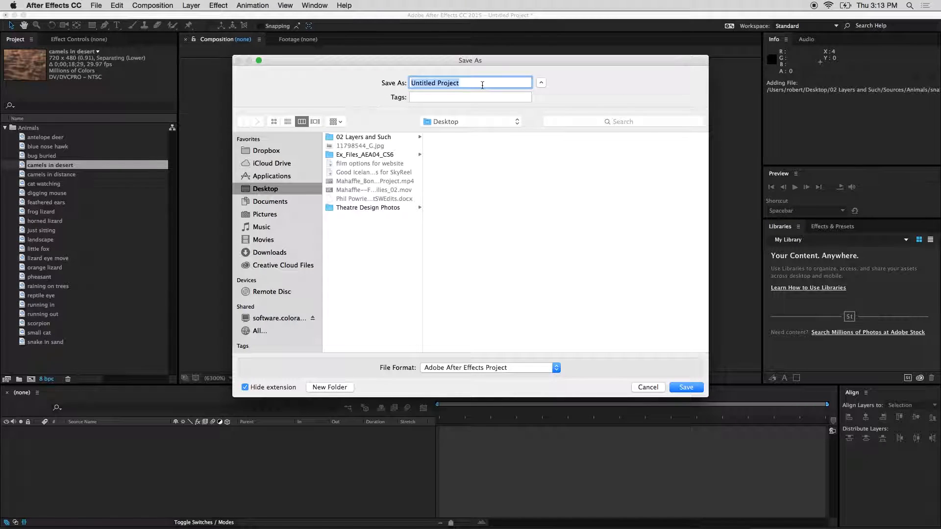
type("Lesson 2 Layers")
key("Return")
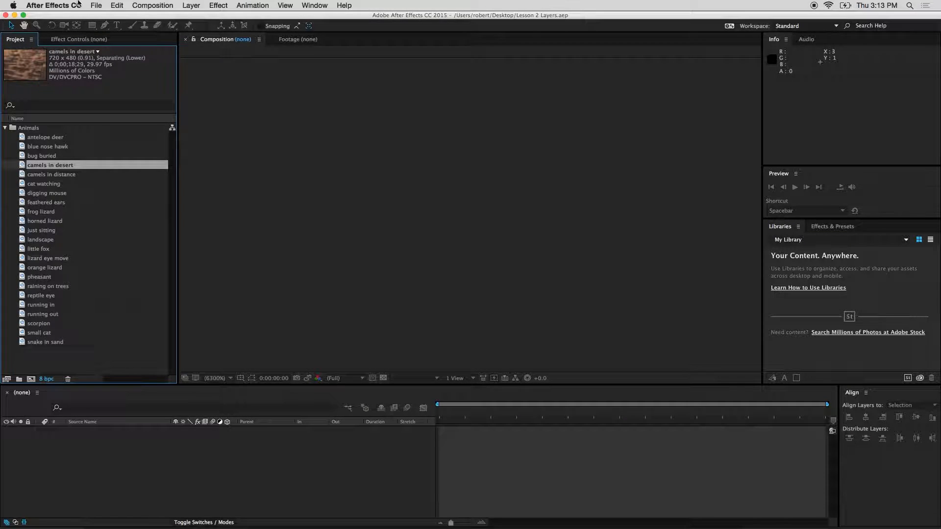
left_click(96, 5)
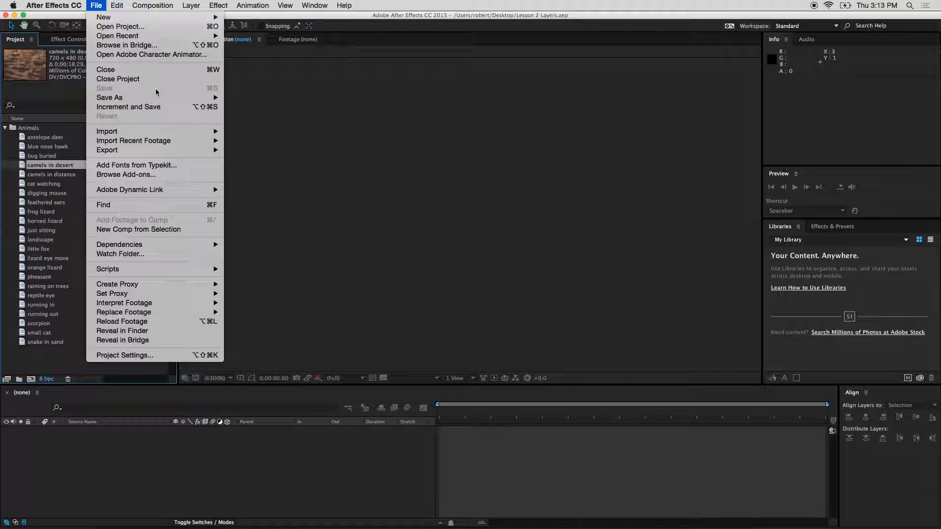
left_click(285, 206)
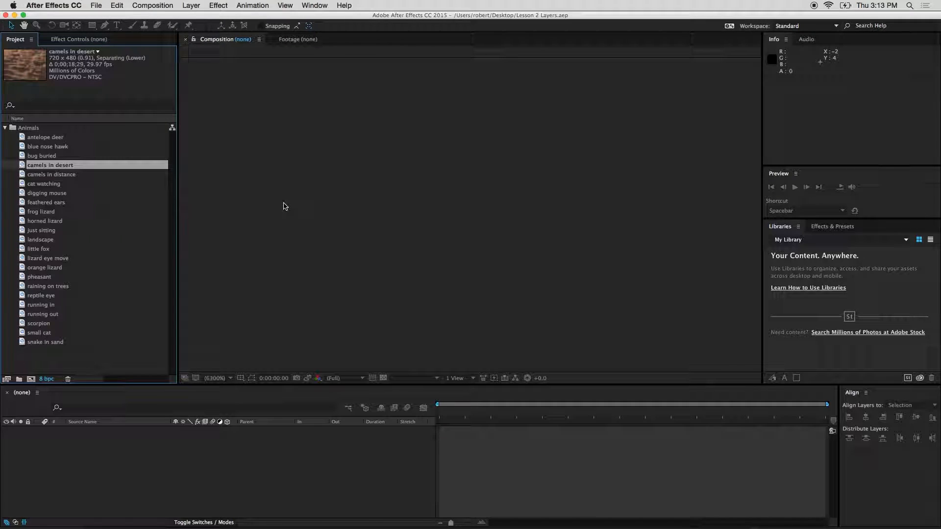
- Look through the first clips in the Animals folder and open the camels in distance footage for viewing
left_click(60, 138)
left_click(51, 148)
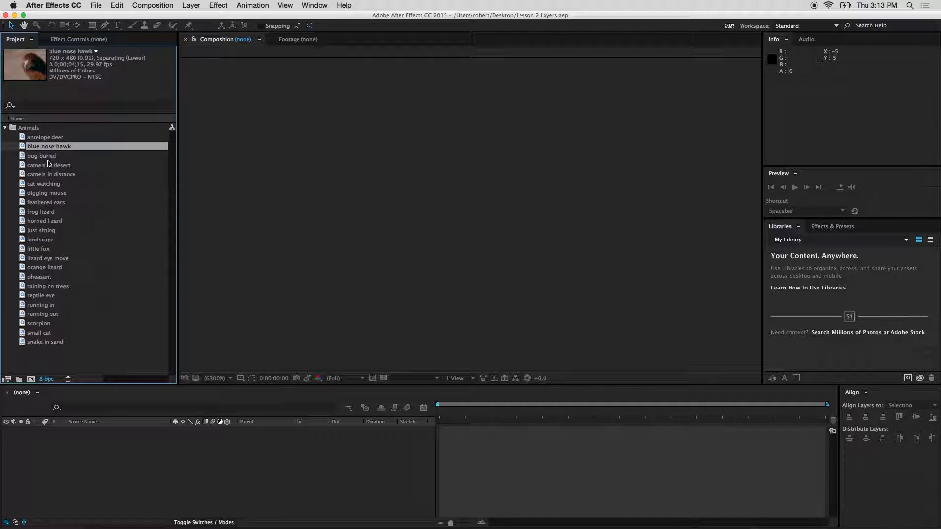
left_click(58, 166)
left_click(54, 176)
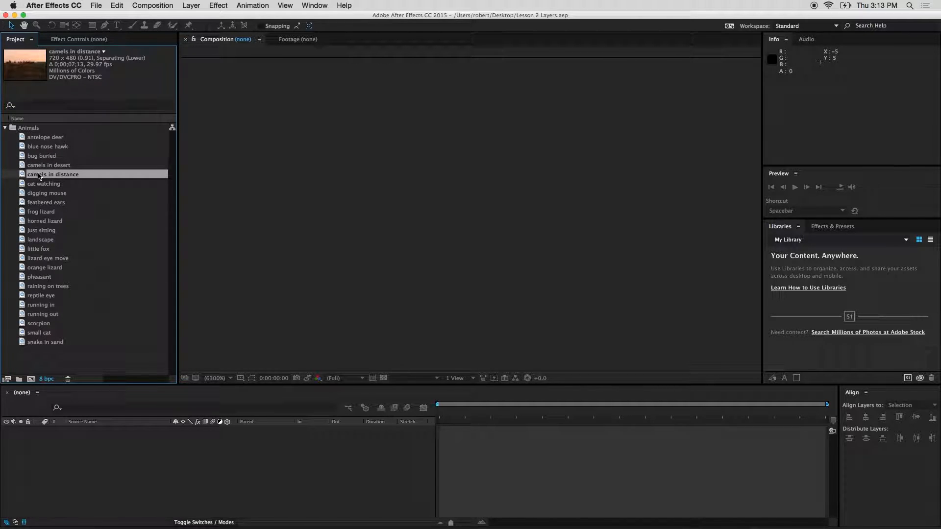
double_click(39, 176)
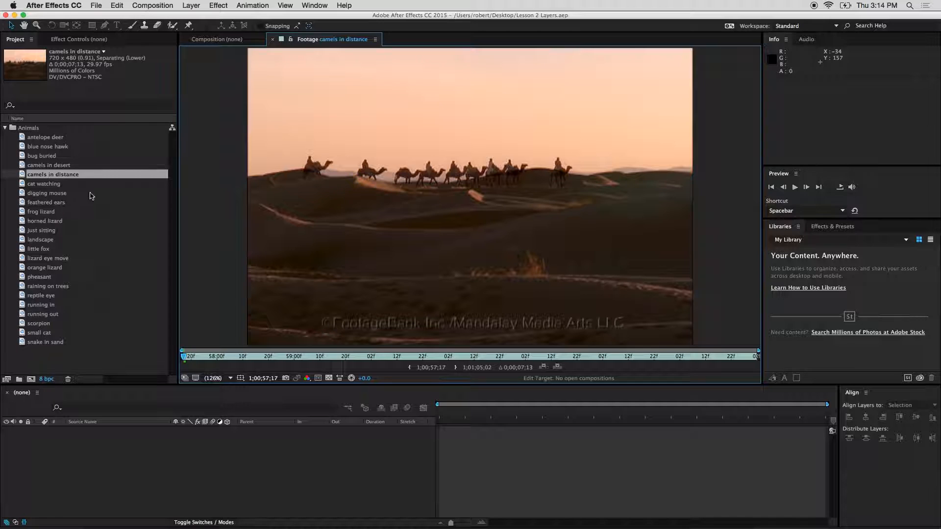
- Play and scrub through the camels in distance footage to find usable start and end frames
left_click_drag(185, 359, 522, 373)
key("space")
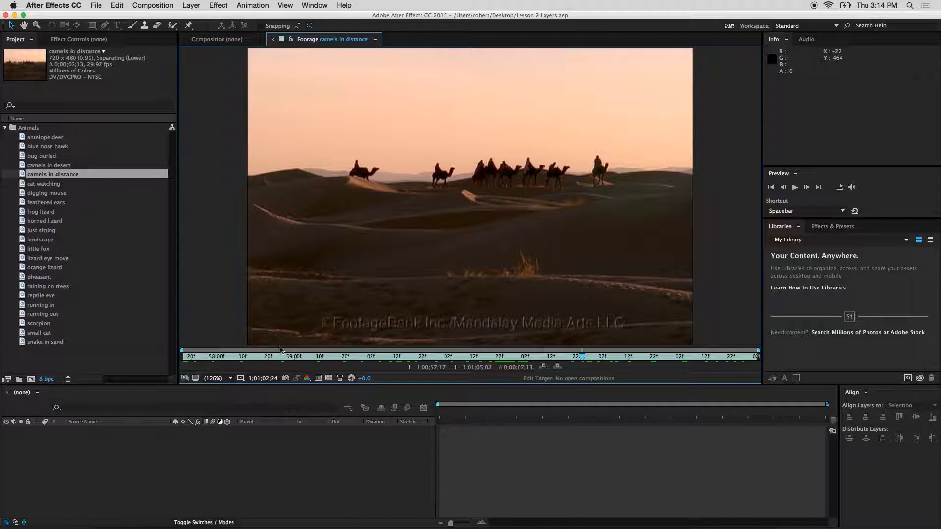
left_click(196, 357)
key("space")
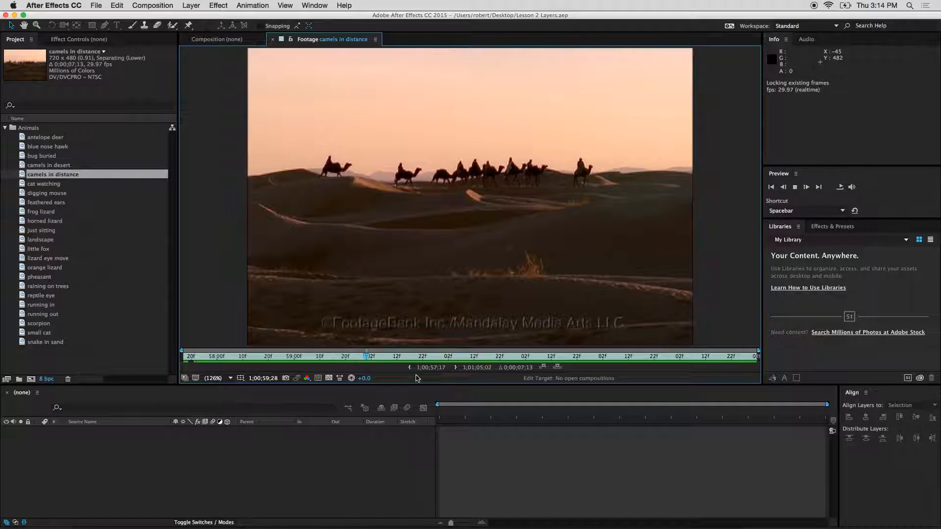
left_click(473, 357)
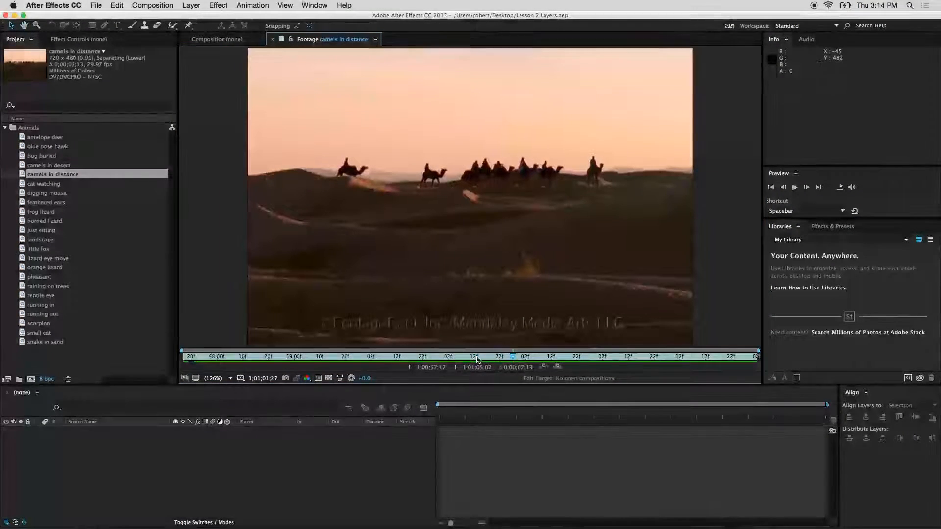
left_click_drag(462, 358, 361, 353)
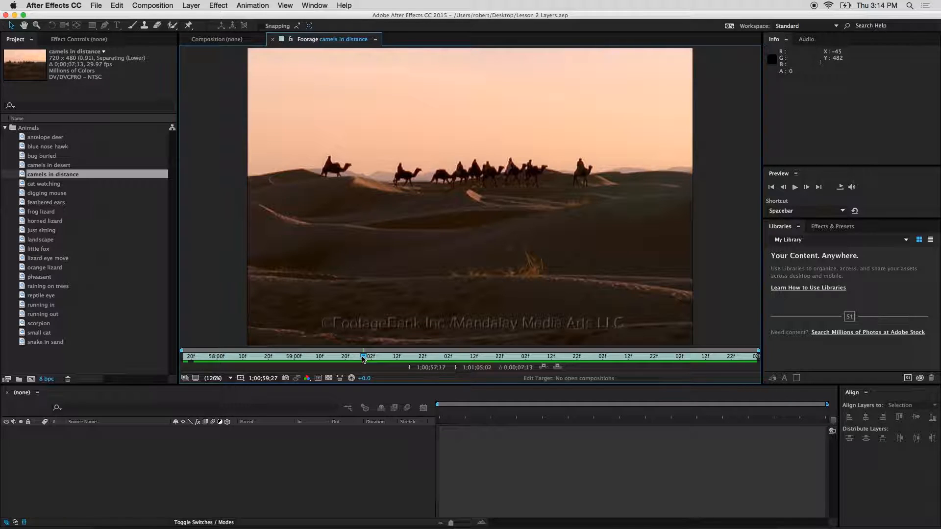
mouse_move(363, 360)
left_mouse_down()
mouse_move(273, 362)
mouse_move(259, 373)
mouse_move(300, 363)
left_mouse_up()
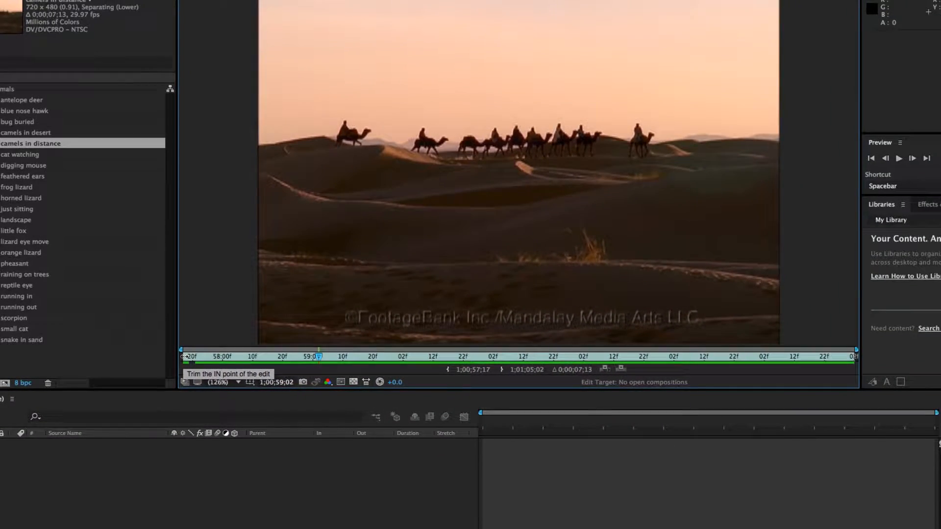
- Trim the camels in distance footage to an In point of 1;00;59;12 and an Out point of 1;01;03;22
left_click_drag(191, 356, 656, 372)
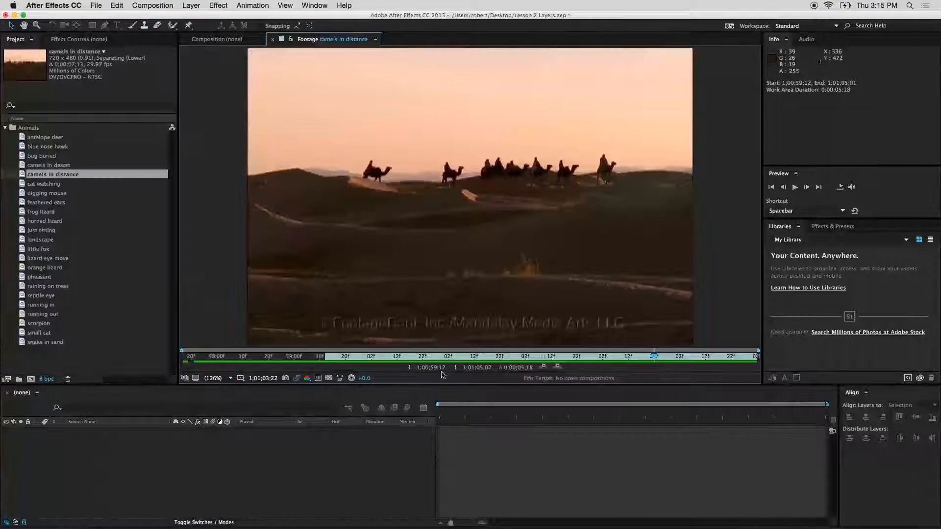
left_click(460, 367)
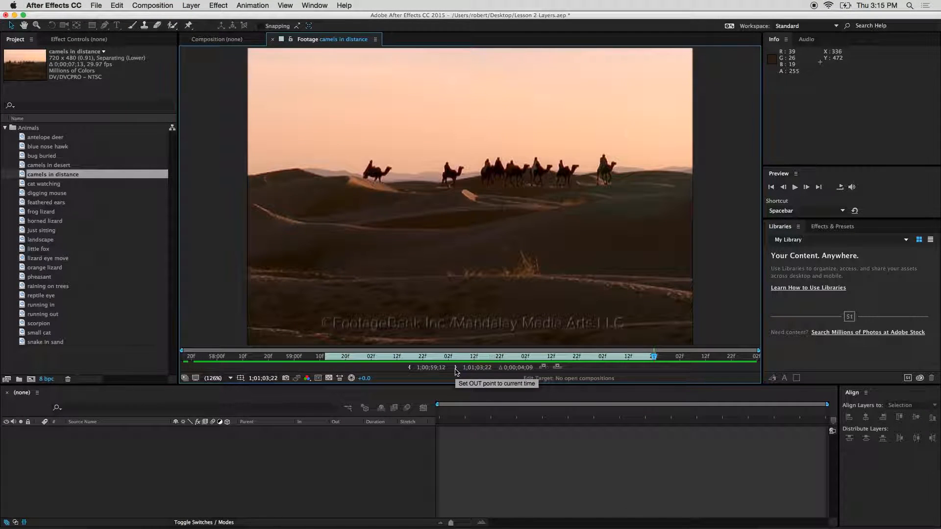
left_click_drag(655, 357, 659, 363)
key("space")
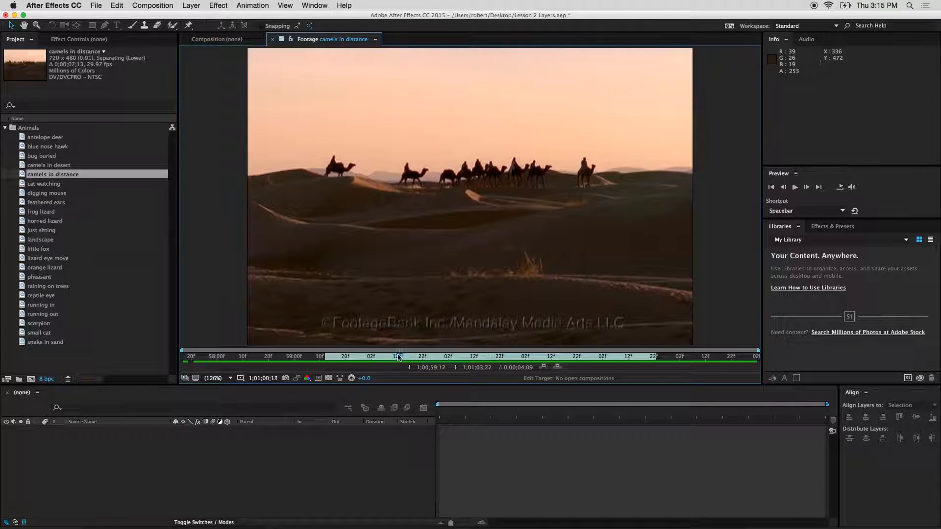
- Try the footage's In point at 1;00;59;25 and at 1;01;00;23, and undo both changes
left_click(409, 368)
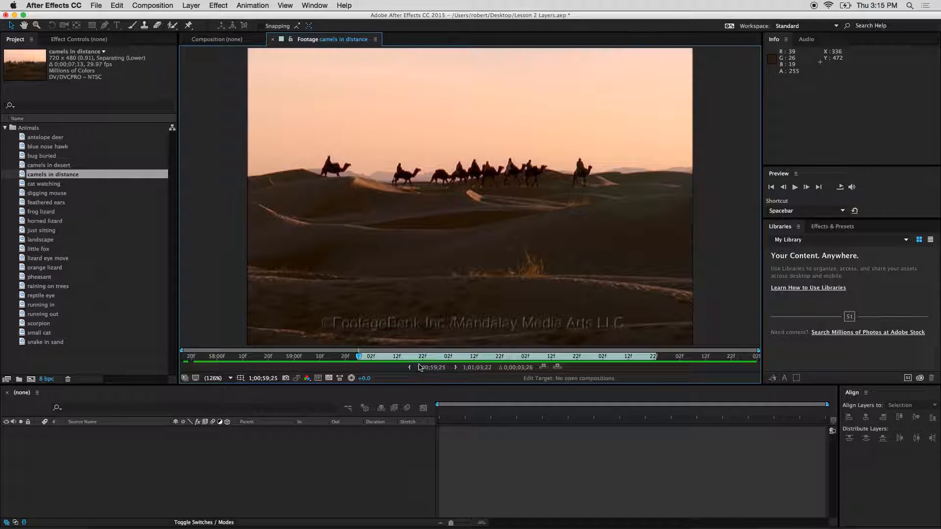
left_click(409, 368)
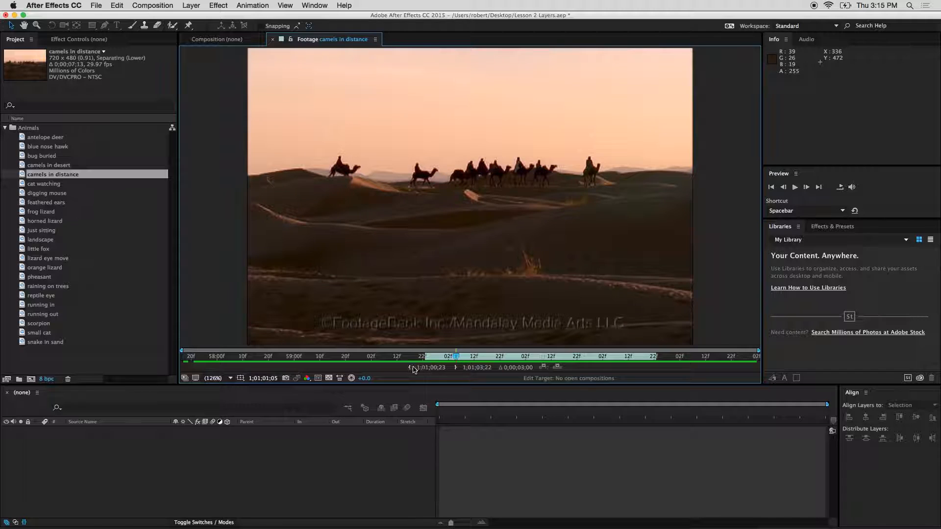
key("super+z")
key("super+z")
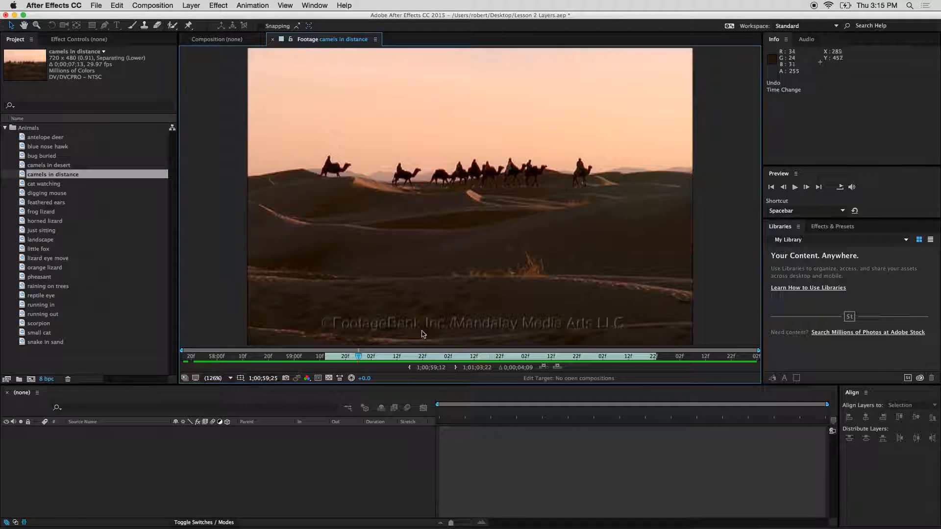
- Return the playhead to the footage's In point and create a new composition from the trimmed camels in distance clip
left_click_drag(361, 360, 325, 359)
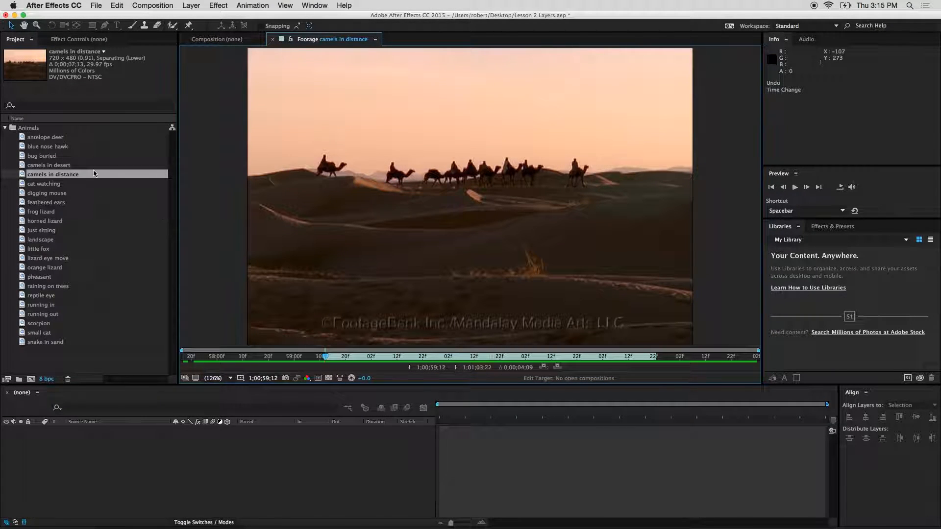
left_click_drag(47, 176, 80, 195)
left_click_drag(47, 169, 42, 177)
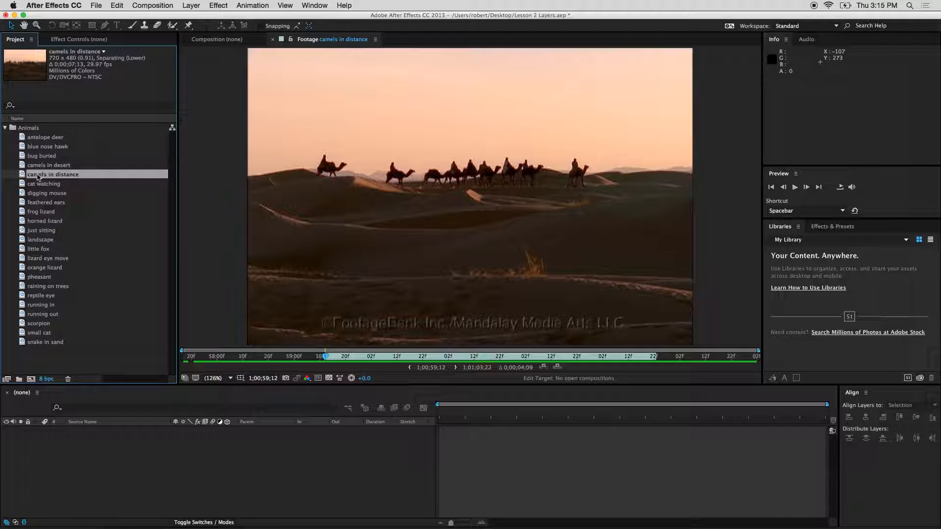
left_click_drag(37, 176, 32, 380)
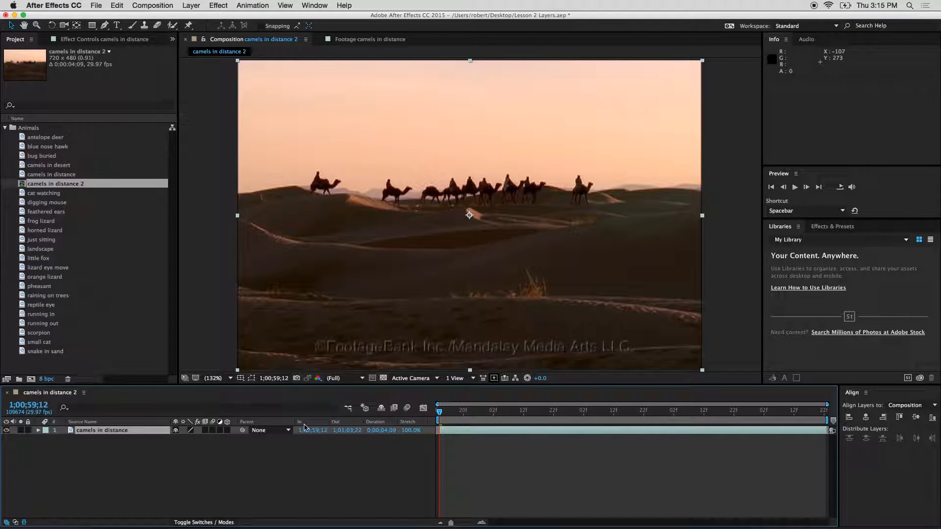
- Rename the new camels in distance 2 composition as Camels
left_click(198, 504)
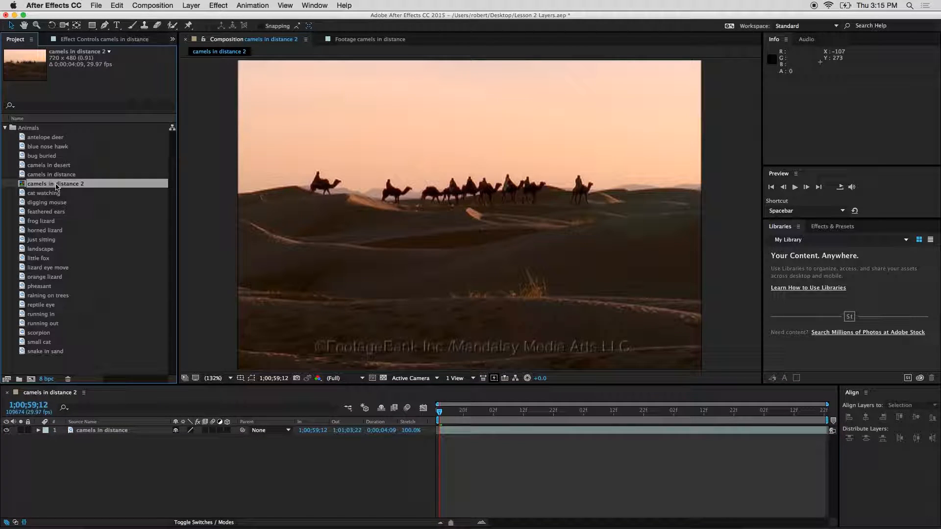
right_click(77, 186)
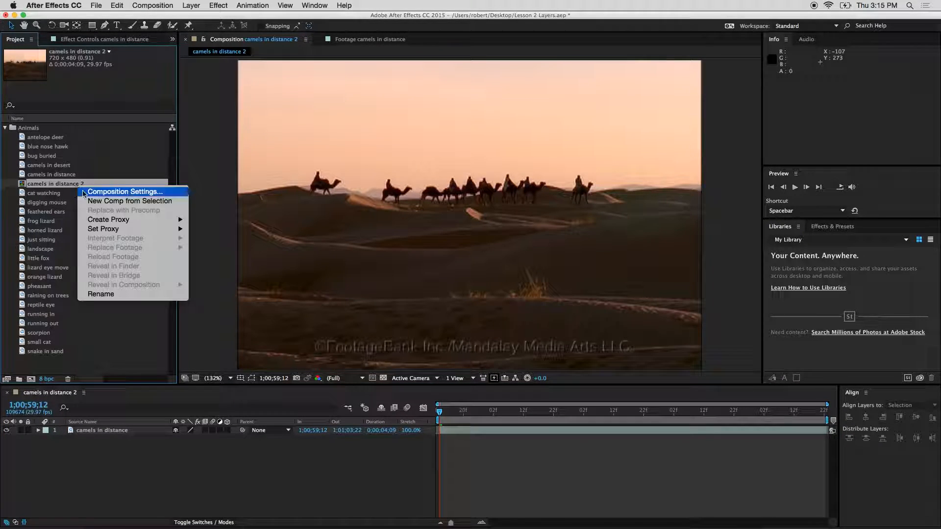
left_click(101, 294)
type("Camels")
key("Return")
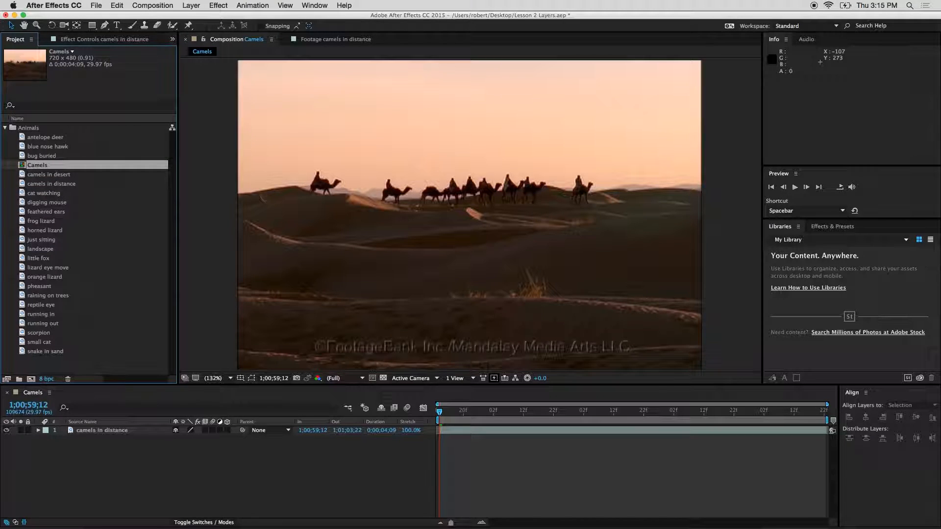
- Move the Camels composition out of the Animals folder to the project's top level and collapse that folder
left_click_drag(40, 167, 39, 124)
left_click_drag(36, 166, 44, 371)
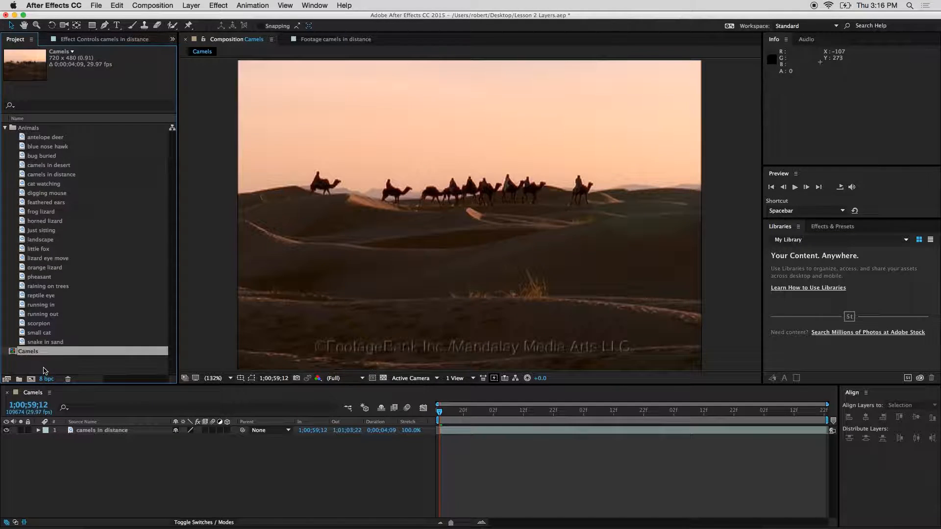
left_click(5, 128)
left_click(34, 172)
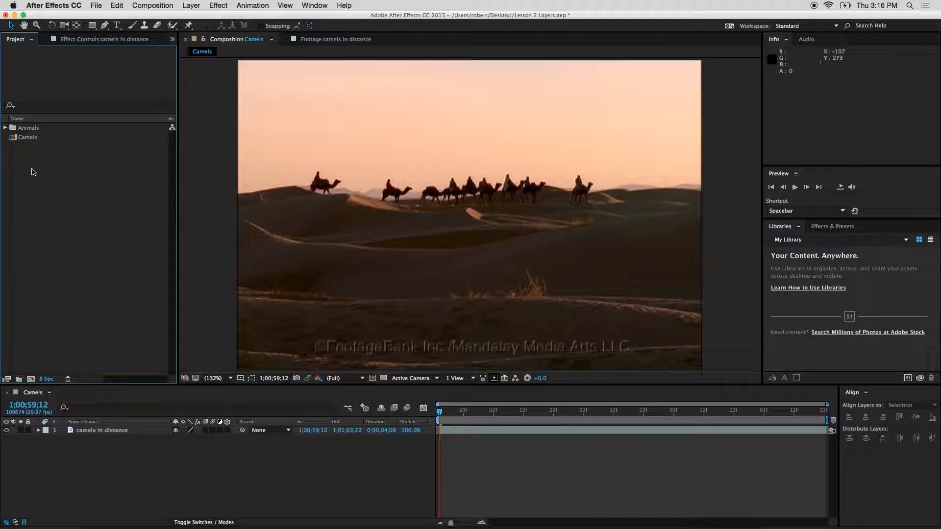
- Create a project folder named Composition and move the Camels composition into it
right_click(43, 169)
left_click(74, 185)
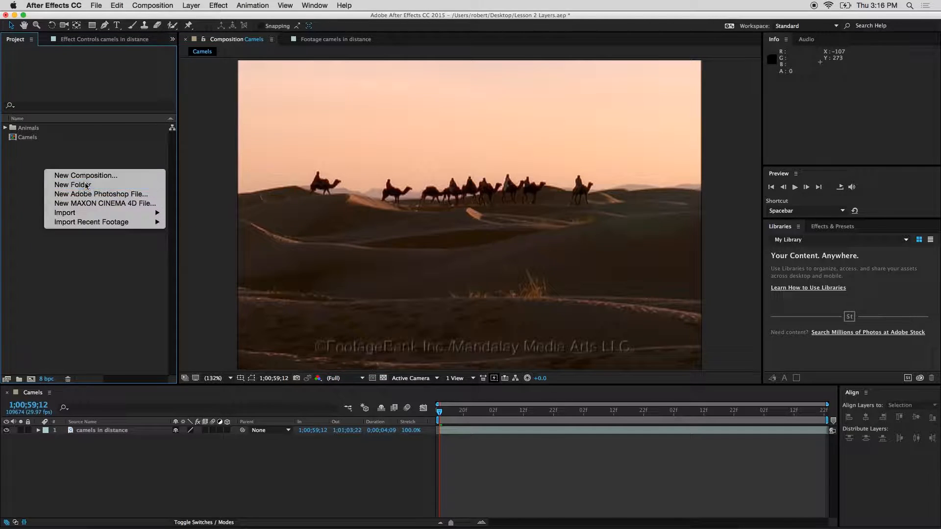
type("SComposition")
key("Return")
left_click_drag(24, 139, 28, 146)
left_click(5, 137)
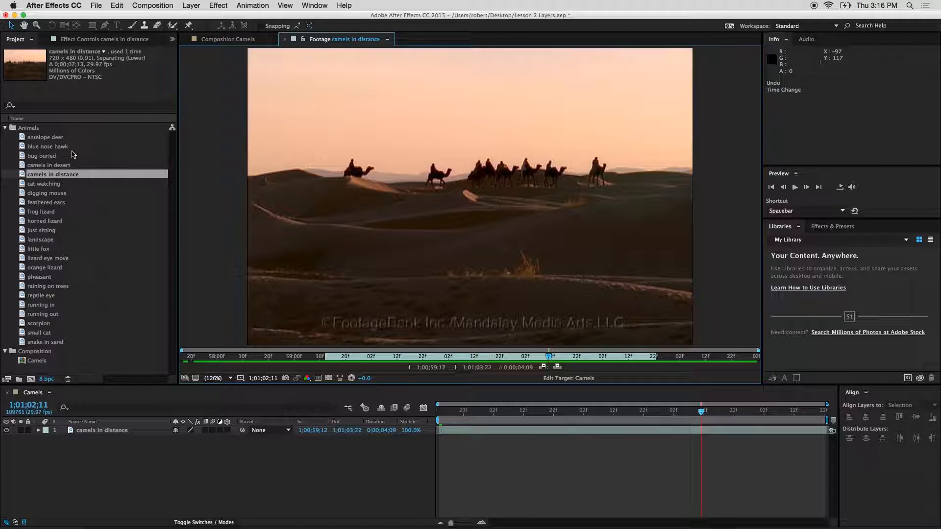
- Shorten the camels in distance footage to an Out point of 1;01;03;11
left_click(29, 176)
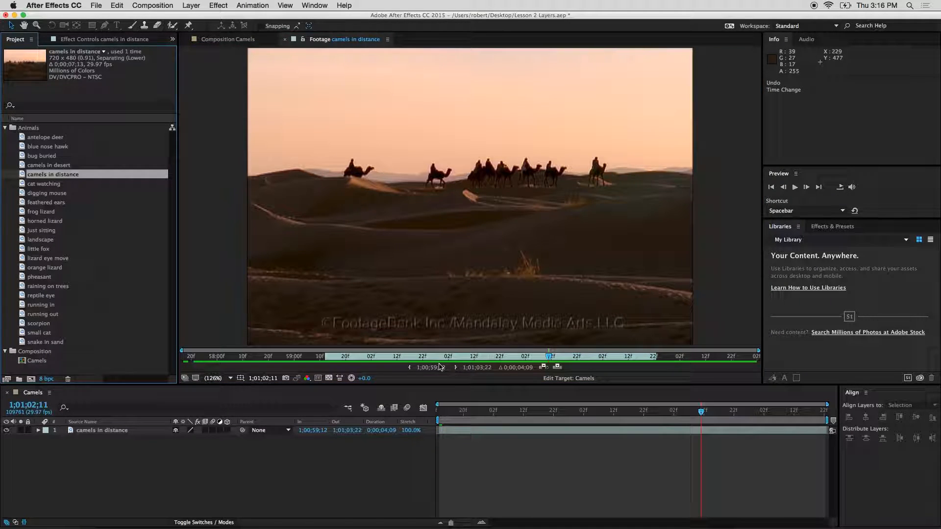
left_click_drag(654, 357, 625, 357)
- Create a second composition from the shortened camels in distance clip and check its layer in the timeline
left_click(48, 175)
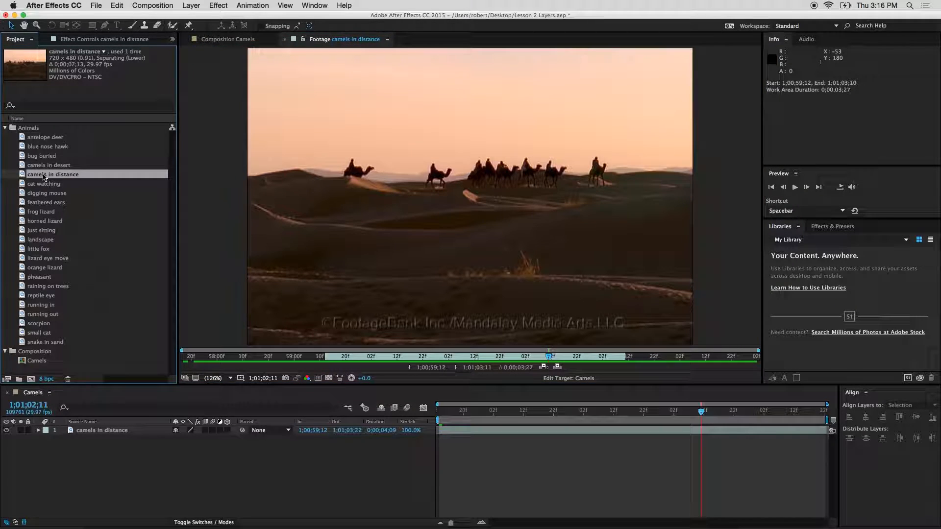
mouse_move(21, 395)
left_mouse_down()
mouse_move(39, 357)
mouse_move(51, 355)
mouse_move(36, 359)
mouse_move(31, 380)
left_mouse_up()
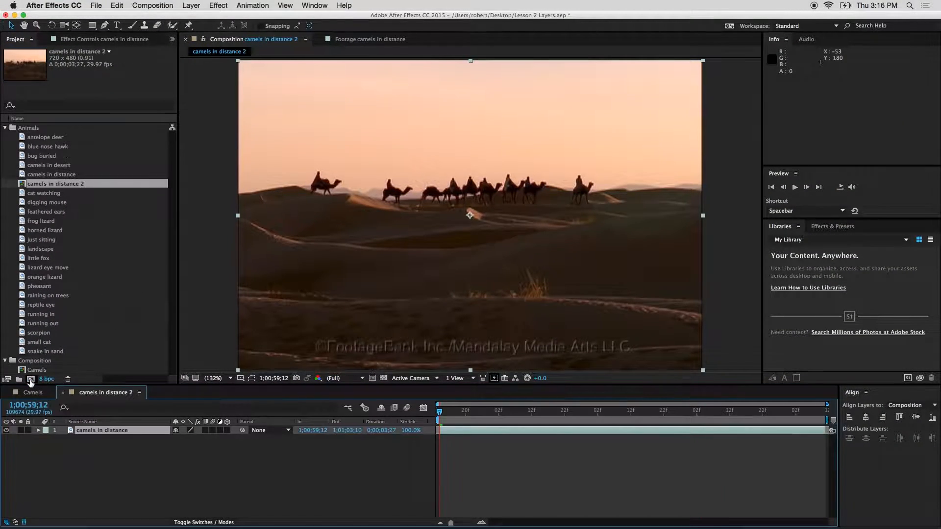
left_click(163, 473)
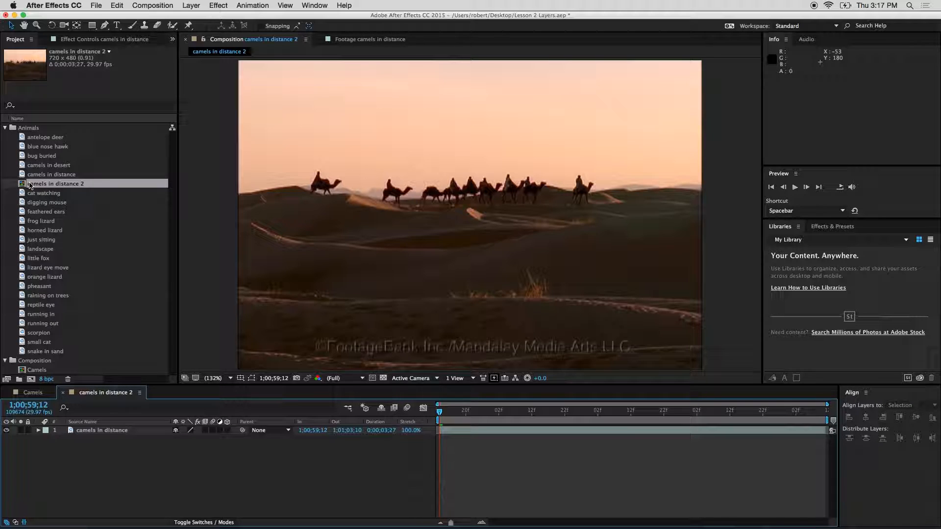
left_click(48, 184)
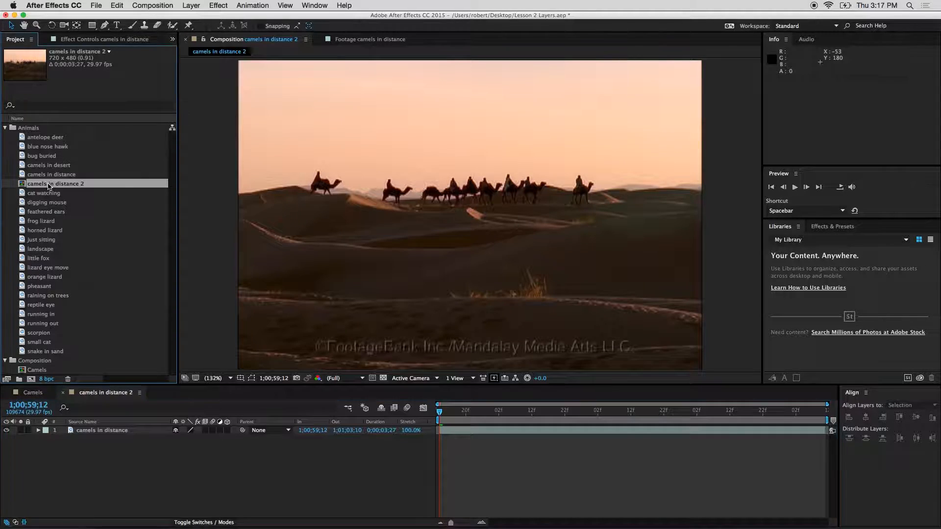
left_click(138, 455)
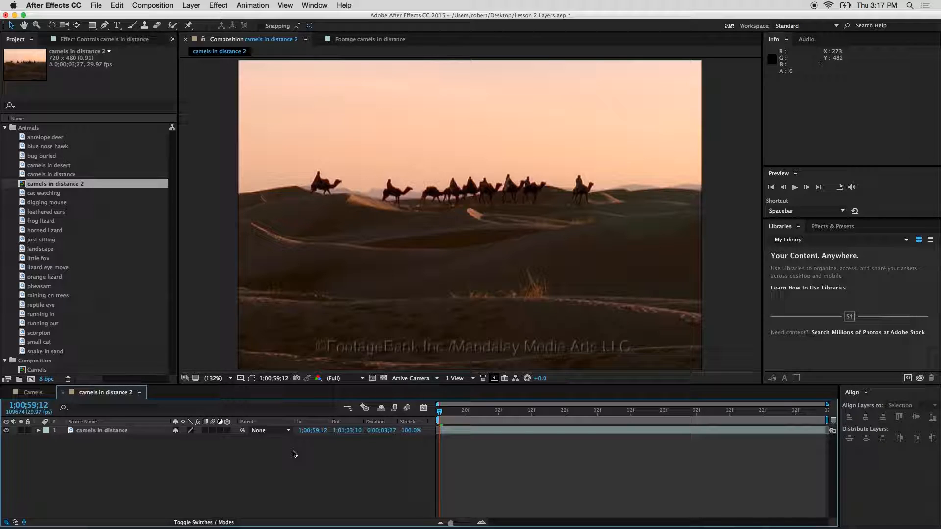
- Close the camels in distance 2 composition and delete it from the project
left_click(63, 392)
left_click(39, 185)
key("Delete")
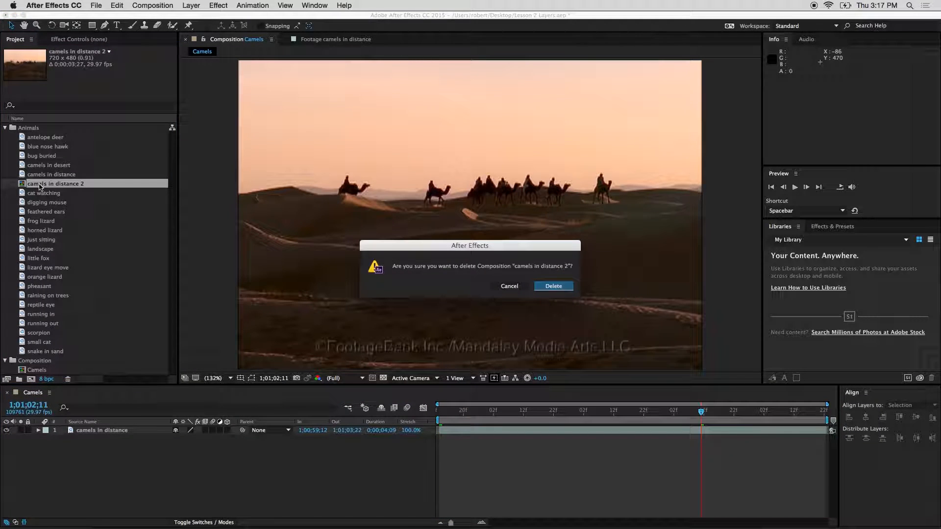
left_click(553, 287)
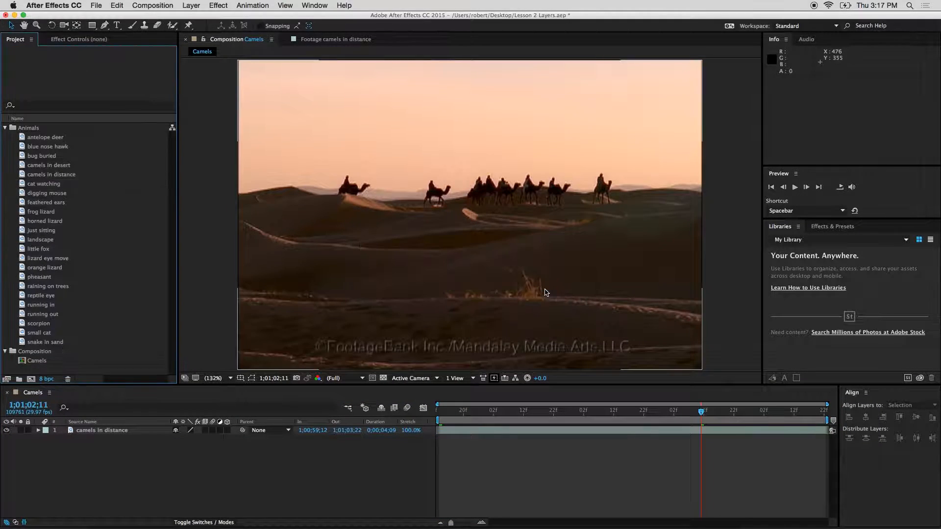
- Collapse the Animals folder and select the Composition folder
left_click(5, 127)
left_click(43, 138)
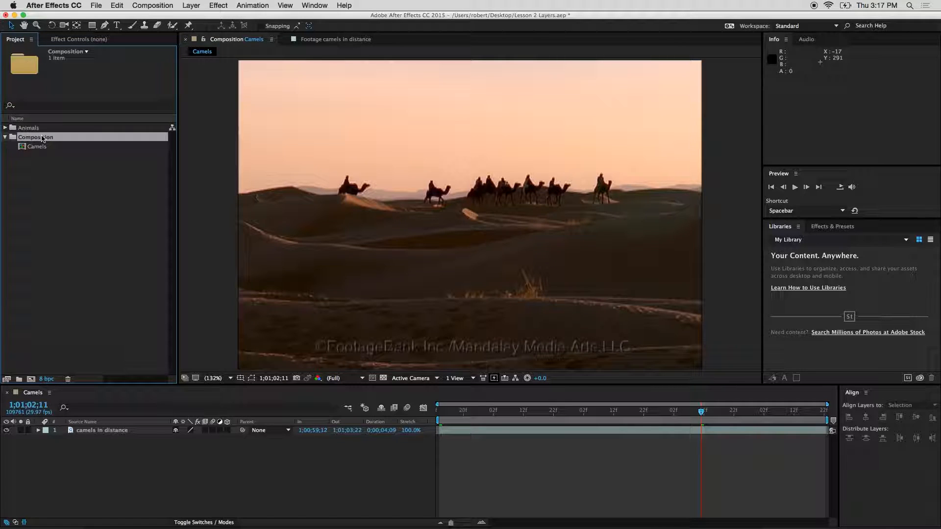
- Rename the Composition folder to Compositions
right_click(43, 138)
left_click(56, 246)
key("Right")
type("s")
key("Return")
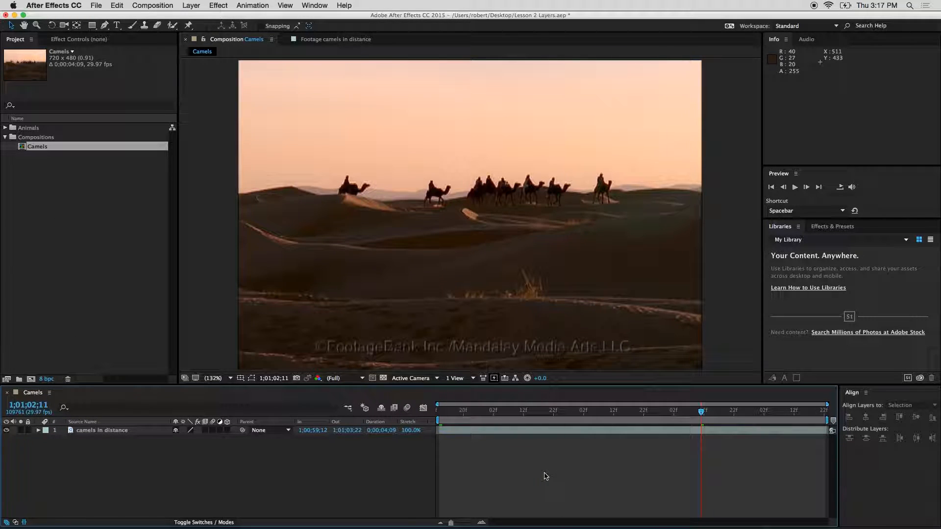
- Scrub through and play back the Camels composition to review the clip
left_click_drag(701, 411, 529, 411)
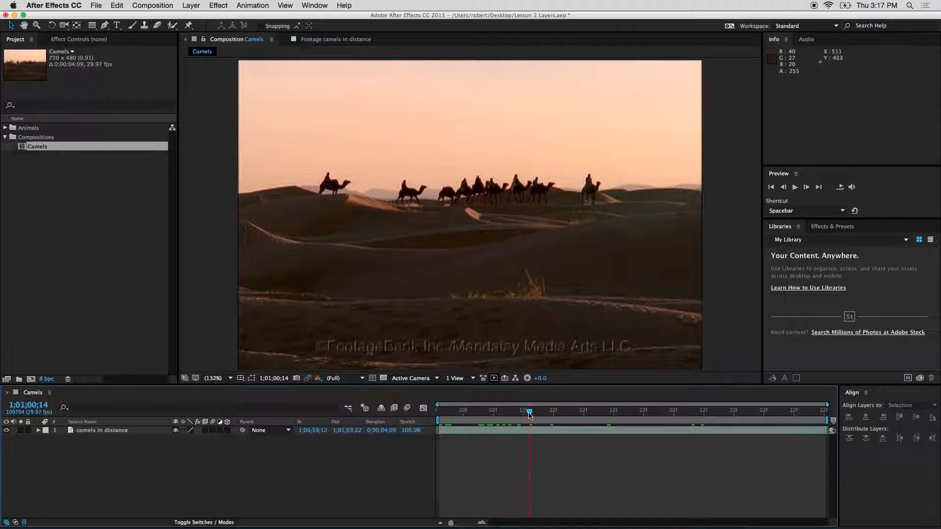
right_click(487, 246)
left_click(395, 474)
left_click(501, 469)
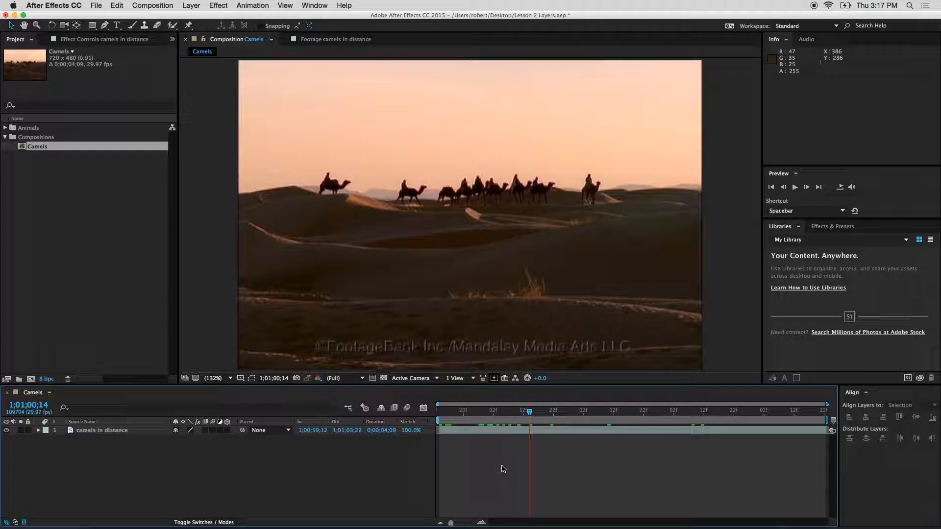
left_click_drag(554, 417, 496, 415)
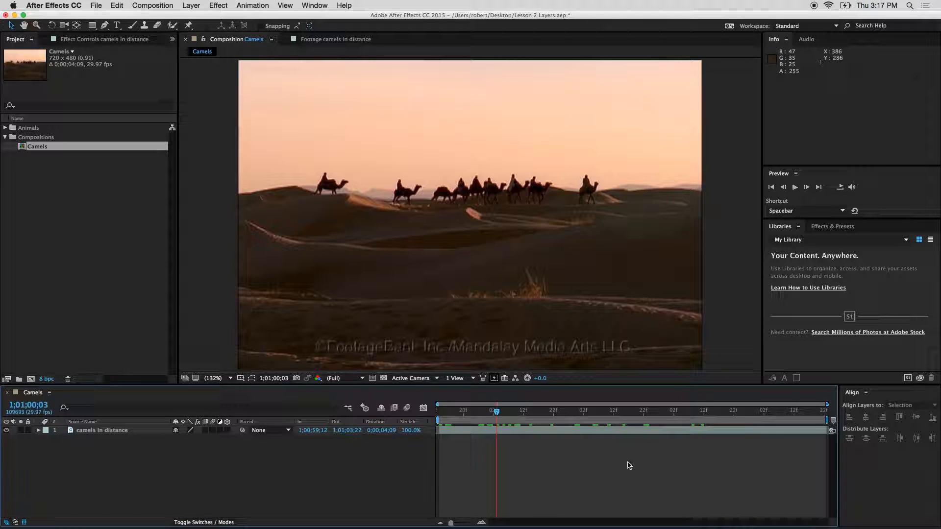
key("space")
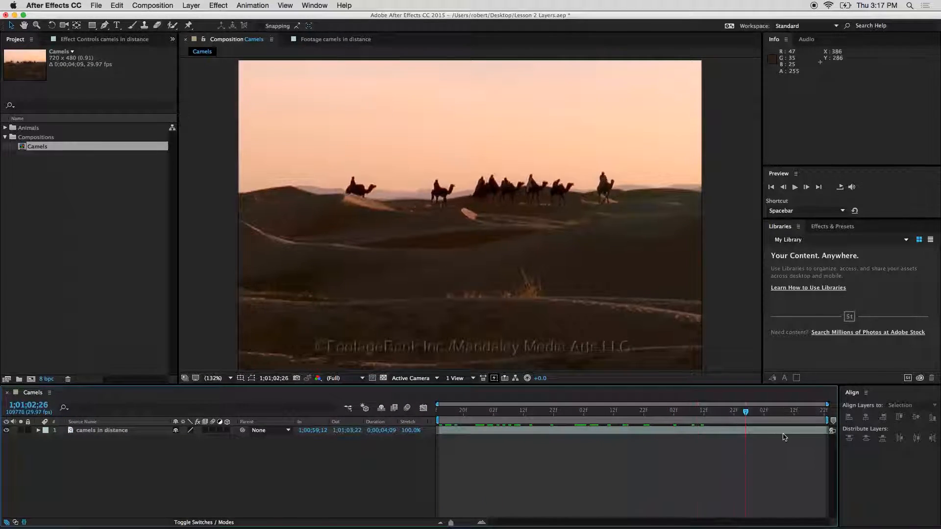
- Hide the timeline's In, Out, Duration and Stretch columns and move the current time to 1;01;01;18
left_click(180, 522)
left_click(179, 522)
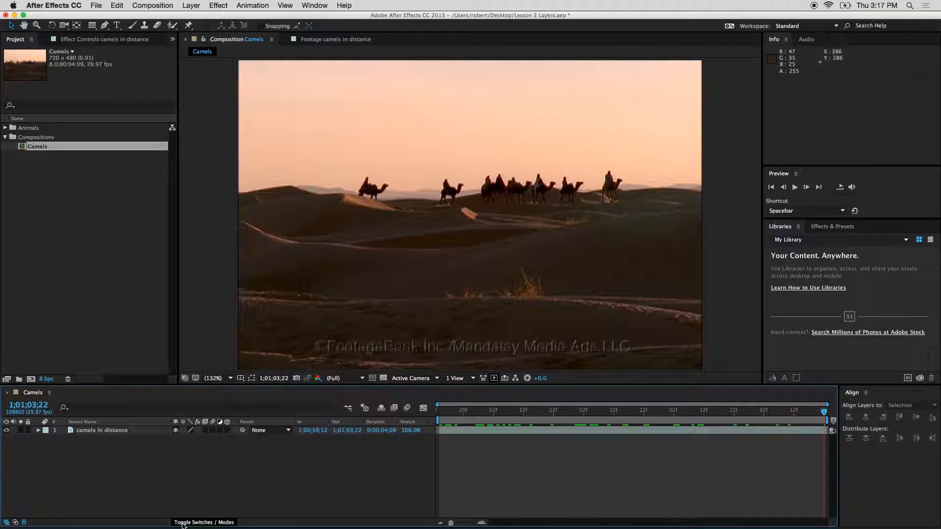
left_click(24, 522)
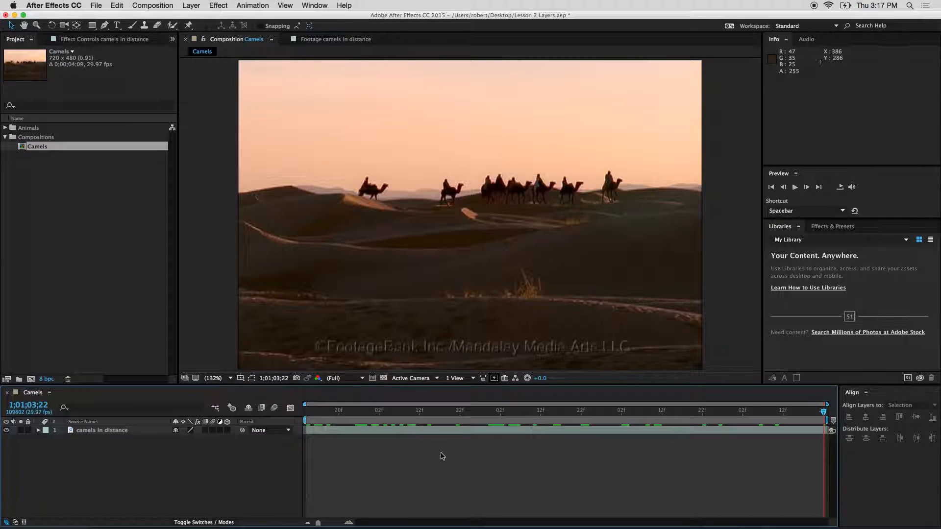
left_click_drag(490, 412, 567, 414)
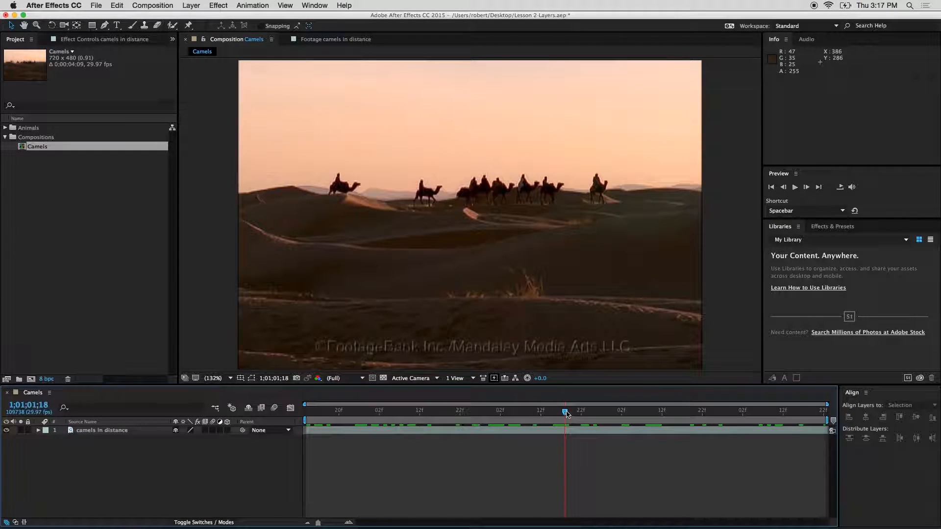
- Set the Camels composition's duration to 0;00;20;00 in its Composition Settings
right_click(475, 462)
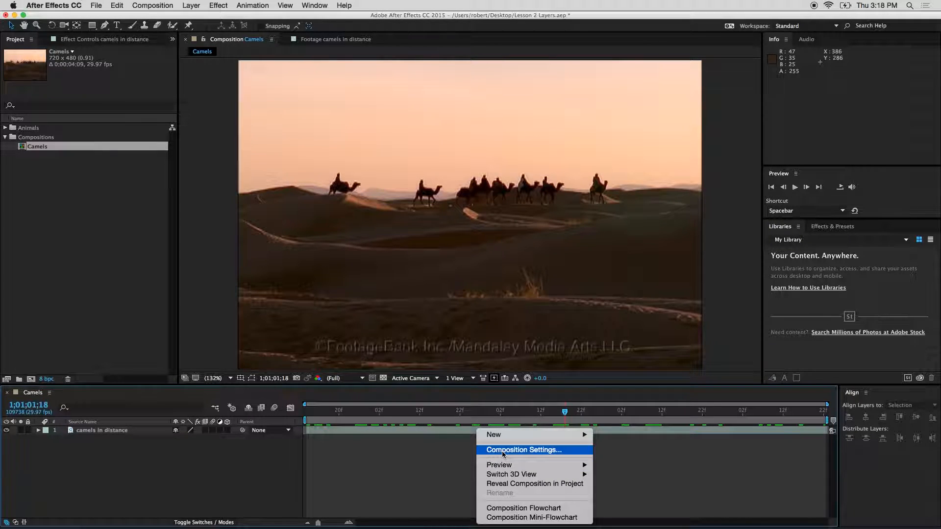
left_click(374, 466)
right_click(372, 465)
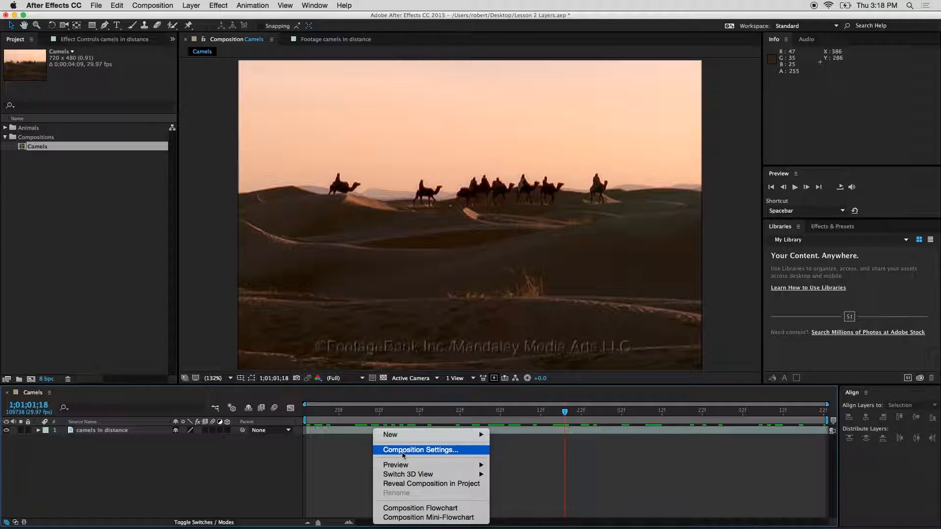
left_click(281, 474)
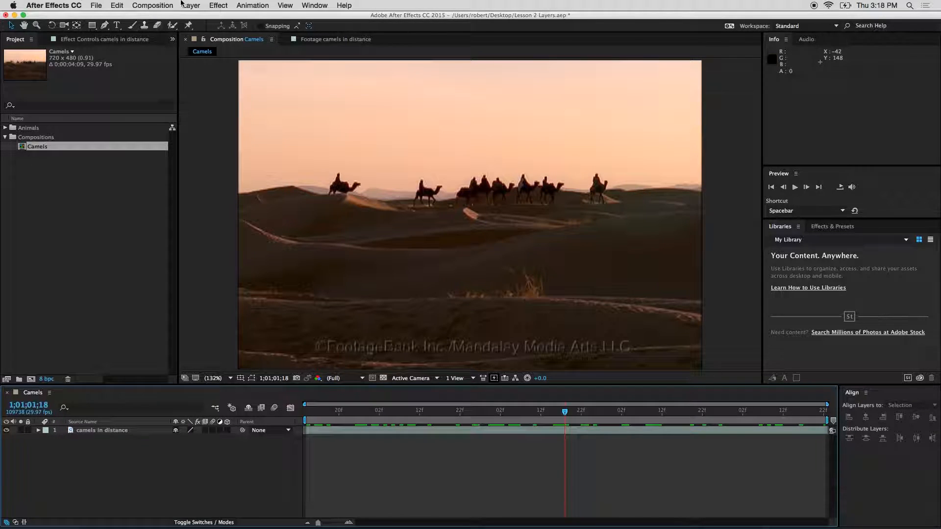
left_click(155, 4)
left_click(167, 32)
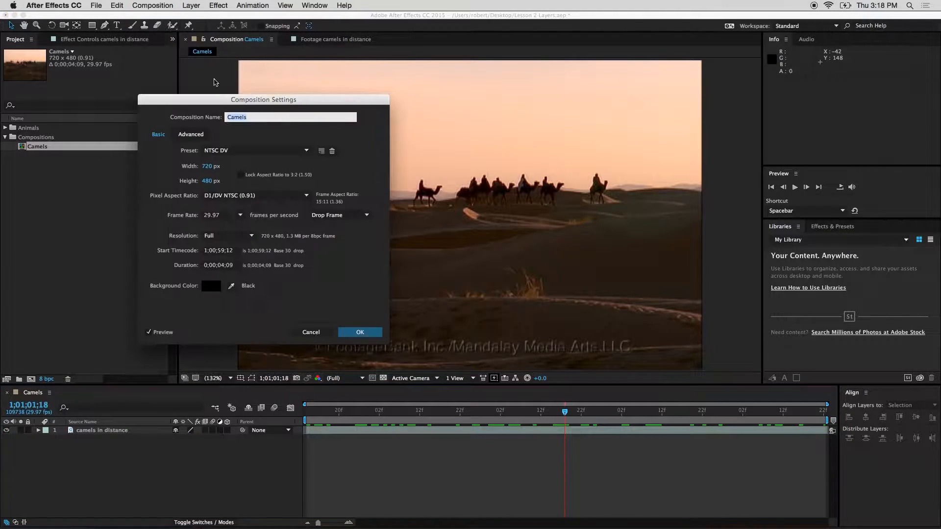
left_click(233, 265)
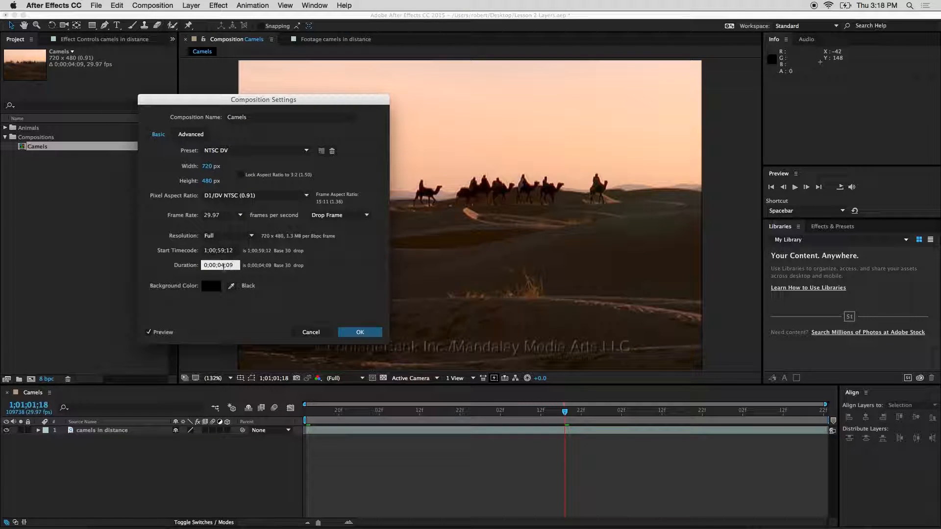
key("Right")
key("Right")
key("Right")
key("BackSpace")
key("Return")
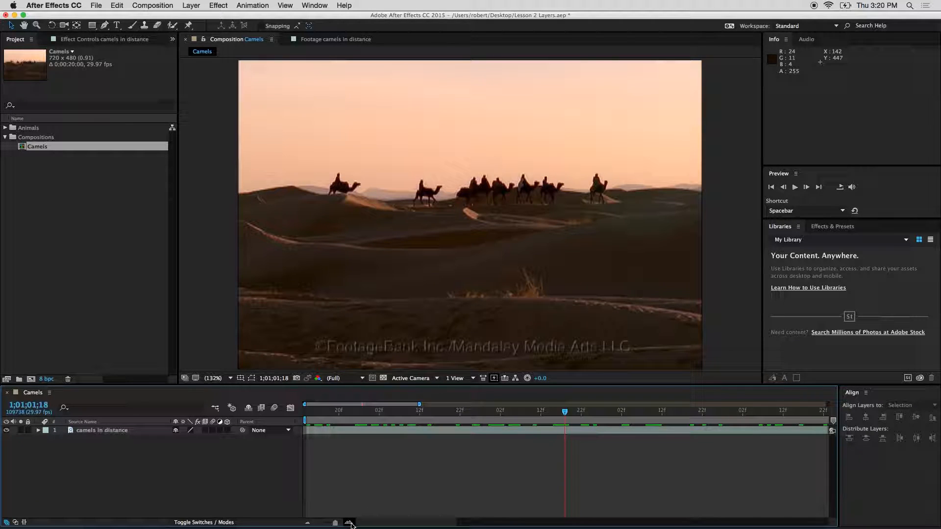
- Zoom the timeline in and out, finishing with the composition's entire duration in view
left_click(307, 524)
left_click(307, 524)
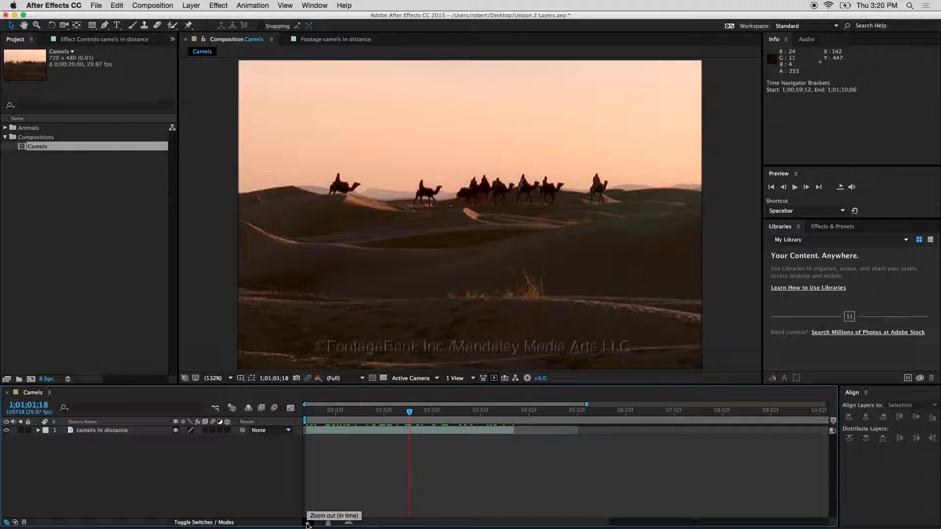
left_click(307, 523)
left_click(347, 524)
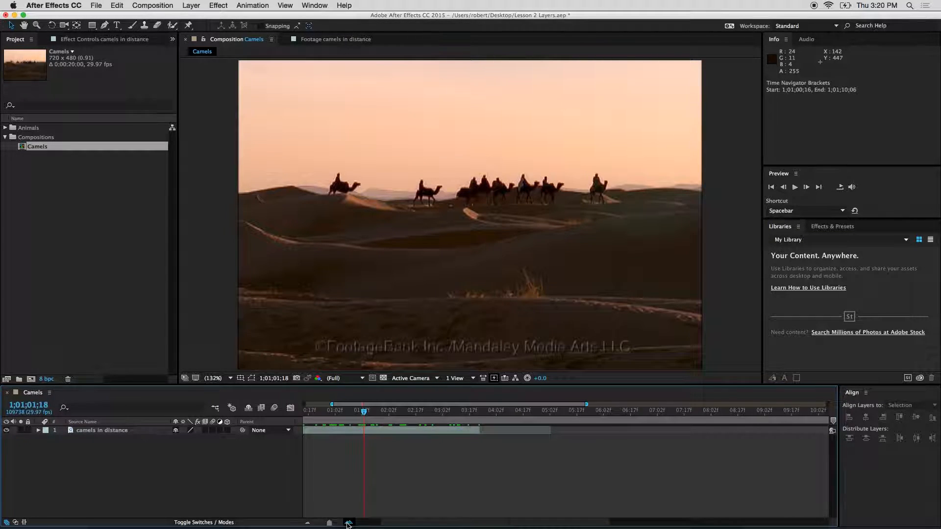
left_click(347, 524)
left_click_drag(333, 523, 330, 523)
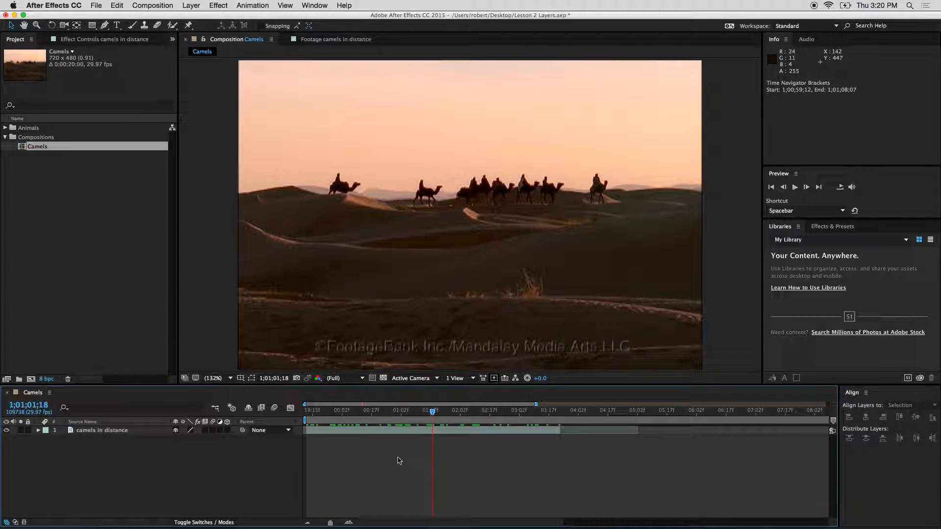
key("minus")
key("equal")
key("equal")
key("equal")
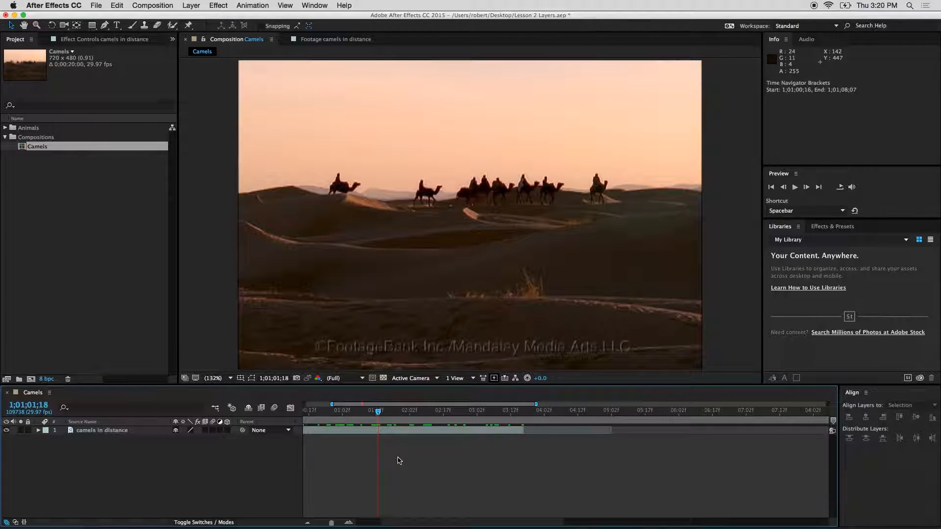
key("minus")
key("minus")
key("minus")
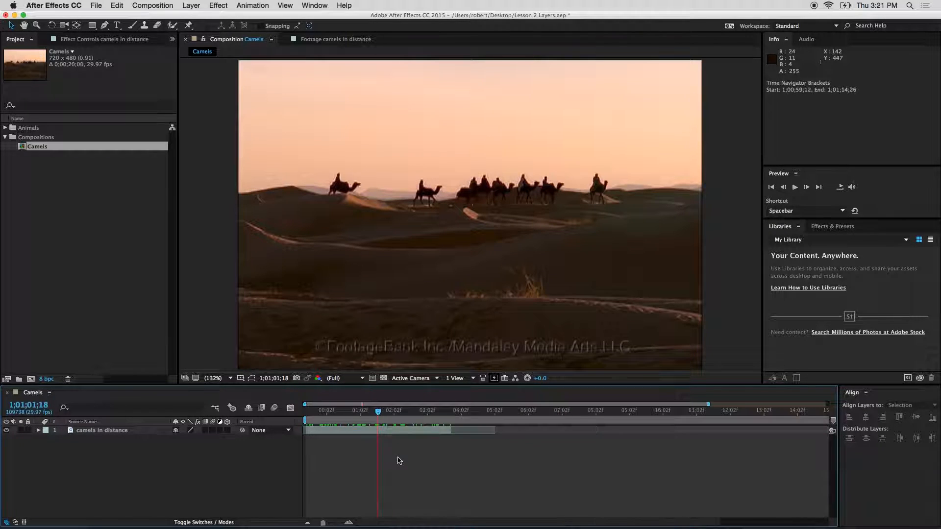
key("minus")
key("equal")
key("minus")
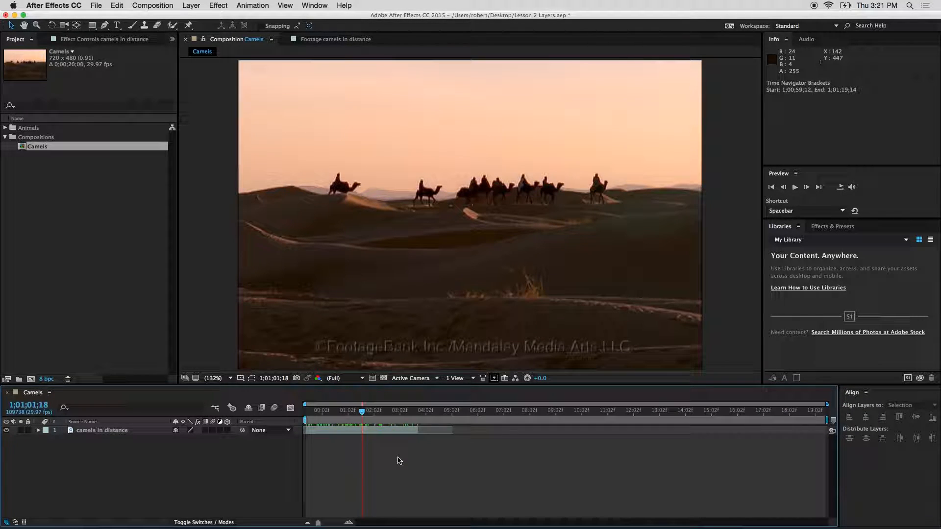
- Shift the camels in distance layer in time to start at 1;01;03;10 and scrub across its start and end
left_click_drag(362, 411, 470, 436)
left_click(369, 433)
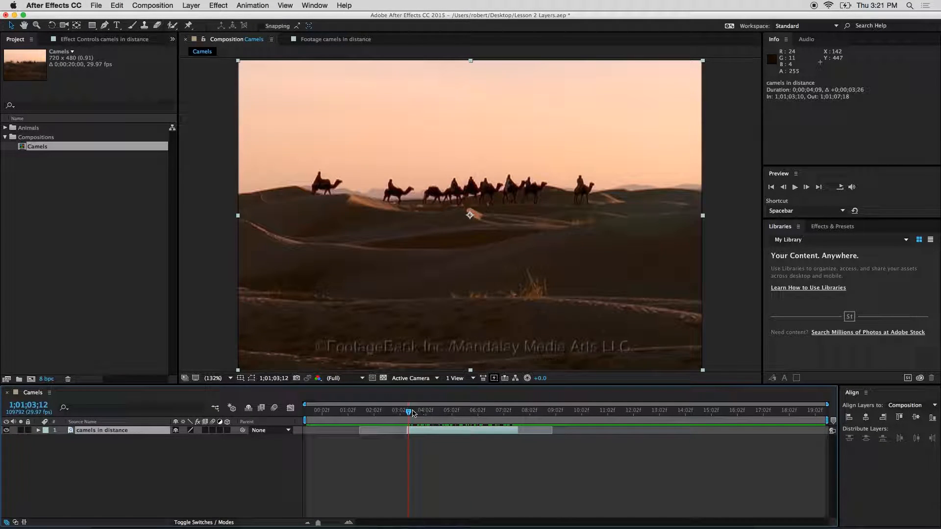
mouse_move(408, 412)
left_mouse_down()
mouse_move(358, 413)
mouse_move(403, 414)
left_mouse_up()
left_click_drag(485, 414, 533, 414)
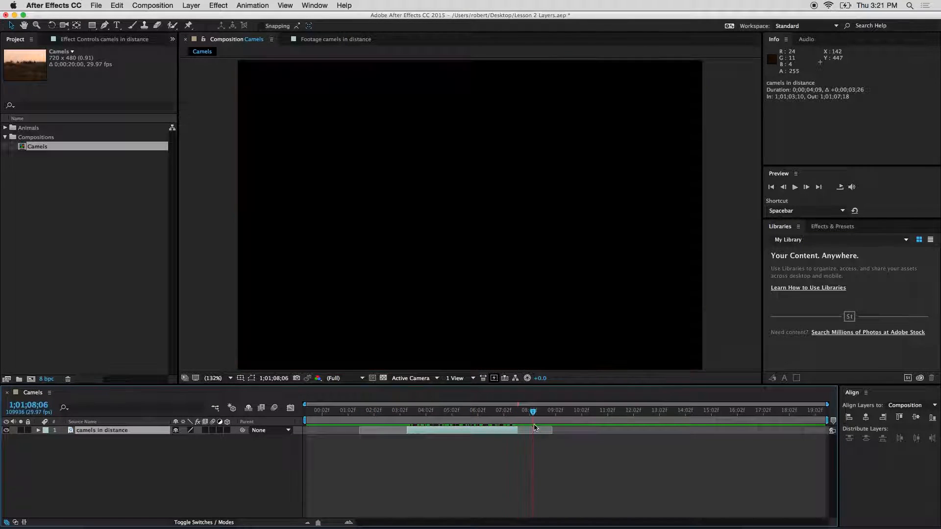
left_click_drag(369, 413, 362, 412)
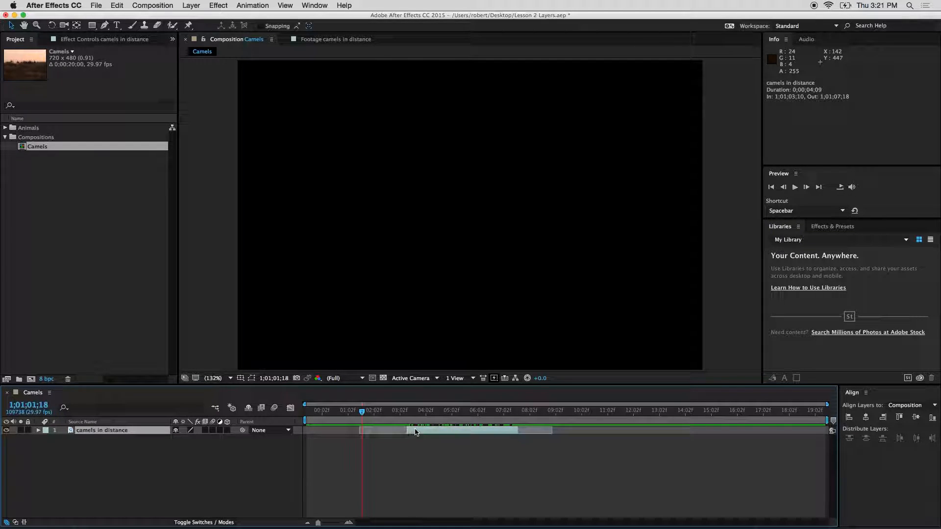
left_click(408, 413)
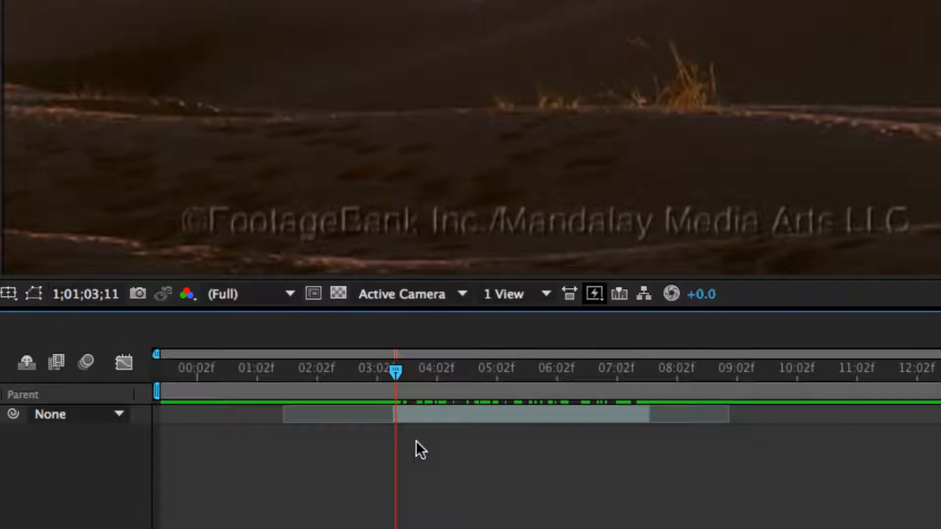
- Trim the ends of the camels in distance layer to In 1;01;02;27 and Out 1;01;07;24, and scrub over its start
left_click(414, 430)
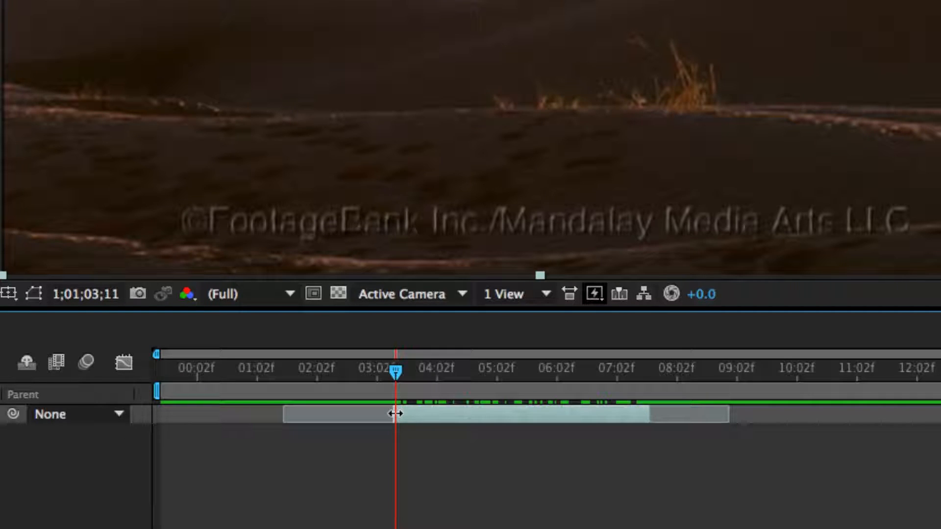
left_click_drag(392, 413, 369, 428)
mouse_move(647, 412)
left_mouse_down()
mouse_move(693, 413)
mouse_move(645, 413)
left_mouse_up()
mouse_move(585, 414)
left_mouse_down()
mouse_move(433, 415)
mouse_move(598, 410)
mouse_move(578, 410)
left_mouse_up()
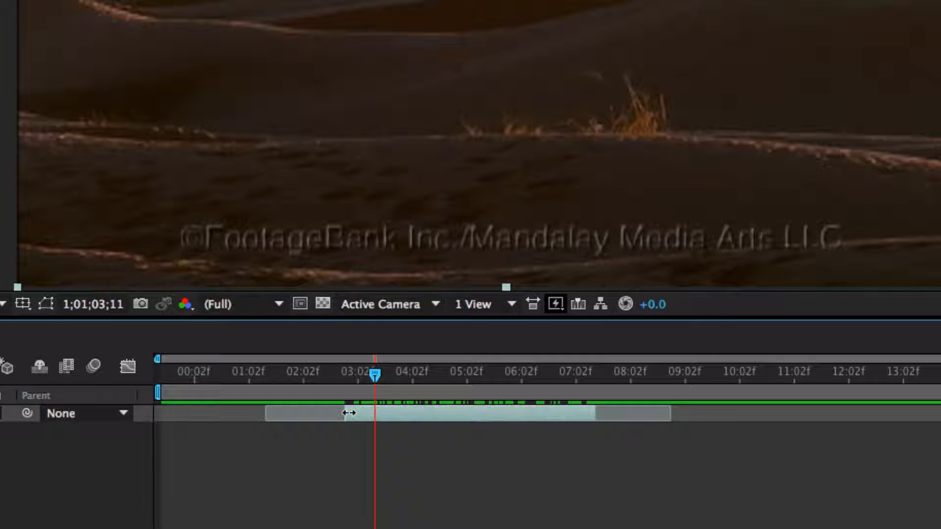
mouse_move(347, 413)
left_mouse_down()
mouse_move(296, 412)
mouse_move(382, 413)
mouse_move(350, 413)
left_mouse_up()
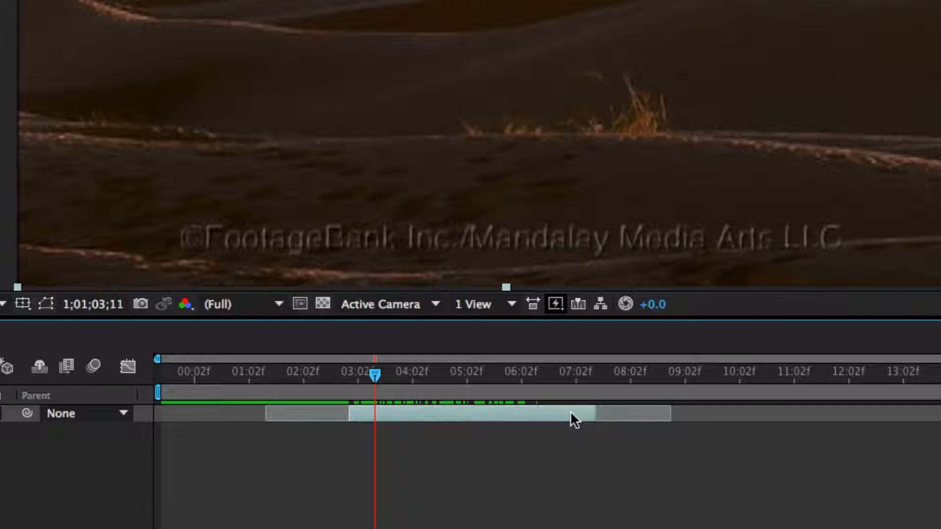
left_click_drag(595, 414, 692, 420)
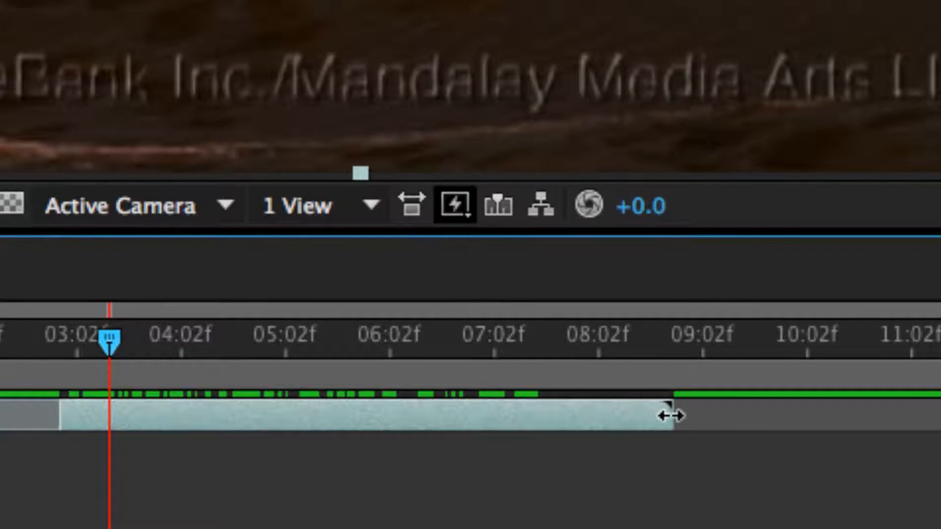
left_click_drag(676, 426, 575, 421)
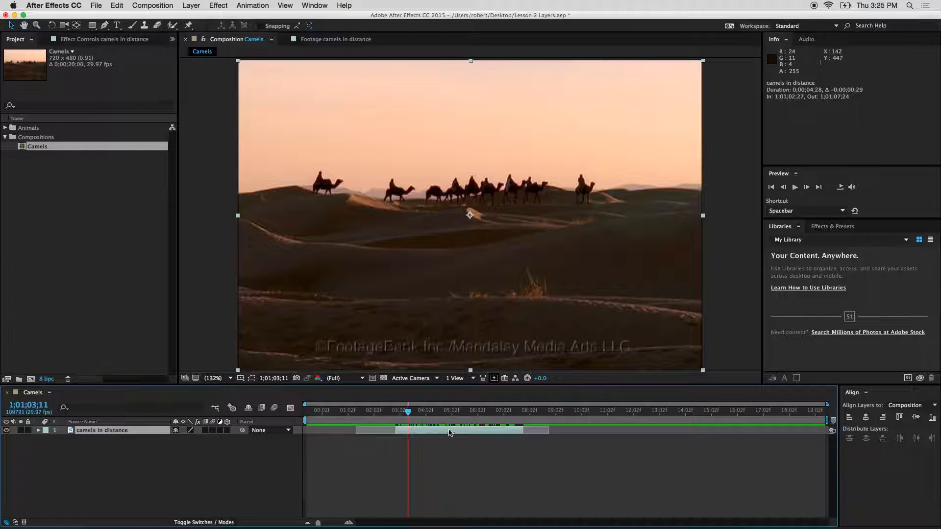
left_click_drag(452, 432, 403, 414)
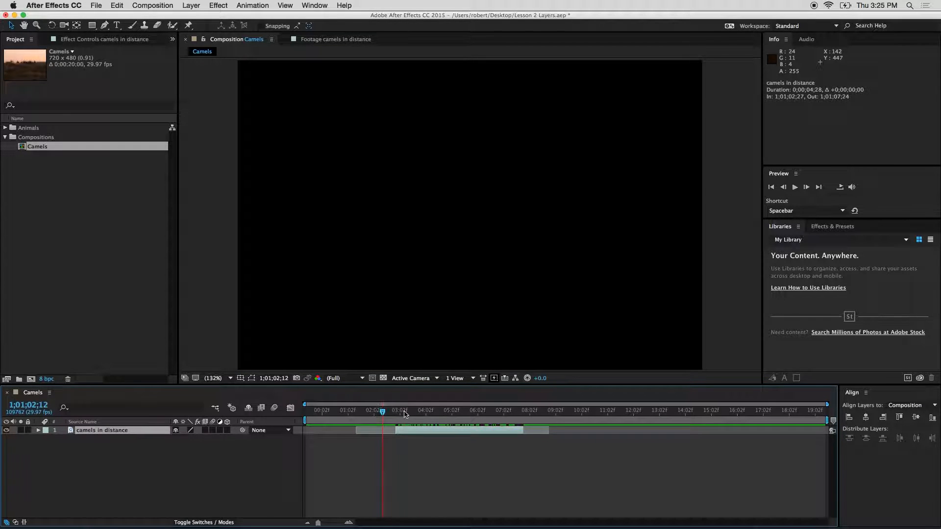
- Expand the Animals folder and open the landscape clip in the footage viewer
left_click(64, 186)
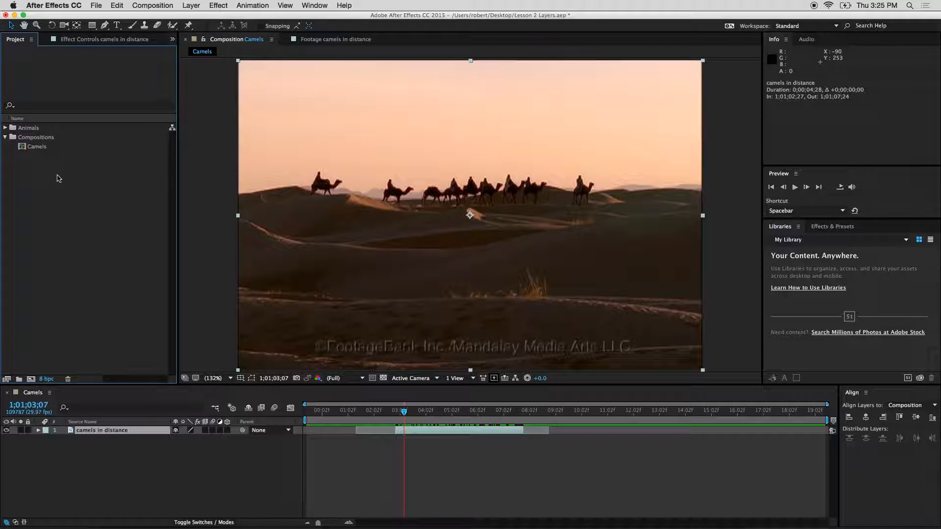
left_click(5, 128)
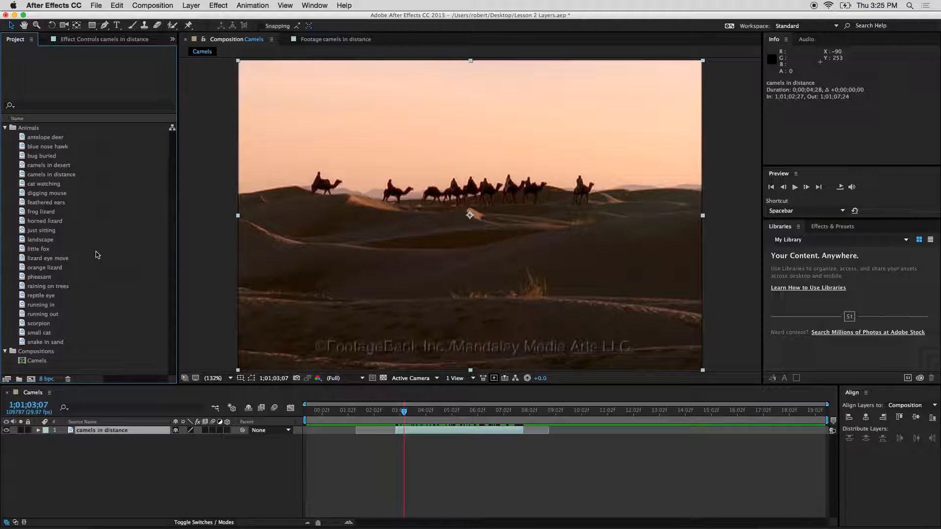
left_click(48, 240)
double_click(48, 240)
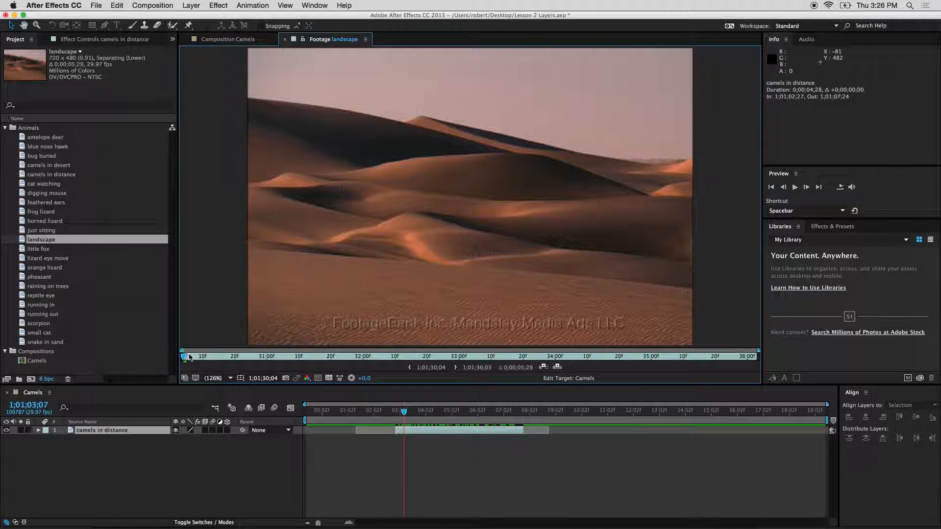
- Trim the landscape footage to an In point of 1;01;31;09 and an Out point of 1;01;35;15
left_click_drag(182, 357, 700, 364)
left_click(410, 368)
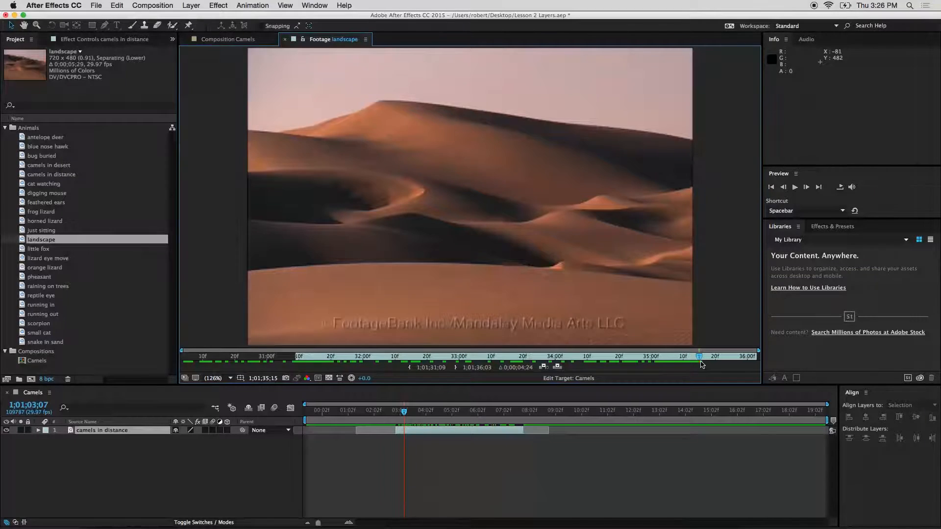
left_click(455, 367)
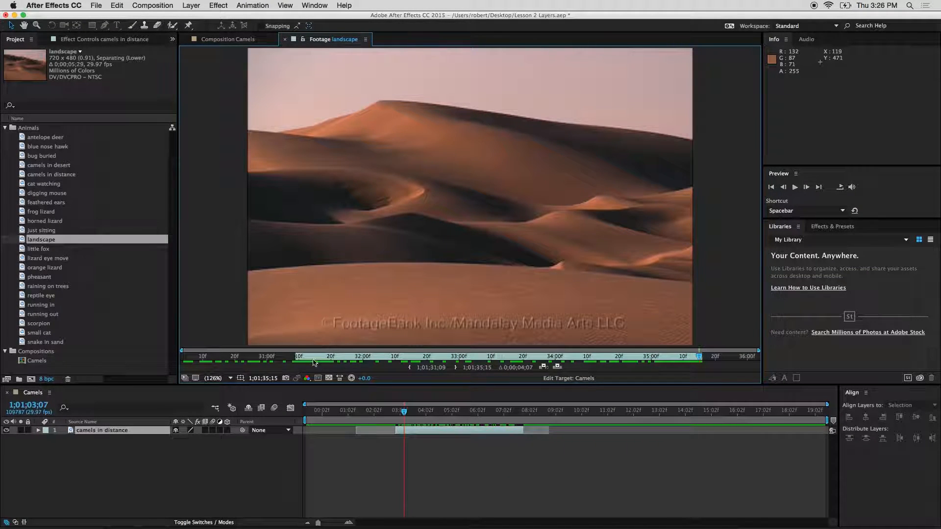
- Try adding the landscape clip above the camels in distance layer, undo it, and reopen the clip in the footage viewer
left_click(39, 240)
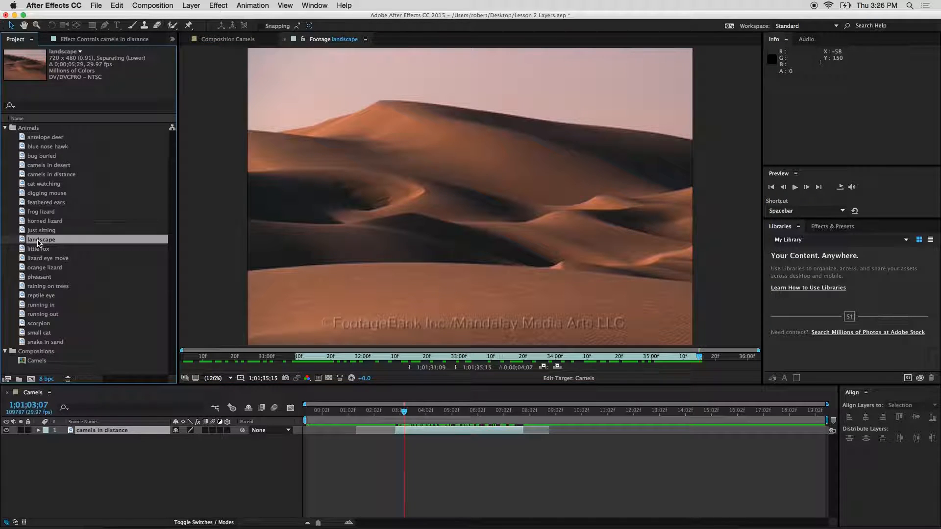
left_click_drag(43, 242, 157, 431)
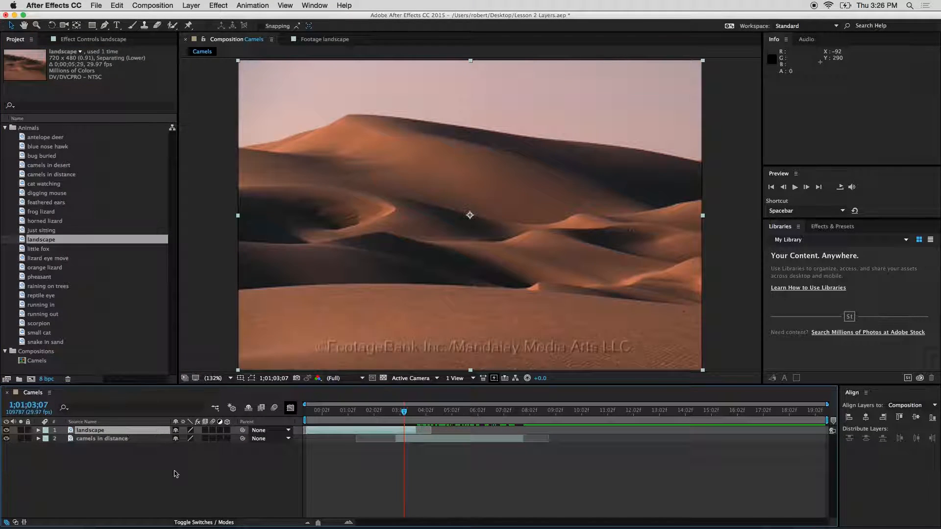
key("super+z")
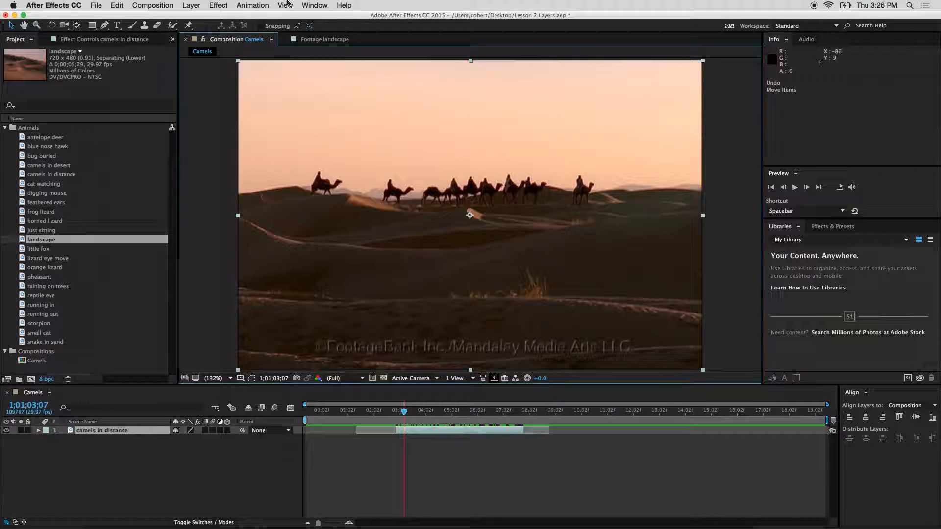
double_click(39, 240)
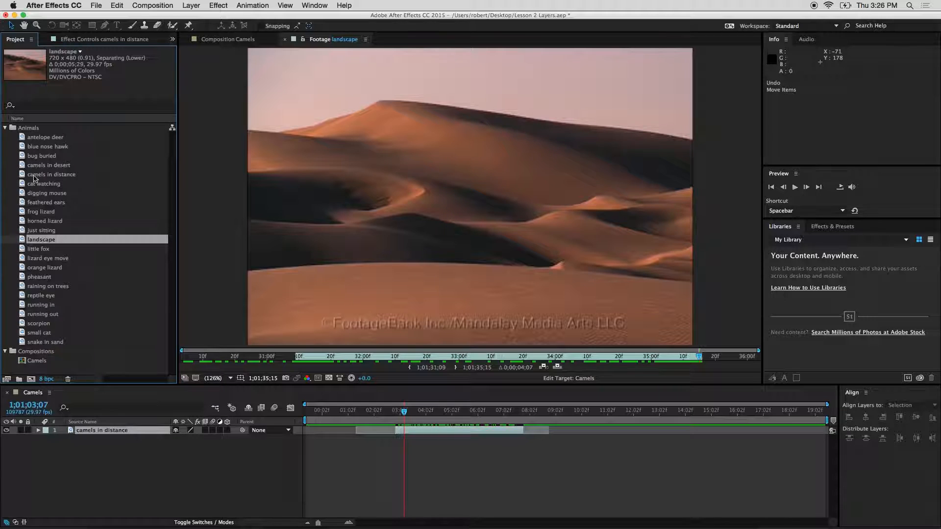
- Try the landscape clip below and above the camels in distance layer, and delete it from the composition
left_click_drag(44, 242, 147, 456)
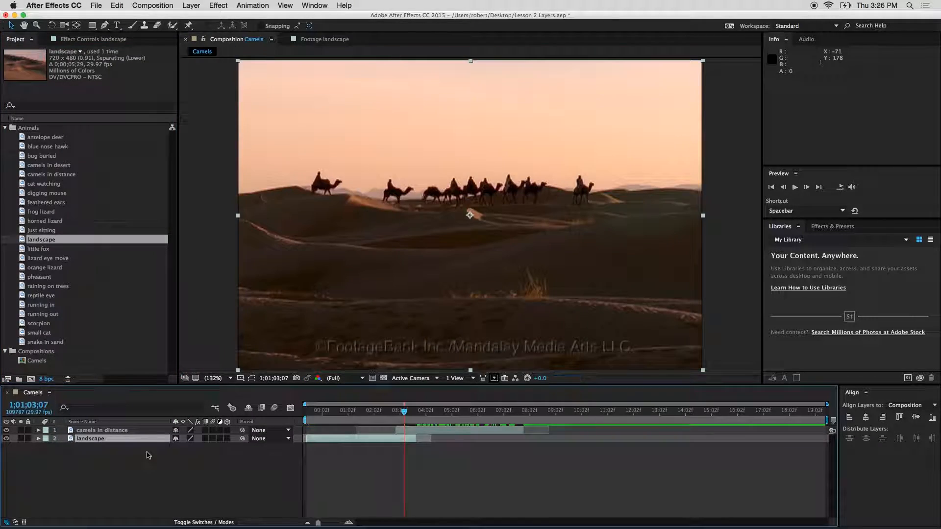
left_click_drag(98, 440, 116, 430)
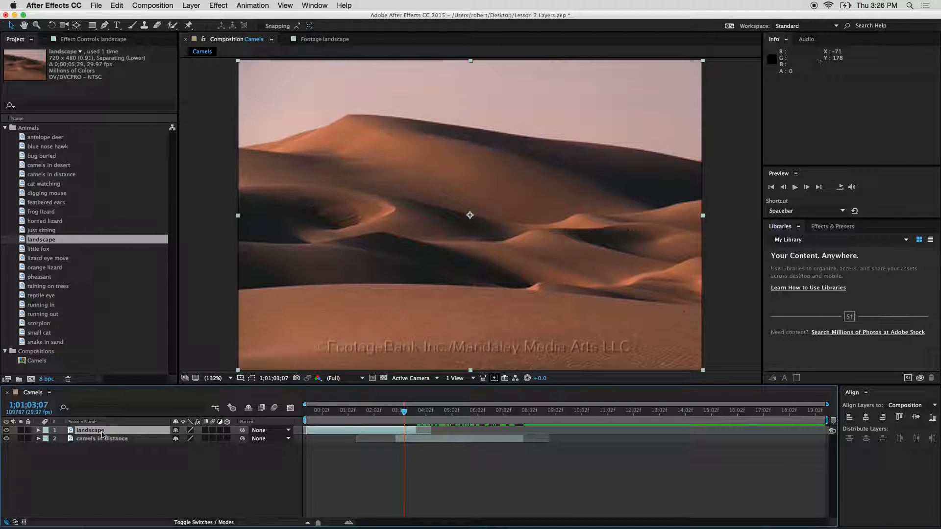
key("Delete")
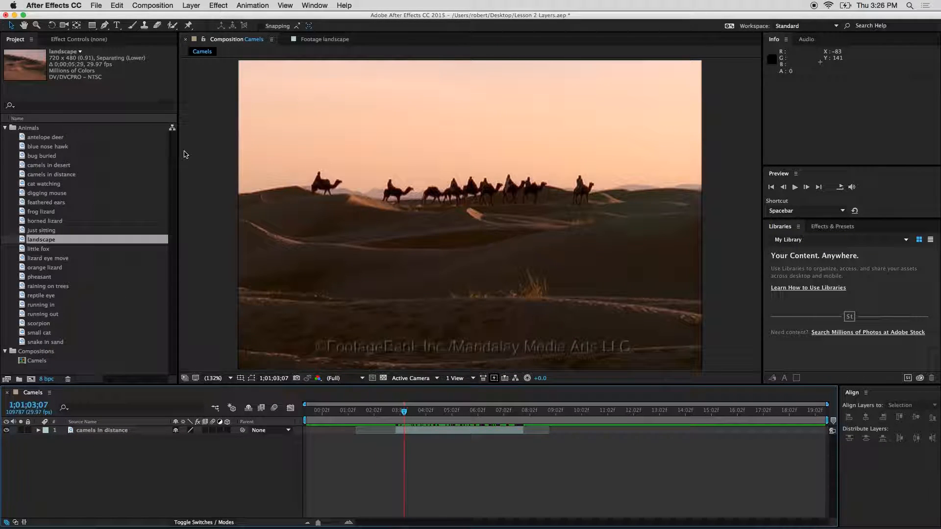
- Scrub the trimmed landscape footage and overlay it into the Camels composition at 1;01;03;07
left_click(323, 40)
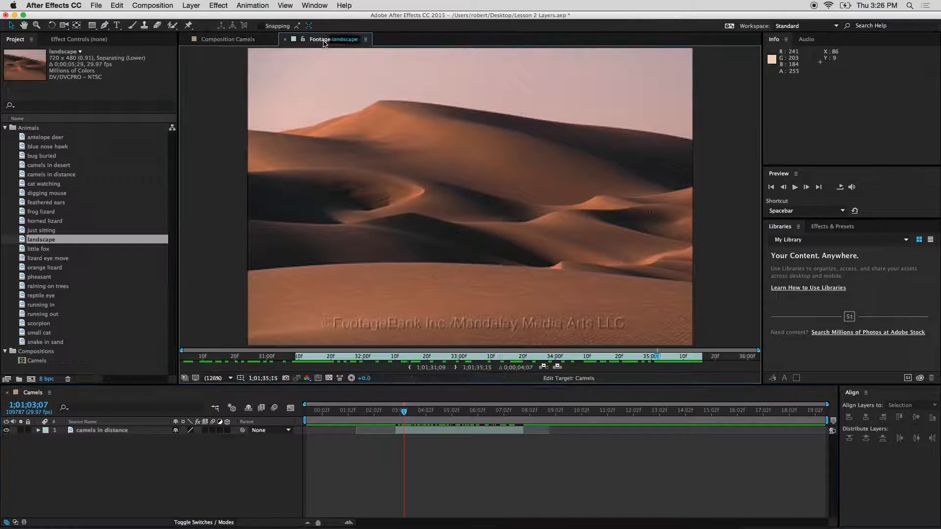
left_click(301, 360)
left_click_drag(301, 360, 465, 356)
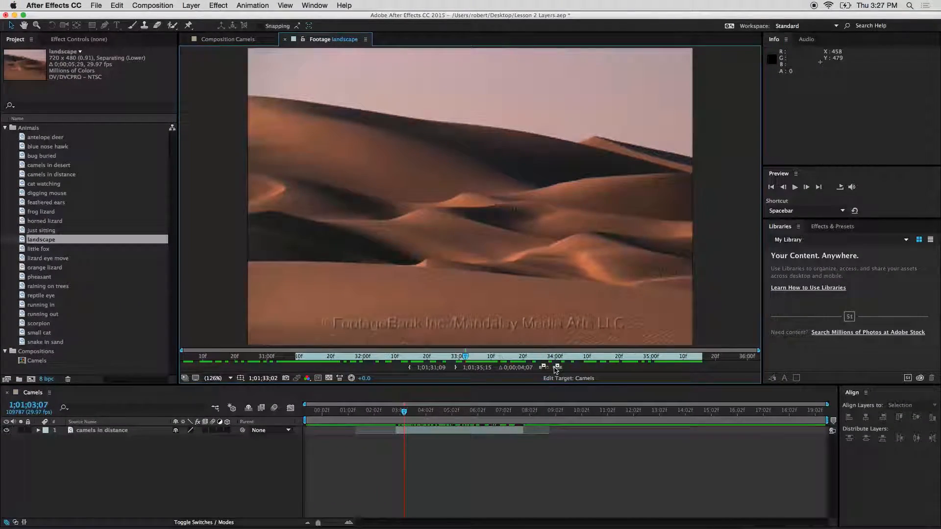
left_click(557, 367)
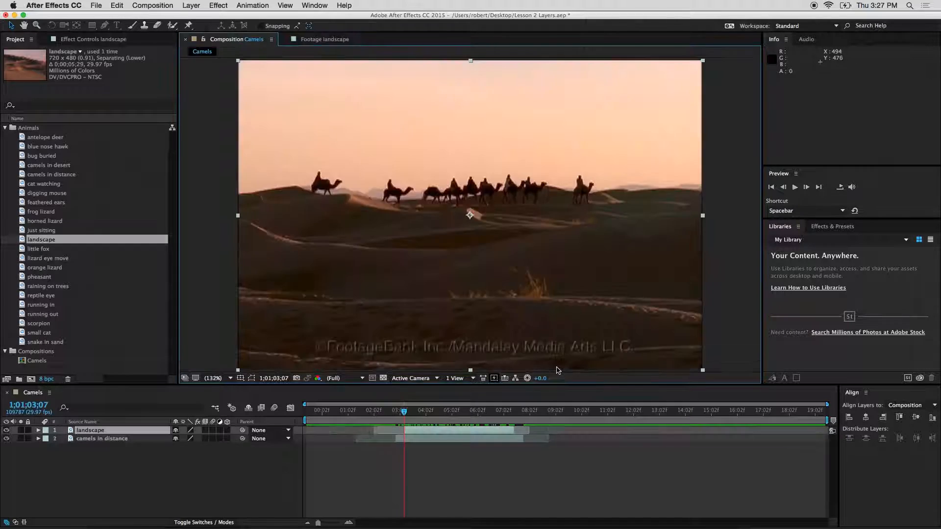
- Compare the landscape footage with the composition, scrub across the overlaid layer's start, and delete that layer
left_click(326, 39)
left_click(229, 39)
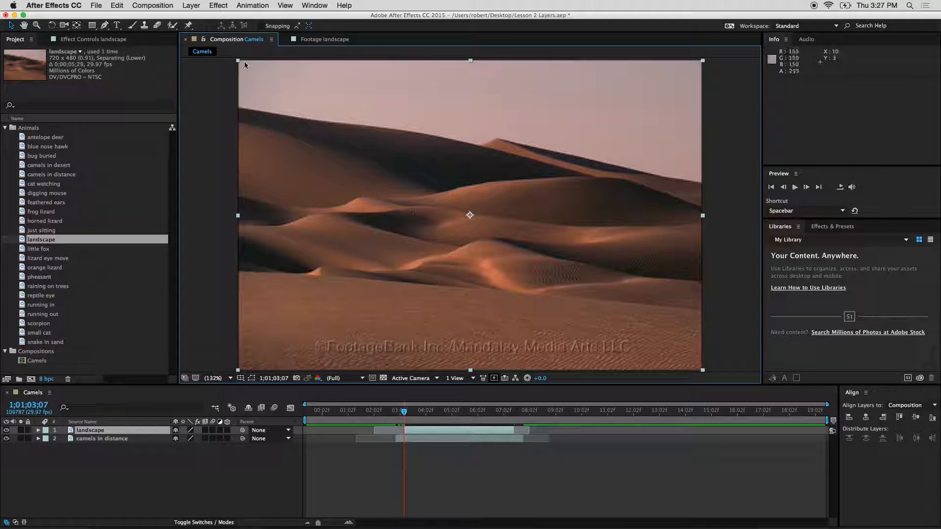
mouse_move(405, 411)
left_mouse_down()
mouse_move(463, 412)
mouse_move(348, 411)
mouse_move(402, 413)
left_mouse_up()
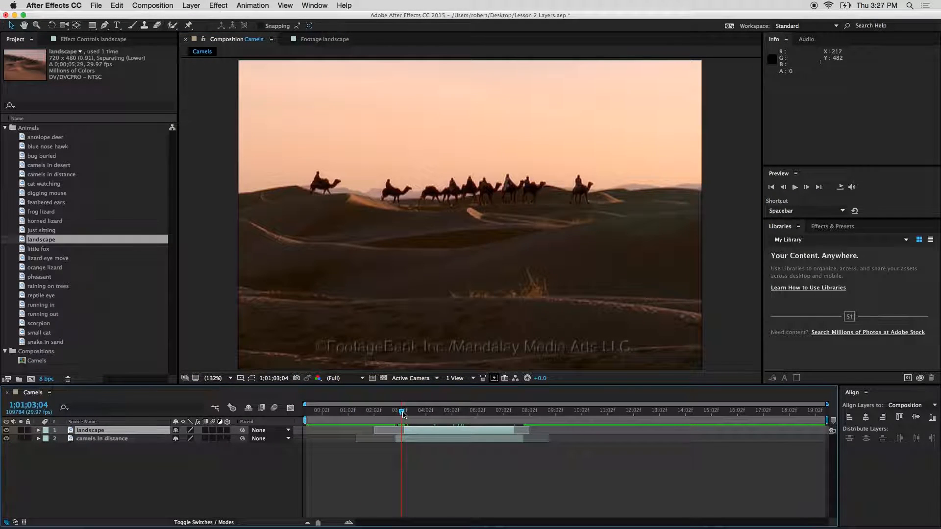
left_click(390, 432)
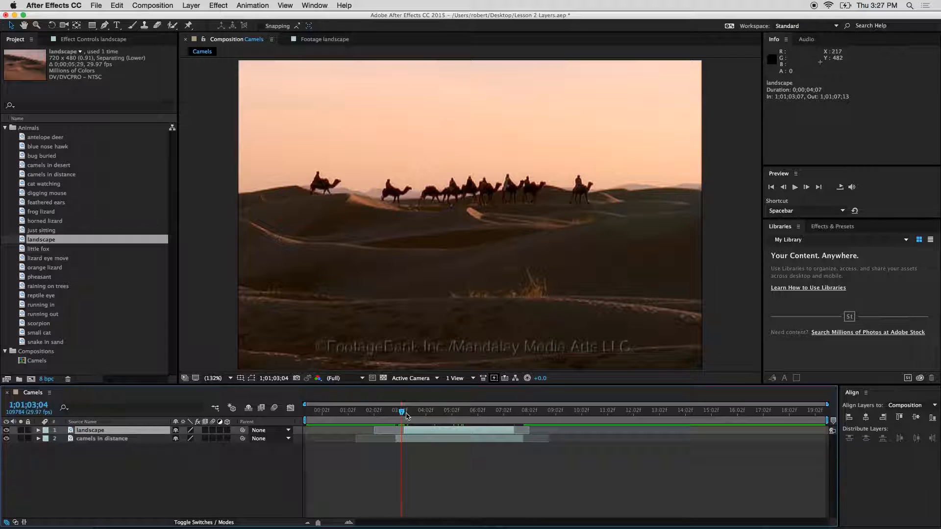
left_click_drag(401, 413, 406, 414)
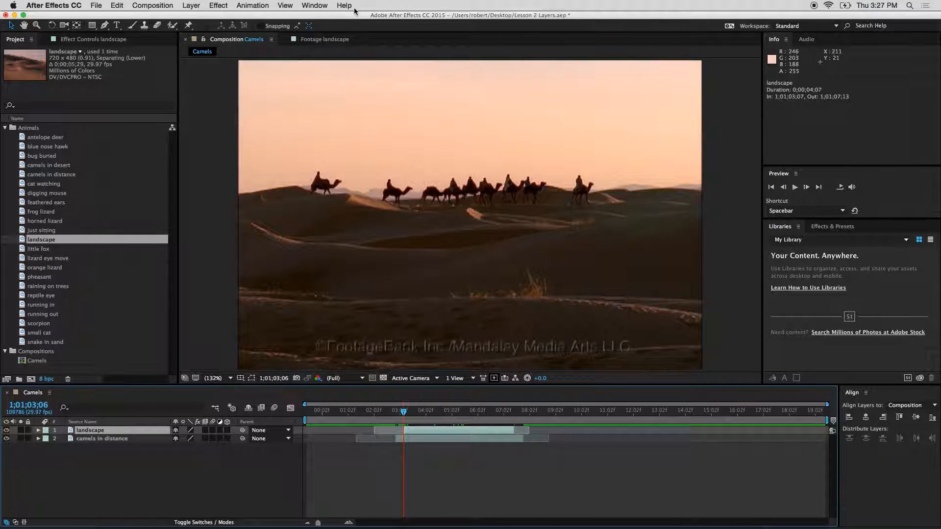
key("Delete")
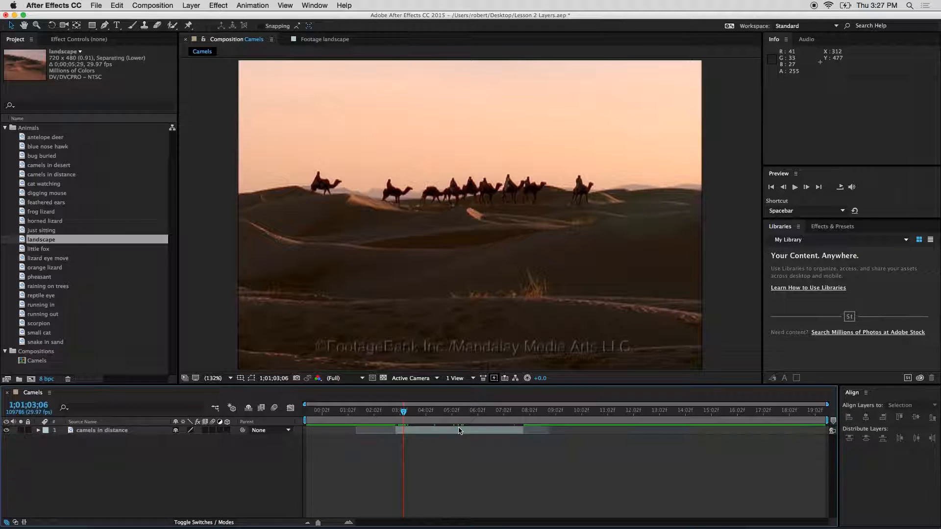
- Move the current time to 1;01;05;02 and ripple insert the trimmed landscape footage into the Camels composition
left_click(327, 42)
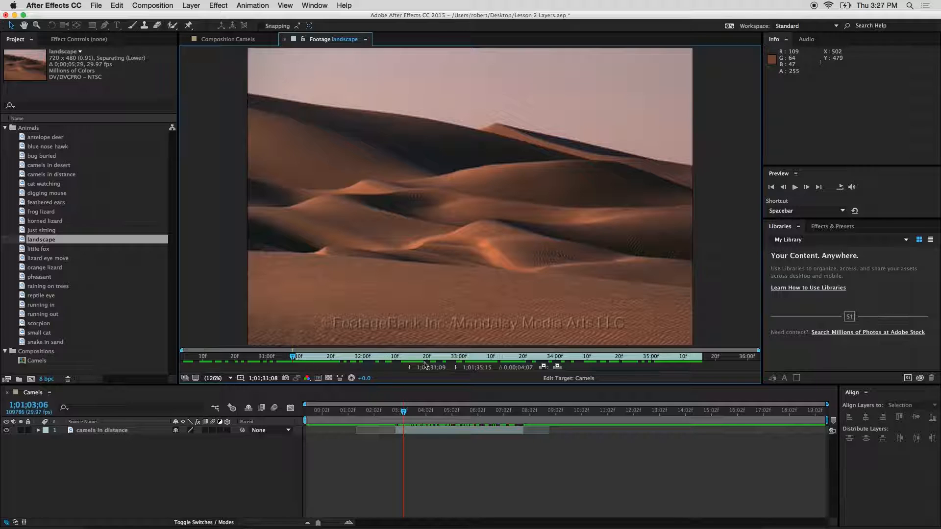
left_click_drag(401, 413, 452, 420)
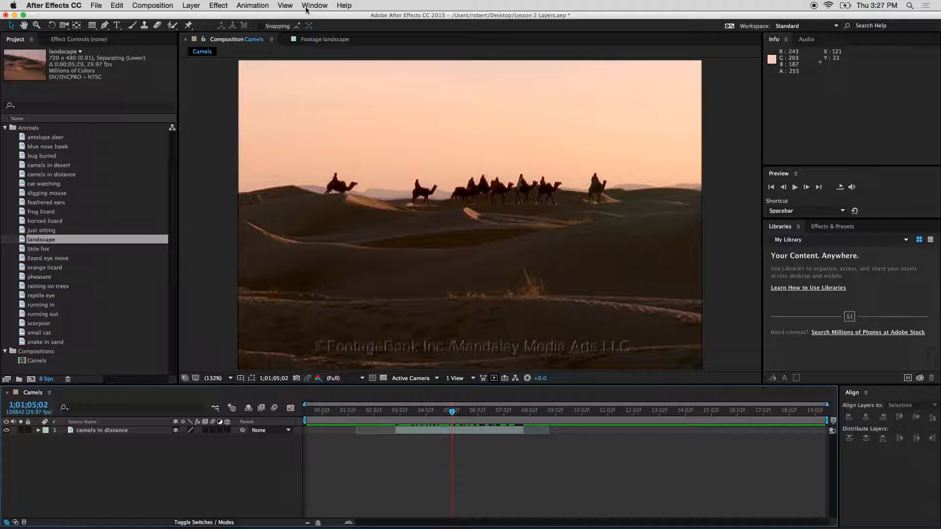
left_click(314, 39)
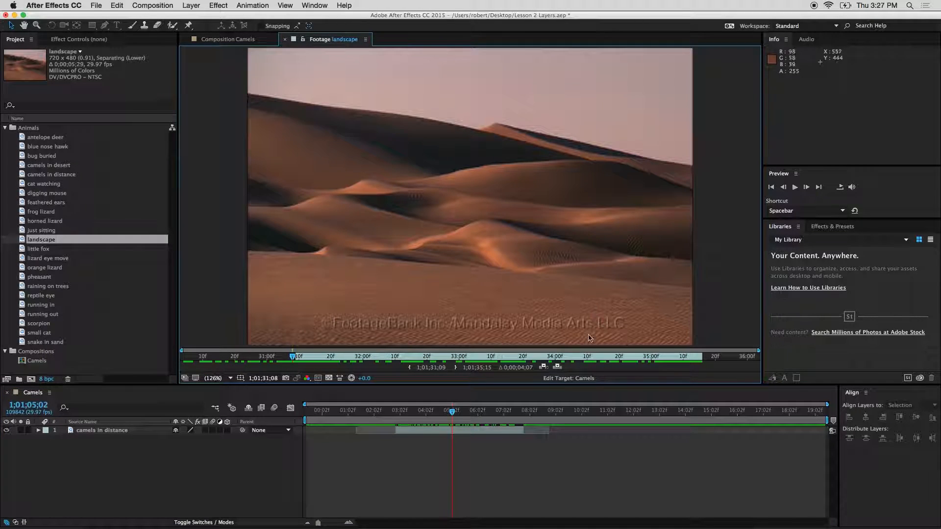
left_click(543, 367)
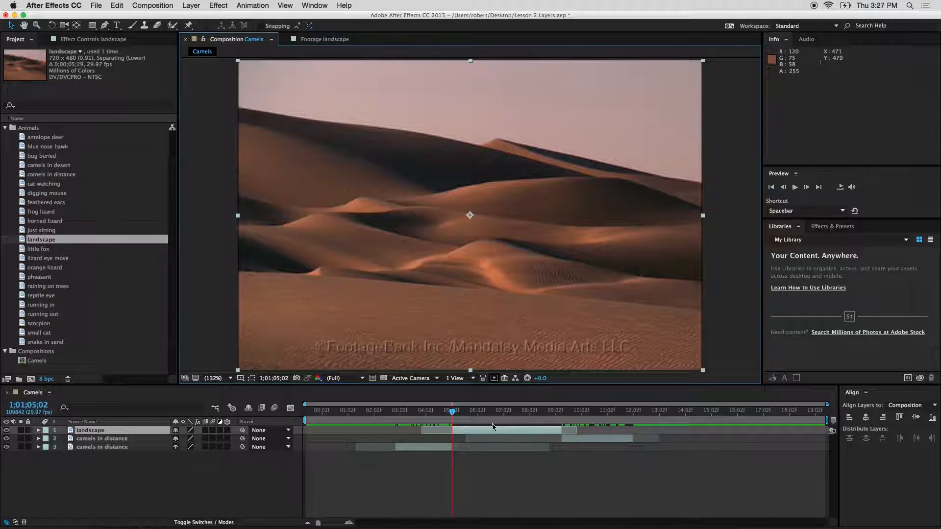
- Deselect the layers and scrub across the cut between the first camels in distance segment and the inserted landscape
mouse_move(453, 413)
left_mouse_down()
mouse_move(488, 417)
mouse_move(453, 424)
left_mouse_up()
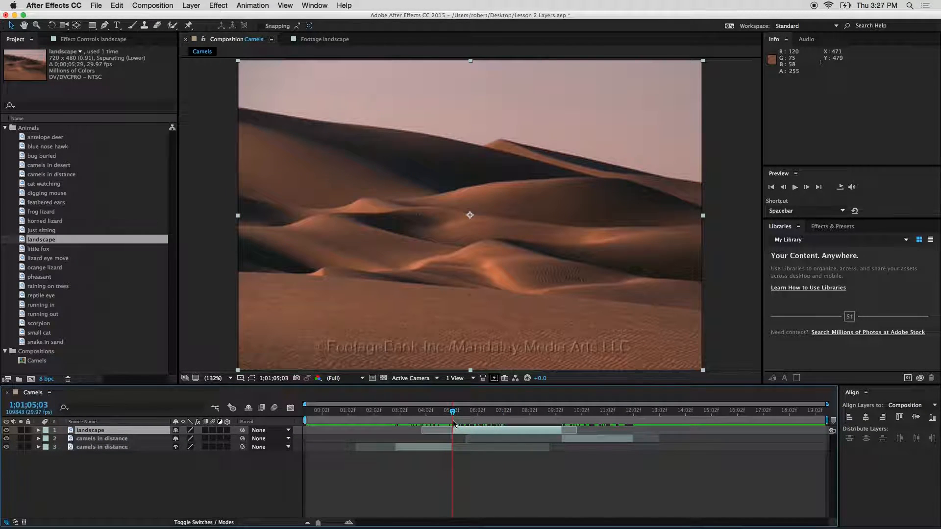
left_click(441, 447)
key("F2")
left_click(446, 413)
mouse_move(446, 413)
left_mouse_down()
mouse_move(573, 421)
mouse_move(417, 424)
mouse_move(583, 422)
mouse_move(438, 426)
left_mouse_up()
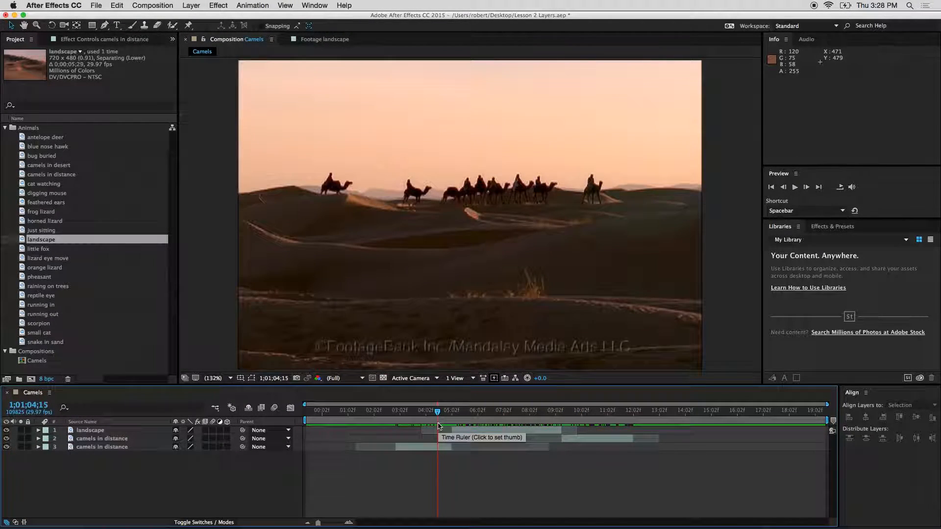
- Compare the landscape footage viewer with the Camels composition, and undo the ripple insert
left_click(333, 40)
left_click_drag(298, 358, 346, 353)
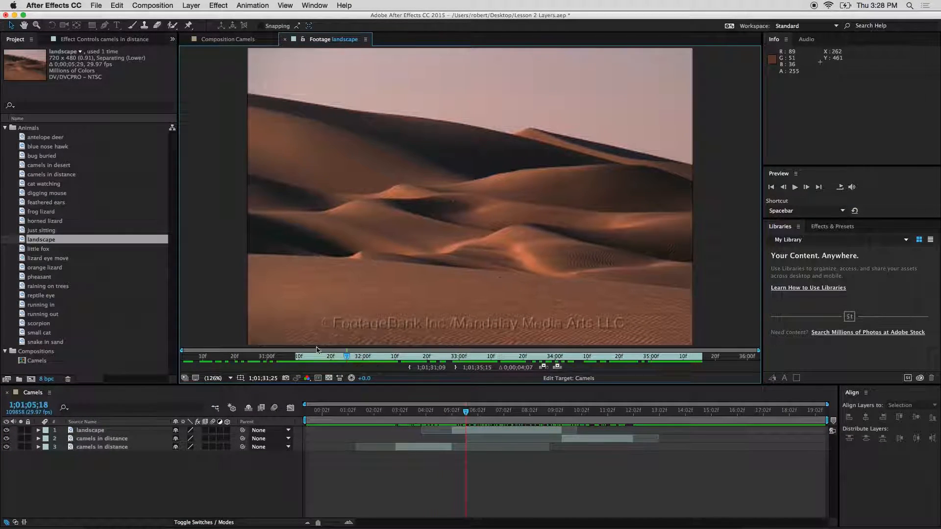
left_click(234, 42)
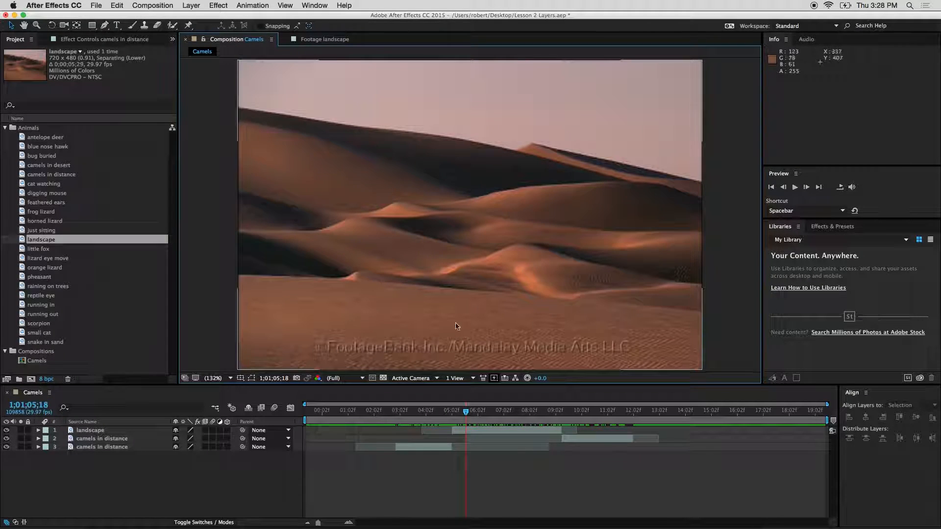
left_click(313, 41)
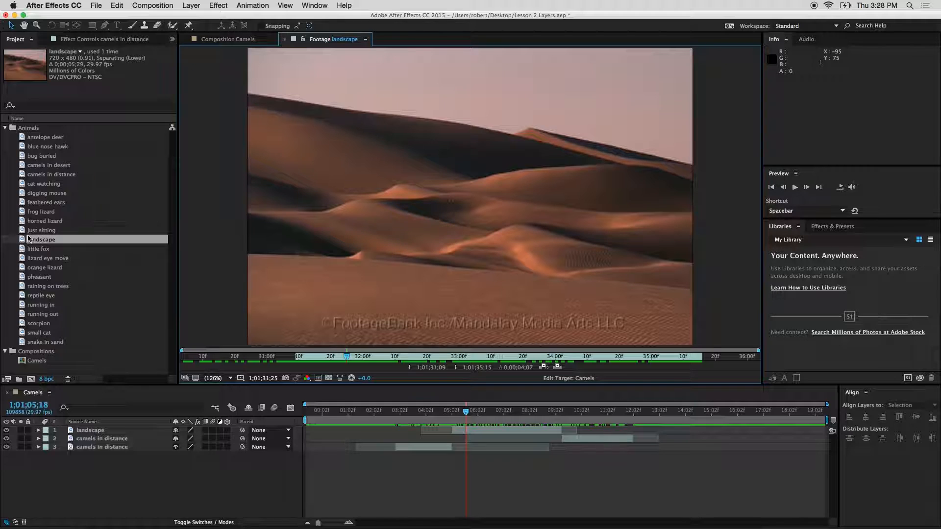
left_click_drag(29, 238, 413, 365)
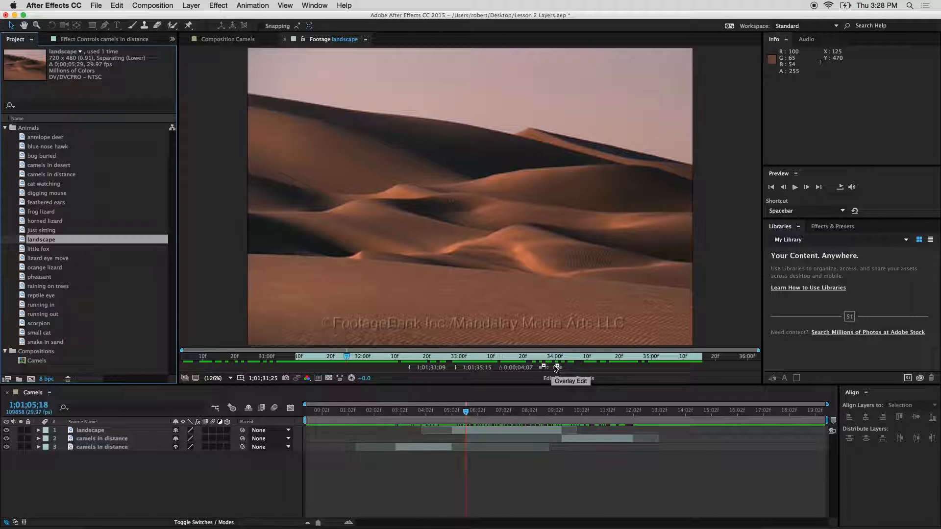
left_click(441, 471)
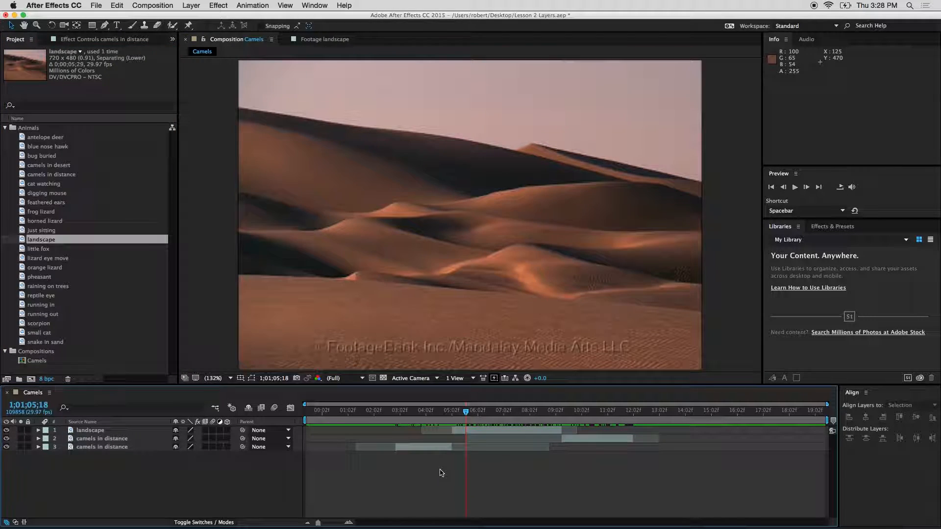
key("super+z")
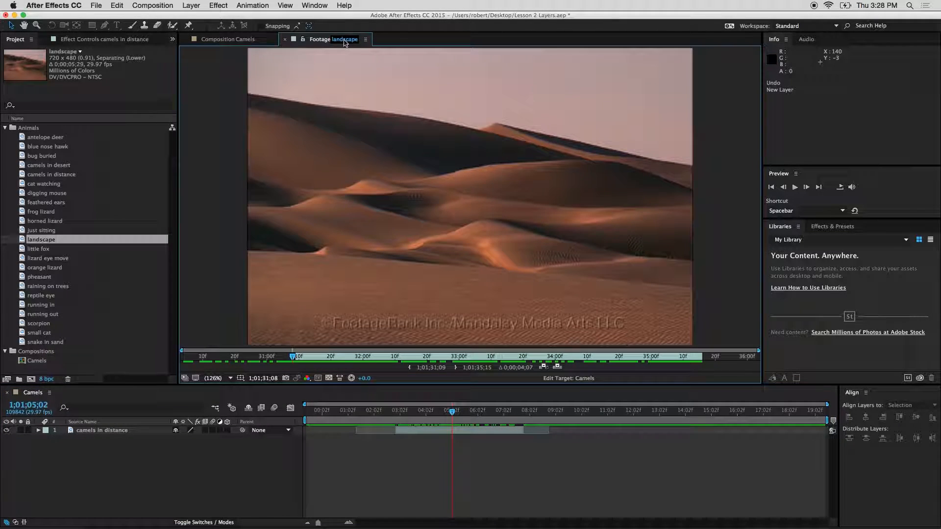
- Overlay the trimmed landscape footage at 1;01;05;02 and shift its layer to start at 1;01;07;25
left_click(325, 39)
left_click(557, 367)
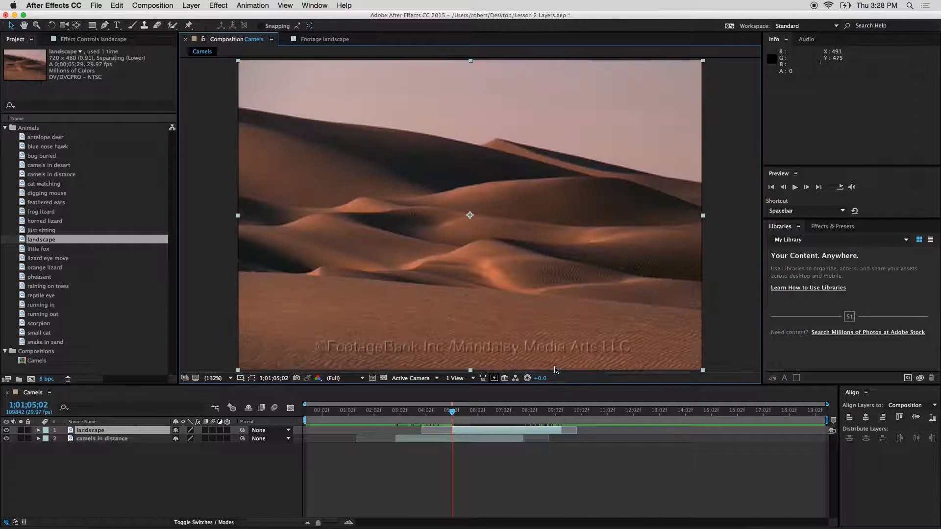
left_click_drag(482, 426, 557, 427)
- Deselect the landscape layer and scrub within the camels in distance layer to set the current time to 1;01;04;27
mouse_move(451, 414)
left_mouse_down()
mouse_move(520, 414)
mouse_move(538, 431)
mouse_move(521, 413)
mouse_move(601, 412)
mouse_move(416, 411)
mouse_move(442, 411)
left_mouse_up()
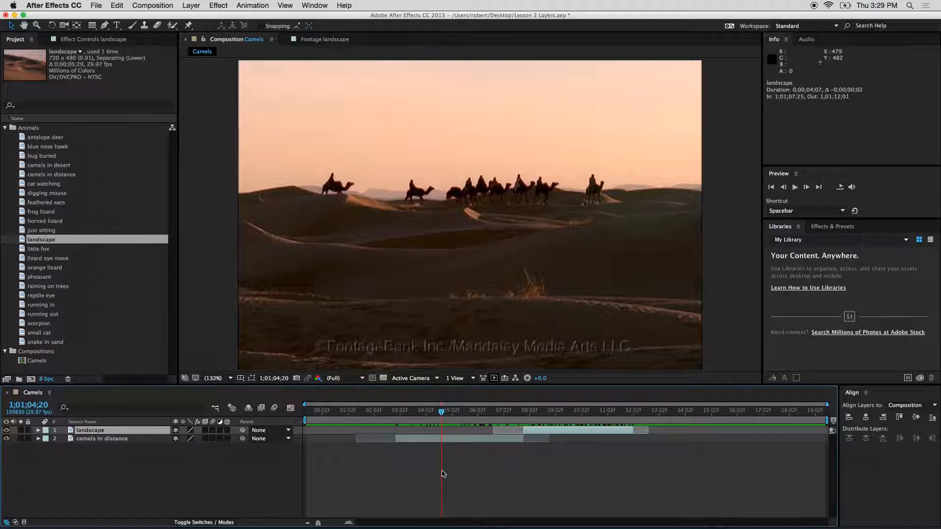
left_click(500, 489)
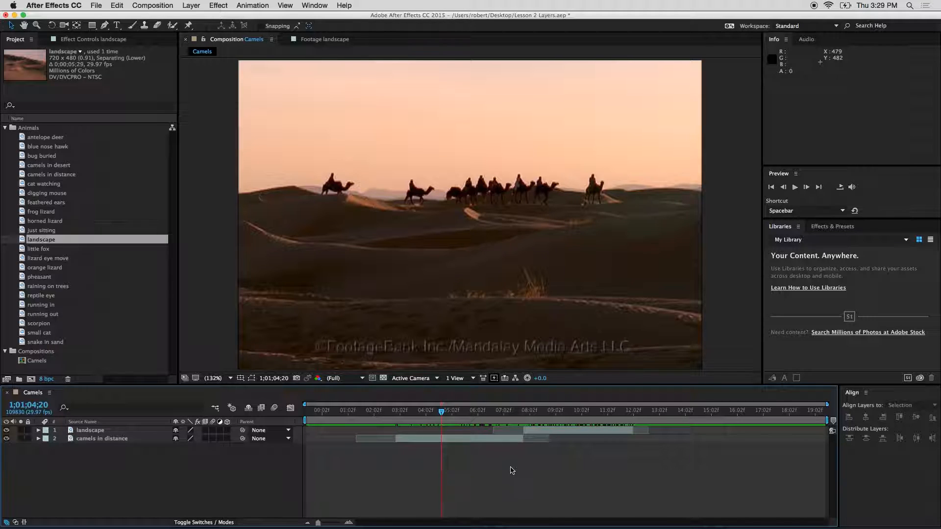
left_click_drag(441, 413, 458, 414)
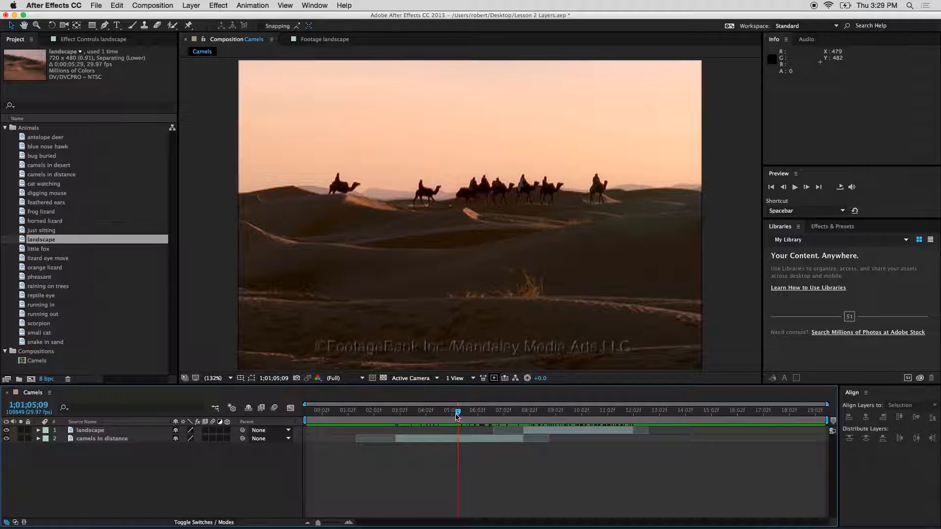
left_click_drag(459, 416, 447, 418)
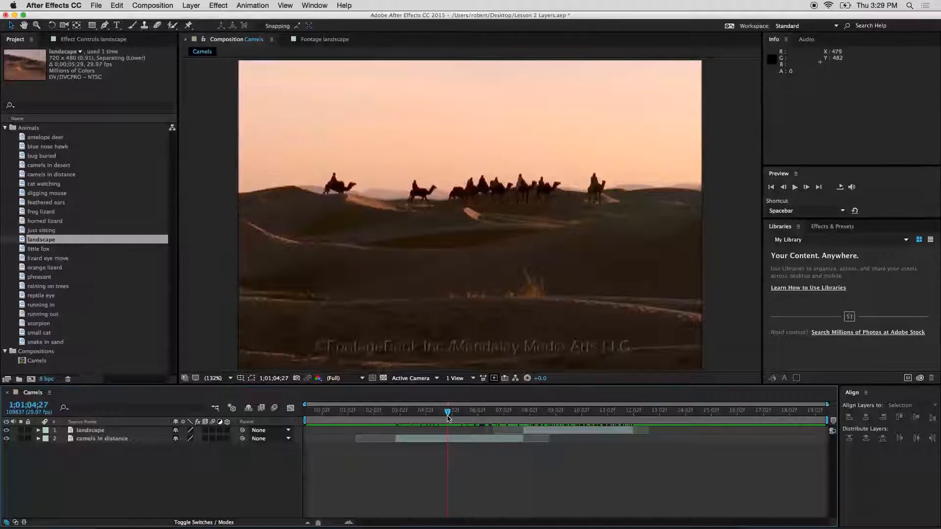
- Split the camels in distance layer at the current time, 1;01;04;27
left_click(432, 439)
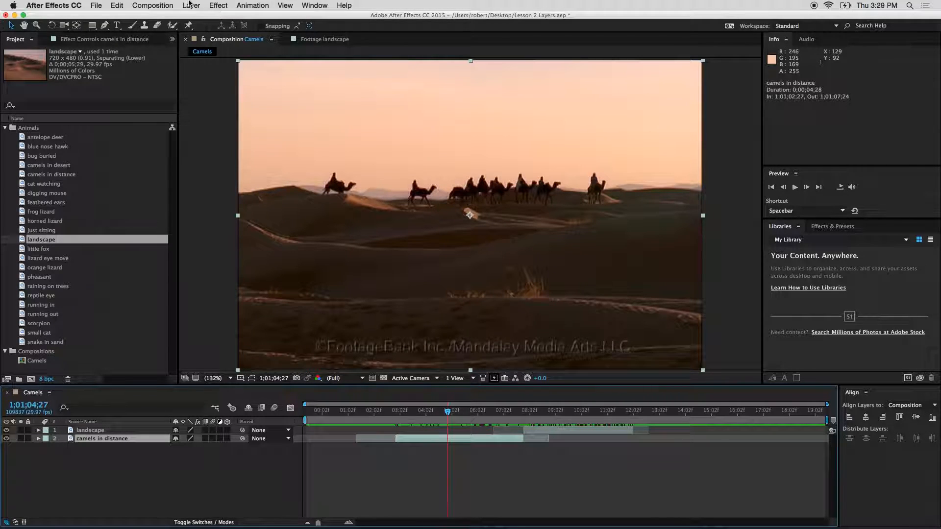
left_click(190, 4)
mouse_move(255, 327)
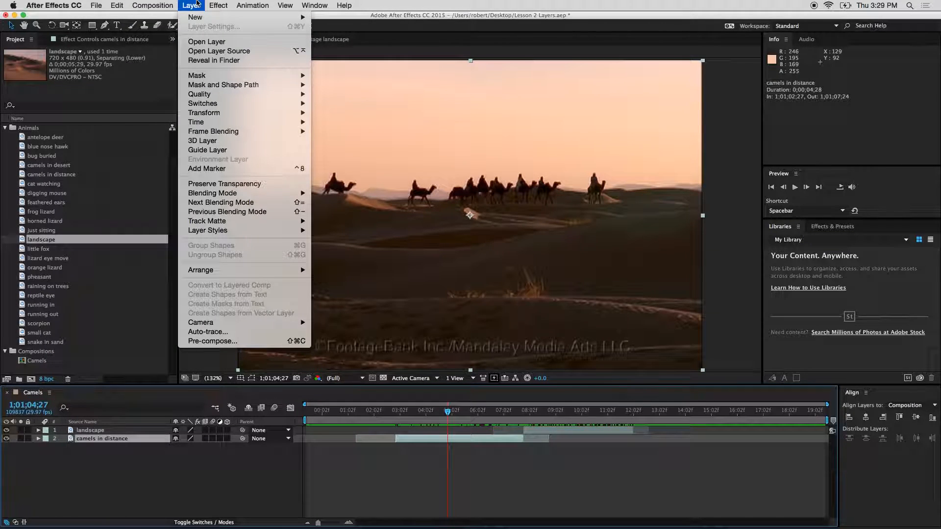
mouse_move(249, 3)
mouse_move(117, 5)
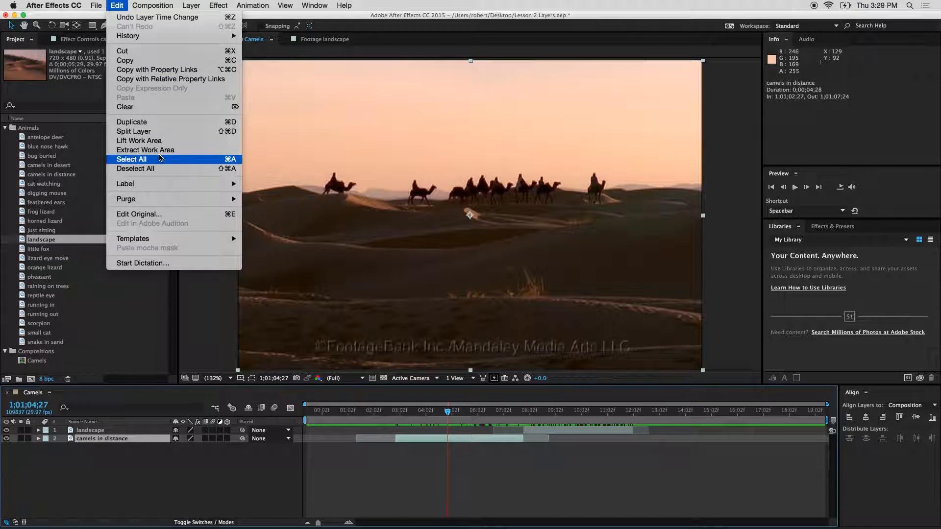
left_click(220, 135)
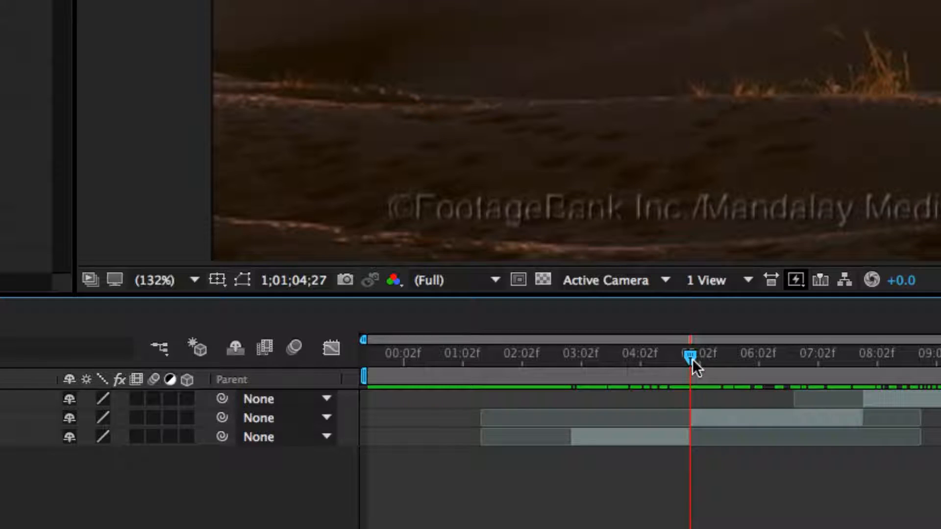
- Trim the end of the second camels in distance segment to 1;01;07;06 and slip its source footage by -0;00;00;06
mouse_move(692, 359)
left_mouse_down()
mouse_move(647, 360)
mouse_move(676, 363)
left_mouse_up()
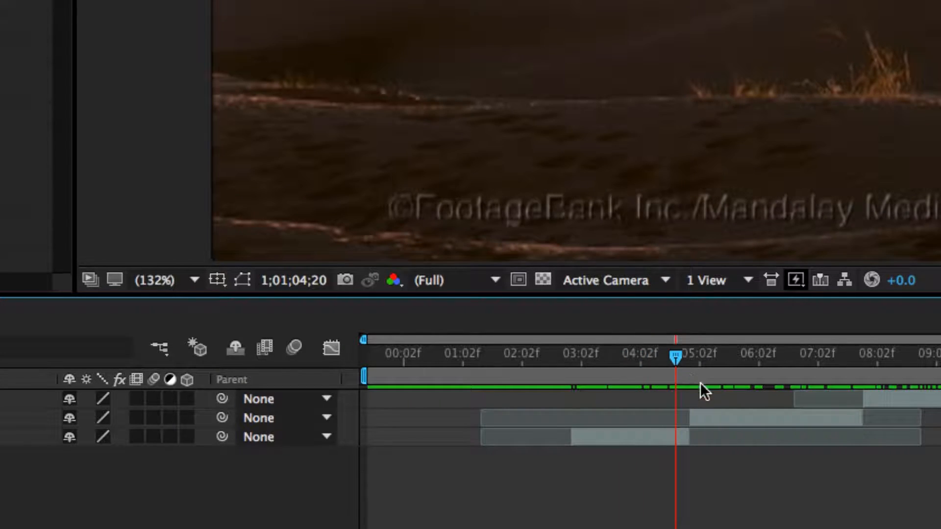
left_click(713, 416)
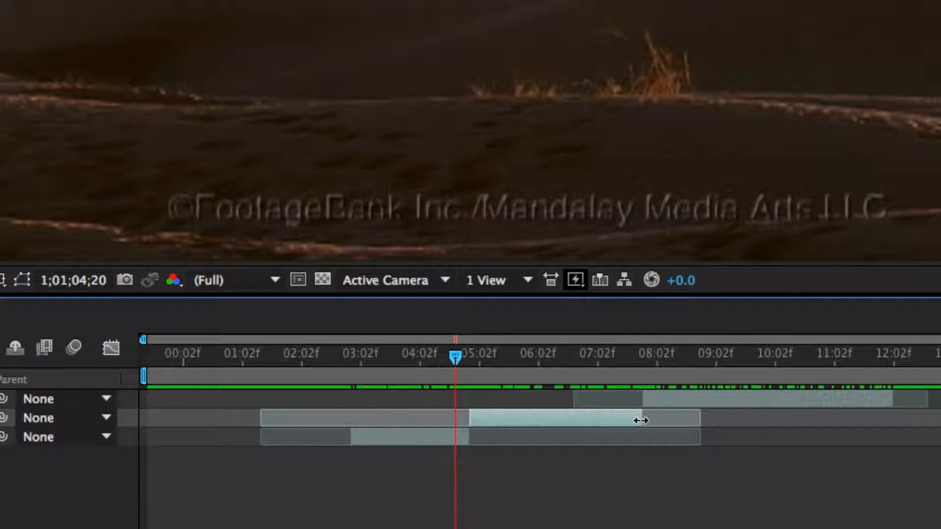
left_click_drag(640, 420, 605, 419)
mouse_move(262, 416)
left_mouse_down()
mouse_move(355, 416)
mouse_move(237, 416)
mouse_move(250, 416)
left_mouse_up()
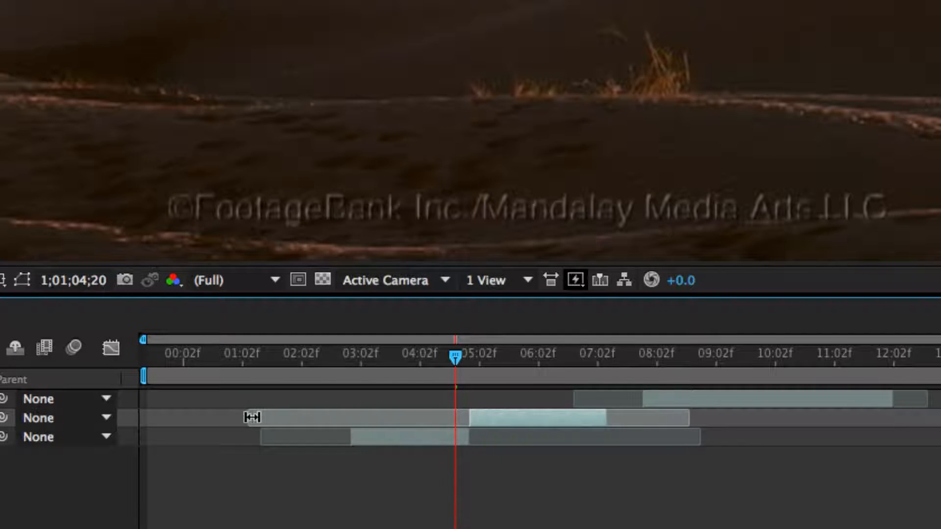
mouse_move(457, 355)
left_mouse_down()
mouse_move(446, 363)
mouse_move(441, 355)
left_mouse_up()
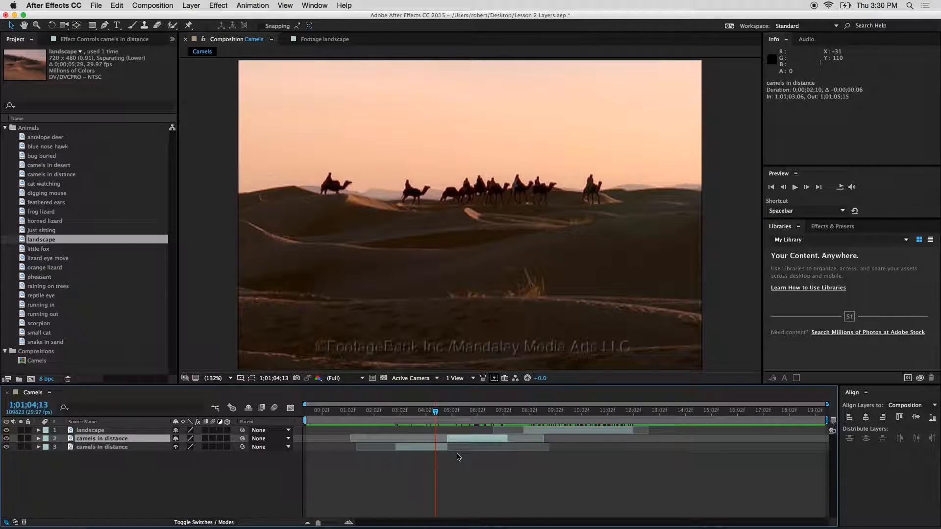
left_click_drag(435, 414, 482, 413)
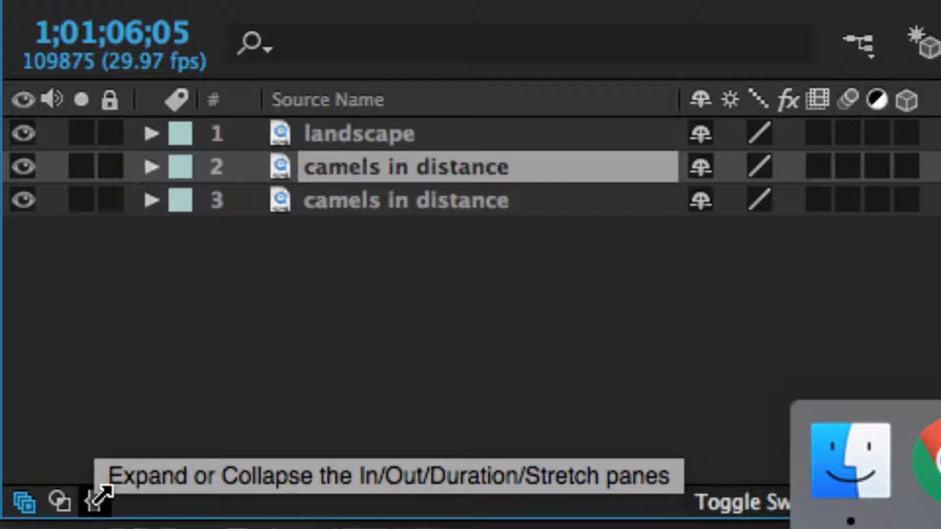
- Show the In, Out, Duration and Stretch columns and retrim the selected camels in distance segment to run from 1;01;02;14 to 1;01;07;07
left_click(98, 497)
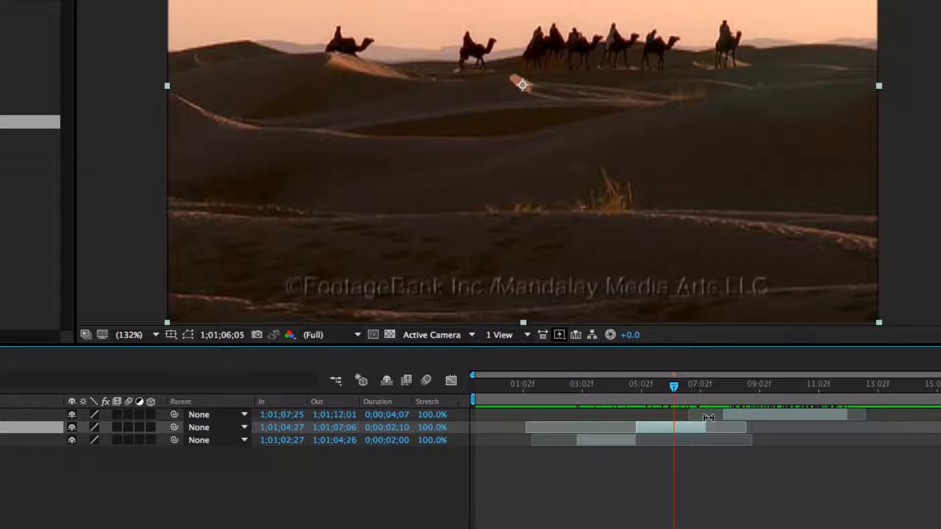
left_click_drag(616, 424, 584, 426)
left_click_drag(624, 429, 589, 437)
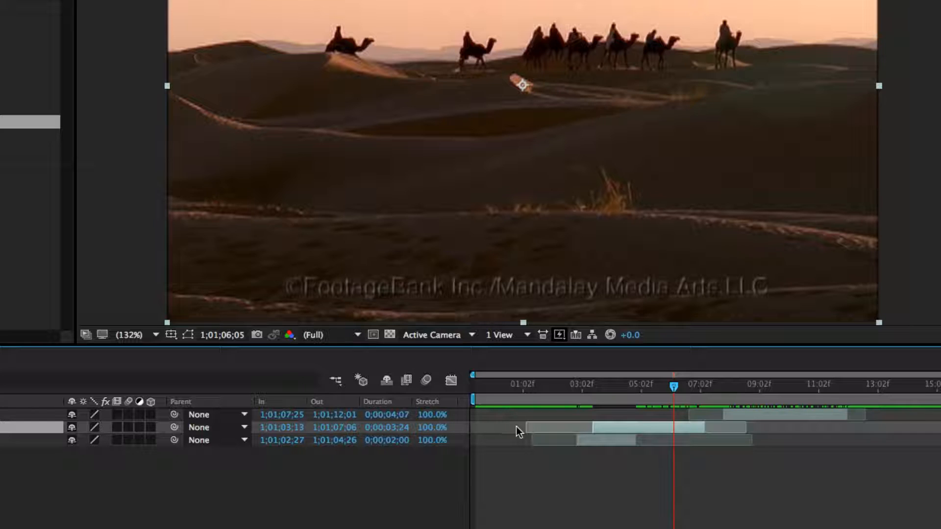
mouse_move(596, 431)
left_mouse_down()
mouse_move(551, 427)
mouse_move(588, 431)
left_mouse_up()
mouse_move(704, 422)
left_mouse_down()
mouse_move(669, 427)
mouse_move(702, 430)
left_mouse_up()
- Try stretching the selected camels in distance layer to 141%, undo it, and retrim the layer to 1;01;02;16 through 1;01;07;18
left_click_drag(277, 429, 411, 432)
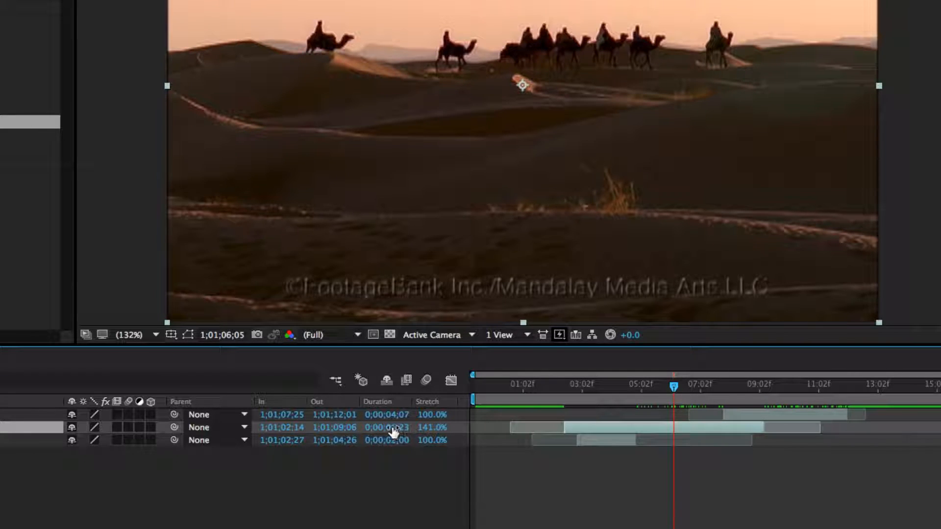
left_click_drag(391, 433, 434, 432)
key("super+z")
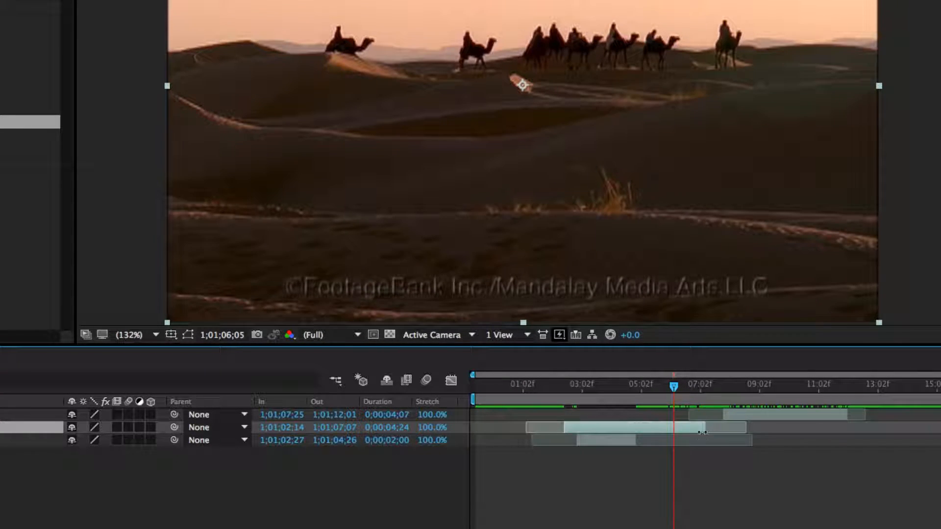
mouse_move(703, 430)
left_mouse_down()
mouse_move(735, 429)
mouse_move(715, 431)
left_mouse_up()
left_click_drag(541, 428, 565, 428)
- Preview the selected camels in distance layer stretched to 181.7%, and undo the stretch
left_click_drag(387, 430, 537, 395)
key("space")
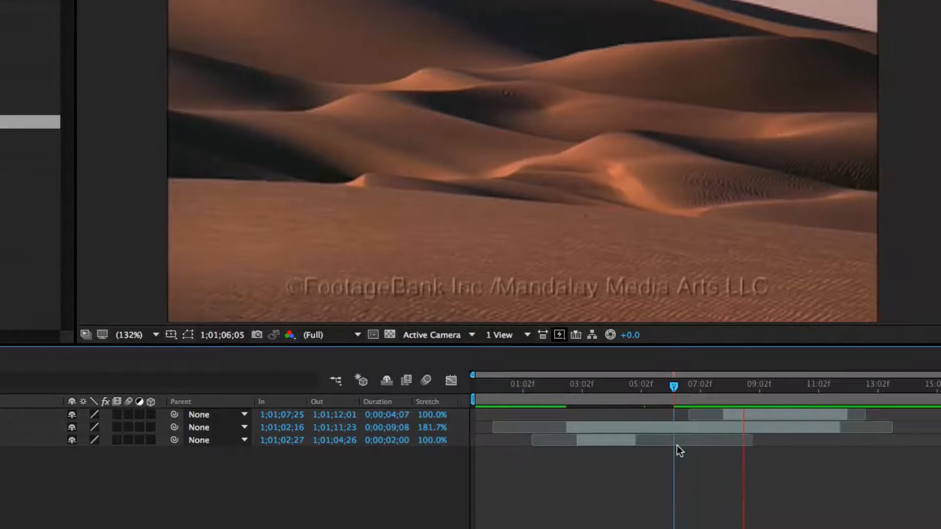
left_click(677, 445)
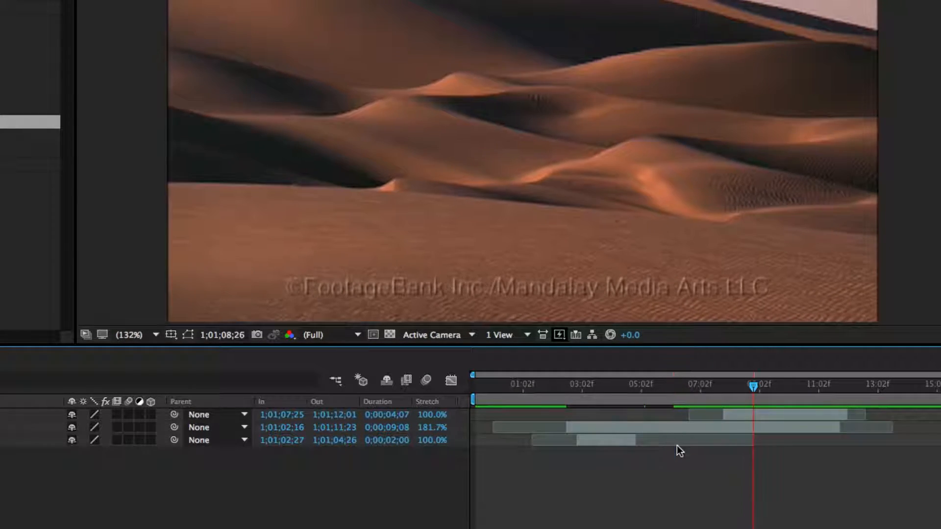
left_click(622, 388)
key("ctrl+z")
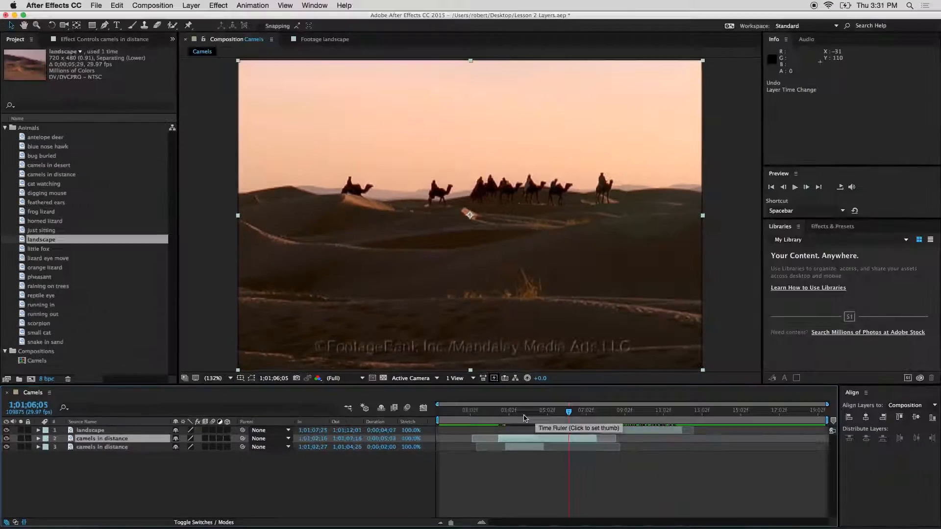
- Shift the upper camels in distance layer to start at 1;00;59;29 and both the lower camels and landscape layers to start at 1;01;04;26
left_click(560, 474)
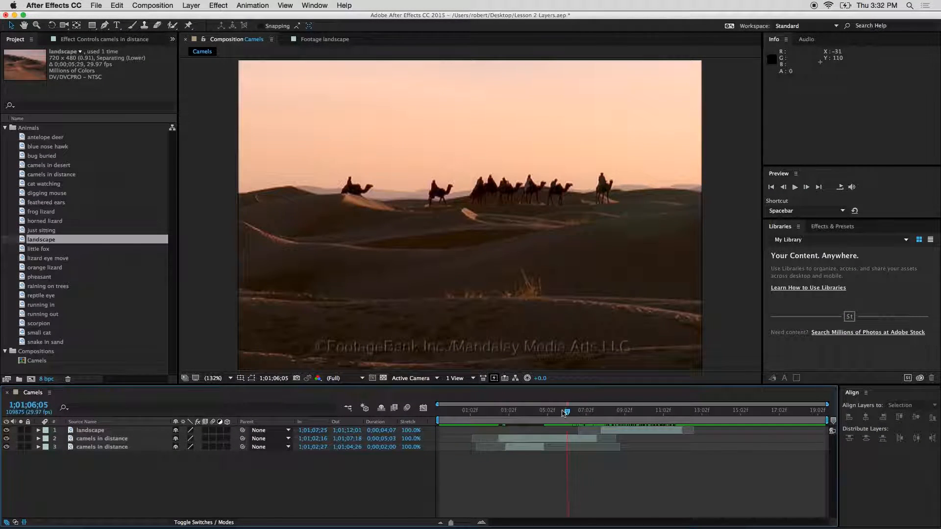
left_click(505, 410)
left_click_drag(552, 435, 573, 451)
left_click_drag(619, 430, 561, 430)
left_click(548, 411)
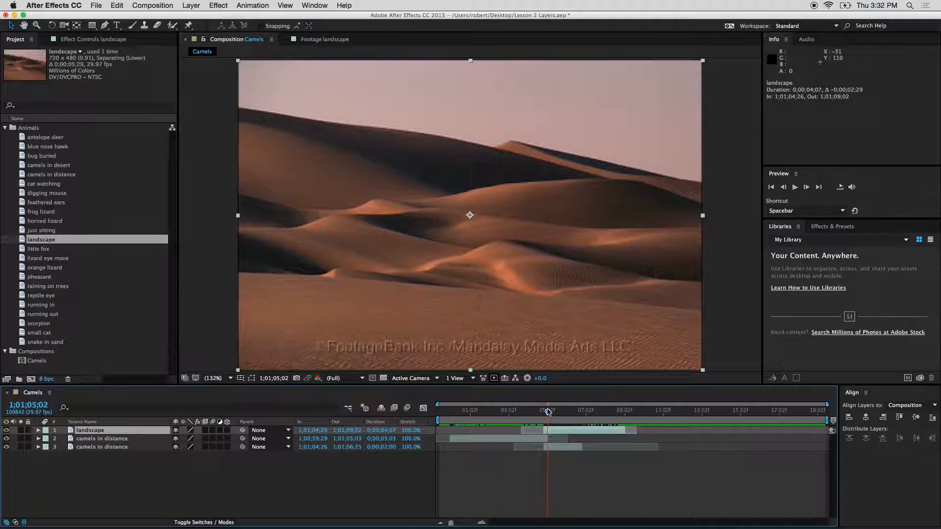
- Set the current time to 1;01;03;14 and slip the upper camels in distance layer's source footage within its existing in and out points
left_click_drag(462, 411, 516, 414)
left_click(493, 446)
left_click(481, 441)
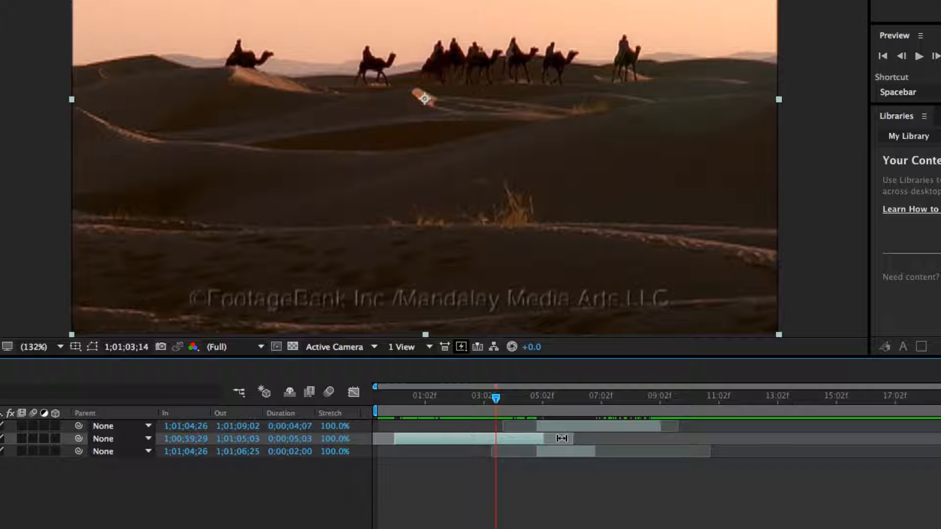
mouse_move(556, 438)
left_mouse_down()
mouse_move(480, 431)
mouse_move(603, 439)
mouse_move(547, 439)
mouse_move(595, 441)
mouse_move(556, 442)
left_mouse_up()
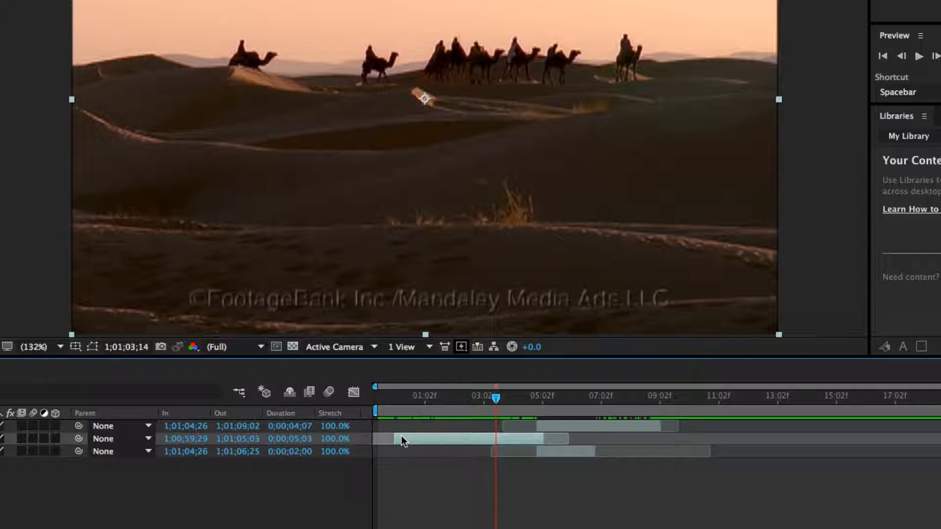
left_click_drag(566, 436, 592, 445)
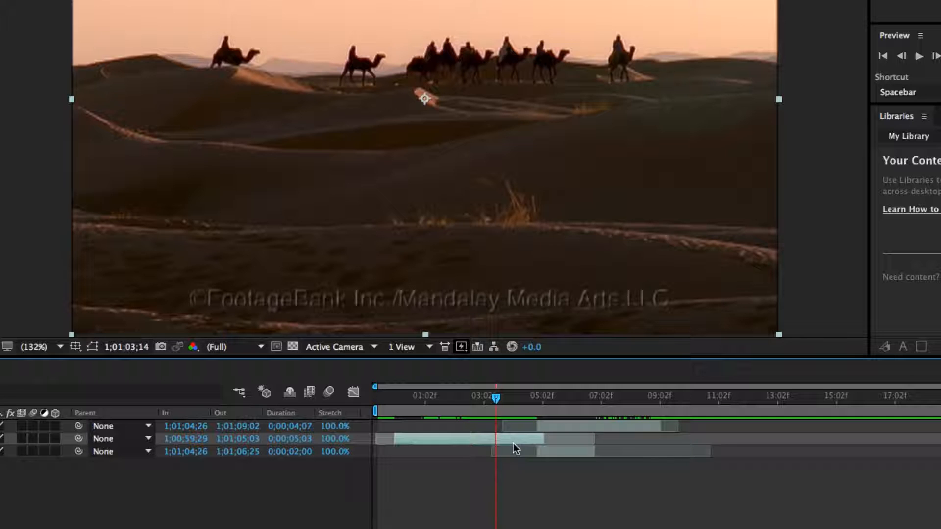
- Slip the upper camels in distance layer's footage with the Pan Behind tool at frame-level detail, keeping its in and out points
left_click(555, 476)
key(";")
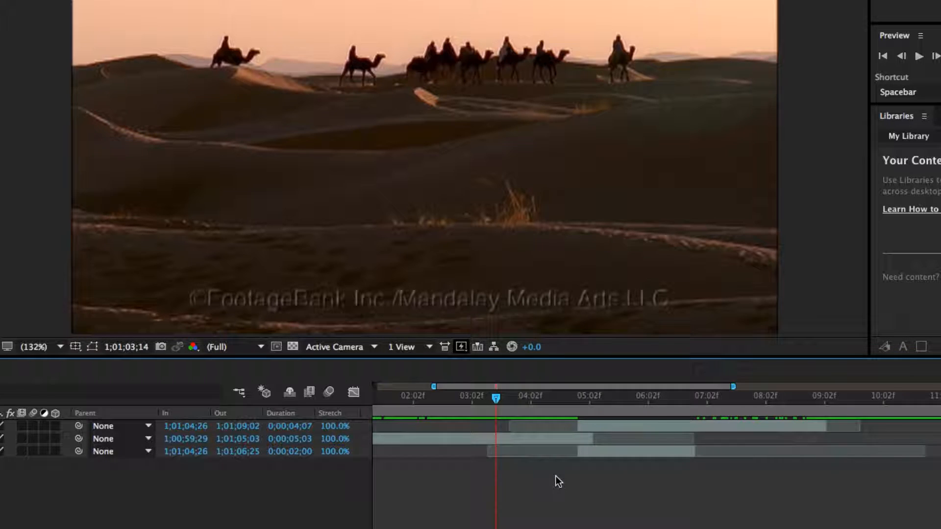
left_click(548, 438)
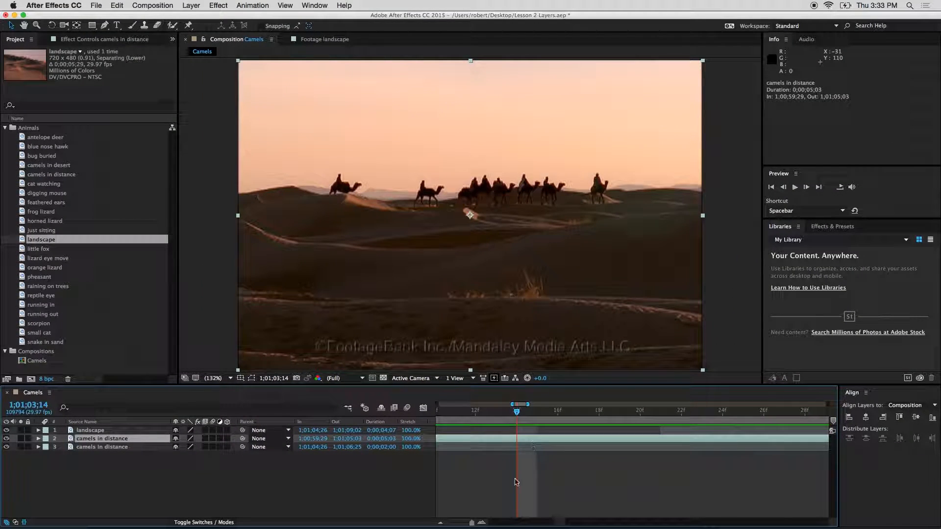
key(";")
key(";")
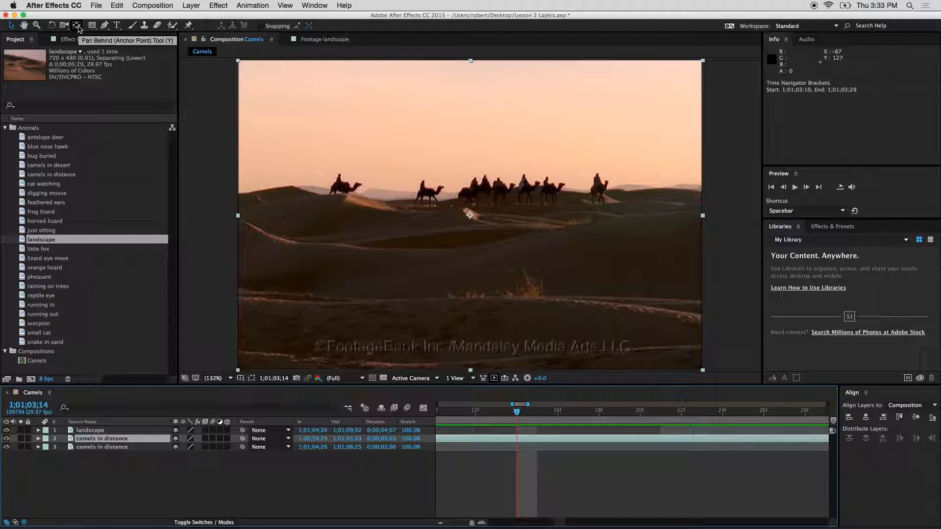
left_click(77, 26)
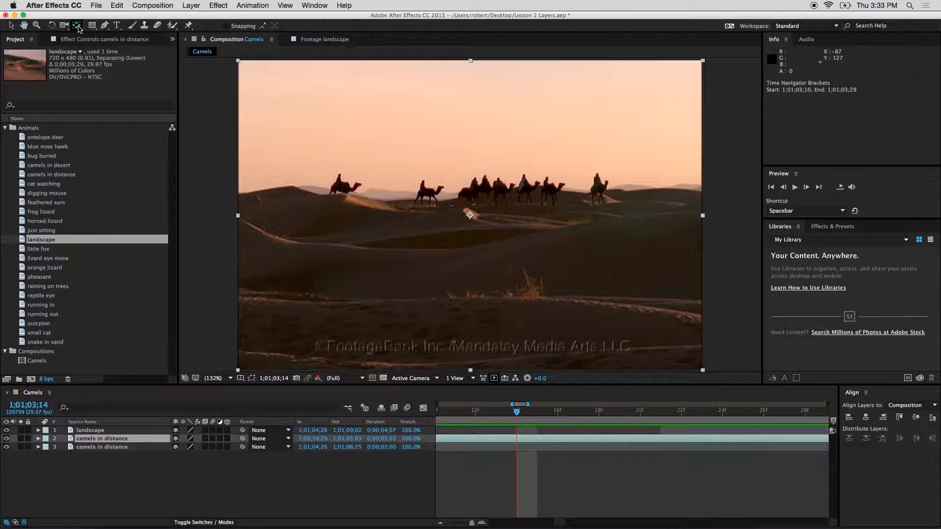
left_click(556, 438)
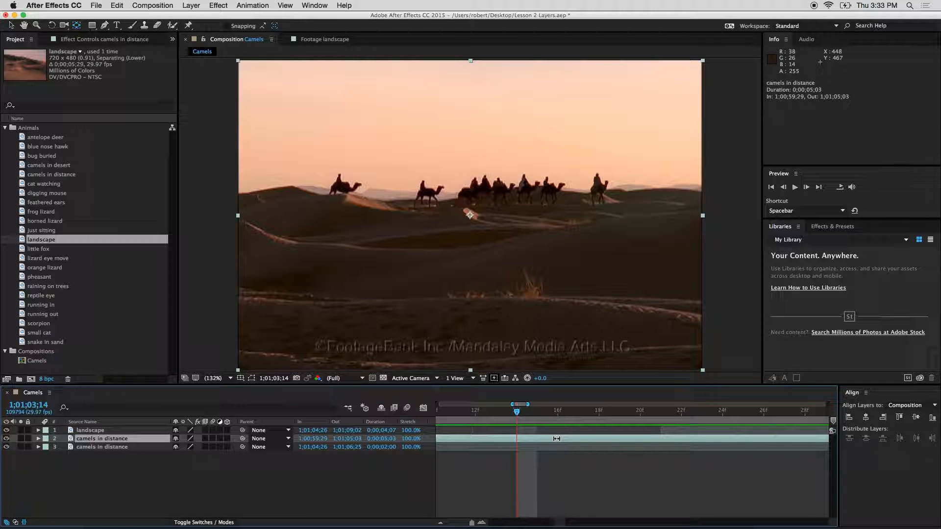
left_click_drag(541, 437, 480, 437)
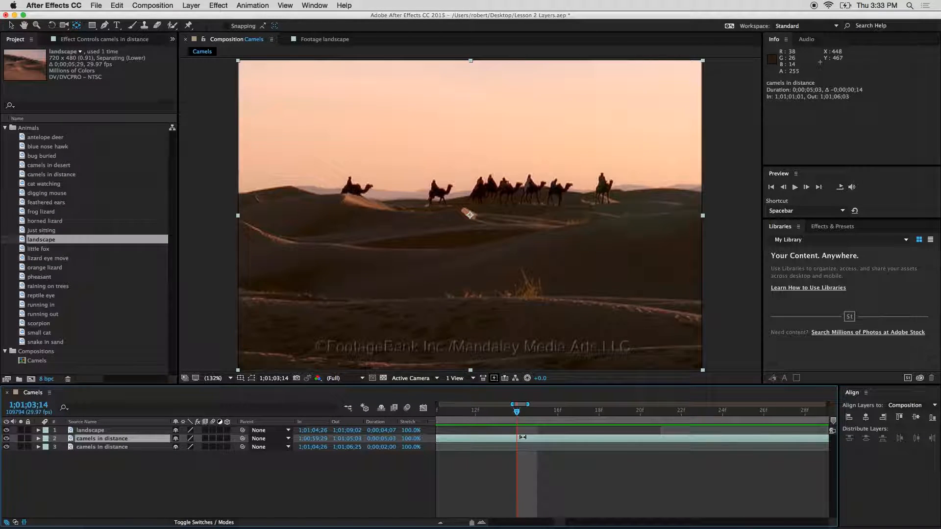
left_click_drag(814, 438, 367, 460)
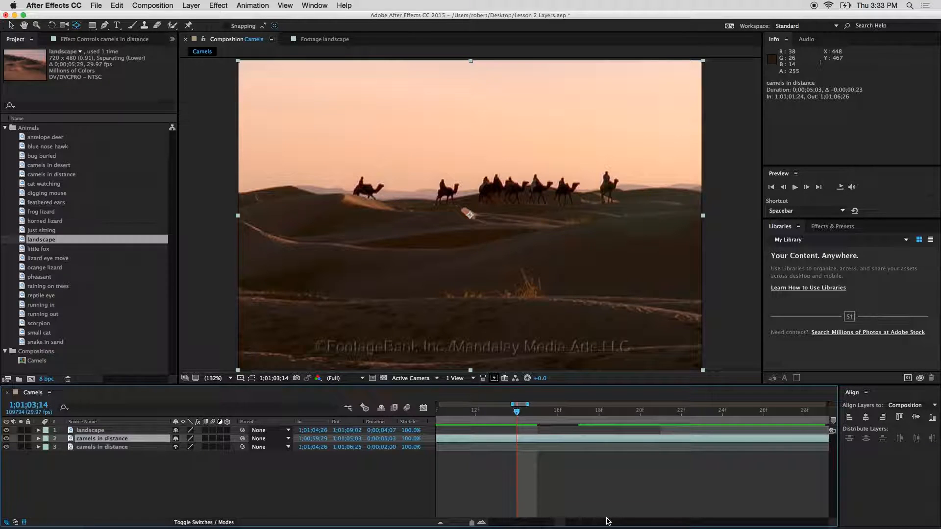
- Return to the Selection tool and shift the upper camels in distance layer to start at 1;01;00;17
left_click(607, 470)
left_click(542, 439)
key("v")
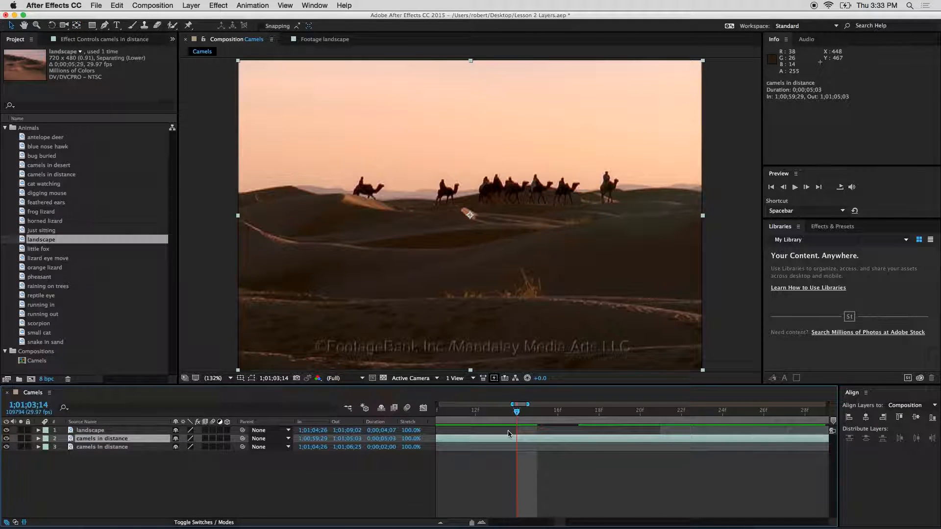
left_click_drag(500, 443, 755, 442)
- Retrim the upper camels in distance layer to 1;01;00;13 through 1;01;05;17 and shift the landscape layer to start at 1;01;04;15
key("minus")
key("minus")
key("minus")
key("minus")
key("minus")
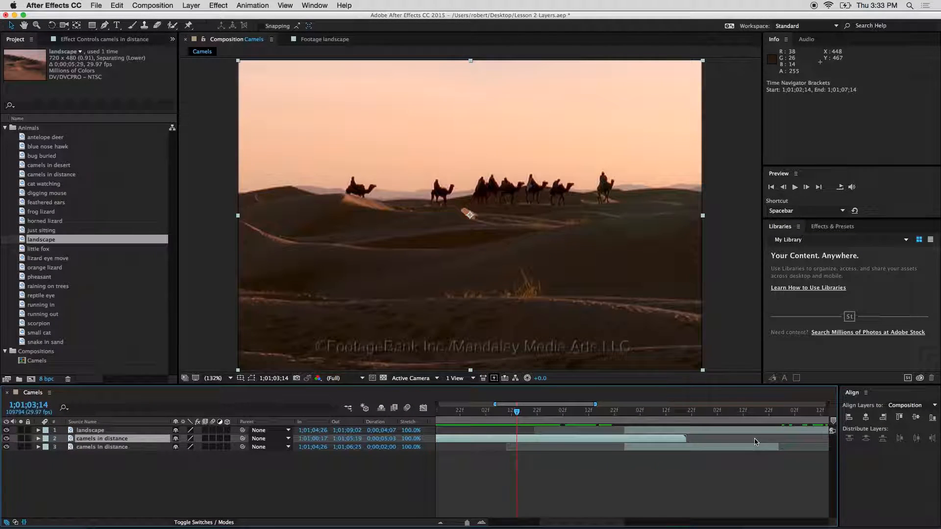
left_click_drag(462, 439, 501, 439)
left_click_drag(597, 440, 571, 440)
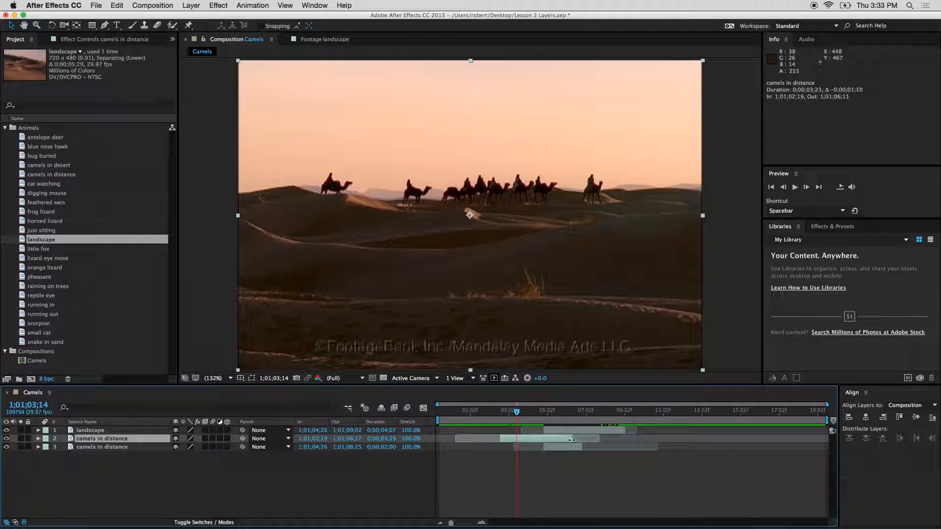
mouse_move(499, 439)
left_mouse_down()
mouse_move(472, 439)
mouse_move(484, 440)
left_mouse_up()
left_click_drag(564, 430, 520, 411)
left_click_drag(543, 420, 480, 424)
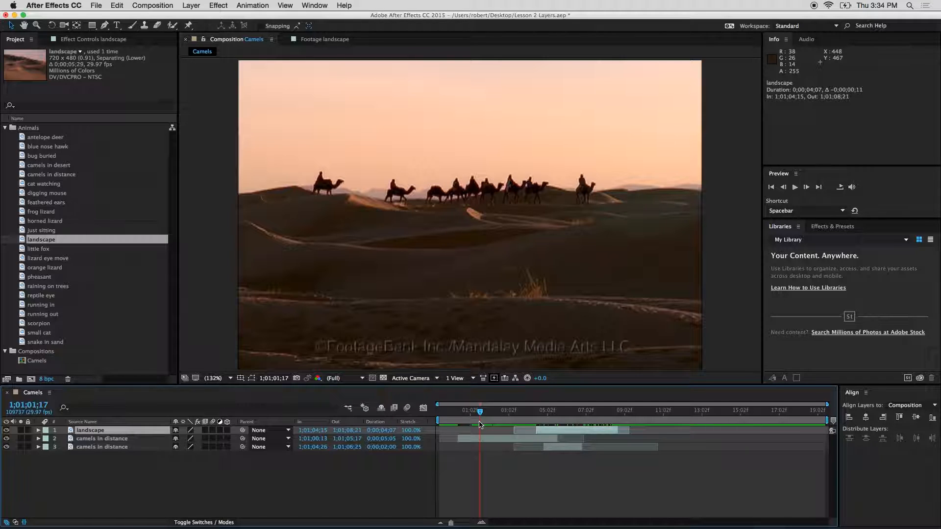
- Delete both camels in distance layers and the landscape layer from the Camels composition
left_click(565, 447)
key("Delete")
left_click(544, 438)
key("Delete")
left_click(549, 432)
key("Delete")
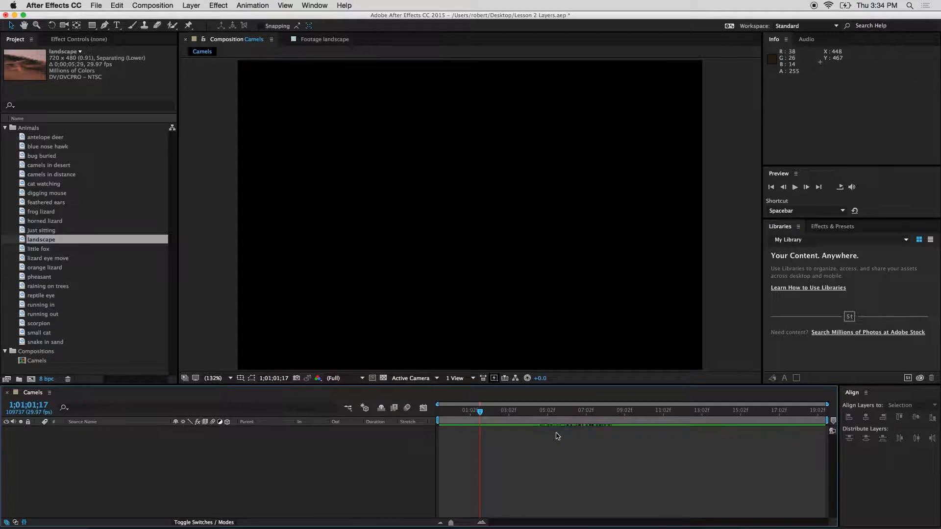
- Extend the Camels composition's duration to one minute, ending at 1;01;59;12
right_click(530, 441)
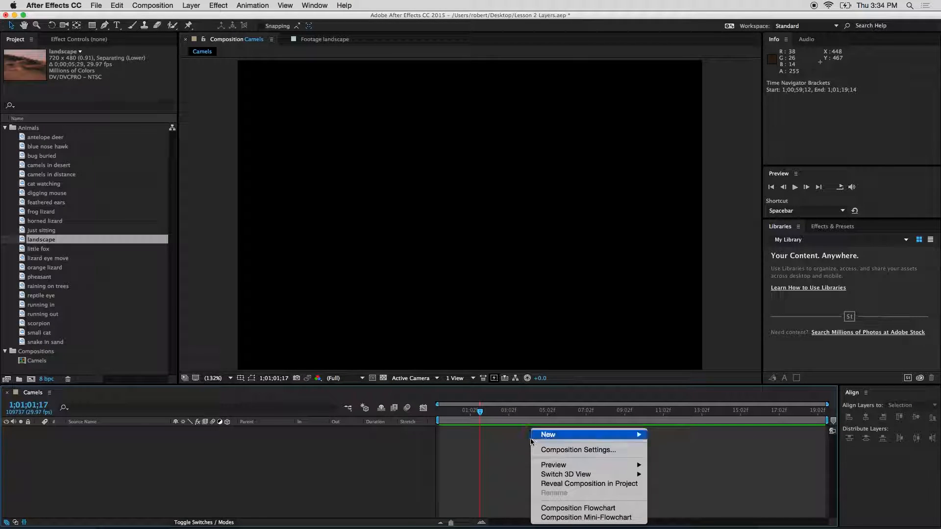
left_click(564, 447)
left_click(220, 265)
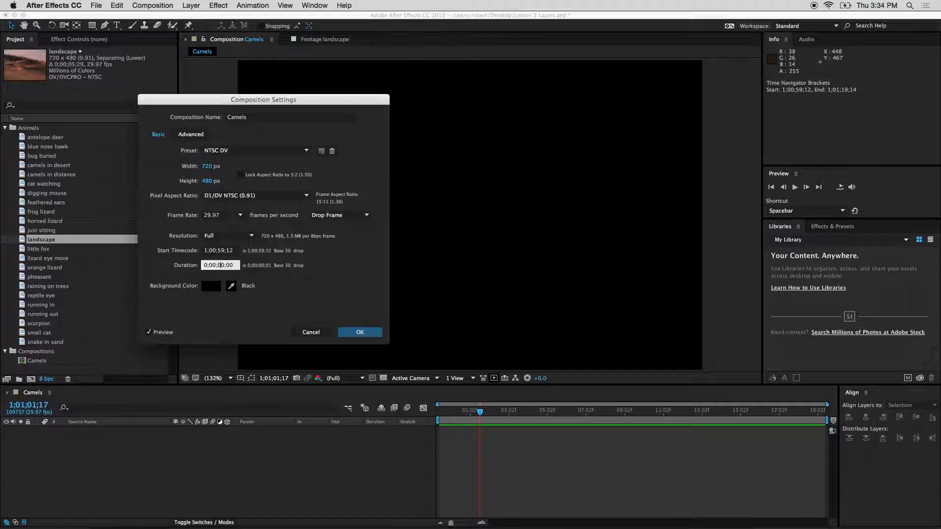
key("Return")
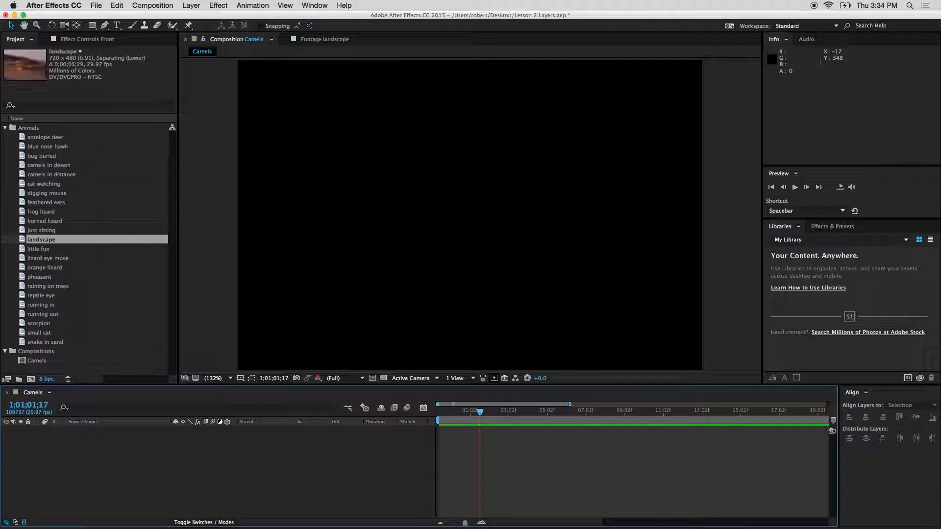
key("minus")
key("minus")
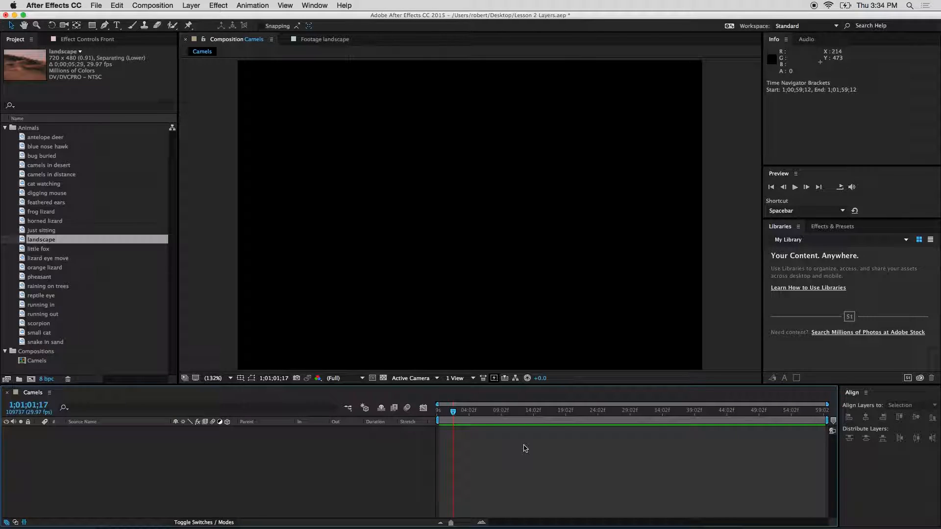
- Add the little fox clip as a layer, with orange lizard, reptile eye and cat watching stacked below it in that order
left_click(43, 166)
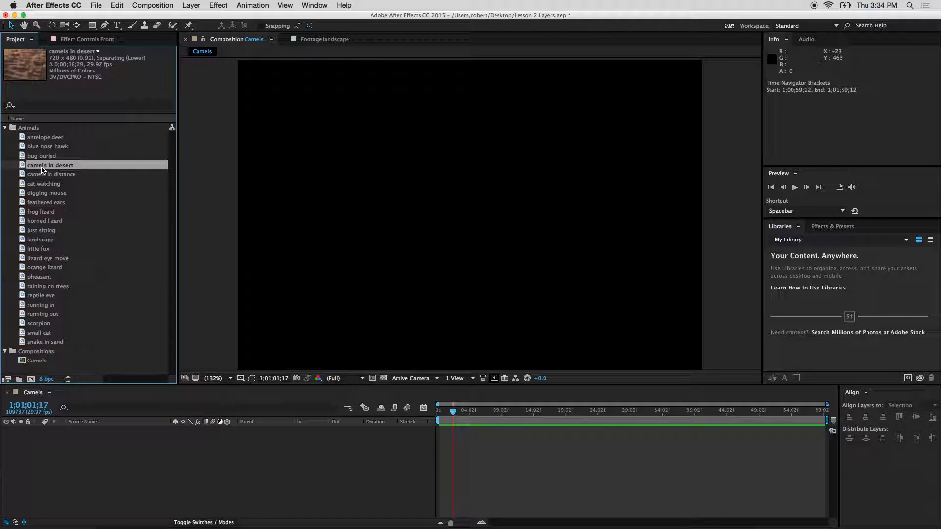
left_click_drag(40, 252, 265, 447)
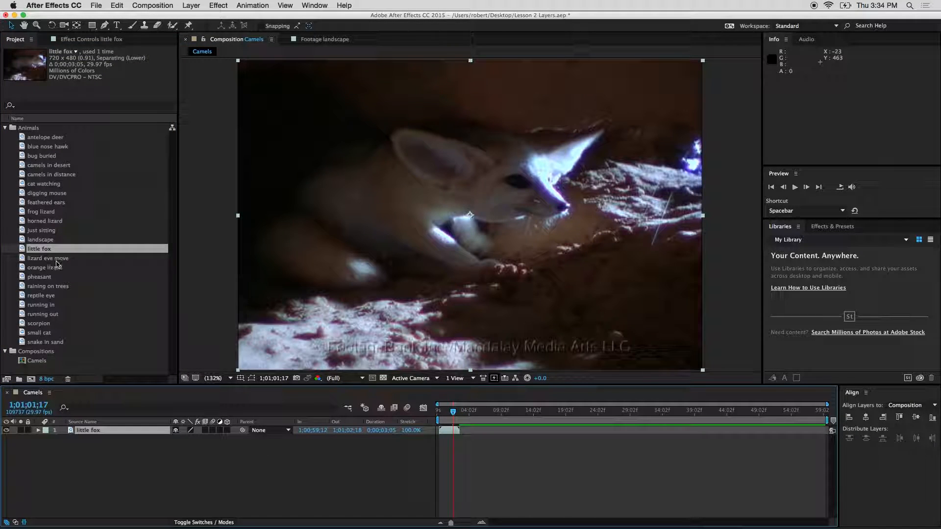
left_click(58, 268)
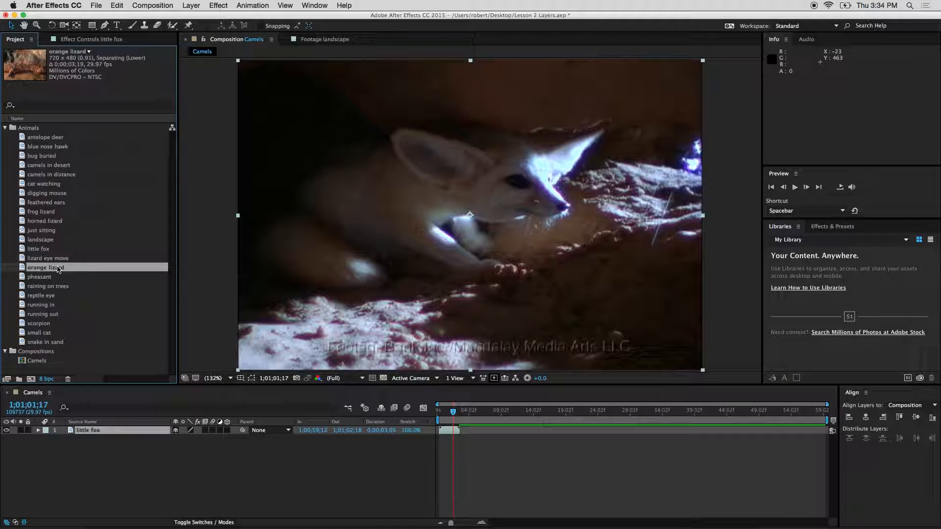
left_click(52, 297, "super")
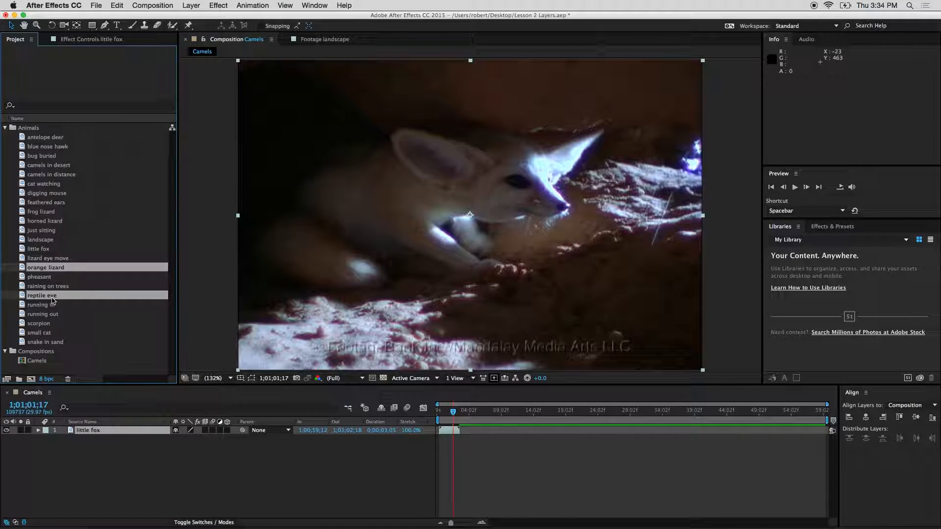
left_click(49, 185, "super")
left_click_drag(54, 186, 141, 466)
left_click(193, 483)
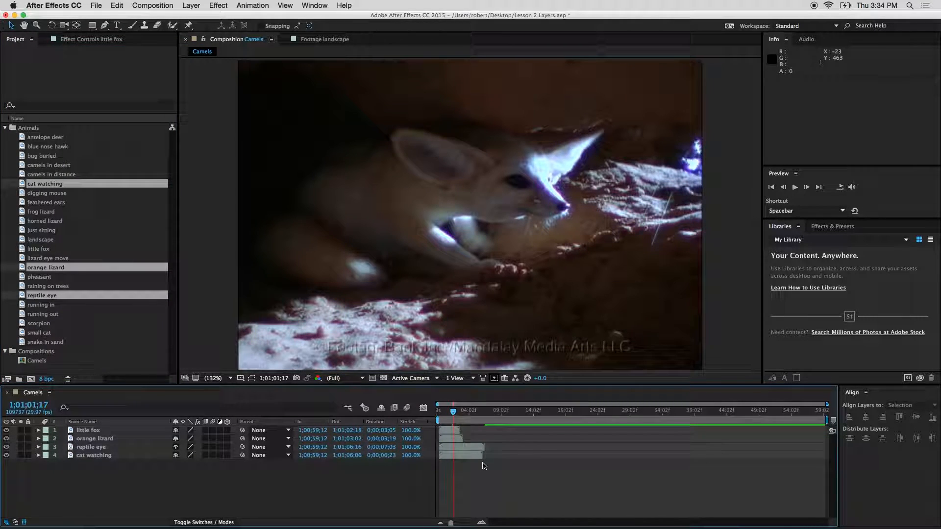
- Add the antelope deer clip to the Camels composition as the bottom layer
left_click(42, 139)
left_click_drag(42, 141, 140, 495)
left_click(513, 490)
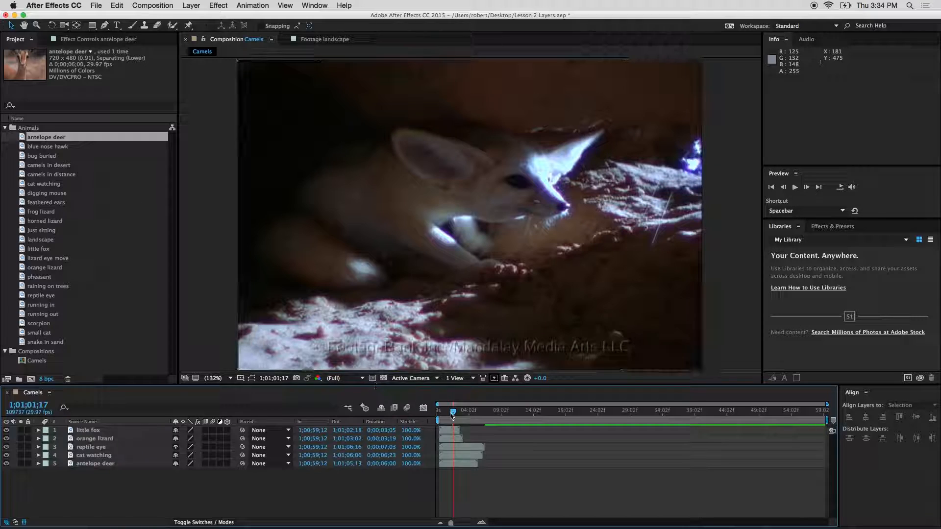
- Move the current time to 1;01;01;00 and hide the five layers one by one from little fox down to antelope deer
mouse_move(453, 412)
left_mouse_down()
mouse_move(438, 413)
mouse_move(483, 419)
mouse_move(449, 420)
left_mouse_up()
left_click(7, 430)
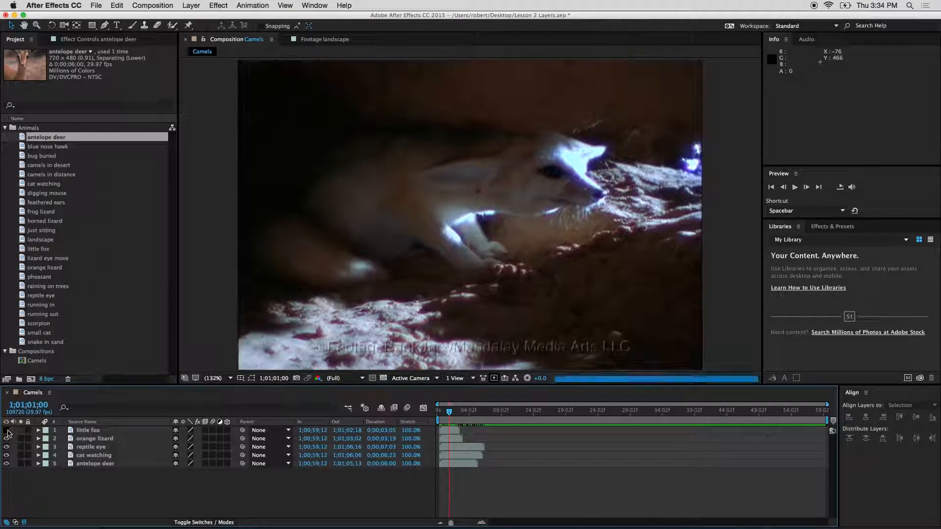
left_click(7, 438)
left_click(7, 447)
left_click(7, 455)
left_click(7, 464)
- Make the five layers visible again one by one from antelope deer up to little fox
left_click(7, 464)
left_click(7, 455)
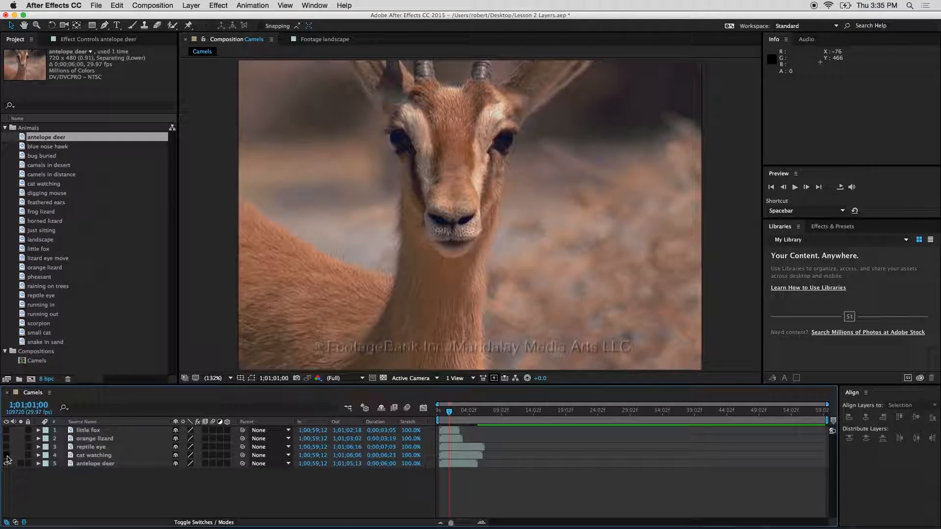
left_click(7, 447)
left_click(7, 438)
left_click(7, 430)
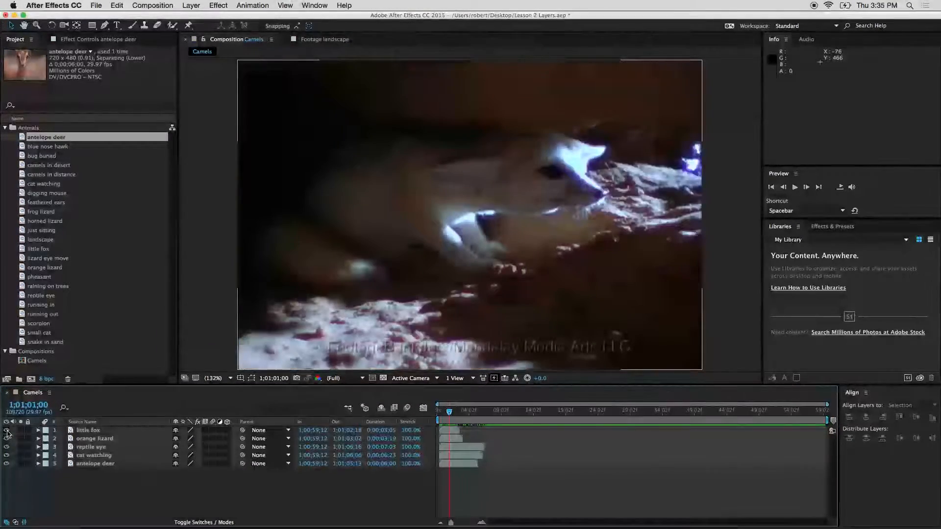
- Solo the little fox layer and shift it to start at 1;01;00;09
key("equal")
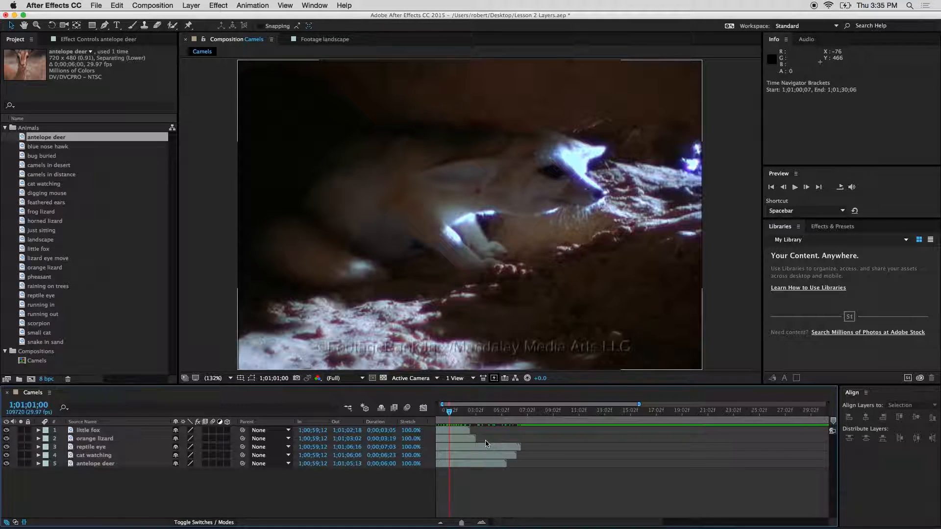
scroll(479, 462, "left", 2)
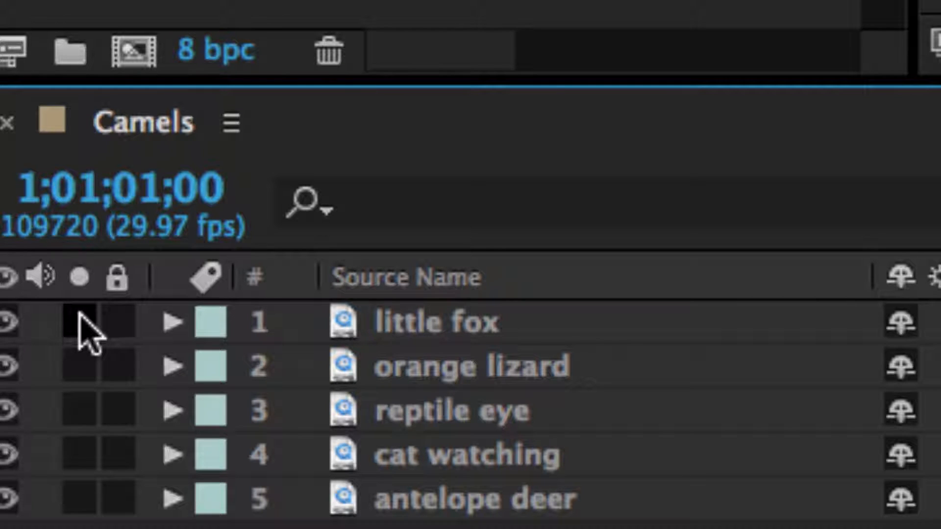
left_click(80, 327)
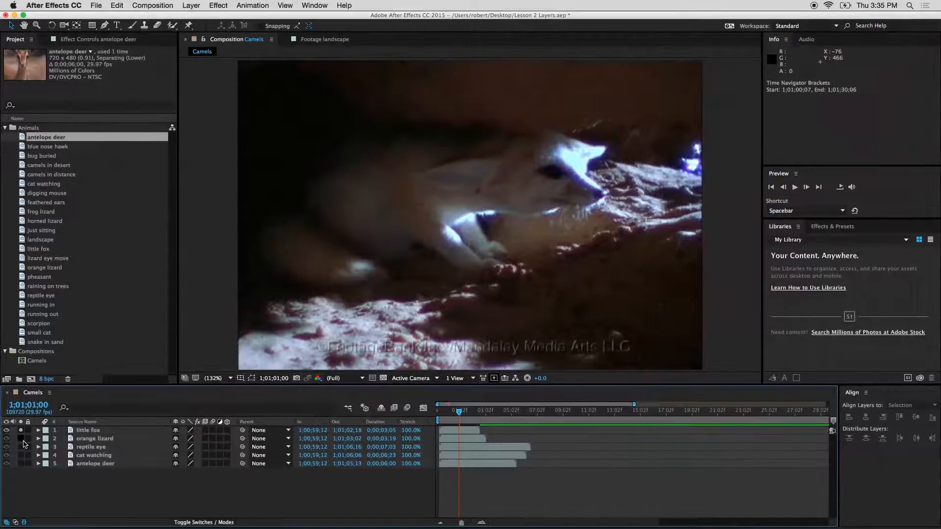
left_click_drag(475, 430, 481, 437)
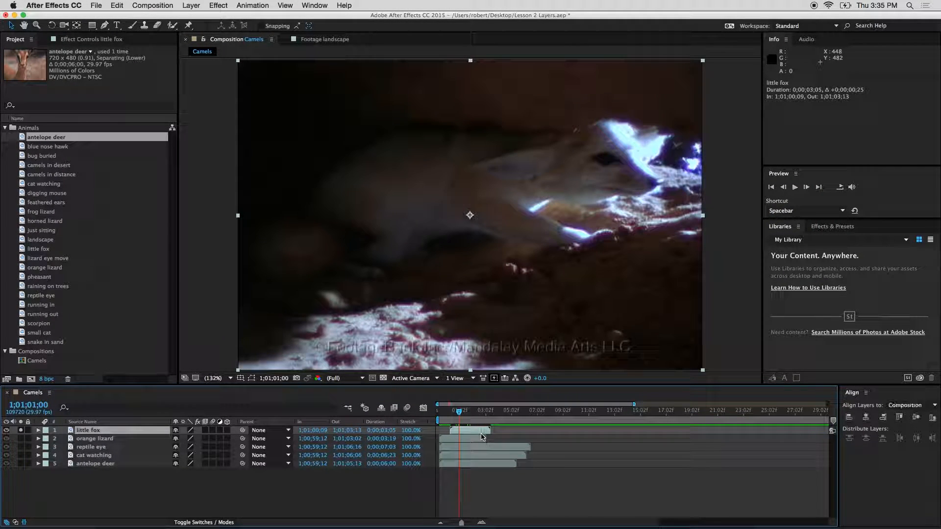
- Solo only orange lizard, switch the solo to reptile eye, and solo both together while scrubbing around 1;01;01;00
left_click(22, 440)
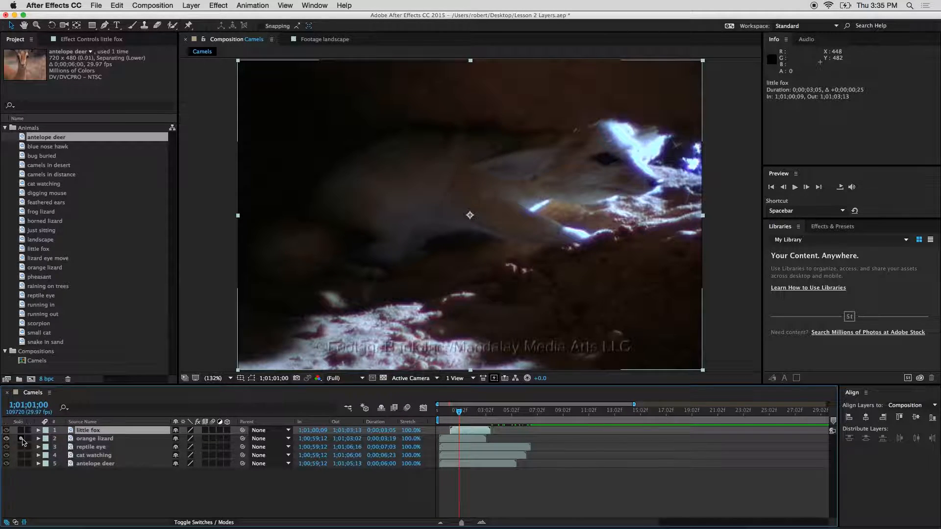
left_click(22, 440)
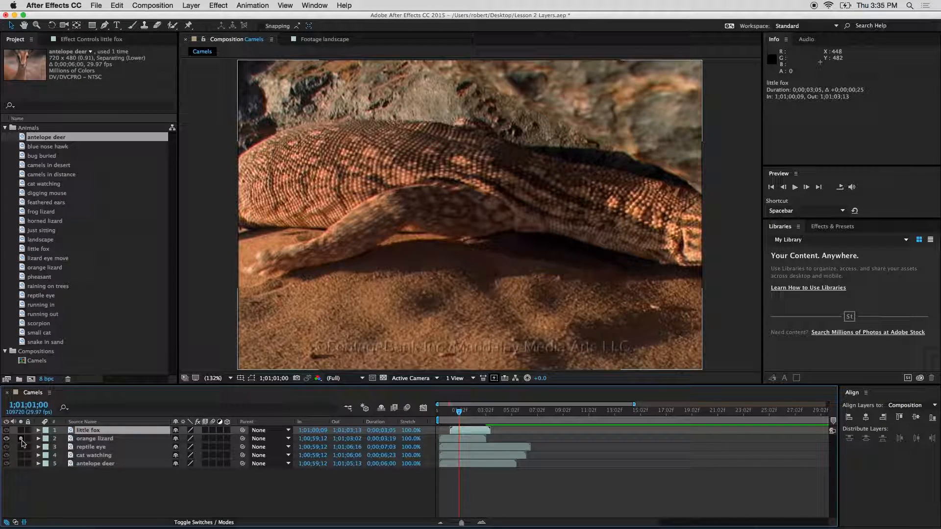
left_click(23, 449)
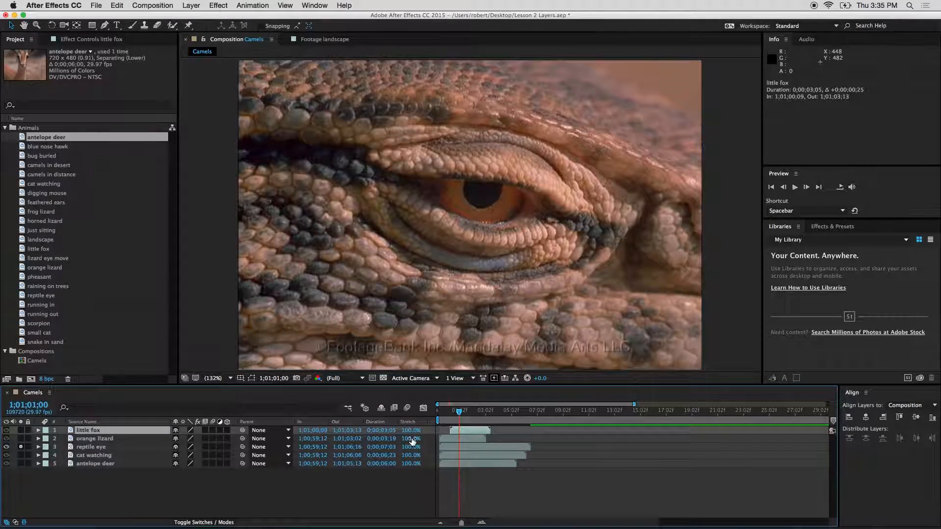
mouse_move(458, 412)
left_mouse_down()
mouse_move(522, 418)
mouse_move(435, 417)
mouse_move(460, 416)
left_mouse_up()
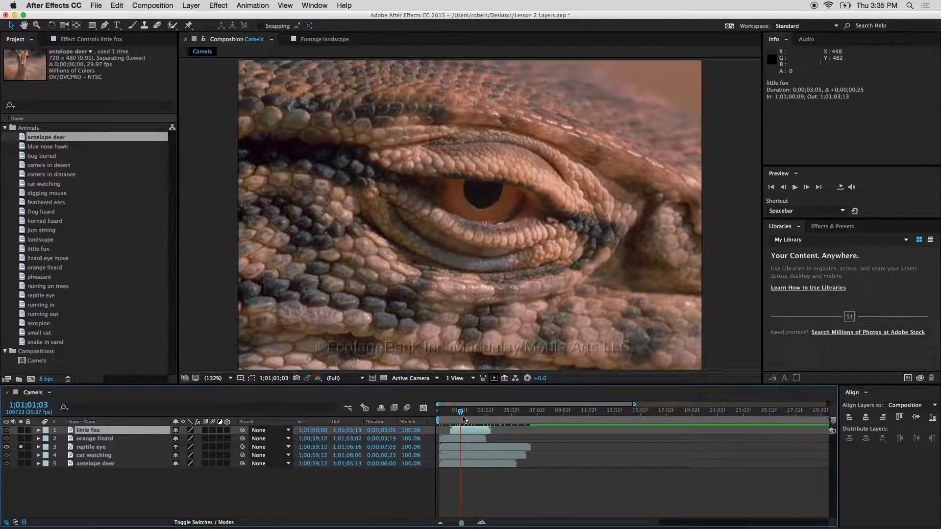
left_click(21, 438)
mouse_move(460, 416)
left_mouse_down()
mouse_move(485, 415)
mouse_move(441, 416)
mouse_move(461, 427)
left_mouse_up()
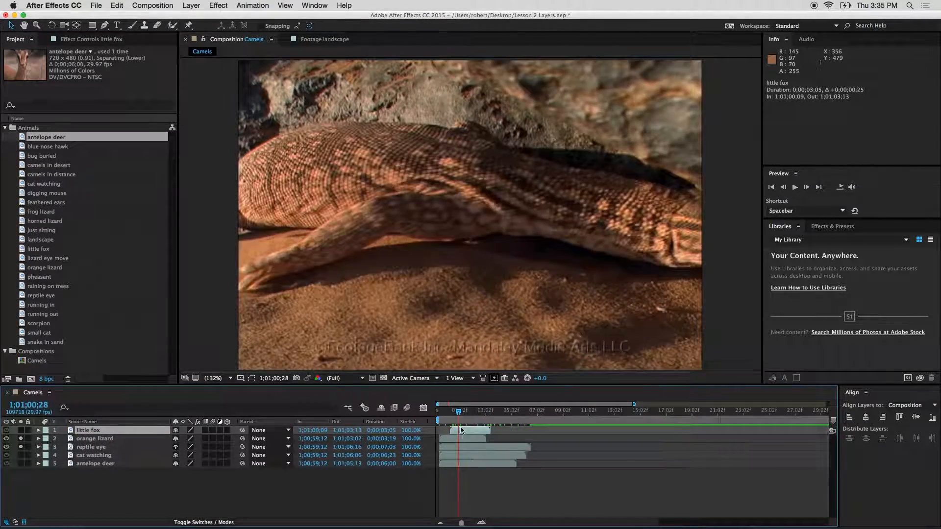
- Scale the orange lizard layer to about 53%, 27% and the reptile eye layer to about 84%, 76% in the composition view
left_click(462, 440)
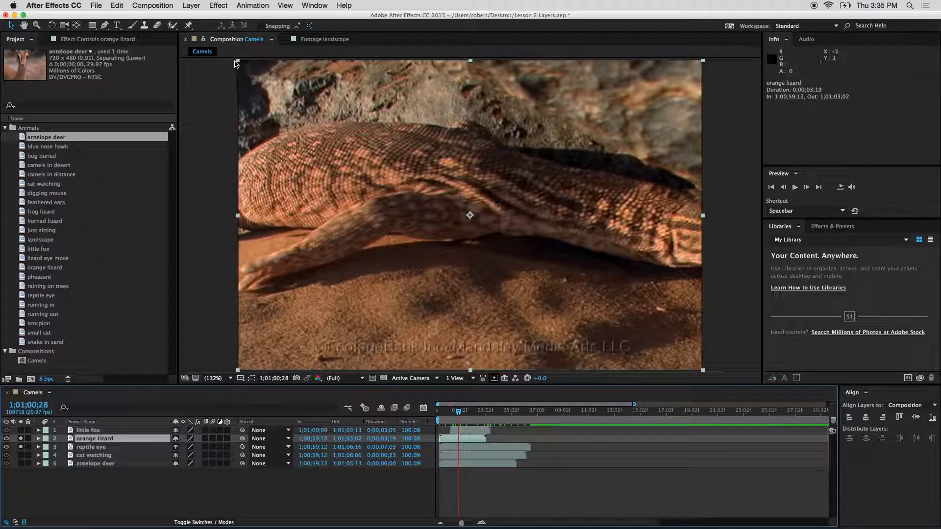
left_click_drag(238, 61, 494, 357)
left_click(247, 82)
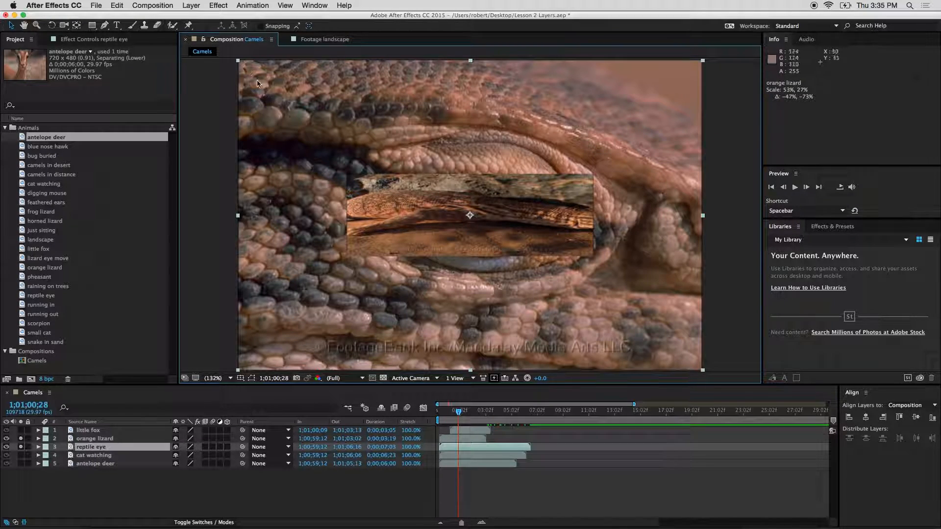
left_click_drag(237, 62, 275, 98)
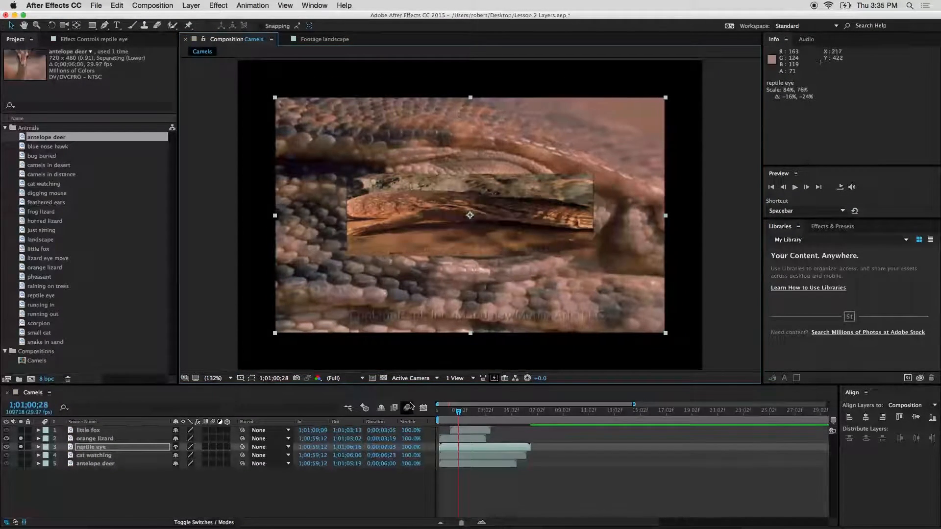
- Toggle the solo switches of the reptile eye and orange lizard layers to compare them separately and together
left_click(21, 447)
left_click(21, 447)
left_click(21, 438)
left_click(21, 439)
left_click(21, 447)
left_click(21, 439)
- Undo the solo toggles and the scaling of the orange lizard and reptile eye layers until no layer is soloed
key("super+z")
key("super+z")
key("super+z")
key("super+z")
key("super+z")
key("super+z")
key("super+z")
key("super+z")
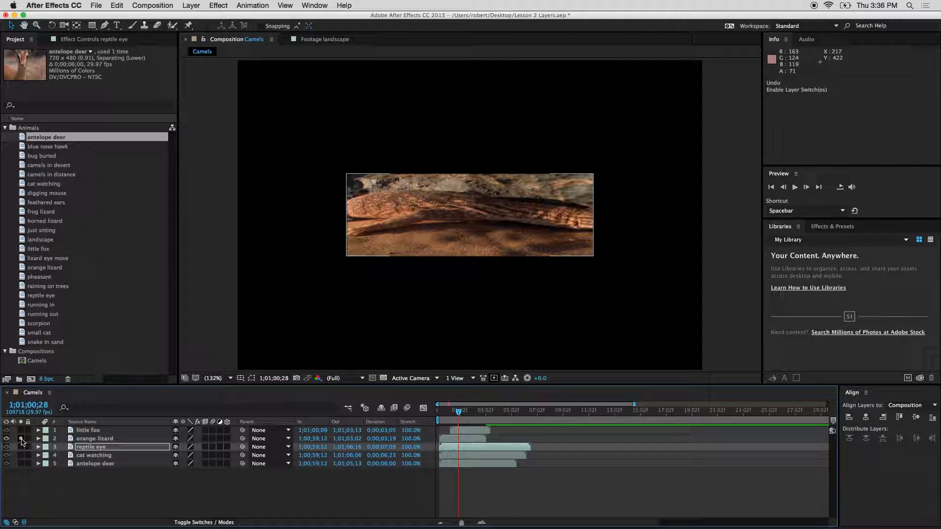
key("super+z")
key("super+z")
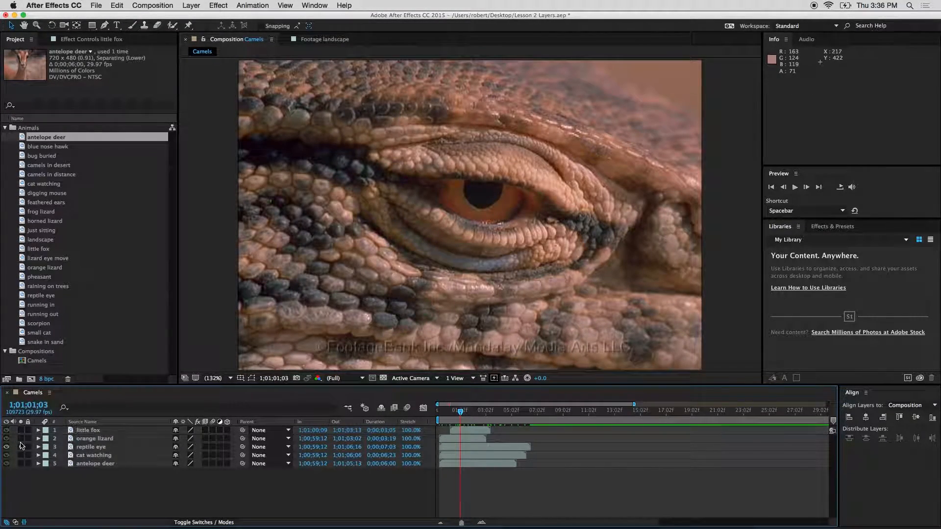
key("super+z")
- Shift the little fox layer back to start at 1;00;59;12 and deselect it
left_click_drag(467, 430, 456, 431)
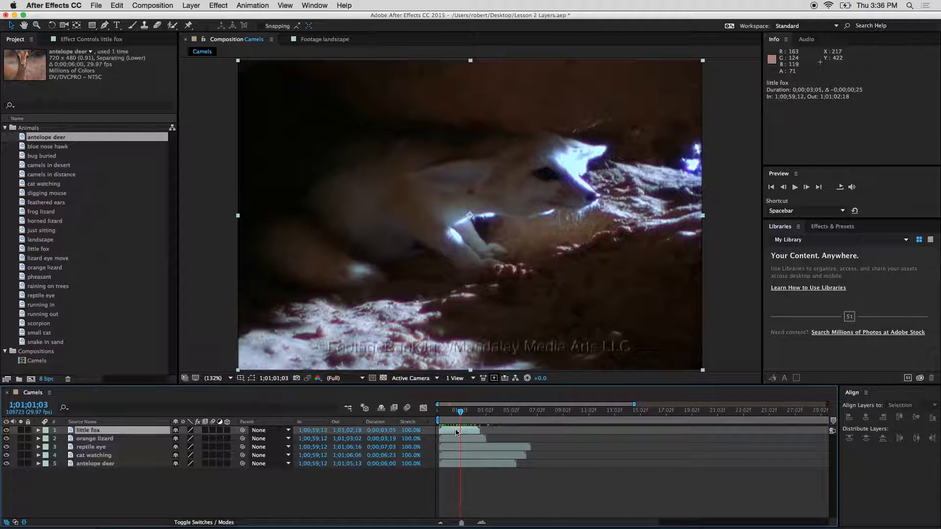
left_click(513, 490)
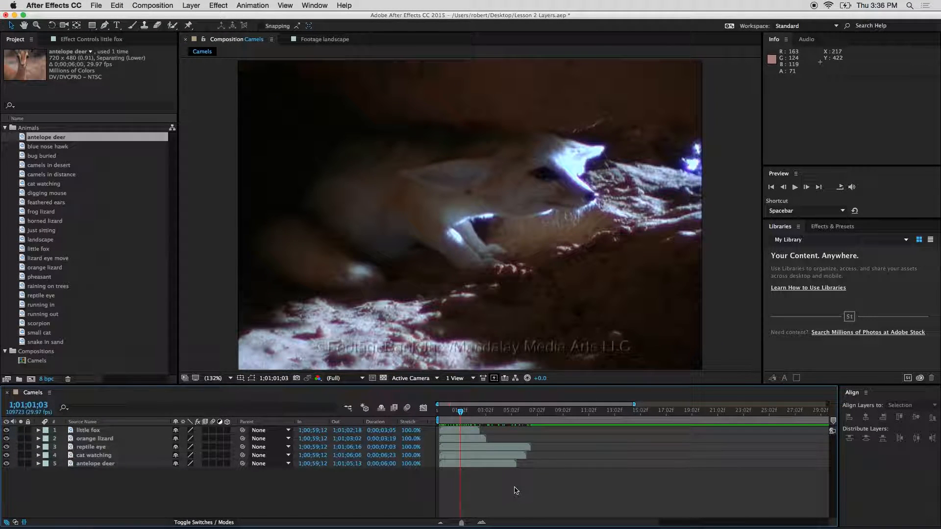
- Select all five layers in order from little fox down to antelope deer
left_click_drag(547, 492, 459, 424)
left_click(465, 431)
left_click(469, 439, "shift")
left_click(468, 446, "shift")
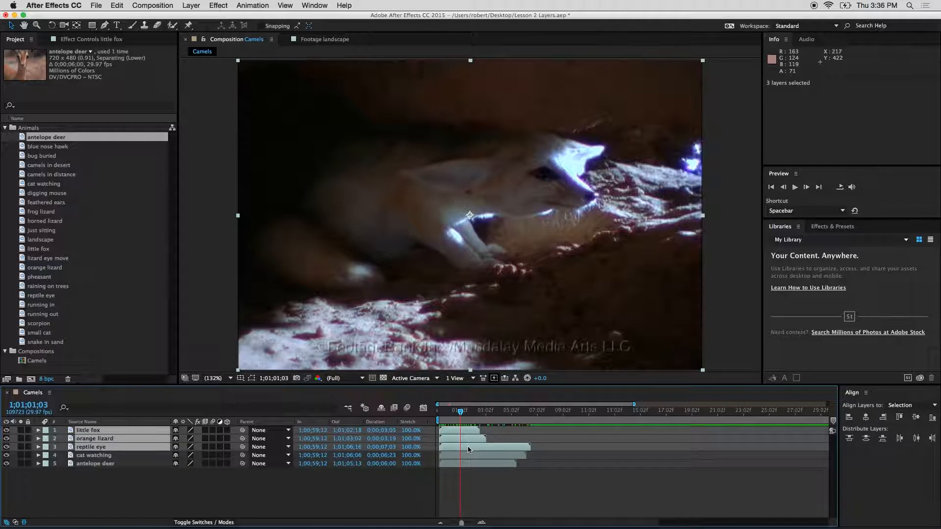
left_click(468, 456, "shift")
left_click(468, 464, "shift")
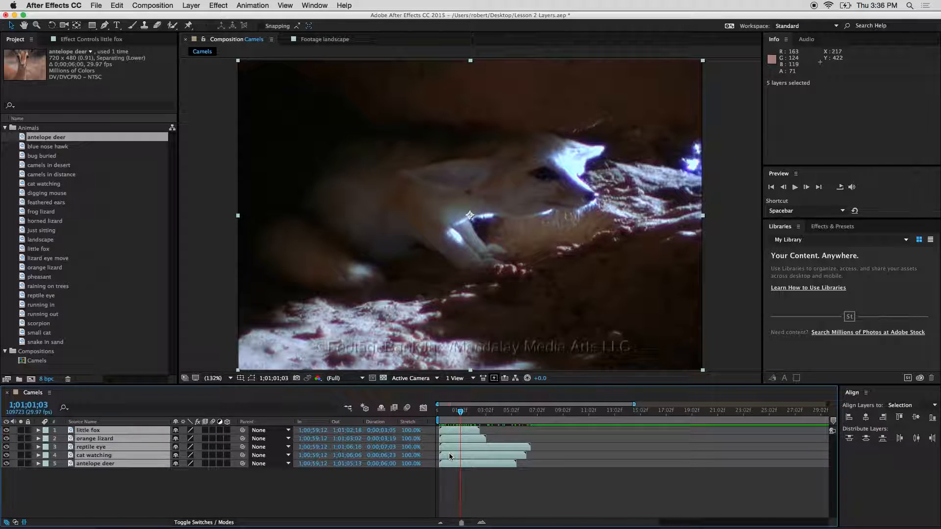
- Apply Sequence Layers to the five selected layers with Overlap off so the clips run end to end
left_click(253, 4)
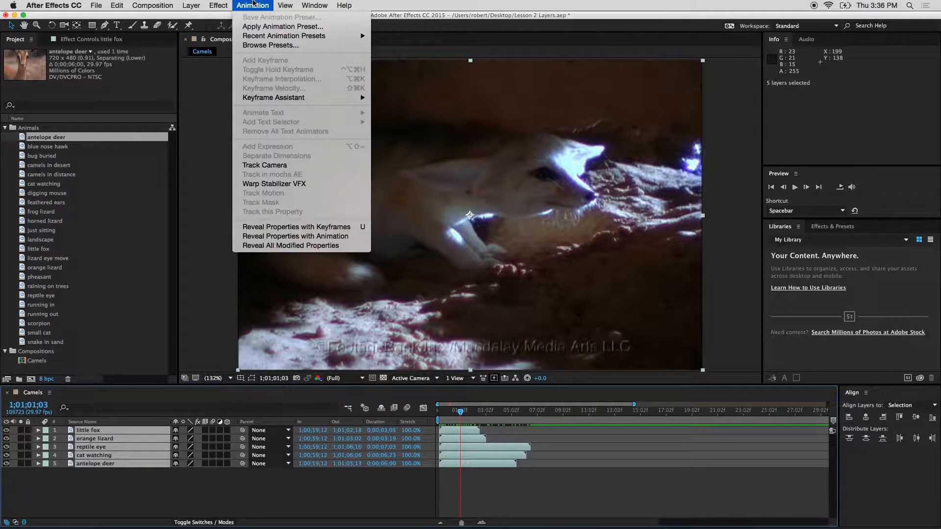
mouse_move(330, 96)
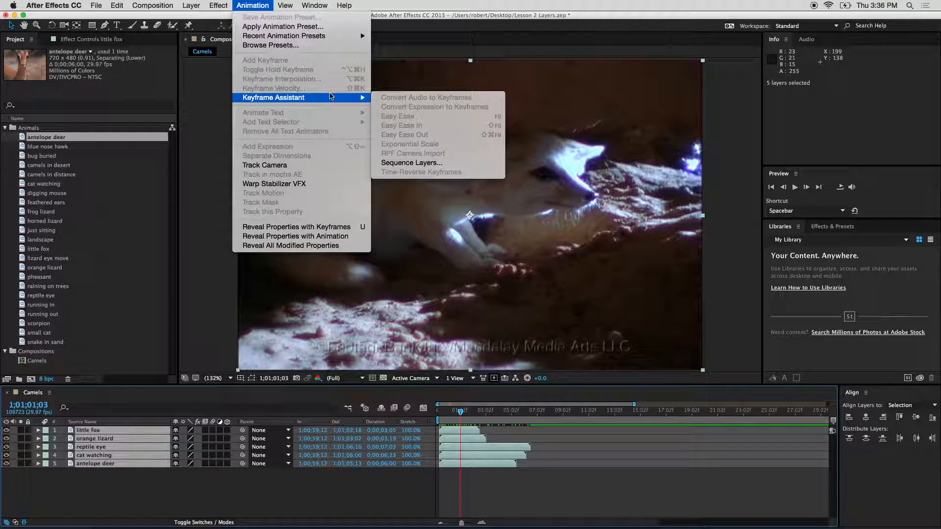
left_click(128, 421)
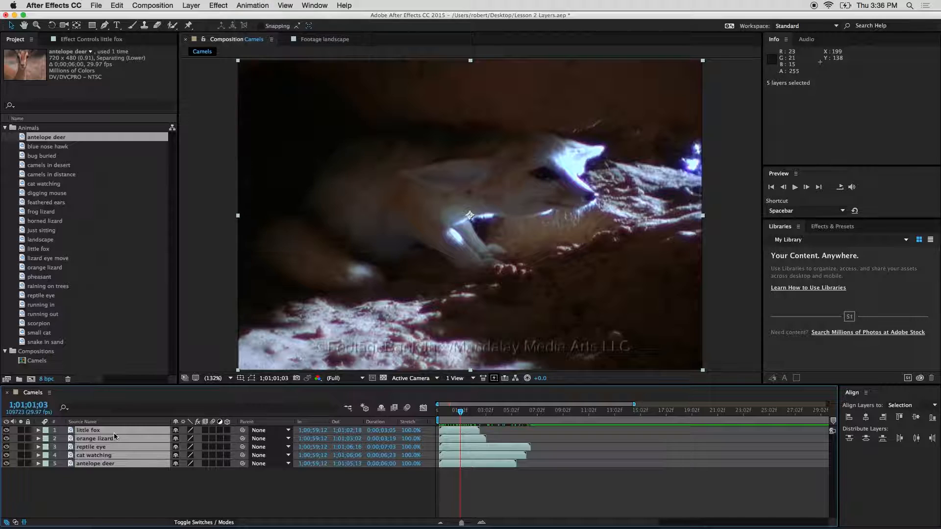
right_click(131, 437)
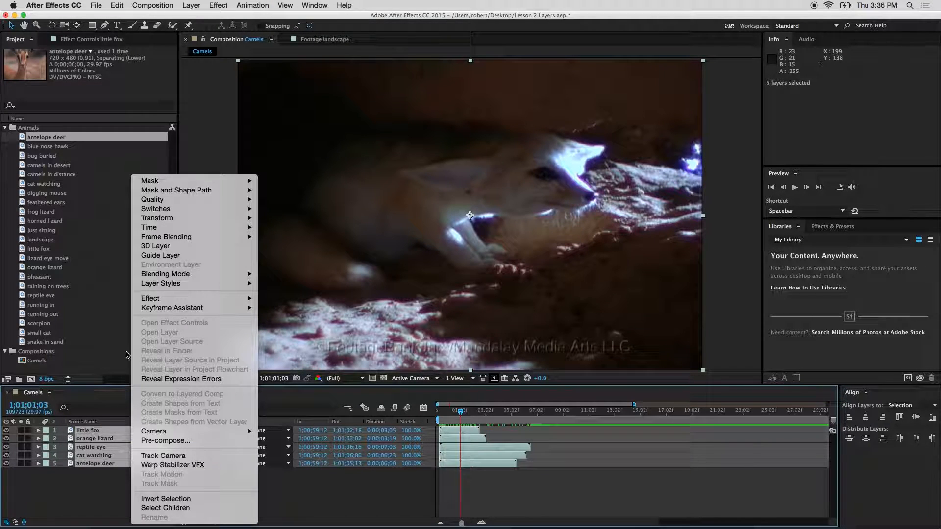
mouse_move(212, 308)
left_click(305, 375)
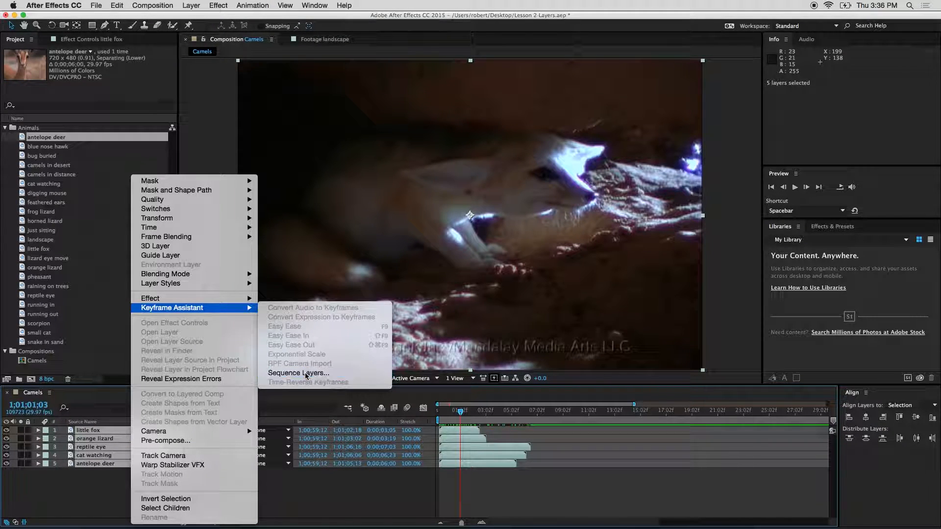
left_click_drag(464, 234, 452, 216)
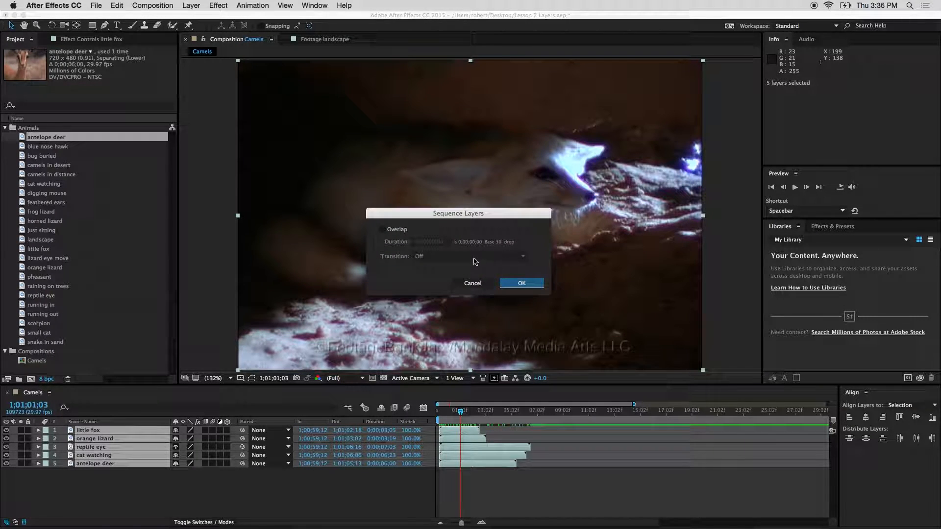
left_click(518, 284)
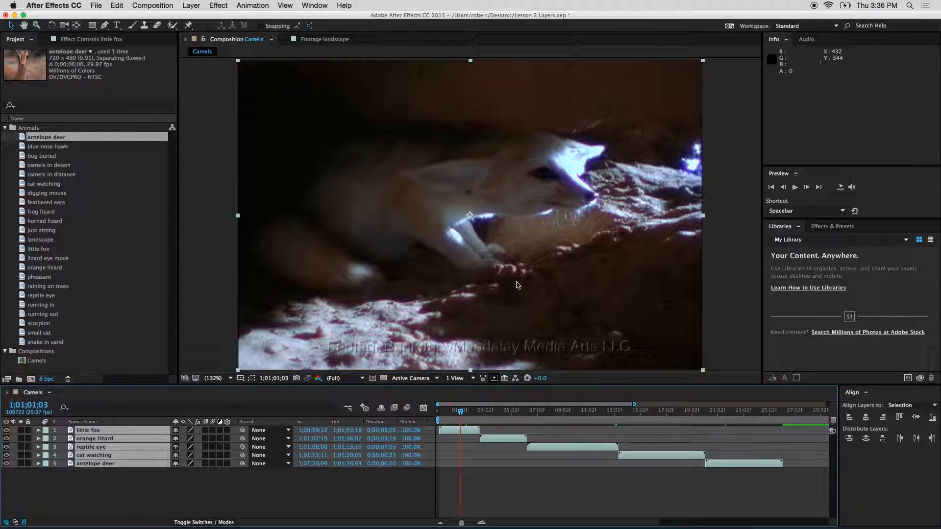
- Trim the end of the orange lizard layer to 1;01;04;25 and the start of the reptile eye layer to 1;01;08;28
left_click(544, 497)
left_click_drag(463, 414, 561, 446)
left_click(545, 447)
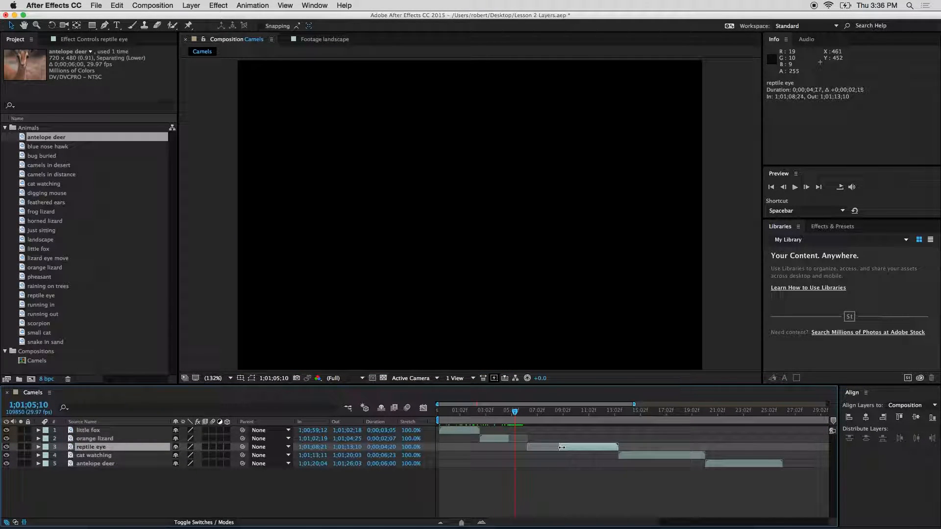
- Trim the start of the cat watching layer to 1;01;16;20 and the end of the antelope deer layer to 1;01;23;19
left_click(631, 458)
left_click_drag(619, 455, 661, 455)
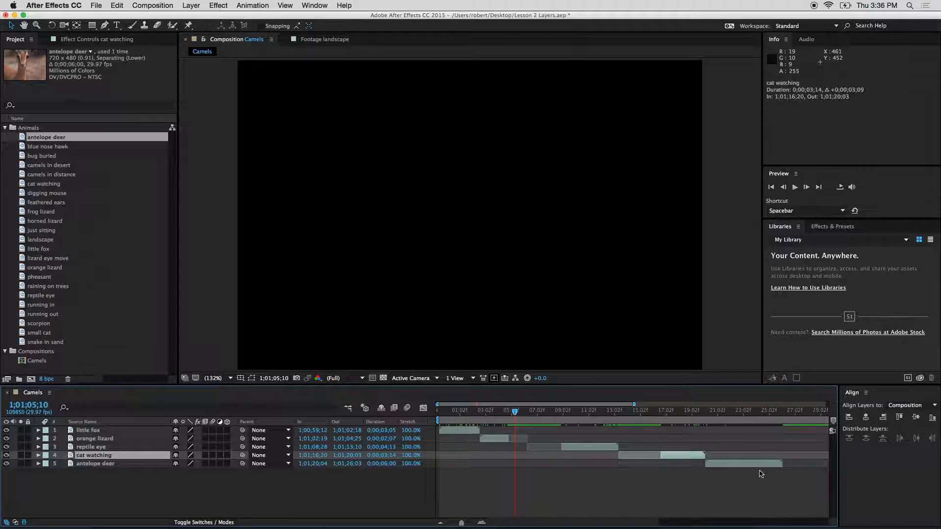
left_click(762, 465)
left_click_drag(781, 463, 750, 462)
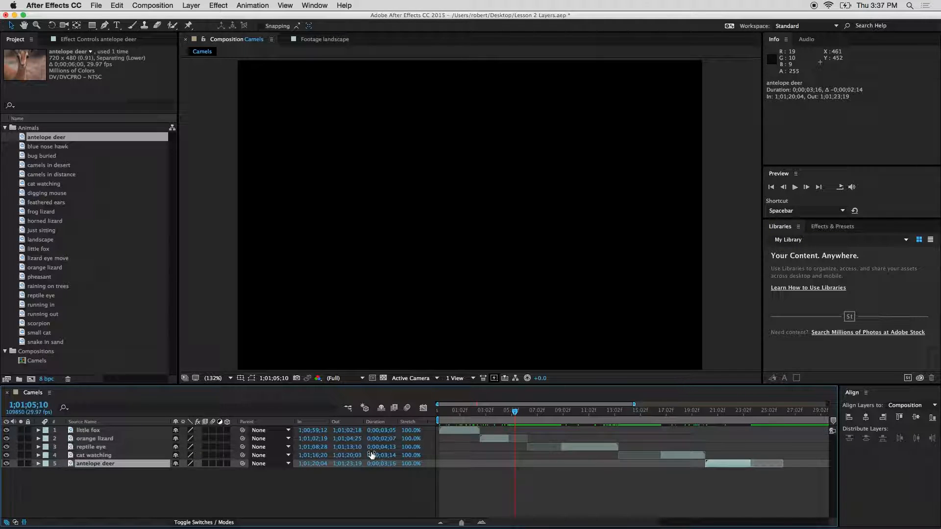
- Sequence all five trimmed layers end to end without overlap and scrub through the first clips
key("super+a")
right_click(126, 449)
mouse_move(236, 308)
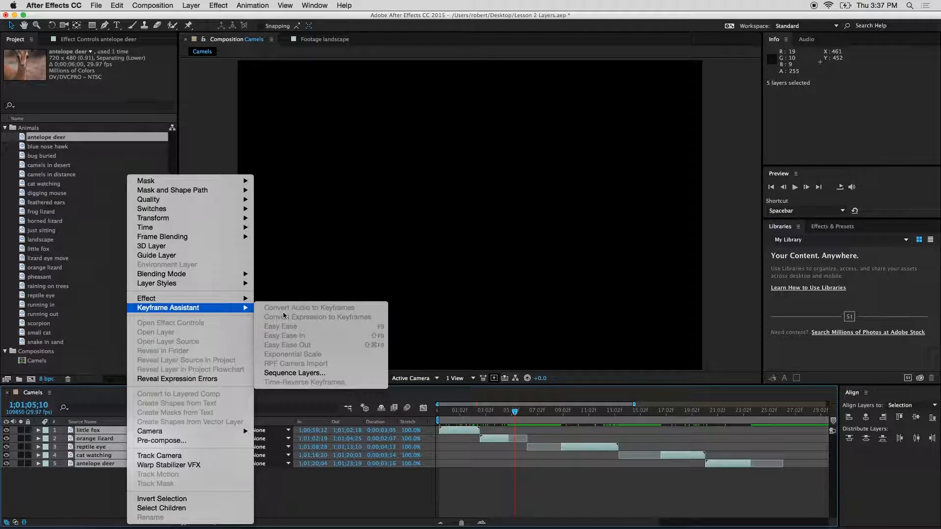
left_click(311, 373)
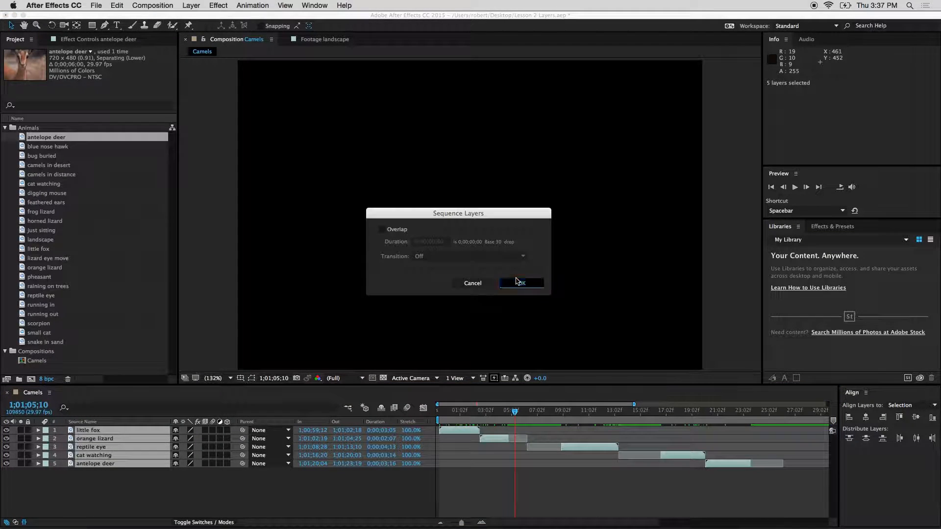
left_click(519, 283)
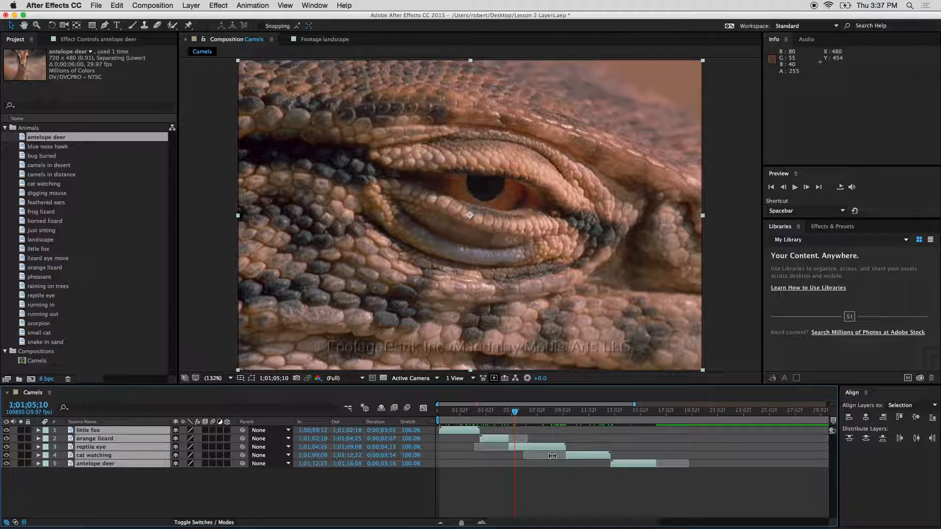
left_click(539, 482)
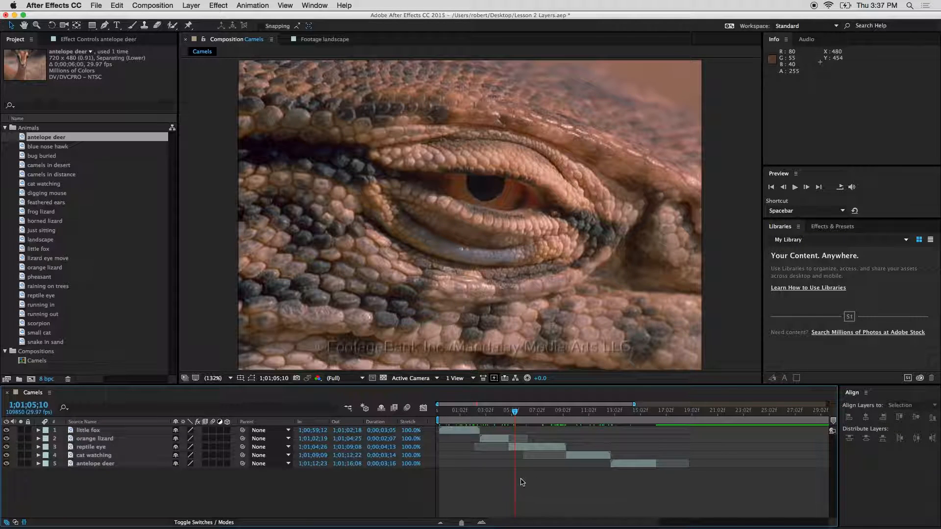
left_click(468, 412)
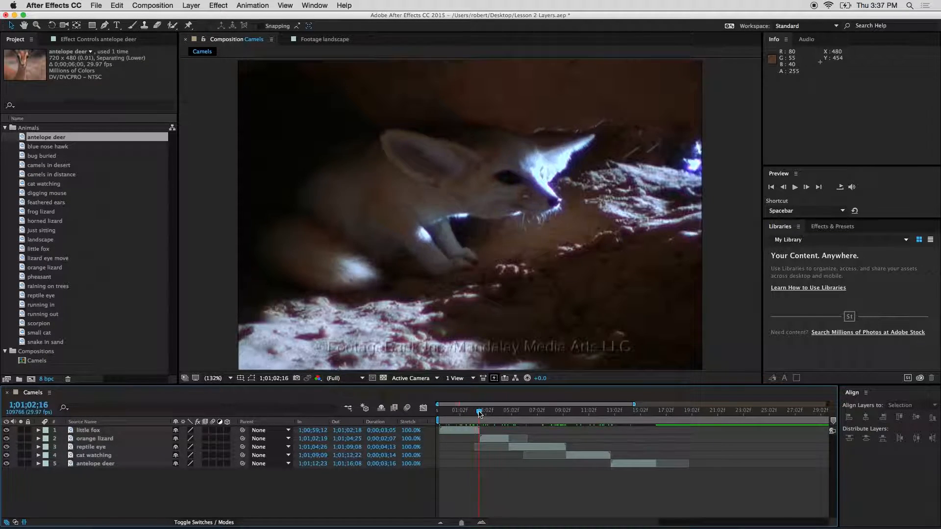
left_click_drag(469, 411, 467, 413)
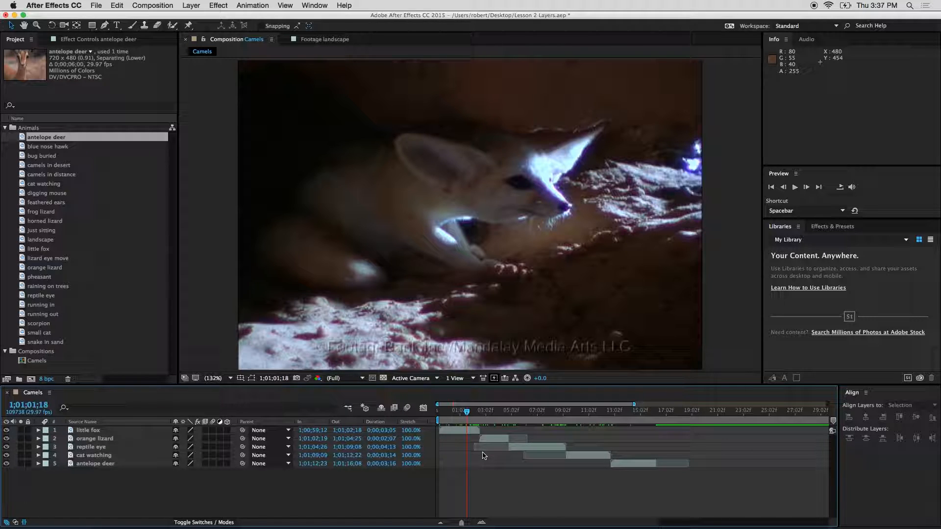
- Undo both layer sequencings and the clip trims so all five full-length layers start together again
key("super+z")
key("super+z")
key("super+z")
key("super+z")
key("super+z")
key("super+z")
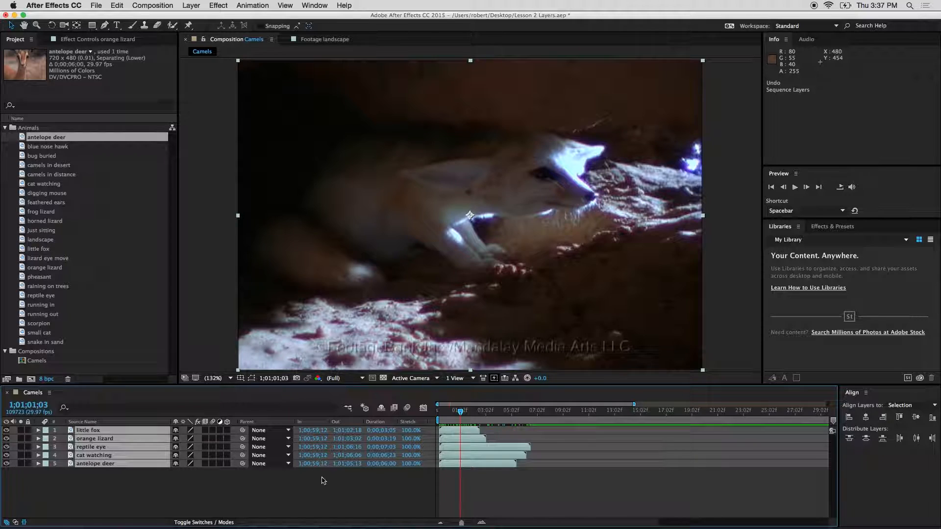
- Sequence the five selected layers with an overlap of 0;00;01;00 and the Dissolve Front Layer transition
right_click(130, 431)
mouse_move(237, 309)
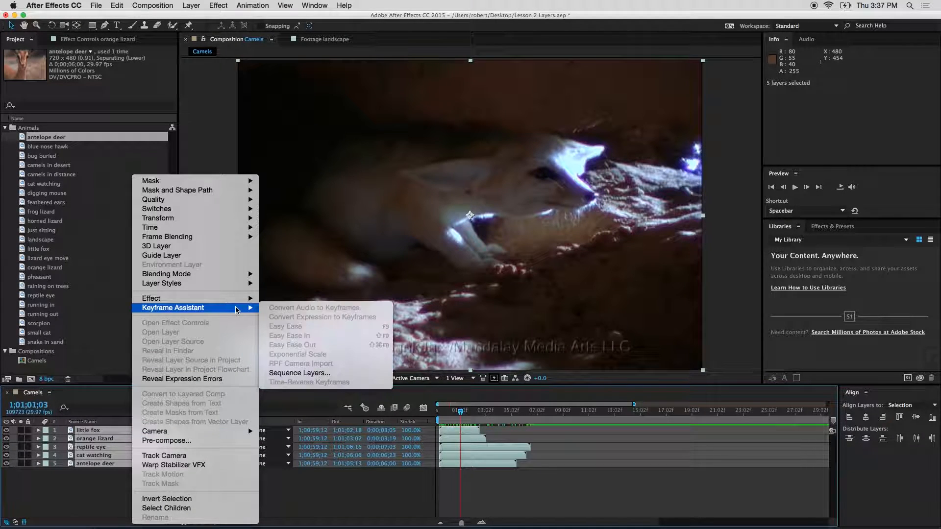
left_click(327, 373)
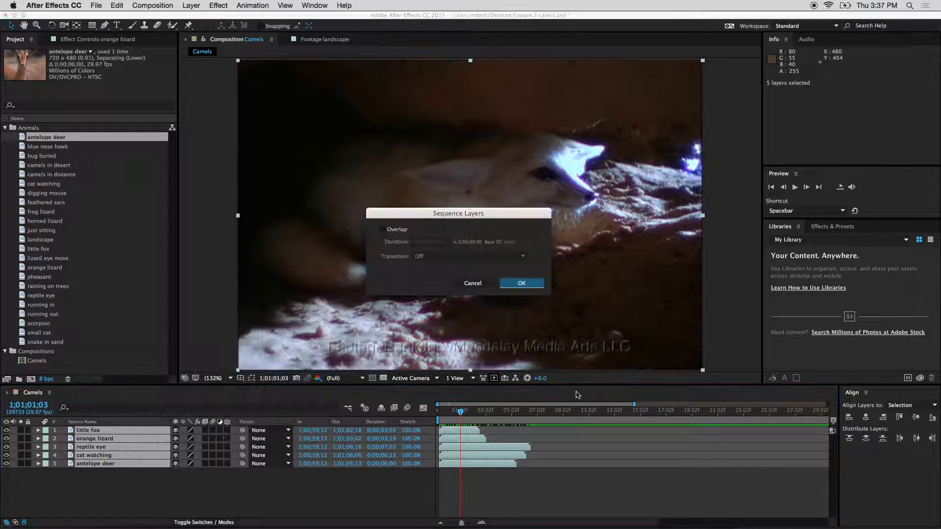
left_click(387, 231)
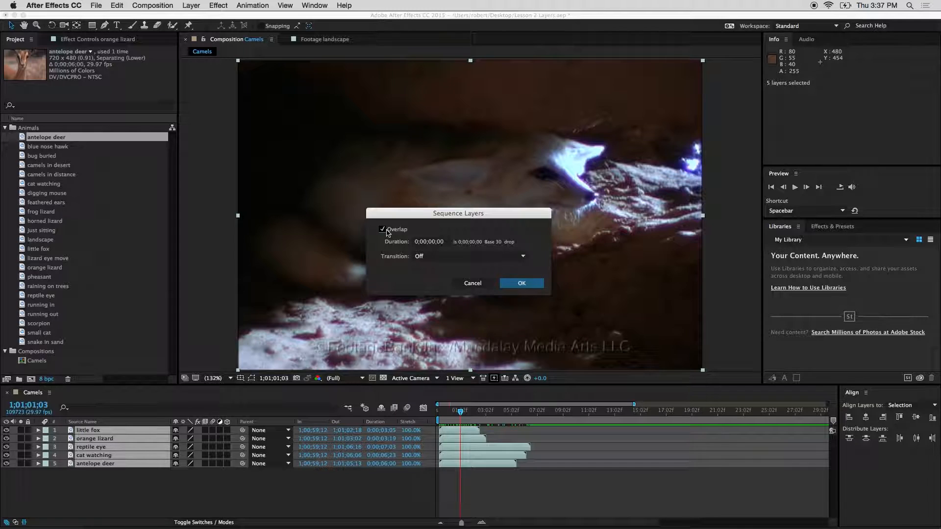
left_click(441, 243)
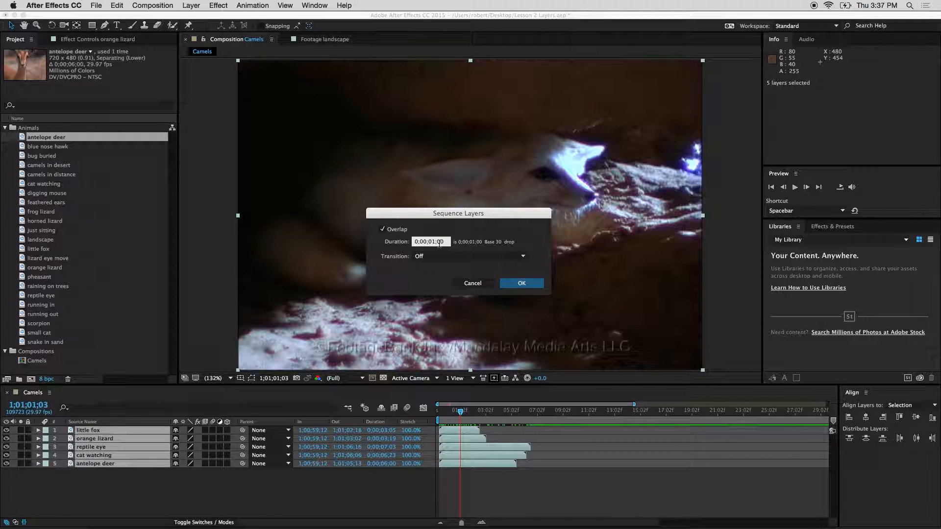
left_click(458, 257)
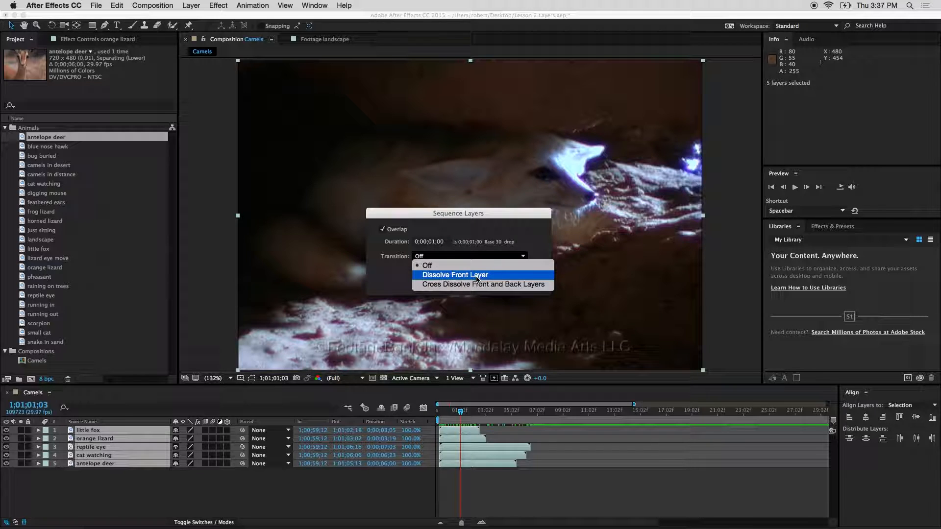
left_click(477, 275)
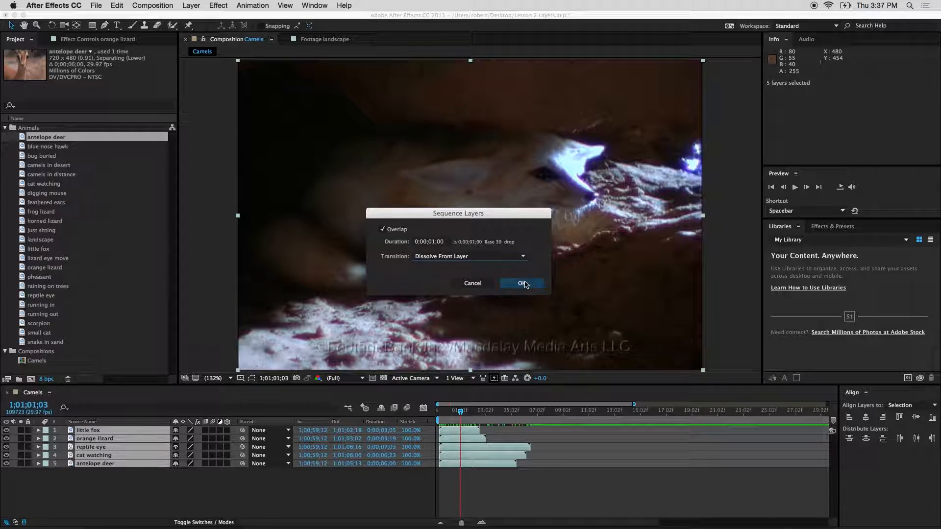
left_click(522, 283)
left_click(606, 507)
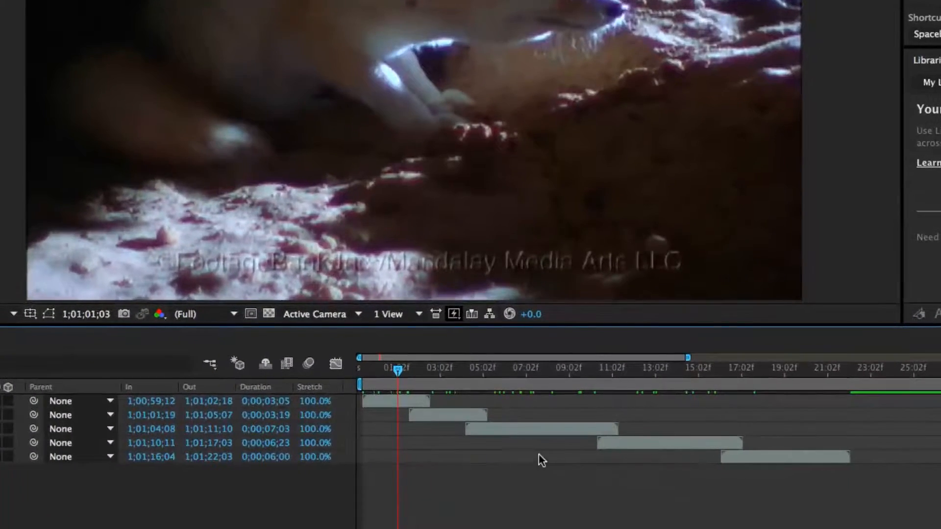
- Preview the overlapping clips and reveal the Opacity property of all five layers in the timeline
left_click_drag(398, 368, 469, 368)
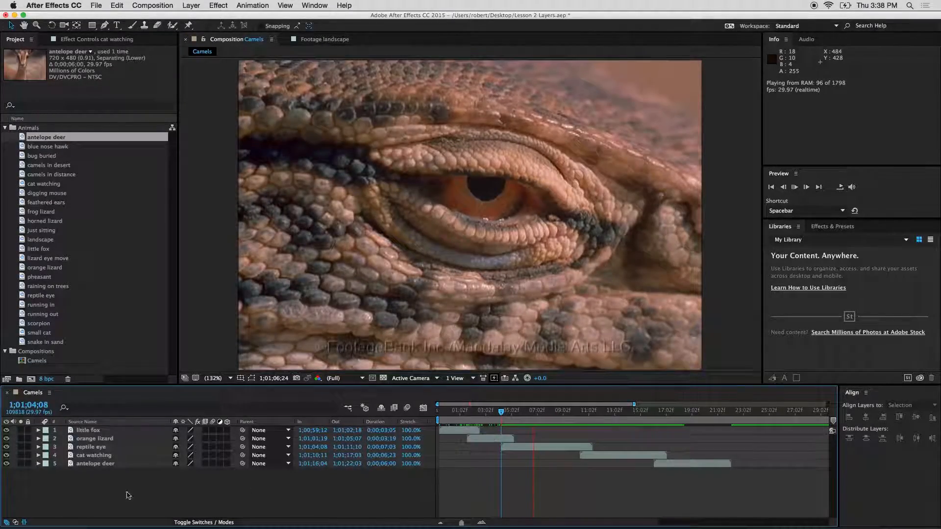
key("super+a")
key("t")
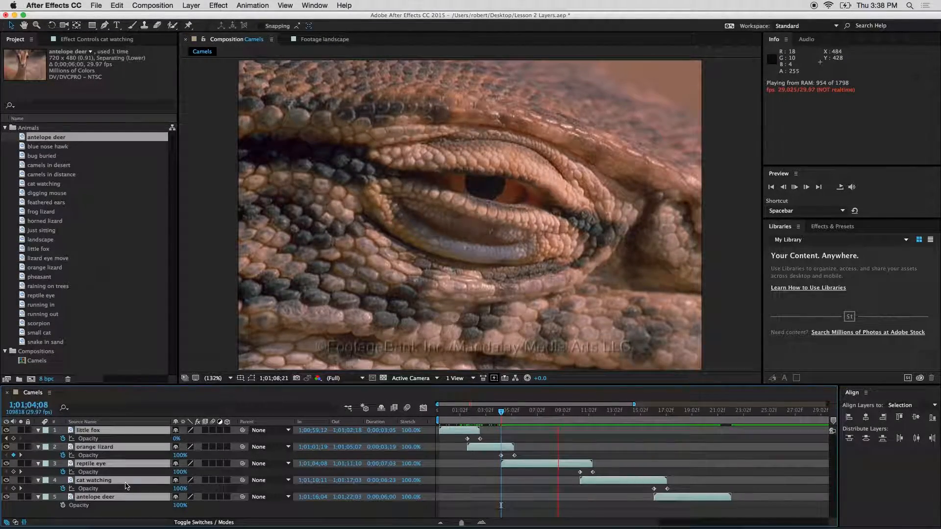
left_click(474, 503)
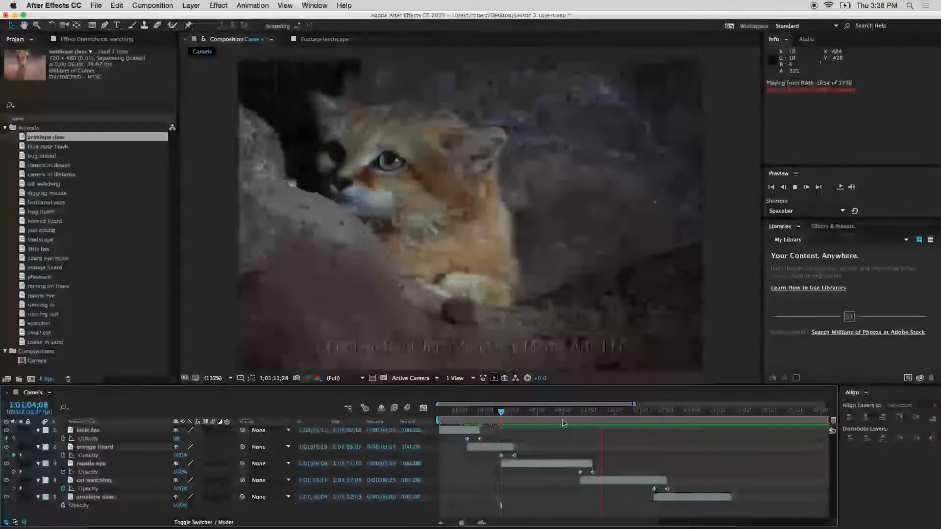
- Scrub through the overlaps beside their Opacity keyframes and play back the sequence to examine the front-layer dissolves
left_click(467, 412)
left_click_drag(468, 415, 516, 415)
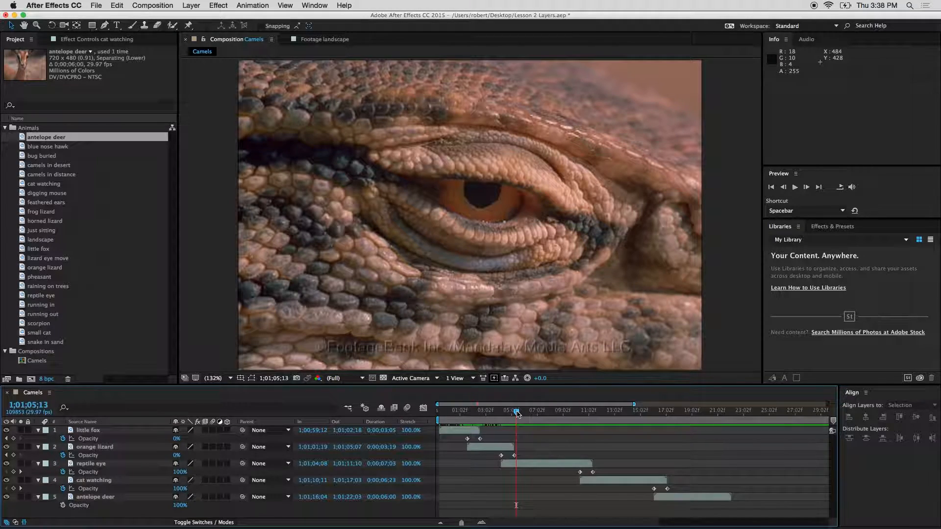
left_click_drag(557, 422, 677, 435)
key("space")
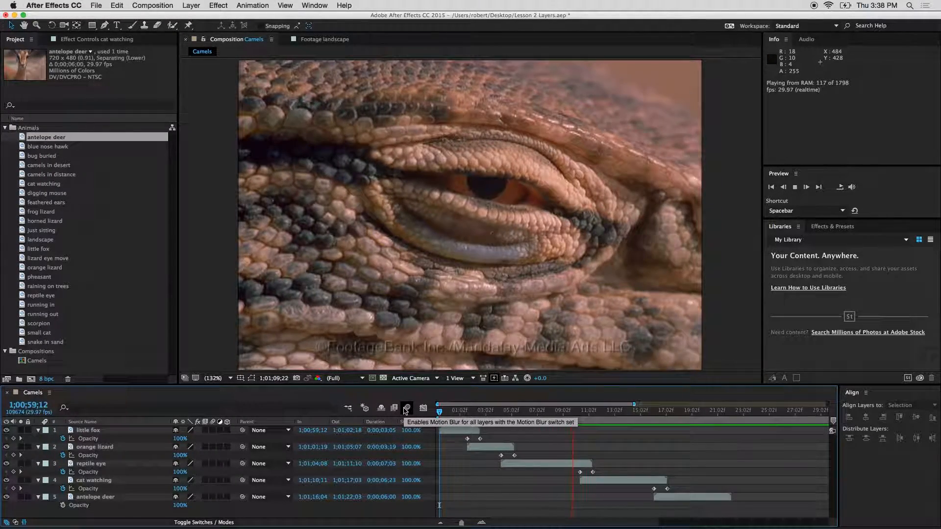
key("space")
- Undo the dissolve sequencing and resequence the five layers with a 0;00;01;00 overlap and Cross Dissolve Front and Back Layers
key("super+z")
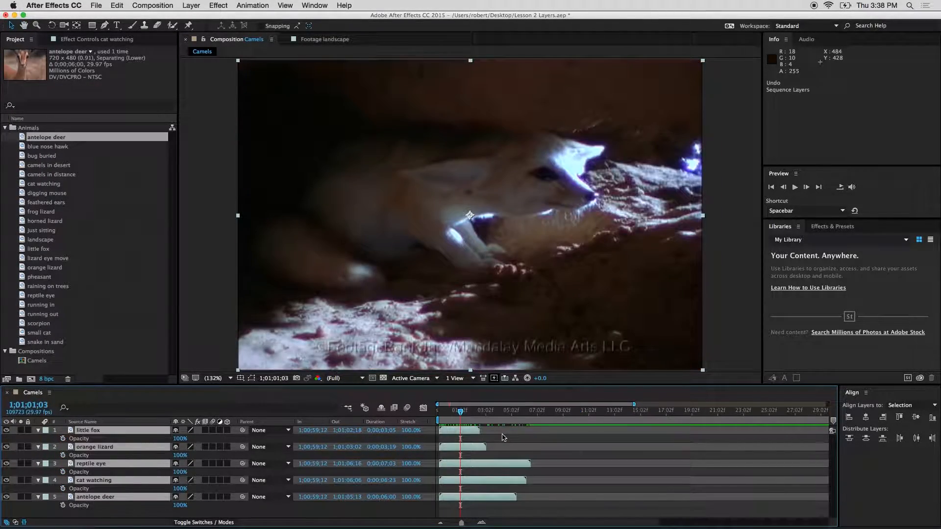
right_click(469, 449)
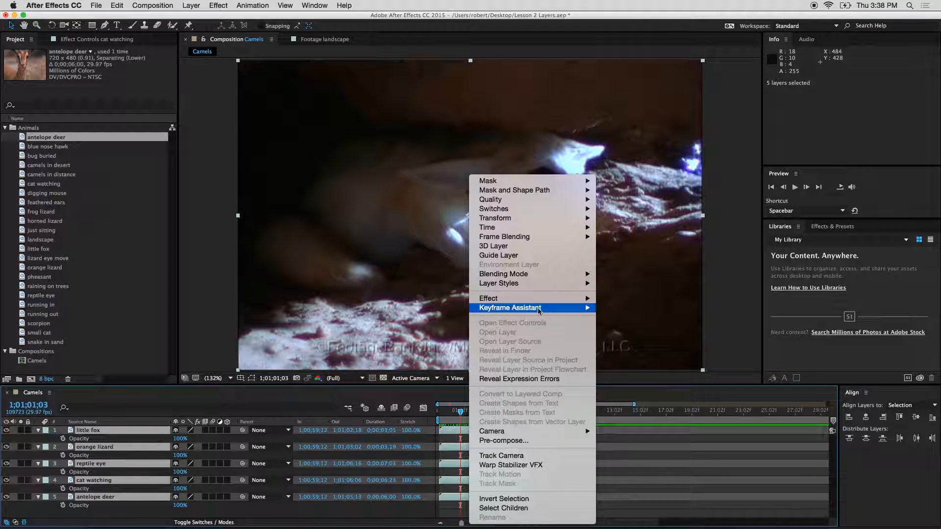
mouse_move(539, 307)
left_click(645, 374)
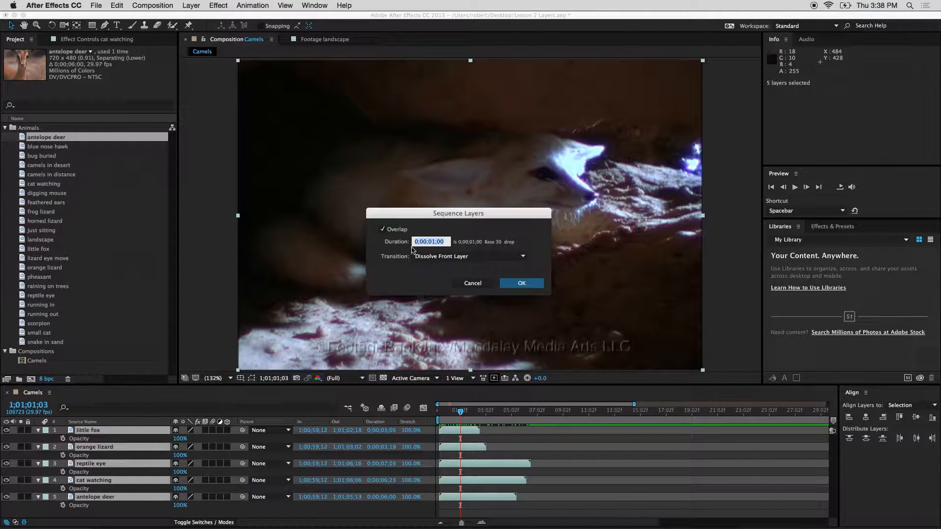
left_click(478, 284)
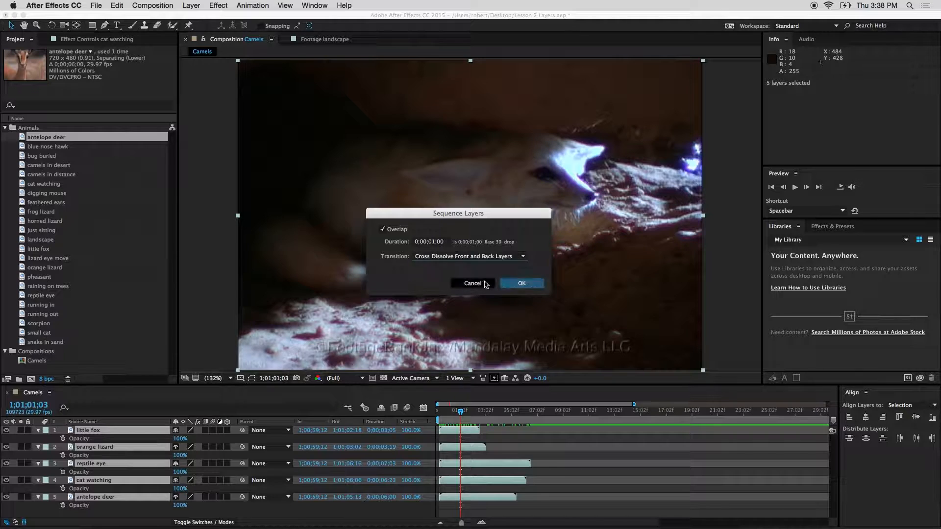
left_click(522, 284)
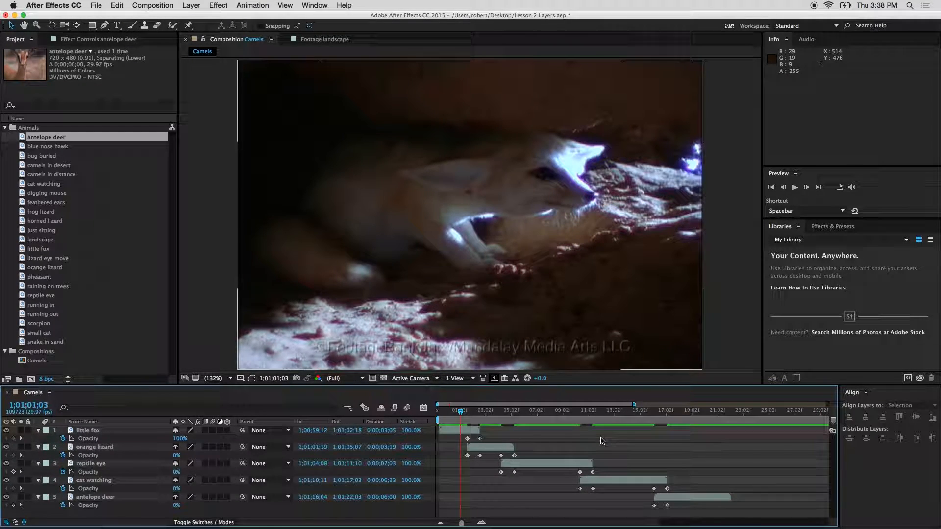
- Play back the composition from 1;01;00;13 to review the cross dissolves between the clips
mouse_move(463, 411)
left_mouse_down()
mouse_move(441, 413)
mouse_move(453, 413)
left_mouse_up()
key("space")
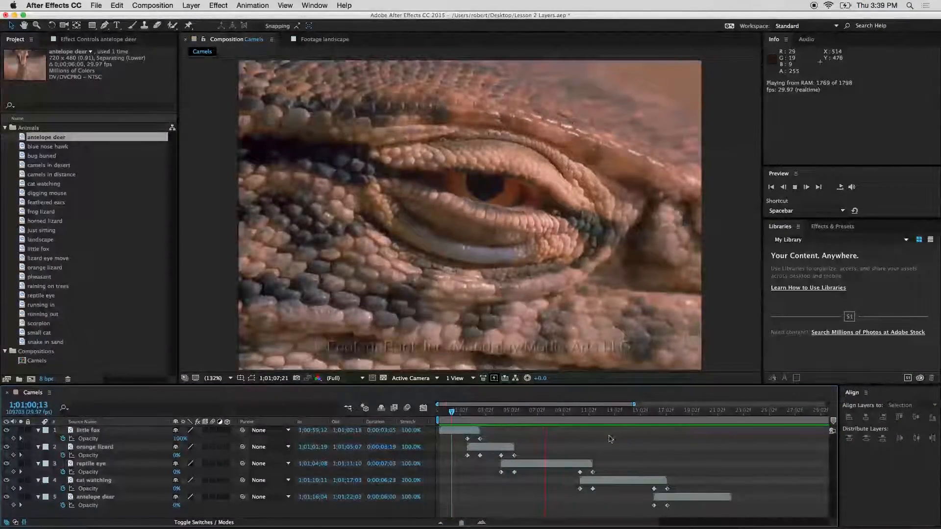
- Park at 1;01;10;24 in the reptile eye to cat watching dissolve and set the composition's background color to red
left_click(585, 411)
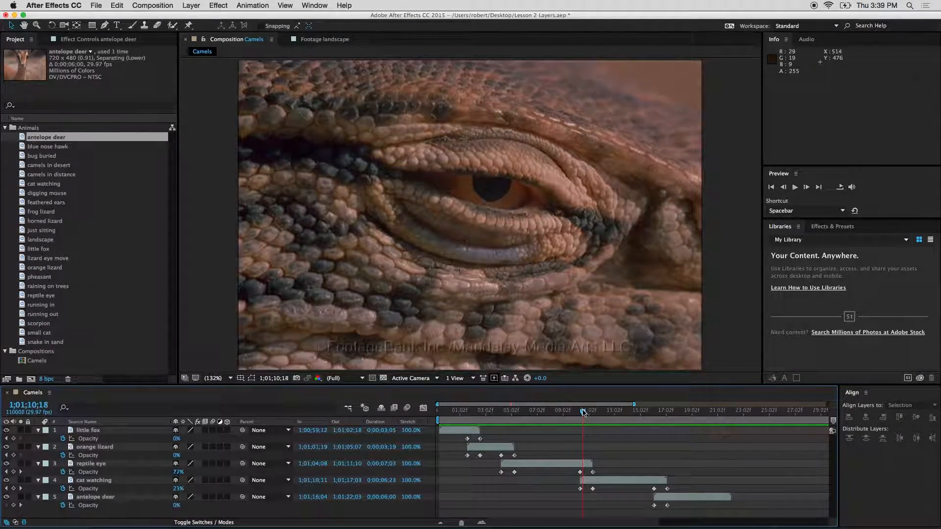
left_click(587, 414)
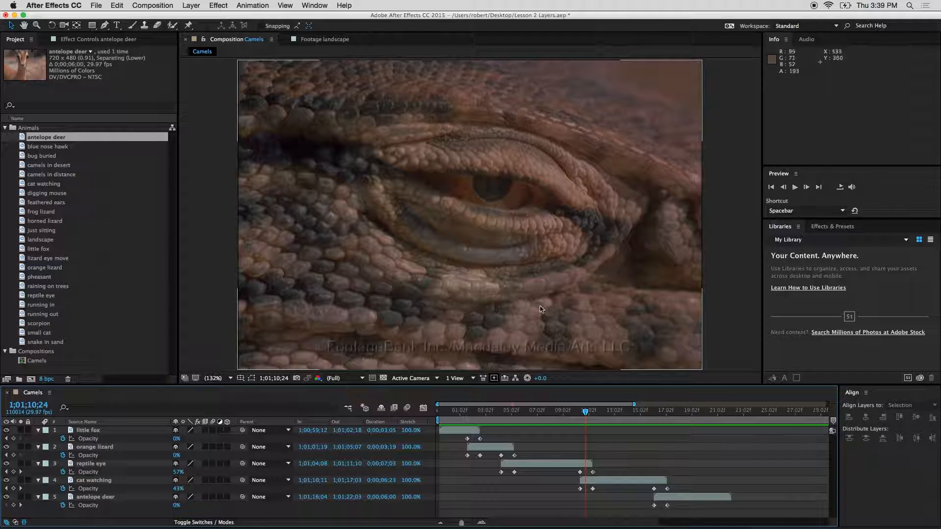
left_click(152, 6)
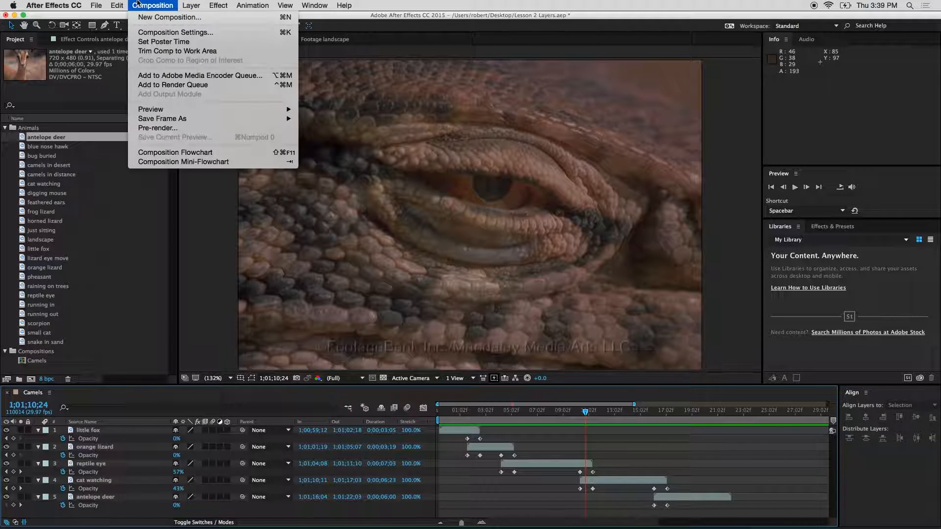
left_click(190, 33)
left_click(211, 286)
left_click_drag(326, 216, 504, 3)
key("Return")
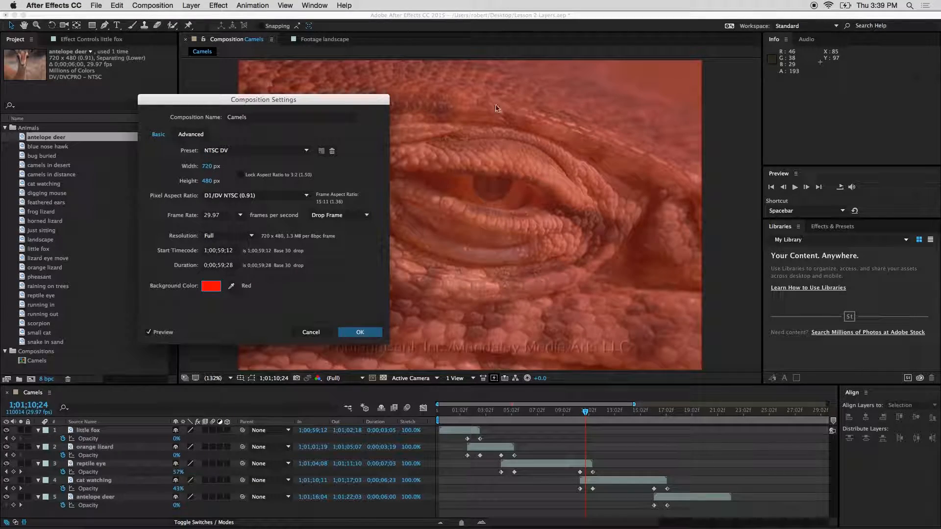
left_click(360, 332)
- Play back the reptile eye to cat watching dissolve from 1;01;09;29 over the red background
left_click(583, 412)
left_click_drag(583, 412, 575, 414)
key("space")
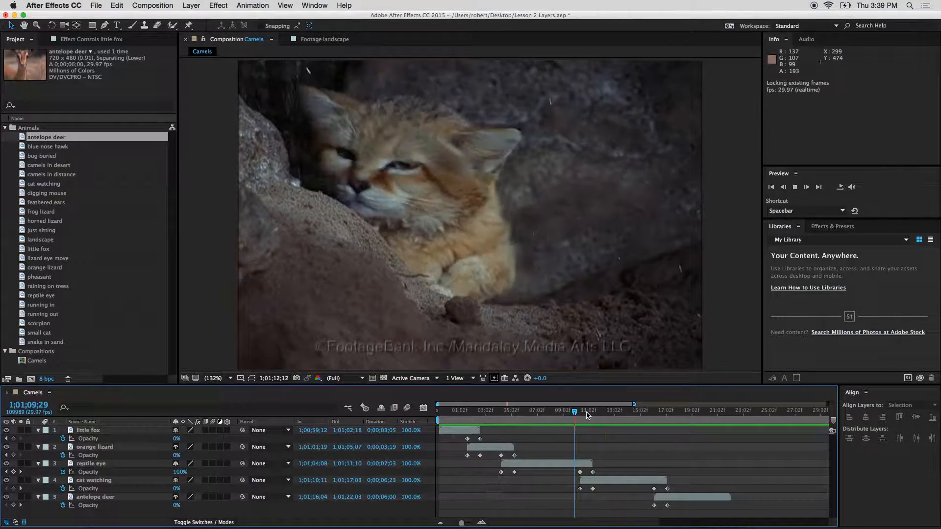
left_click(588, 414)
- Set the Camels composition's background color to black
left_click(152, 5)
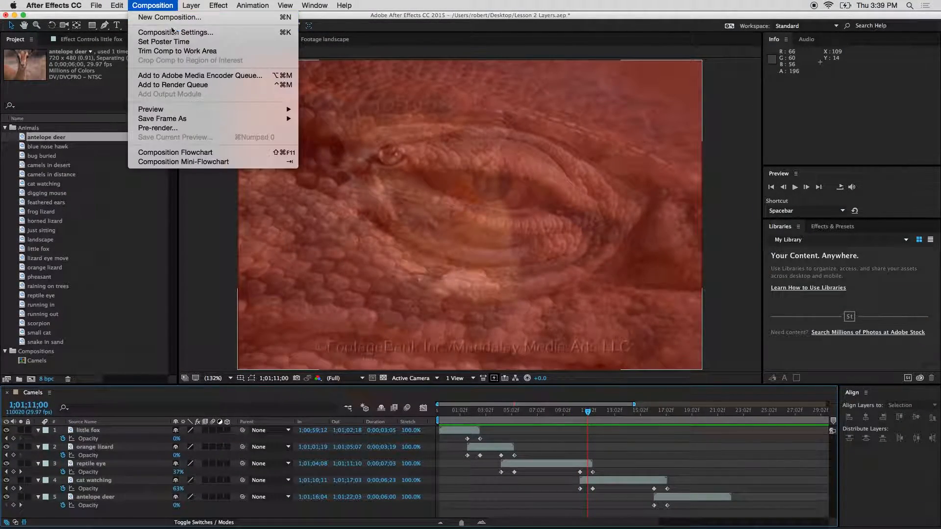
key("super+k")
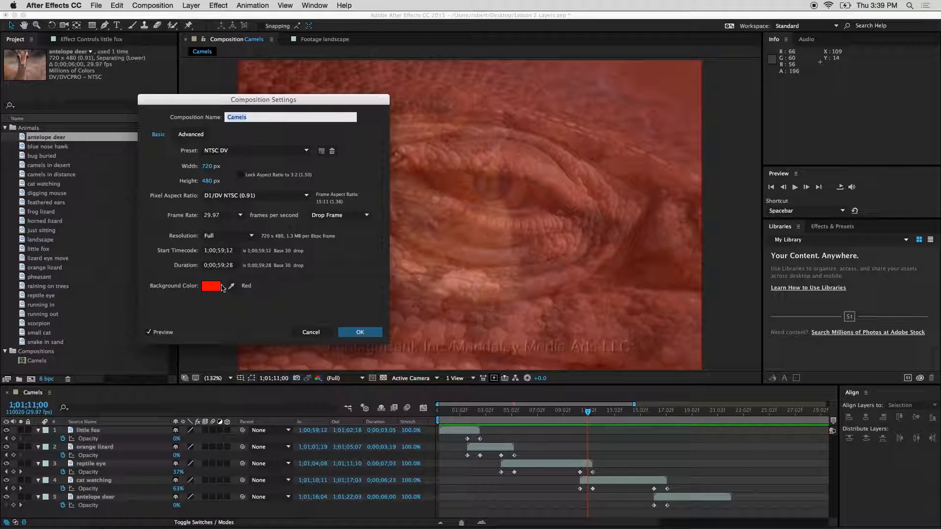
left_click(209, 287)
left_click_drag(318, 201, 363, 264)
left_click(446, 141)
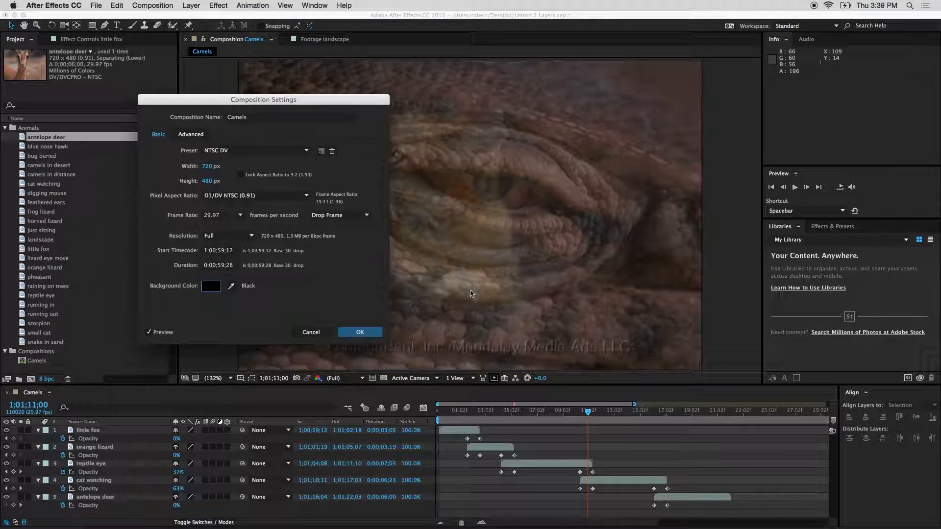
left_click(360, 332)
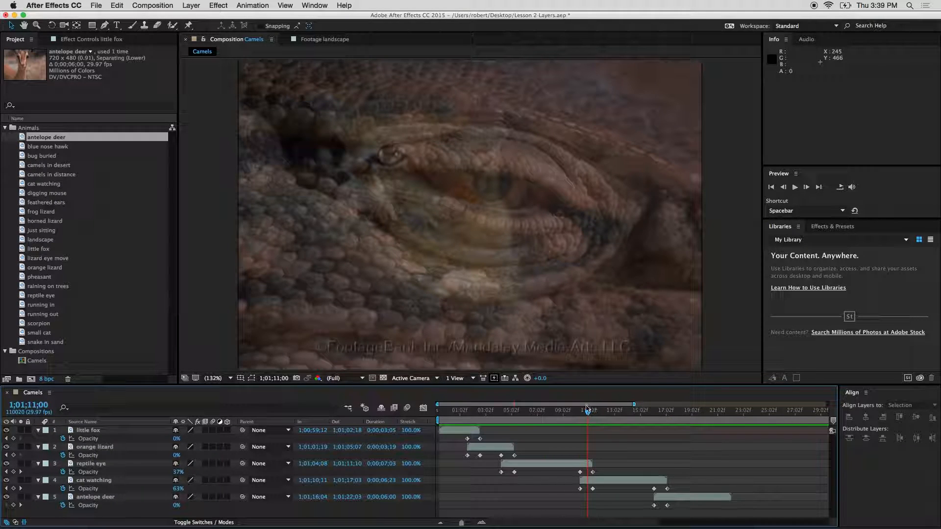
- Undo the background changes and the sequencing, and resequence the five layers with a 0;00;01;00 overlap and Dissolve Front Layer
key("super+z")
key("super+z")
key("super+z")
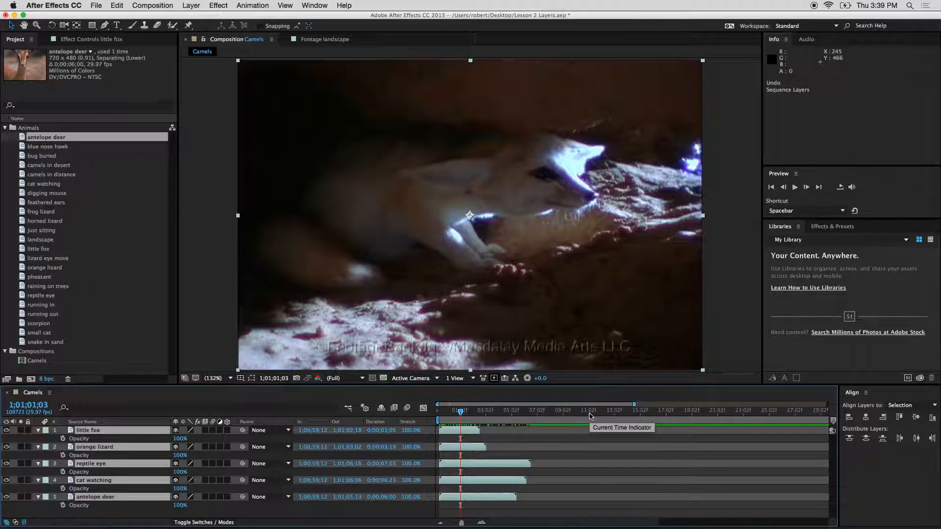
right_click(473, 467)
left_click(565, 142)
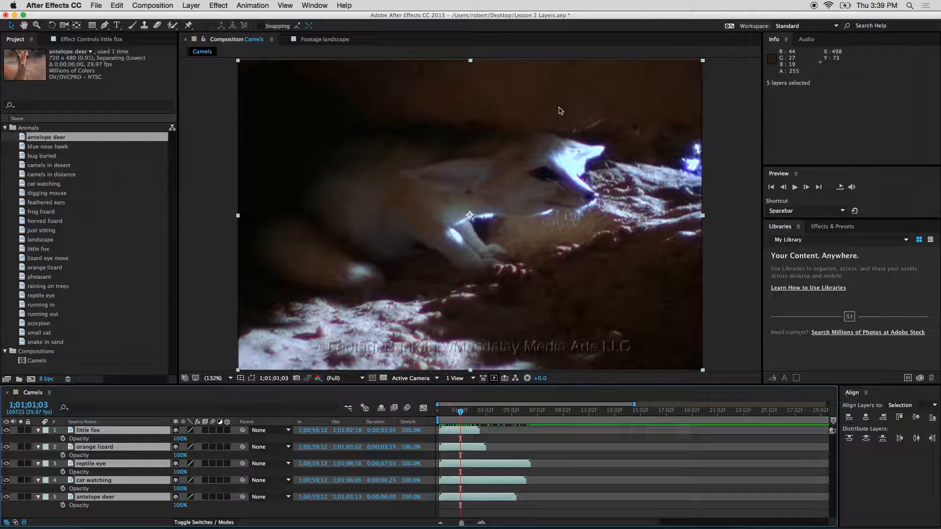
right_click(453, 446)
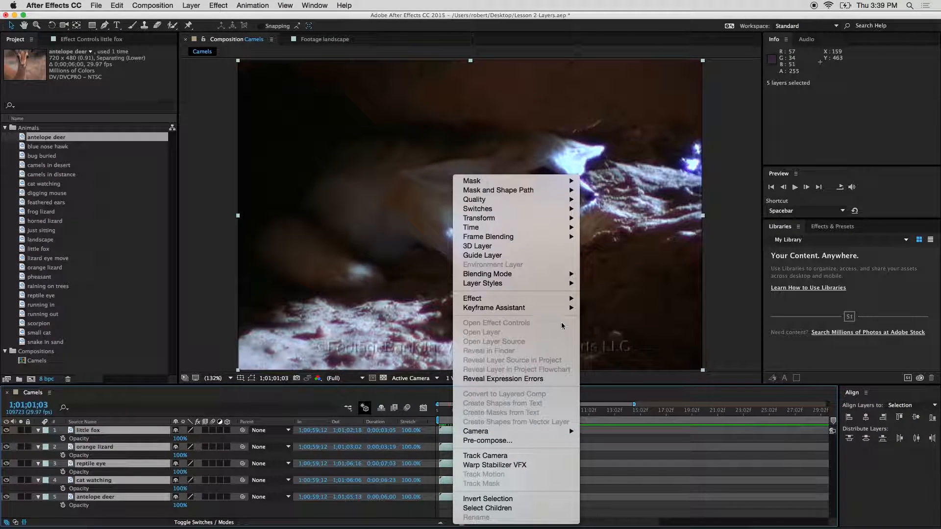
mouse_move(548, 307)
left_click(630, 372)
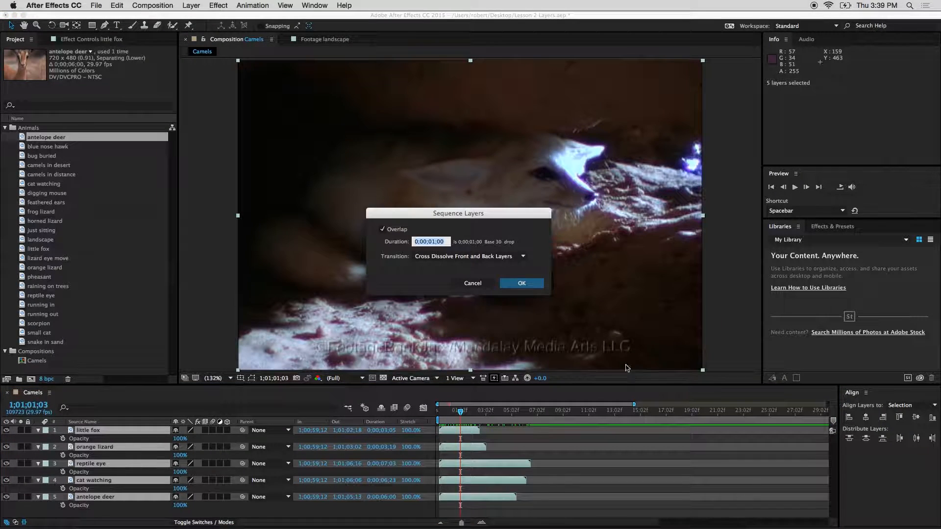
left_click(514, 256)
left_click(470, 273)
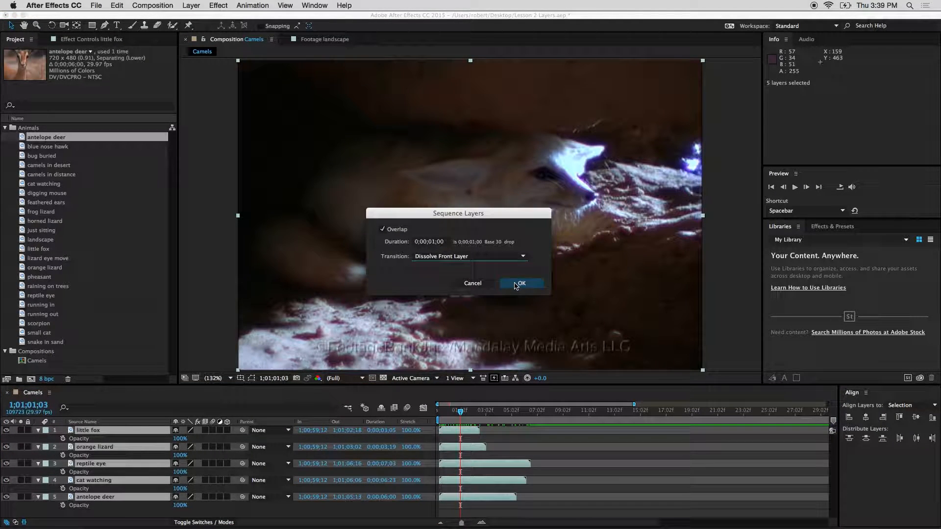
left_click(519, 283)
- Scrub through the sequence to 1;01;15;10 and collapse the properties of all five layers
left_click_drag(460, 412, 644, 431)
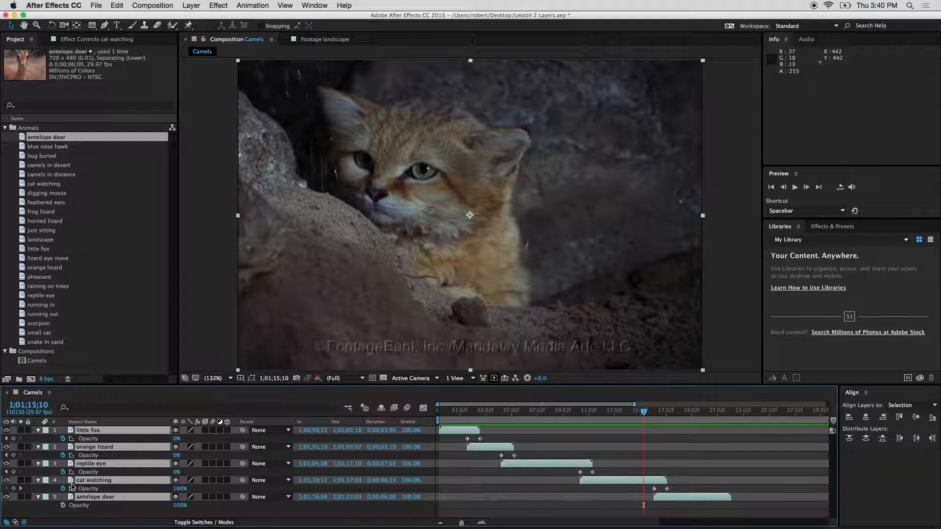
left_click(39, 446)
left_click(75, 494)
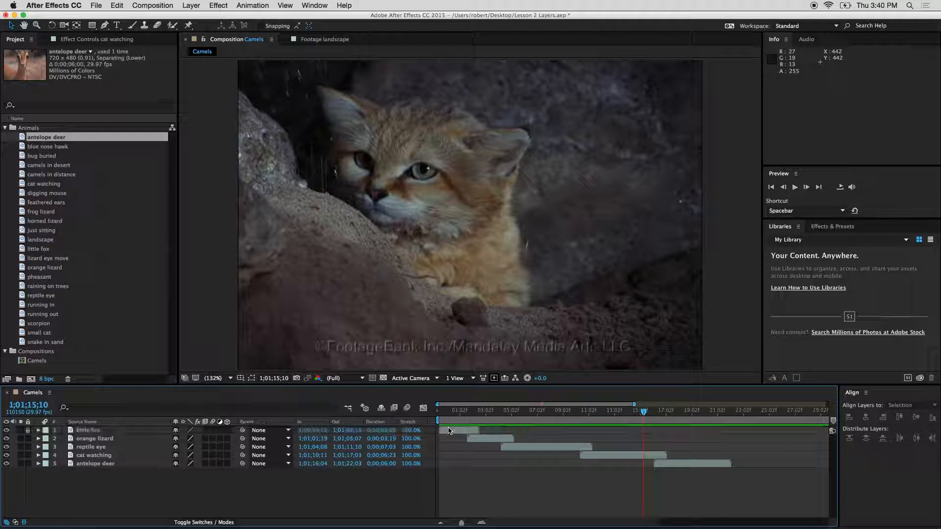
- Examine the little fox layer's Transform properties and move the layer below antelope deer, leaving it unlocked
left_click(39, 430)
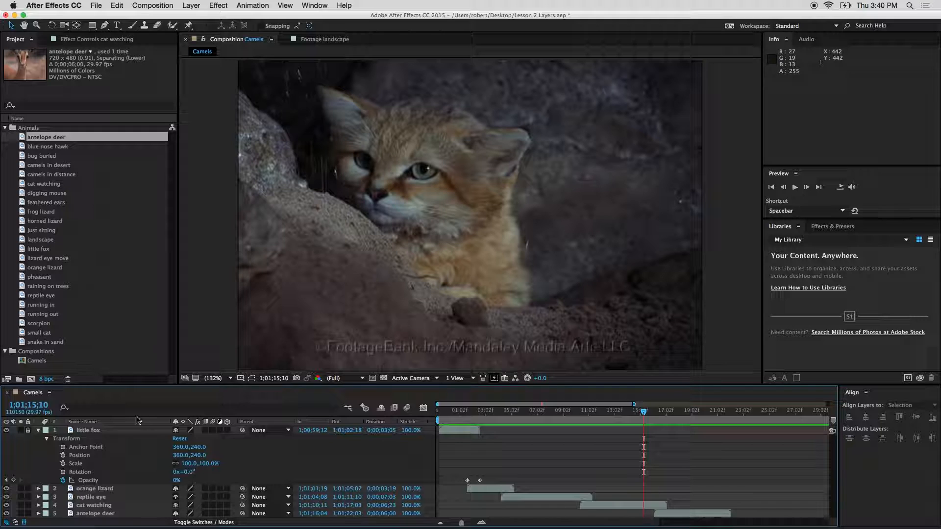
left_click(37, 431)
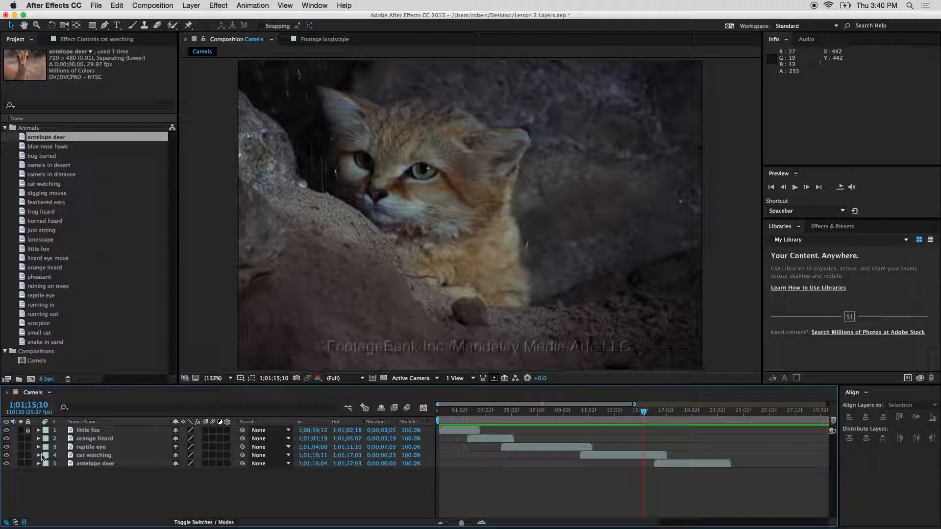
left_click_drag(94, 430, 93, 497)
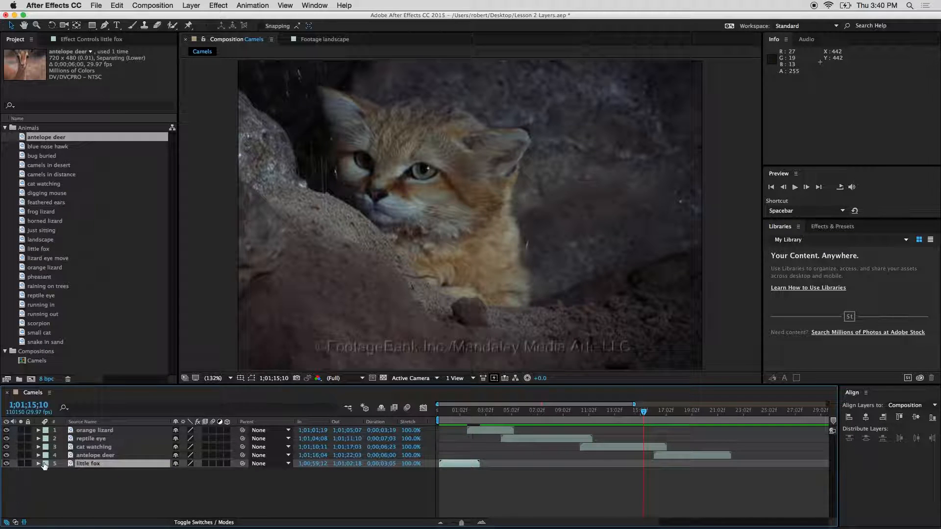
left_click(27, 464)
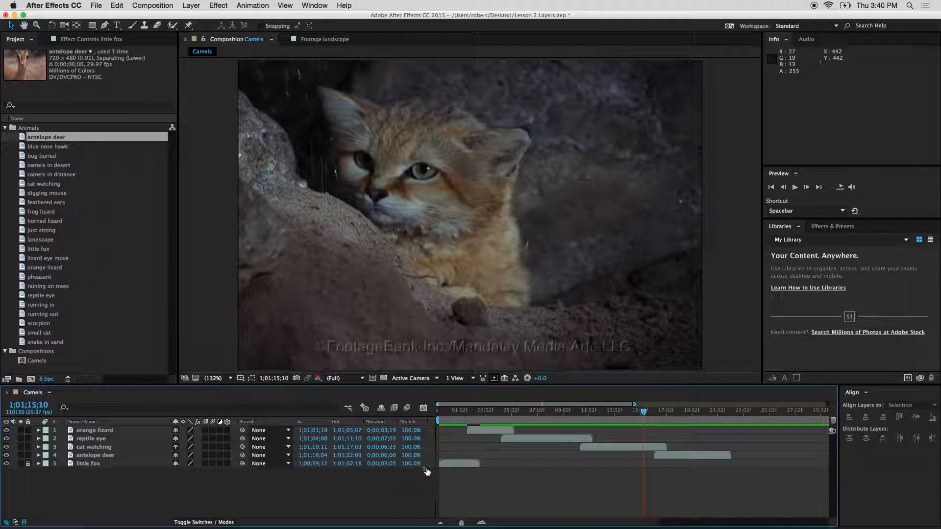
left_click(27, 463)
- Collapse the Animals and Compositions folders in the project and start importing a file
left_click(5, 127)
left_click(6, 139)
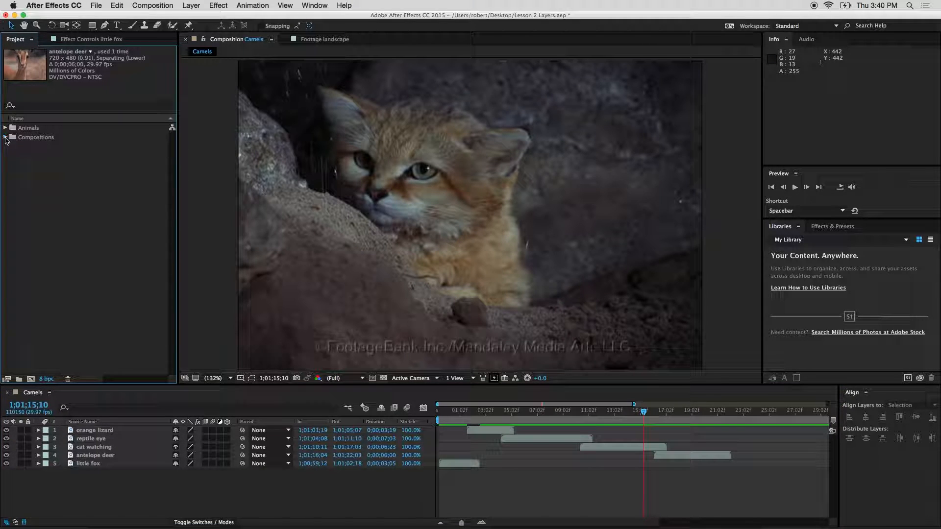
left_click(62, 168)
right_click(39, 168)
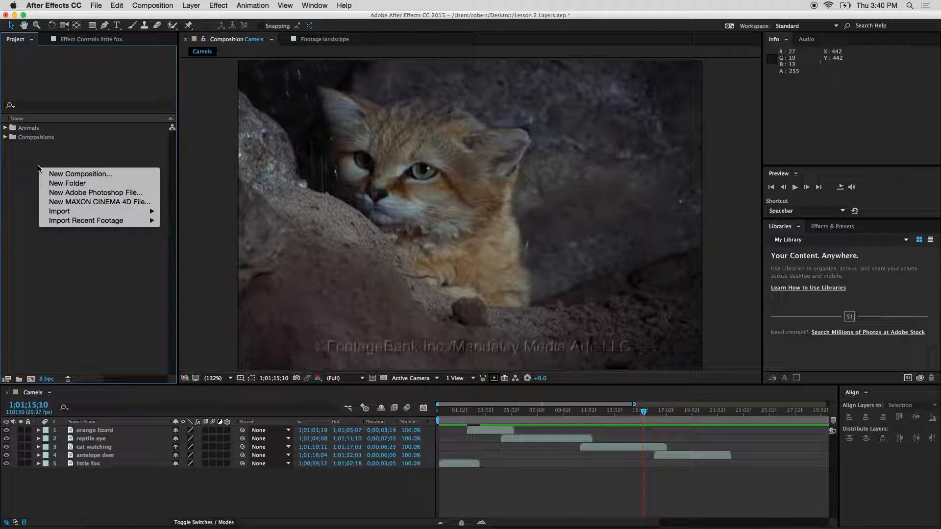
left_click(22, 171)
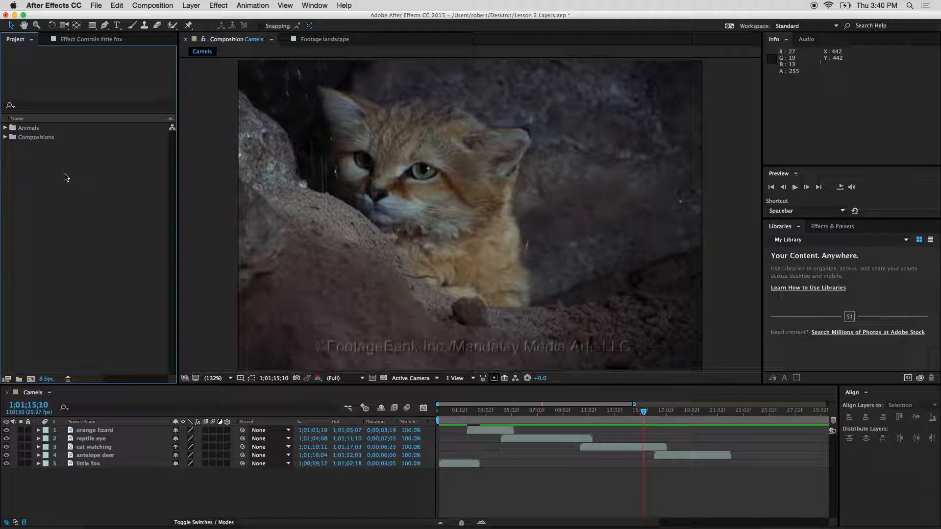
right_click(52, 197)
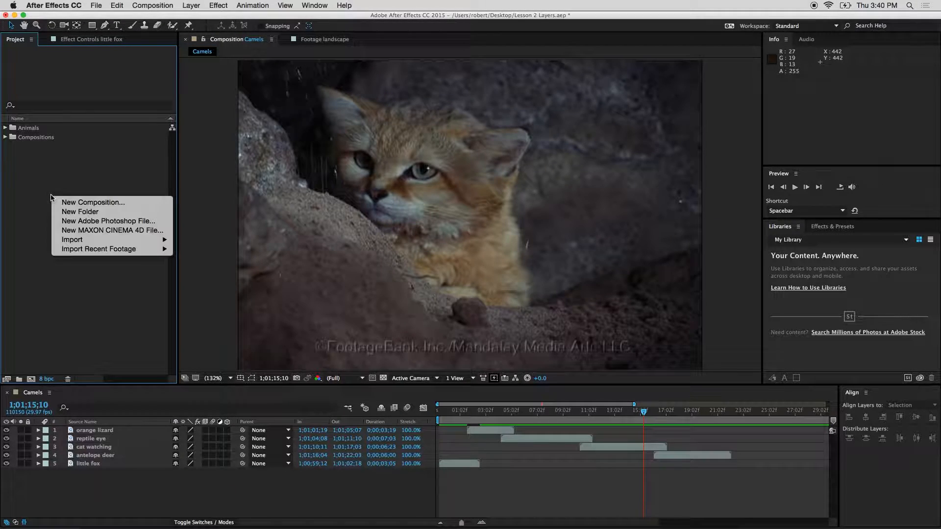
mouse_move(111, 241)
left_click(198, 242)
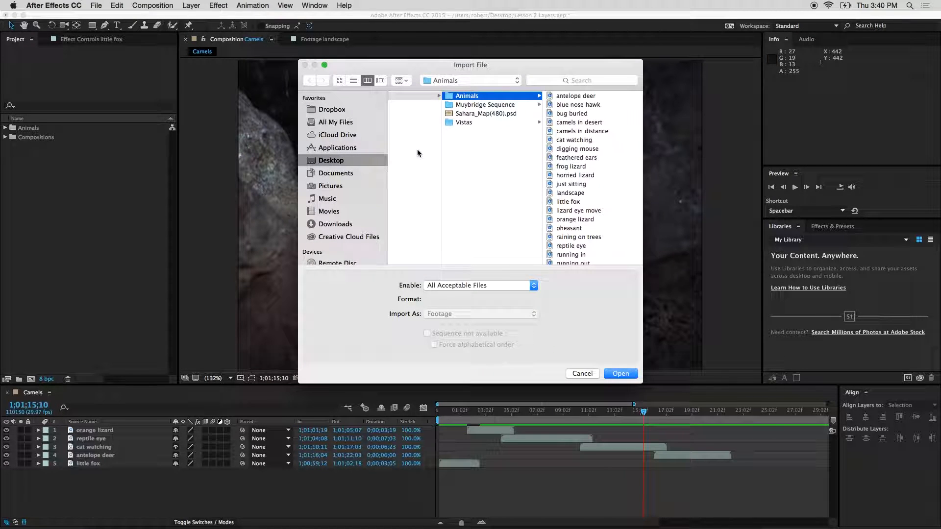
- Open the Muybridge Sequence folder, try selecting all ten TIFF files, and return to selecting only Muybridge_01.tif
scroll(416, 149, "left", 3)
scroll(419, 153, "right", 2)
scroll(538, 151, "right", 3)
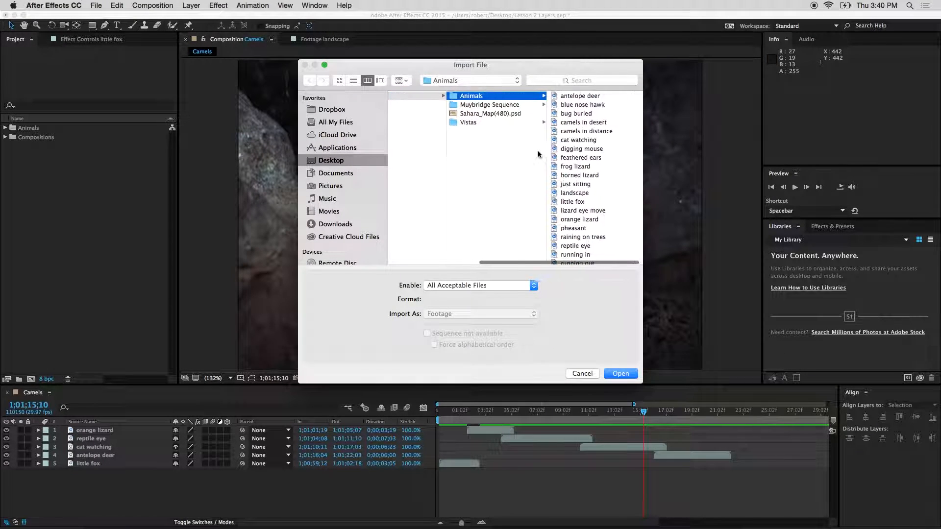
left_click(482, 105)
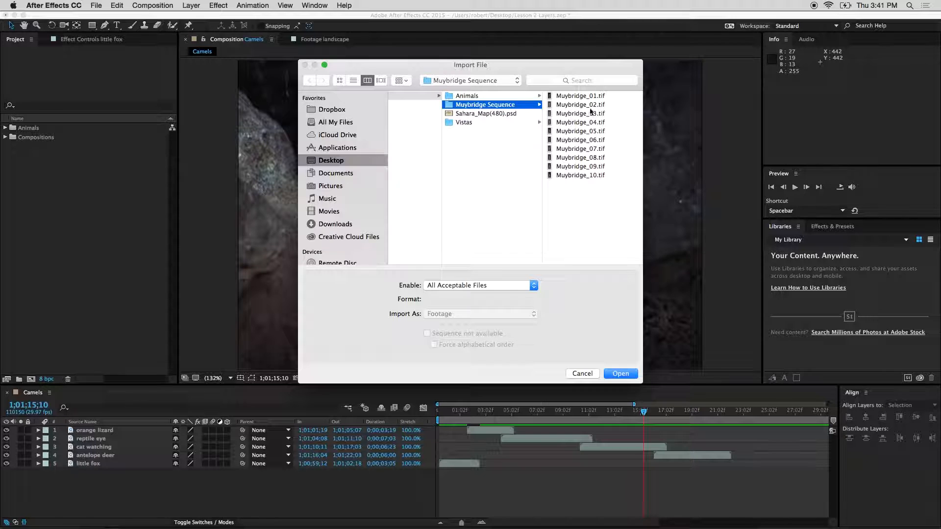
left_click(577, 97)
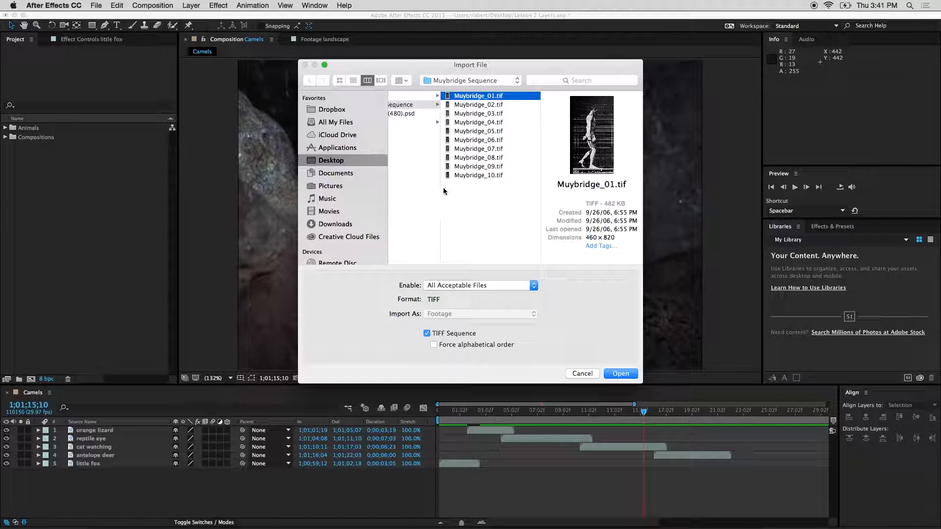
scroll(441, 184, "left", 5)
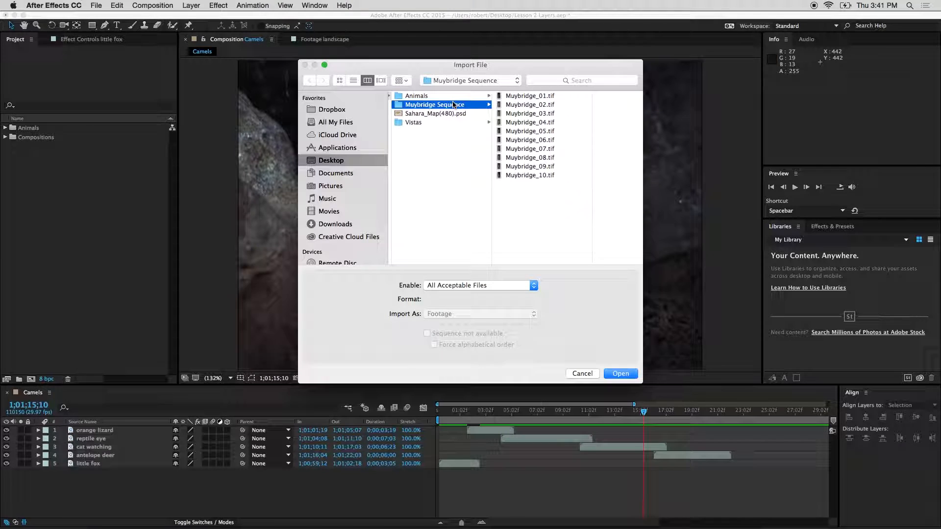
scroll(453, 106, "right", 5)
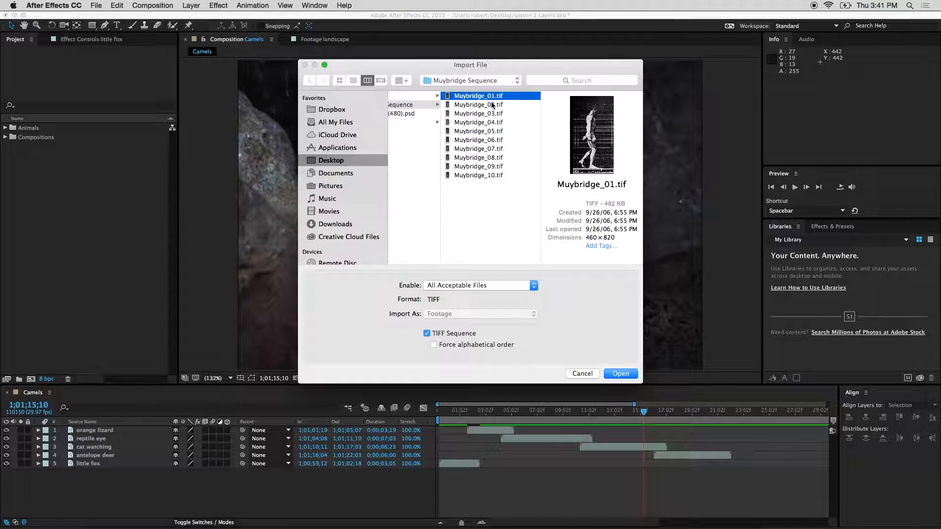
left_click(491, 176, "shift")
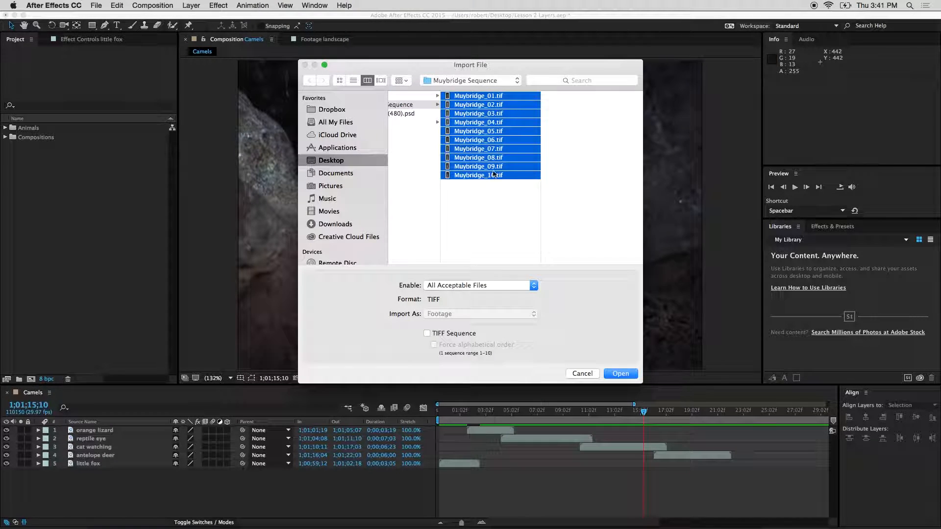
left_click(484, 182)
left_click(509, 95)
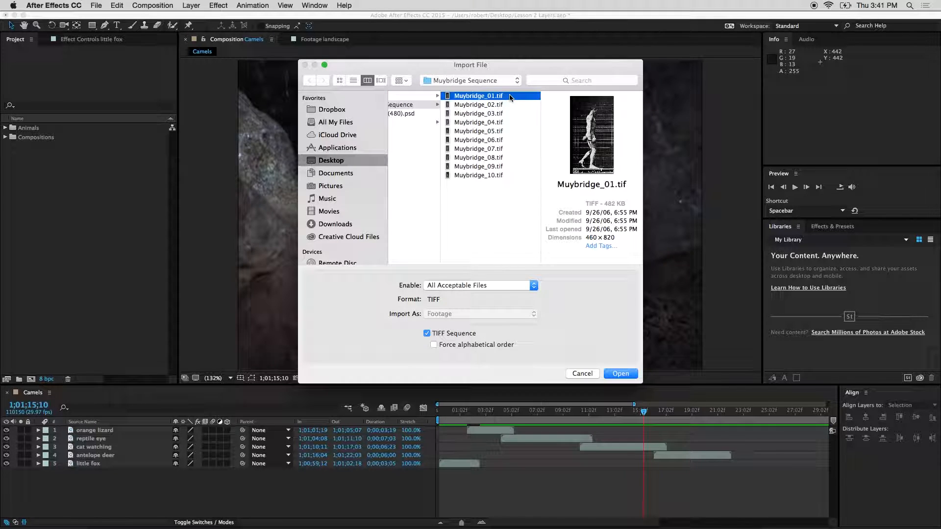
- Page back and forth through the numbered Muybridge TIFF files to preview the frames of the walking figure
key("Down")
key("Down")
key("Down")
key("Down")
key("Down")
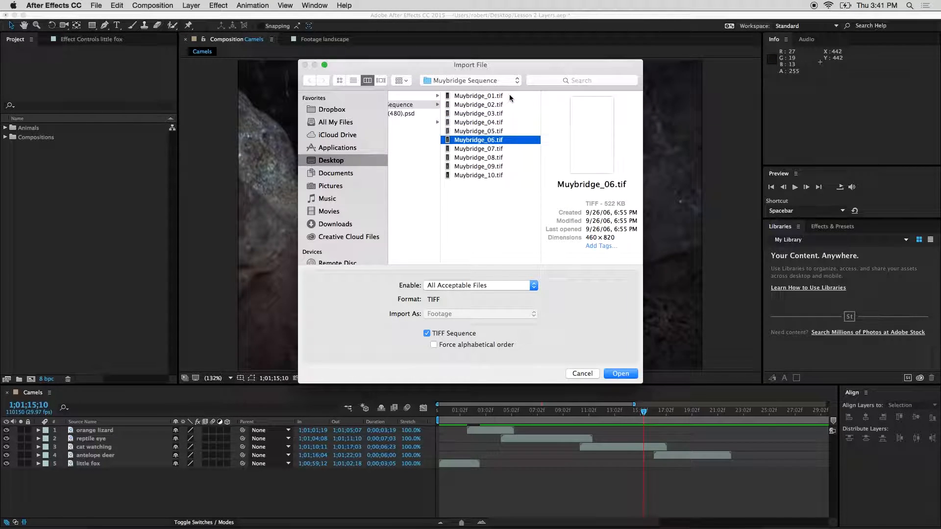
key("Down")
key("Down")
key("Down")
key("Down")
key("Up")
key("Up")
key("Up")
key("Up")
key("Up")
key("Up")
key("Up")
key("Up")
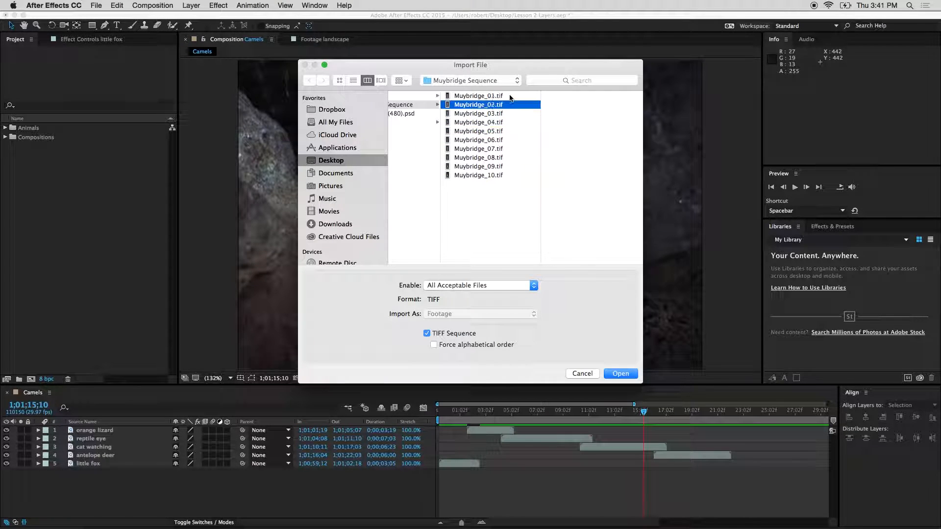
key("Up")
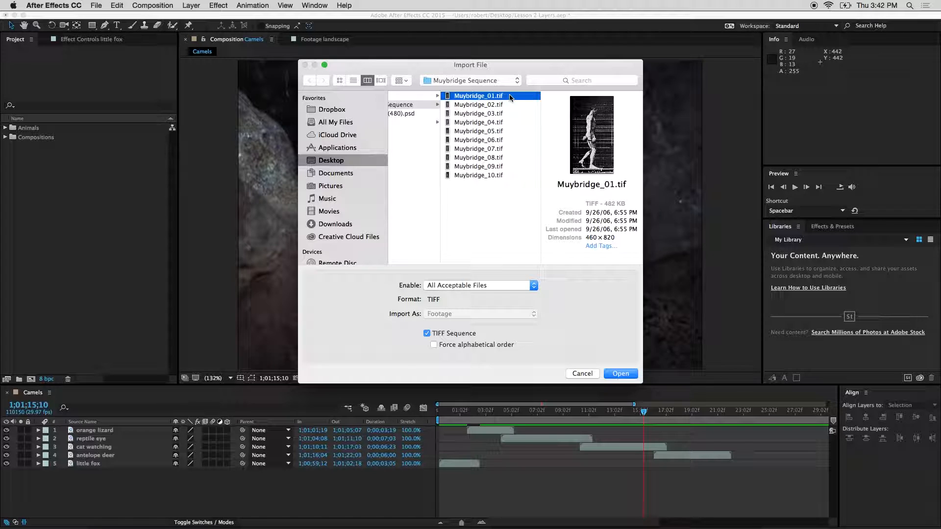
key("Down")
key("Down")
key("Down")
key("Down")
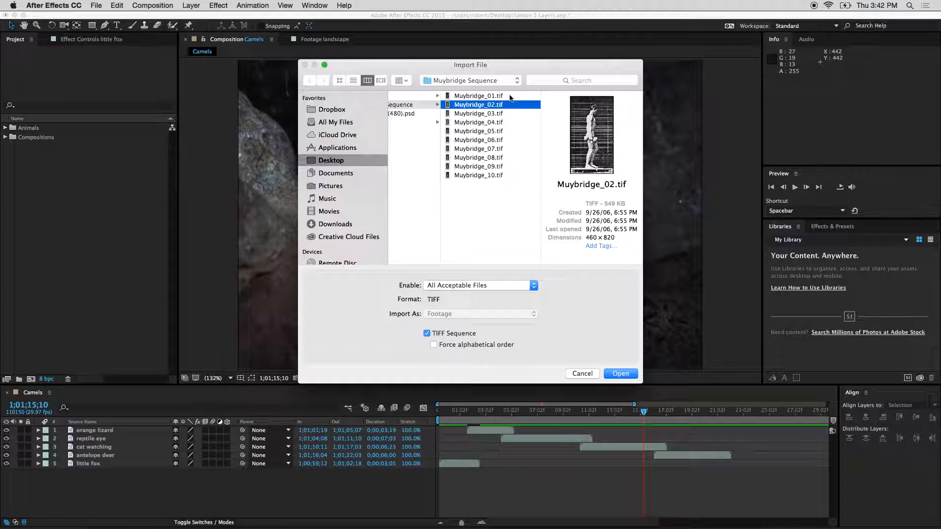
- Flip through the image previews of the numbered TIFF files in the Muybridge Sequence folder
key("Down")
key("Down")
key("Down")
key("Down")
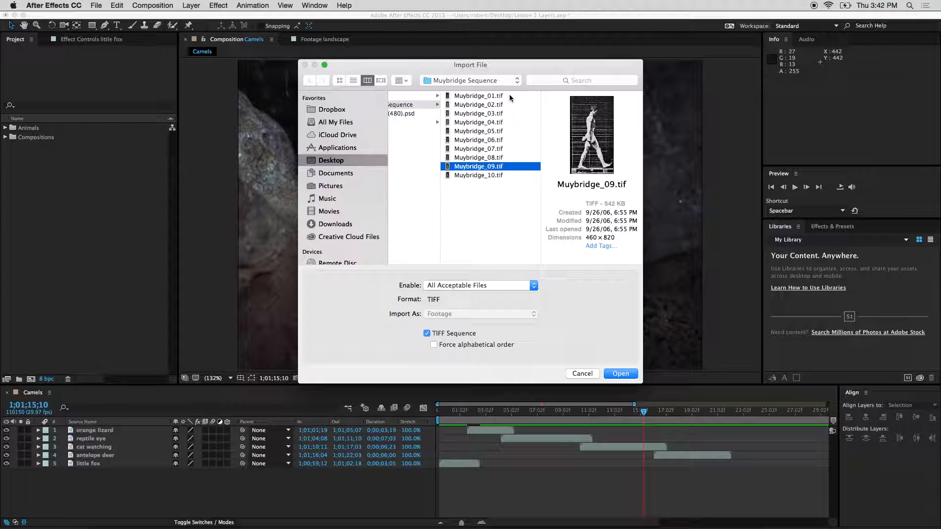
key("Down")
key("Up")
key("Up")
key("Up")
key("Up")
key("Up")
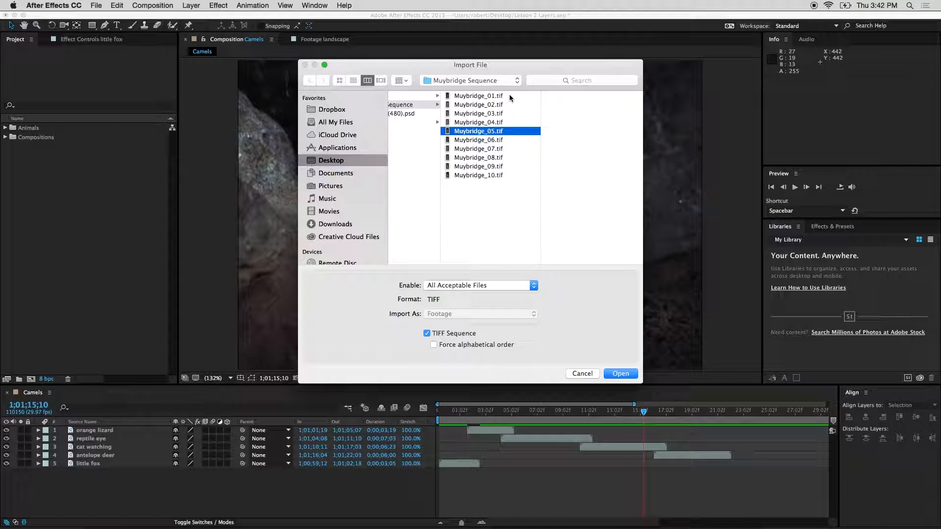
key("Up")
key("Up")
key("Up")
key("Up")
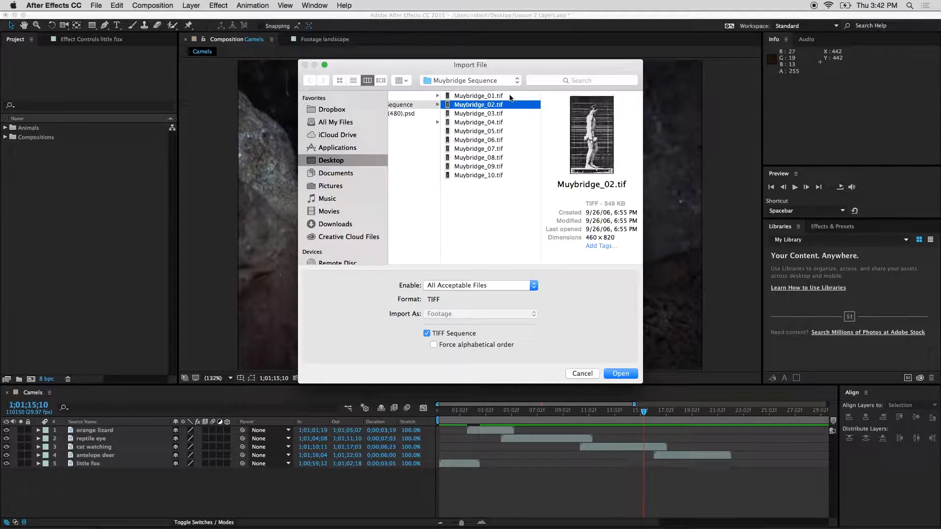
key("Down")
key("Down")
key("Down")
key("Down")
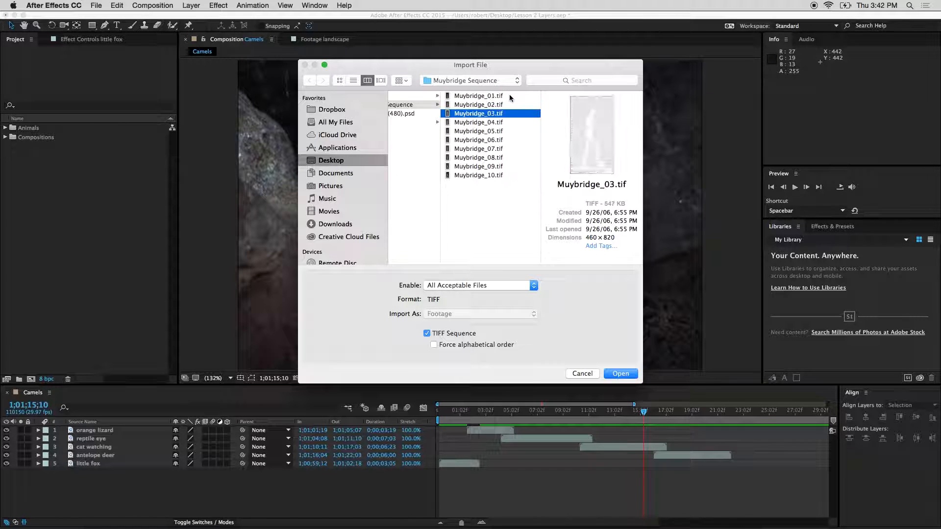
key("Down")
key("Down")
key("Down")
key("Down")
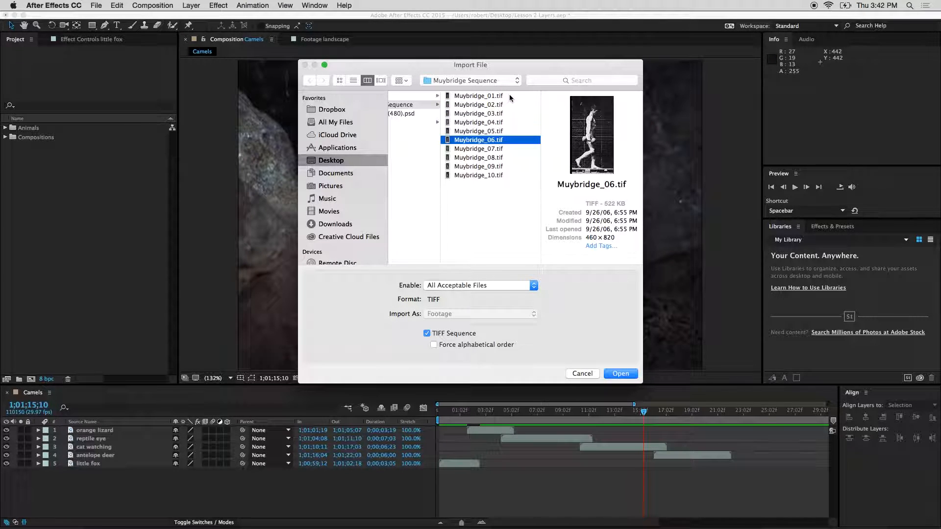
key("Down")
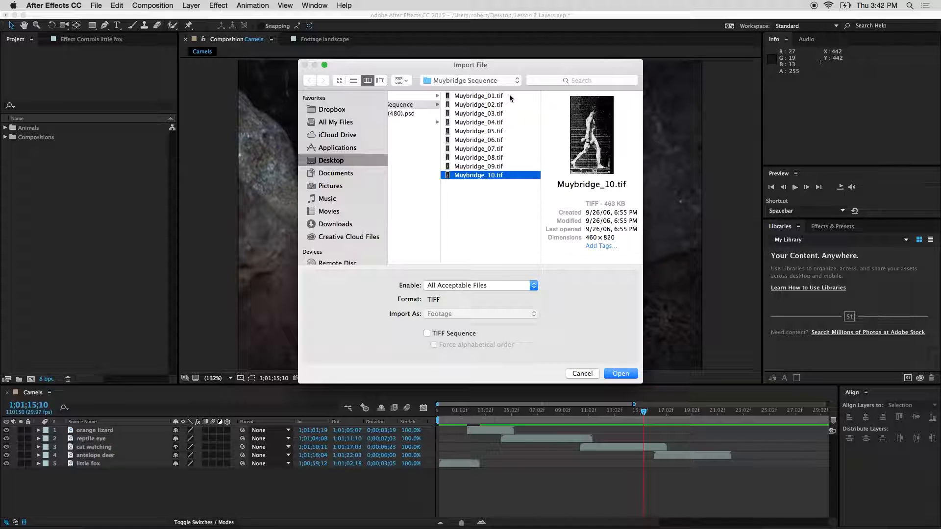
key("Up")
key("Up")
key("Up")
key("Up")
key("Up")
key("Up")
key("Up")
key("Up")
key("Up")
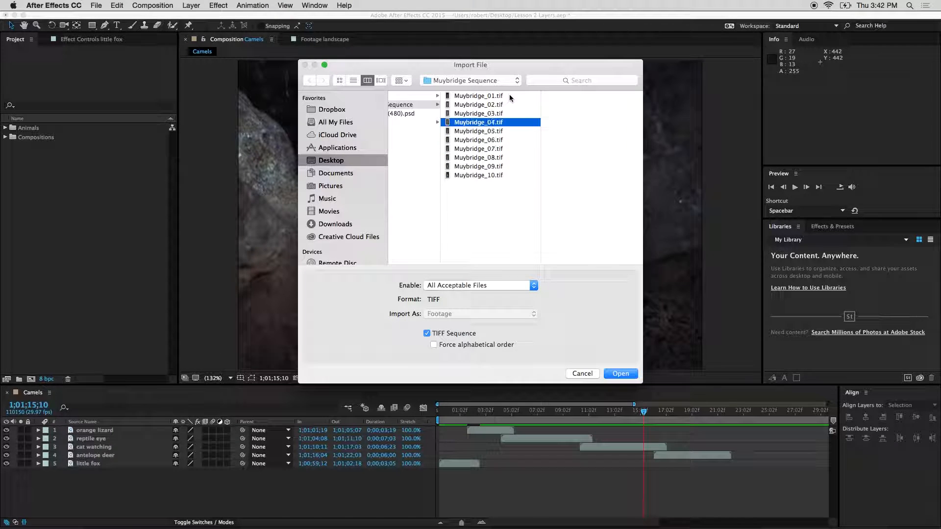
key("Left")
key("Right")
key("Down")
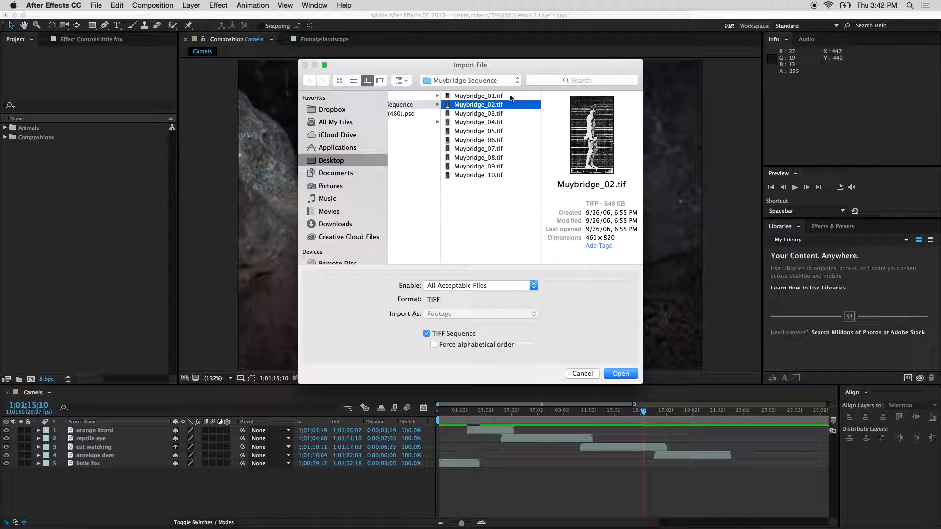
- Try selecting all ten Muybridge files and single frames to compare how the TIFF Sequence option behaves
key("Up")
left_click(492, 174, "shift")
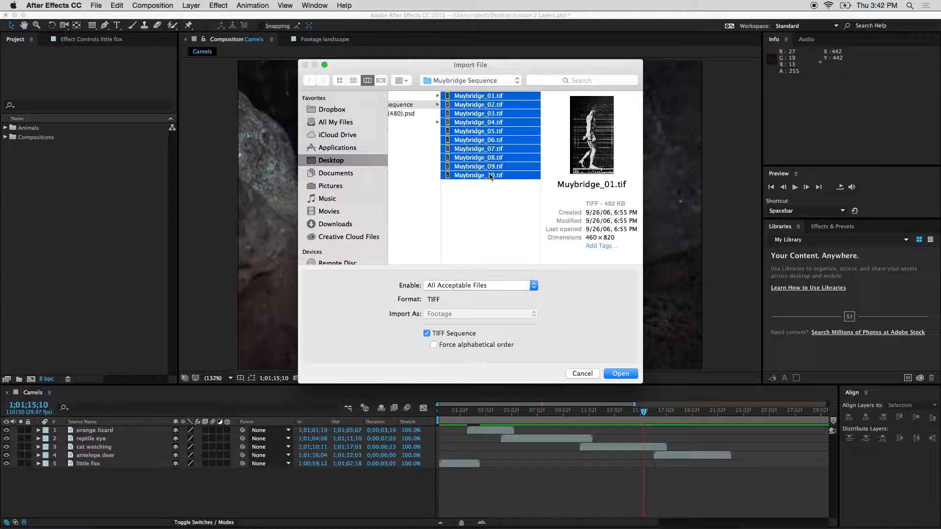
left_click(439, 286)
left_click(439, 285)
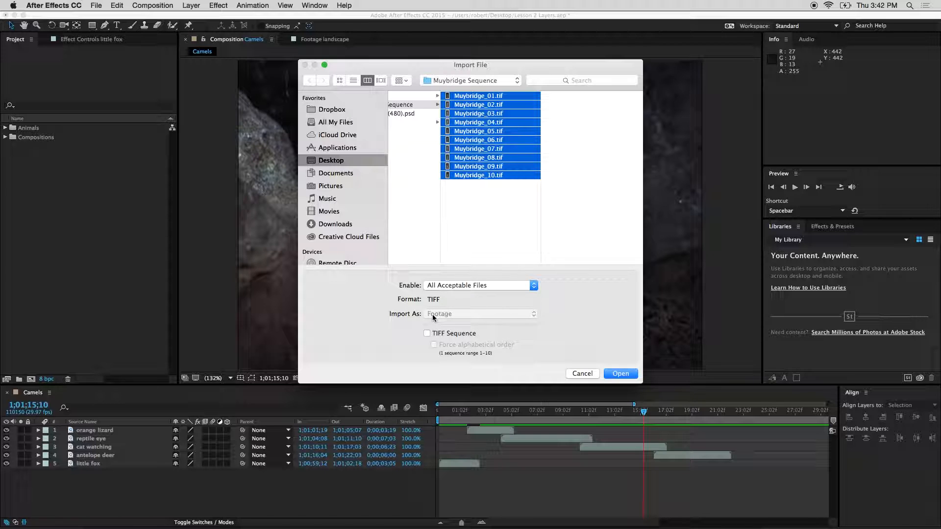
left_click(483, 240)
left_click(478, 166)
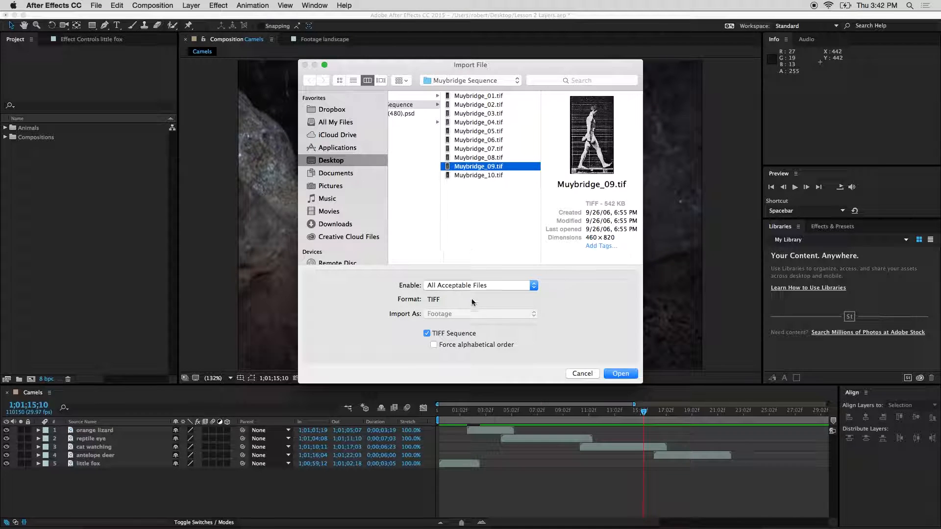
key("Up")
key("Up")
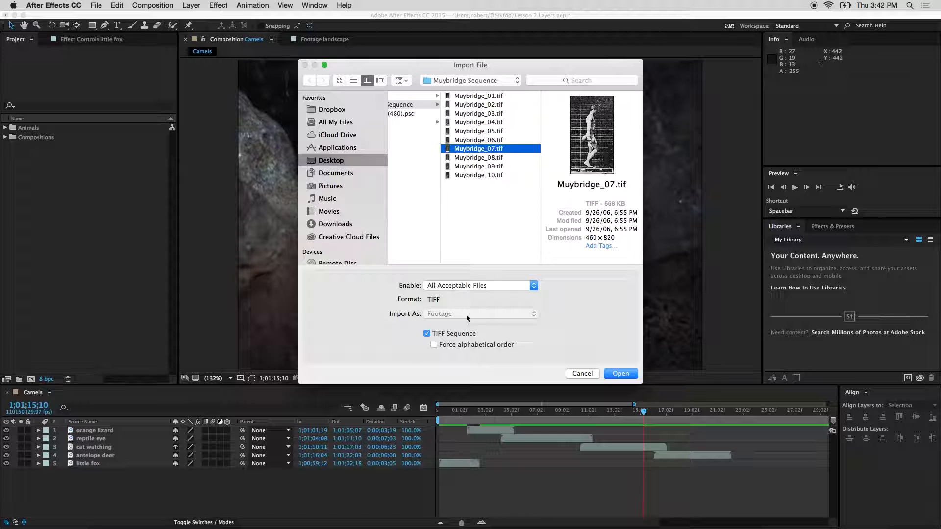
left_click(447, 332)
left_click(446, 334)
key("super+a")
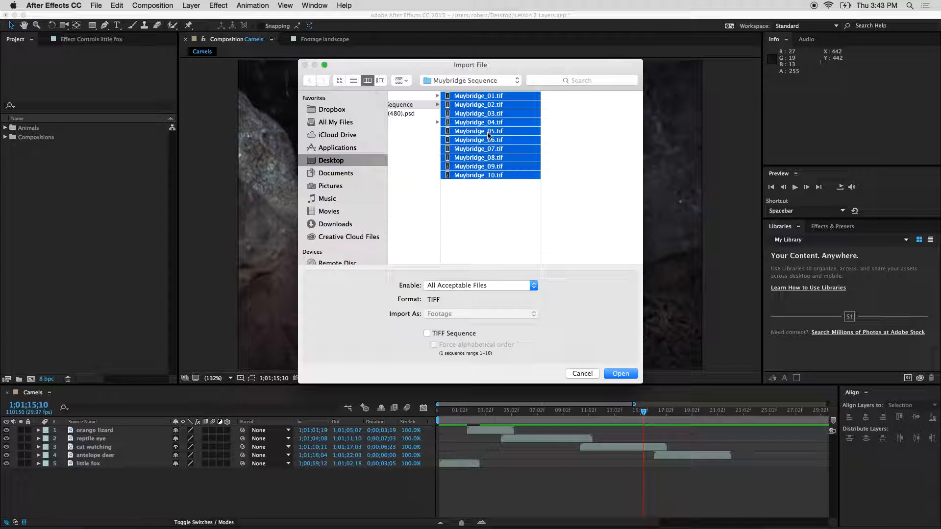
- Import Muybridge_01.tif through Muybridge_10.tif as one footage item with TIFF Sequence enabled
left_click(463, 333)
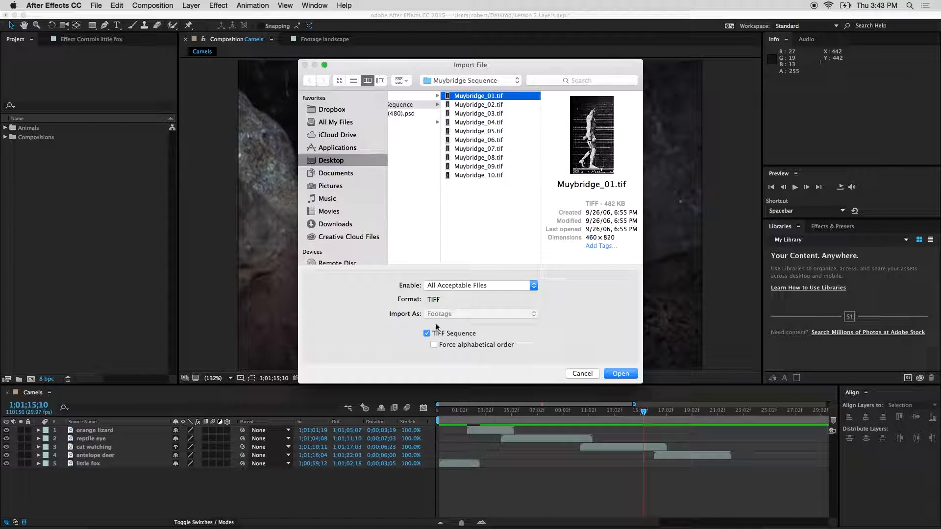
left_click(485, 175, "shift")
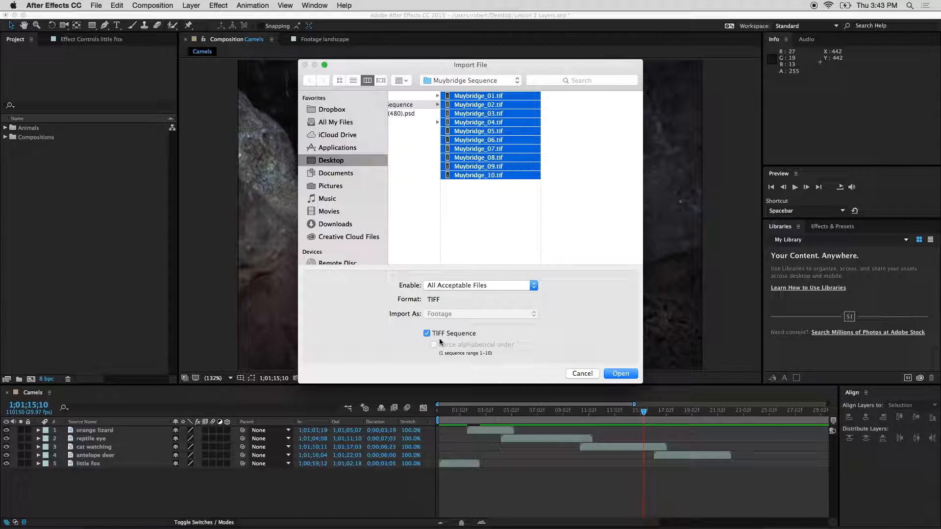
left_click(625, 371)
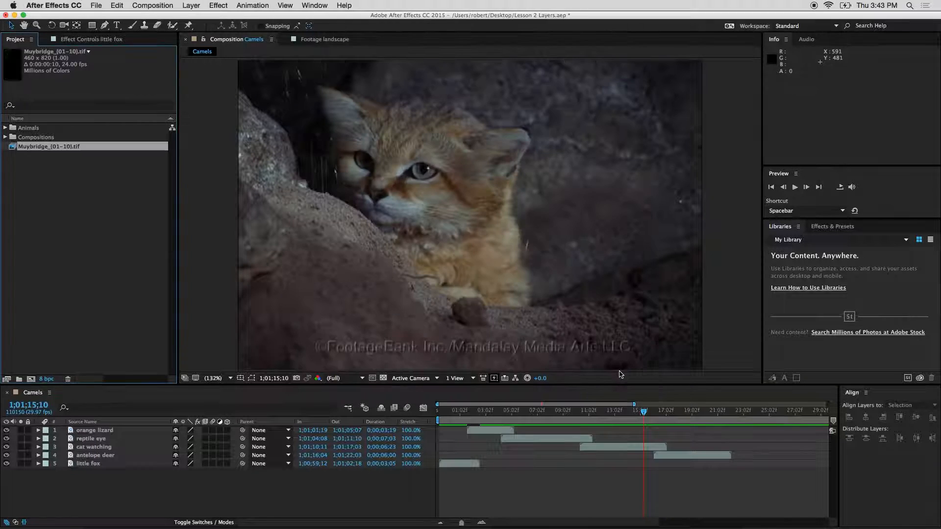
- Create a new composition from the imported Muybridge_{01-10}.tif sequence
left_click(120, 233)
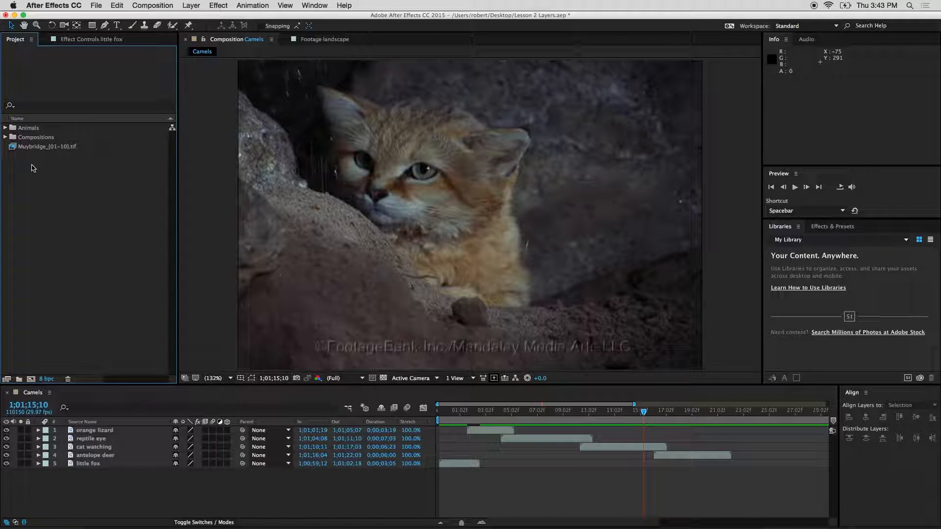
left_click(15, 151)
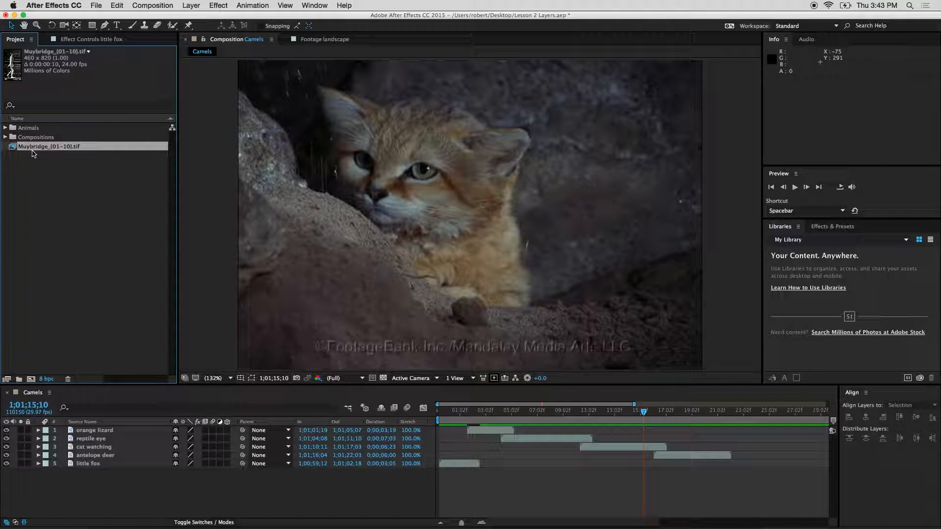
left_click_drag(37, 149, 32, 383)
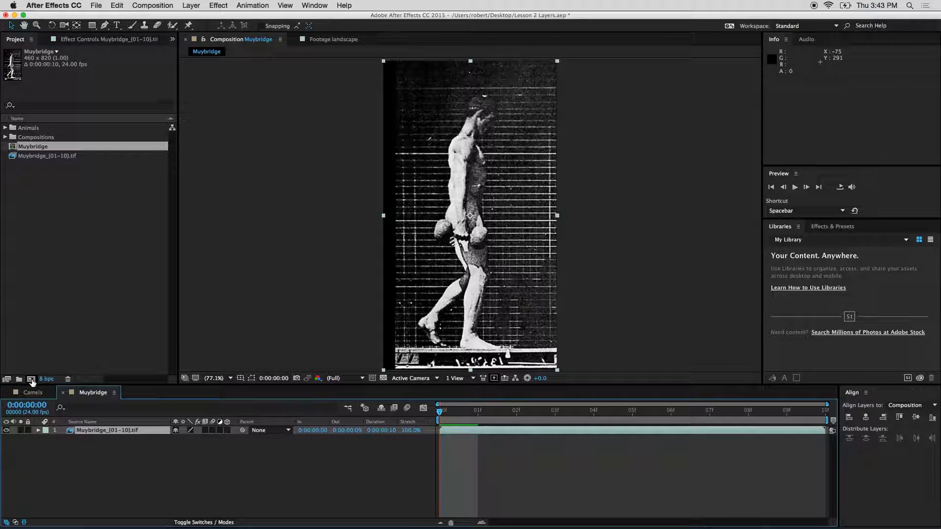
- Play the Muybridge composition from its first frame to review the walking animation
left_click(263, 457)
left_click(69, 431)
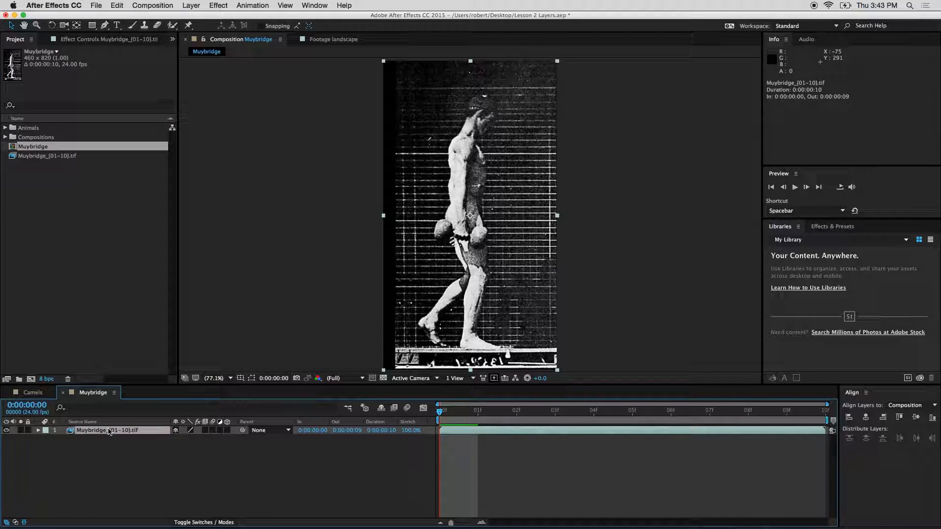
left_click_drag(439, 413, 417, 414)
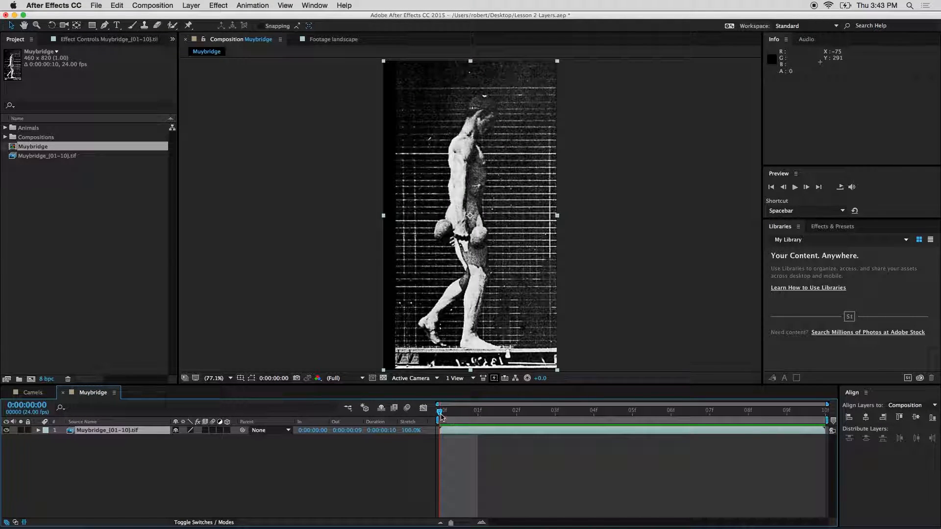
key("space")
key("space")
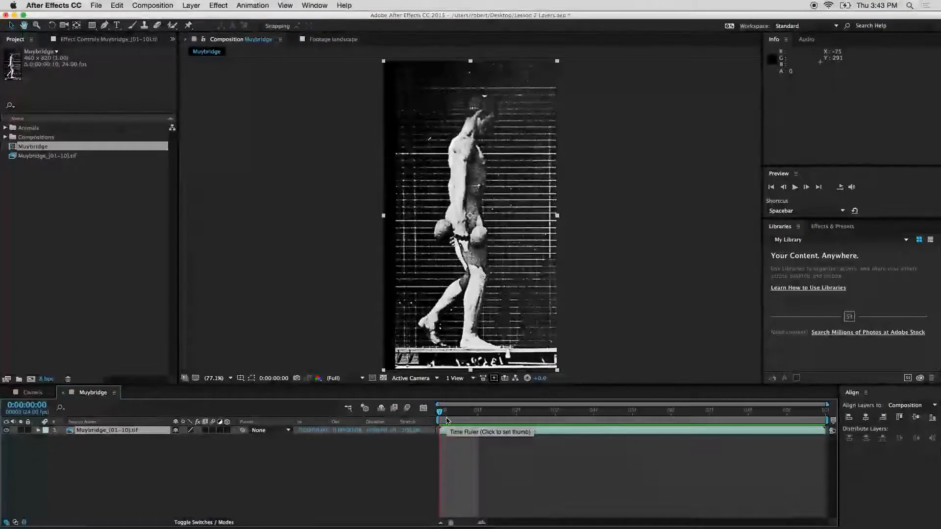
key("space")
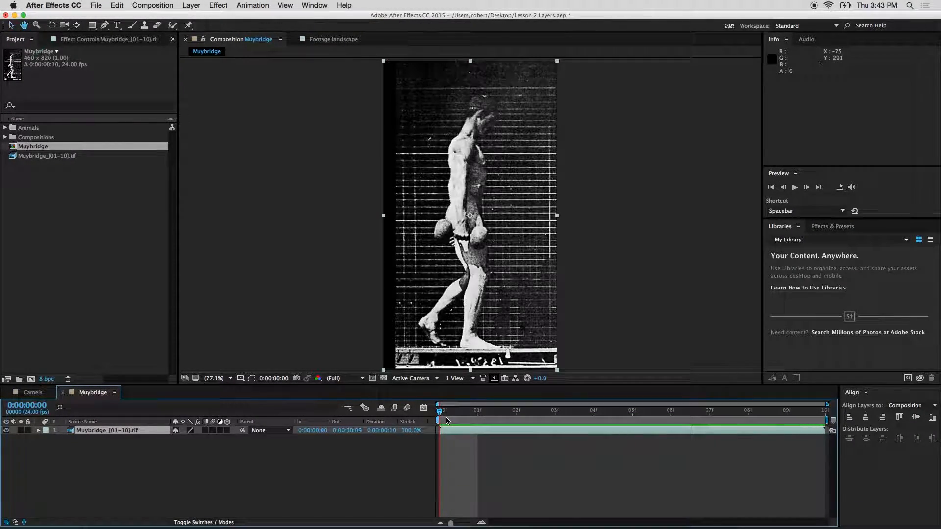
key("space")
key("space")
key("space")
key("space")
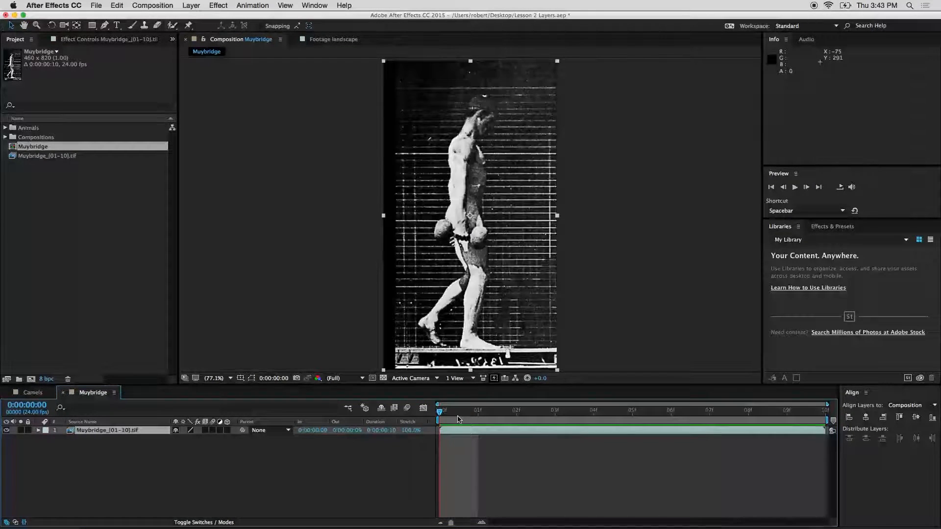
- Scrub through individual frames of the Muybridge composition and preview its playback again
left_click(112, 220)
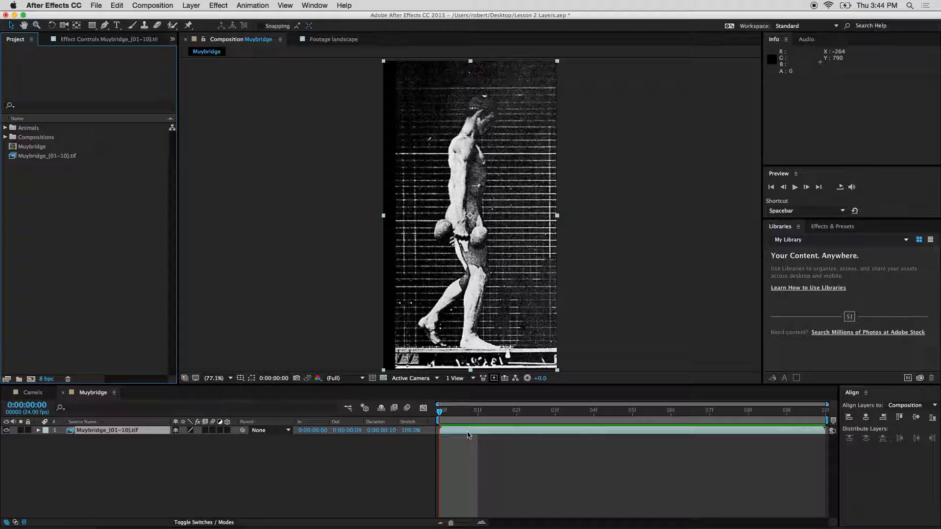
left_click(478, 414)
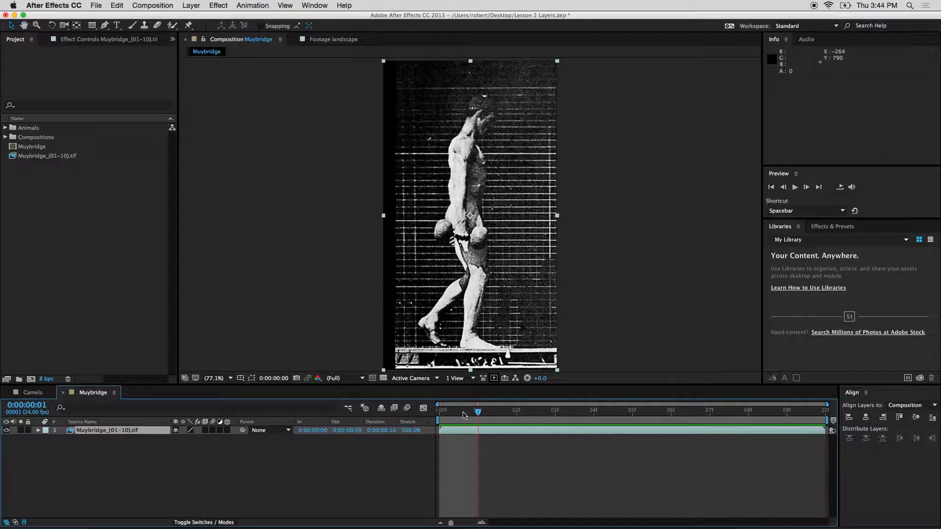
left_click(517, 419)
left_click_drag(548, 426, 624, 423)
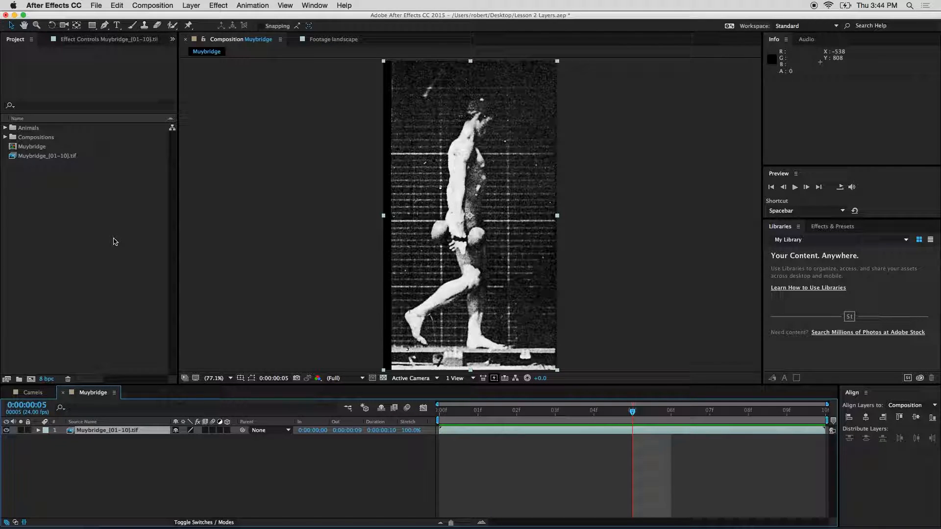
left_click(55, 157)
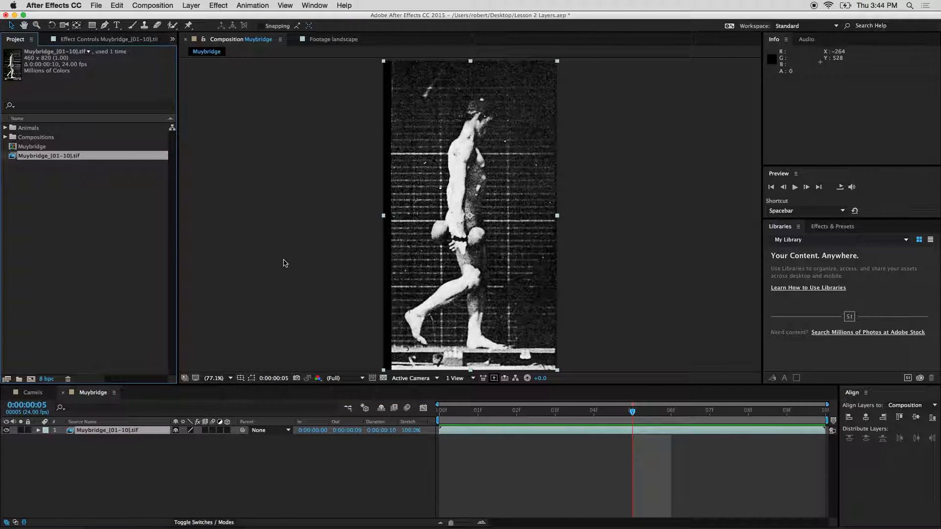
left_click(632, 413)
left_click_drag(639, 413, 593, 410)
left_click(529, 445)
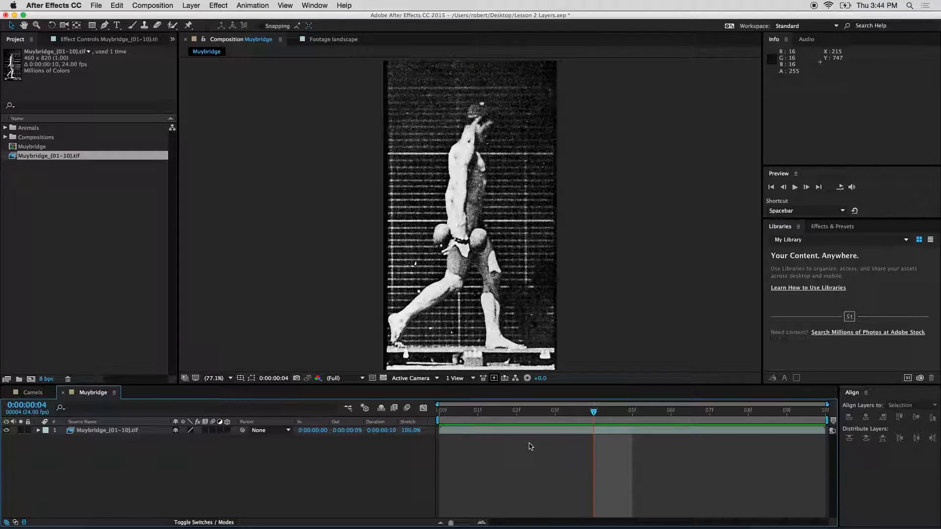
key("space")
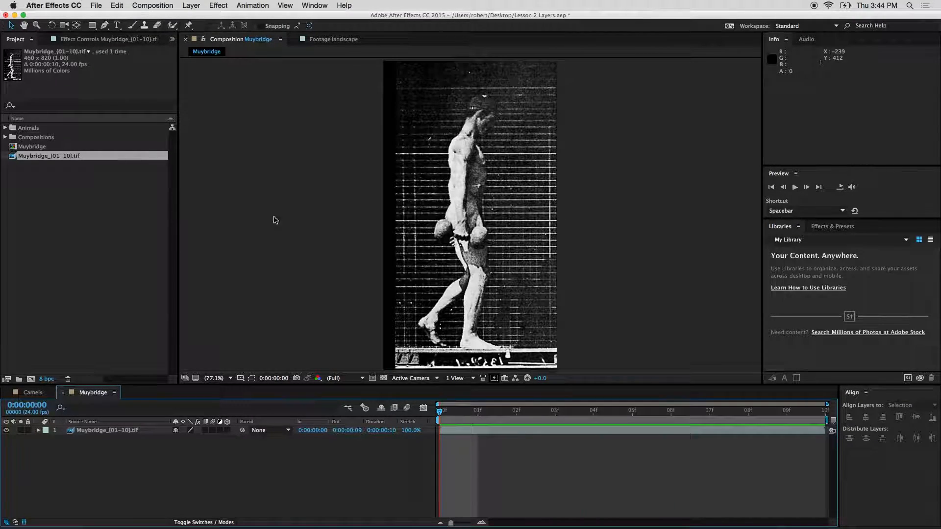
- Interpret the Muybridge_{01-10}.tif sequence with an assumed frame rate of 12 frames per second
left_click(118, 206)
left_click(59, 156)
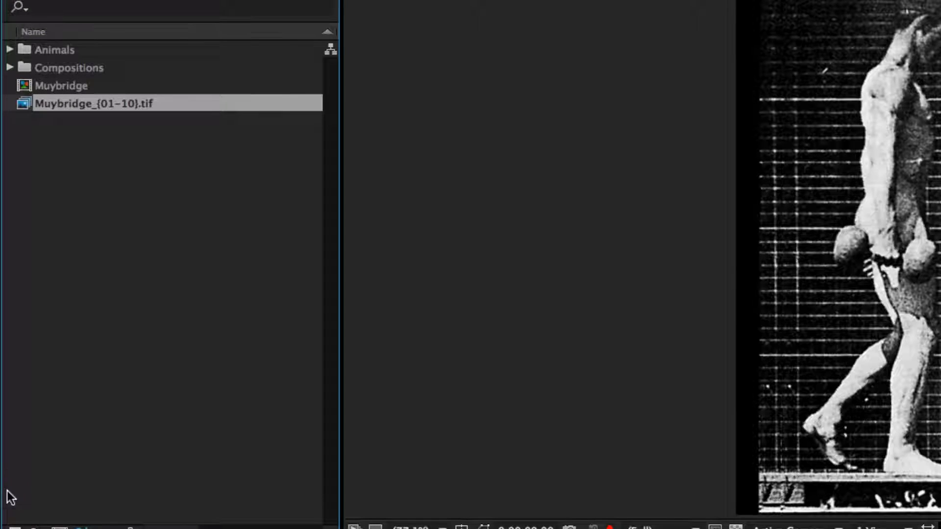
right_click(81, 104)
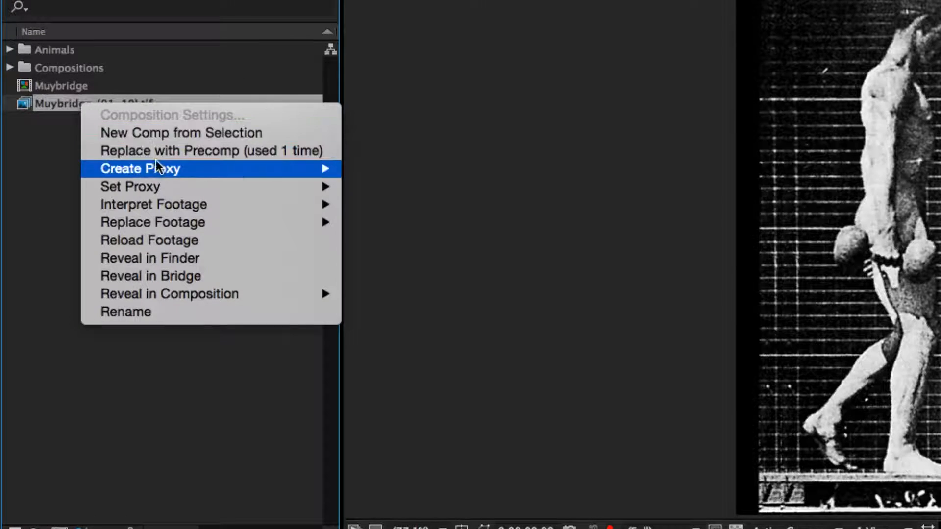
mouse_move(157, 205)
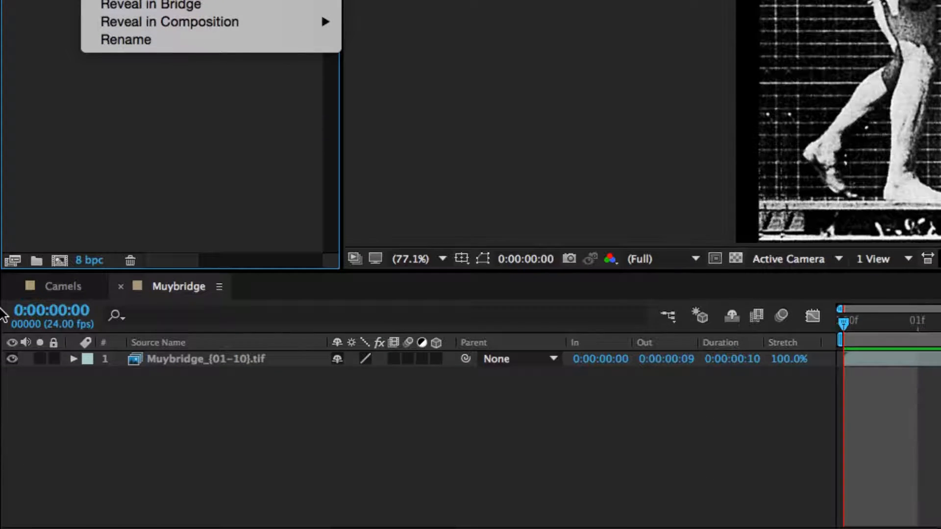
left_click(13, 261)
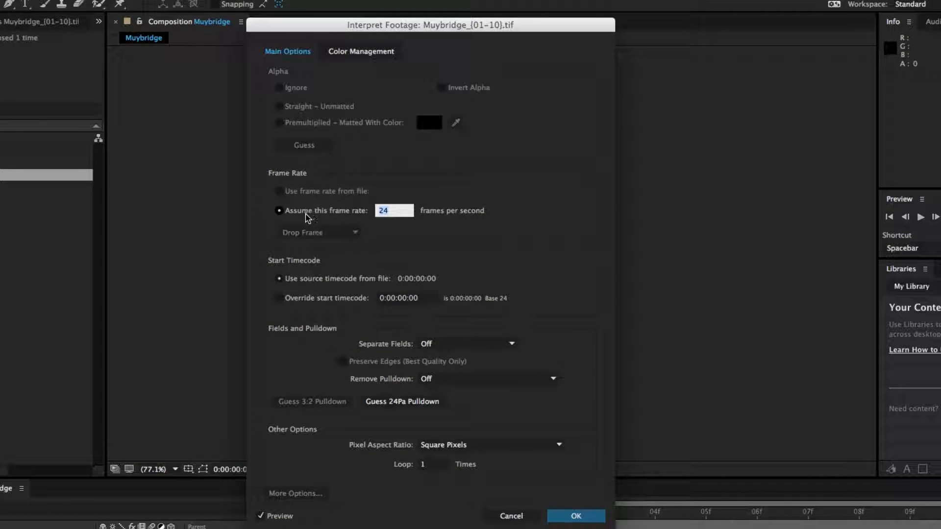
left_click(277, 211)
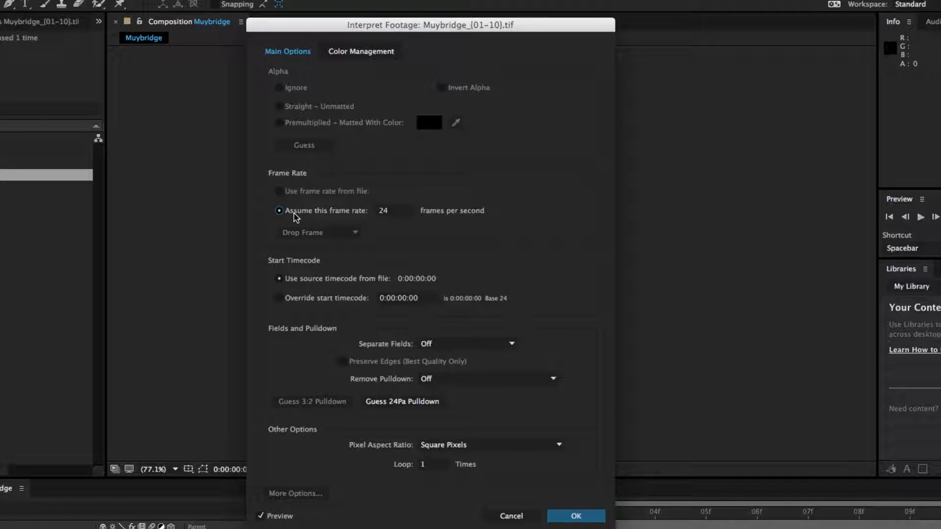
left_click(390, 216)
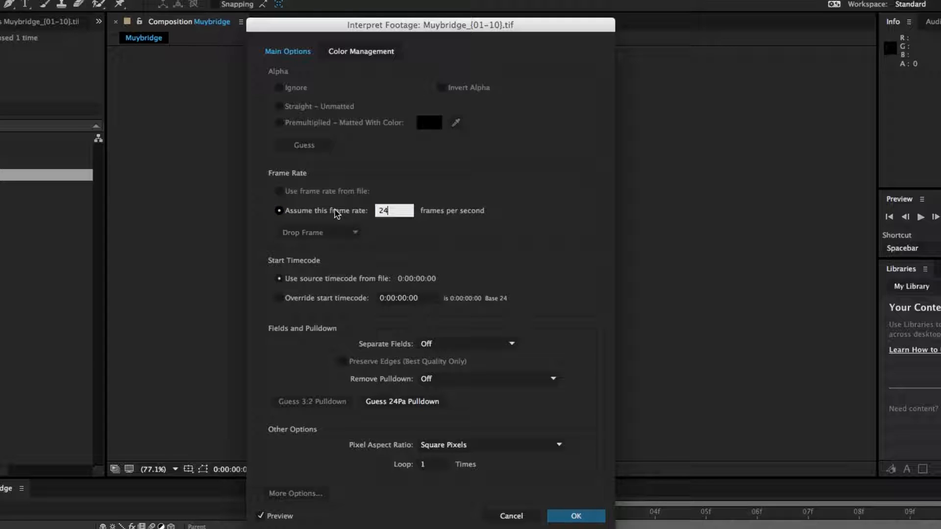
double_click(392, 211)
double_click(393, 209)
left_click_drag(386, 211, 367, 212)
type("12")
- Set the sequence to loop 2 times, apply the interpretation and preview the Muybridge composition
left_click(438, 468)
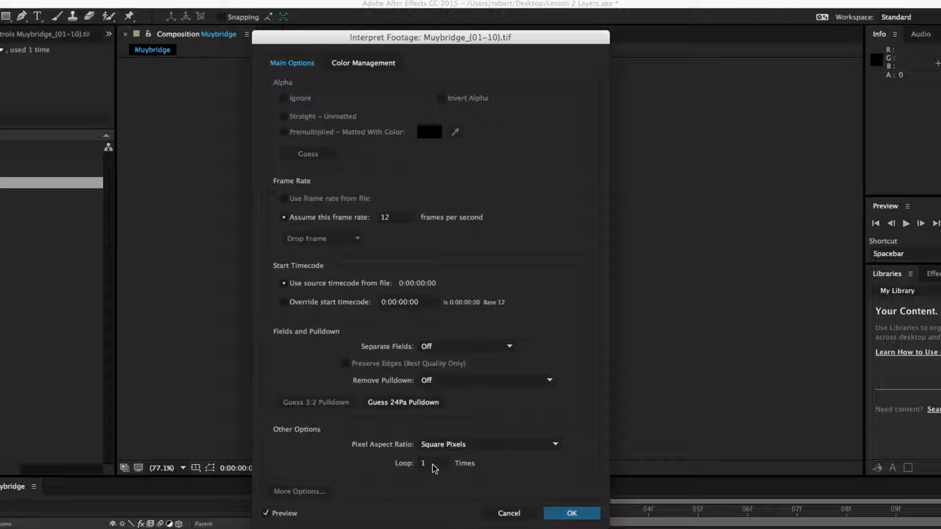
left_click(431, 465)
type("2")
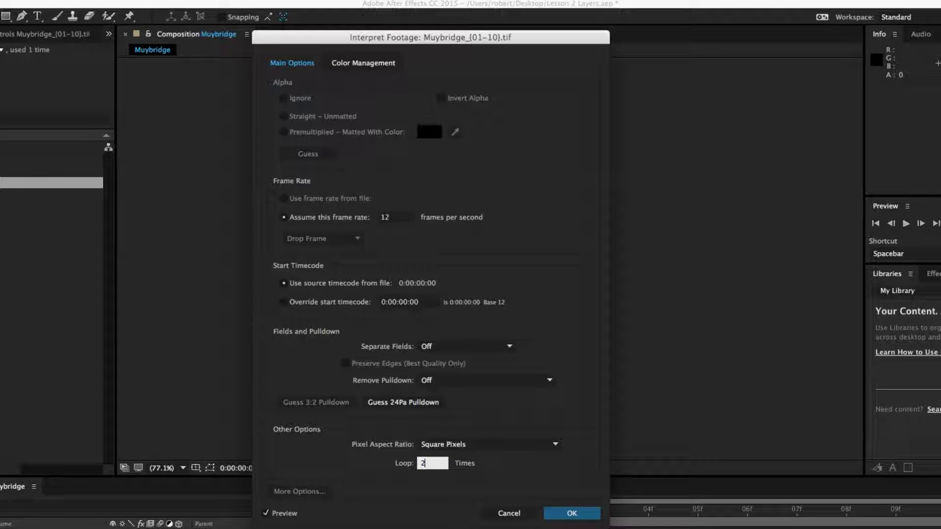
key("Return")
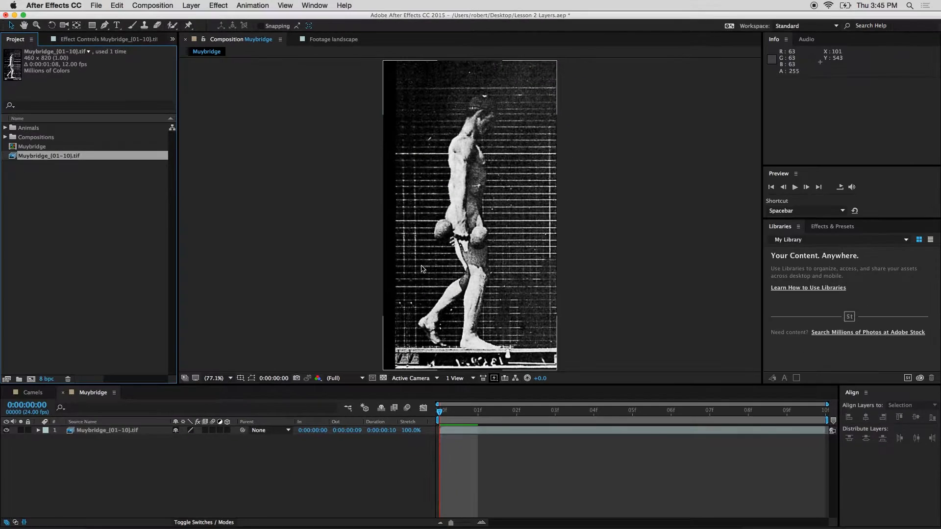
left_click(485, 448)
key("space")
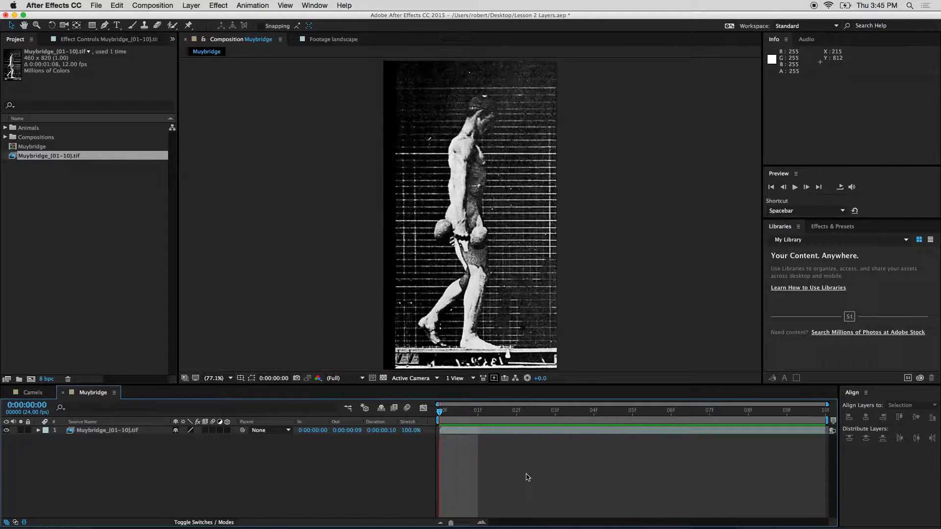
- Set the Muybridge composition's duration to 0:00:01:10 and extend its footage layer to a duration of 0:00:01:08
right_click(611, 475)
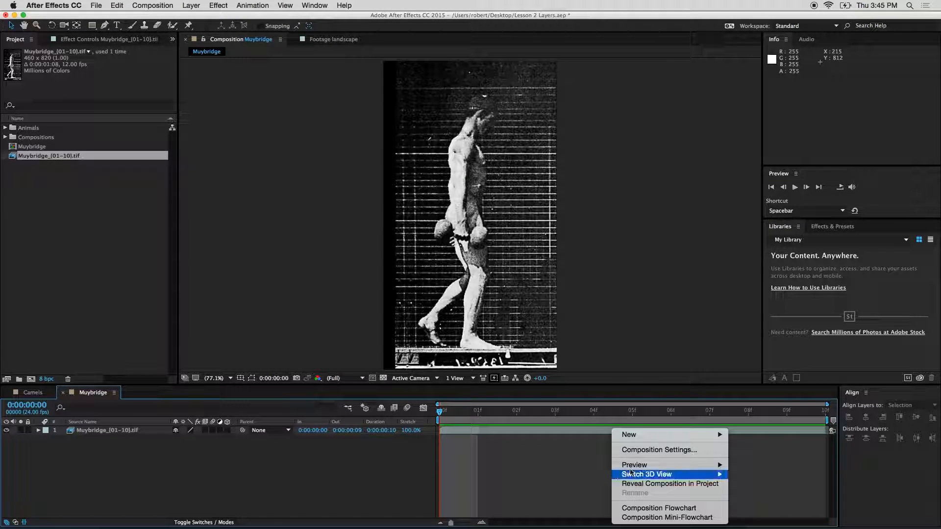
left_click(656, 449)
left_click(223, 267)
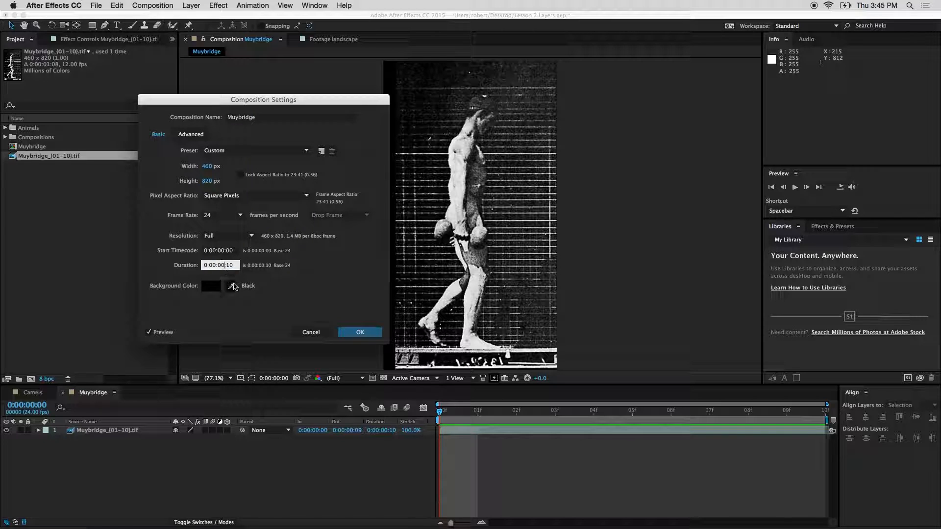
key("Return")
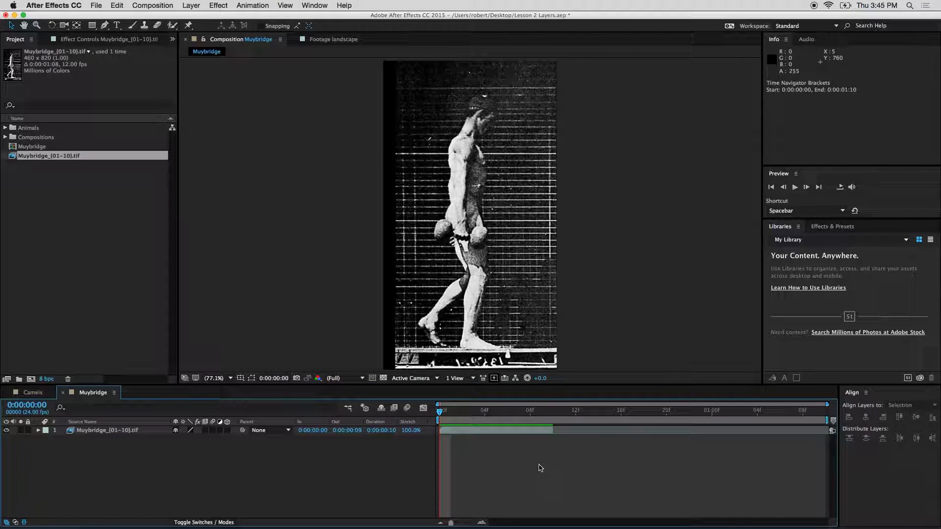
left_click_drag(553, 430, 802, 444)
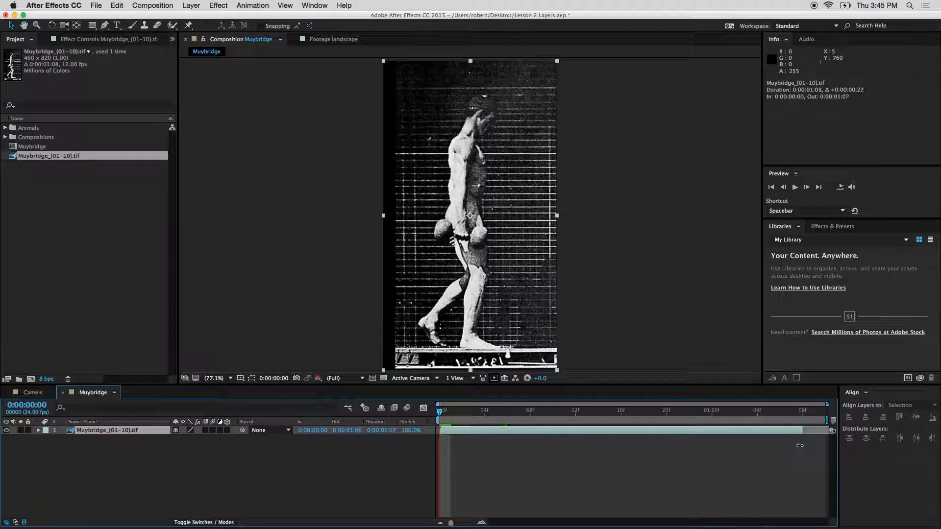
- Lengthen the Muybridge composition's duration to 0:00:05:10 and extend its footage layer to a duration of 0:00:01:16
right_click(600, 447)
left_click(633, 451)
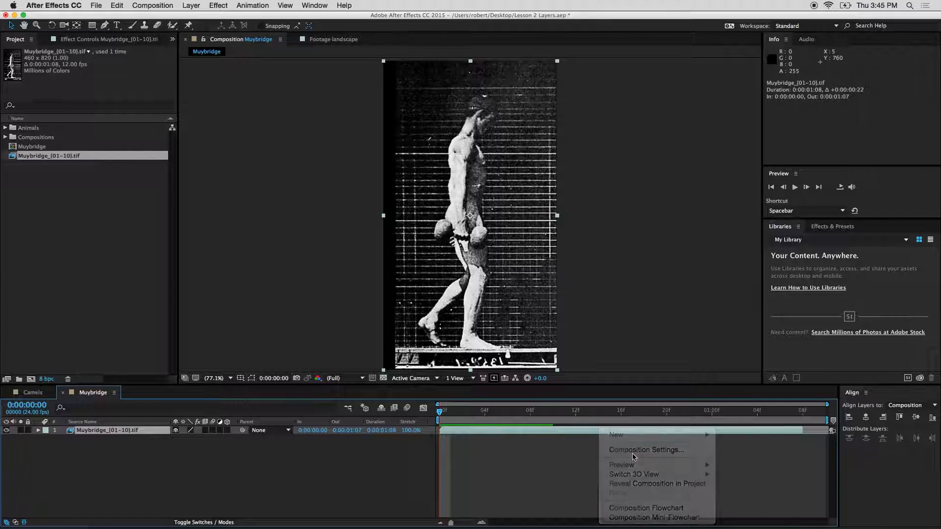
left_click(223, 265)
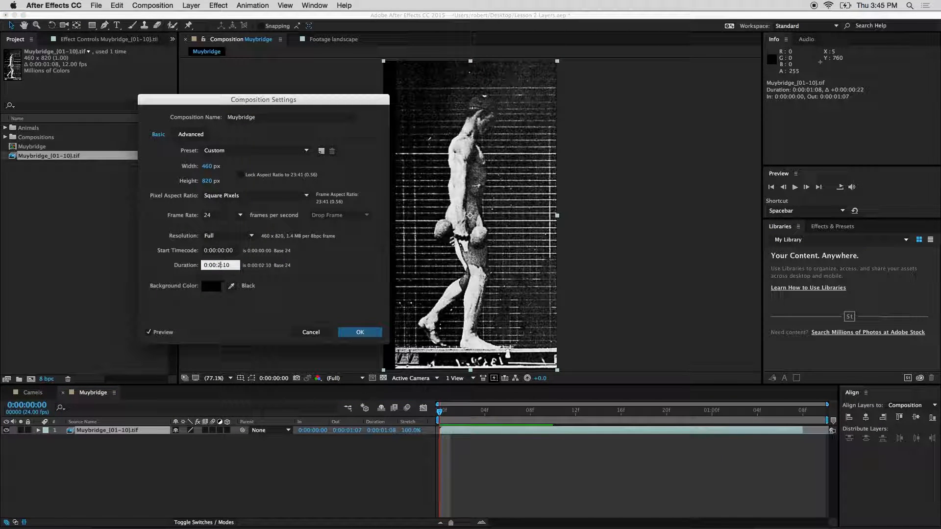
key("Return")
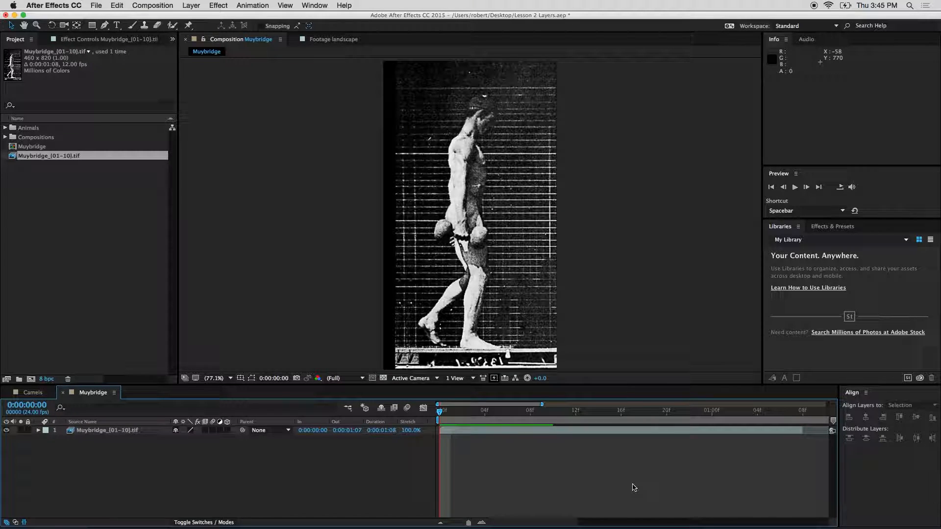
left_click(536, 429)
left_click_drag(535, 429, 557, 430)
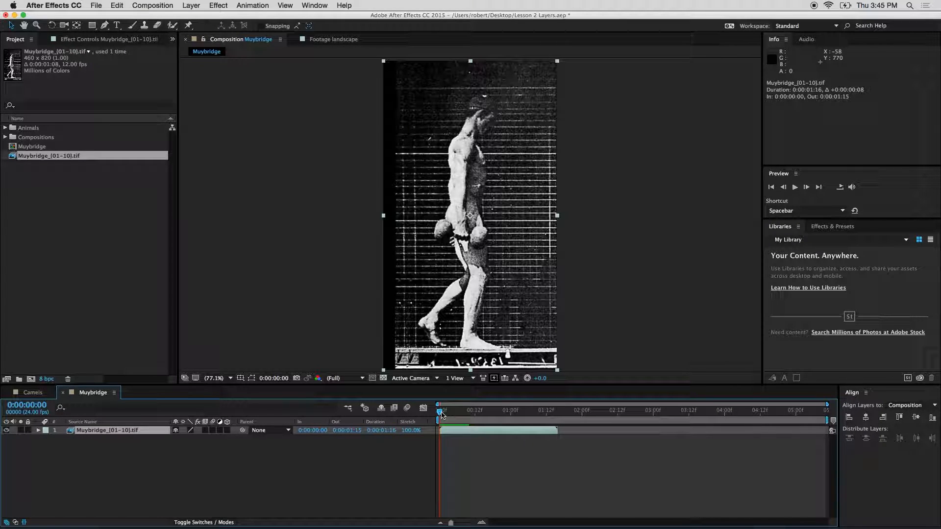
- Preview the Muybridge composition, returning to its first frame to replay the looped 12 fps walk
key("space")
key("space")
key("space")
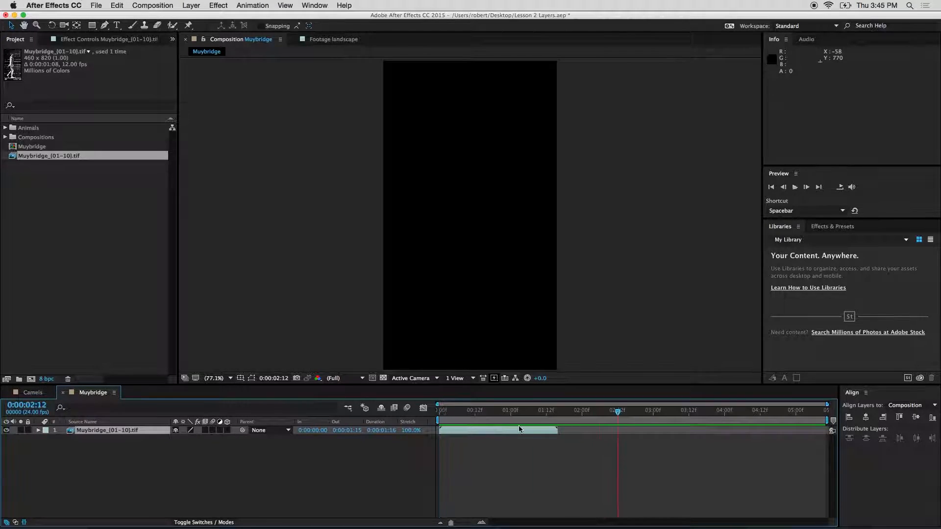
key("space")
left_click(404, 413)
key("space")
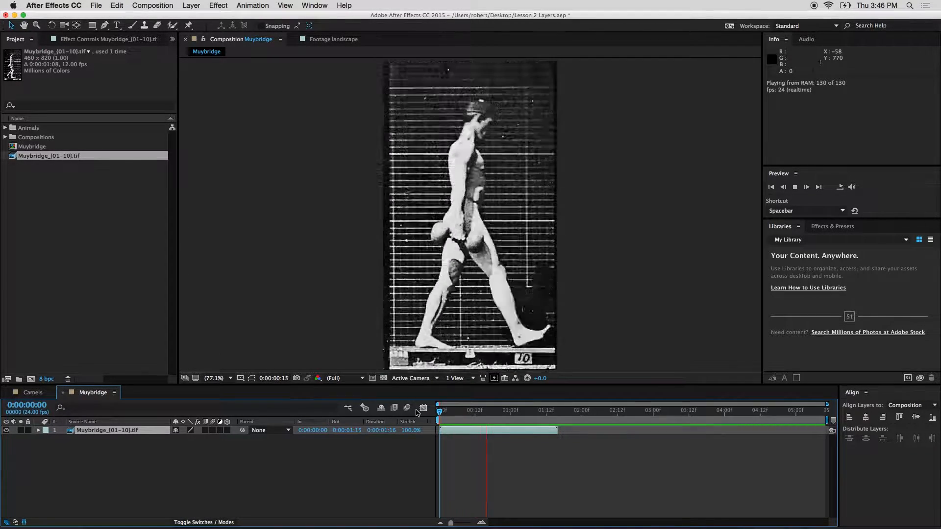
key("space")
- Scrub through the Camels composition for comparison and return to the Muybridge composition
left_click(32, 392)
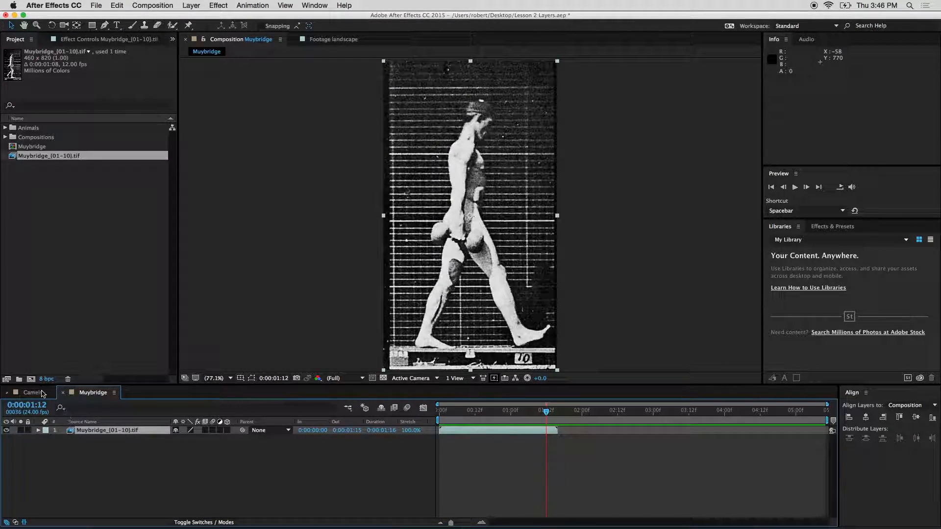
left_click(464, 418)
left_click_drag(463, 417, 677, 426)
left_click(96, 392)
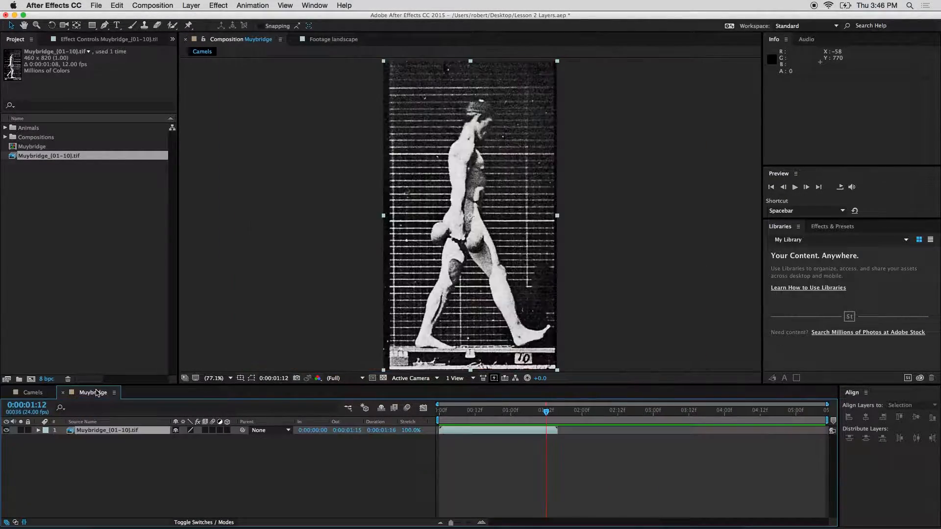
- Scrub and replay the Muybridge composition, and check the source sequence in the Footage viewer
left_click_drag(474, 418, 541, 414)
key("space")
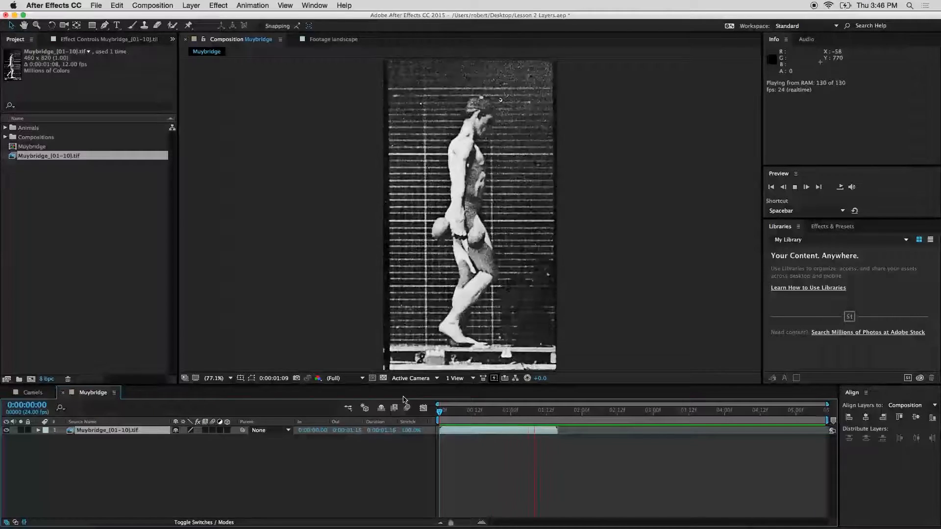
key("space")
left_click_drag(447, 413, 469, 419)
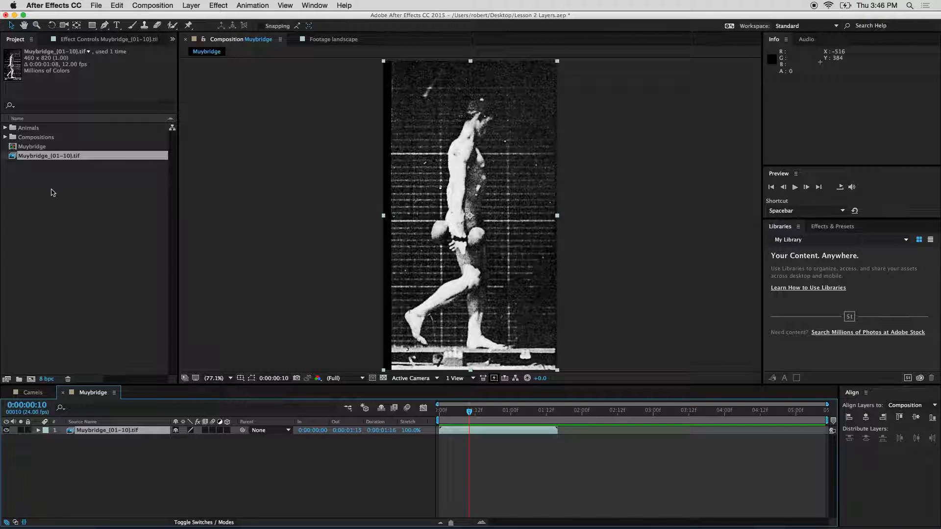
double_click(24, 157)
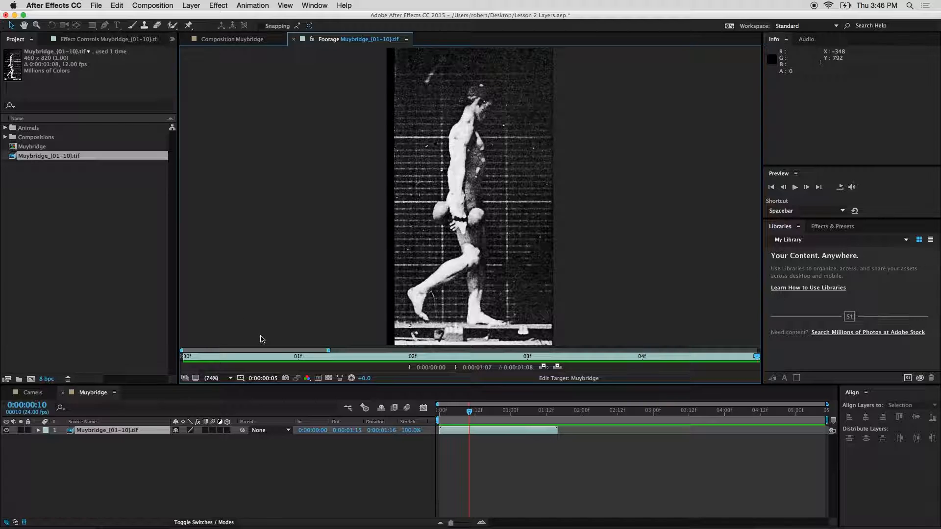
left_click(237, 40)
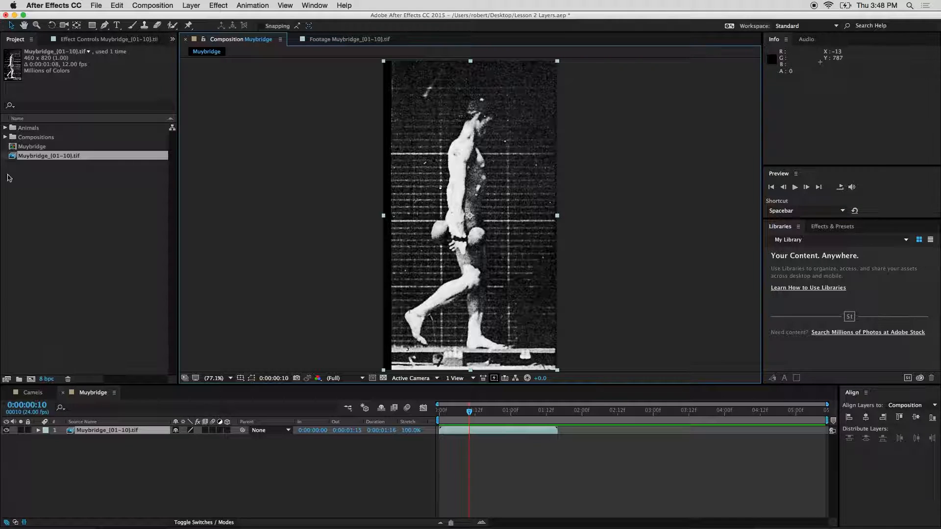
- Reinterpret the Muybridge sequence at 4 frames per second and extend its layer to a duration of 0:00:05:00
right_click(34, 159)
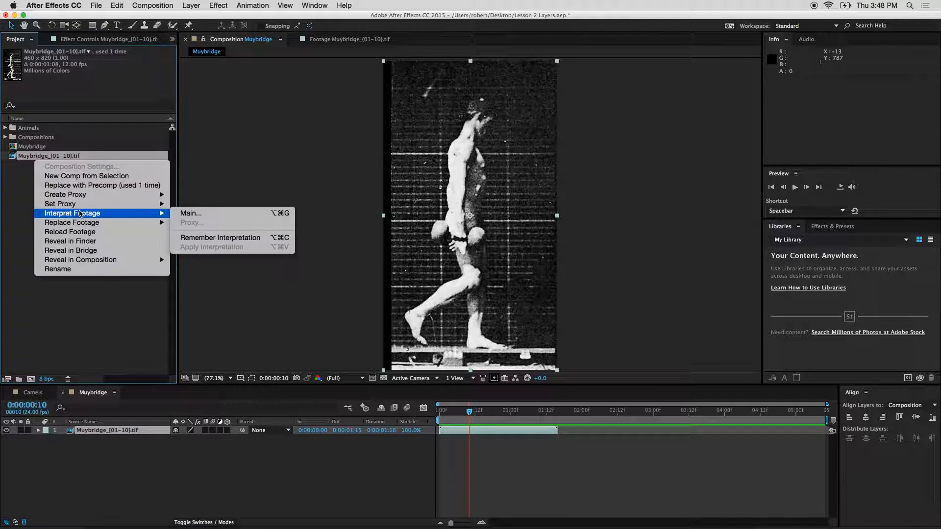
left_click(192, 213)
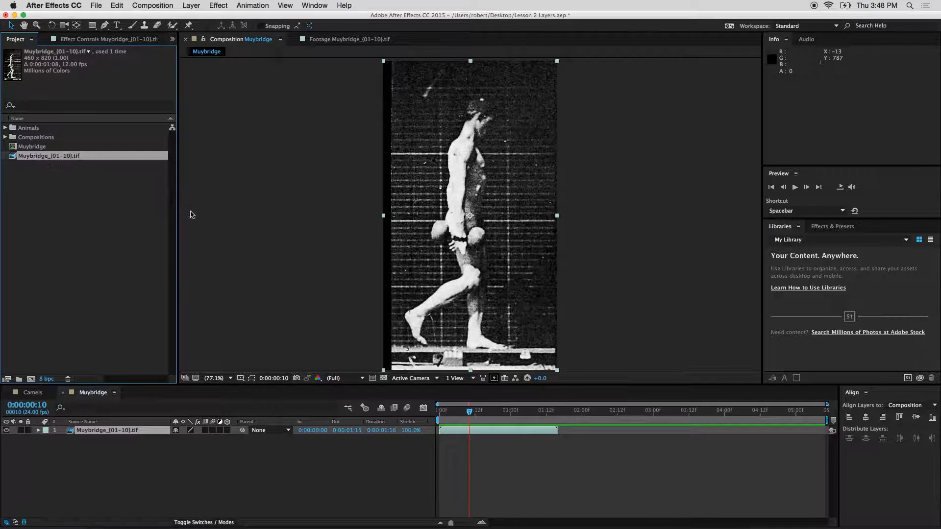
type("4")
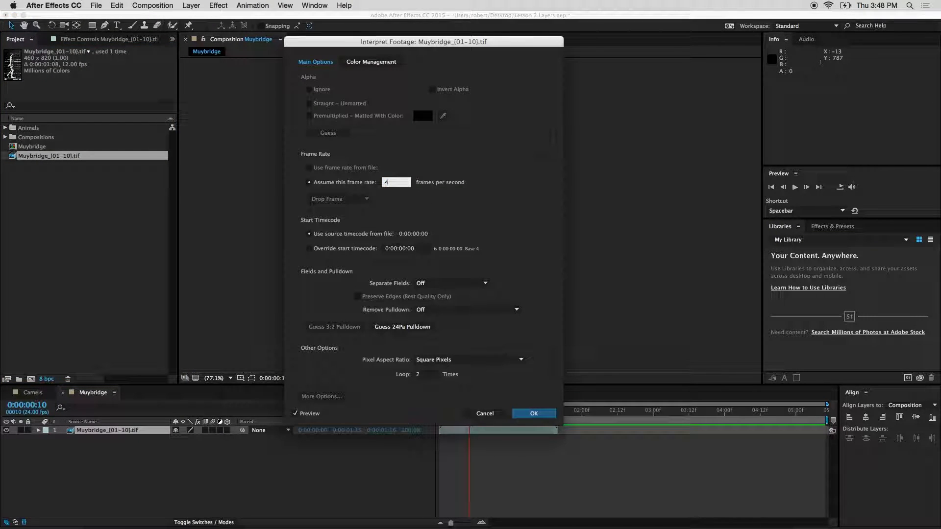
key("Return")
left_click_drag(557, 430, 795, 430)
- Play the Muybridge composition from its first frame to review the 4 fps walking animation
left_click_drag(469, 414, 440, 414)
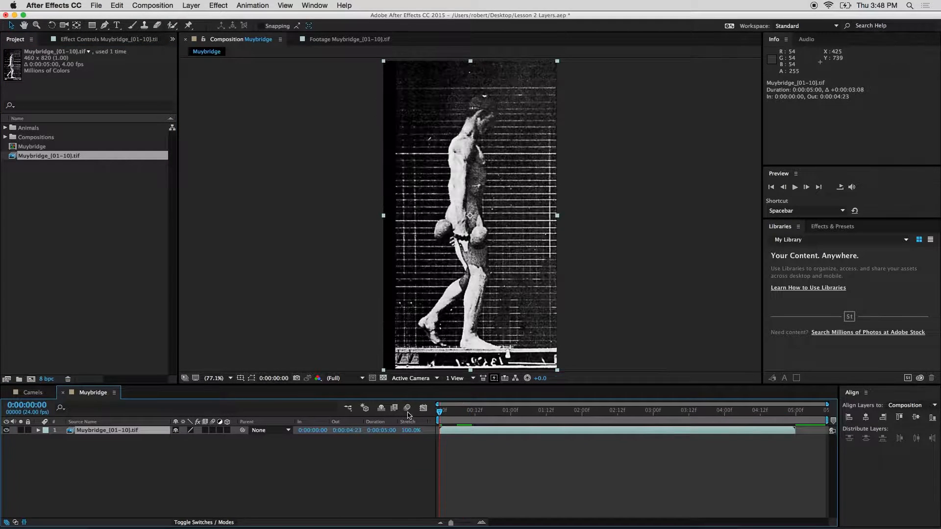
key("space")
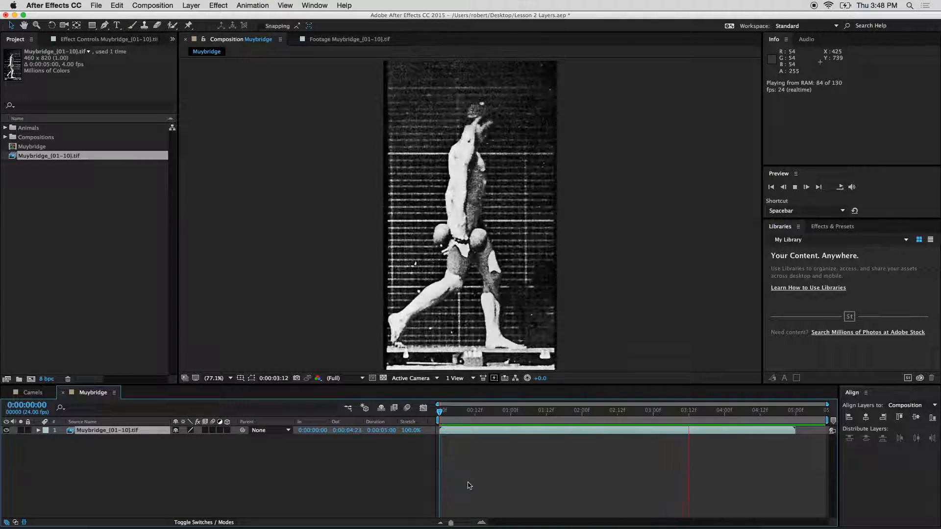
key("space")
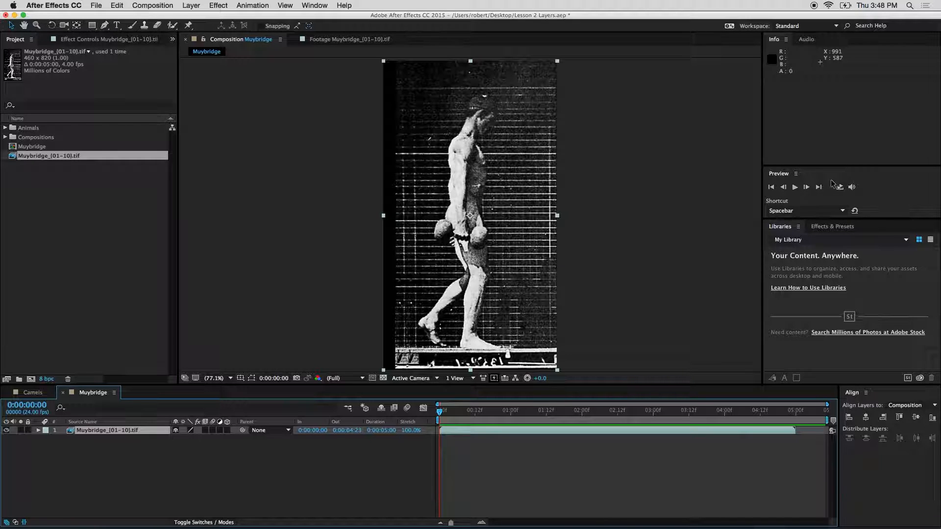
- Advance the Muybridge composition one frame at a time to 0:00:00:19 to examine how long each image holds
left_click(806, 188)
left_click(806, 187)
left_click(806, 187)
left_click(805, 187)
left_click(806, 188)
left_click(806, 188)
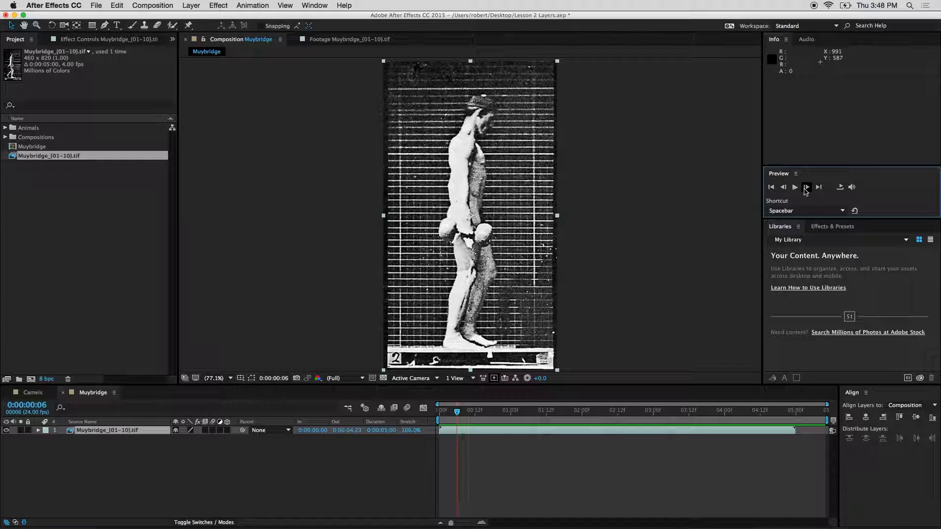
left_click(806, 188)
left_click(806, 188)
left_click(806, 188)
left_click(806, 187)
left_click(806, 187)
left_click(806, 187)
left_click(806, 188)
left_click(806, 187)
left_click(806, 188)
left_click(806, 187)
left_click(806, 187)
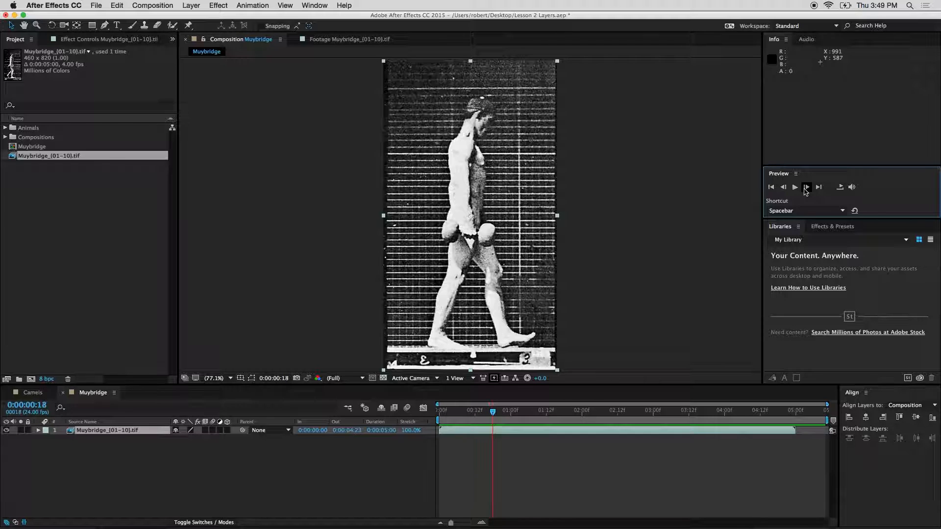
left_click(806, 188)
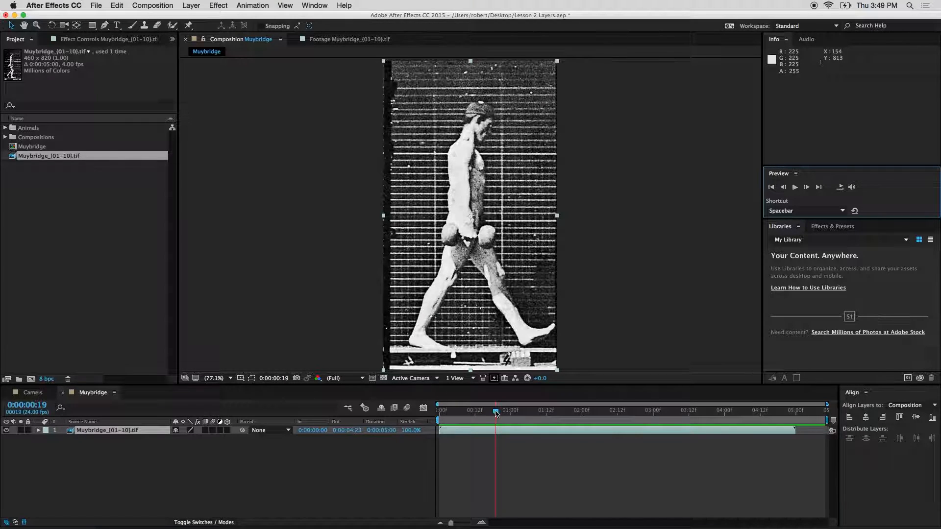
- Replay the Muybridge composition from its first frame to review the stepped motion, and return to the start
left_click_drag(492, 411, 360, 409)
key("space")
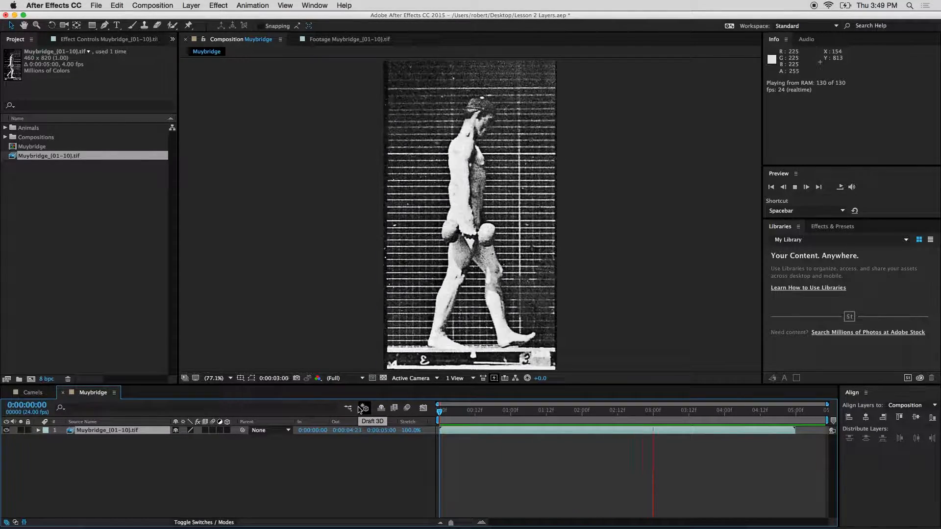
key("space")
left_click(602, 412)
key("Home")
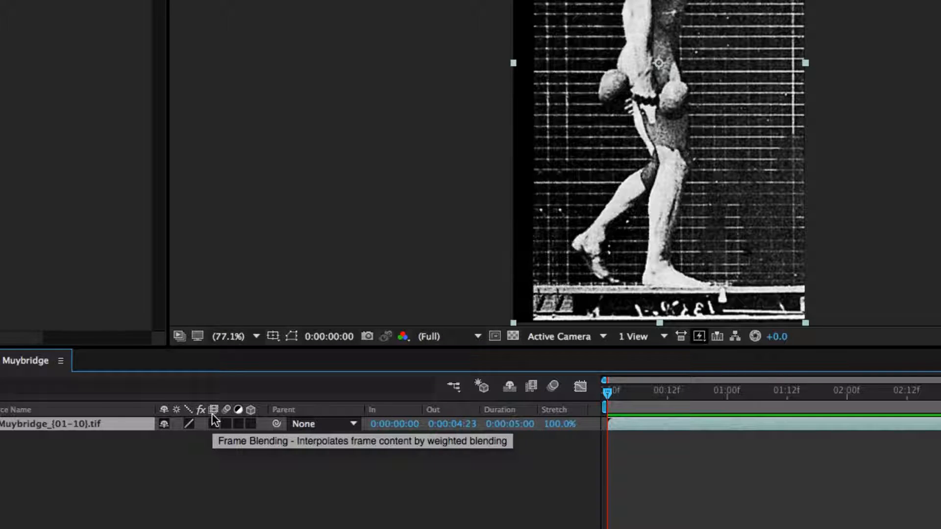
- Turn on Frame Mix blending for the Muybridge layer only, preview the composition, and return to the first frame
left_click(213, 425)
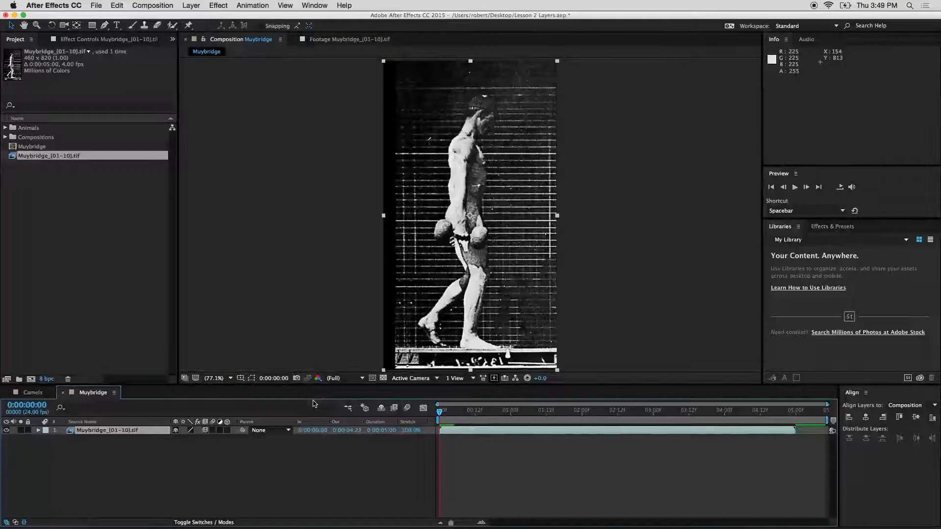
key("space")
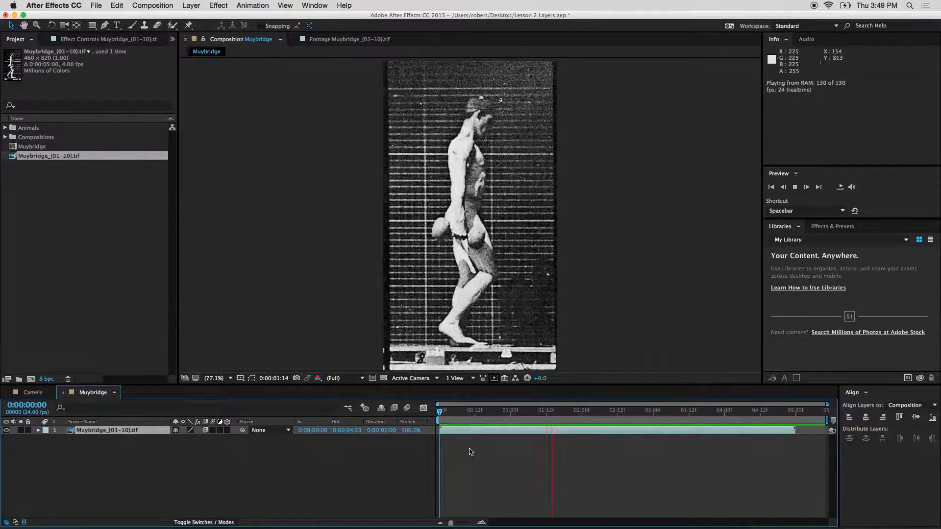
key("space")
left_click(516, 412)
left_click_drag(516, 412, 436, 412)
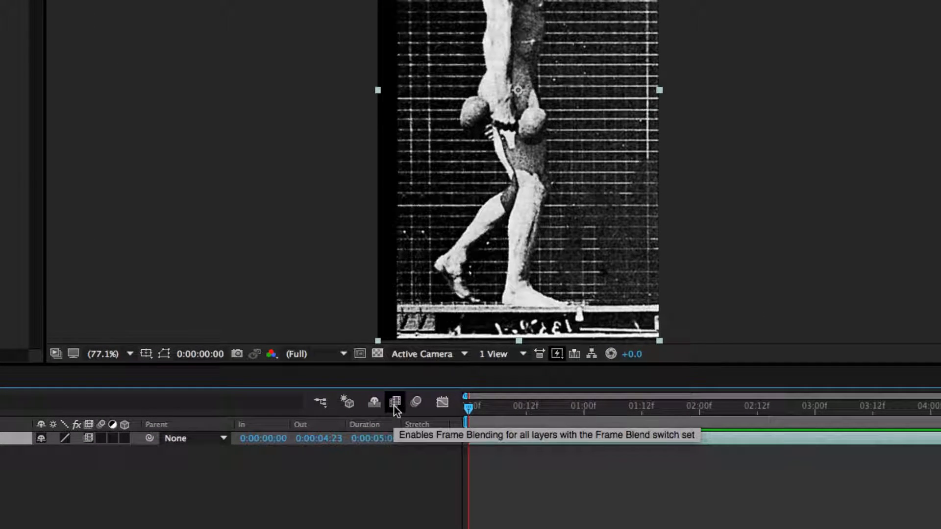
- Enable frame blending for the whole Muybridge composition and preview the blended walking motion from the first frame
left_click(393, 408)
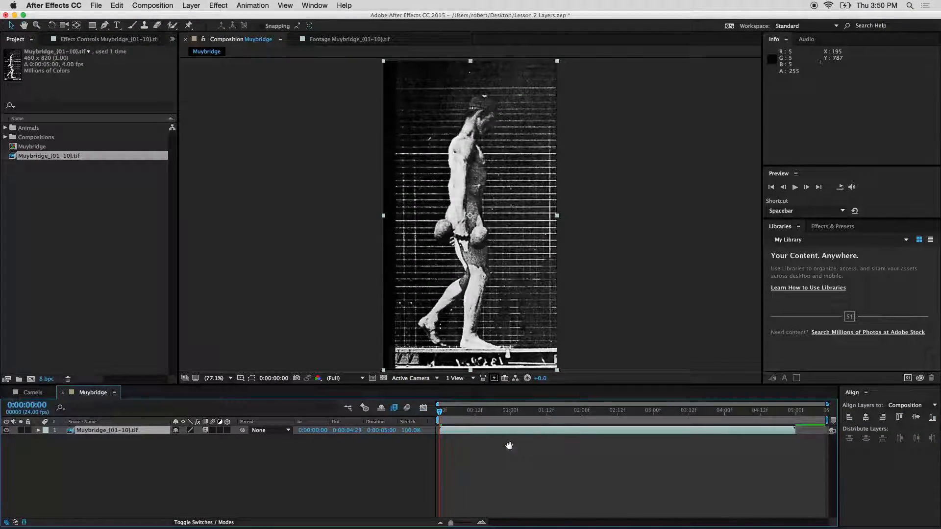
key("space")
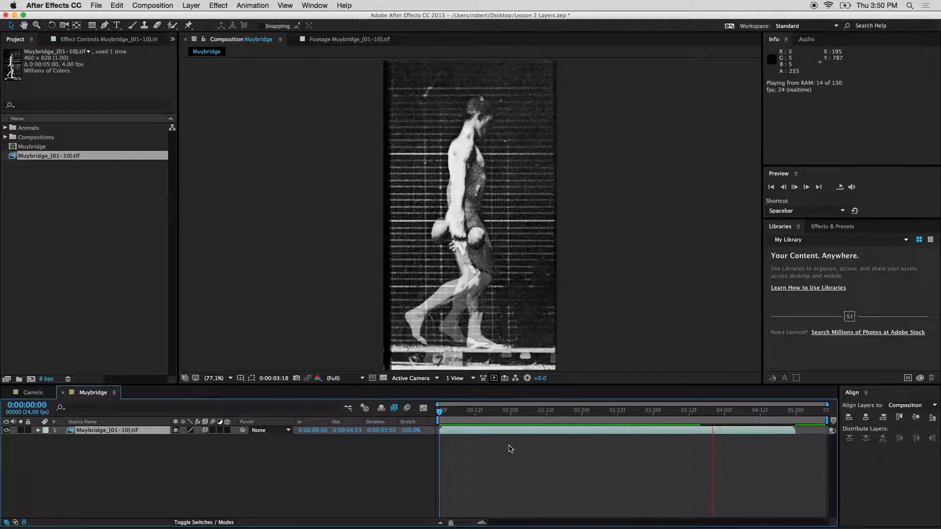
key("space")
key("space")
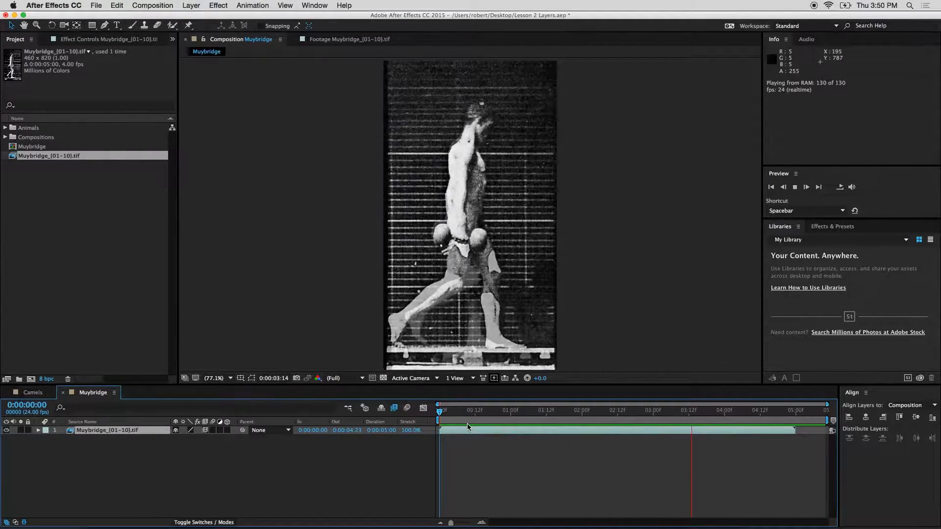
key("space")
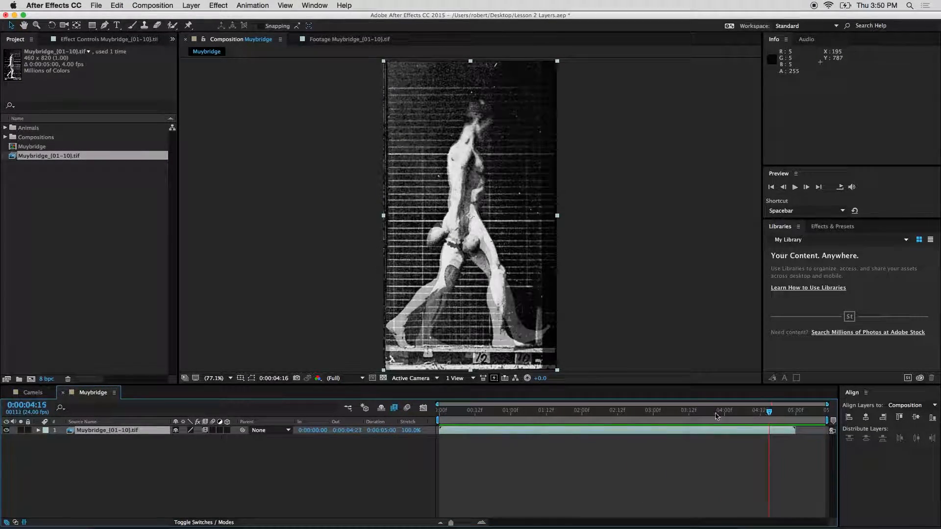
key("Home")
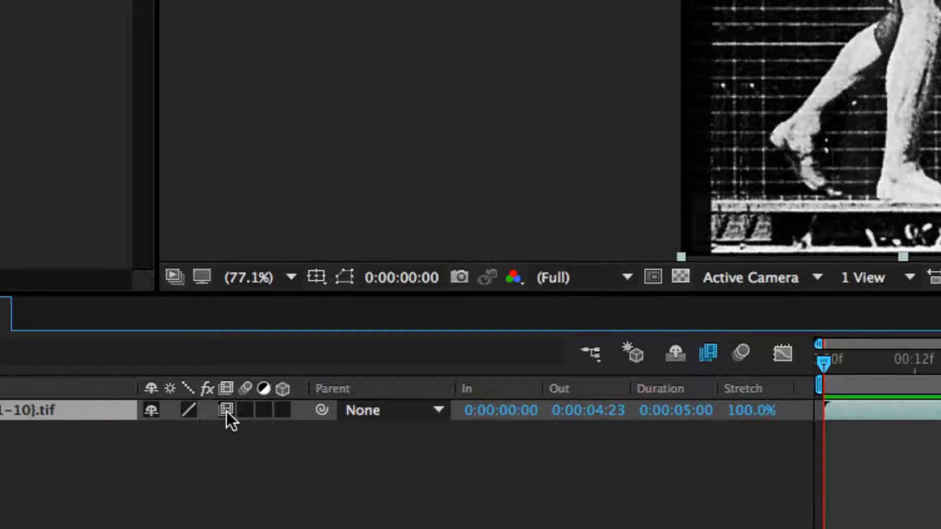
- Switch the Muybridge layer's frame blending from Frame Mix to Pixel Motion and preview the result
left_click(227, 410)
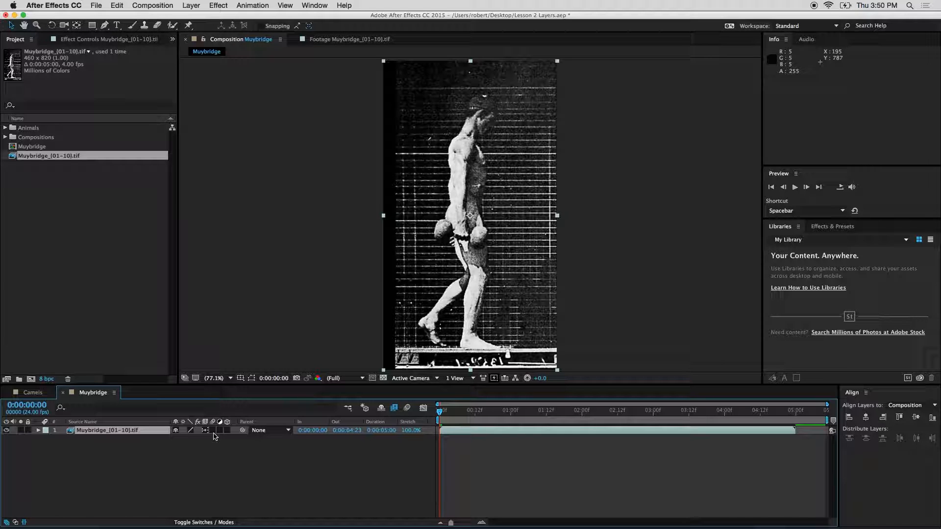
key("space")
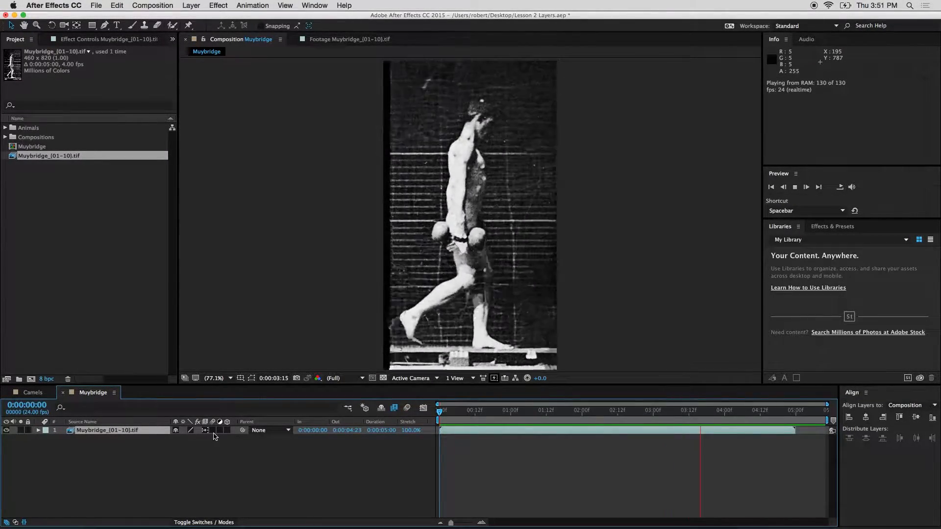
key("space")
key("space")
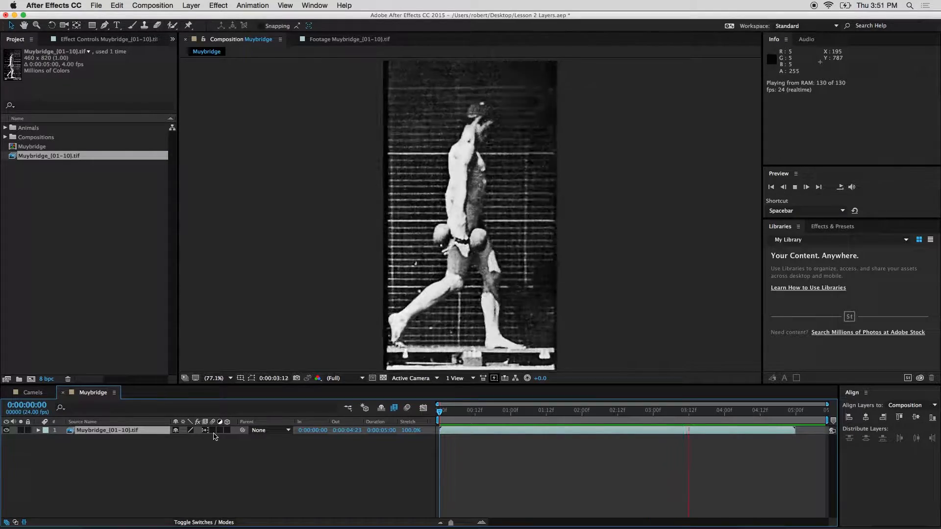
key("space")
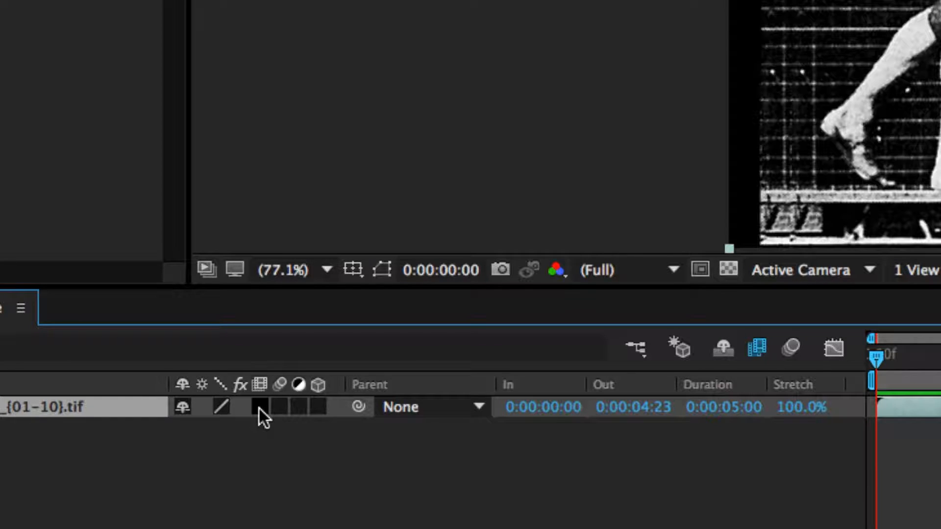
- Cycle the Muybridge layer's frame blending switch through its modes and leave it off
left_click(259, 408)
left_click(258, 407)
left_click(265, 410)
- Expand the Animals folder and preview the running in and running out clips in the Footage viewer
left_click(19, 171)
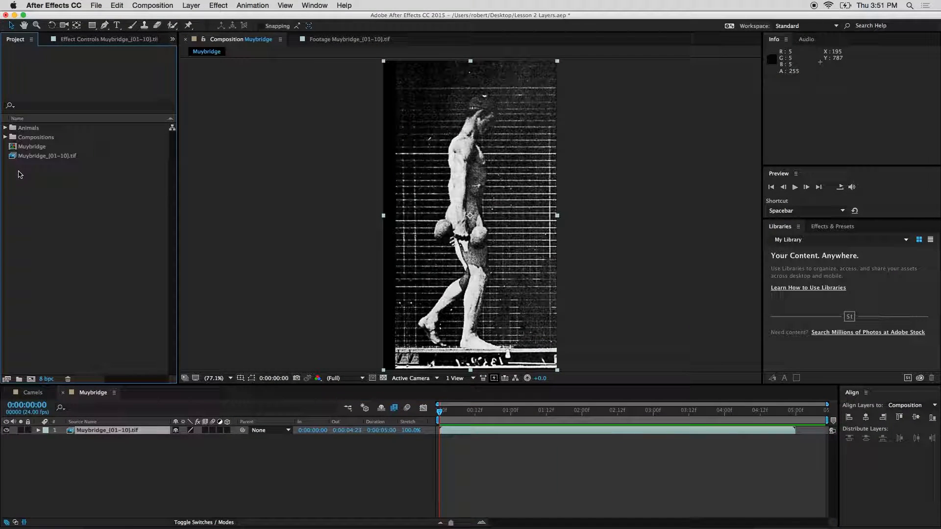
left_click(5, 128)
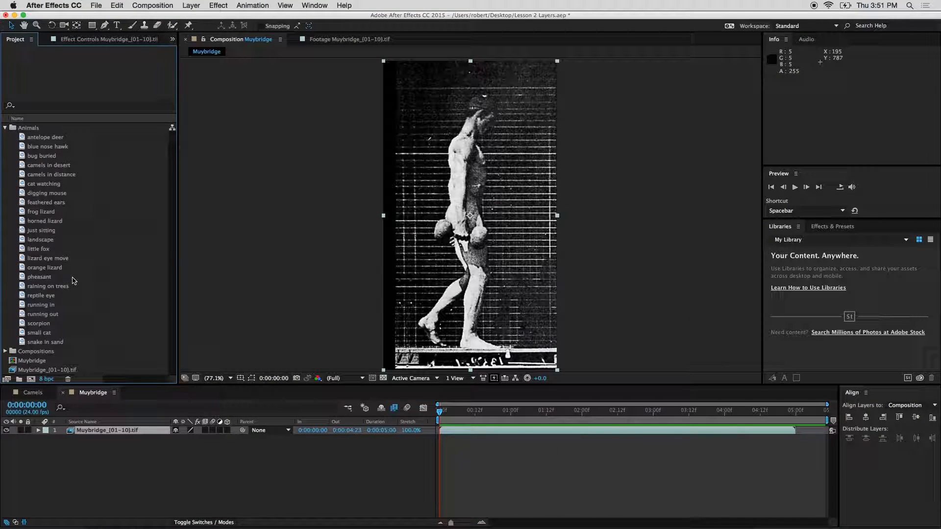
double_click(49, 305)
key("space")
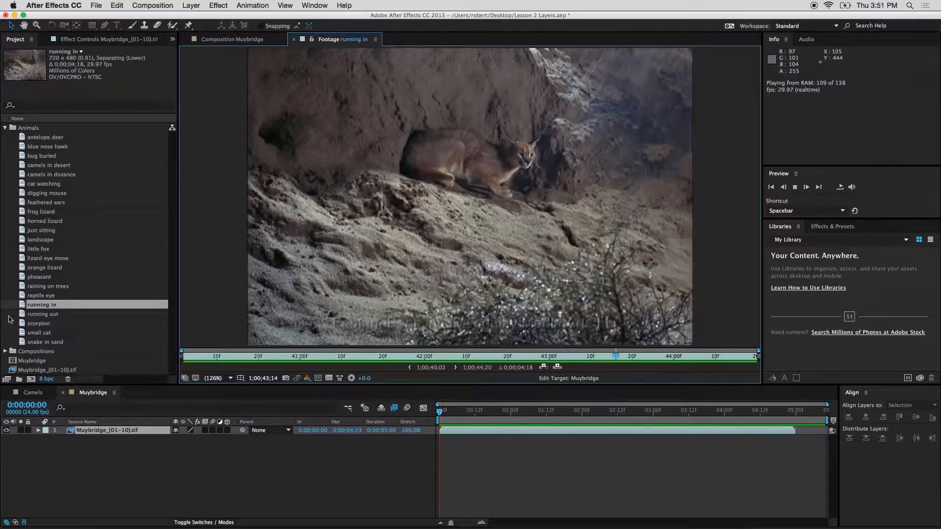
double_click(40, 316)
key("space")
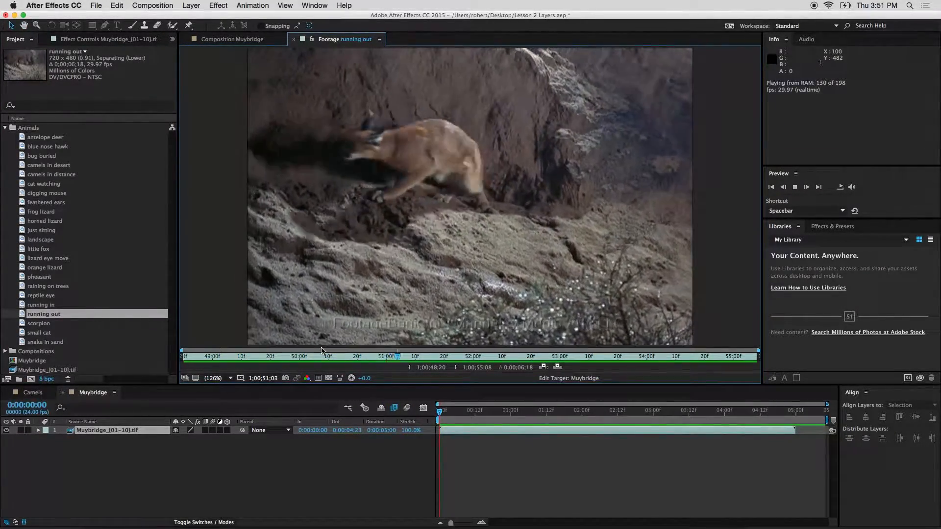
double_click(40, 305)
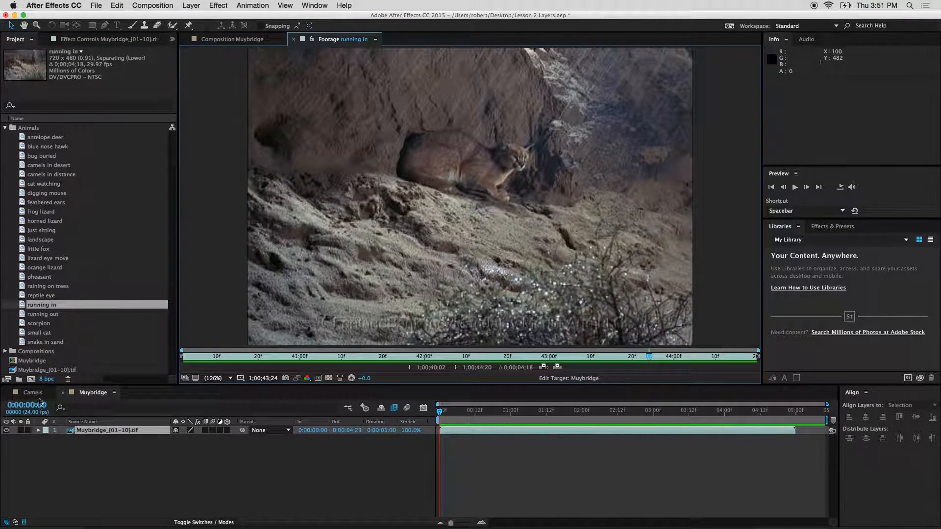
- Clear all layers from the Camels composition, add the running in clip as its only layer, and preview it
left_click(33, 392)
left_click_drag(168, 478, 83, 429)
key("Delete")
left_click_drag(43, 308, 124, 458)
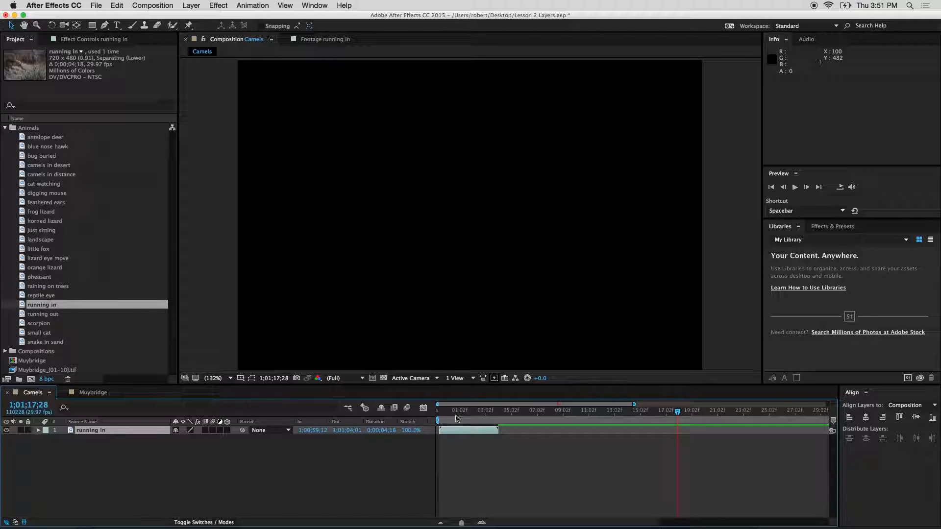
key("space")
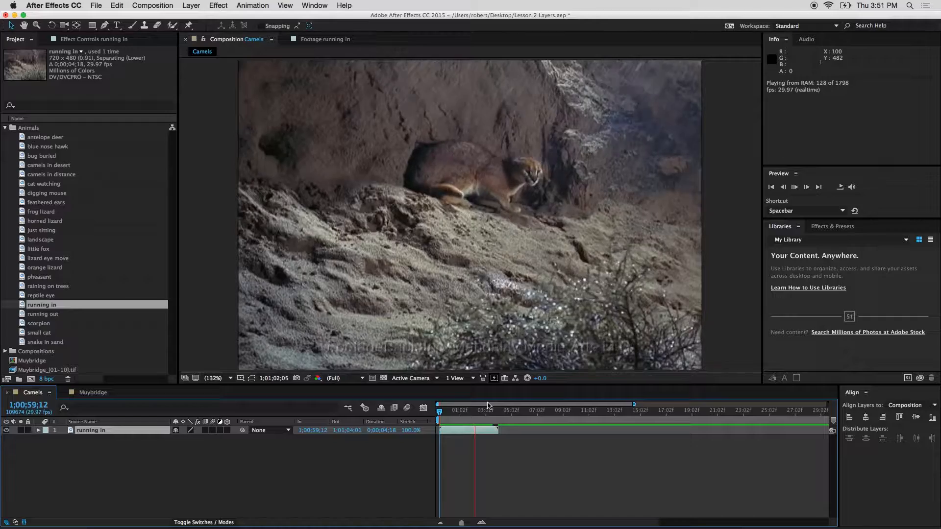
key("space")
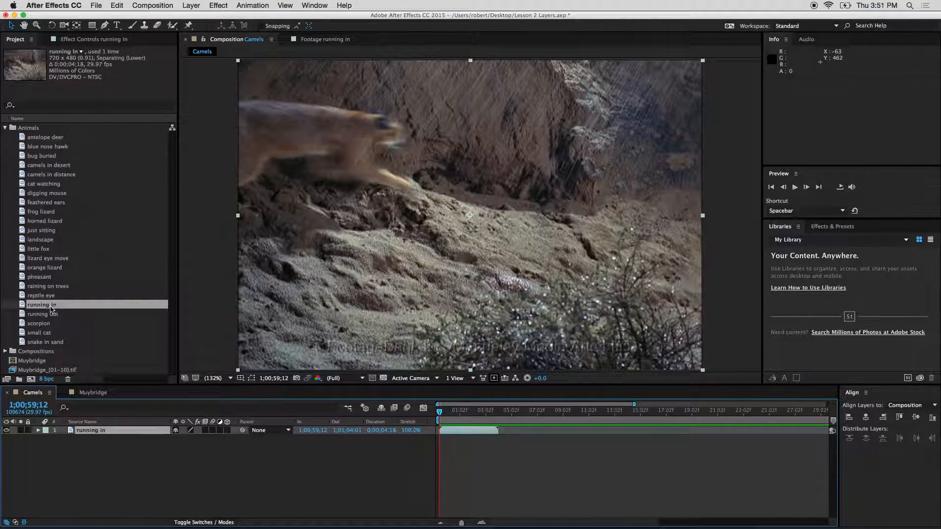
- Reinterpret the running in footage to conform to 5 frames per second
right_click(51, 308)
mouse_move(102, 362)
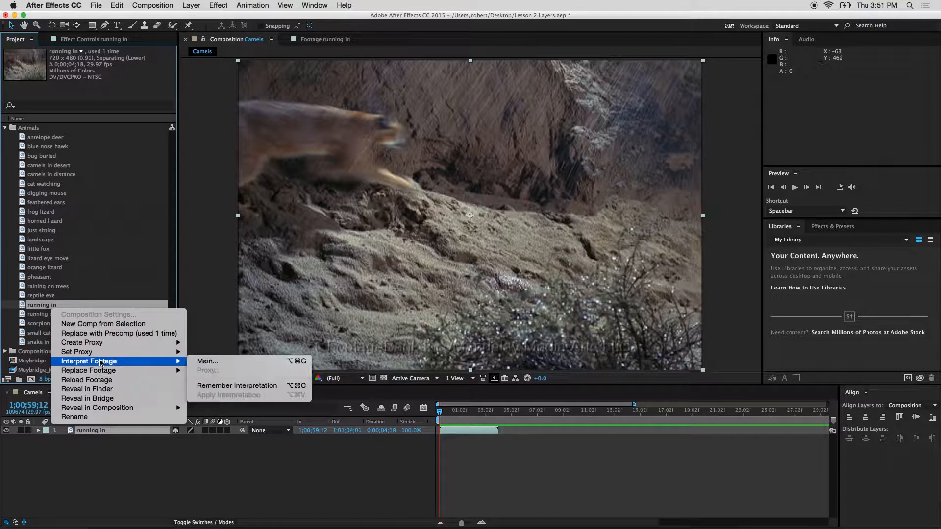
left_click(229, 365)
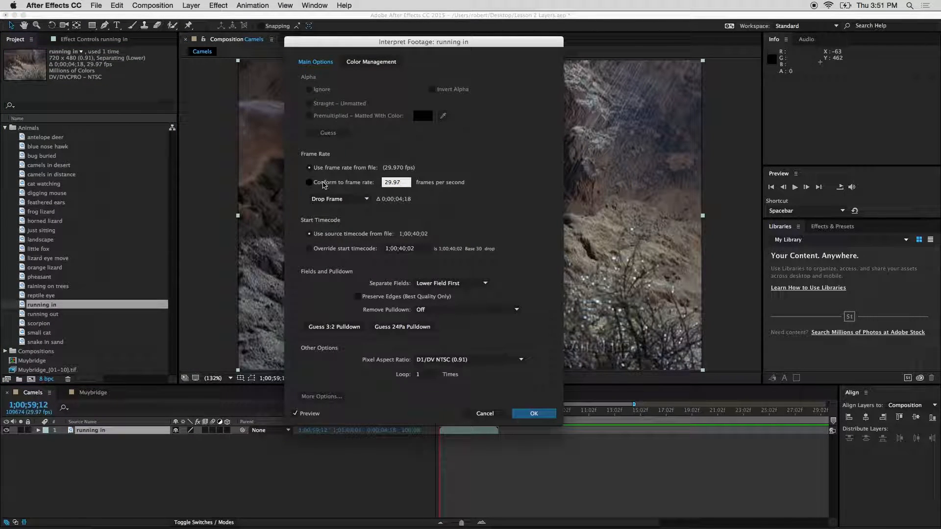
left_click(328, 184)
left_click(392, 182)
type("5")
key("Return")
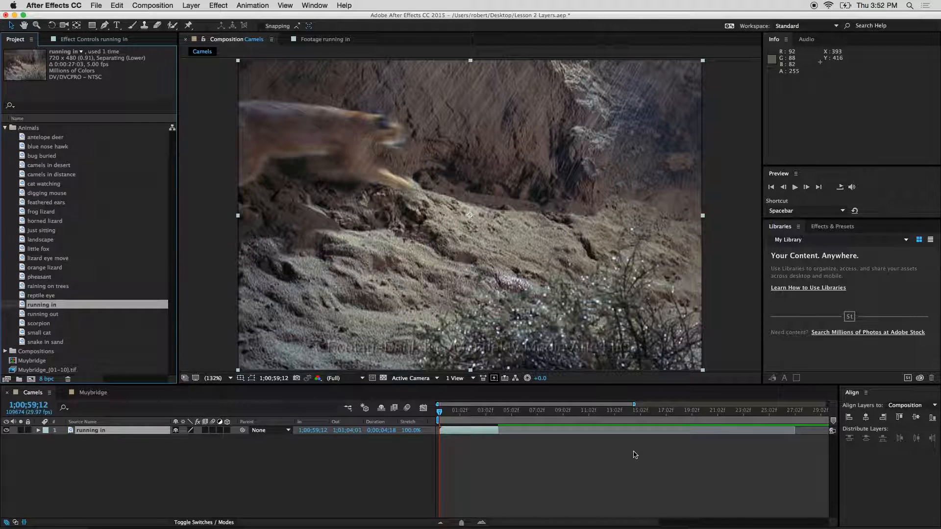
- Extend the running in layer in the Camels composition to a duration of 0;00;27;18 and preview the slowed clip
left_click_drag(510, 432, 838, 410)
scroll(653, 485, "left", 10)
key("super+z")
left_click_drag(469, 432, 616, 432)
key("space")
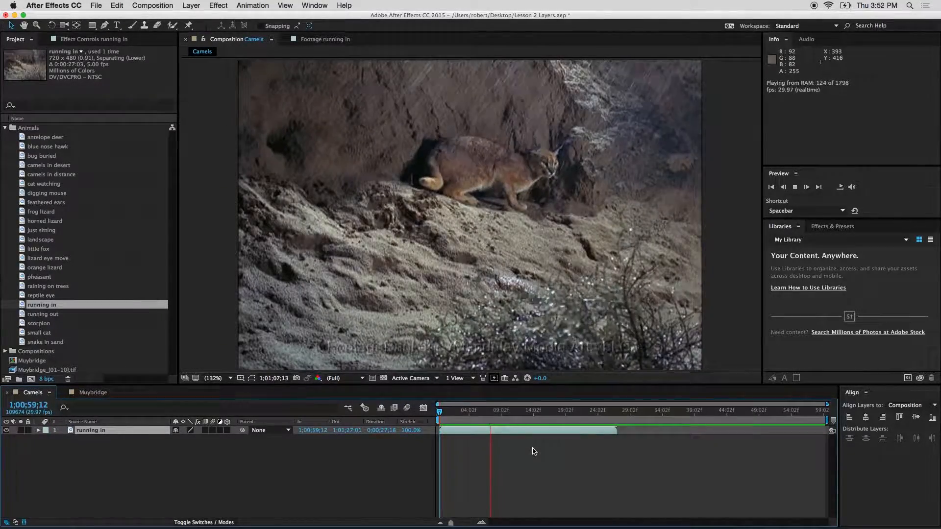
left_click(505, 414)
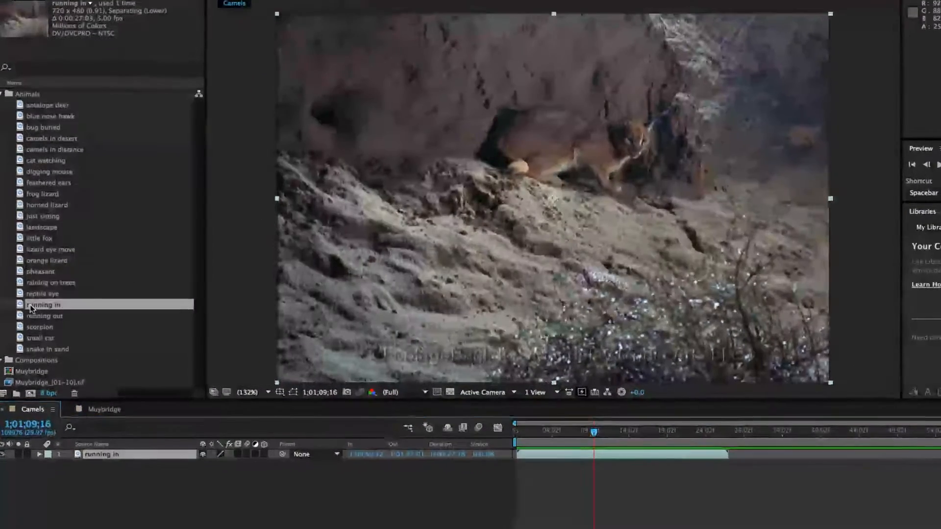
- Compare the running in footage's file frame rate with the conformed rate in its interpretation settings, keeping 5 frames per second
right_click(30, 305)
mouse_move(87, 361)
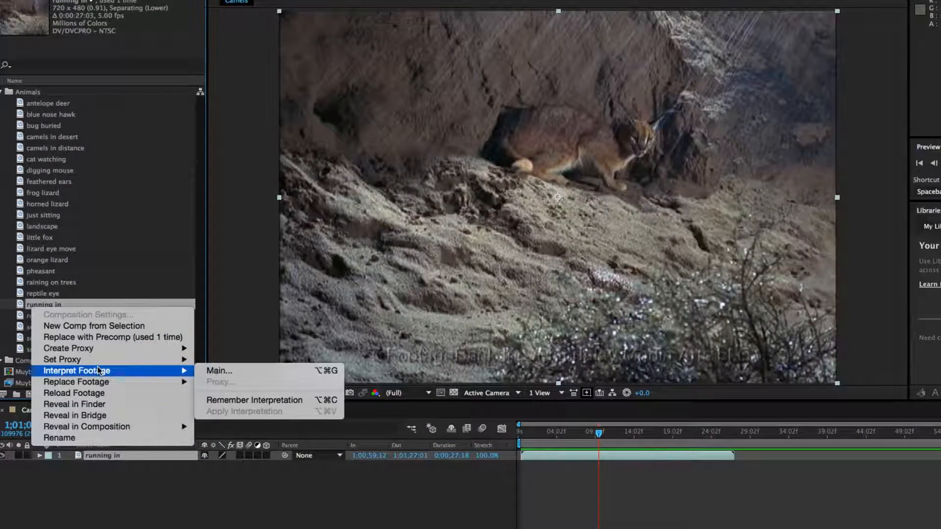
left_click(254, 372)
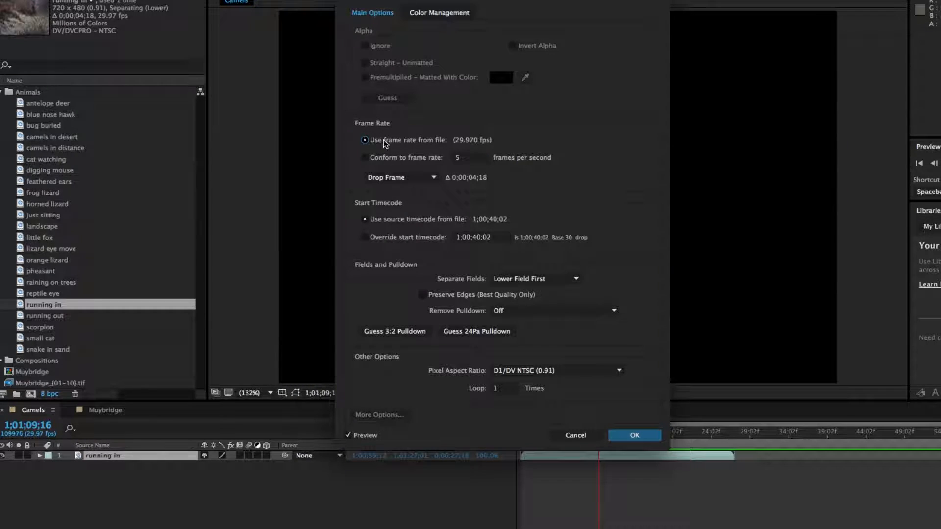
left_click(480, 160)
double_click(480, 160)
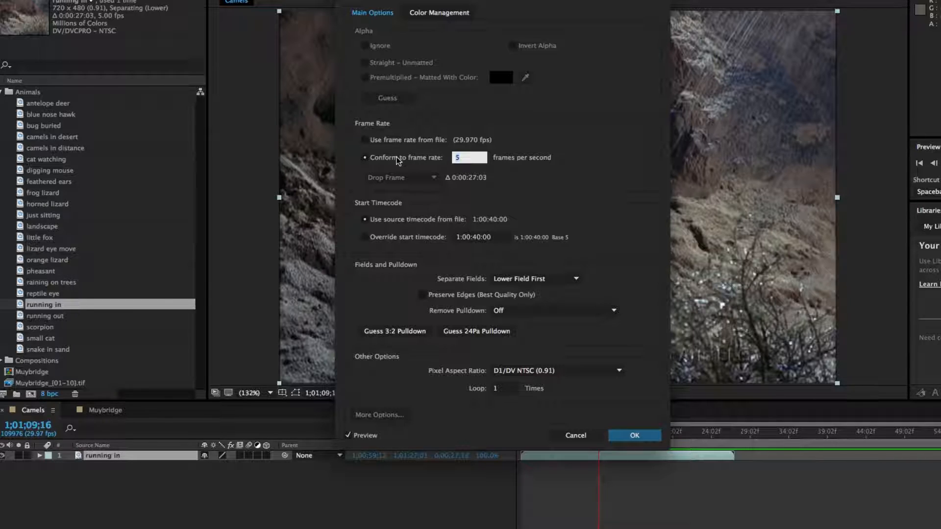
key("Return")
left_click(729, 521)
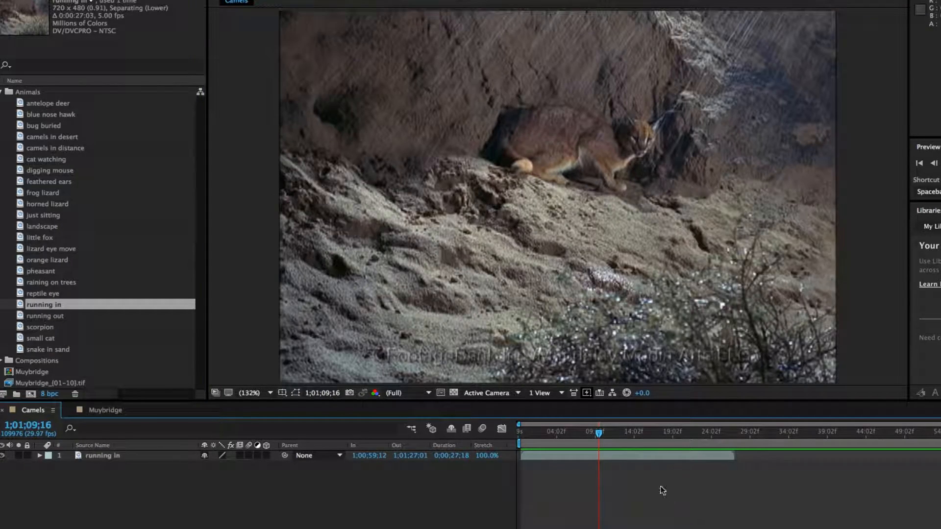
- Replay the Camels composition from its first frame to review the running in clip at 5 fps
left_click_drag(598, 435, 475, 430)
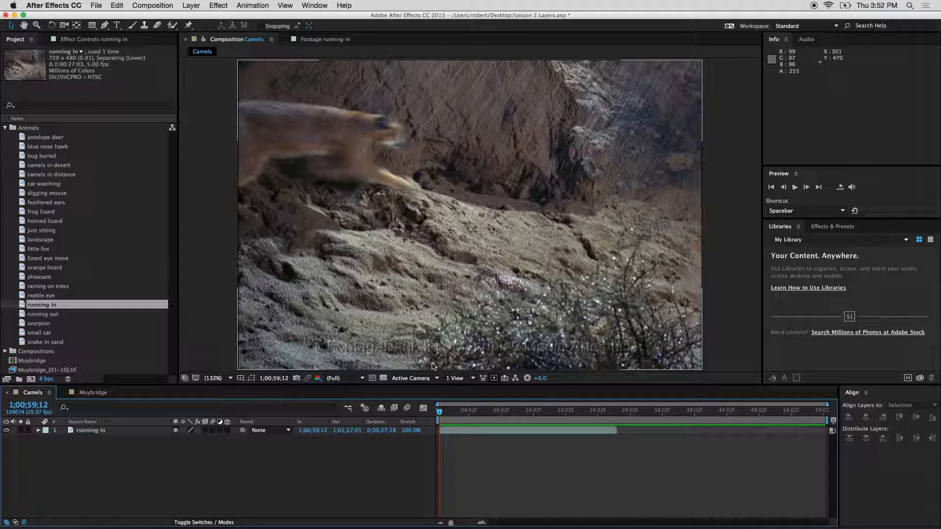
key("space")
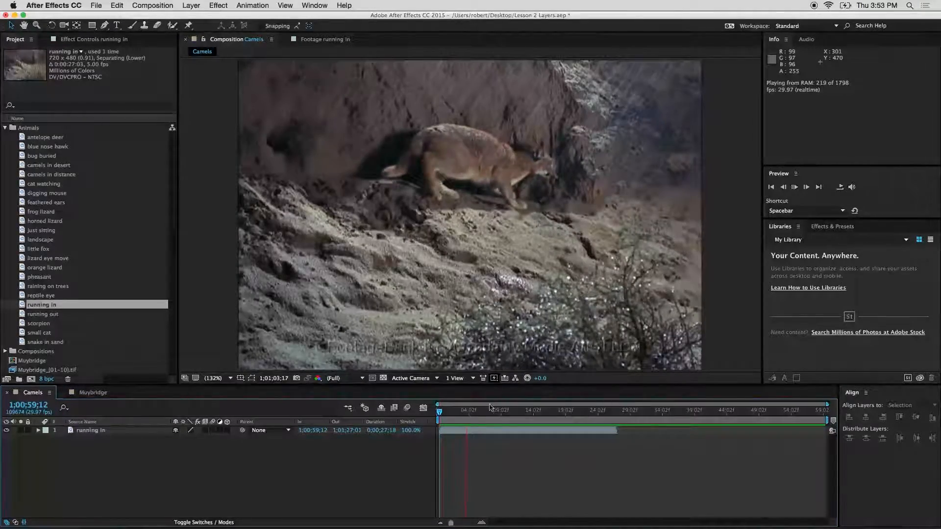
key("space")
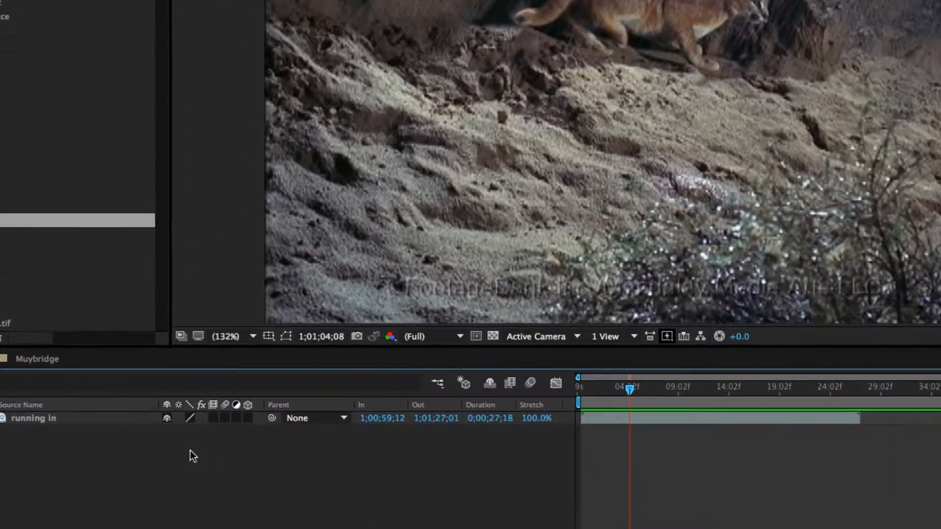
- Set the running in layer's frame blending to Pixel Motion
left_click(205, 430)
left_click(214, 418)
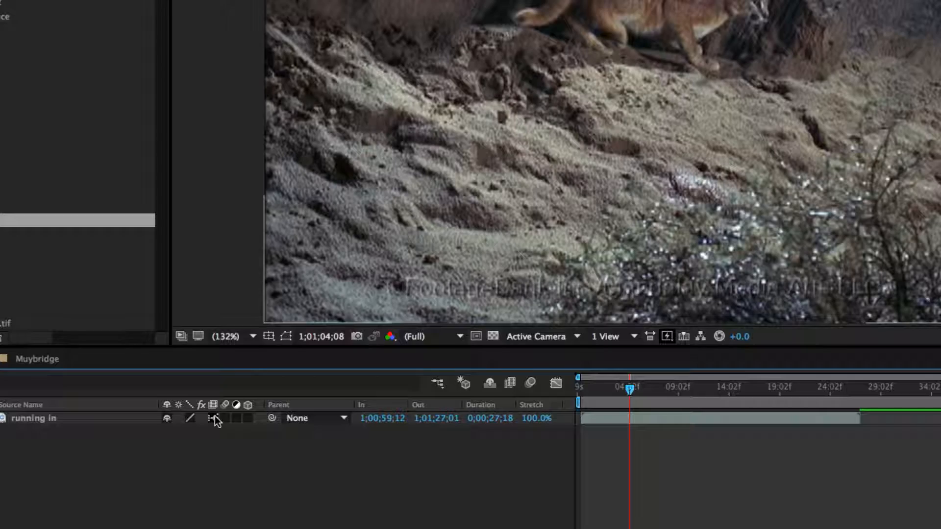
- Enable frame blending for the Camels composition and preview the running in clip with Pixel Motion applied
left_click(510, 383)
key("space")
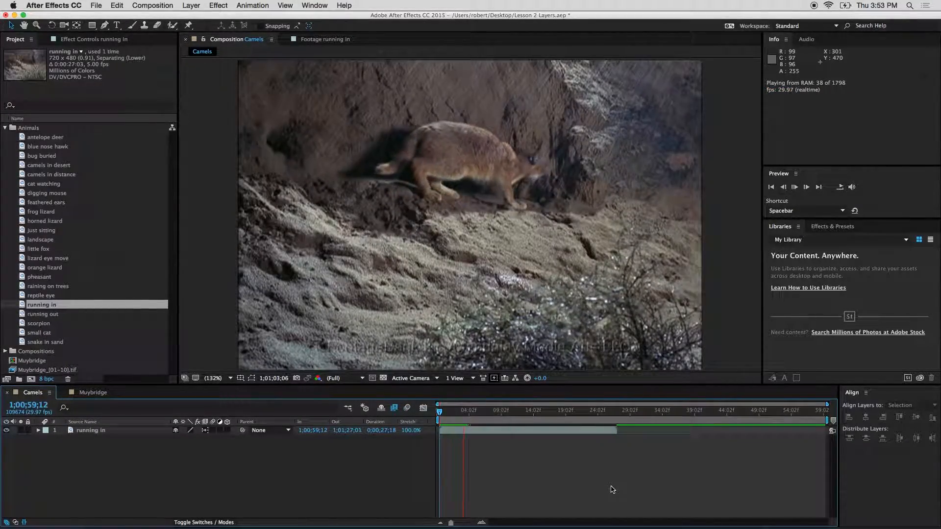
- Look through the Animals clips from frog lizard up to antelope deer and scrub the antelope deer footage for suitable motion
double_click(49, 211)
double_click(55, 203)
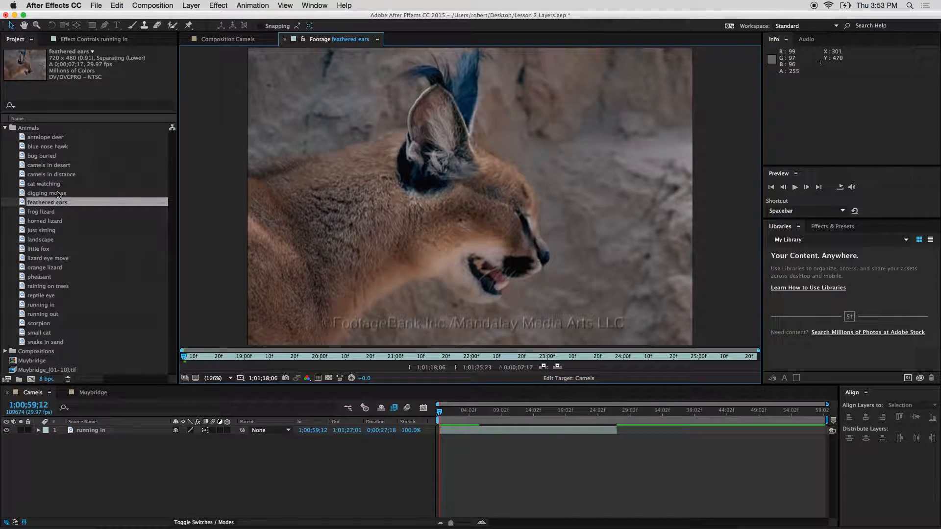
double_click(59, 193)
double_click(55, 185)
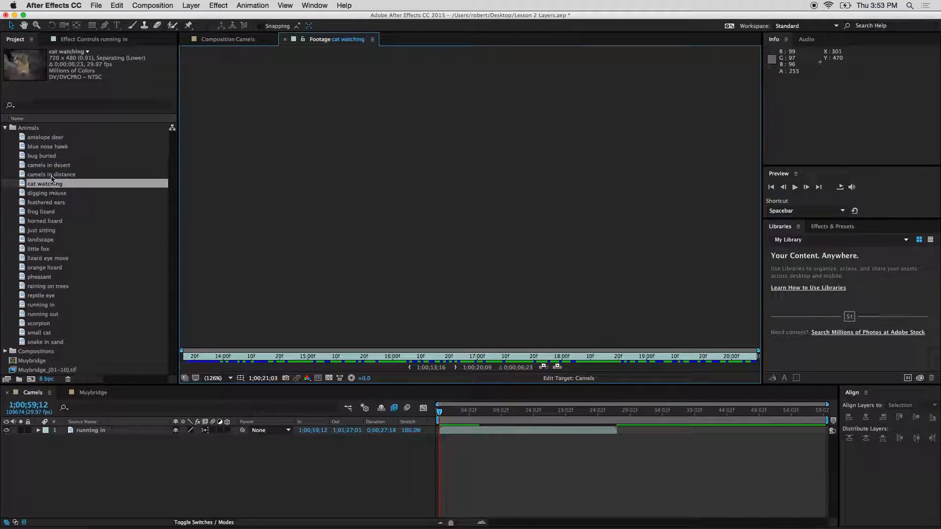
double_click(52, 175)
left_click(48, 156)
double_click(48, 157)
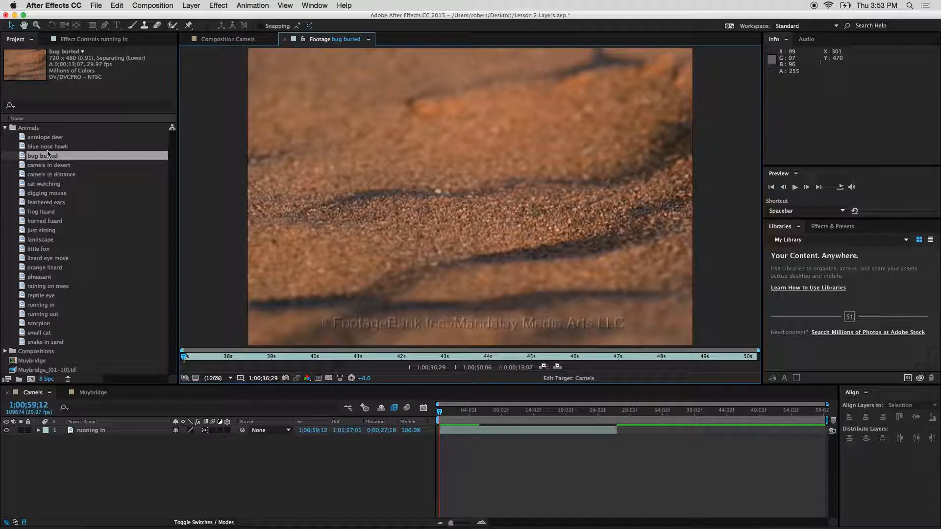
double_click(46, 138)
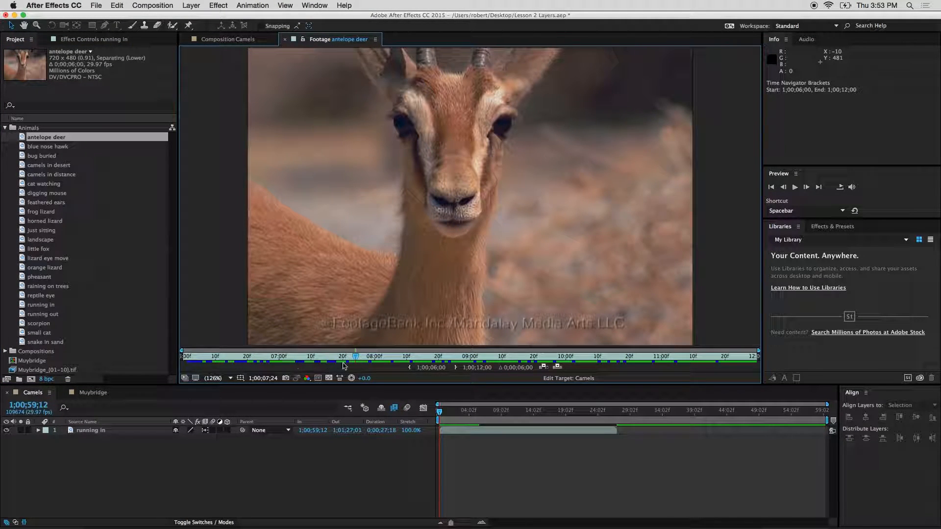
left_click_drag(354, 357, 746, 357)
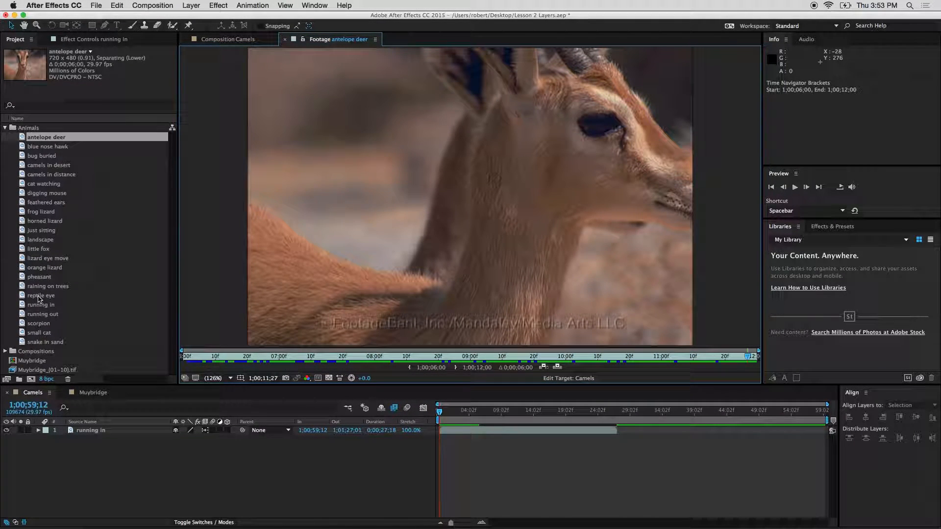
- Scrub through the scorpion footage and add it as a layer to the Camels composition
double_click(38, 324)
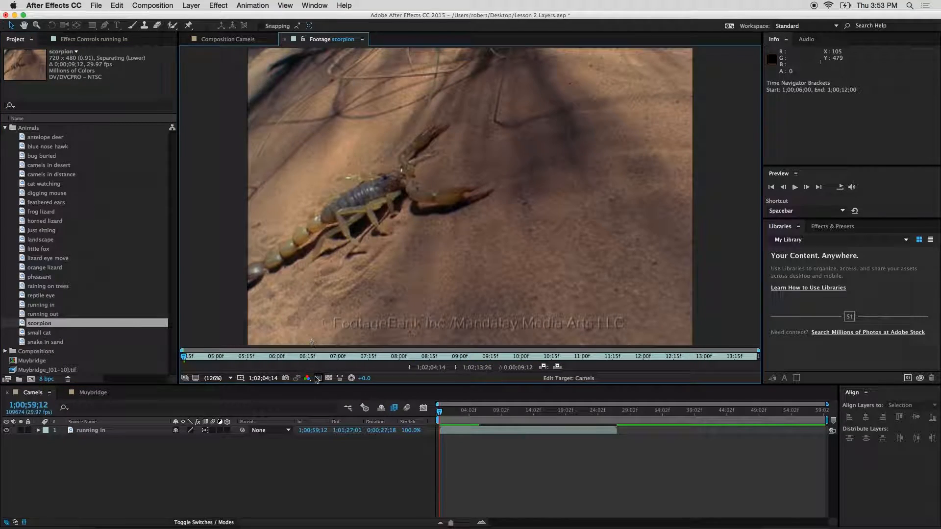
left_click_drag(184, 359, 759, 361)
key("super+slash")
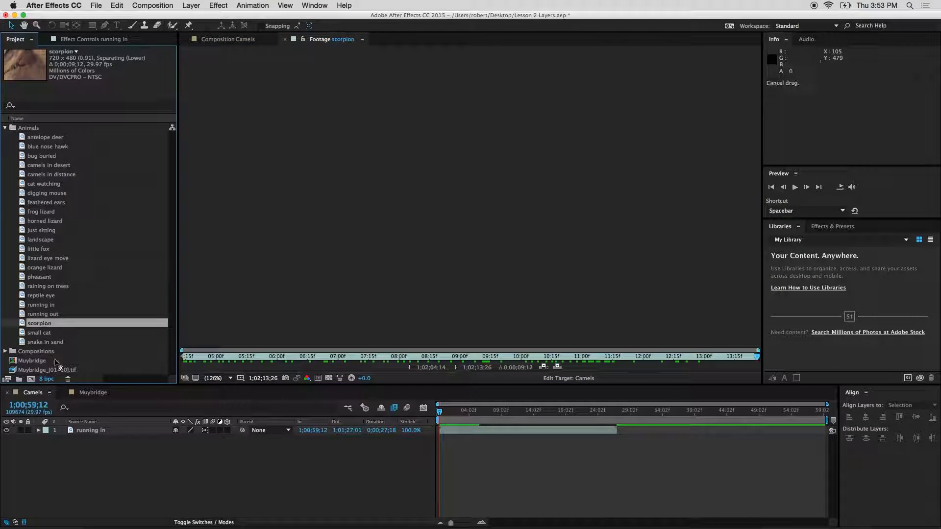
- Conform the scorpion footage to an assumed frame rate of 5 frames per second
right_click(35, 324)
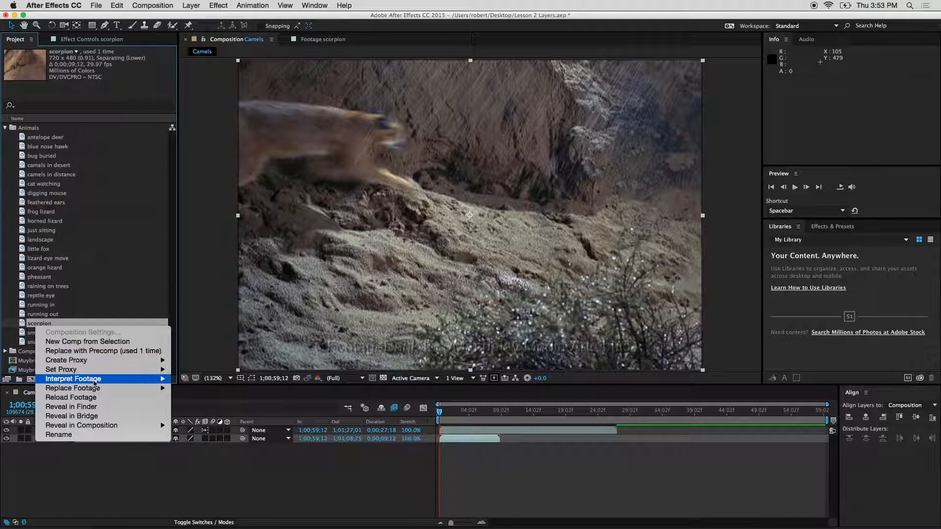
mouse_move(147, 379)
left_click(196, 378)
type("5")
key("Return")
- Delete the running in layer from the Camels composition and extend the scorpion layer to a duration of 0;00;56;11
left_click(123, 430)
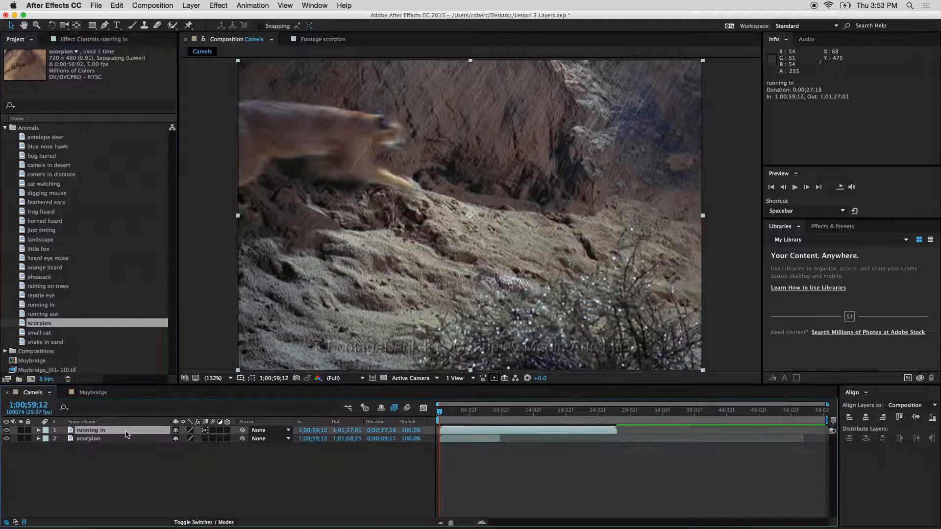
key("Delete")
left_click(122, 430)
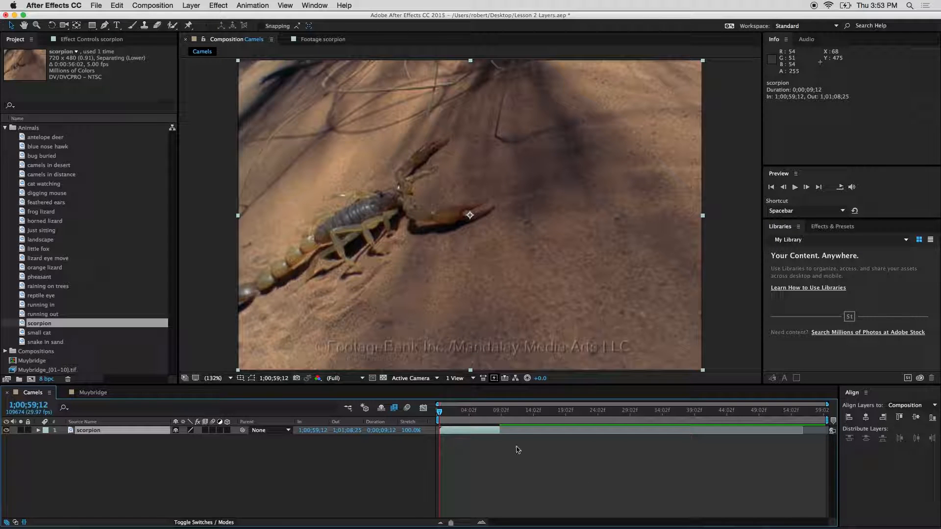
right_click(495, 430)
left_click(487, 433)
left_click_drag(499, 430, 882, 454)
- Set the scorpion layer's frame blending to Pixel Motion and preview the slowed clip
left_click(206, 431)
key("space")
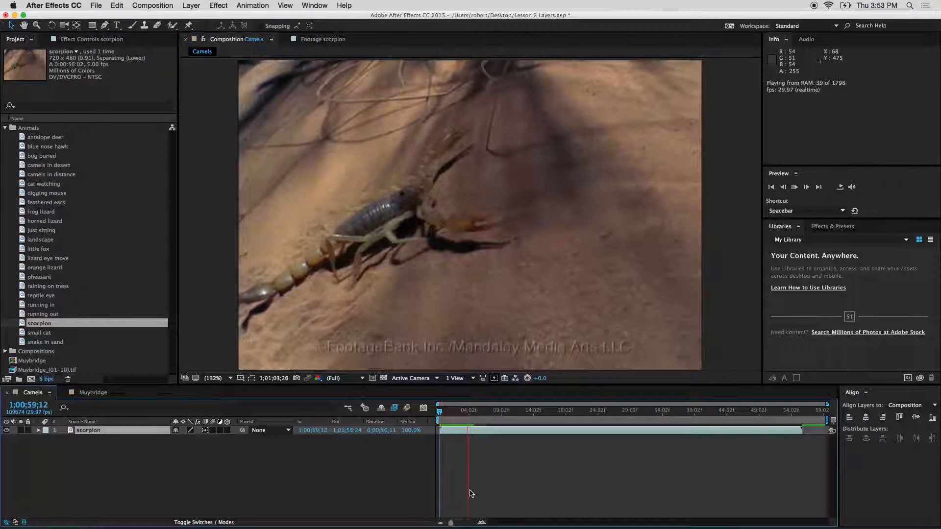
key("space")
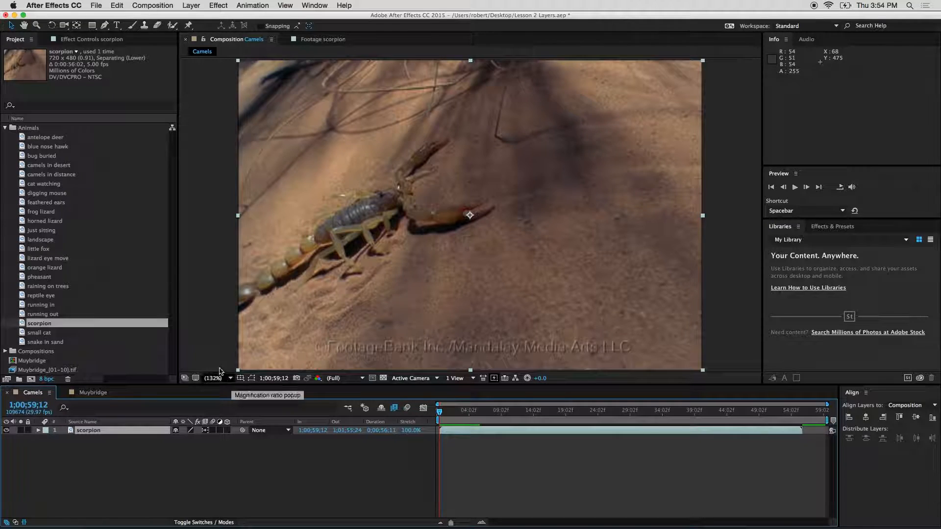
left_click(37, 325)
right_click(37, 325)
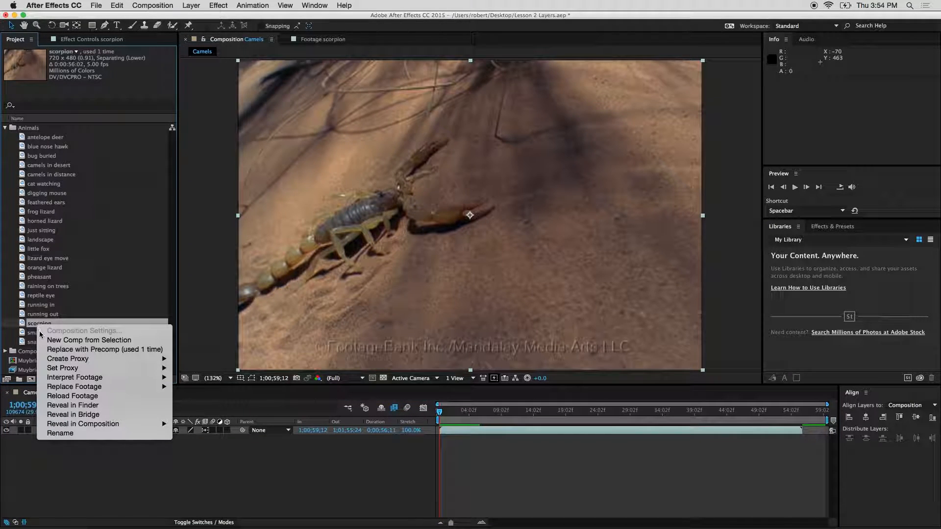
key("Escape")
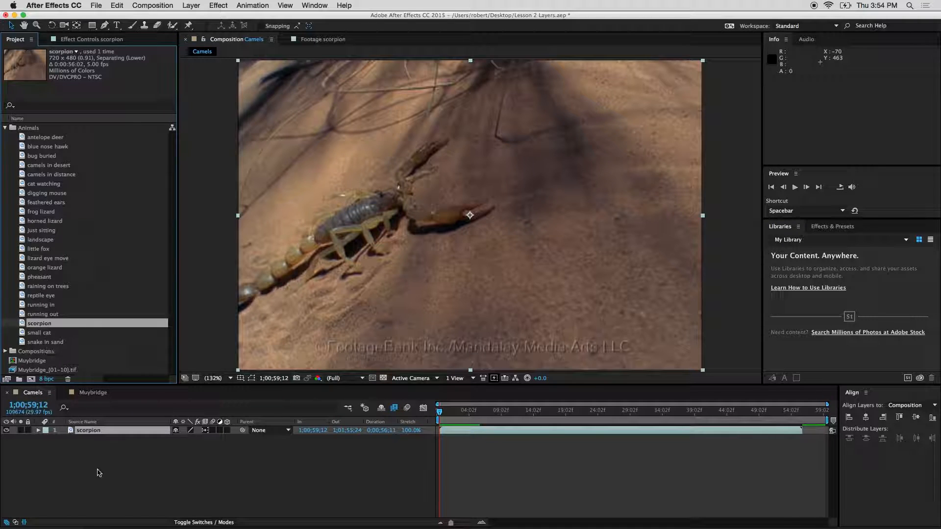
right_click(95, 434)
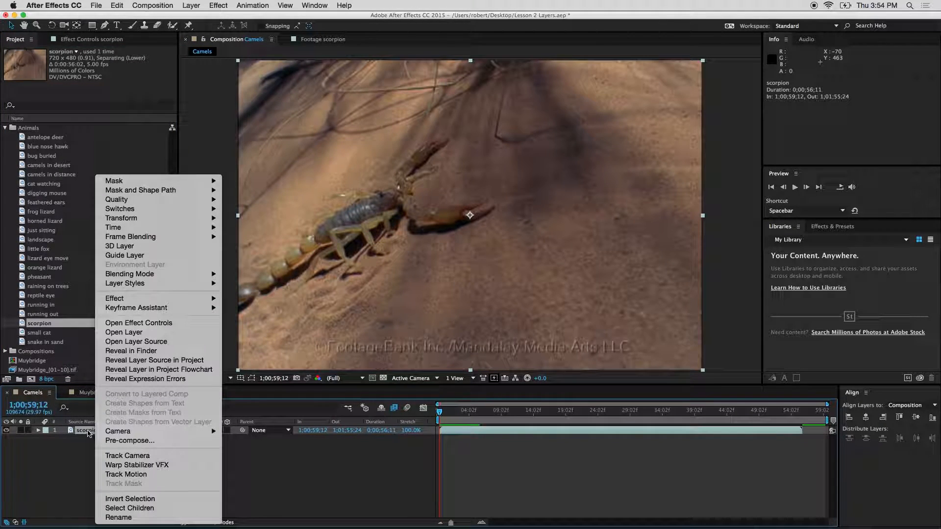
key("Escape")
left_click(37, 324)
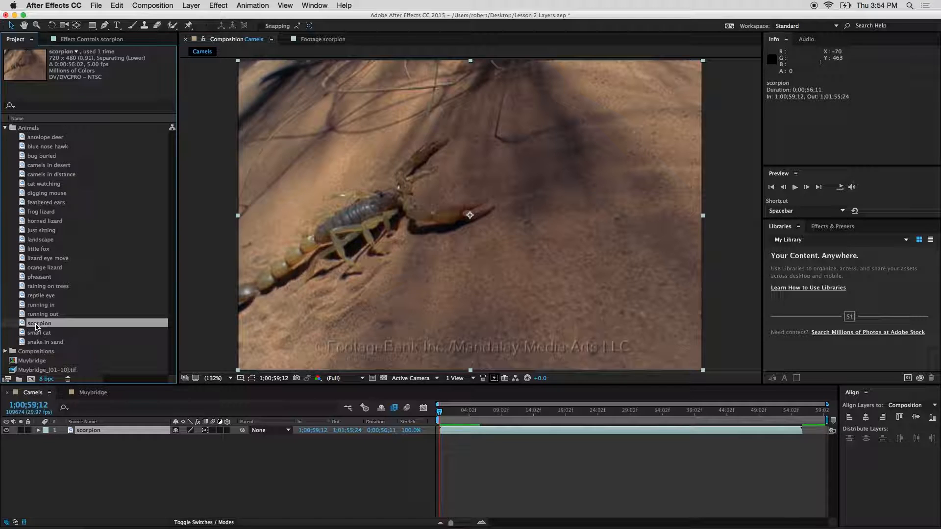
- Turn off the scorpion layer's frame blending and preview the slowed clip without it
left_click(208, 441)
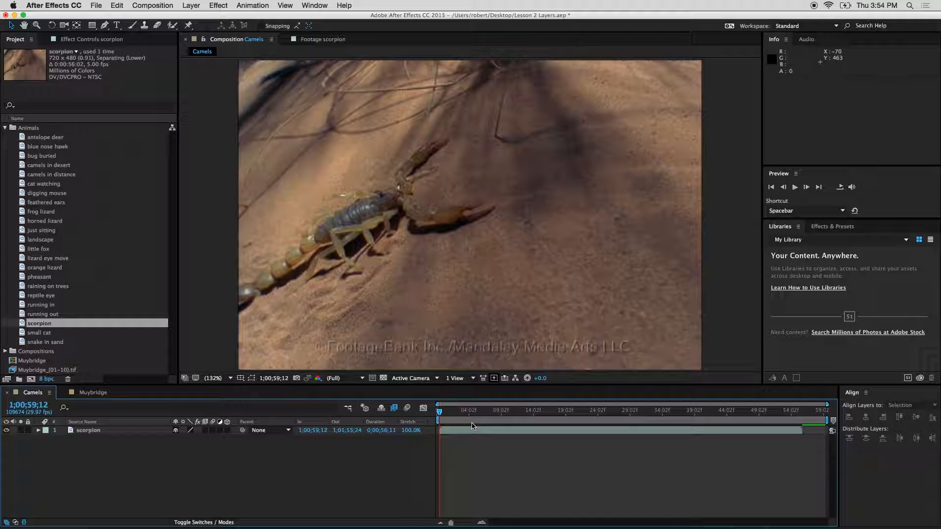
key("space")
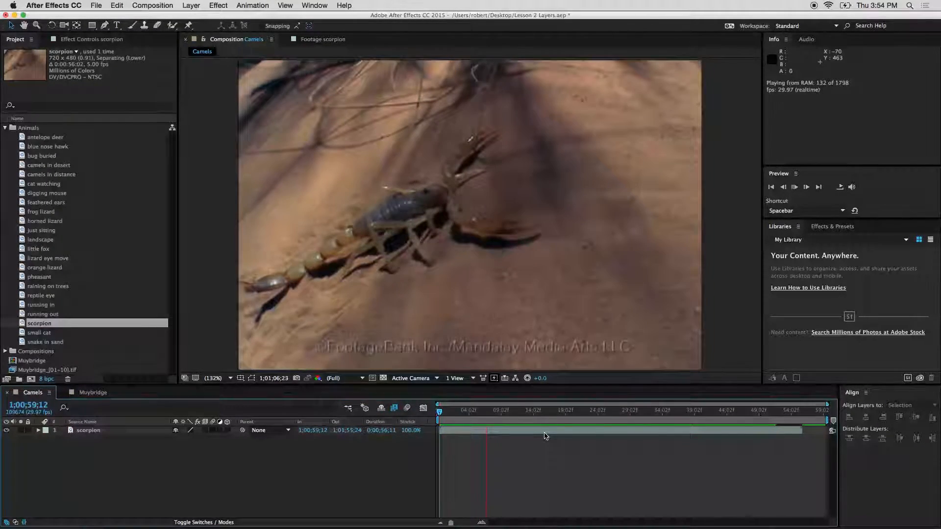
key("space")
- Switch the scorpion layer's frame blending back to Pixel Motion, preview it and scrub to 1;01;19;19 to inspect the blended frames
left_click(205, 430)
left_click(205, 430)
key("space")
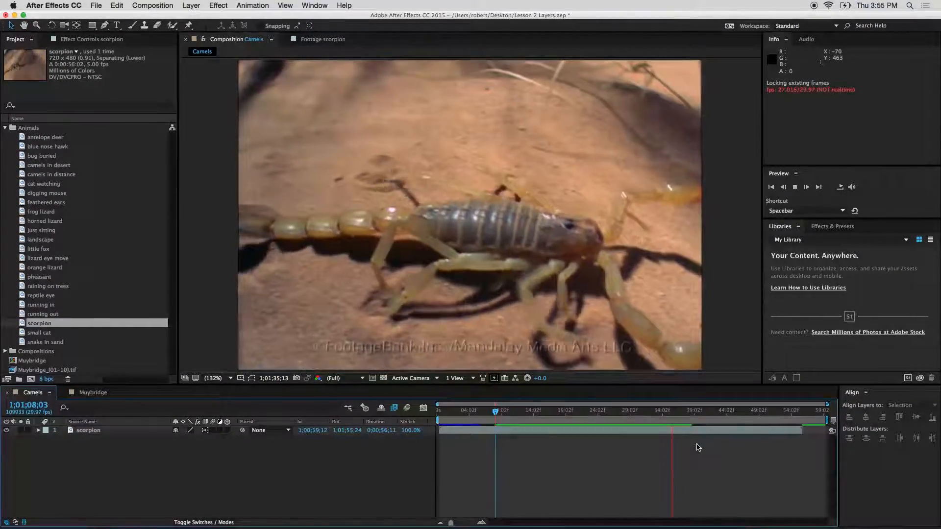
left_click(580, 412)
mouse_move(579, 412)
left_mouse_down()
mouse_move(686, 412)
mouse_move(567, 397)
left_mouse_up()
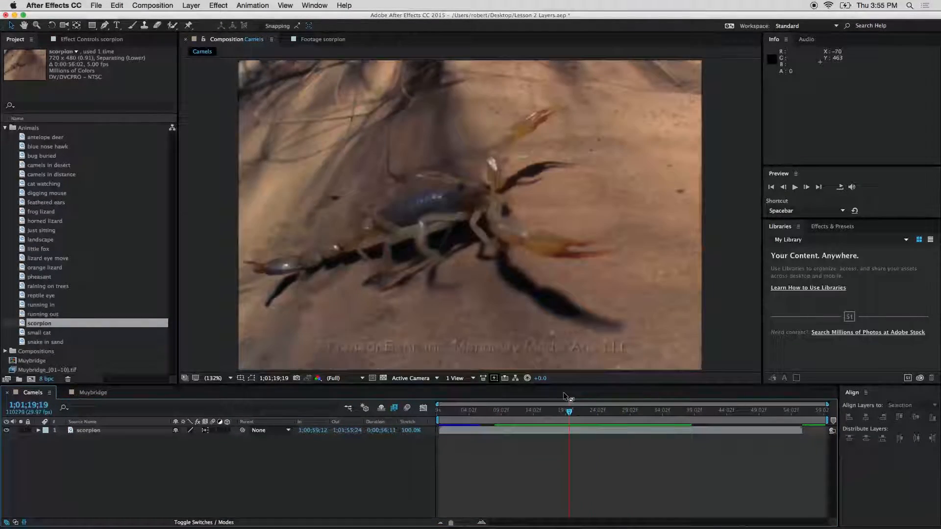
- Play the Muybridge composition from 0:00:00:12 with its layer's frame blending off
left_click(88, 393)
left_click_drag(446, 414, 476, 414)
key("space")
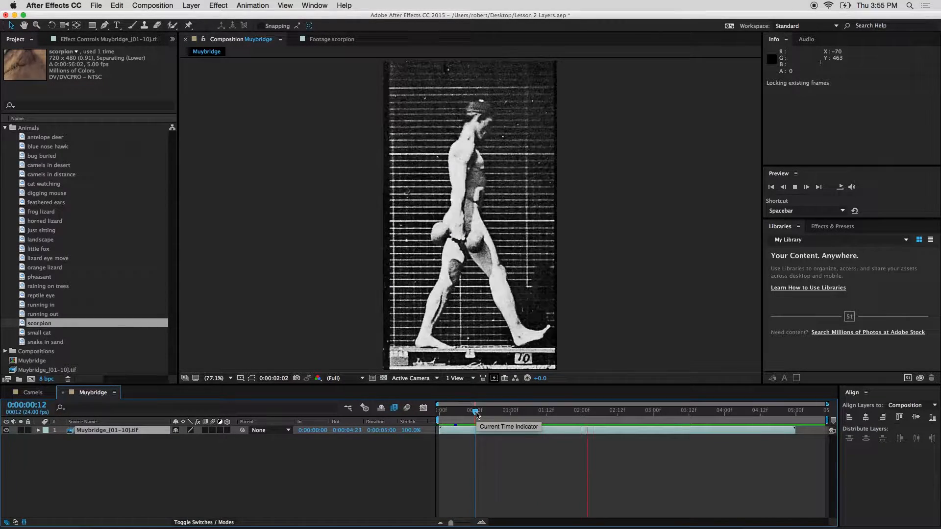
- Set the Muybridge sequence layer's frame blending to Frame Mix and preview the blended walk
left_click(205, 430)
left_click(474, 413)
key("space")
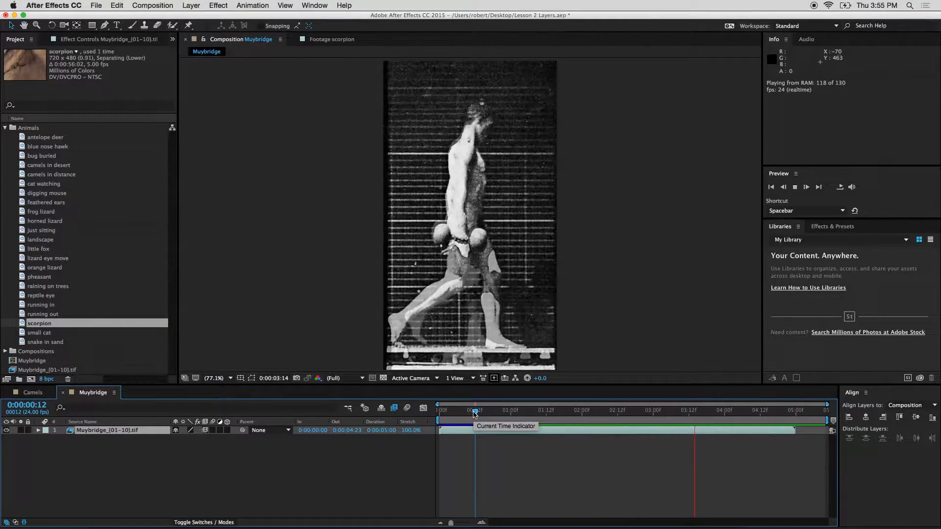
key("space")
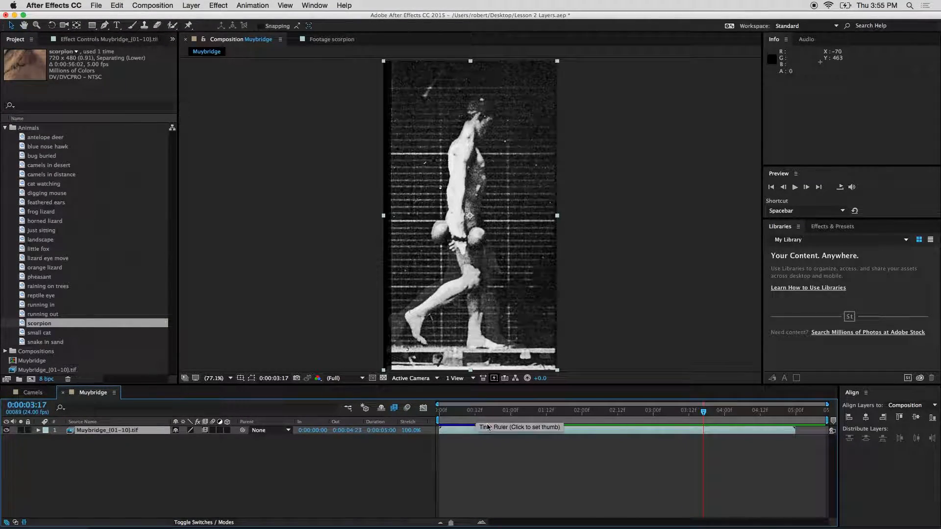
- Close the Muybridge composition's timeline and collapse the Animals folder in the project
left_click(63, 393)
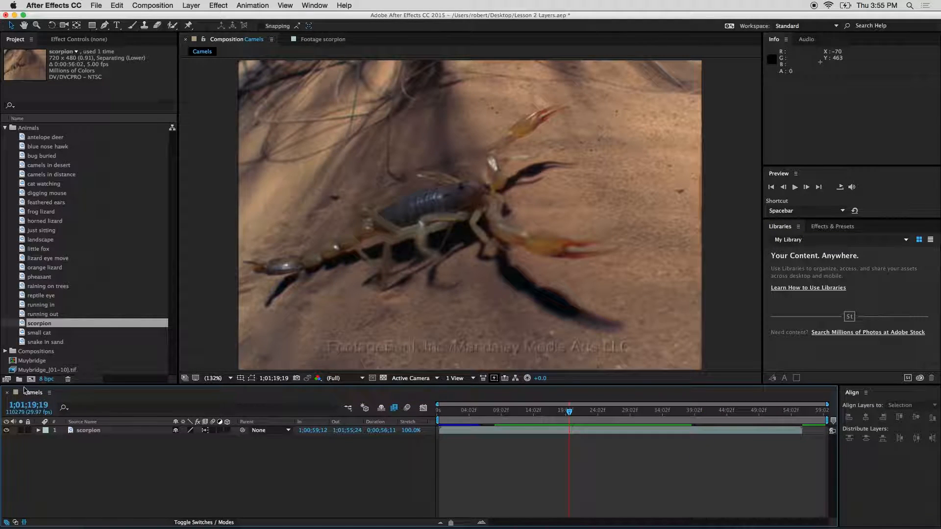
left_click(5, 128)
left_click(54, 218)
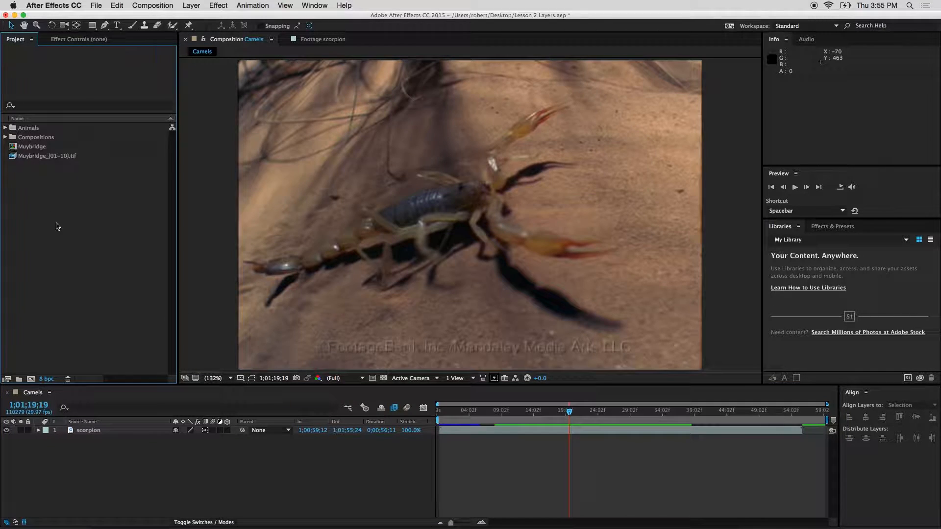
- Start a file import and select Sahara_Map(480).psd in the Sources folder
right_click(82, 195)
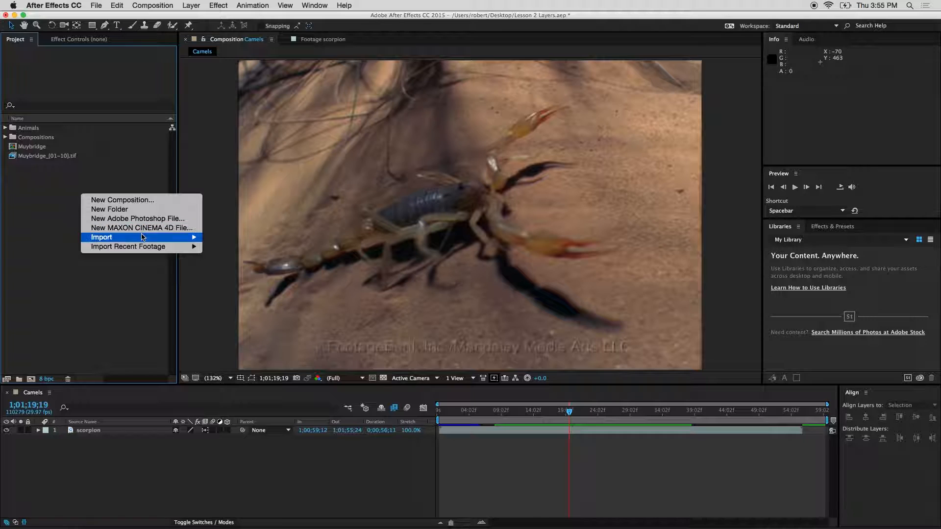
mouse_move(157, 237)
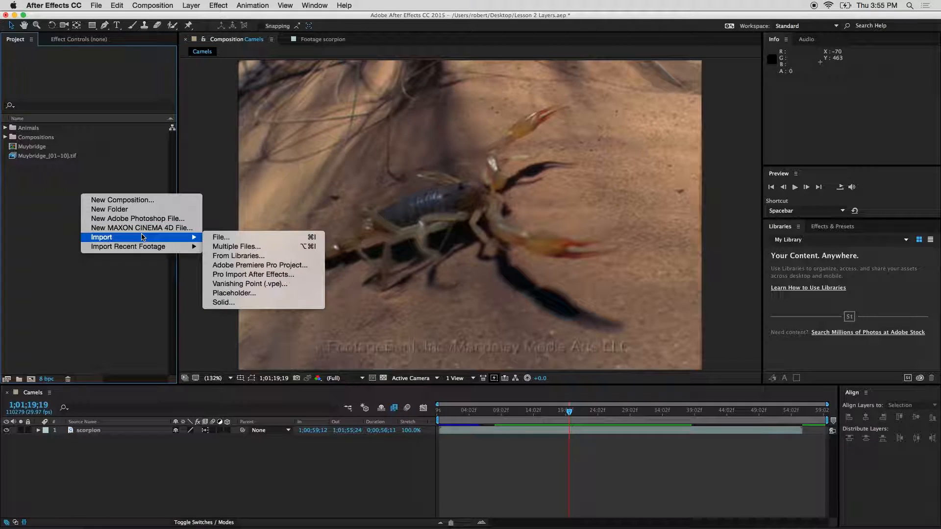
left_click(234, 239)
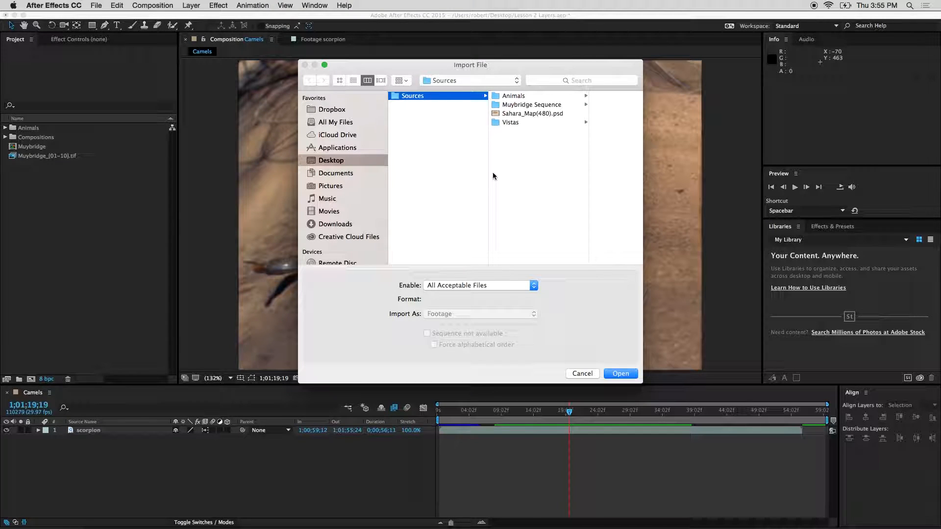
left_click(521, 113)
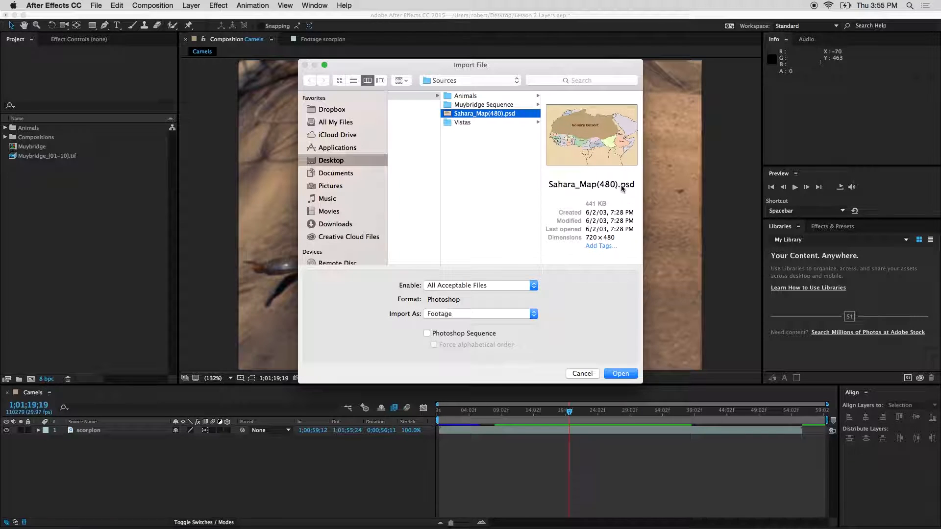
- Open Sahara_Map(480).psd for import as Composition - Retain Layer Sizes
left_click(495, 315)
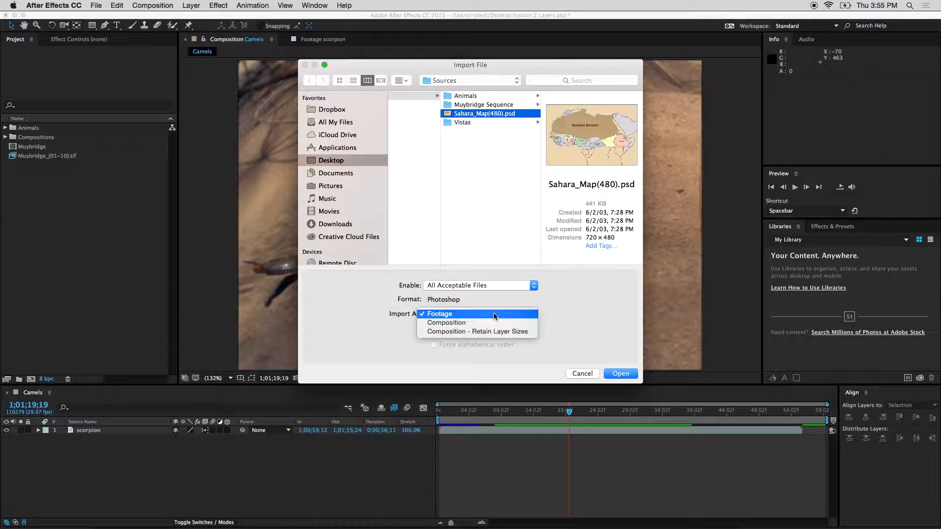
left_click(493, 313)
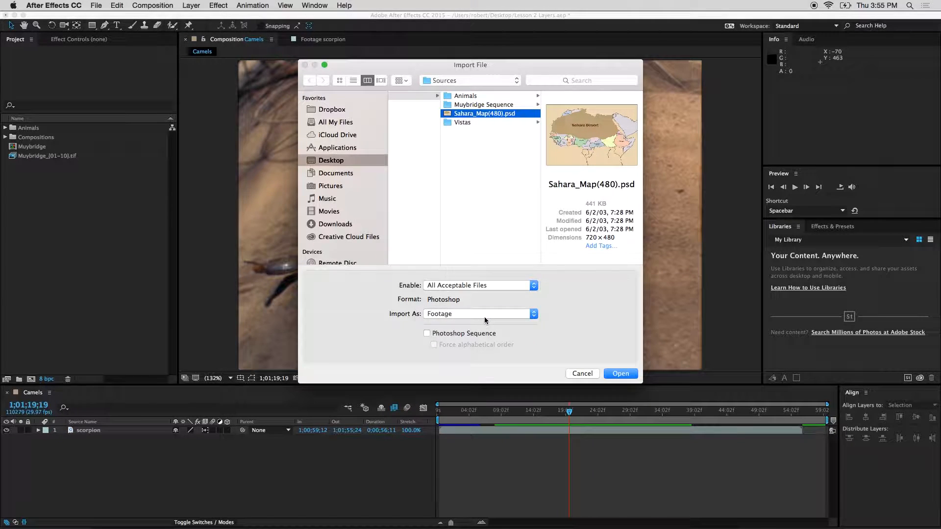
left_click(484, 317)
left_click(463, 315)
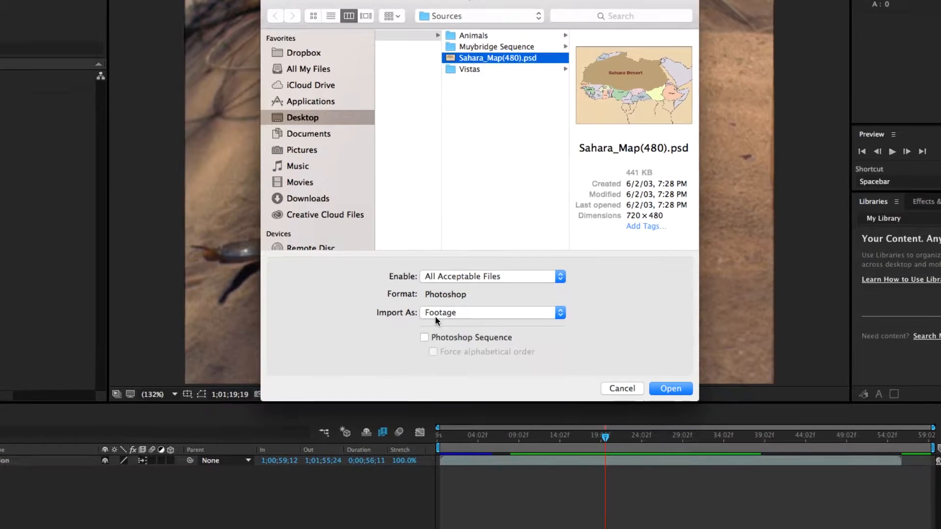
left_click(452, 317)
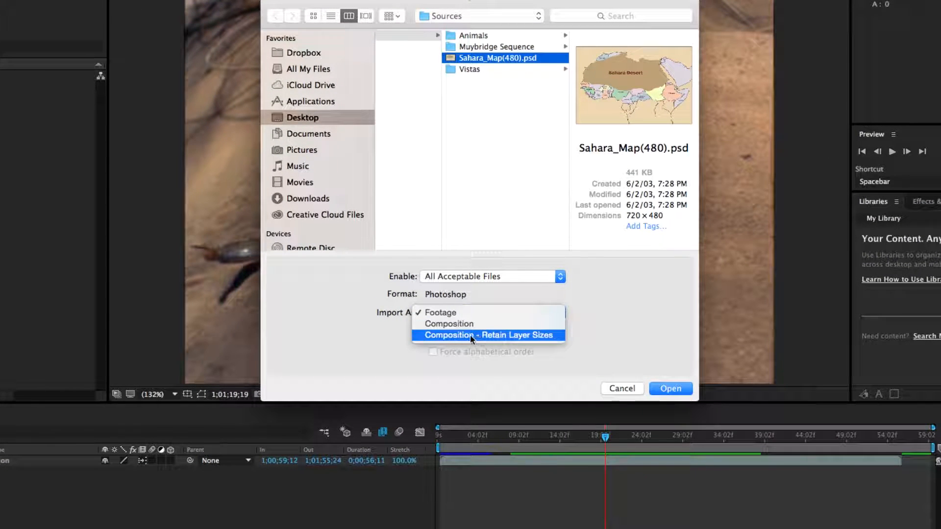
left_click(460, 322)
left_click(461, 319)
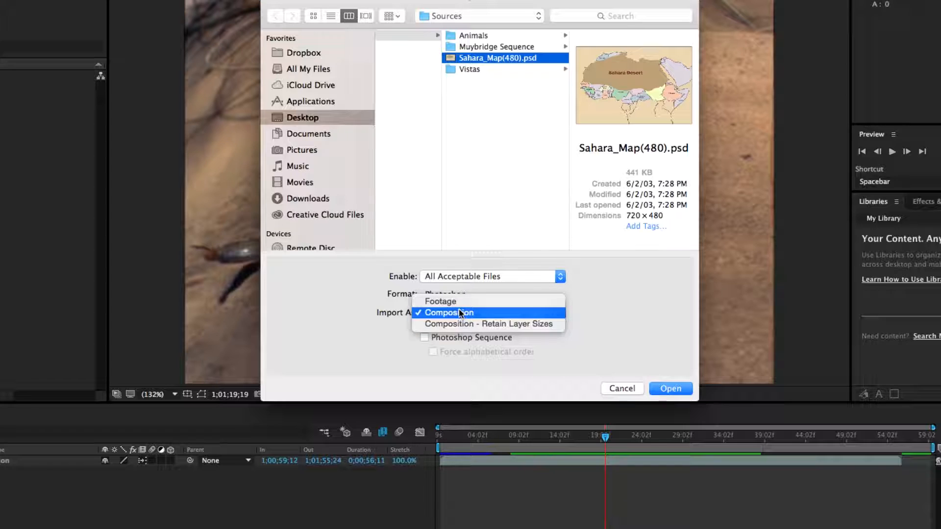
left_click(486, 325)
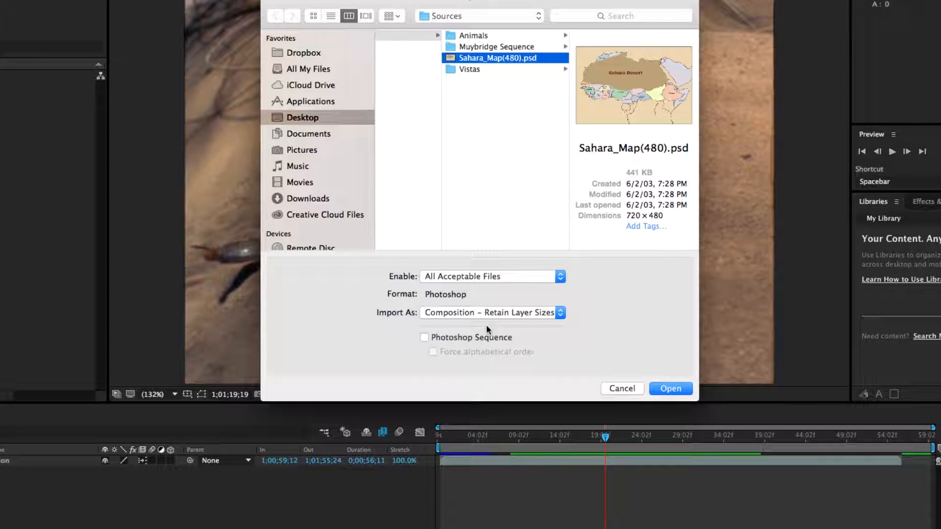
left_click(670, 390)
- Compare the import kinds, then import the map as Composition - Retain Layer Sizes with Editable Layer Styles
left_click(350, 108)
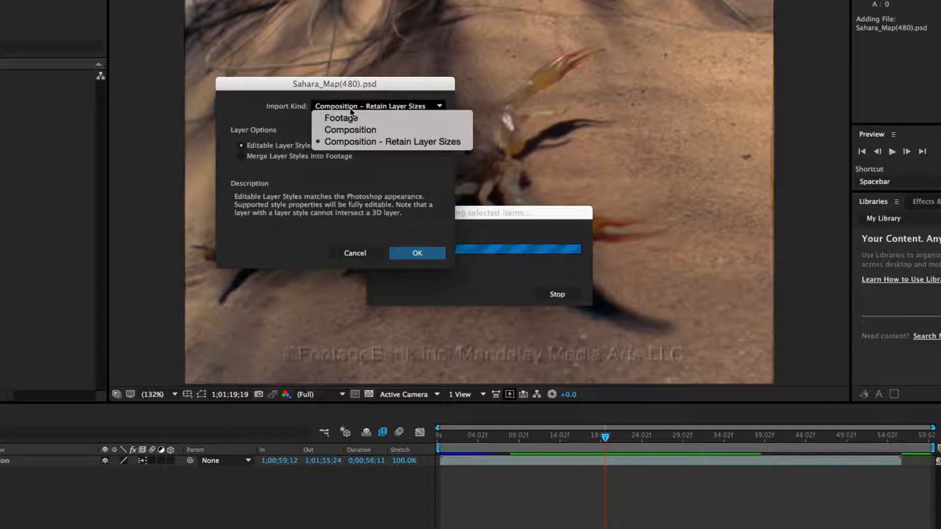
left_click(342, 118)
left_click(354, 106)
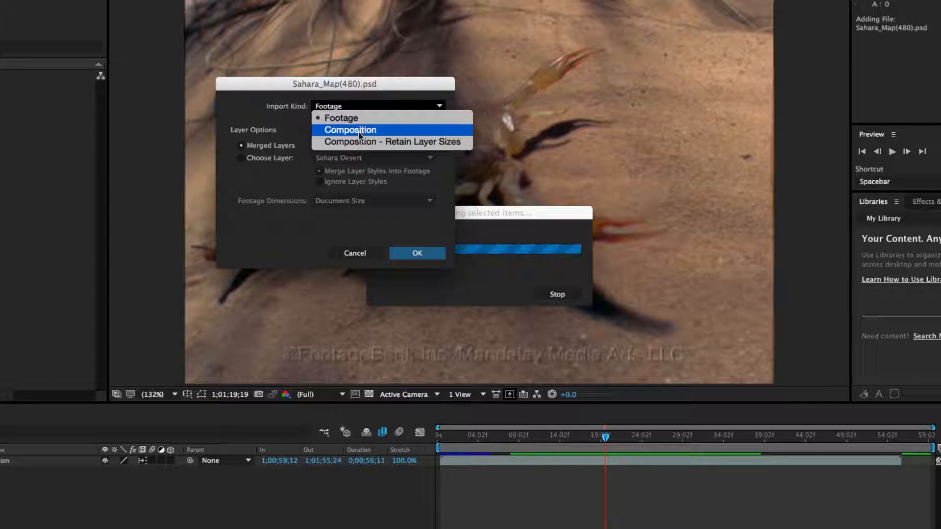
left_click(357, 146)
left_click(341, 107)
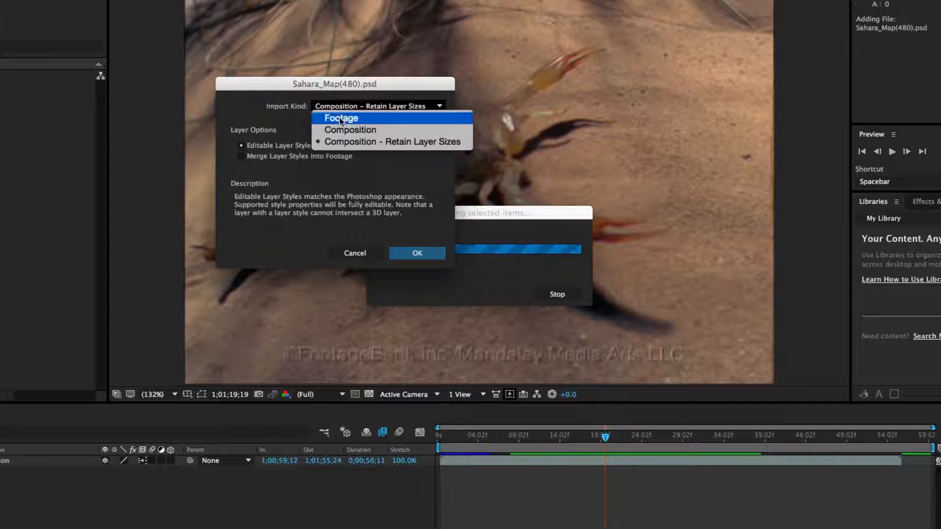
left_click(345, 141)
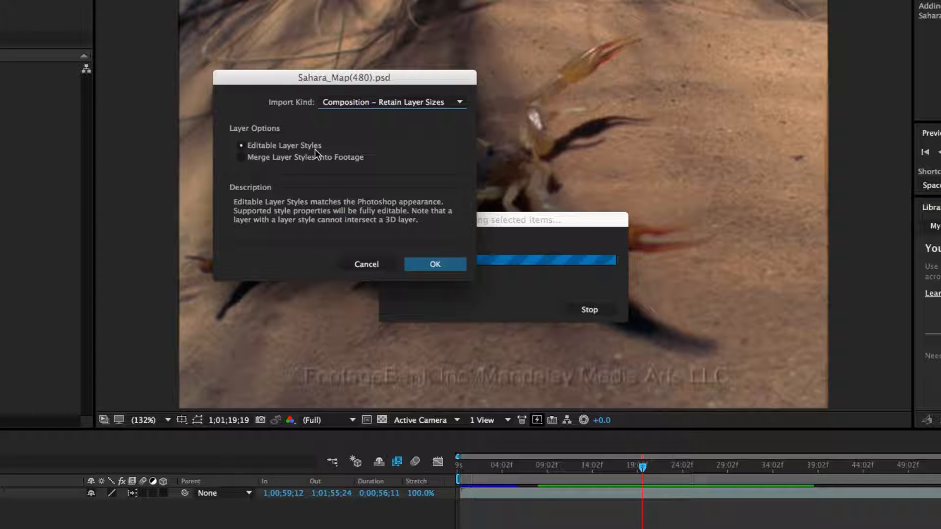
left_click(433, 264)
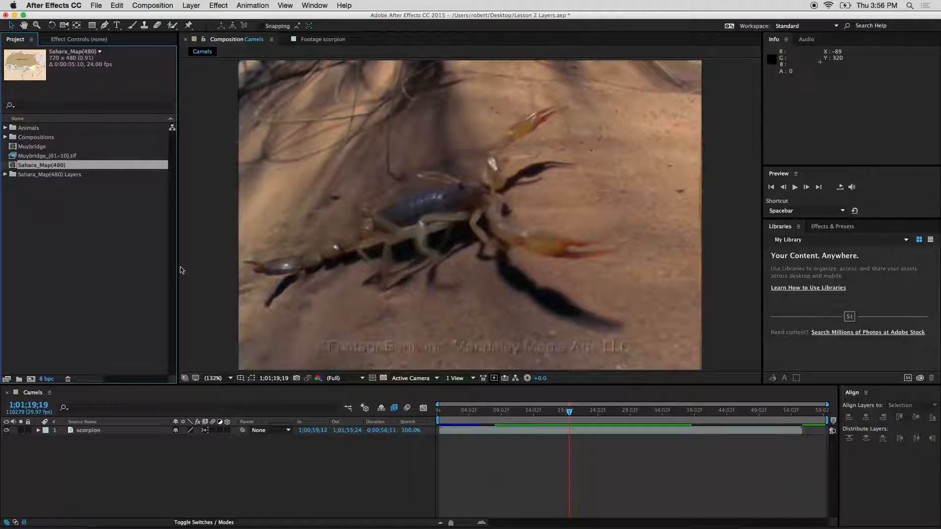
- Expand the Sahara_Map(480) Layers folder in the project to list its imported layers
left_click(69, 250)
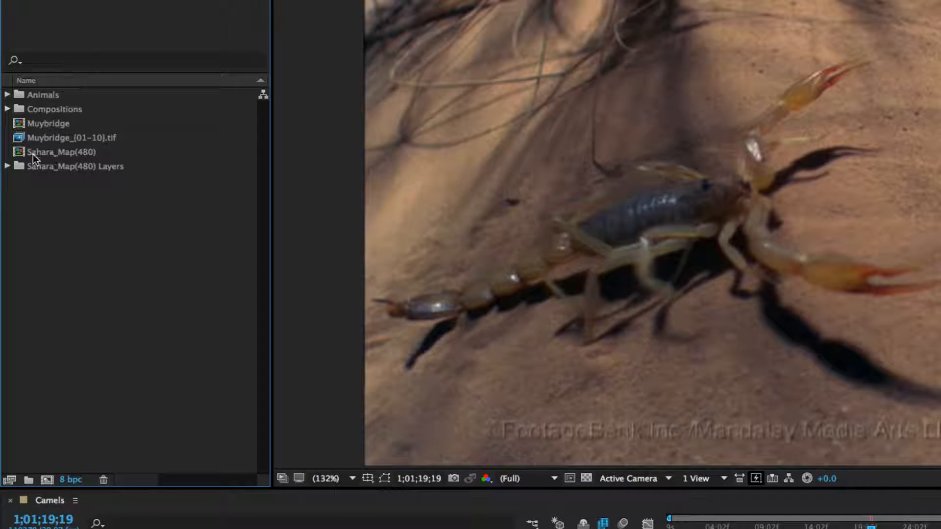
left_click(20, 152)
left_click(22, 162)
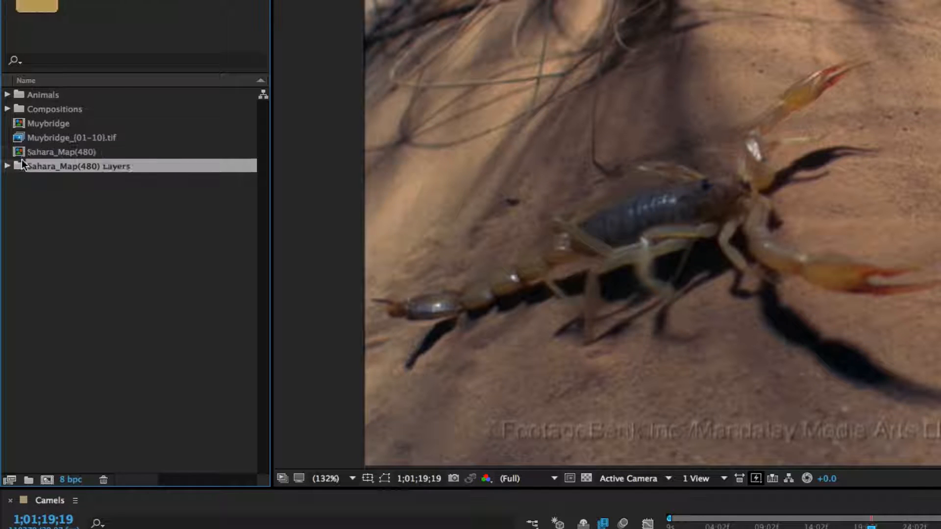
left_click(8, 166)
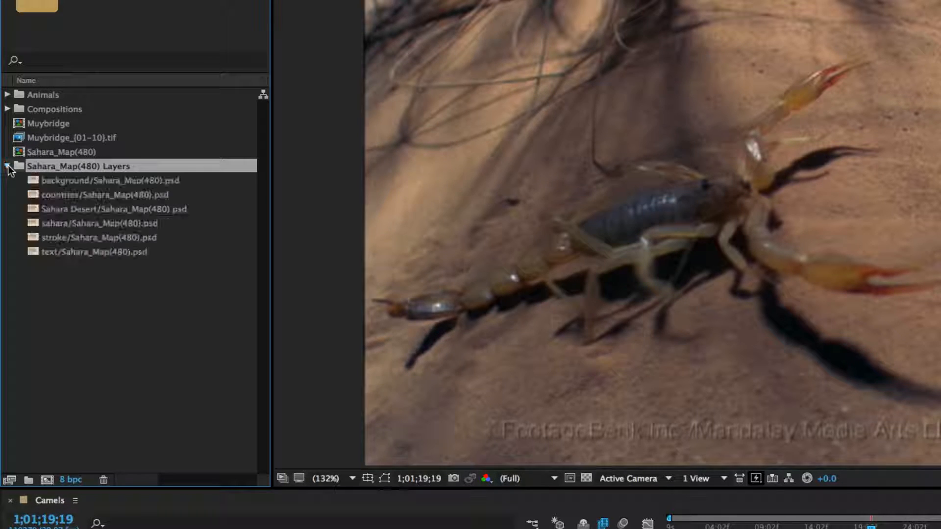
- Examine each imported layer file in the Sahara_Map(480) Layers folder, from background to text and back
left_click(52, 182)
left_click(56, 193)
left_click(58, 204)
left_click(58, 221)
left_click(56, 236)
left_click(55, 251)
left_click(64, 238)
left_click(68, 225)
left_click(76, 210)
left_click(78, 197)
left_click(81, 181)
left_click(72, 167)
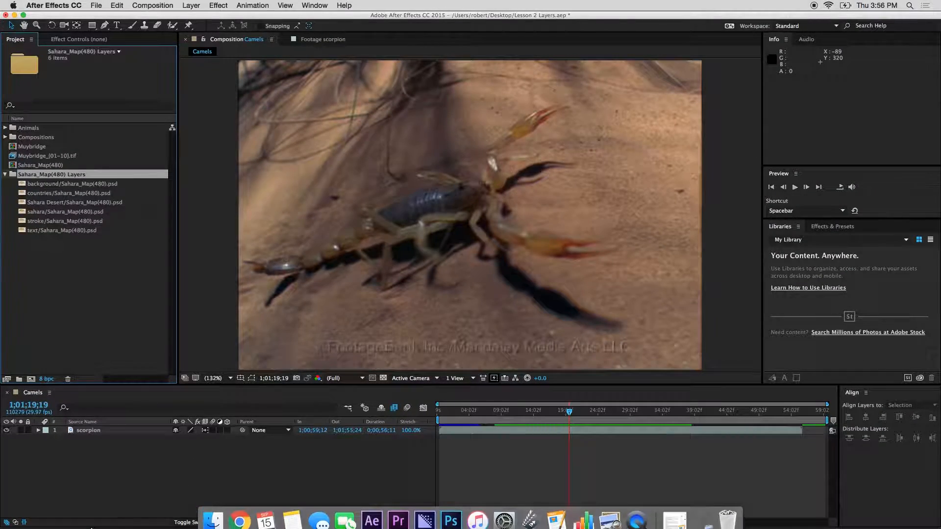
- Switch to Finder and open Sahara_Map(480).psd in Photoshop, declining the text layer update and closing the floating Properties panel
left_click(214, 507)
double_click(405, 152)
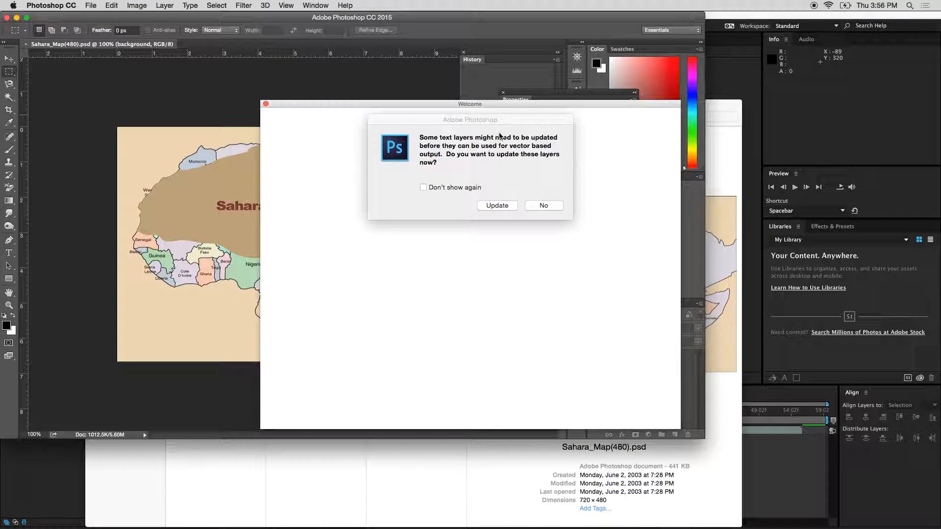
left_click(543, 205)
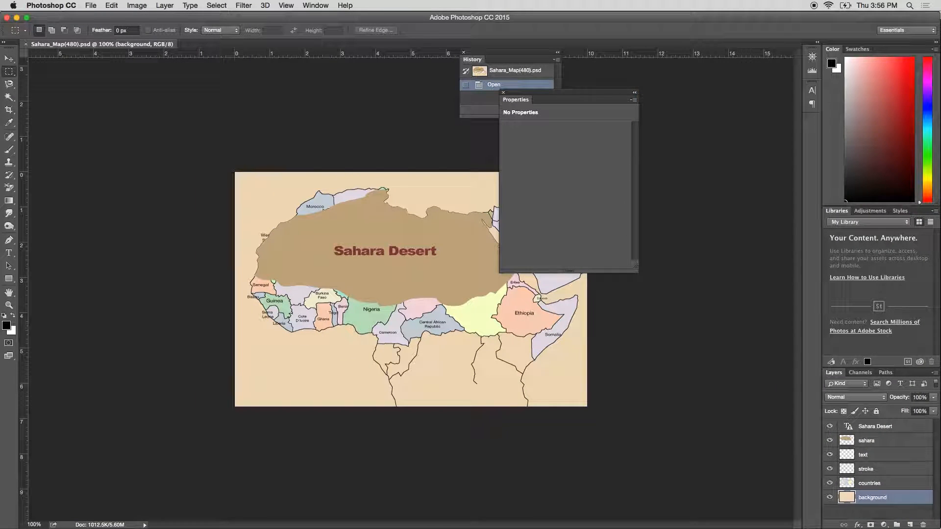
left_click(503, 93)
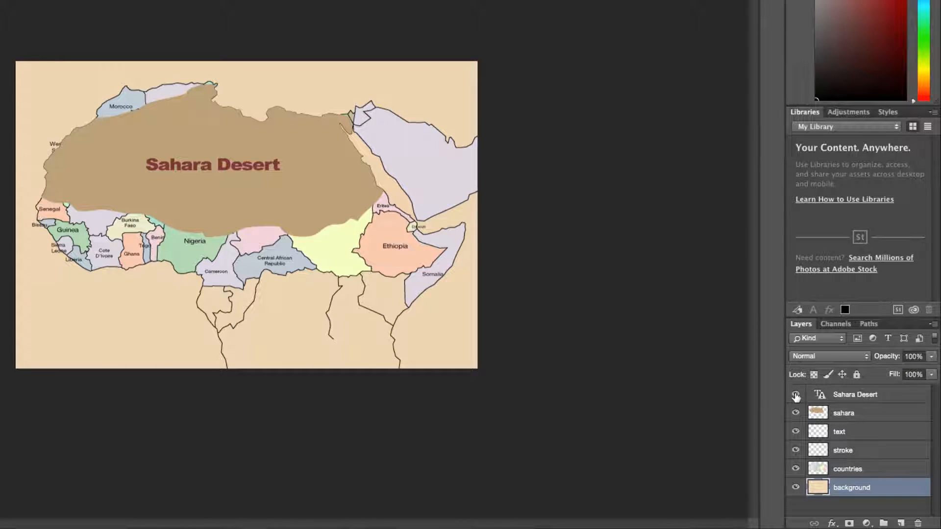
- Hide and reshow each layer of the Photoshop map in turn to examine what it contains
left_click(795, 395)
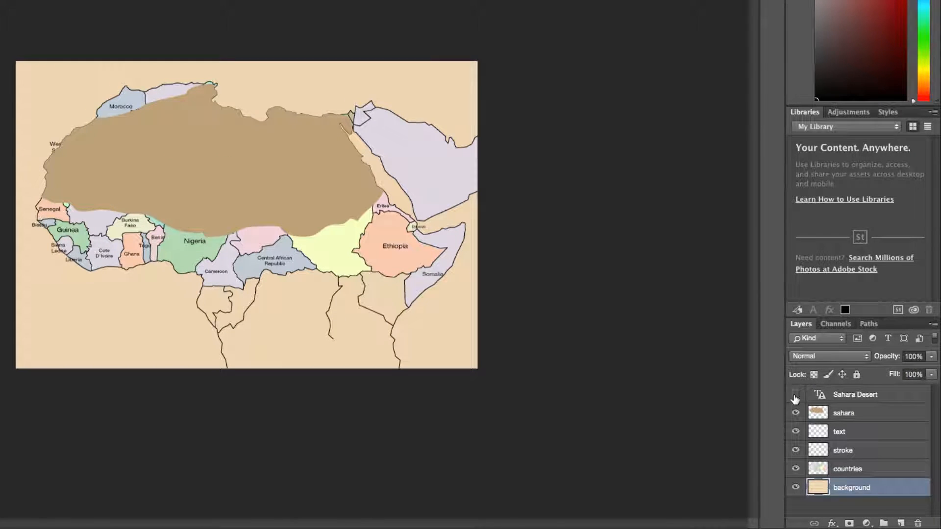
left_click(794, 395)
left_click(795, 413)
left_click(795, 413)
left_click(795, 413)
left_click(795, 413)
left_click(795, 432)
left_click(795, 432)
left_click(795, 431)
left_click(795, 431)
left_click(795, 450)
left_click(795, 450)
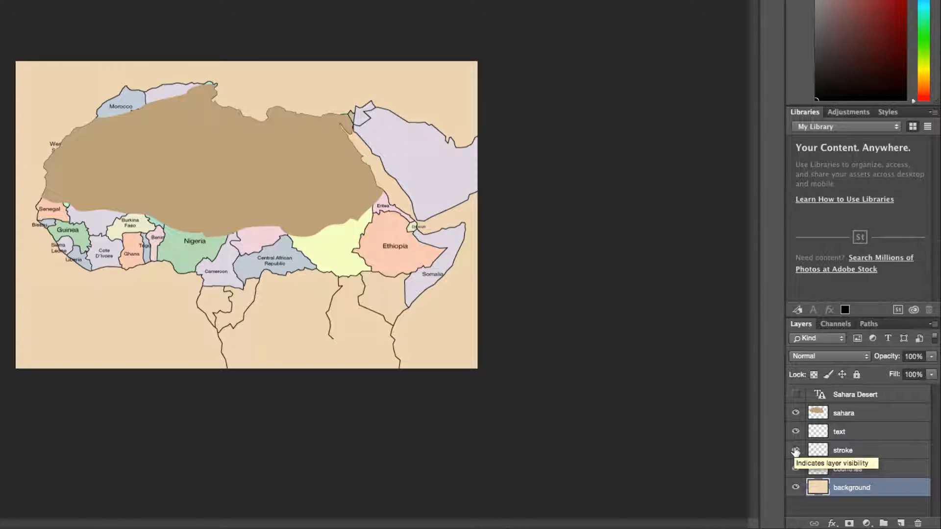
left_click(796, 450)
left_click(796, 450)
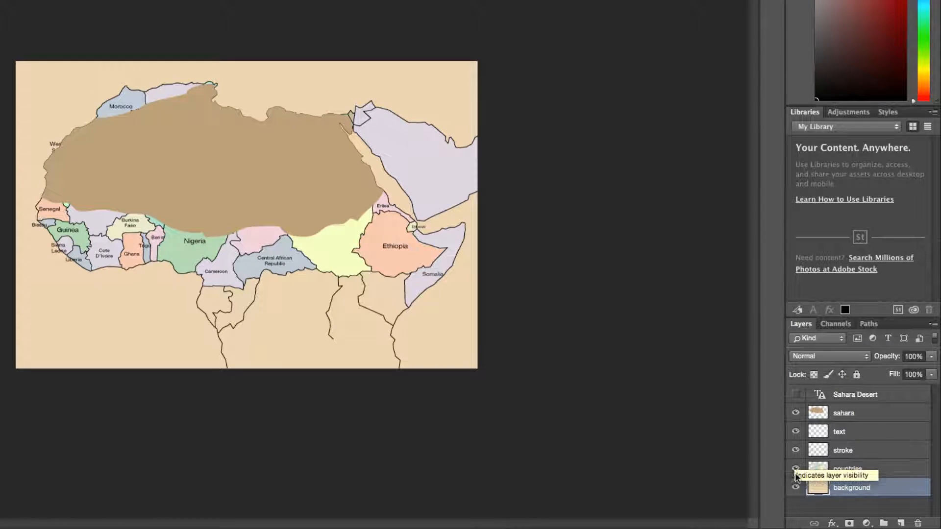
left_click(796, 471)
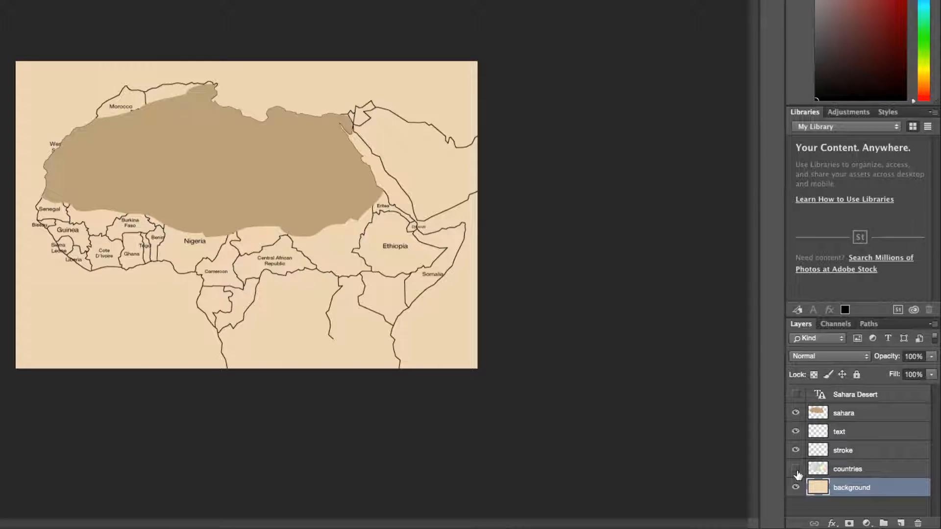
left_click(796, 470)
left_click(796, 488)
left_click(797, 488)
left_click(796, 395)
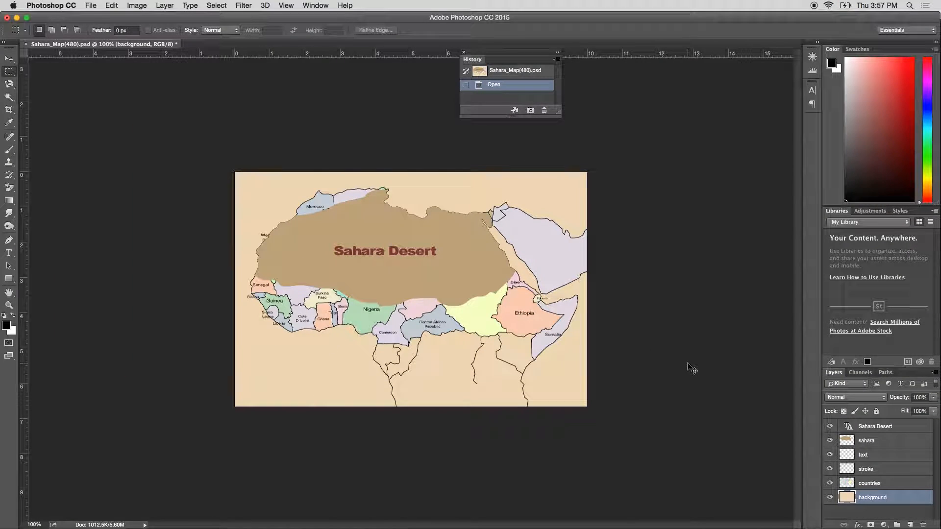
- Quit Photoshop, switch back to After Effects and open the Sahara_Map(480) composition
key("super+q")
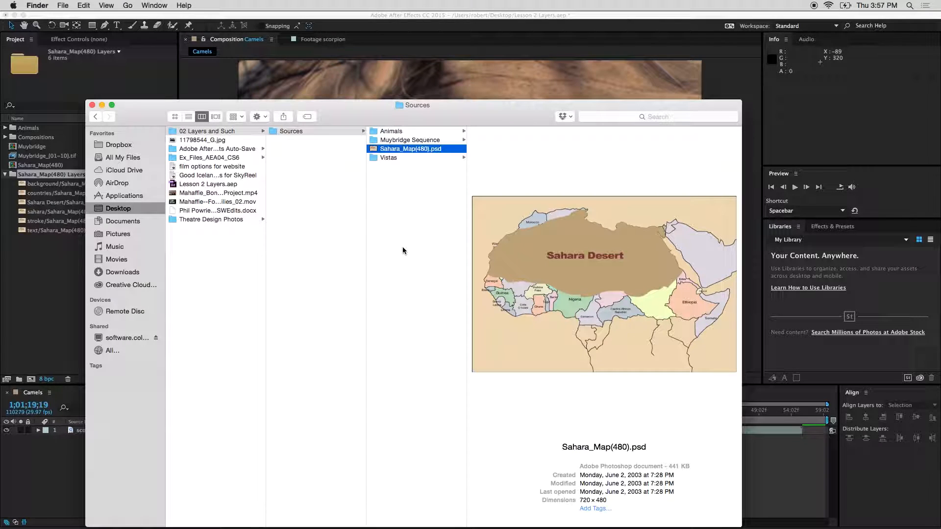
left_click(51, 265)
left_click(92, 184)
left_click(50, 166)
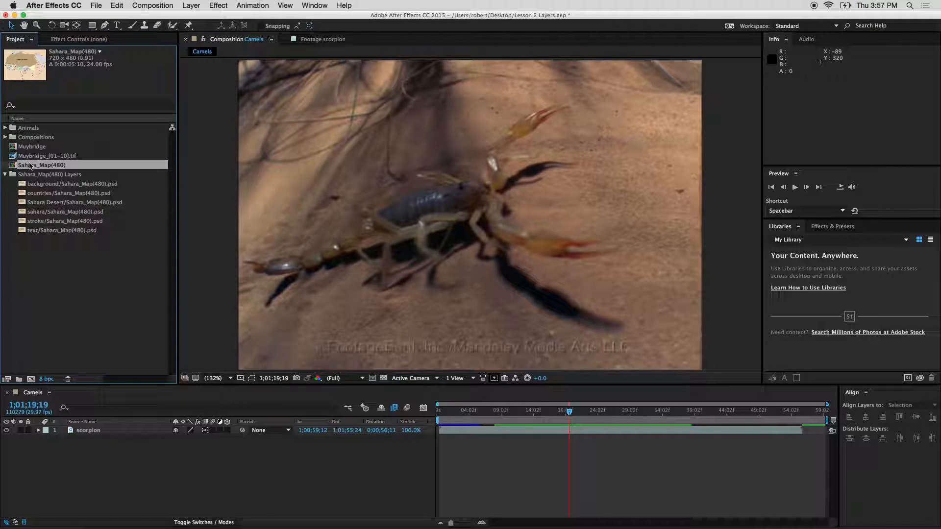
double_click(14, 166)
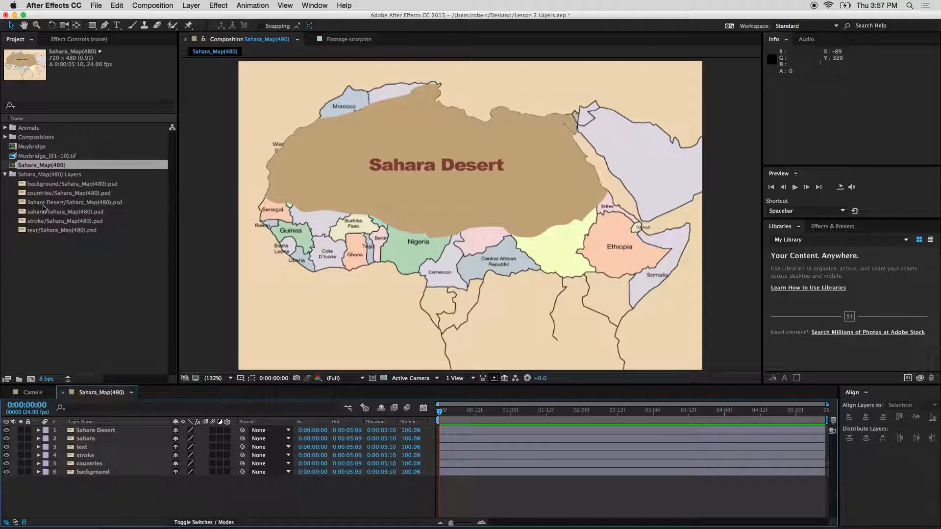
- Hide the map composition's layers one by one from Sahara Desert down to background, then show them all again
left_click(94, 431)
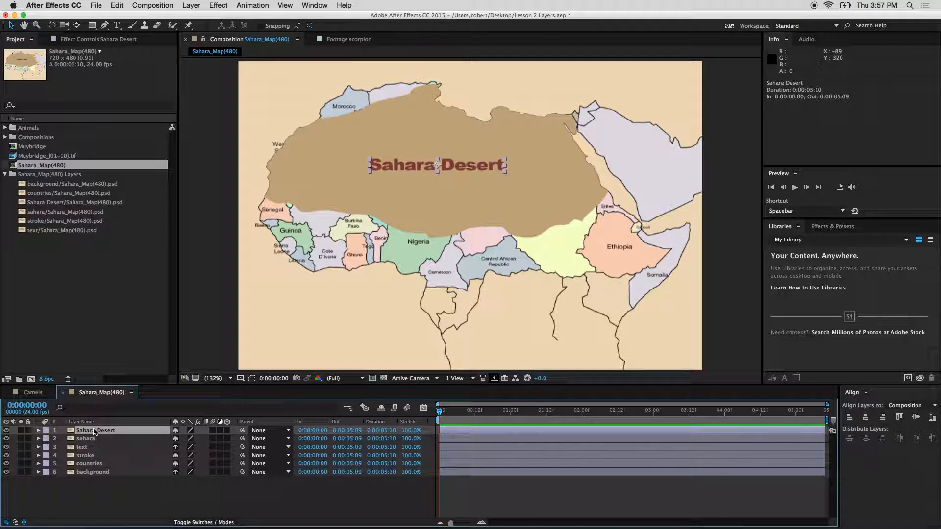
left_click(7, 430)
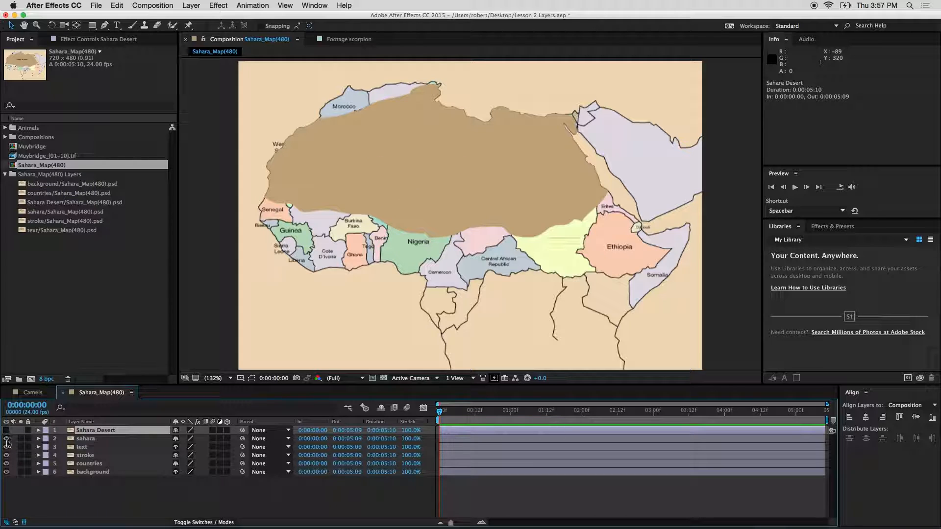
left_click(6, 439)
left_click(6, 446)
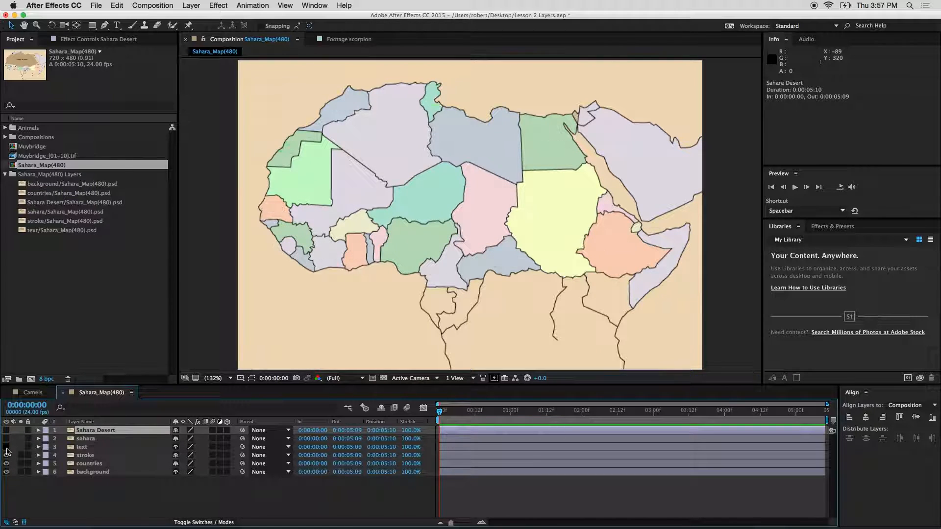
left_click(7, 455)
left_click(7, 463)
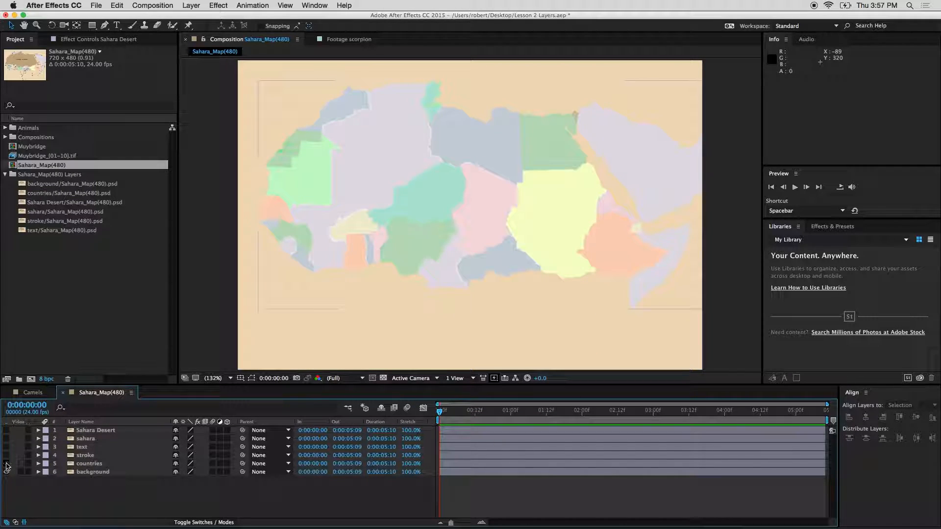
left_click(7, 472)
left_click(6, 472)
left_click_drag(7, 470, 7, 430)
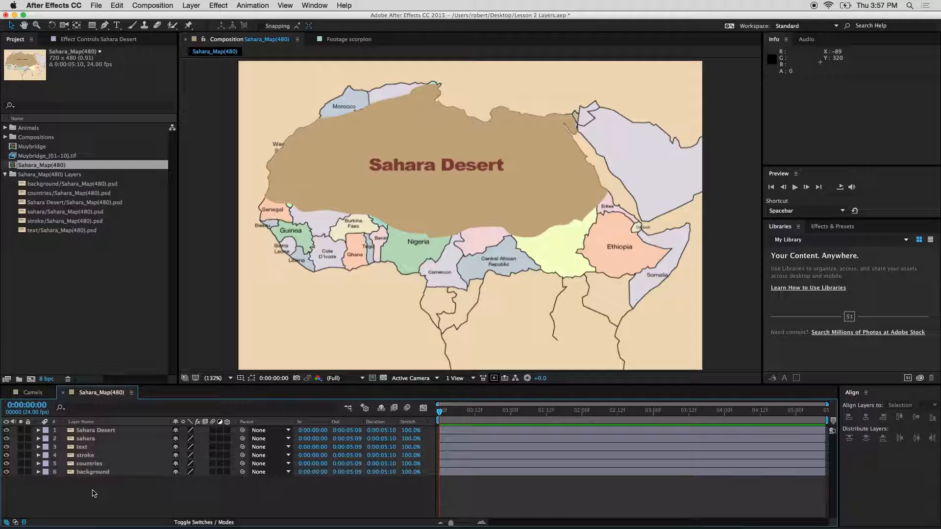
- Reveal the sahara layer's Transform properties and set its Opacity to 0%
left_click(39, 438)
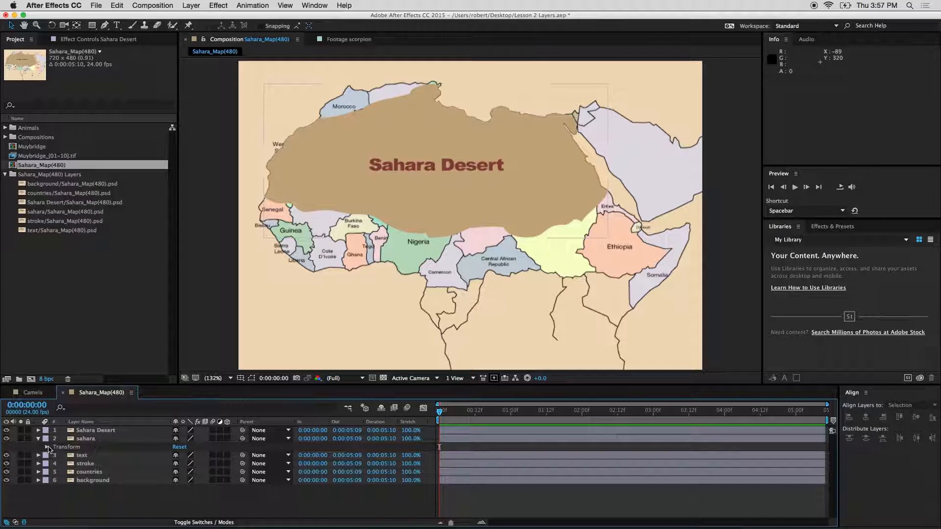
left_click(47, 447)
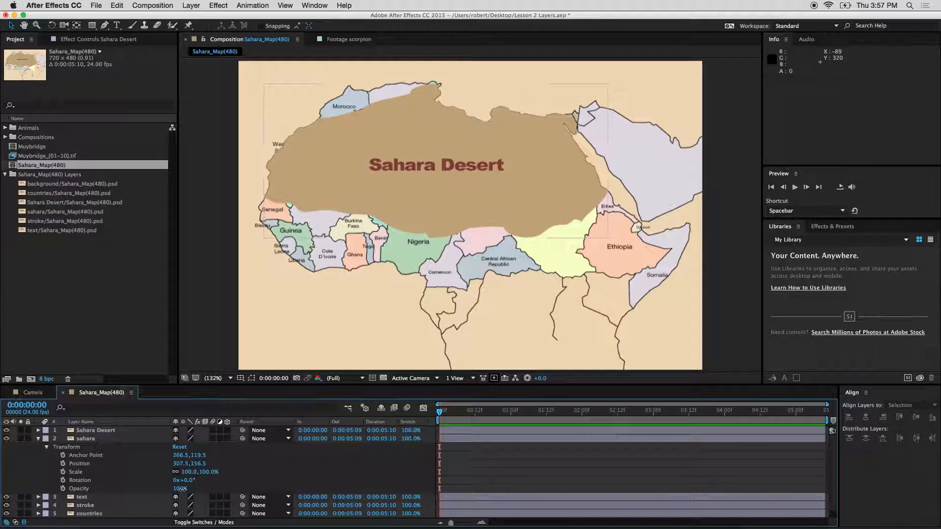
left_click_drag(180, 488, 127, 489)
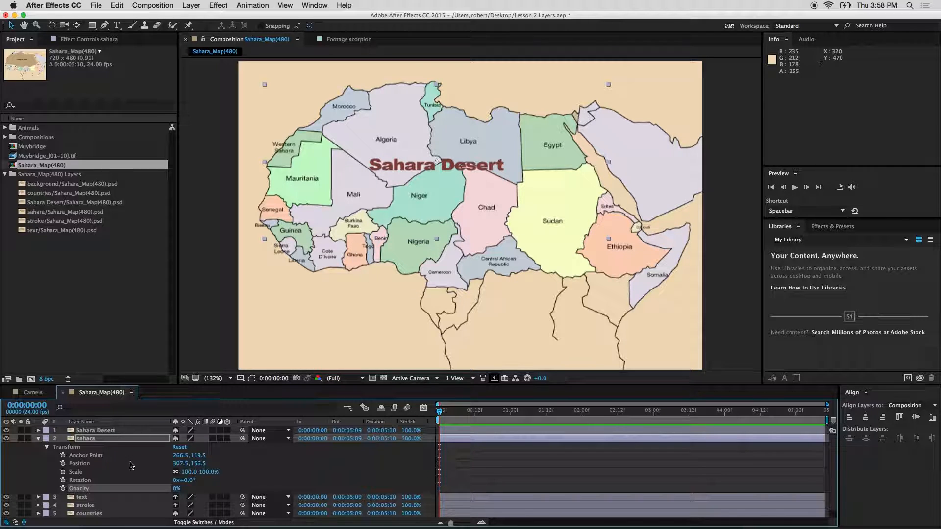
left_click(89, 439)
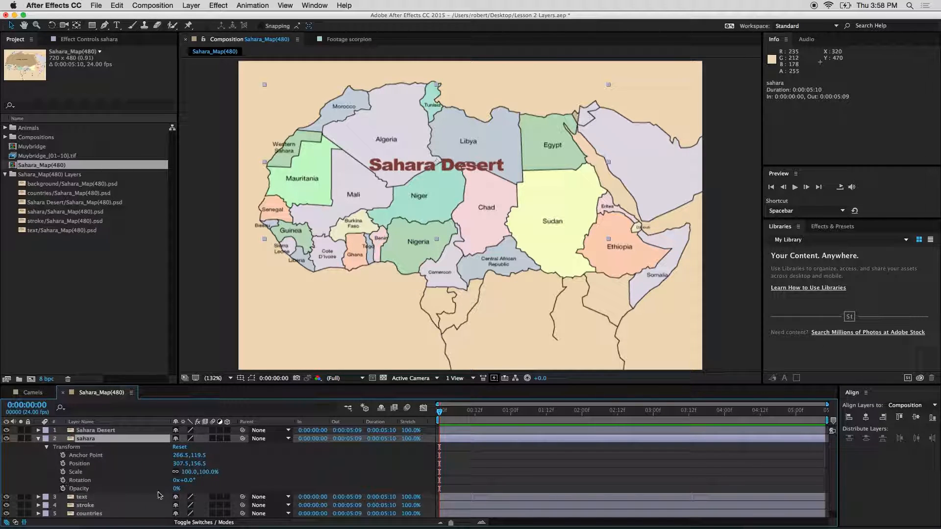
- Set the Sahara Desert layer's Opacity to 0% and add Opacity keyframes to both it and the sahara layer at 0:00:00:00
left_click_drag(175, 489, 11, 457)
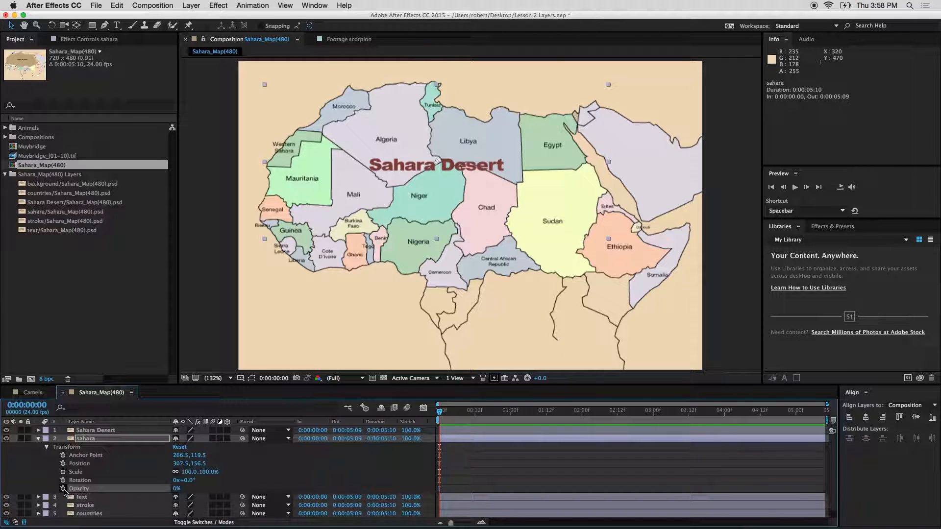
left_click(39, 438)
left_click(39, 430)
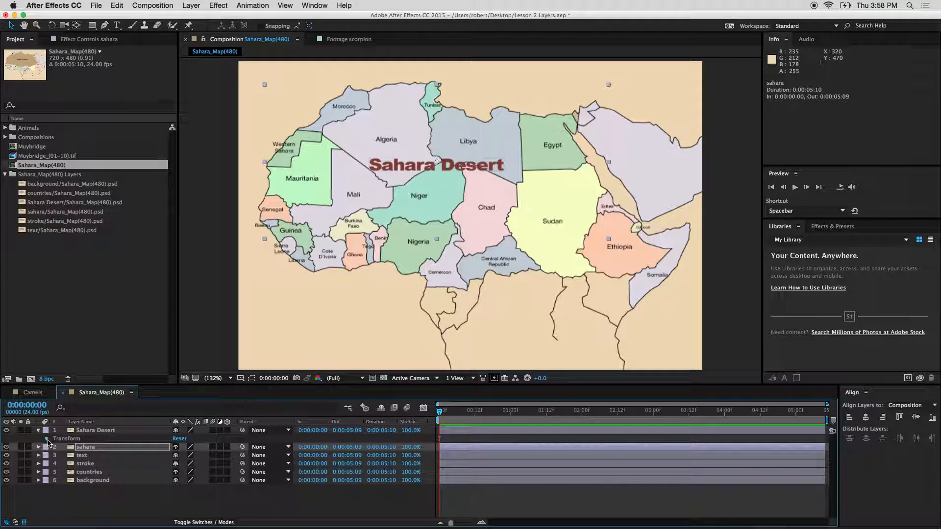
left_click(47, 438)
left_click_drag(181, 482, 109, 482)
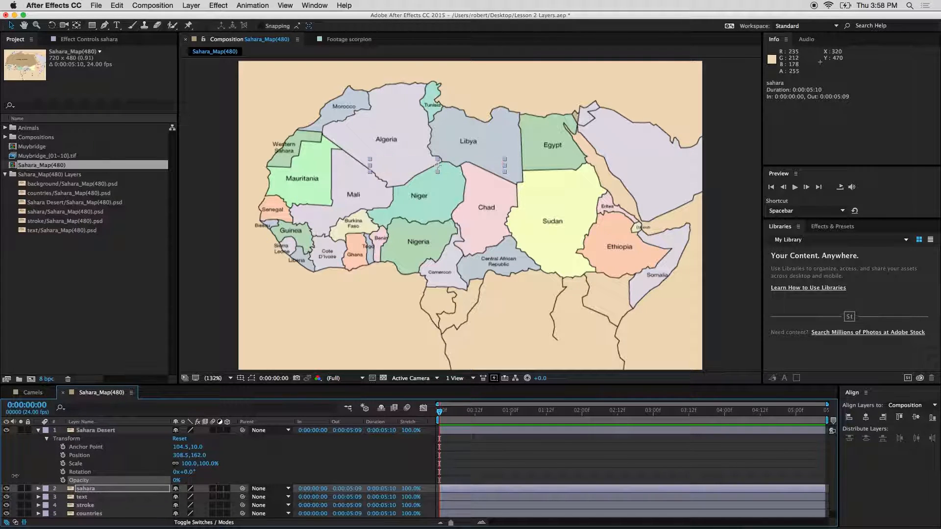
left_click(62, 481)
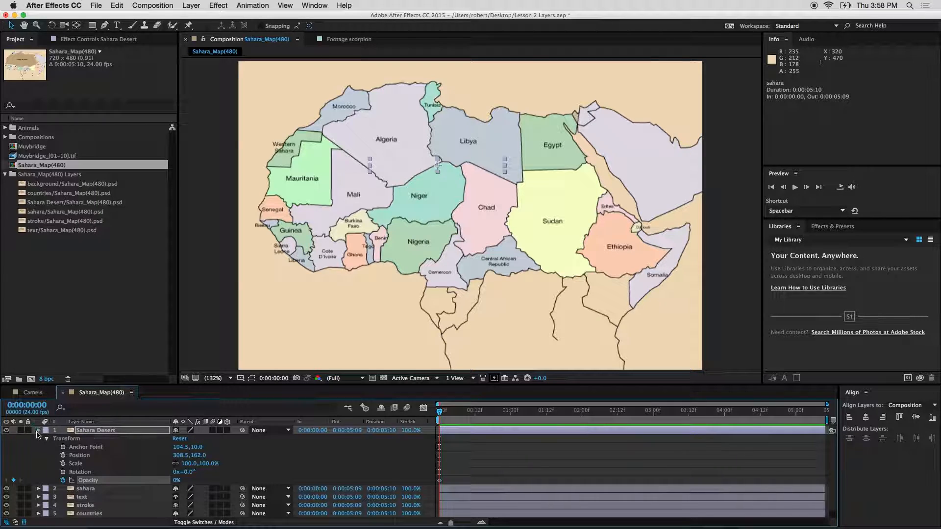
- Keyframe the Sahara Desert layer's Opacity at 100% at the composition's last frame, 0:00:05:09
left_click(38, 430)
key("space")
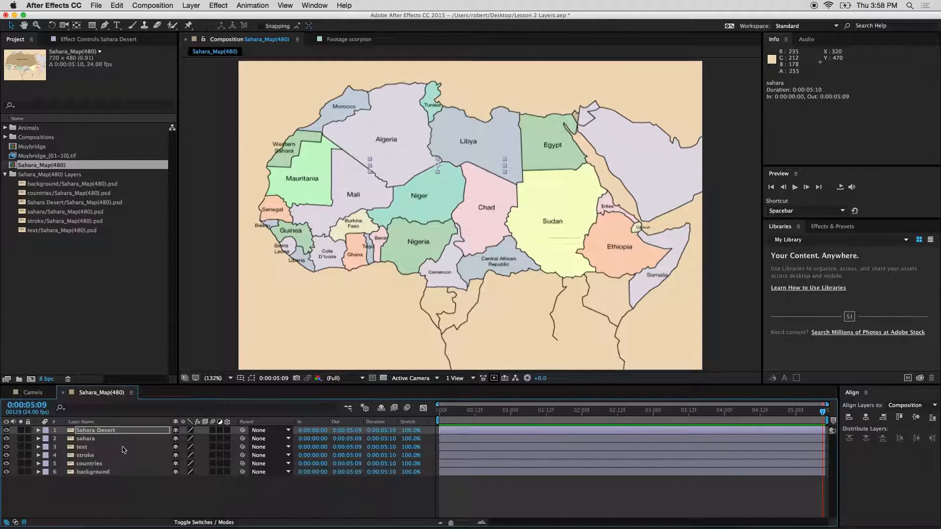
left_click(38, 430)
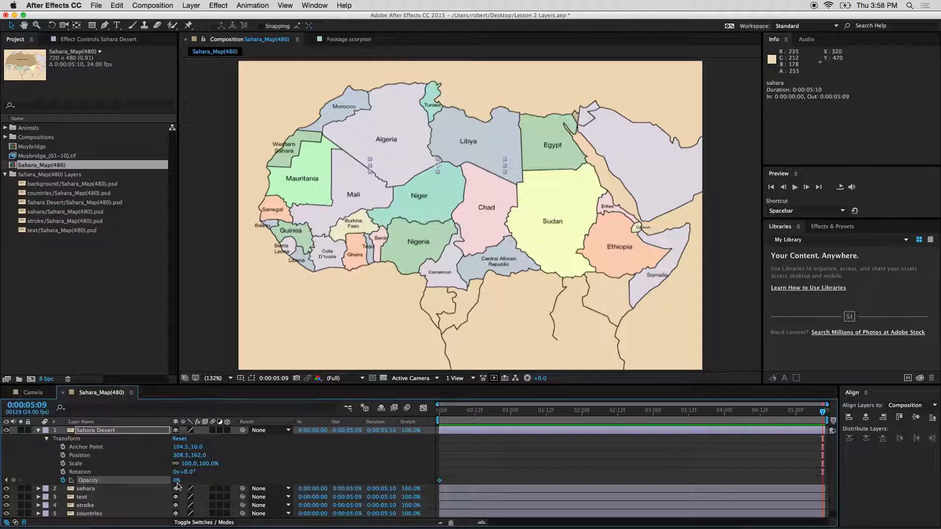
left_click(173, 480)
left_click_drag(158, 498, 188, 482)
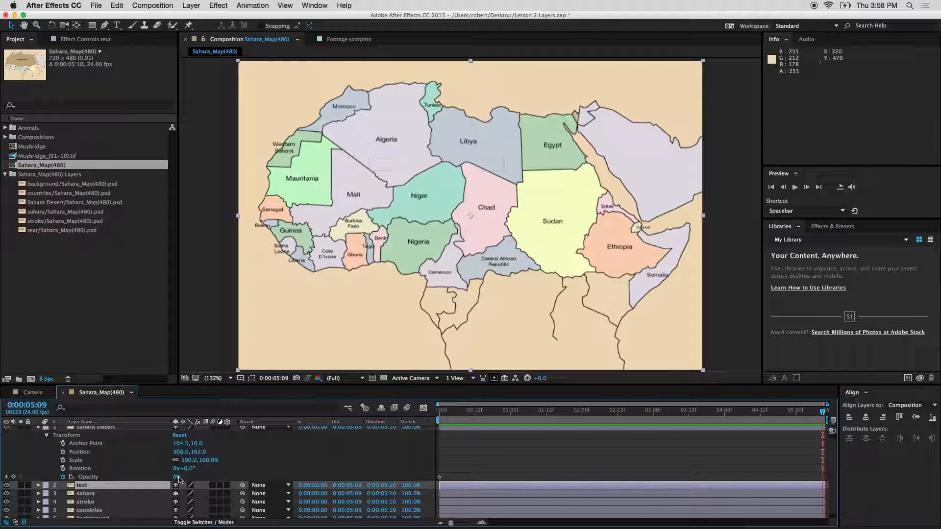
key("super+z")
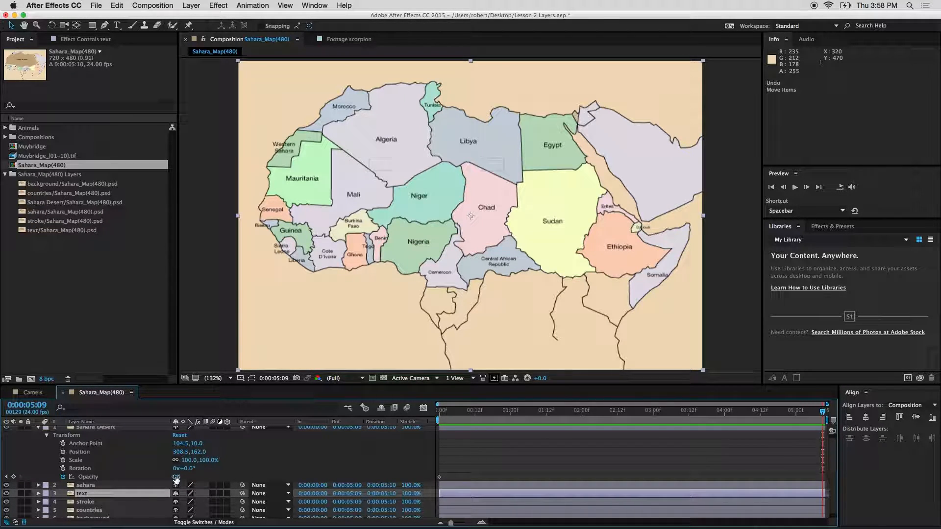
left_click_drag(175, 477, 457, 481)
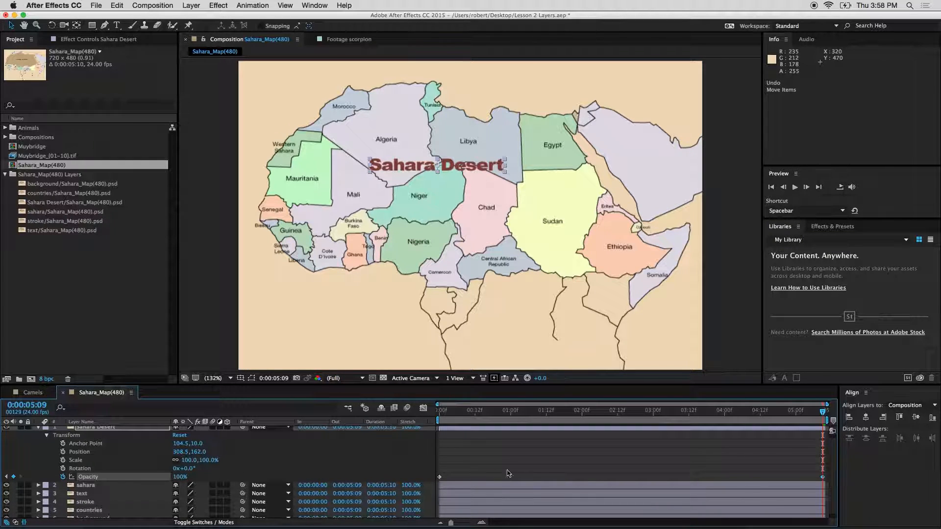
scroll(524, 454, "up", 1)
left_click(525, 454)
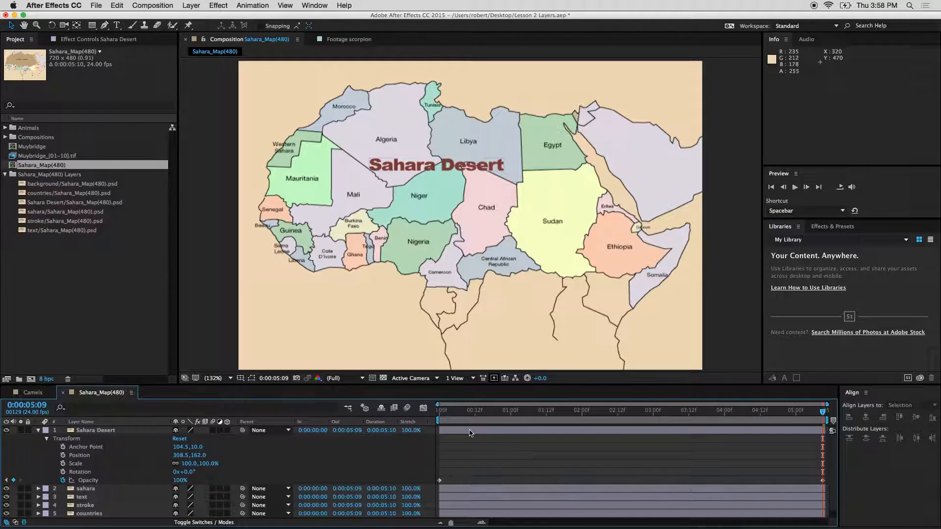
- Look through the map composition, its Sahara_Map(480) Layers folder, the Compositions folder and the scorpion footage
mouse_move(439, 430)
left_mouse_down()
mouse_move(669, 431)
mouse_move(444, 429)
left_mouse_up()
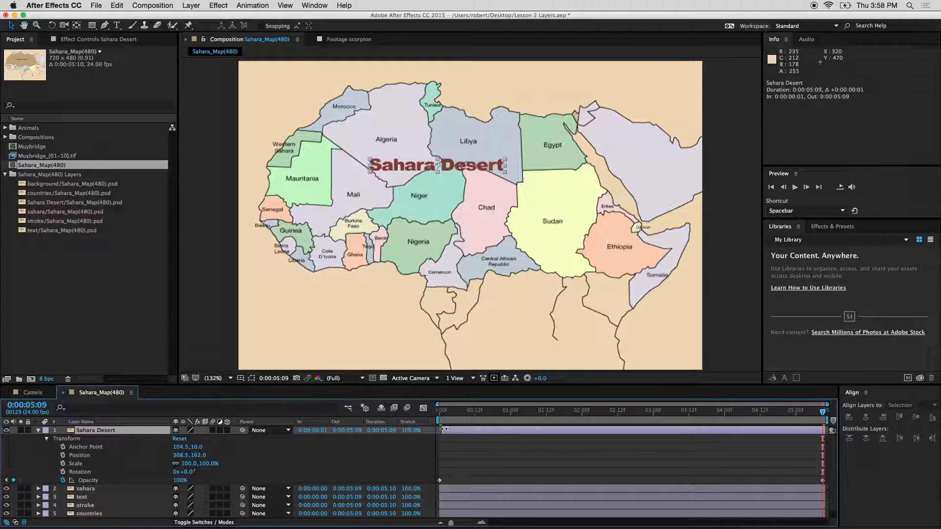
double_click(36, 165)
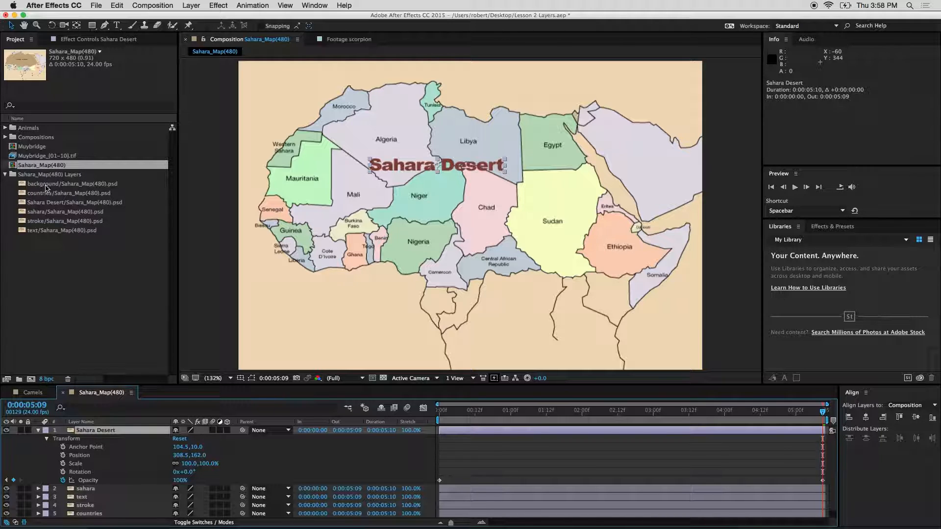
double_click(53, 176)
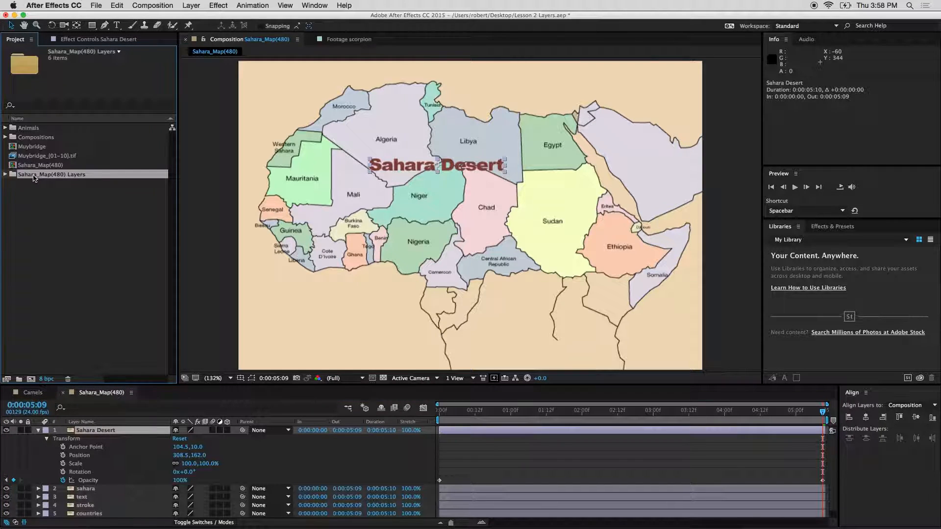
double_click(34, 175)
double_click(28, 166)
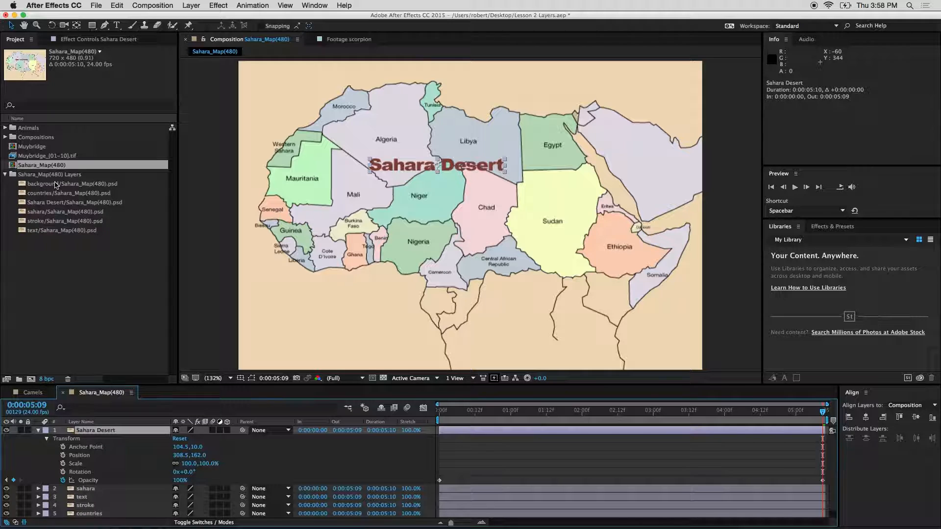
left_click(5, 137)
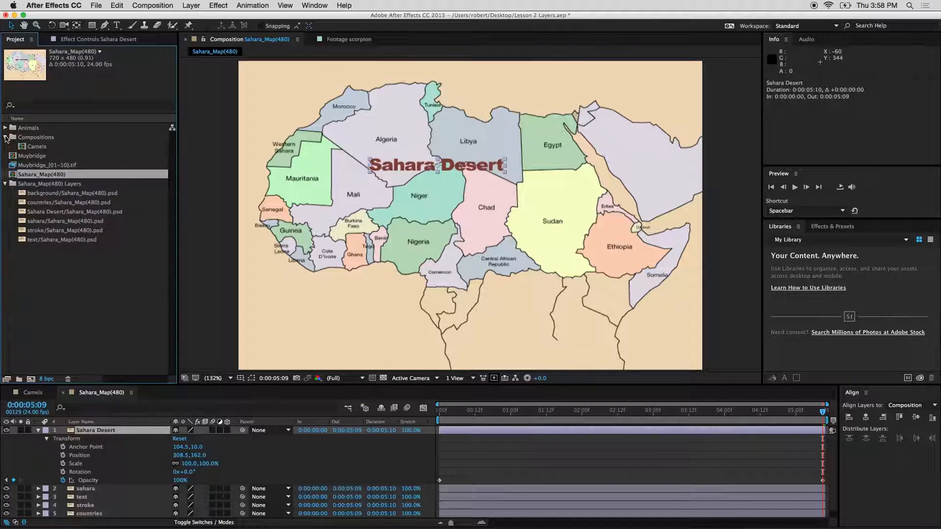
left_click(5, 137)
left_click(104, 318)
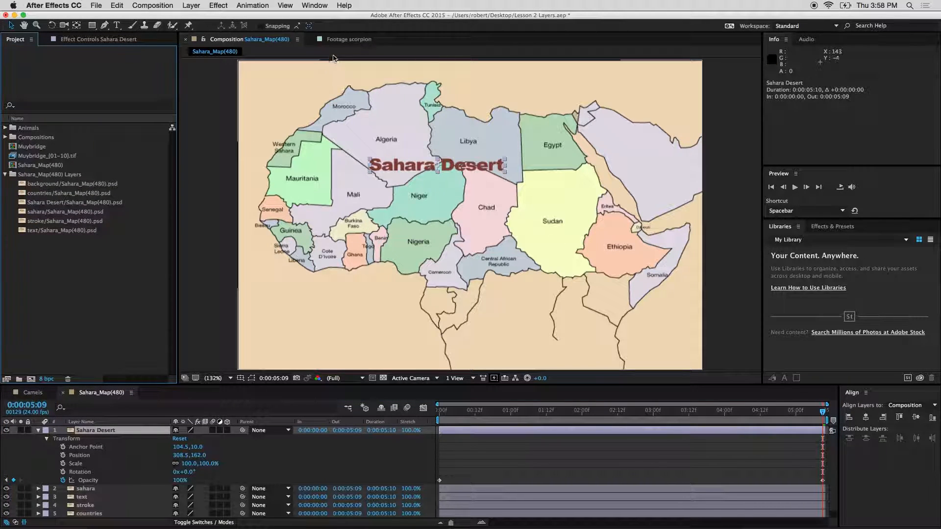
left_click(349, 39)
left_click(247, 37)
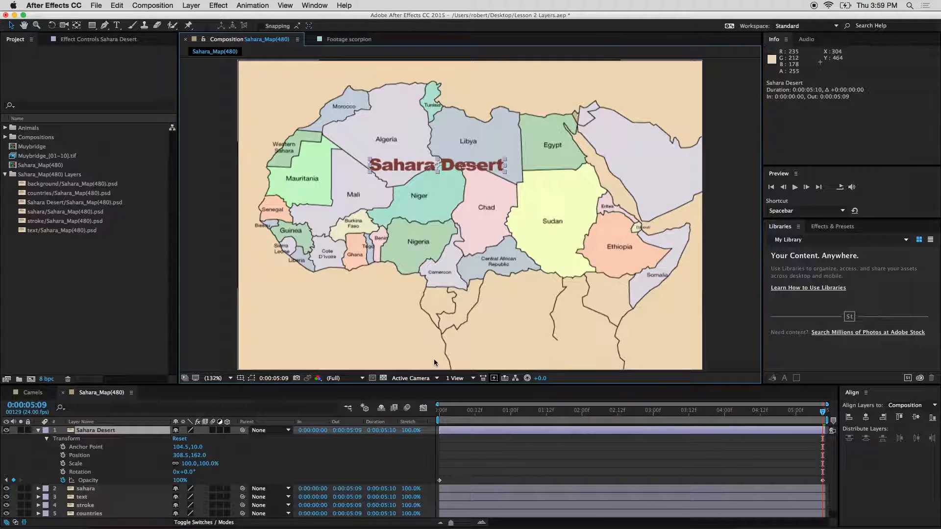
- Scrub through the timeline up to 0:00:04:17 to review the Sahara Desert title's fade-in
left_click(485, 463)
left_click(466, 496)
mouse_move(440, 495)
left_mouse_down()
mouse_move(526, 497)
mouse_move(440, 501)
left_mouse_up()
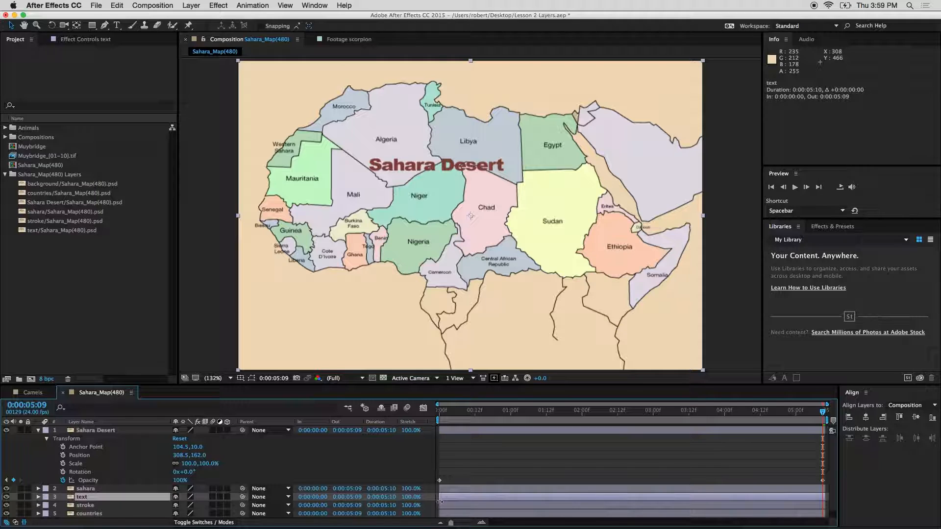
left_click(463, 469)
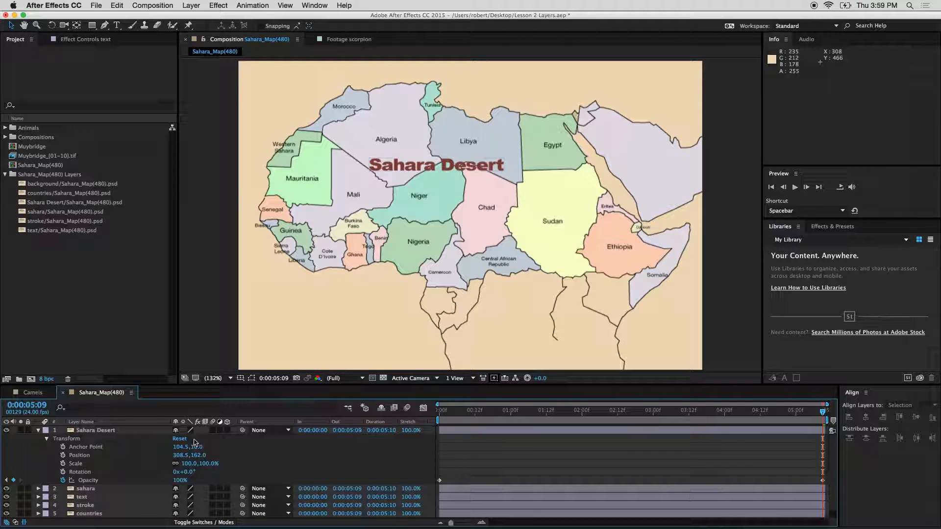
left_click_drag(610, 411, 775, 413)
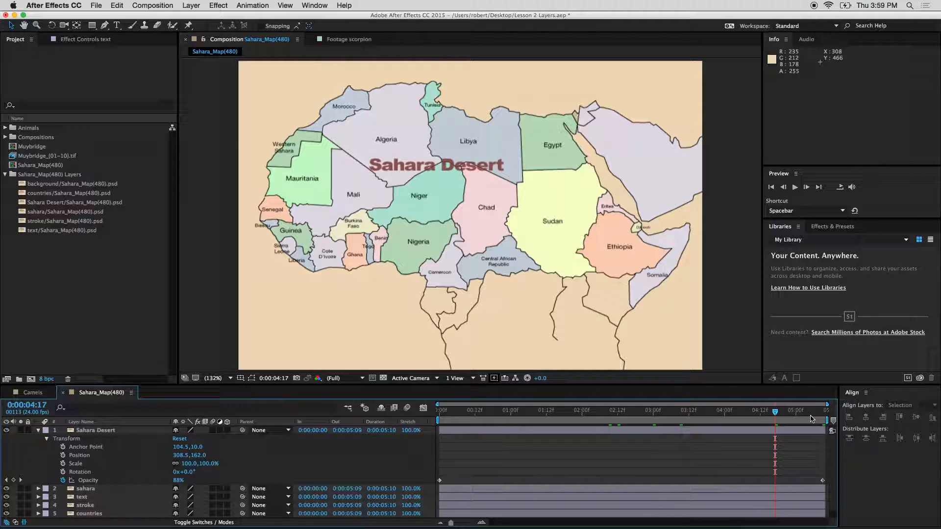
- Reveal the sahara layer's properties and raise its Opacity to full at the composition's last frame
left_click(40, 431)
left_click(39, 439)
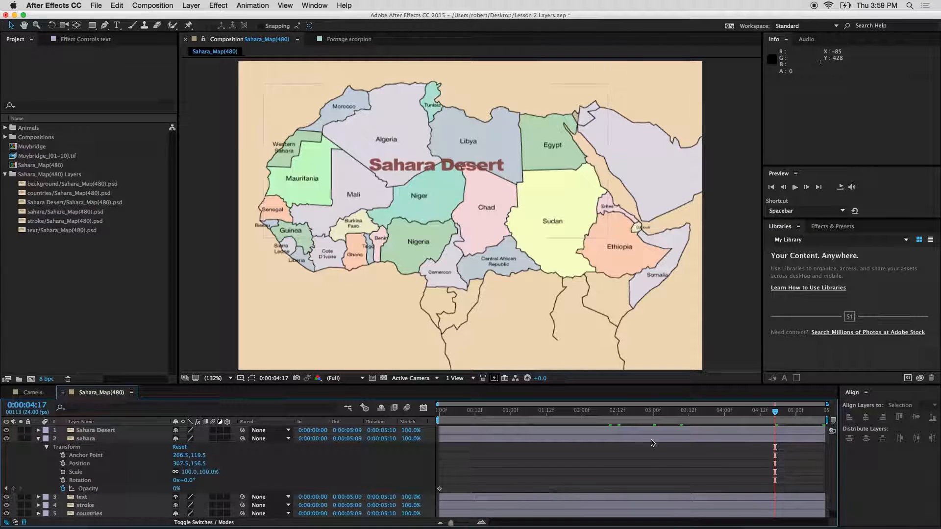
key("End")
left_click_drag(177, 493, 230, 493)
- Collapse the sahara layer, then play and scrub the composition from its start to review both fade-ins
key("Home")
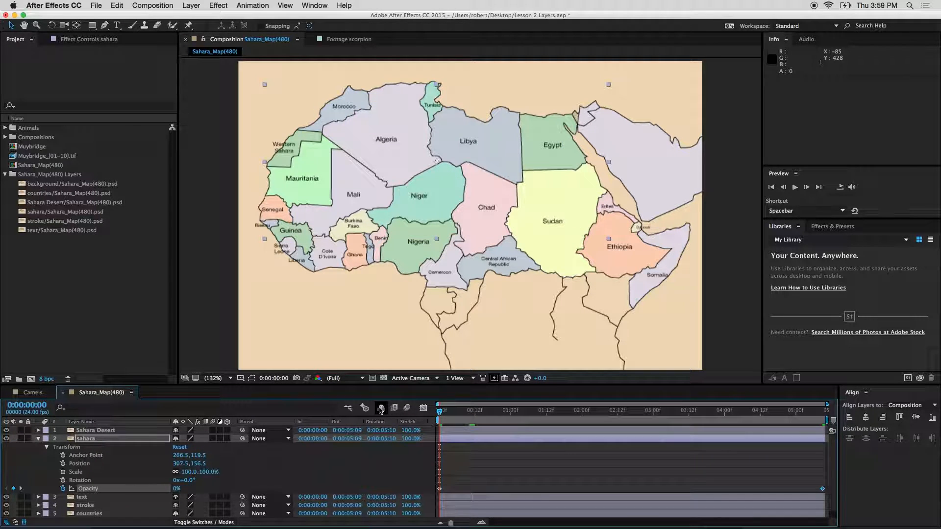
left_click(42, 440)
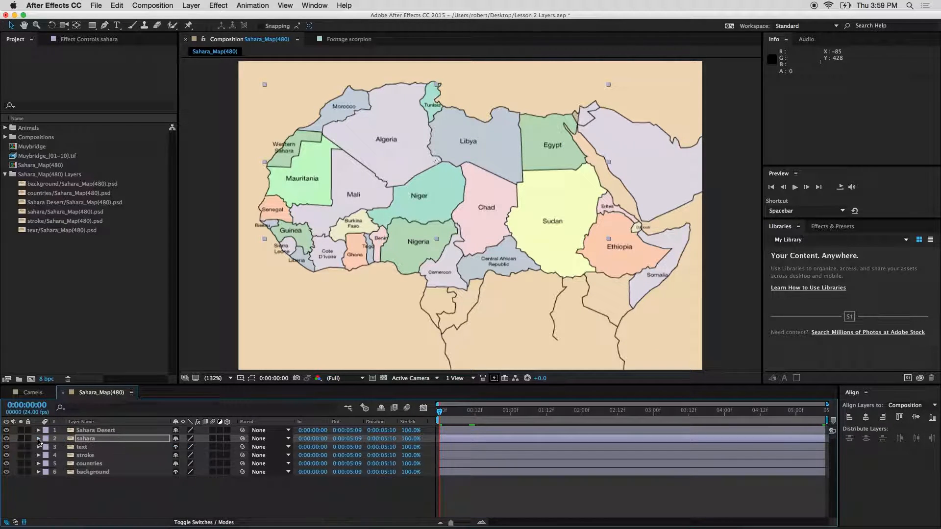
key("space")
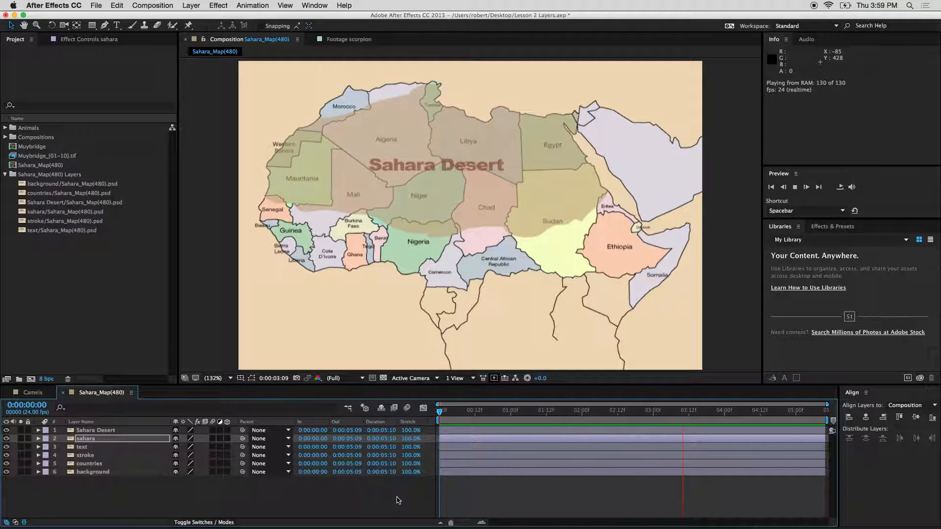
key("space")
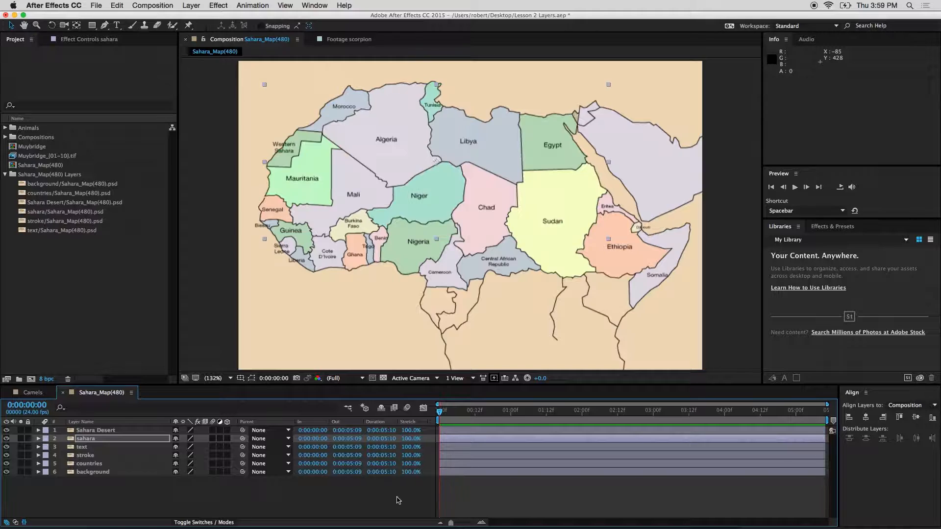
key("space")
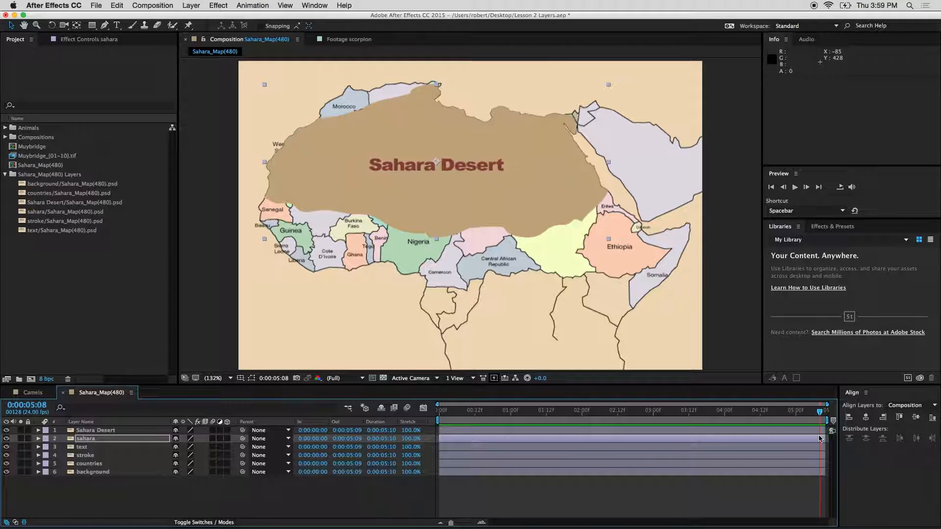
left_click_drag(504, 413, 622, 413)
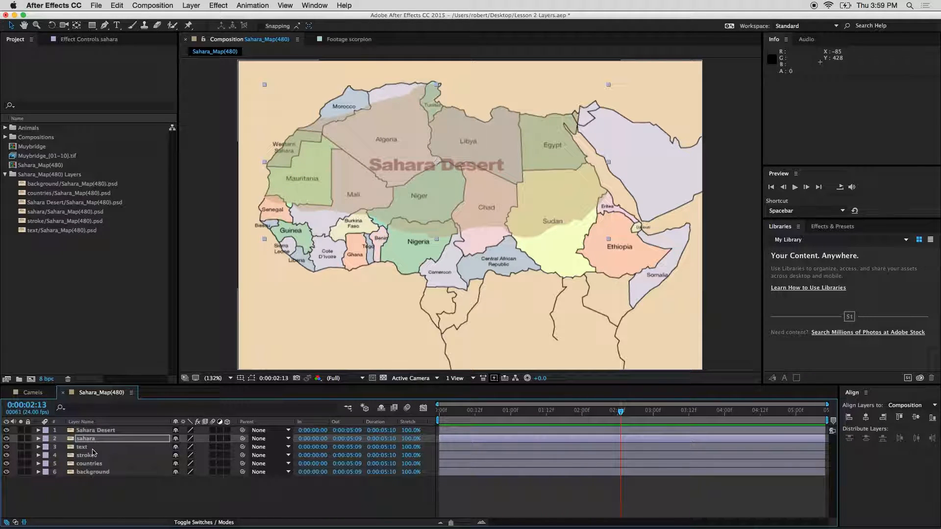
key("Home")
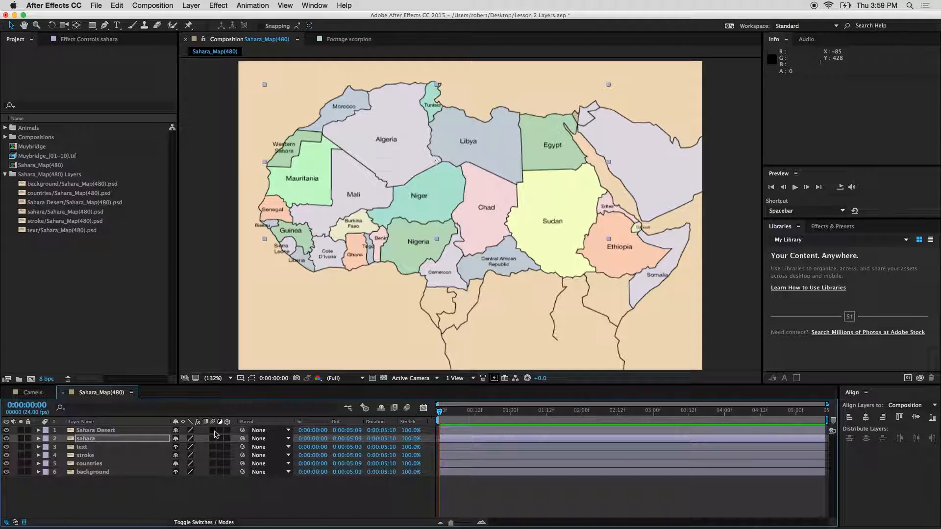
- Add Opacity keyframes at 100% to the text and countries layers at 0:00:01:15
left_click(555, 411)
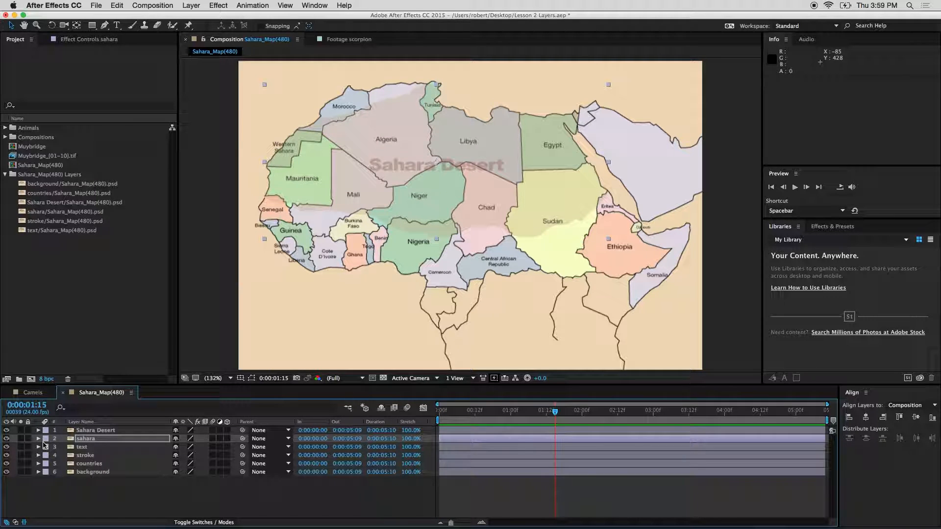
left_click(37, 464)
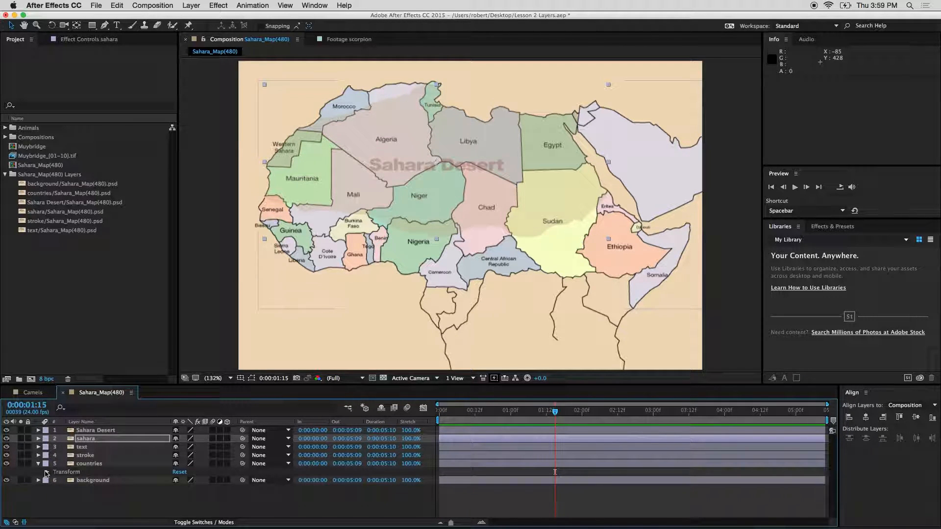
left_click(46, 471)
left_click(37, 446)
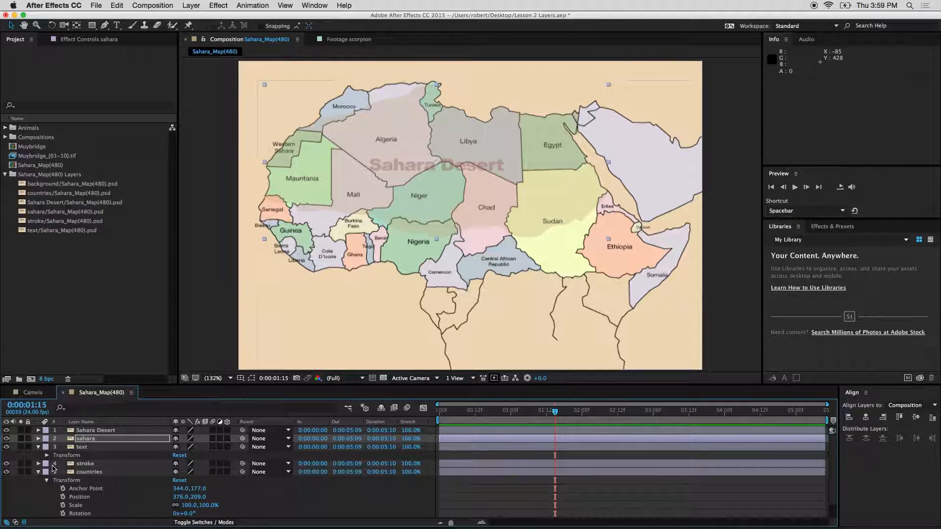
left_click(47, 456)
left_click(63, 497)
scroll(63, 495, "down", 3)
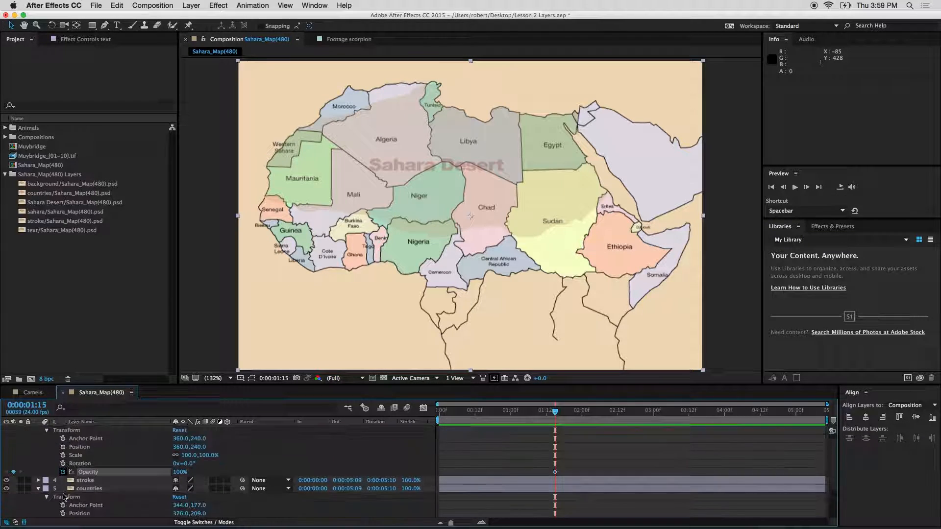
left_click(63, 506)
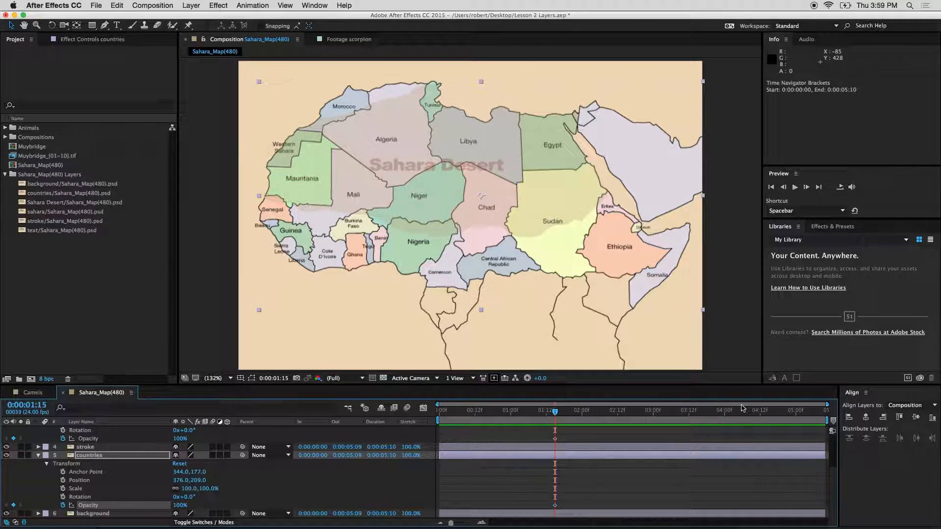
- Set the Opacity of both the text and countries layers to 0% at 0:00:04:01
left_click(727, 411)
left_click(184, 440)
left_click(180, 438)
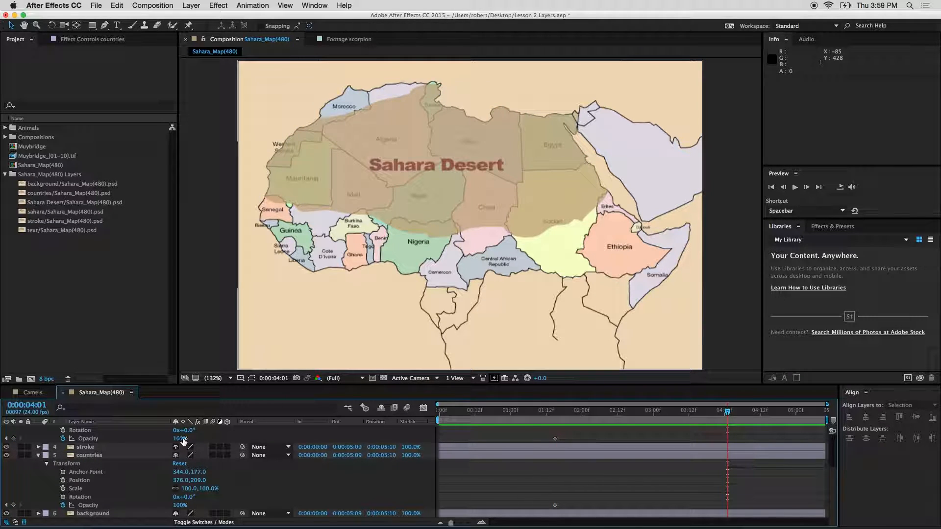
type("0")
key("Return")
left_click(180, 505)
type("0")
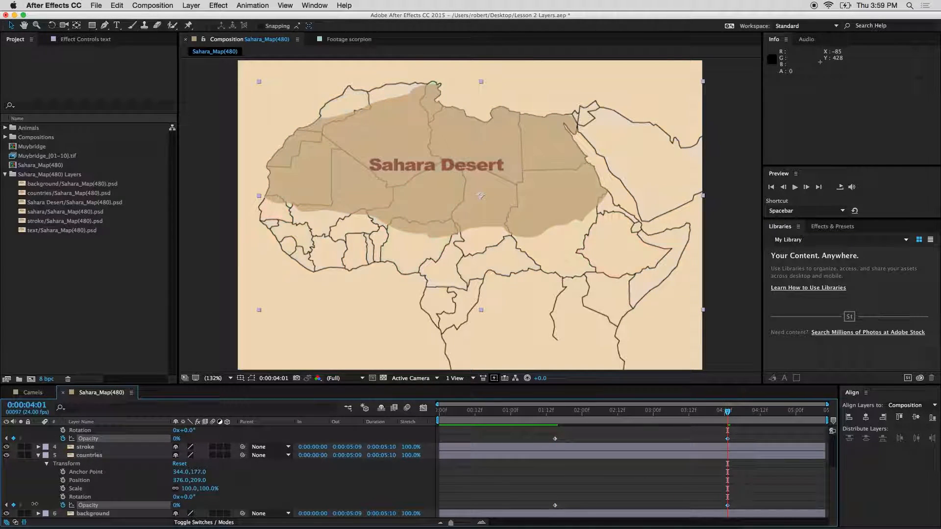
- Play the Sahara_Map(480) composition from its start, then scrub to its last frame to review all four Opacity fades
key("Return")
key("space")
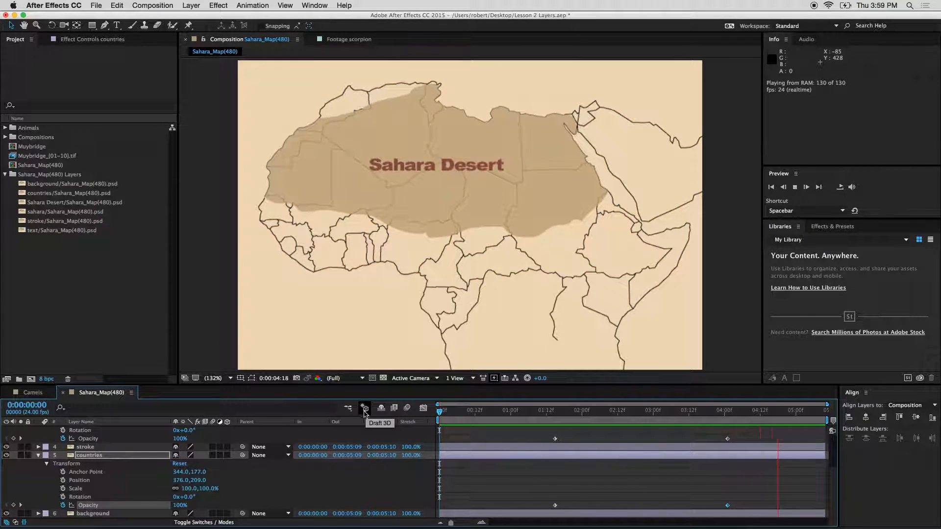
key("space")
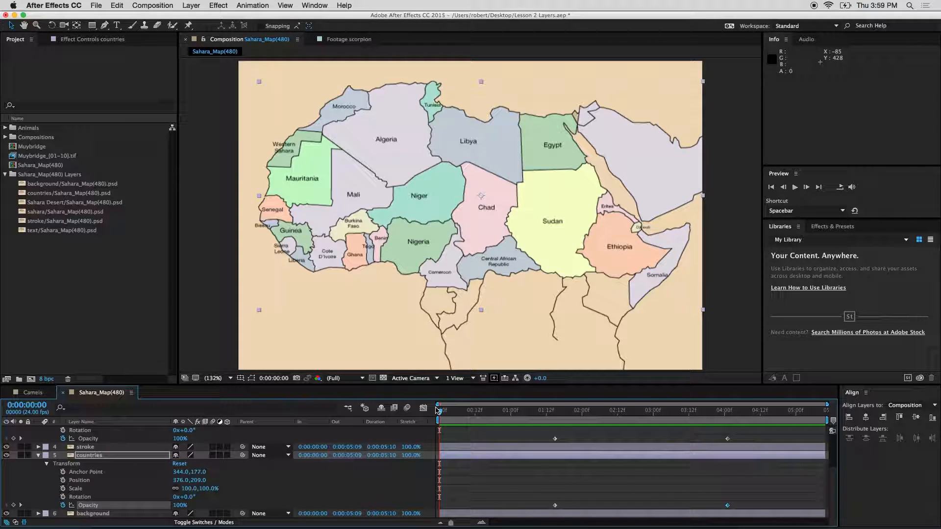
left_click_drag(445, 411, 836, 457)
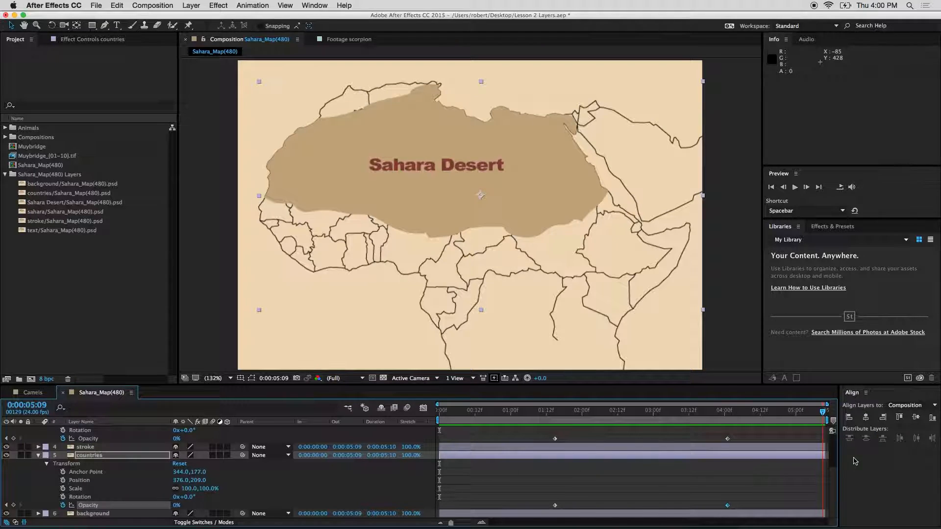
left_click(814, 463)
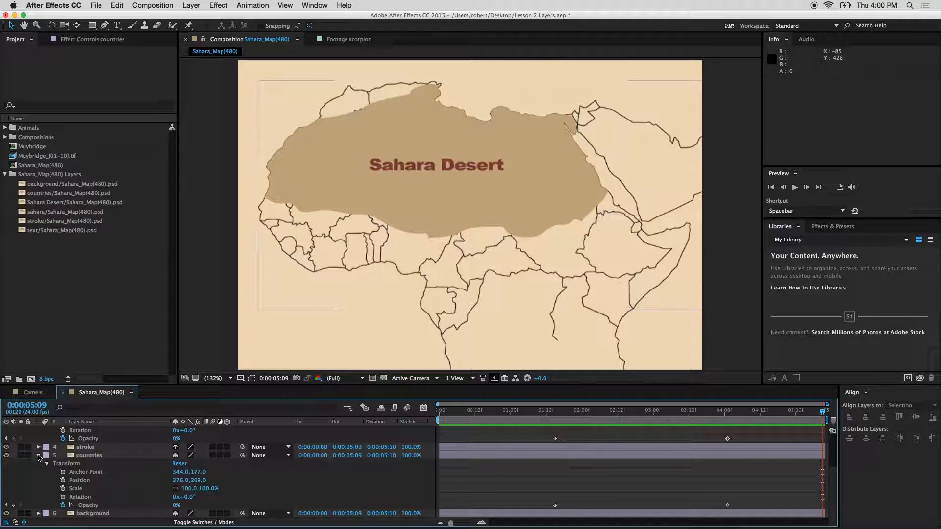
- Remove the Opacity keyframes from the countries, text, Sahara Desert and sahara layers and scrub back to 0:00:00:19
left_click(63, 505)
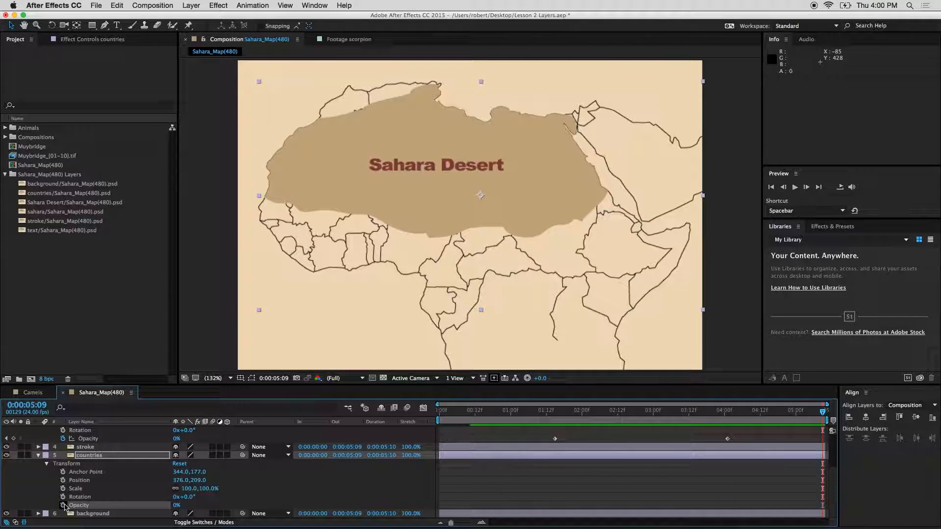
left_click(38, 456)
left_click(62, 488)
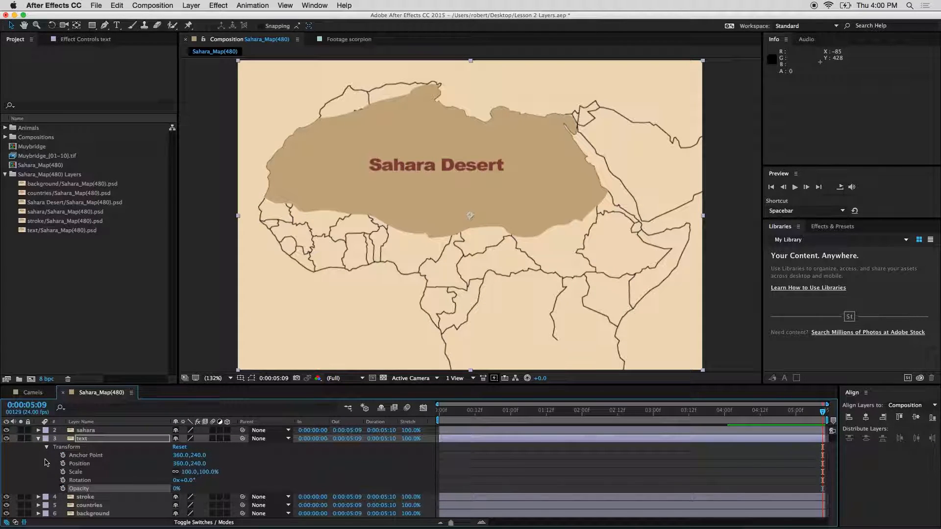
left_click(38, 439)
left_click(39, 430)
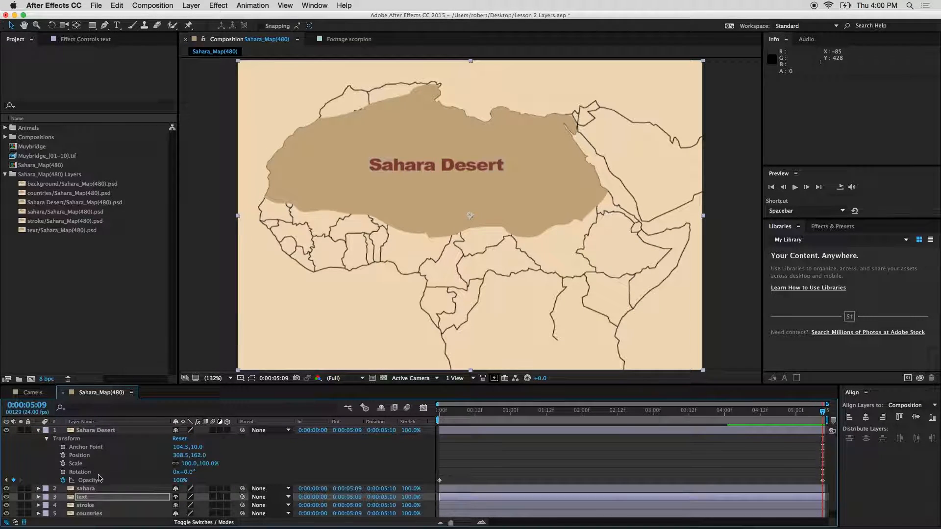
left_click(38, 430)
left_click(38, 438)
left_click(64, 488)
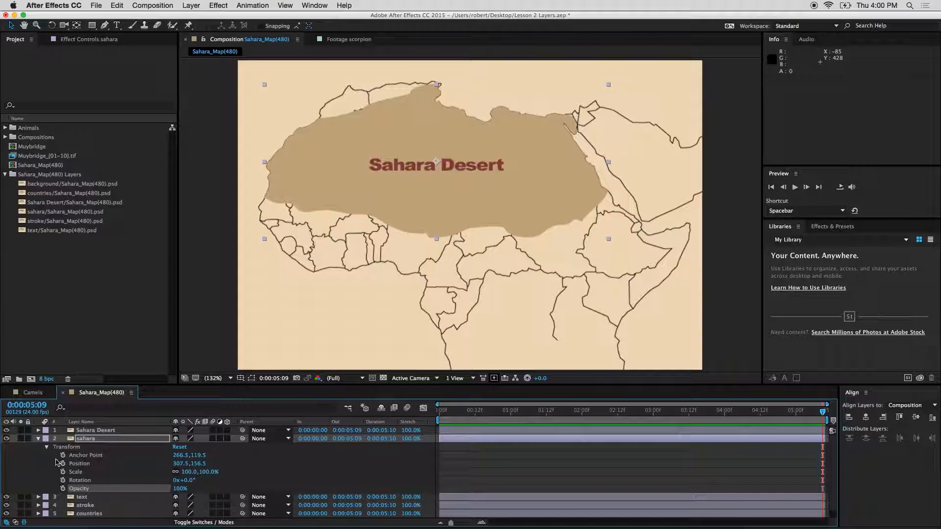
left_click(39, 438)
left_click_drag(821, 412, 496, 401)
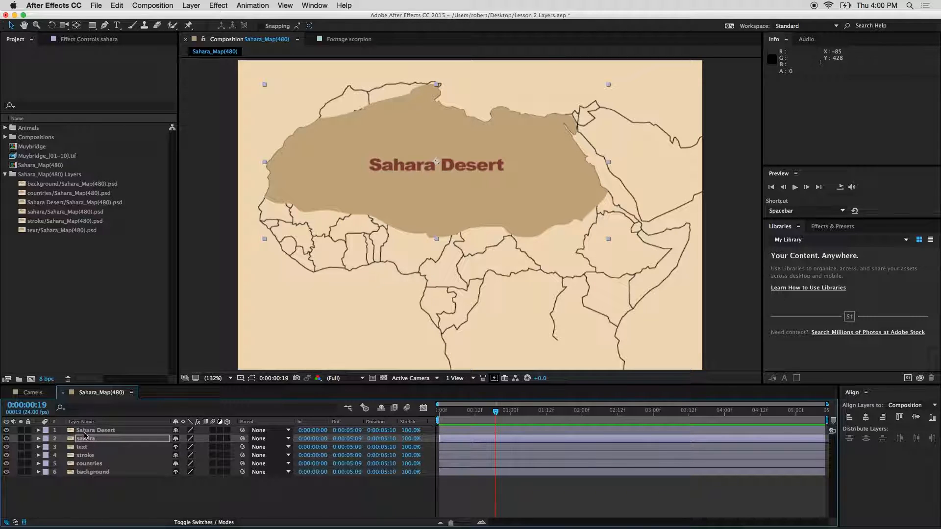
- Reset the Transform properties of all layers in the Sahara_Map(480) composition, then collapse the layers
key("super+a")
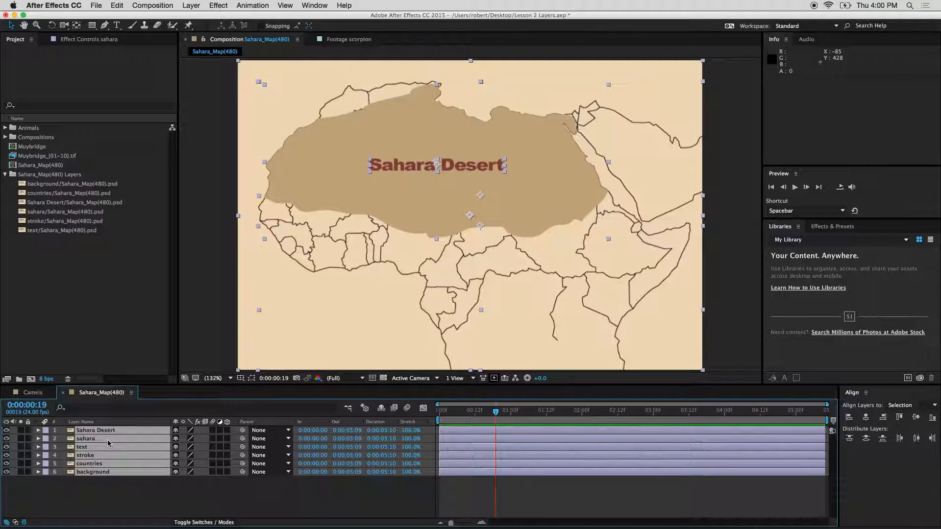
left_click(39, 430)
left_click(179, 438)
left_click(180, 497)
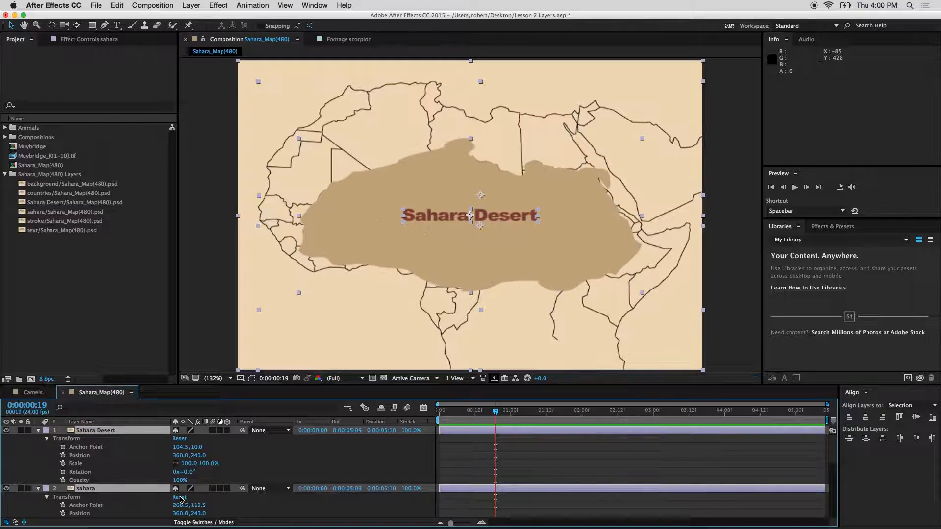
scroll(184, 471, "down", 5)
left_click(181, 431)
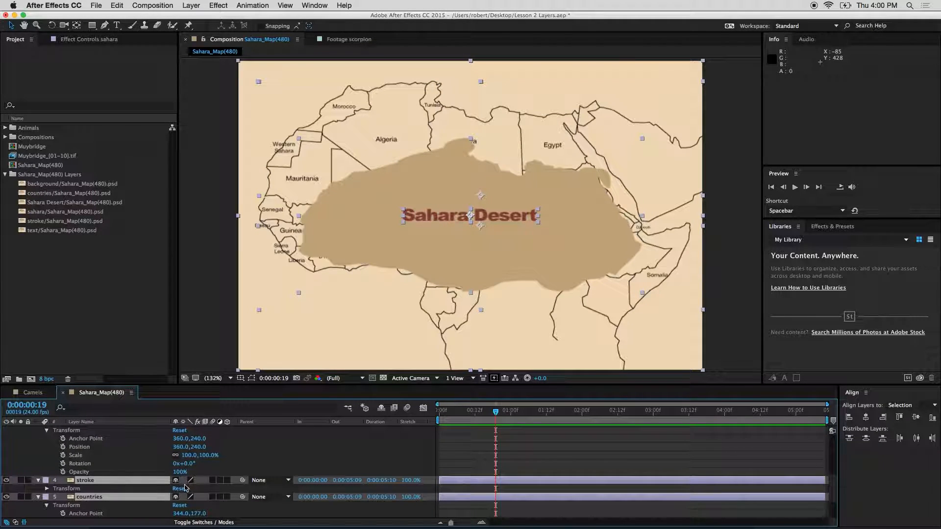
left_click(179, 489)
left_click(179, 505)
scroll(181, 510, "down", 3)
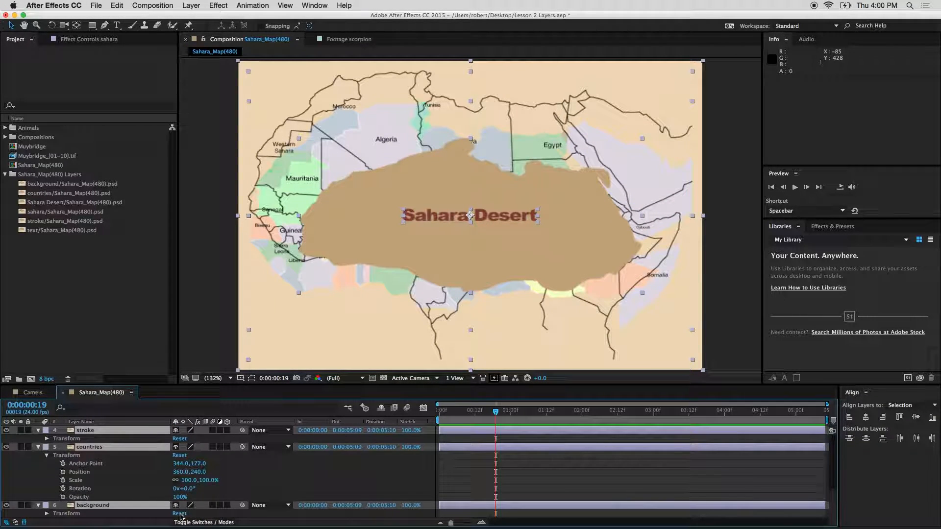
scroll(39, 437, "up", 8)
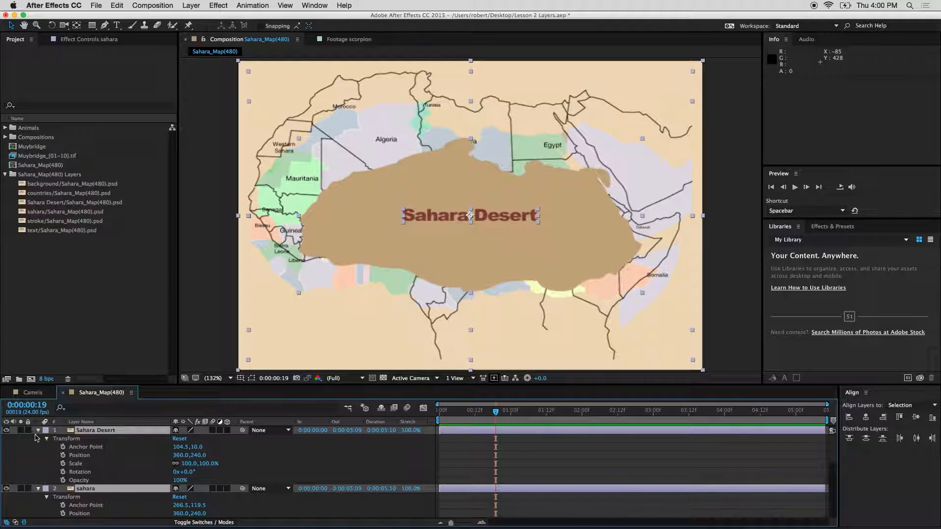
left_click(39, 430)
left_click(129, 496)
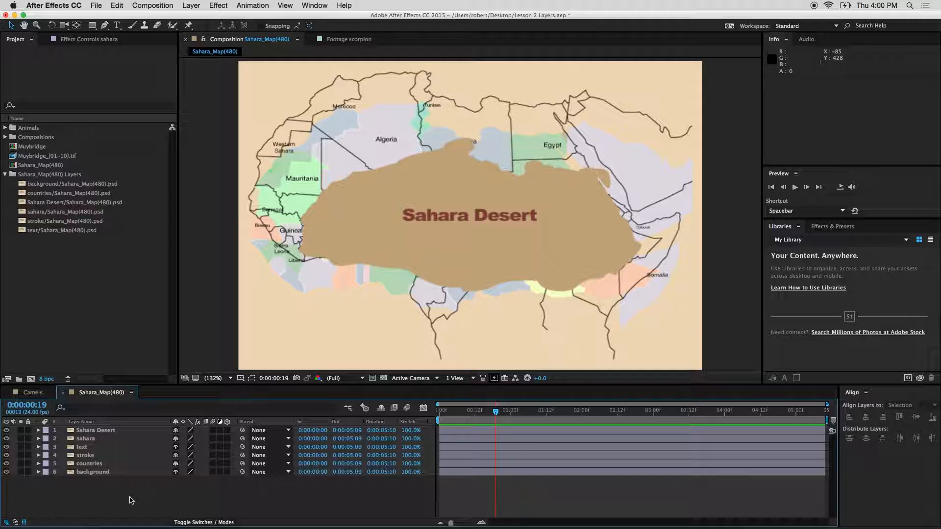
- Try clearing all layers from the Sahara_Map(480) composition, then undo the deletion and deselect the layers
key("ctrl+a")
key("Delete")
left_click(42, 165)
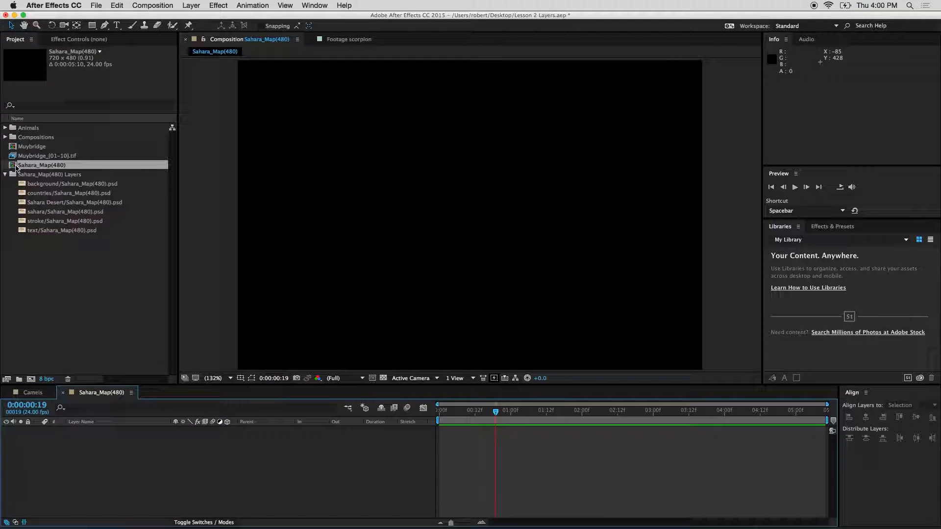
key("ctrl+z")
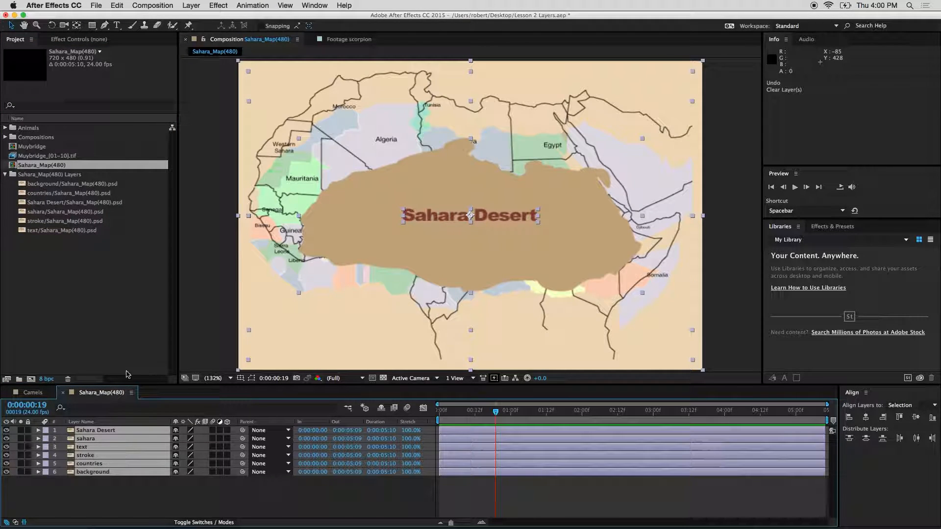
left_click(128, 498)
- Inspect the properties of the background, countries and stroke layers to check why the map layers are misaligned
left_click(38, 472)
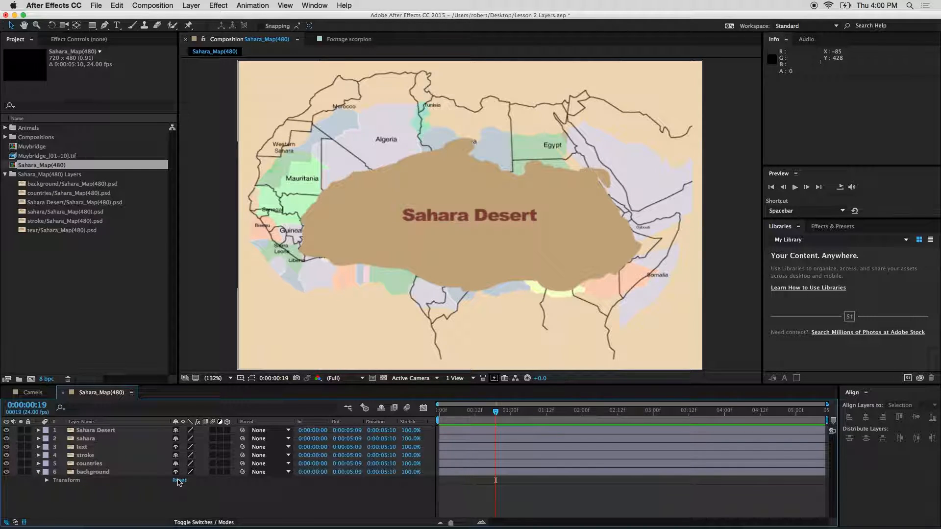
left_click(38, 471)
left_click(39, 463)
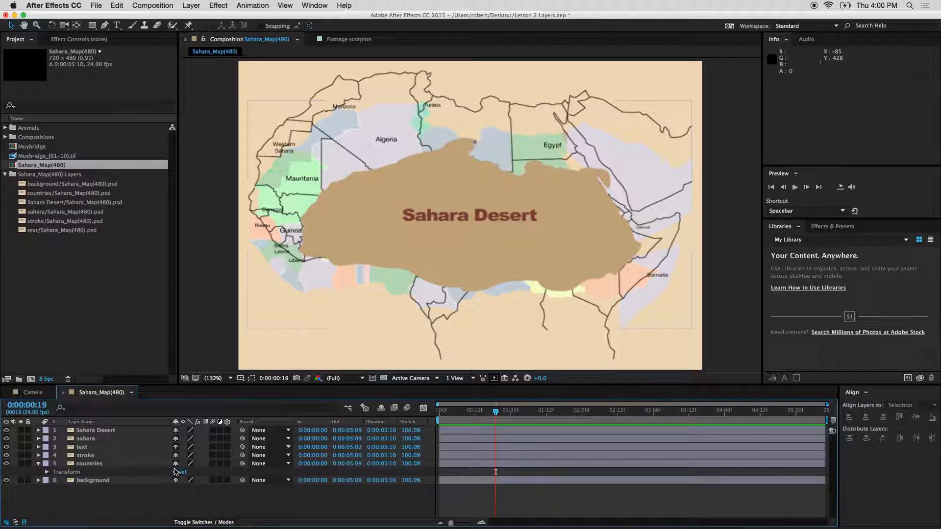
left_click(38, 456)
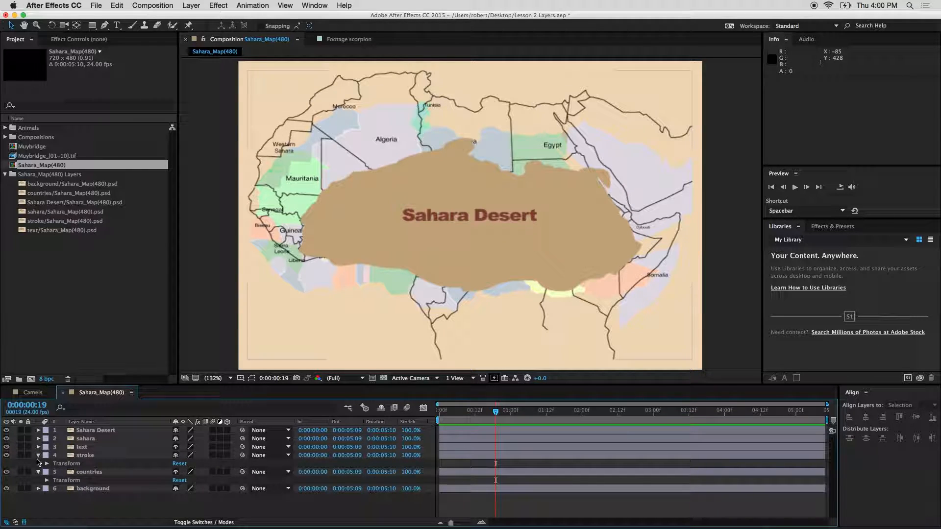
left_click(38, 455)
left_click(39, 464)
left_click(38, 472)
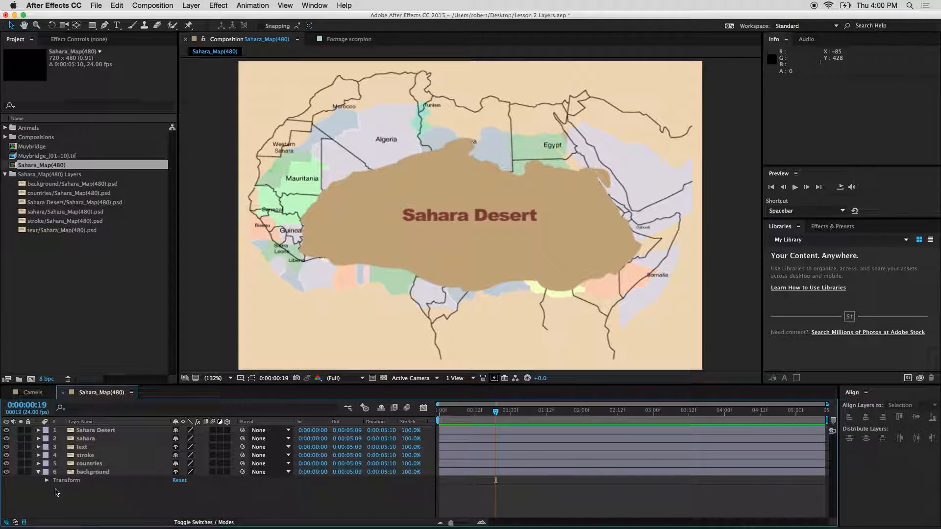
left_click(351, 255)
left_click(343, 107)
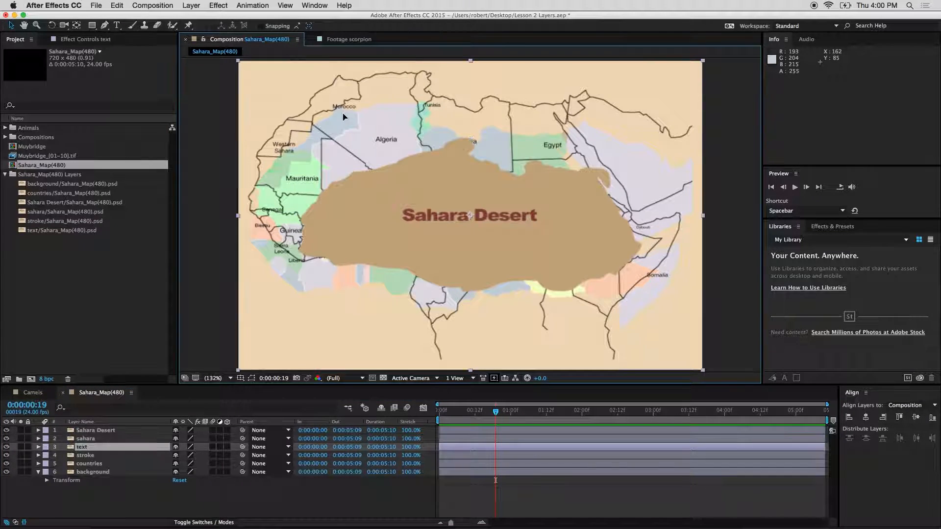
- Delete the Sahara_Map(480) composition and its Sahara_Map(480) Layers folder with all contents from the project
left_click(84, 231, "shift")
key("Delete")
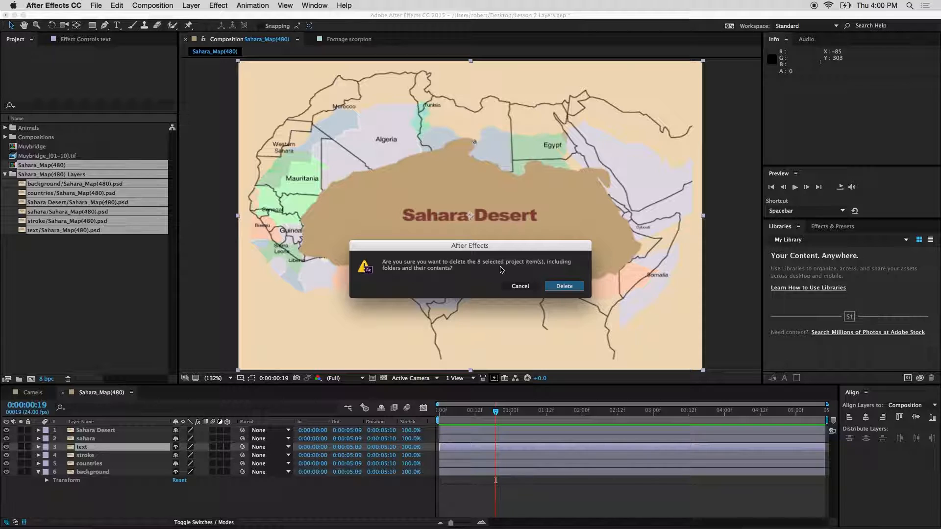
left_click(564, 286)
- Import Sahara_Map(480).psd as Composition - Retain Layer Sizes with Editable Layer Styles and open the resulting composition
right_click(4, 198)
mouse_move(79, 240)
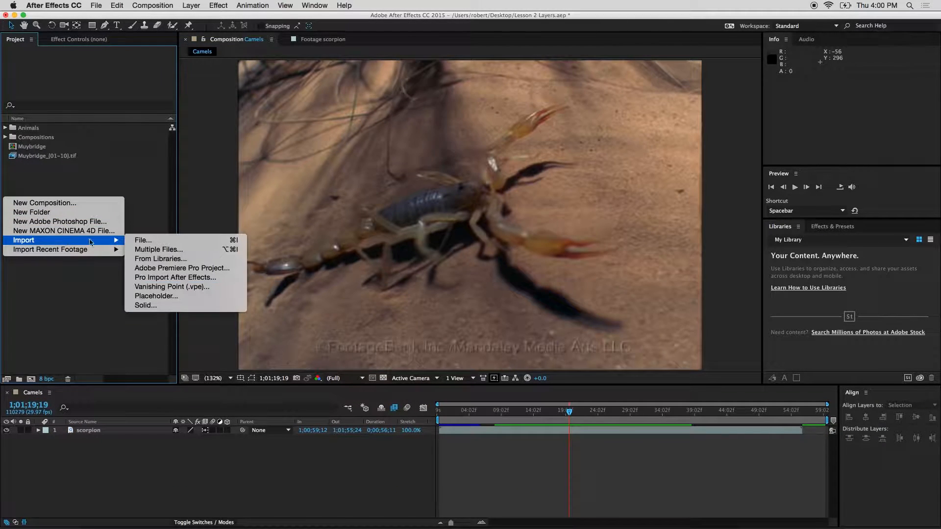
left_click(147, 239)
left_click(578, 113)
double_click(579, 114)
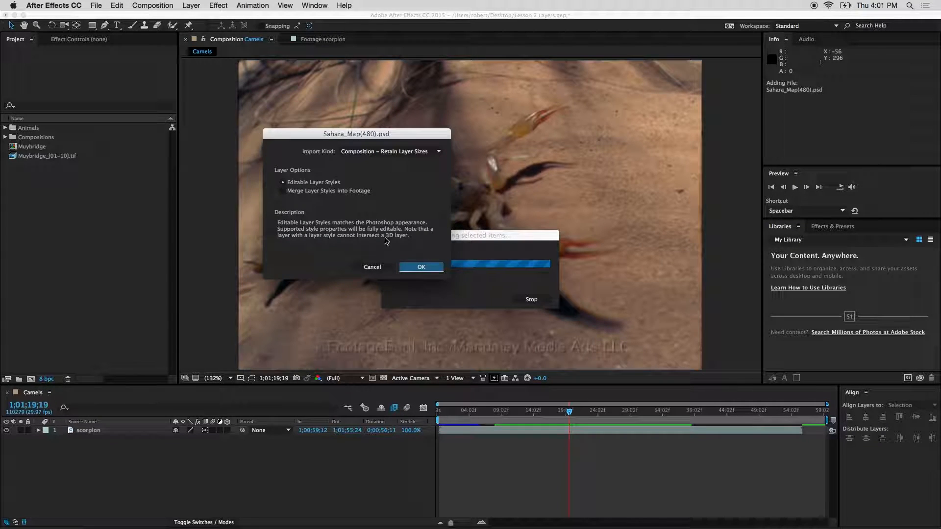
left_click(406, 267)
double_click(36, 164)
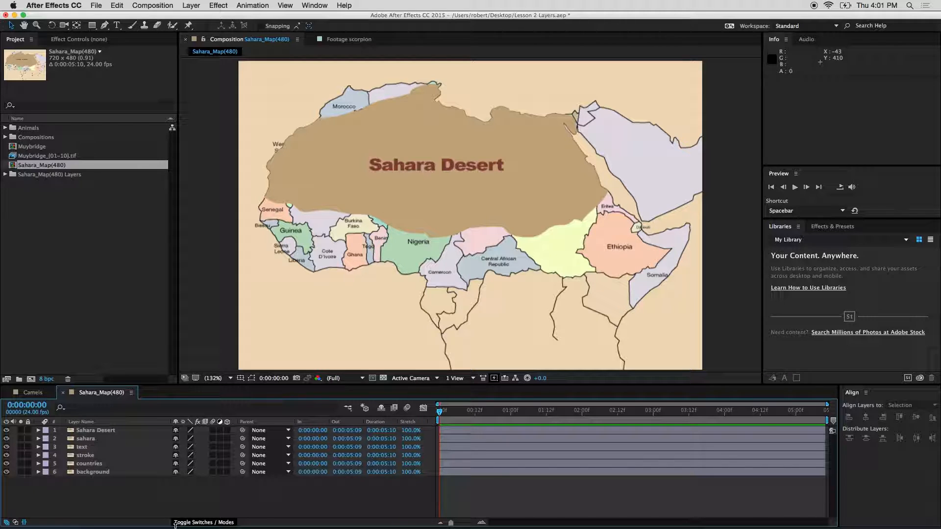
- Toggle the timeline columns between Switches and Modes several times, ending on the Modes columns
left_click(201, 524)
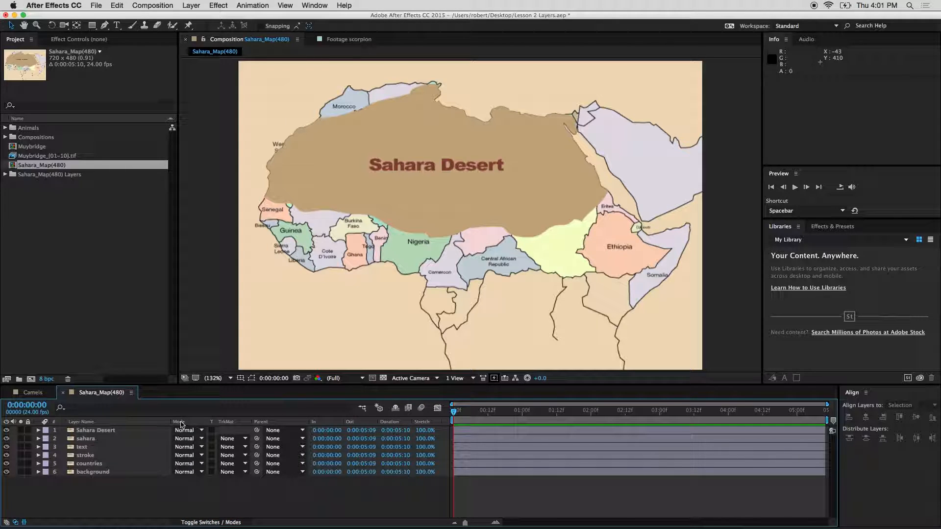
left_click(209, 521)
left_click(209, 522)
left_click(208, 522)
left_click(208, 522)
left_click(209, 523)
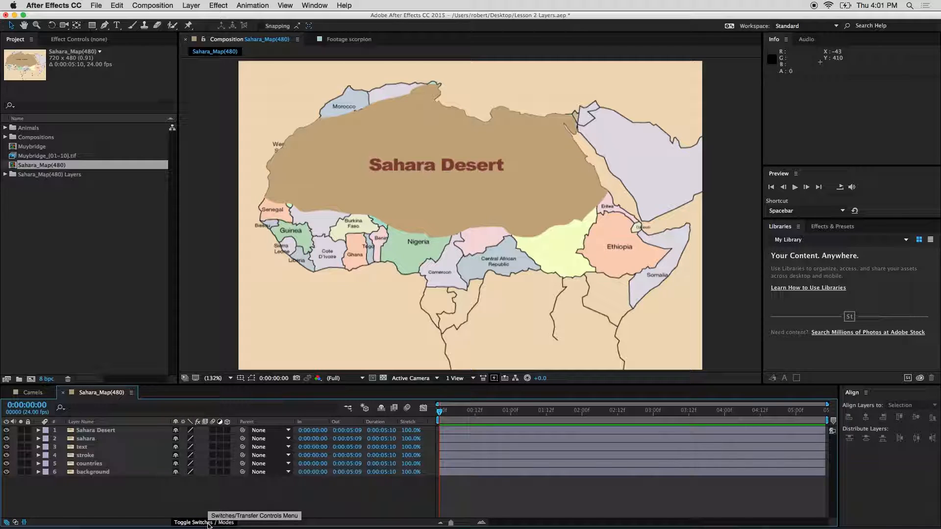
left_click(208, 522)
left_click(209, 523)
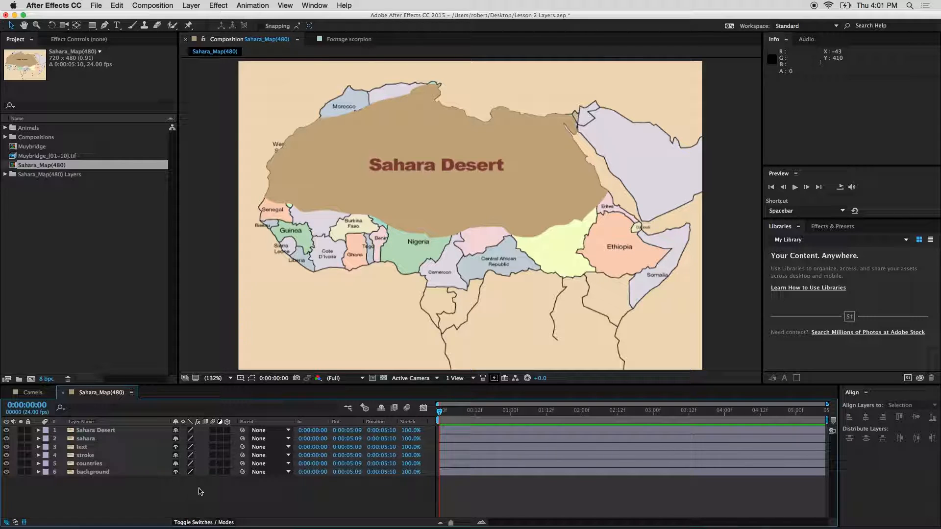
left_click(187, 523)
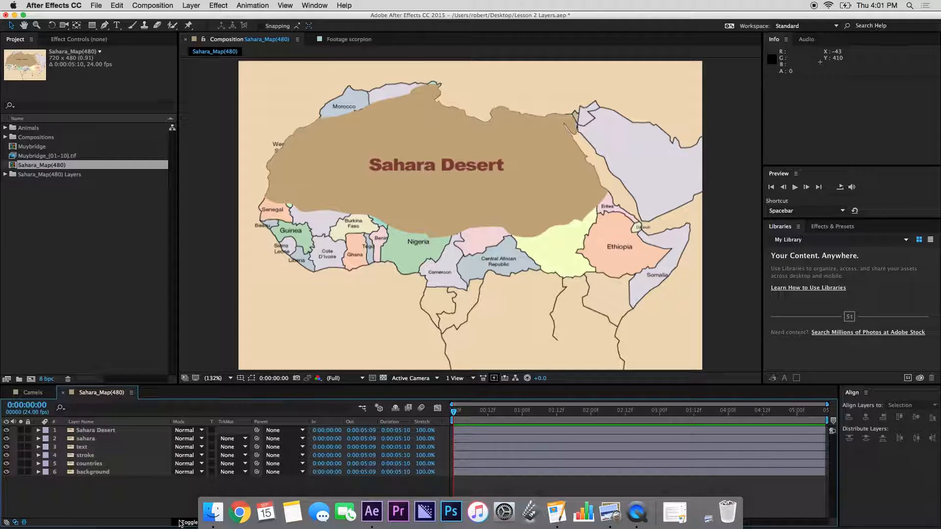
- Examine the blending modes offered for the Sahara Desert layer without changing its mode
left_click(191, 429)
left_click(149, 516)
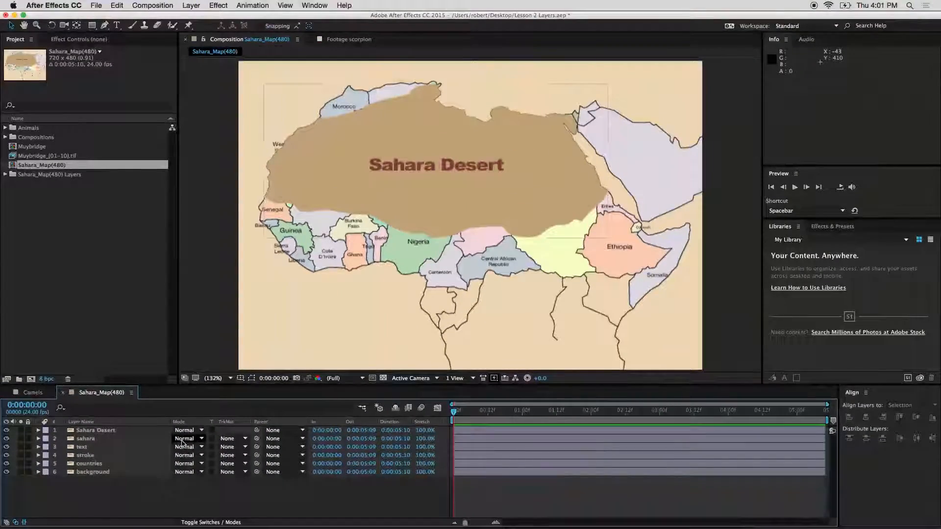
left_click(195, 431)
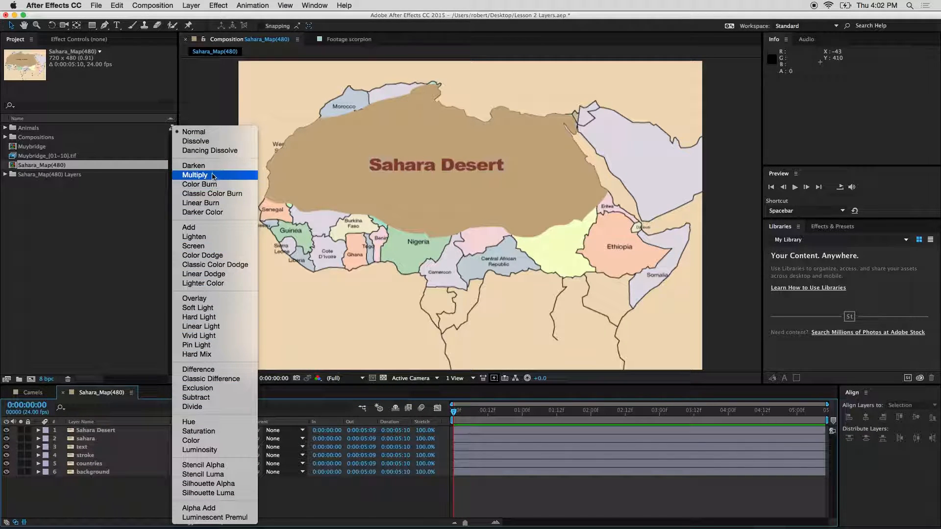
left_click(123, 279)
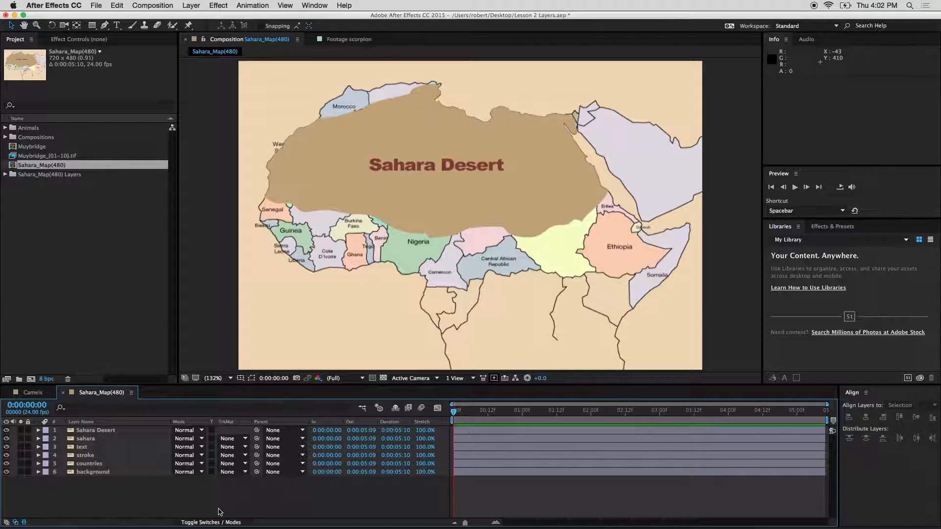
- Add the landscape clip from the Animals folder as the top layer of Sahara_Map(480) and move the current time to 0:00:02:05
left_click(5, 128)
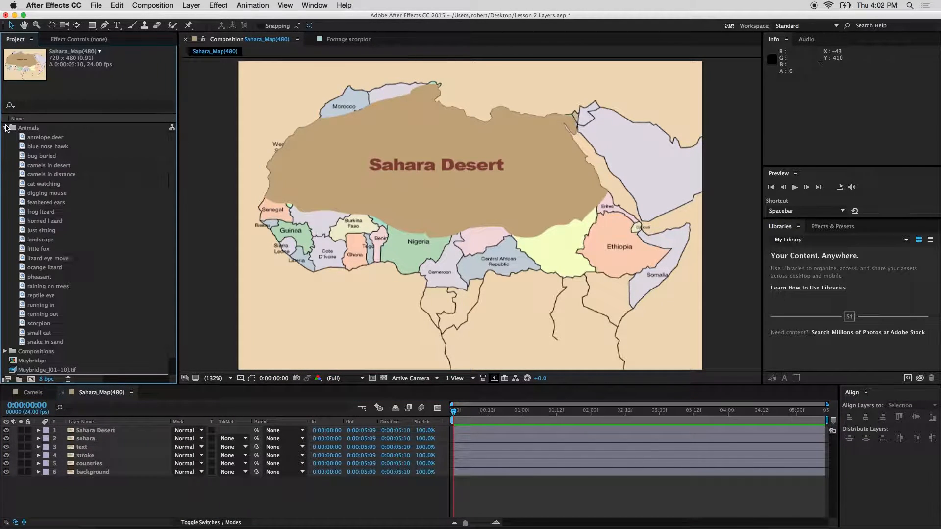
left_click(42, 241)
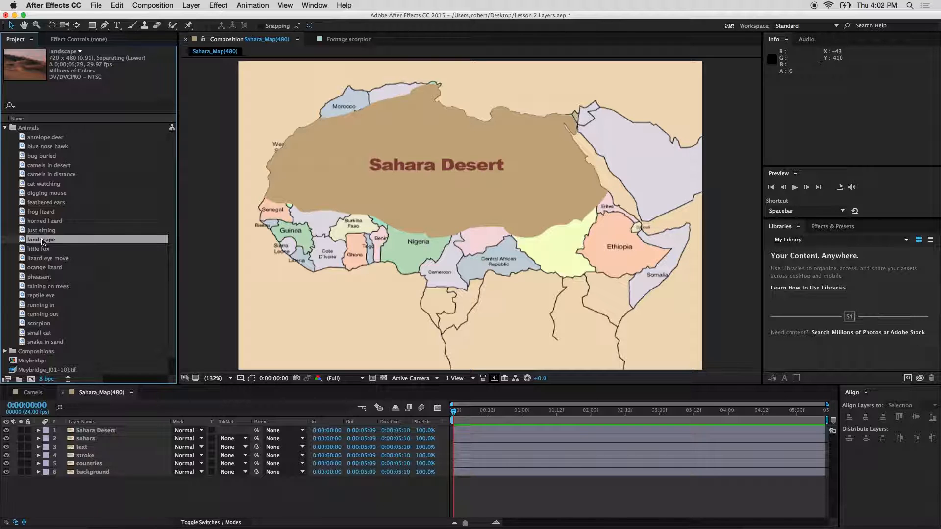
left_click_drag(42, 242, 114, 431)
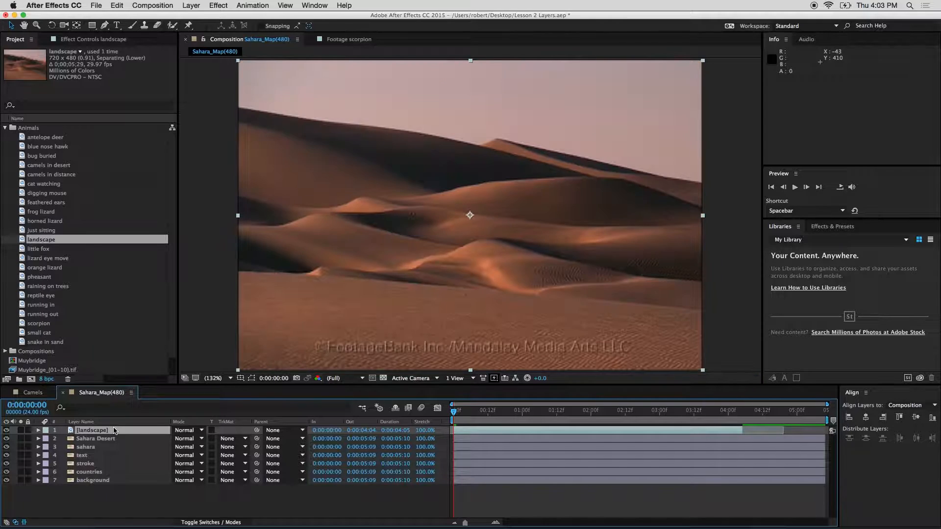
left_click_drag(455, 413, 604, 415)
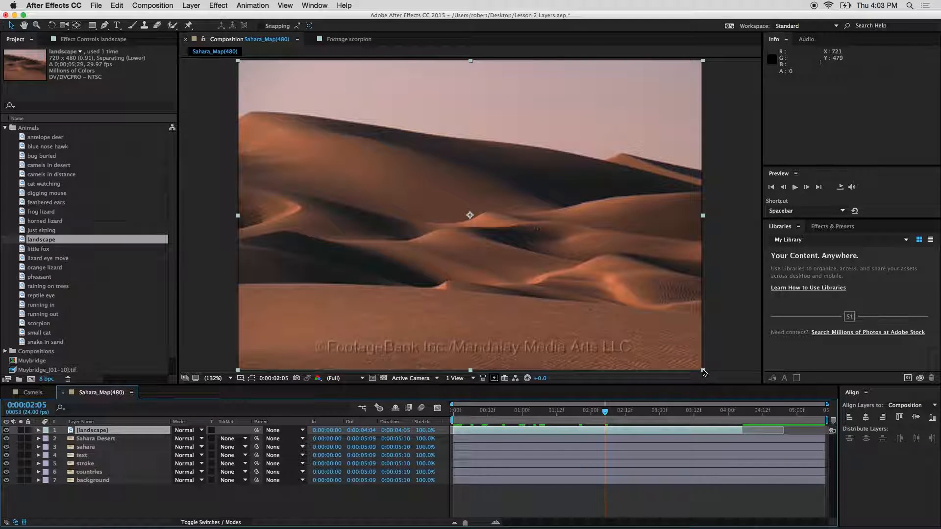
- Scale the landscape layer down to about 37% and place it over the map's northeastern area at about 556.7, 113.9
left_click_drag(703, 371, 680, 192)
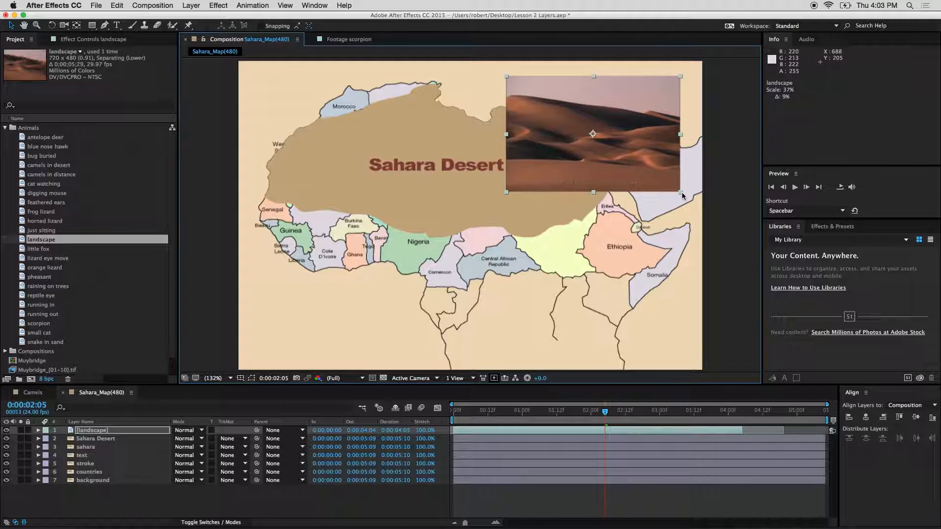
left_click_drag(587, 164, 591, 164)
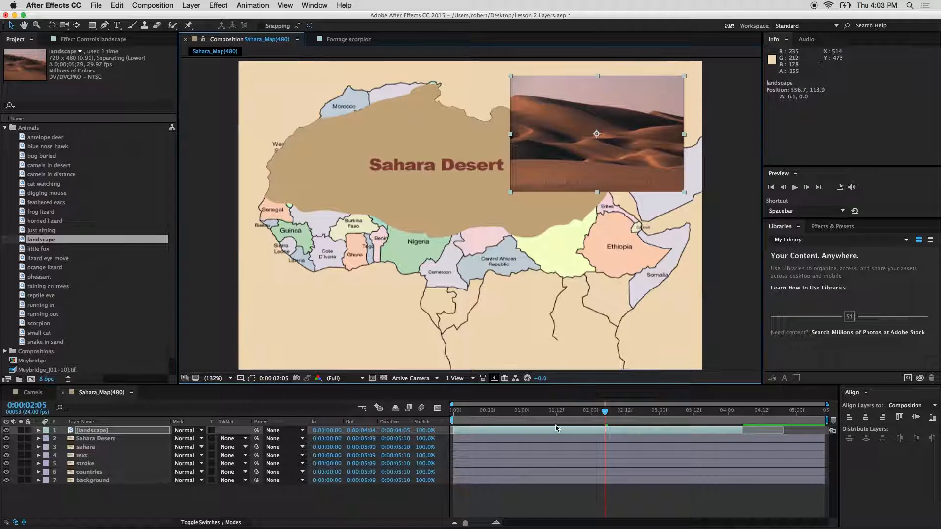
left_click(545, 517)
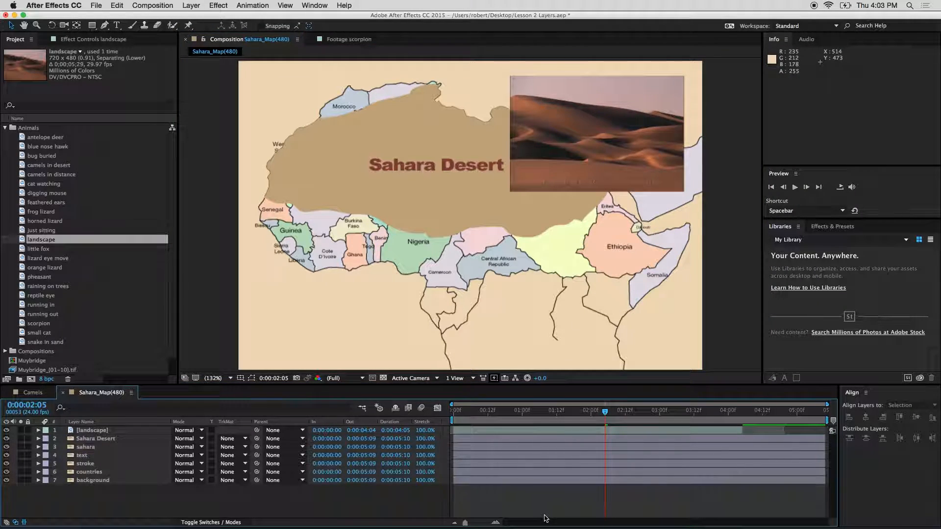
left_click(567, 110)
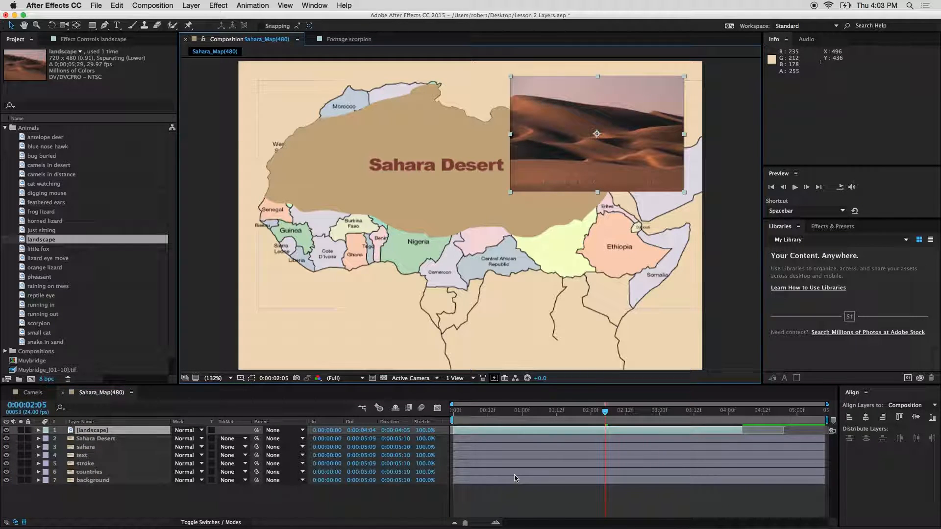
- Reveal the landscape layer's Transform properties and lower its Opacity to 70%
left_click(38, 430)
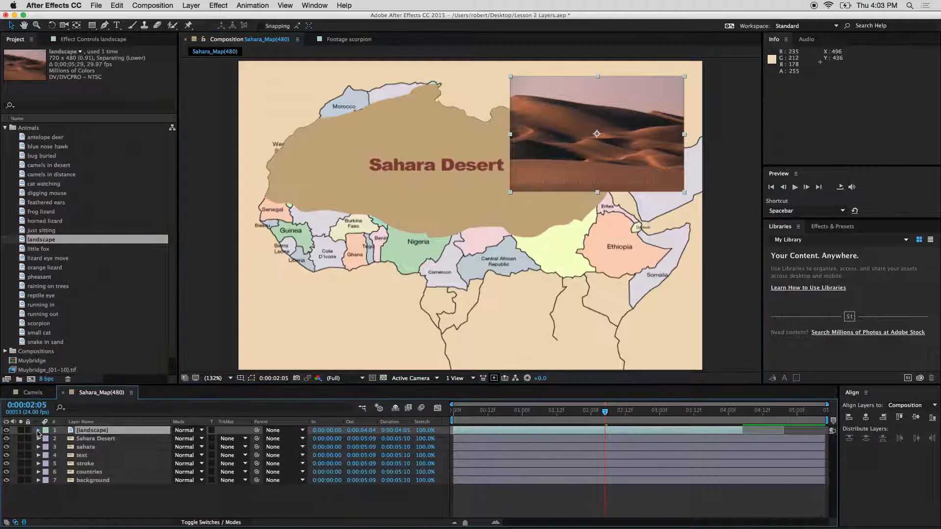
left_click(47, 438)
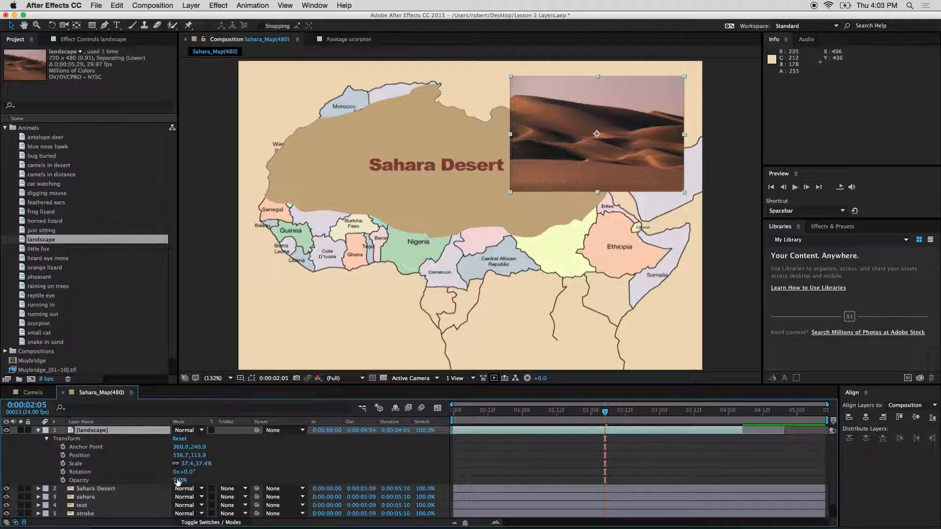
left_click_drag(179, 480, 171, 481)
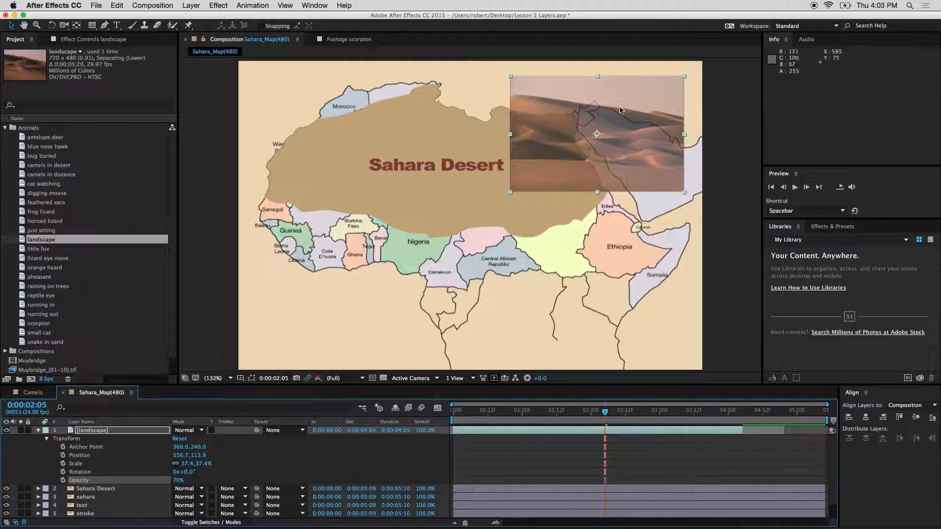
left_click(566, 248)
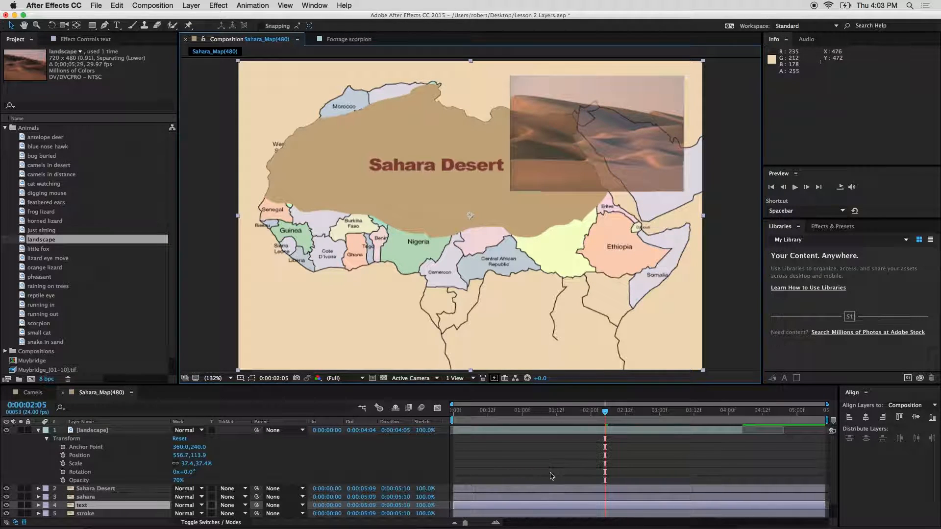
- Restore the landscape layer's Opacity to 100%
left_click(548, 479)
left_click_drag(180, 481, 392, 479)
left_click(483, 457)
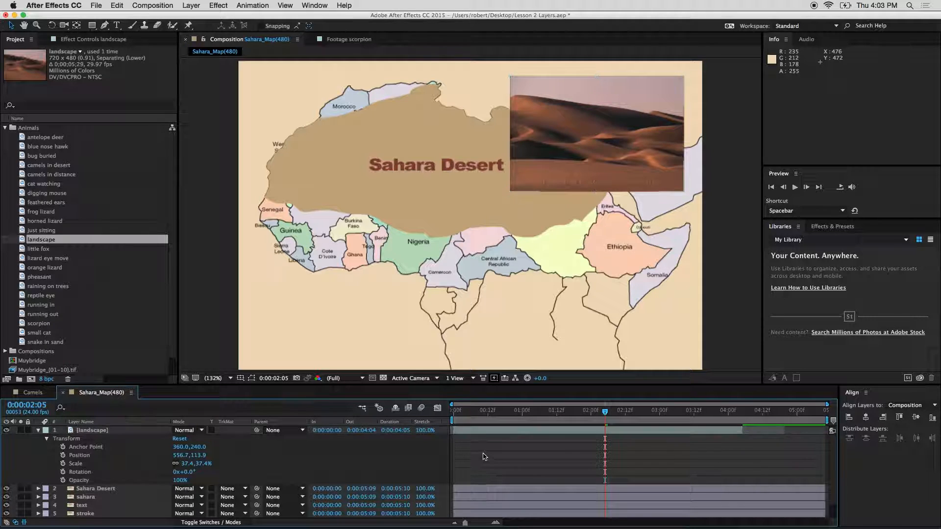
- Try the Darken blending mode on the landscape layer and undo it
left_click(196, 431)
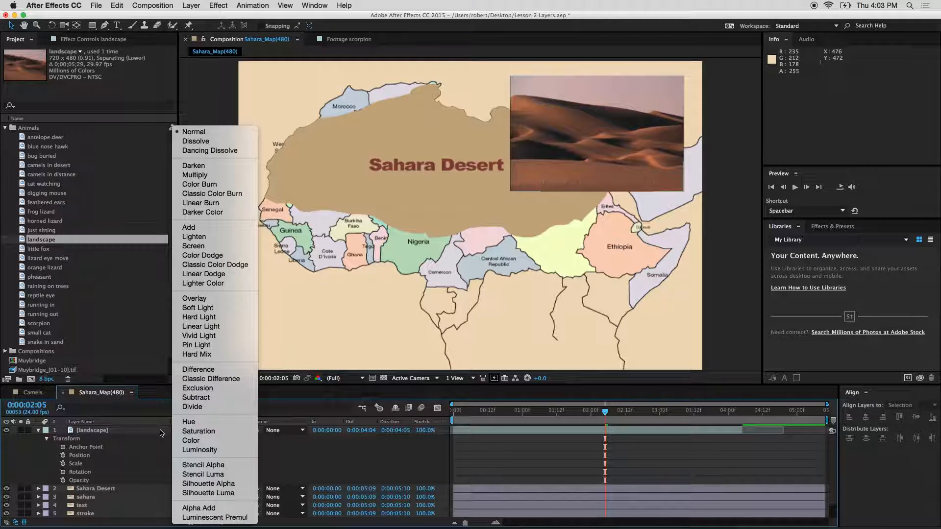
left_click(217, 166)
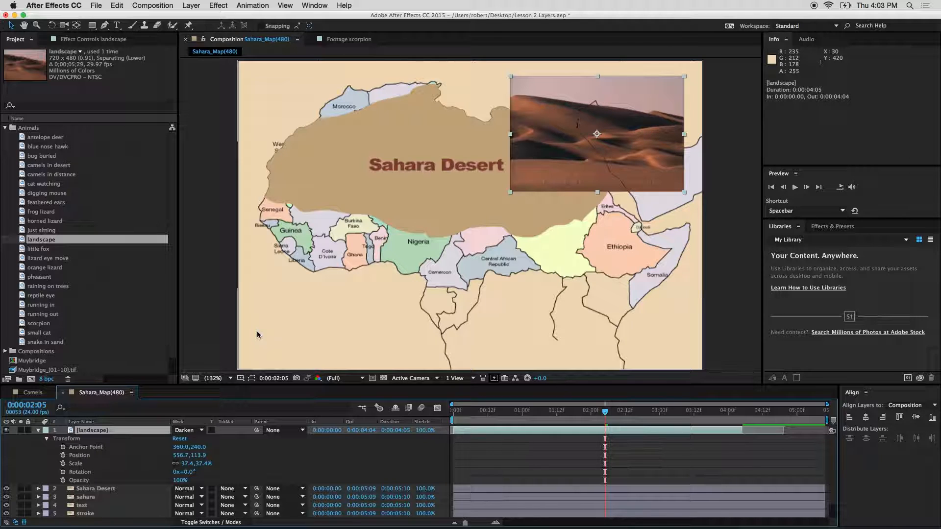
key("super+z")
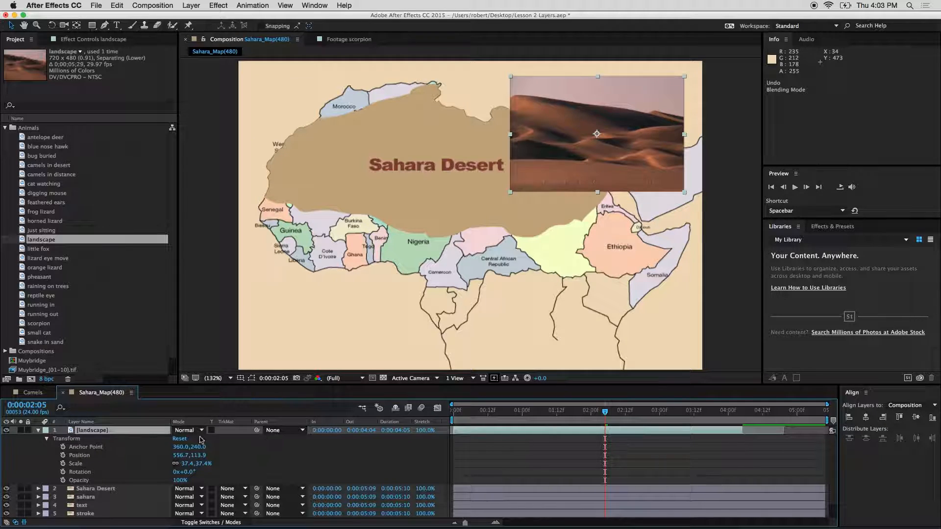
- Set the landscape layer's blending mode to Multiply and move the clip over the Sahara Desert title at about 314.4, 170.9
left_click(187, 430)
left_click(222, 177)
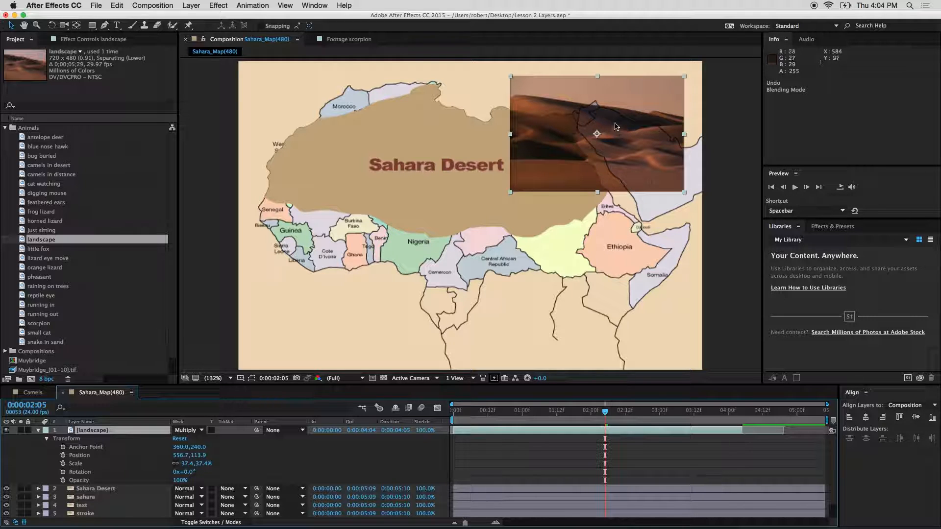
left_click_drag(586, 126, 532, 158)
mouse_move(478, 154)
left_mouse_down()
mouse_move(456, 149)
mouse_move(480, 143)
left_mouse_up()
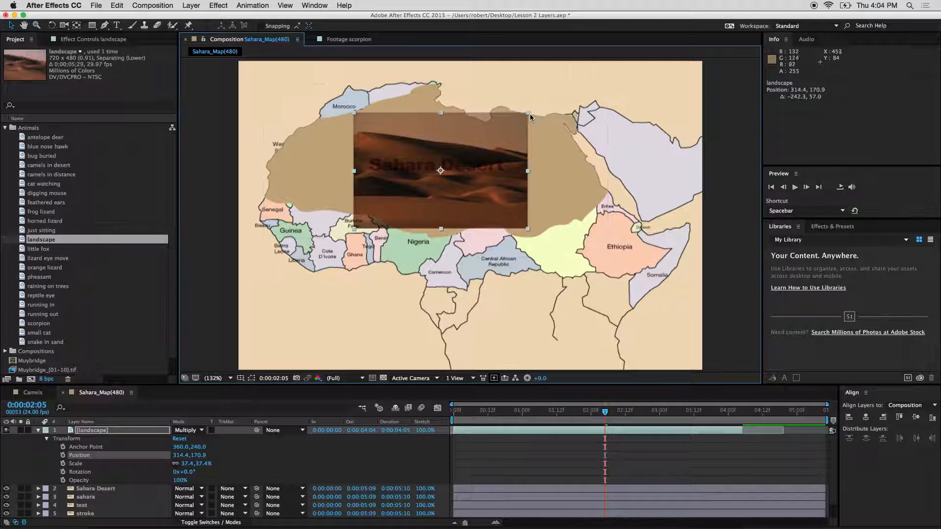
- Reduce the landscape layer's scale to about 32.4% and move it back toward the northeast at about 505.1, 123.8
left_click_drag(528, 113, 493, 127)
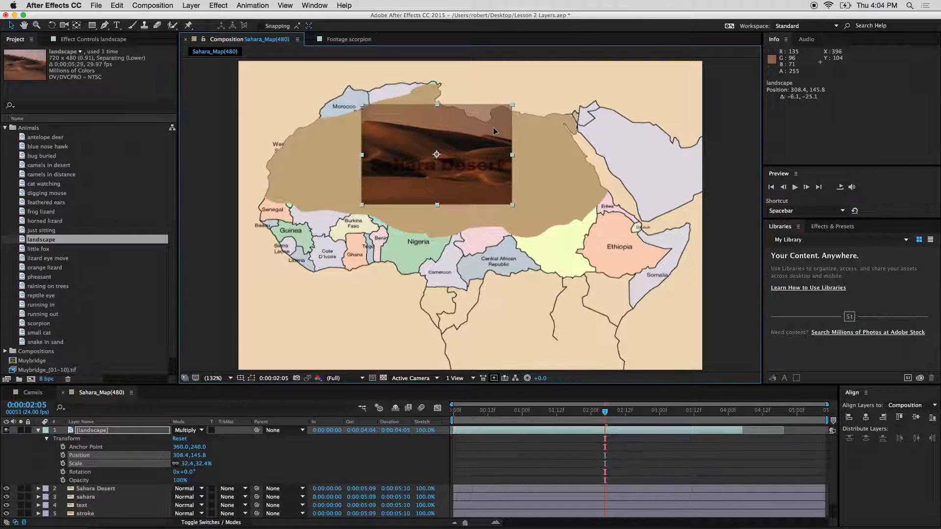
left_click(515, 105)
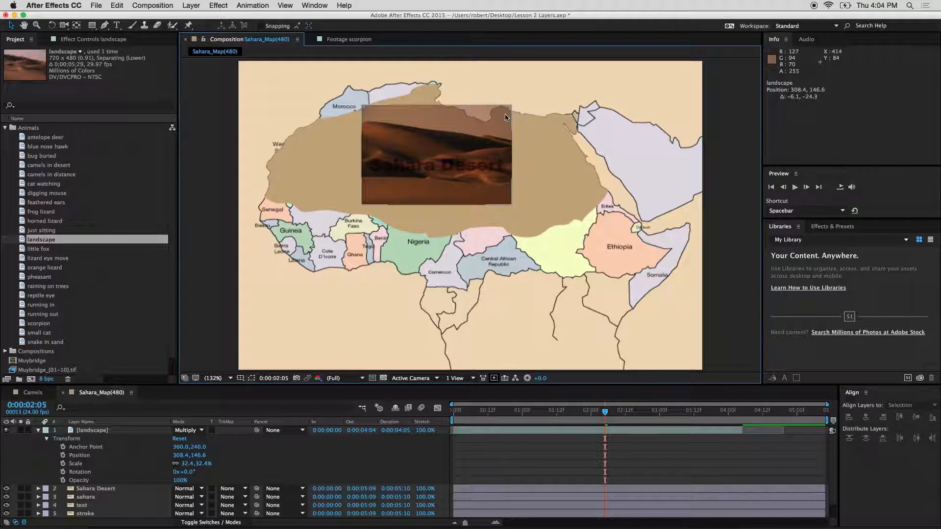
left_click(473, 127)
left_click_drag(432, 167, 534, 137)
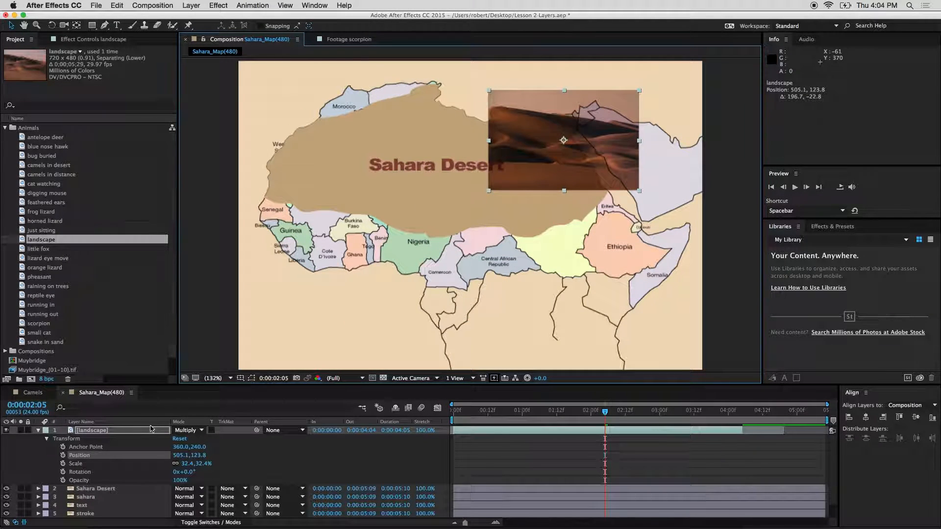
- Try the Color Burn blending mode on the landscape layer and move the clip over the title's end at about 390.4, 145.8
left_click(189, 430)
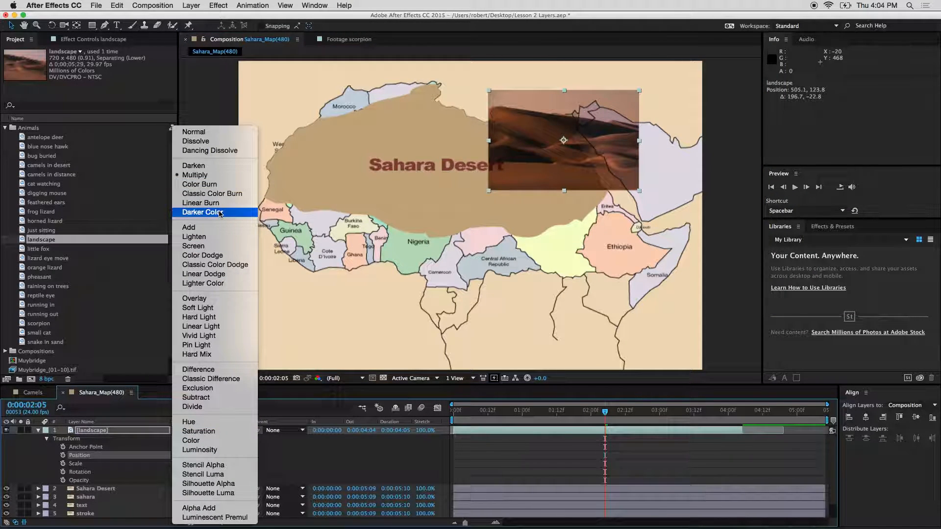
left_click(226, 188)
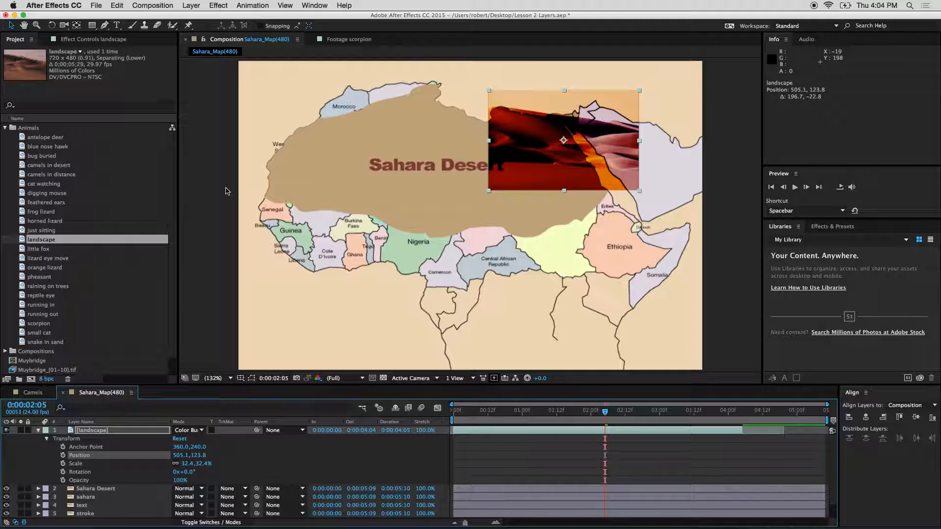
left_click_drag(586, 147, 533, 155)
left_click_drag(532, 155, 532, 155)
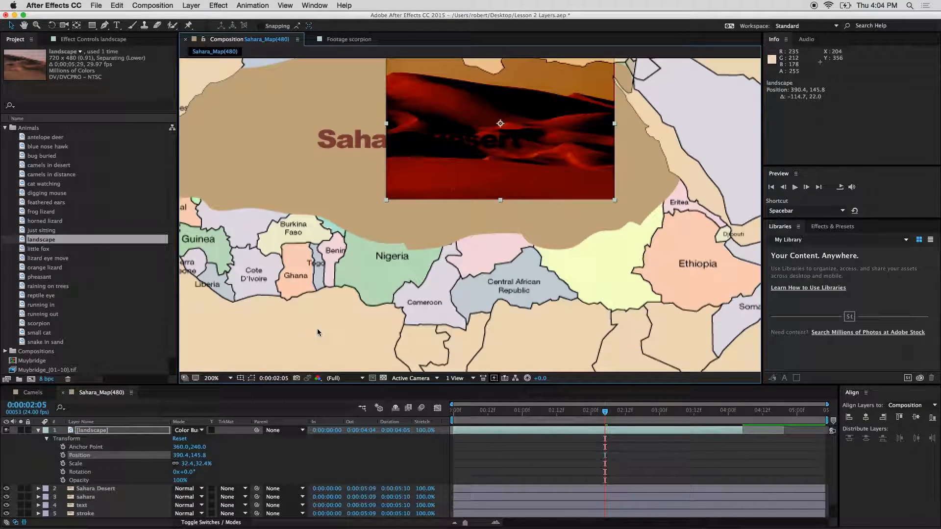
left_click(221, 378)
left_click(221, 372)
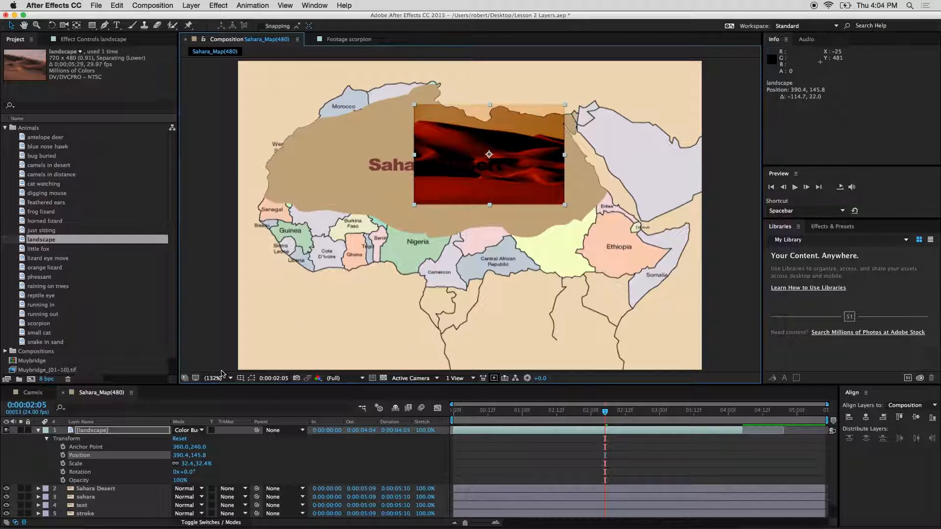
- Switch the landscape layer to the Add blending mode and move it to about 454.9, 154.2
left_click(195, 430)
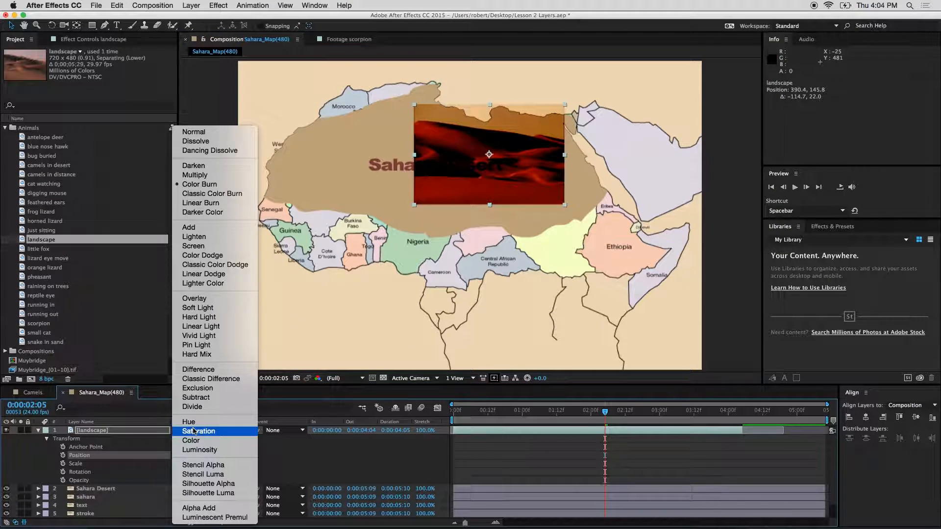
left_click(223, 231)
mouse_move(521, 137)
left_mouse_down()
mouse_move(549, 151)
mouse_move(510, 147)
mouse_move(448, 117)
mouse_move(556, 122)
mouse_move(578, 137)
mouse_move(570, 145)
left_mouse_up()
- Compare the Lighten and Screen blending modes on the landscape layer and move it to about 429.9, 135.2 with Screen applied
left_click(194, 430)
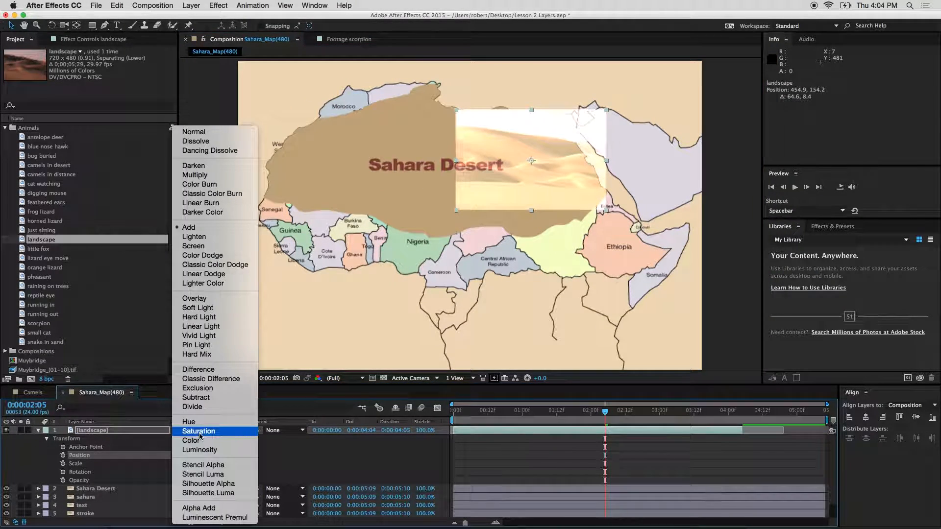
left_click(230, 237)
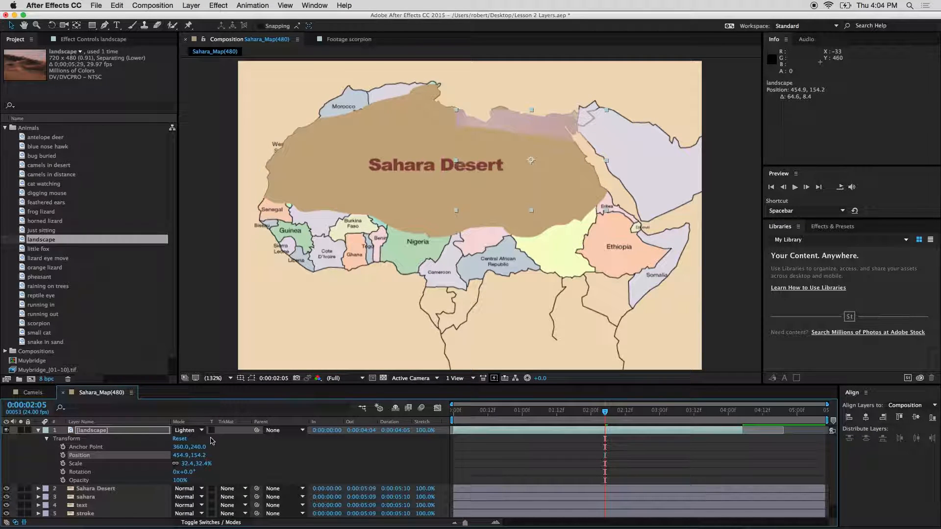
left_click(194, 430)
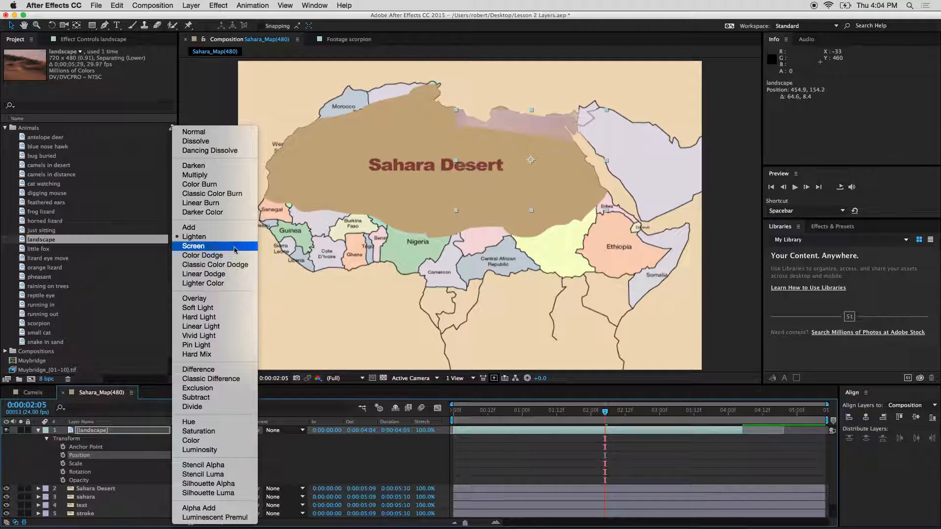
left_click(211, 245)
left_click_drag(518, 160, 517, 123)
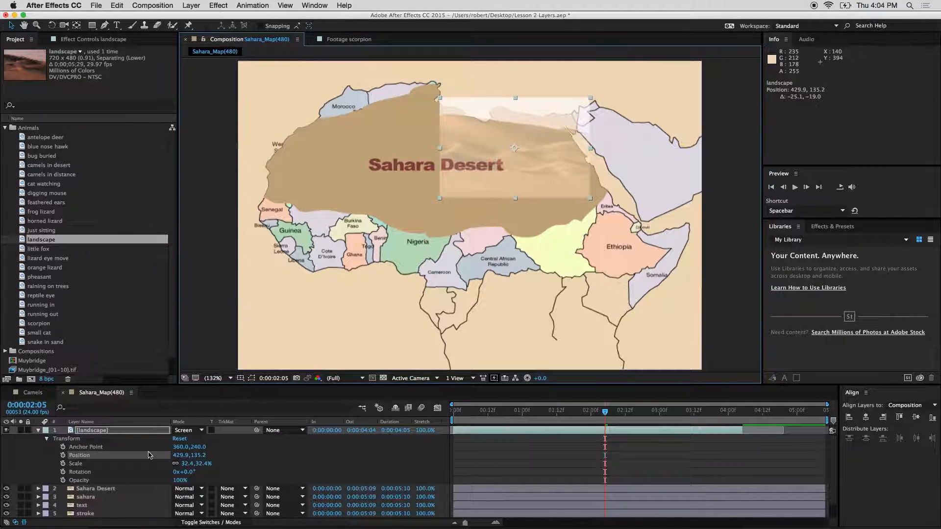
- Recheck Lighten on the landscape layer, apply the Add blending mode, and move the clip to about 406.3, 143.5
left_click(190, 431)
left_click(235, 239)
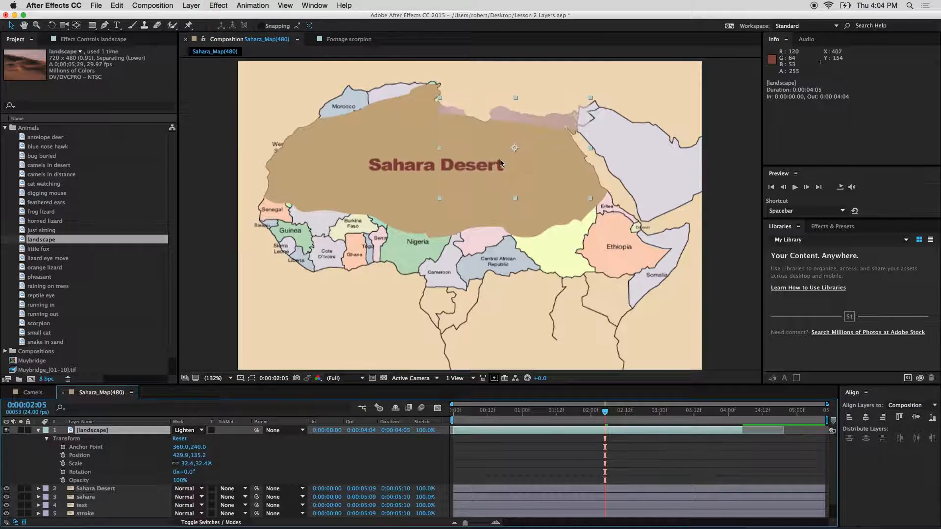
left_click(196, 434)
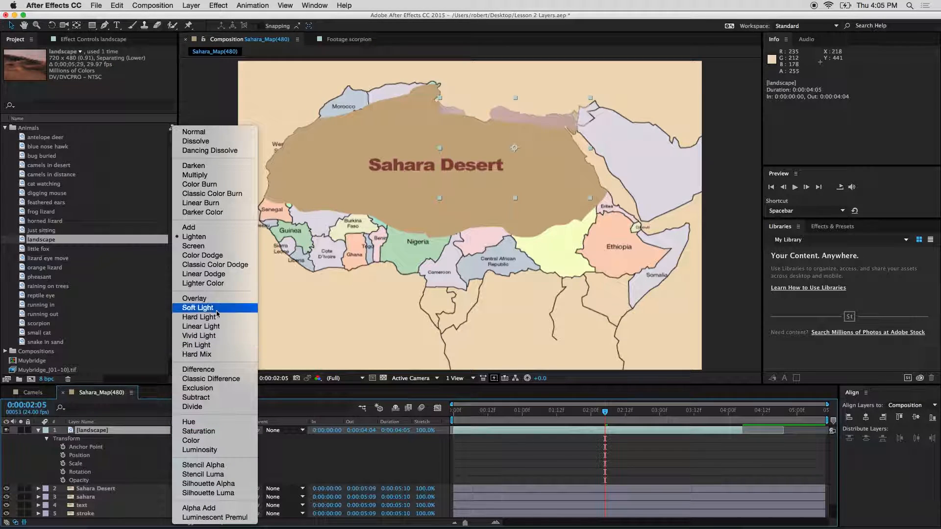
left_click(230, 228)
left_click_drag(530, 164, 515, 169)
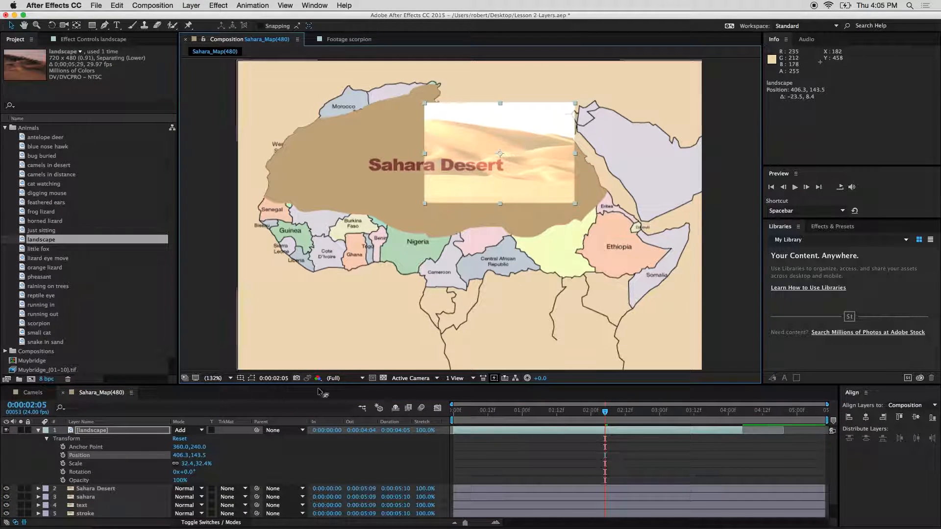
- Lower the Add-blended landscape layer's Opacity to about 39% and return it to 100%
left_click_drag(179, 482, 166, 482)
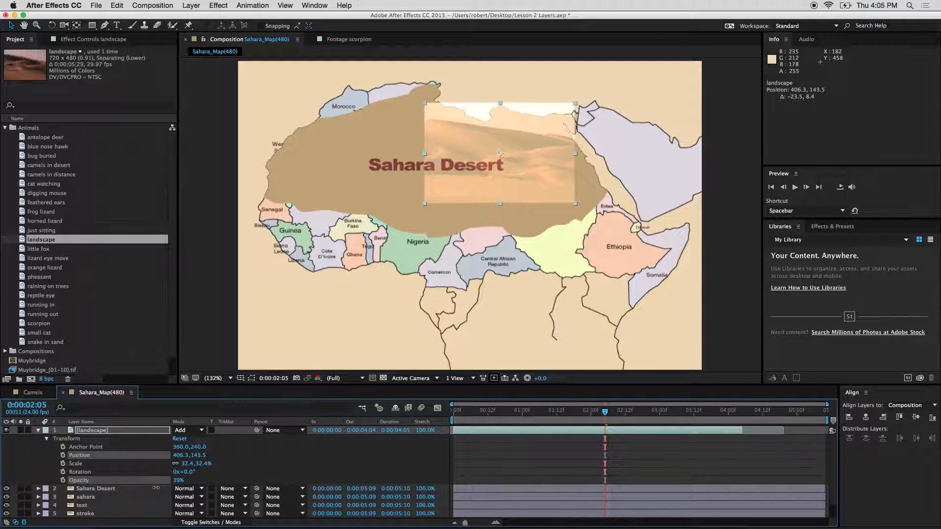
left_click_drag(156, 488, 252, 485)
left_click(102, 431)
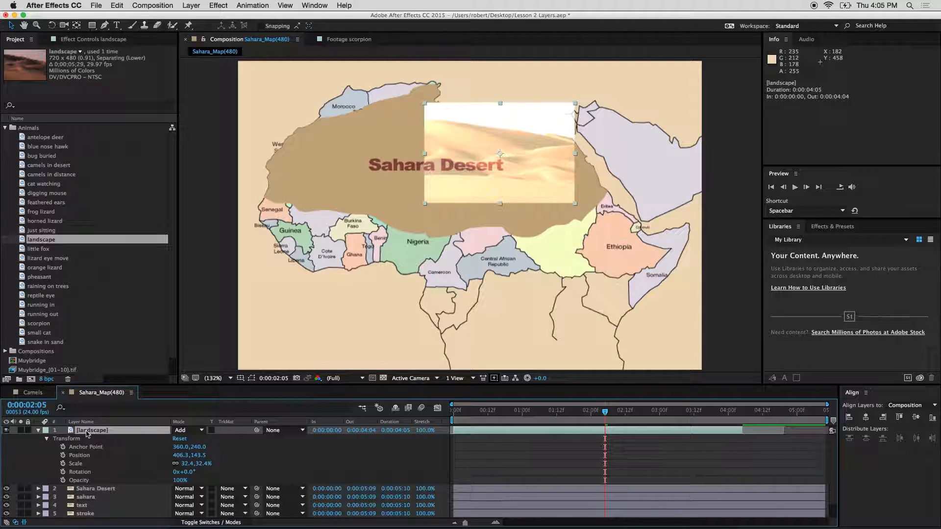
right_click(87, 433)
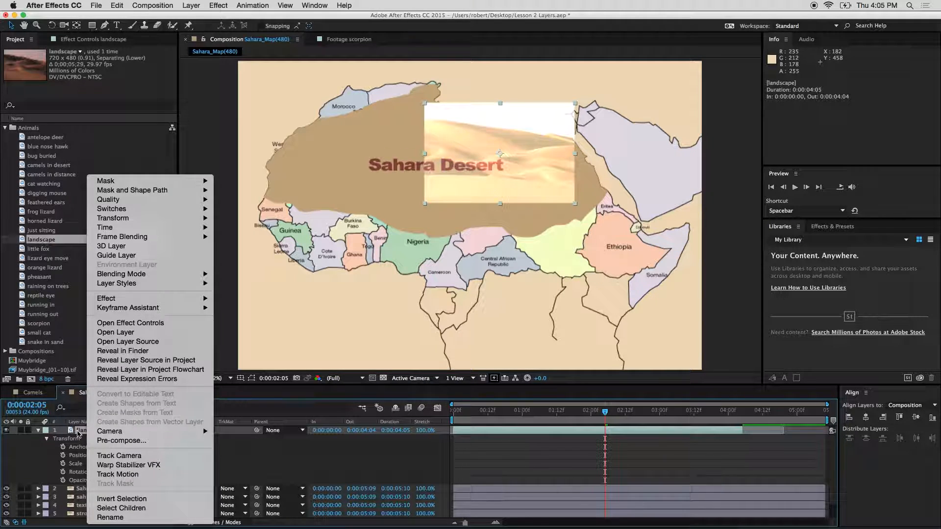
left_click(79, 434)
right_click(94, 433)
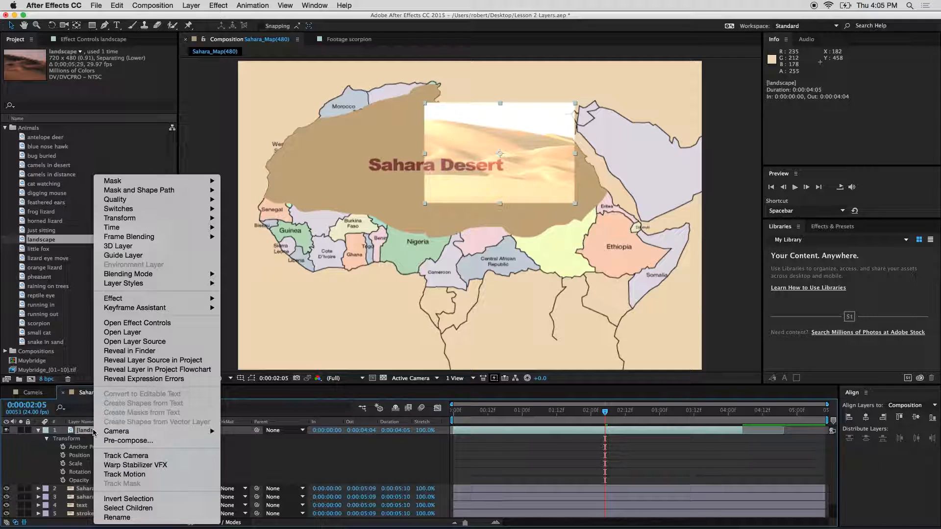
left_click(88, 431)
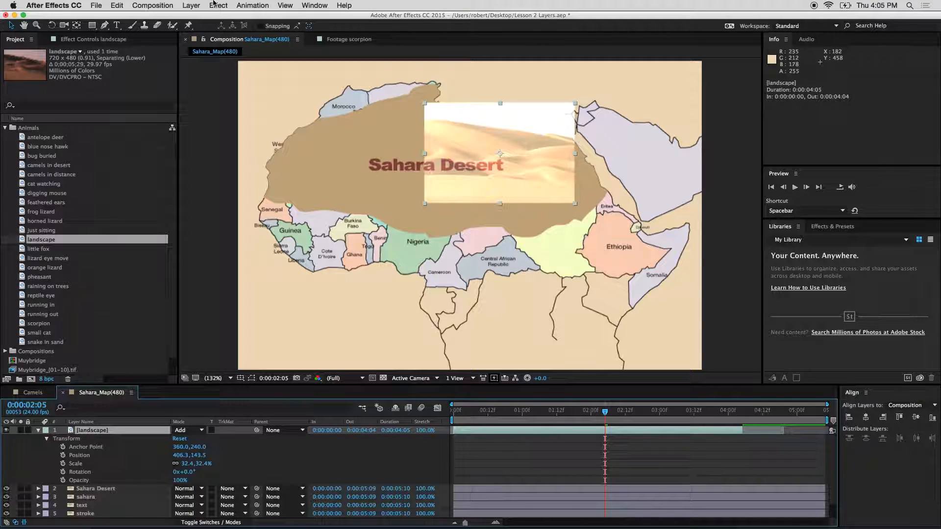
- Duplicate the landscape layer and try moving the copy leftward over the Sahara Desert title
left_click(117, 5)
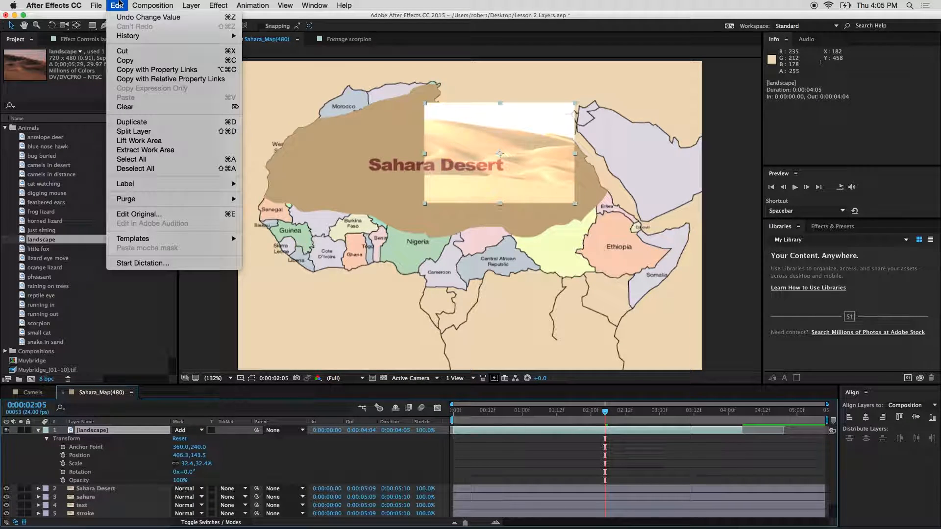
left_click(153, 124)
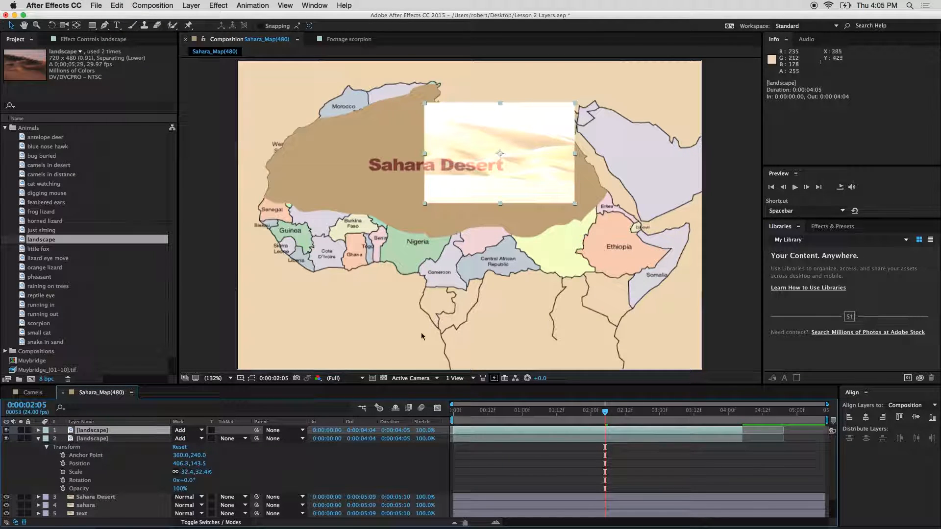
left_click_drag(475, 141, 393, 149)
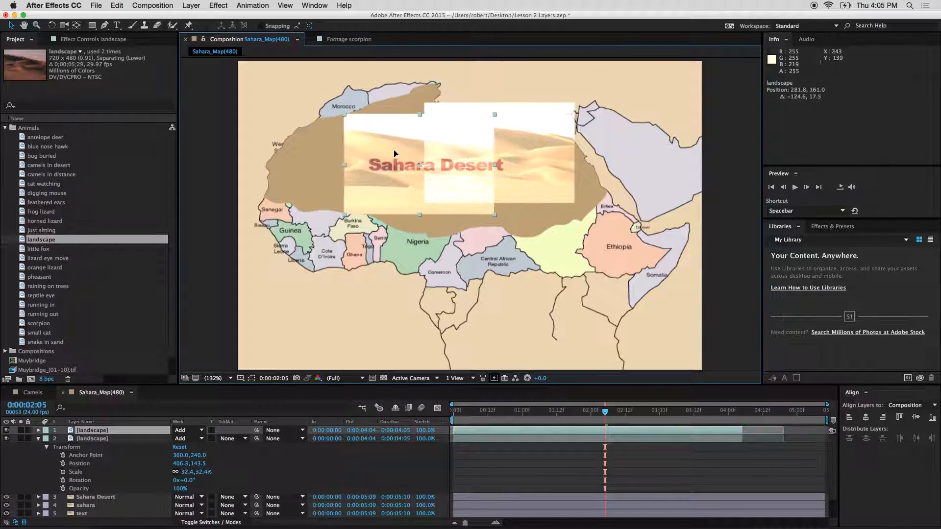
key("super+z")
left_click_drag(484, 149, 366, 149)
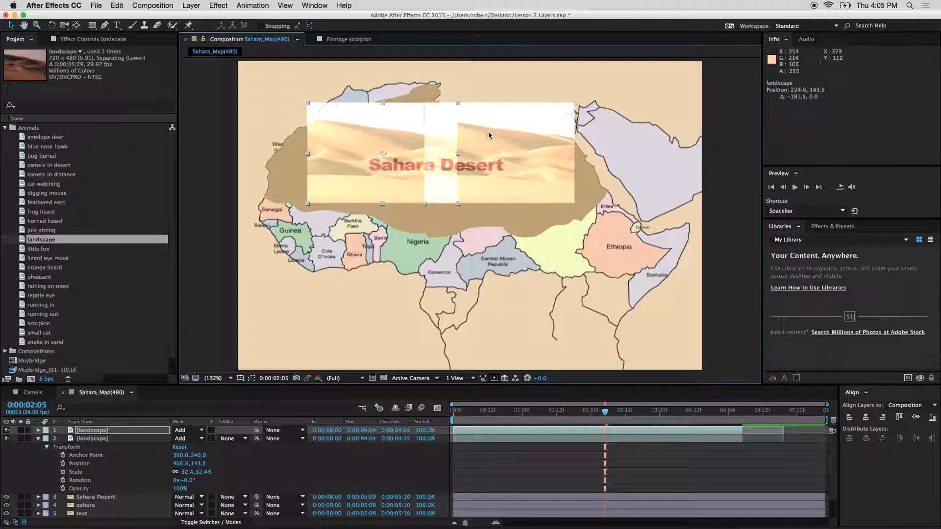
key("super+z")
- Try the Multiply and Hue blending modes on the duplicated landscape layer, and Saturation on the original beneath it
left_click(185, 440)
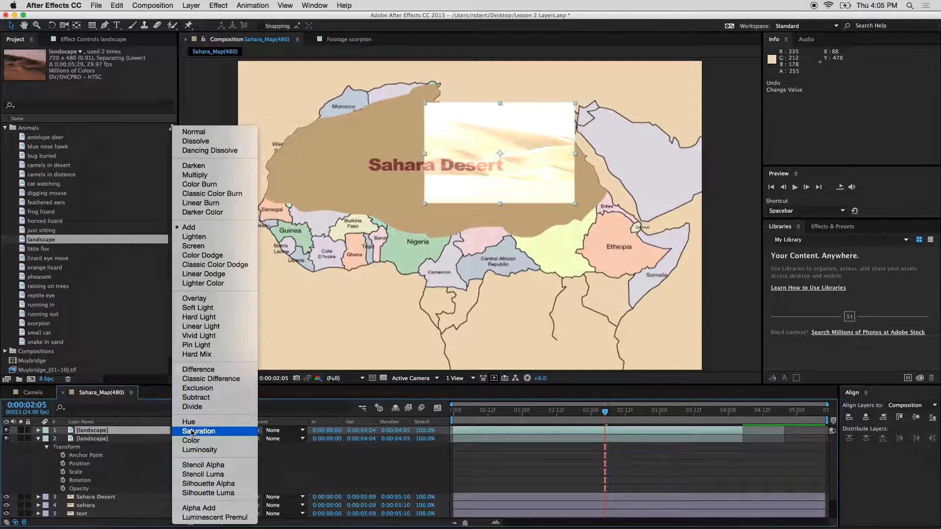
left_click(217, 176)
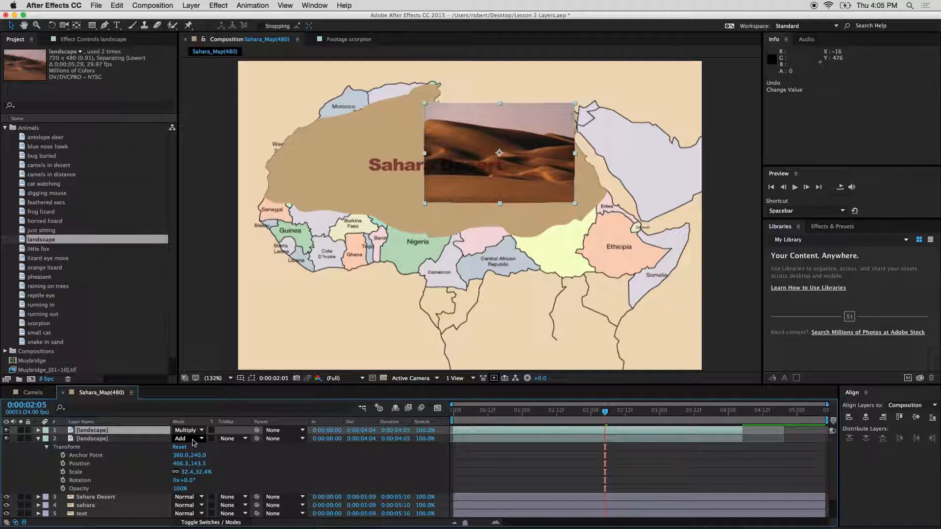
left_click(194, 432)
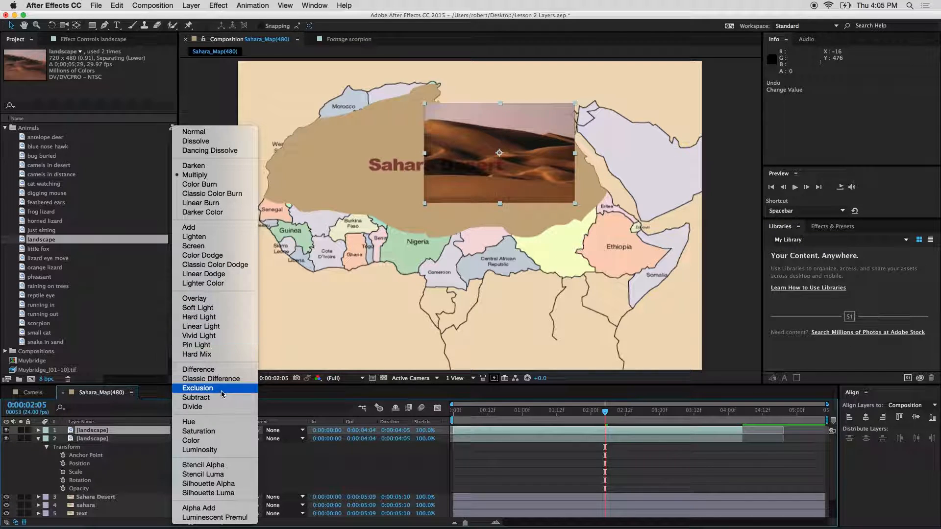
left_click(219, 421)
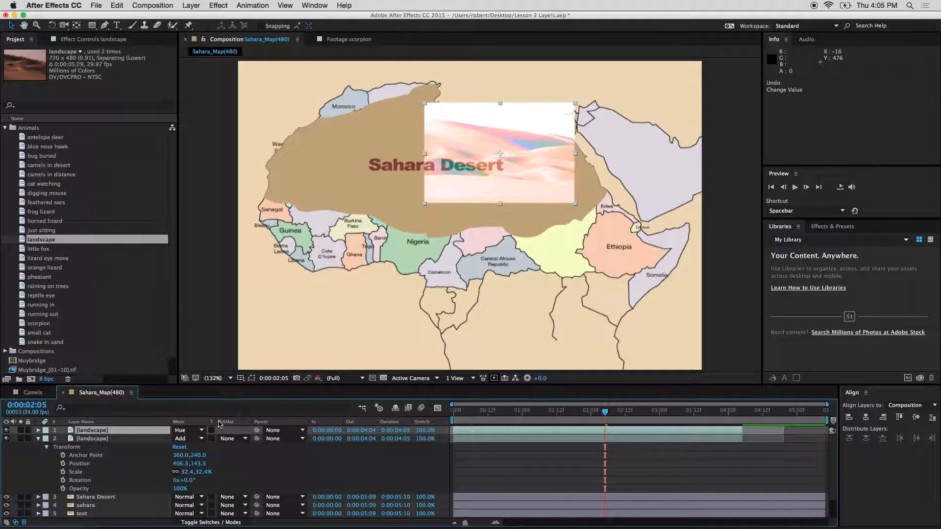
left_click(198, 438)
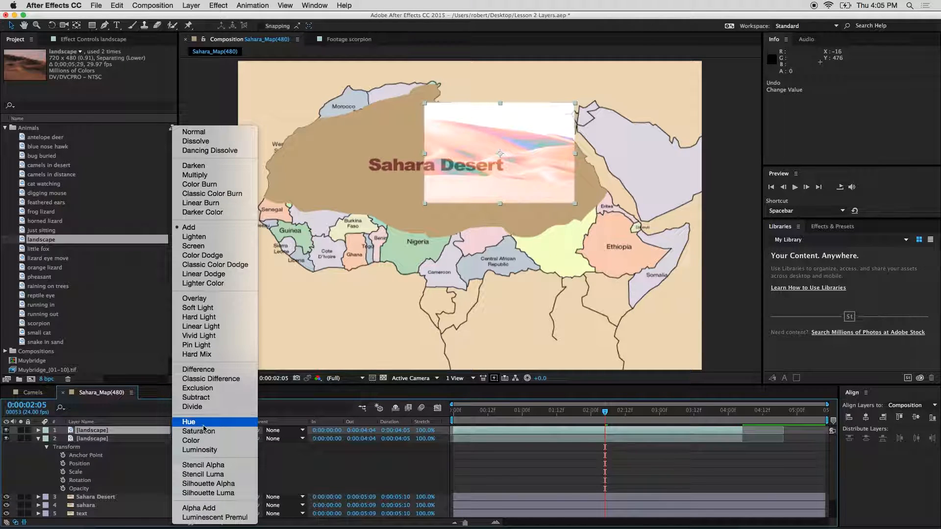
left_click(203, 433)
left_click_drag(551, 148, 648, 147)
- Undo the move, the blending mode changes and the duplication of the landscape layer
key("super+z")
key("super+z")
key("super+z")
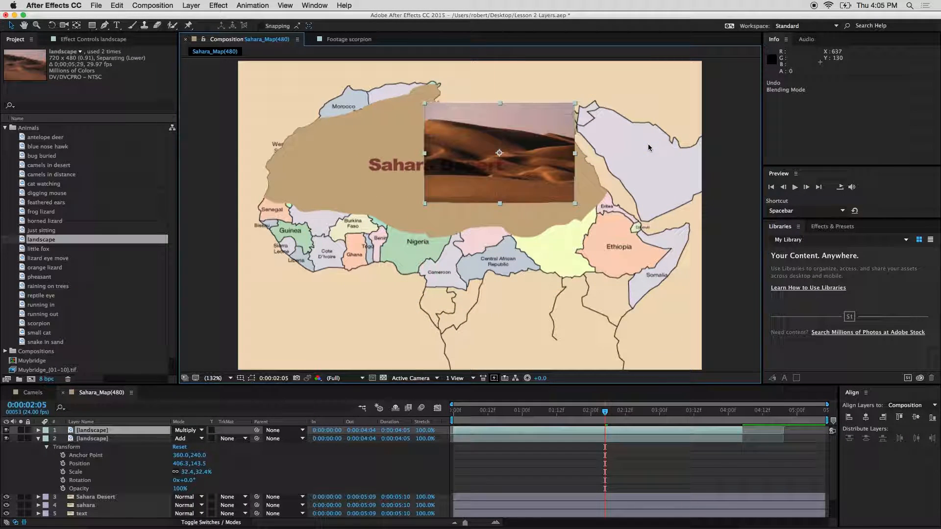
key("super+z")
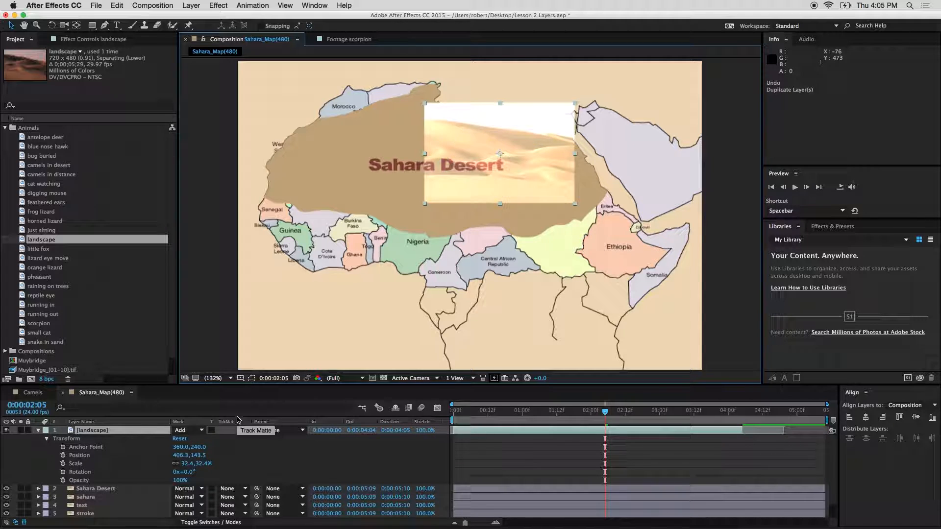
- Set the landscape layer's blending mode to Overlay and move it over the Sahara Desert title, to about 319, 159.5
left_click(199, 431)
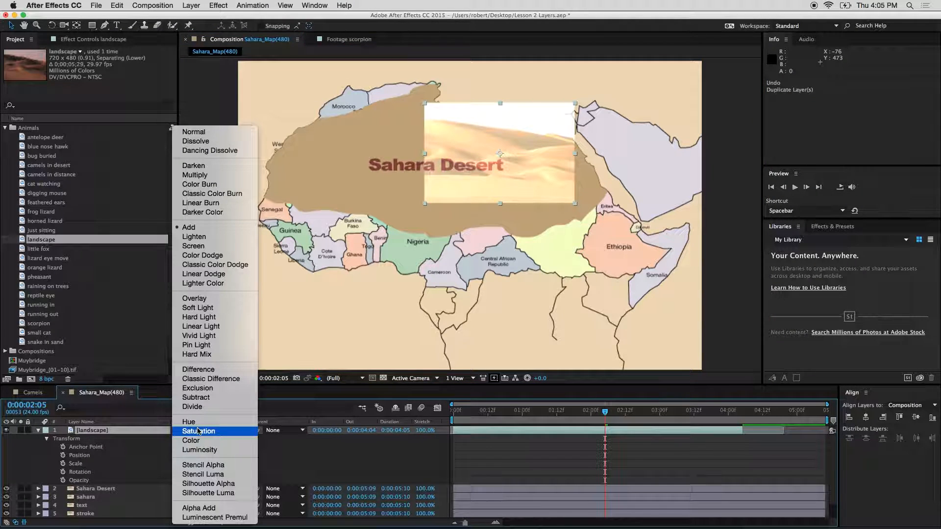
left_click(344, 316)
left_click(199, 429)
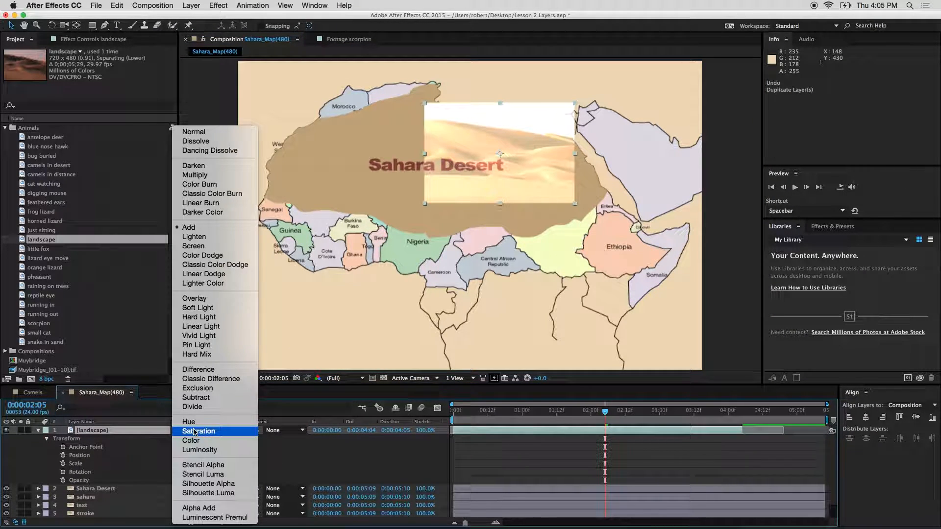
left_click(223, 300)
left_click_drag(508, 186, 441, 174)
left_click_drag(459, 124, 462, 148)
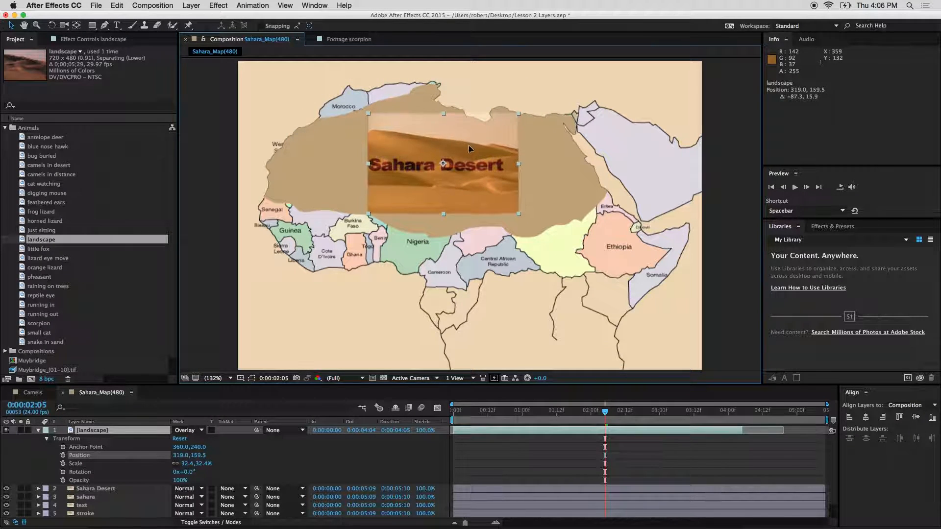
- Lower the landscape layer's opacity to 71%
left_click(202, 430)
left_click(201, 432)
left_click(190, 432)
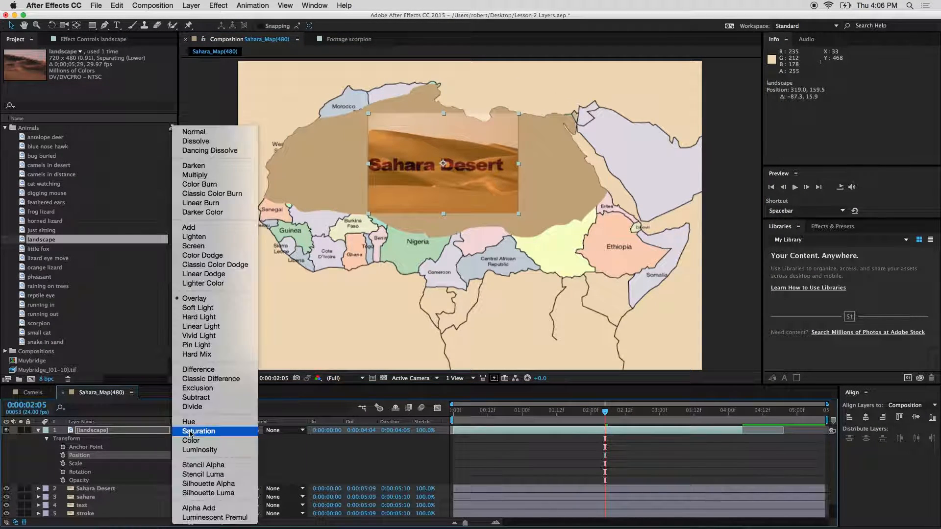
left_click(311, 465)
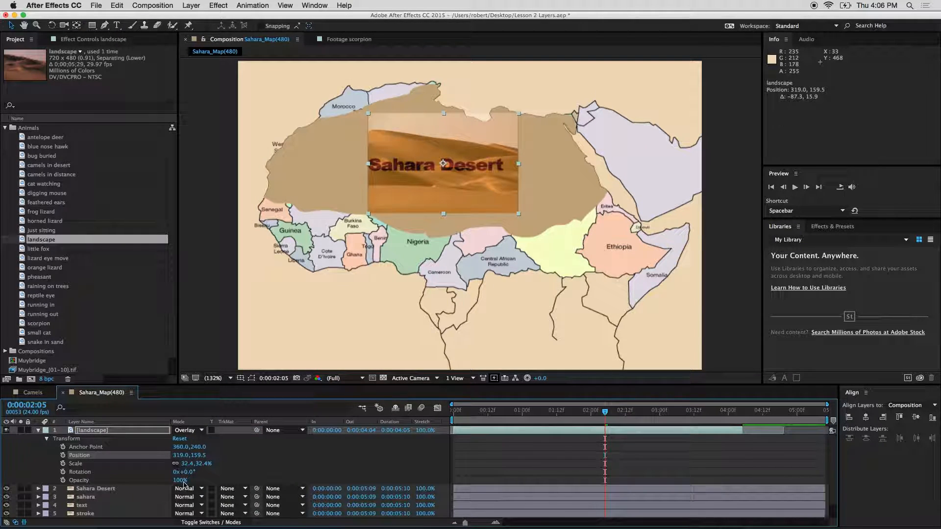
left_click_drag(180, 480, 174, 481)
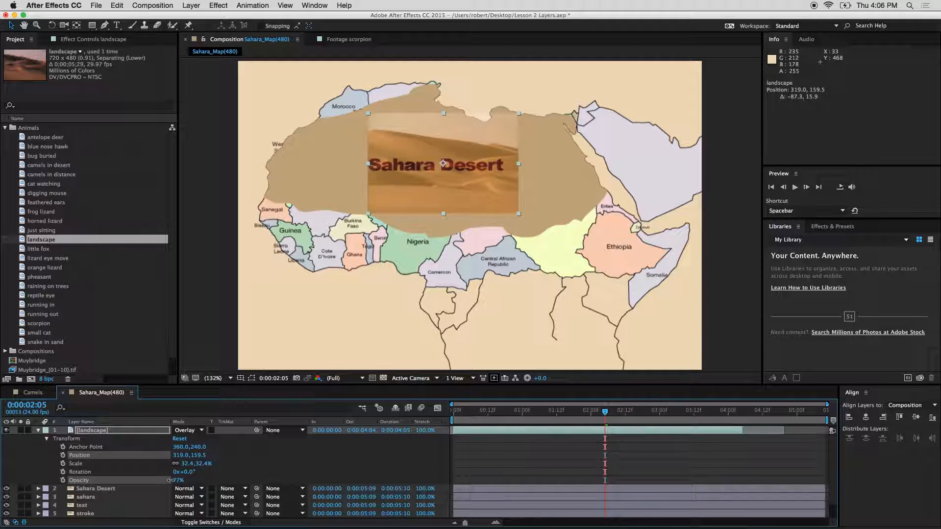
left_click_drag(164, 481, 167, 480)
- Move the landscape layer to about 401.8, 174.7 in the eastern Sahara and scale it down to about 26.7%
left_click_drag(443, 157, 504, 164)
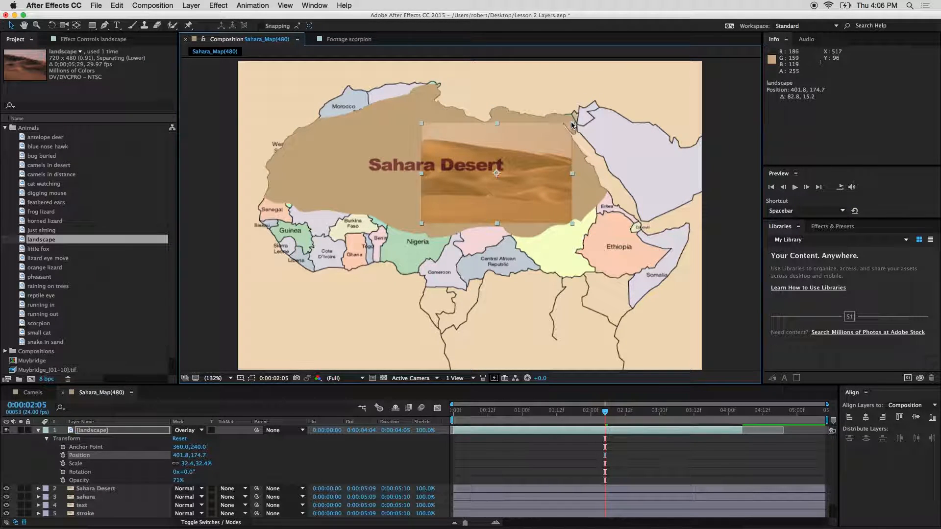
left_click_drag(571, 122, 558, 129)
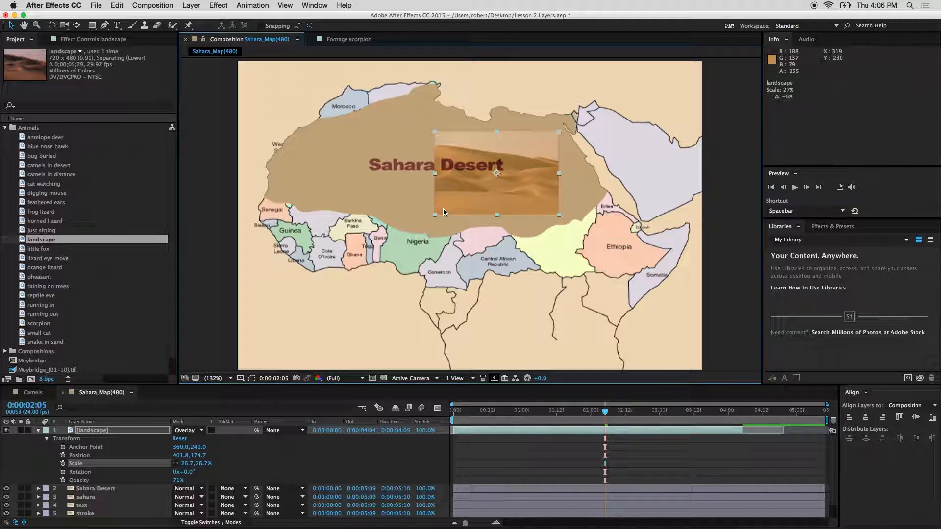
- Set the landscape layer's blending mode to Normal and restore its transform to 100% scale, 100% opacity and position 360, 240
left_click(198, 431)
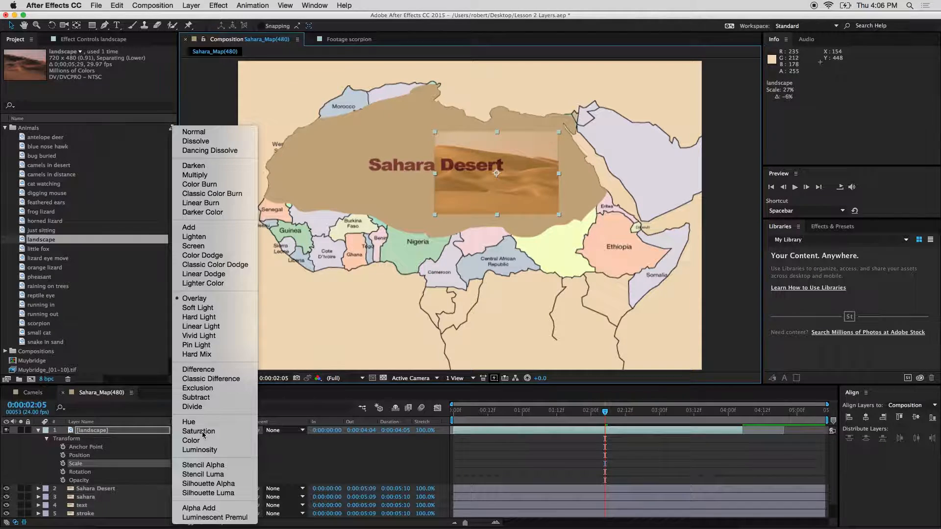
left_click(226, 130)
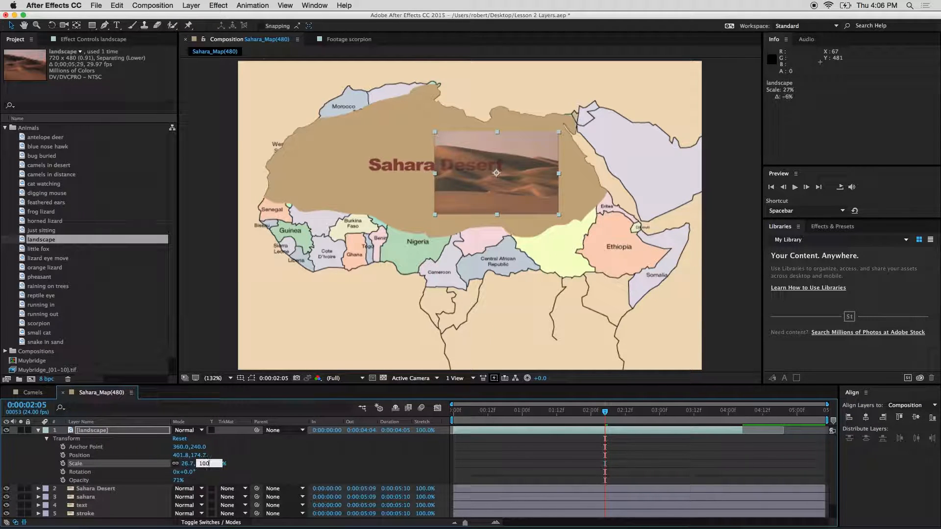
left_click(207, 466)
type("100")
key("Return")
type("100")
key("Return")
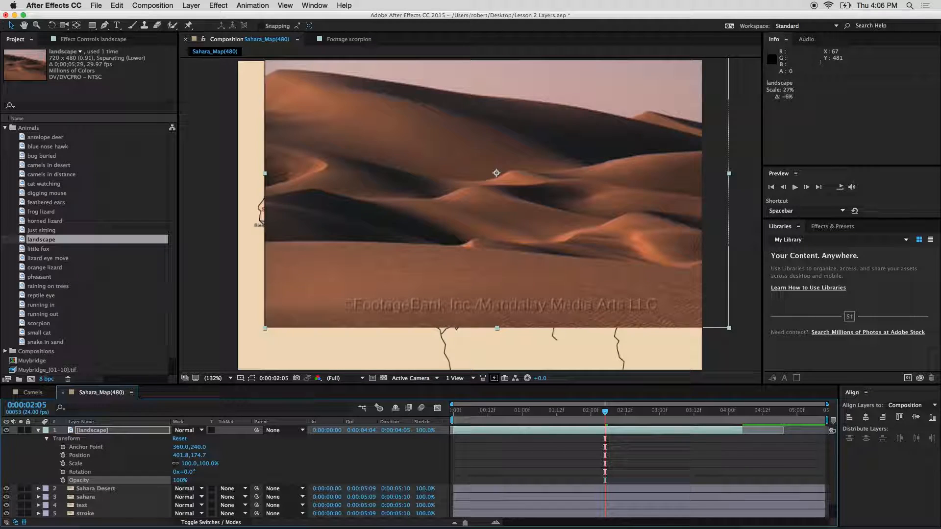
left_click(179, 439)
- Preview the full-frame landscape clip by scrubbing back to 0:00:00:20 and forward to 0:00:02:23
key("space")
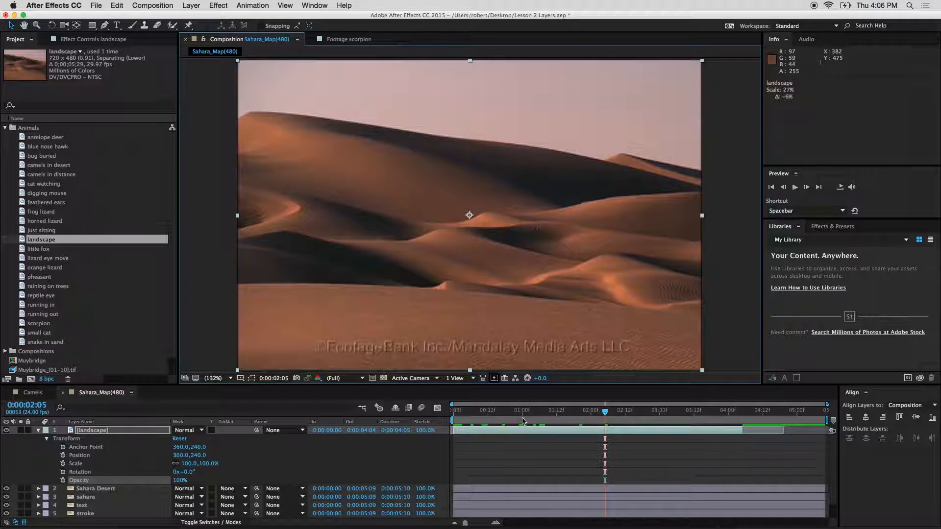
left_click_drag(702, 424, 510, 436)
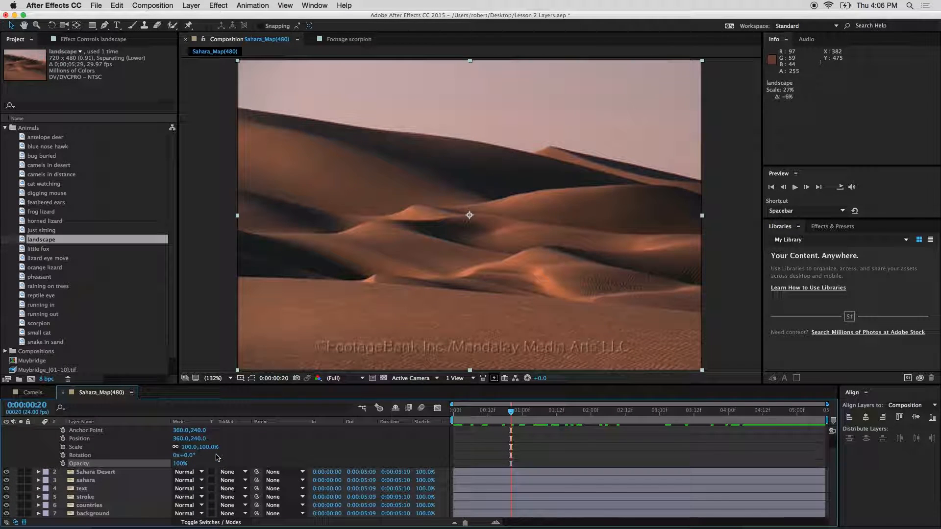
left_click_drag(513, 417, 660, 416)
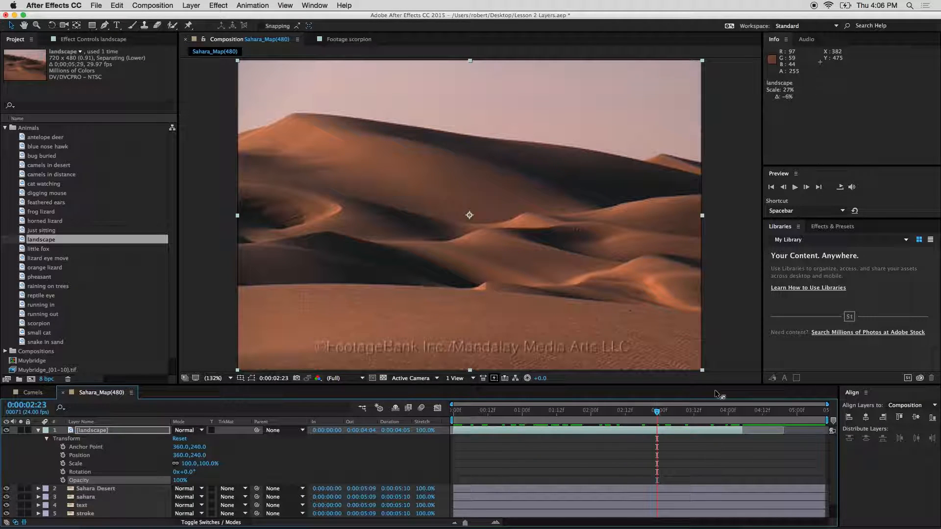
- Look through the available effect categories for the landscape layer, including Perspective, Generate, Keying, Color Correction and Expression Controls
left_click(218, 5)
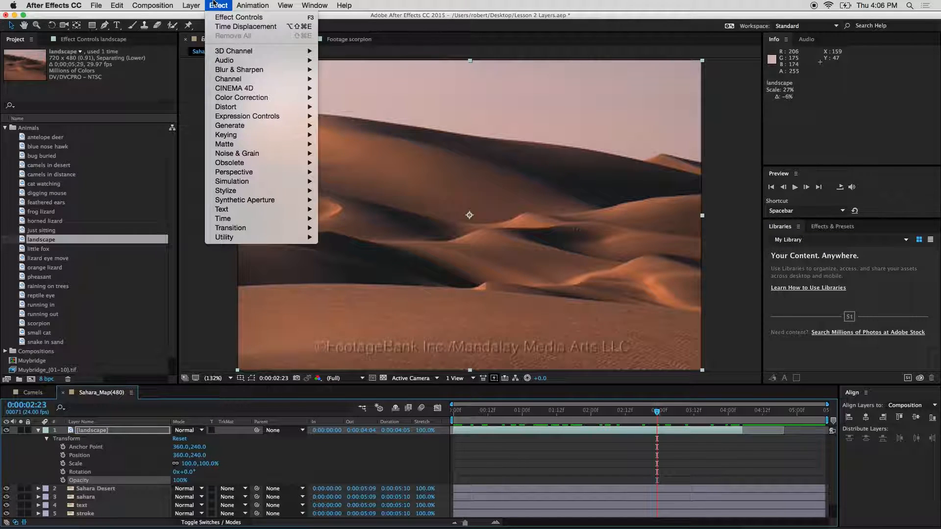
left_click(214, 4)
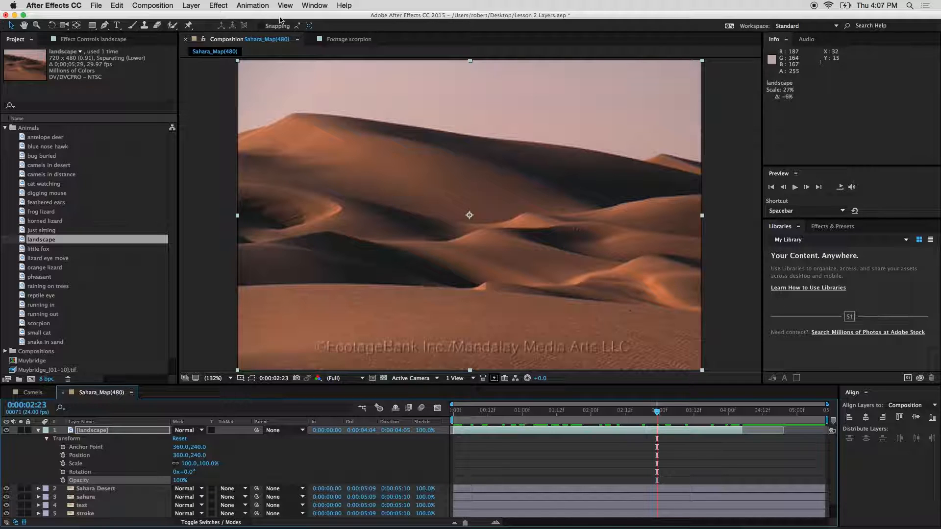
left_click(221, 5)
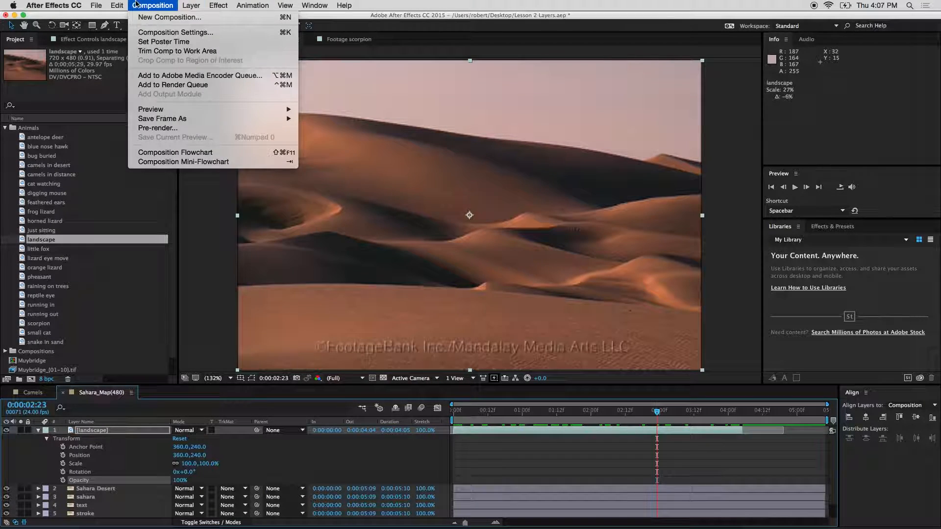
mouse_move(241, 129)
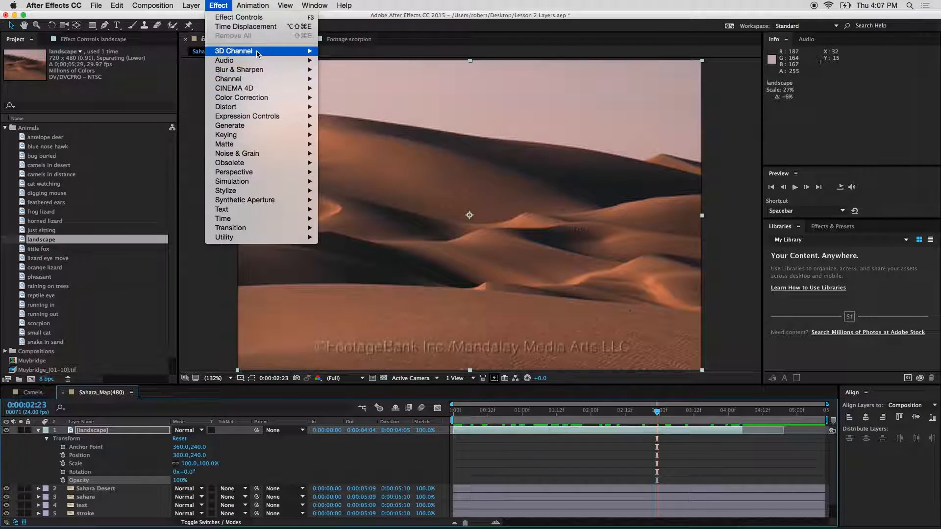
mouse_move(313, 173)
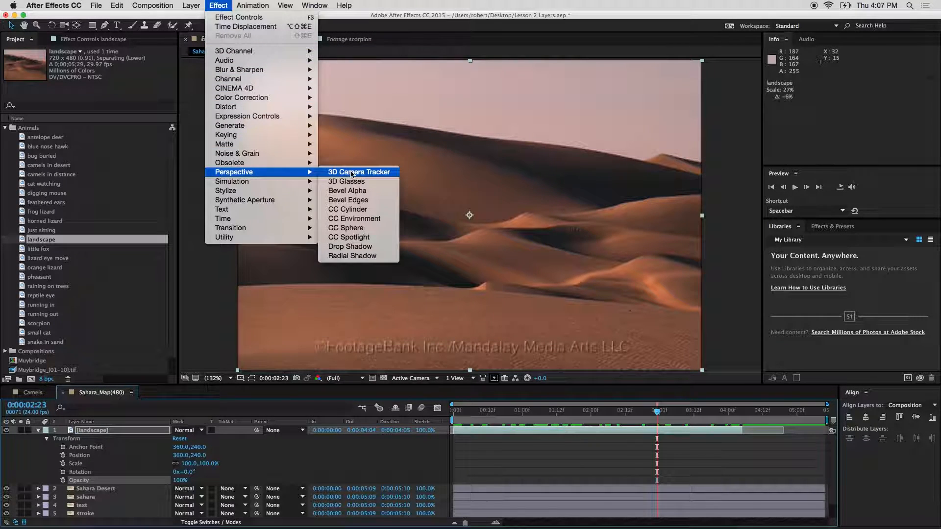
mouse_move(283, 126)
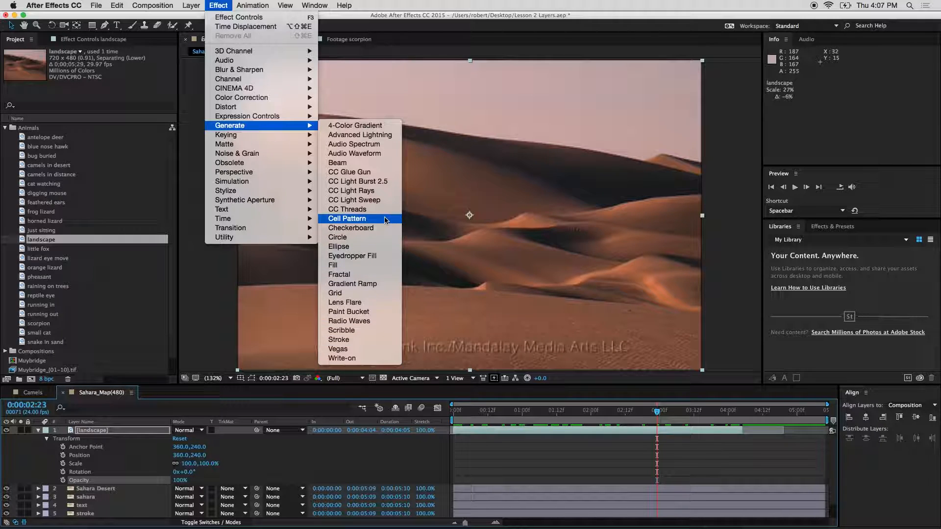
mouse_move(304, 139)
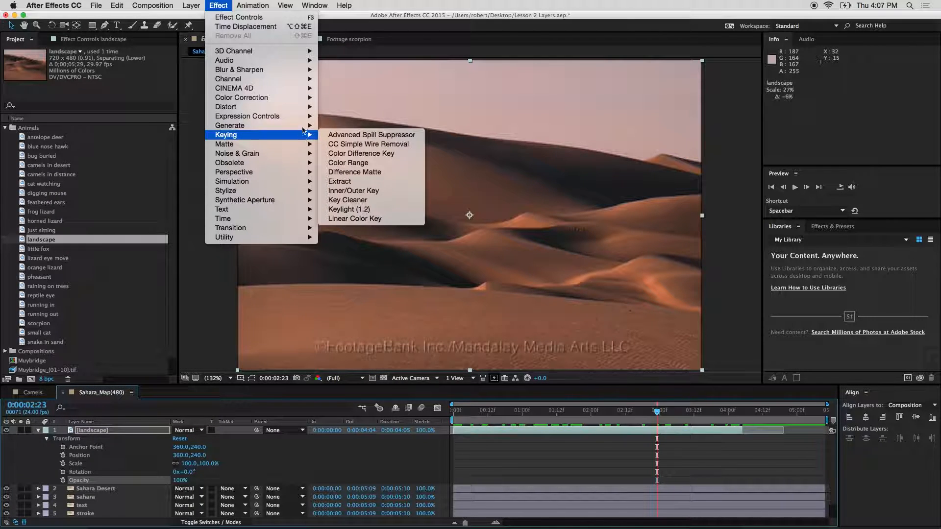
mouse_move(304, 97)
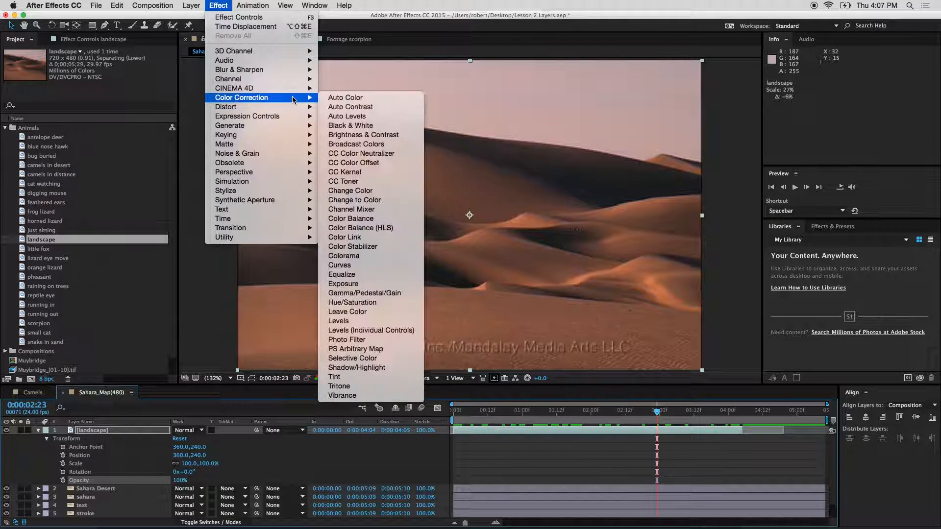
mouse_move(273, 70)
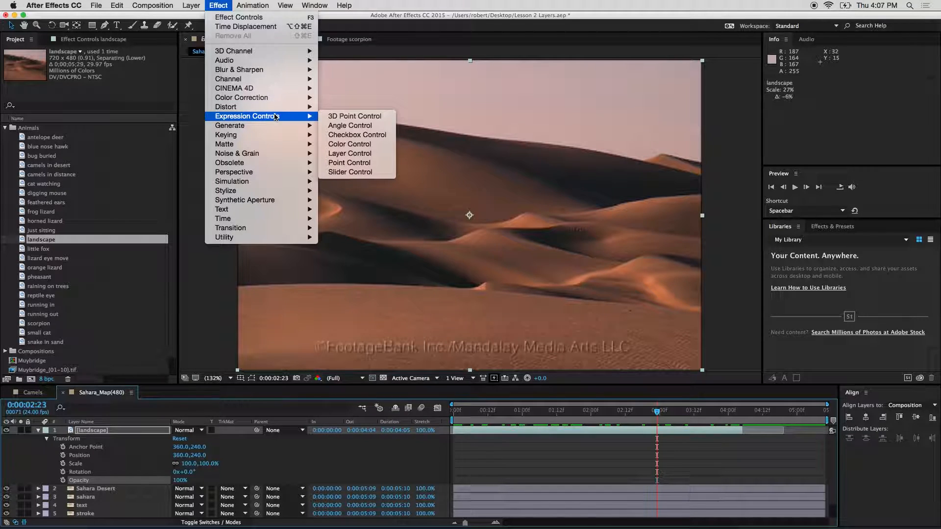
- Try the Checkerboard effect on the landscape layer with a width of 17, and remove it again
mouse_move(272, 127)
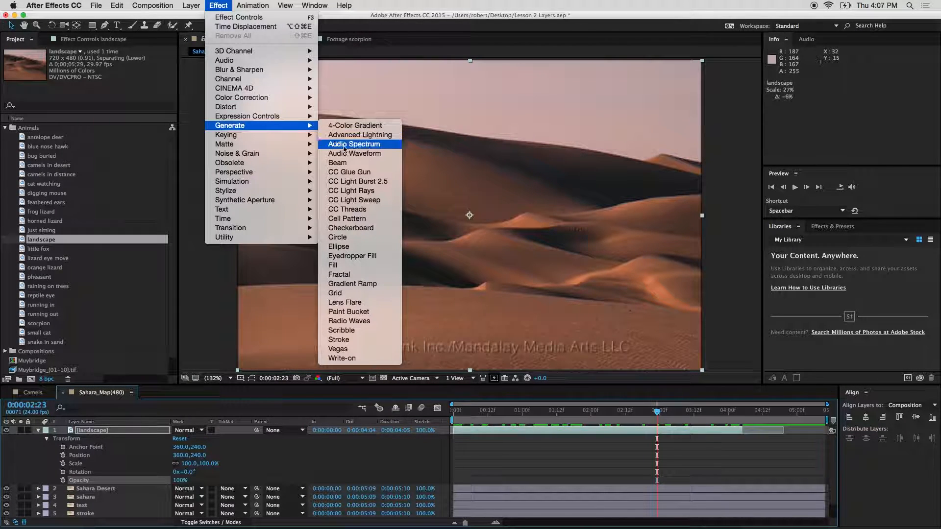
left_click(346, 228)
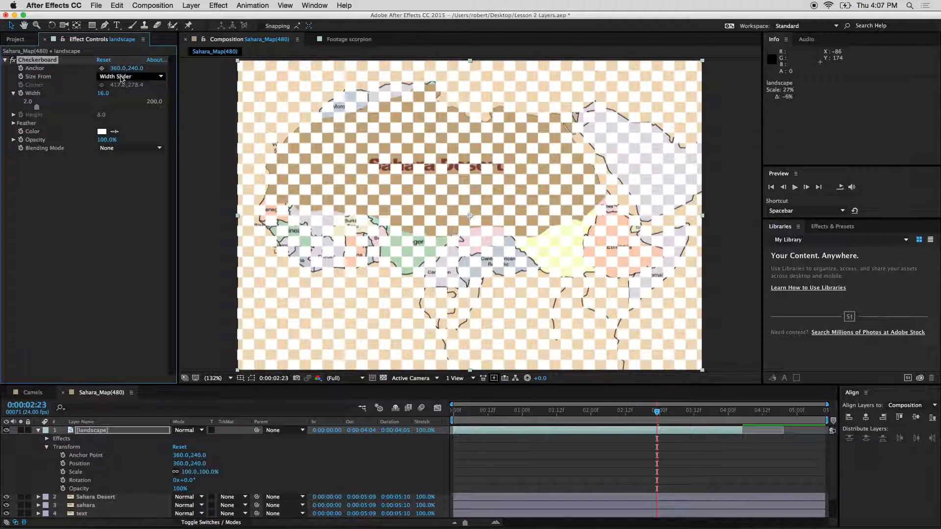
mouse_move(104, 94)
left_mouse_down()
mouse_move(118, 93)
mouse_move(104, 93)
left_mouse_up()
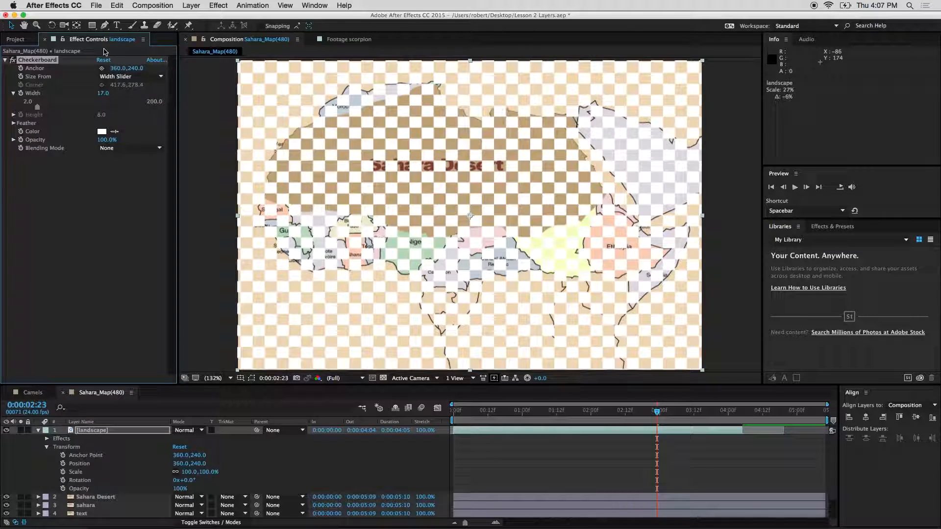
key("Delete")
left_click(218, 5)
left_click(218, 5)
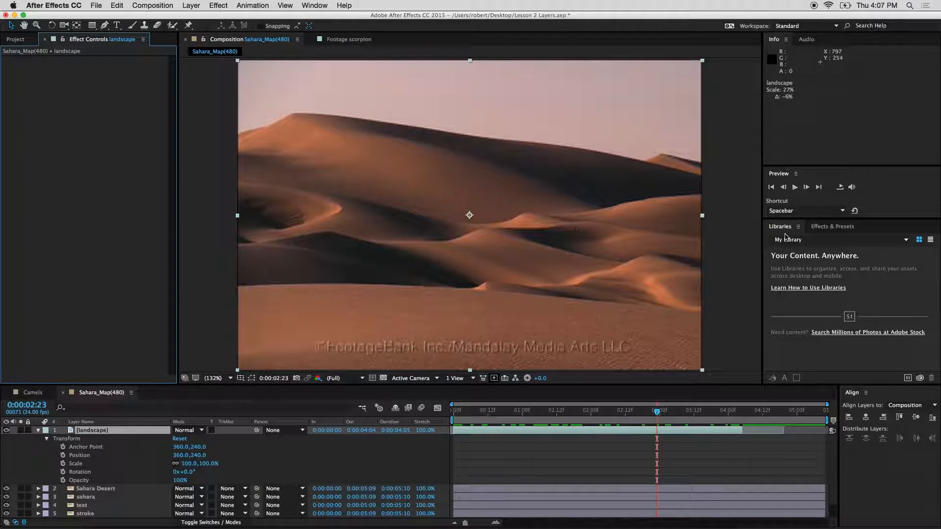
- Bring the Effects & Presets list into view in place of Libraries and make sure its display is enabled
left_click(842, 227)
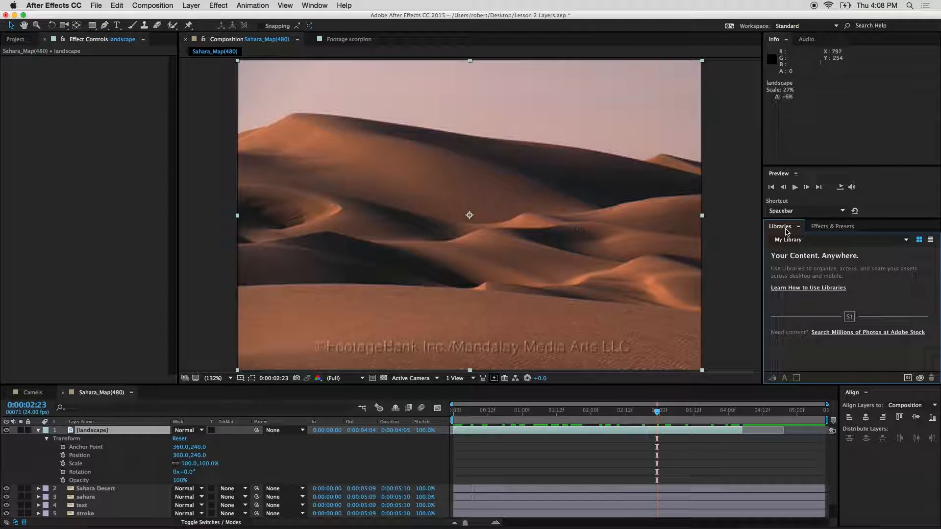
left_click(826, 228)
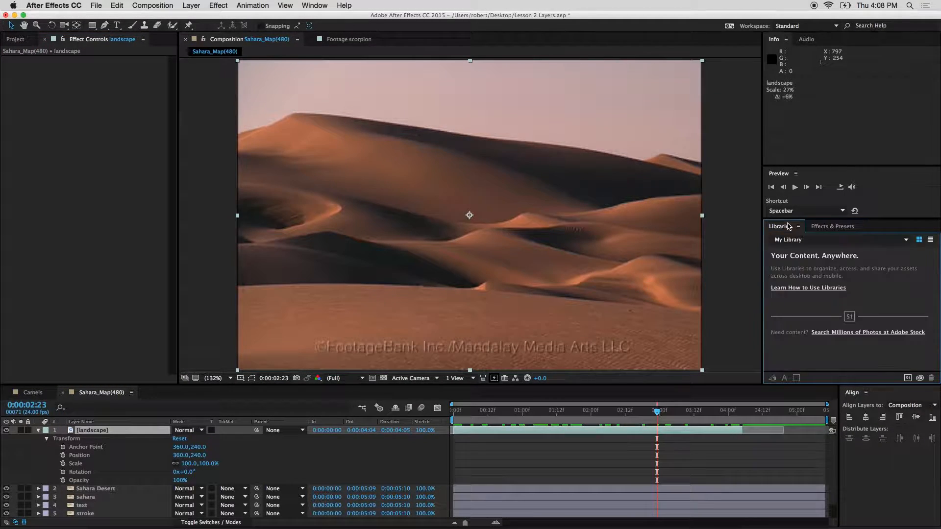
left_click(826, 228)
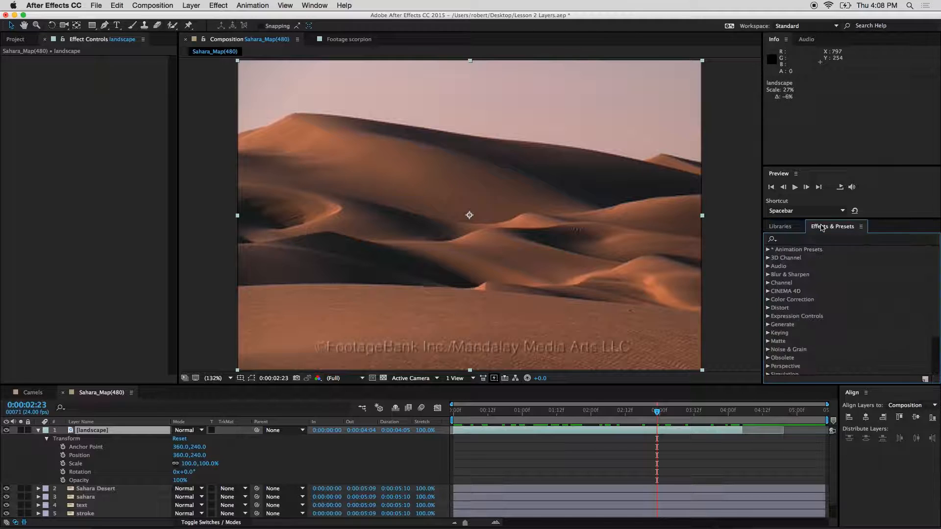
left_click(316, 6)
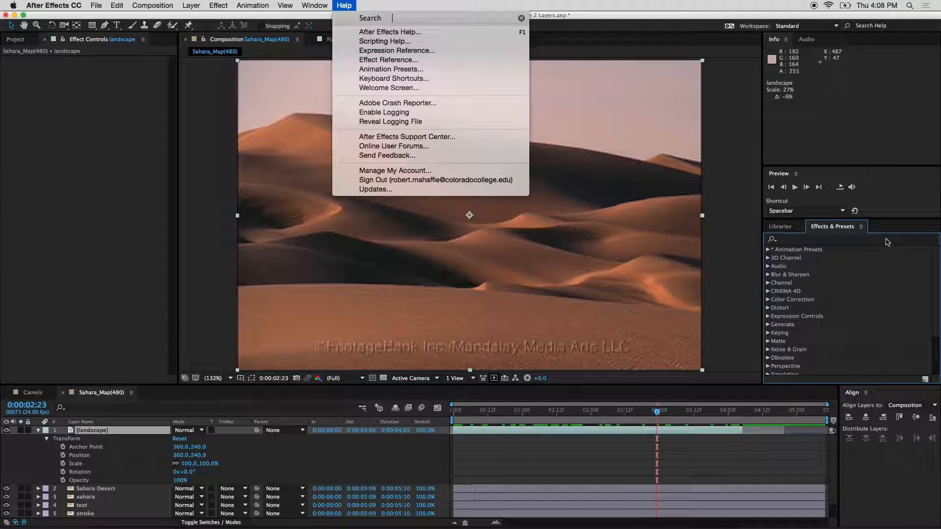
left_click(888, 241)
left_click(781, 227)
left_click(832, 227)
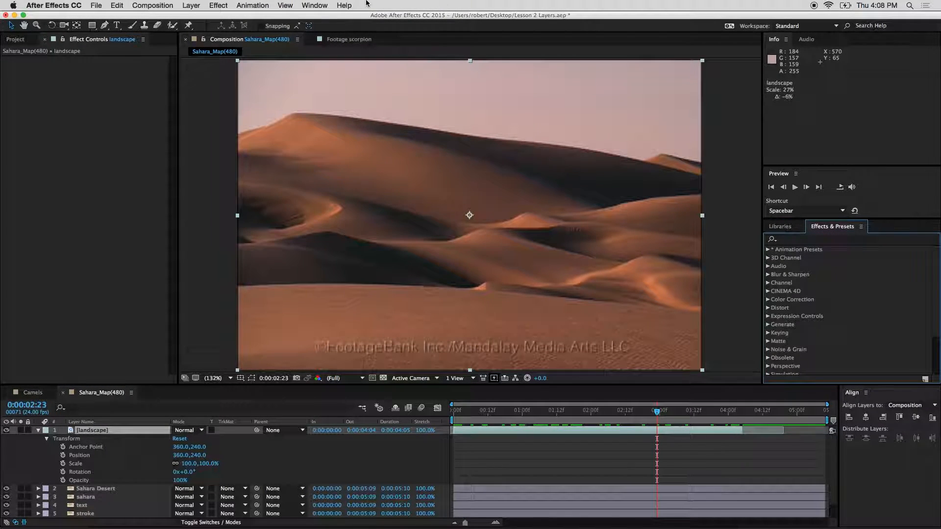
left_click(314, 5)
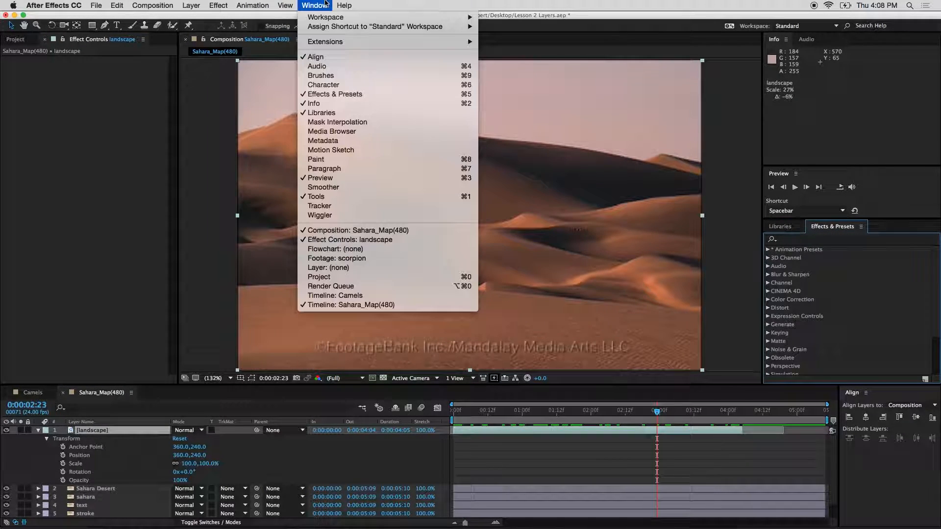
left_click(325, 94)
left_click(314, 5)
left_click(334, 94)
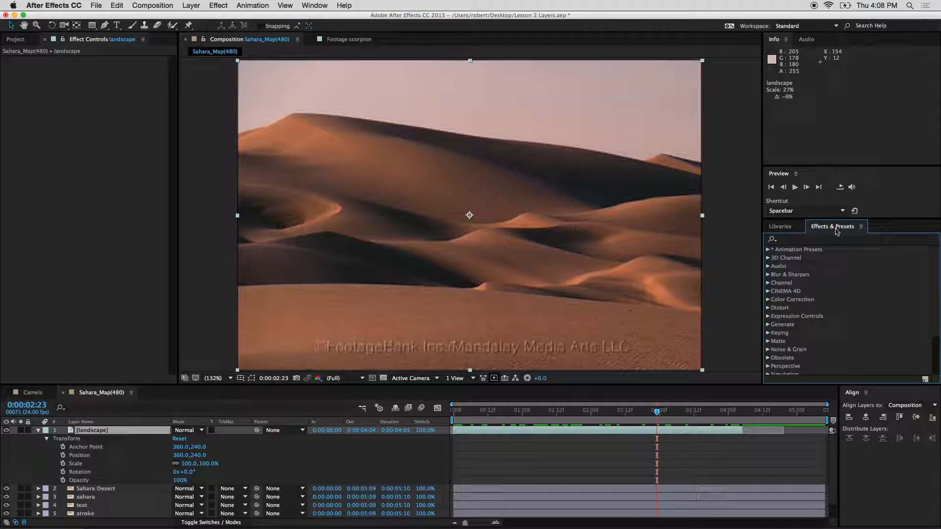
- Enlarge the Effects & Presets list to fit all categories and look over the effects in the Simulation category
left_click_drag(901, 219, 907, 118)
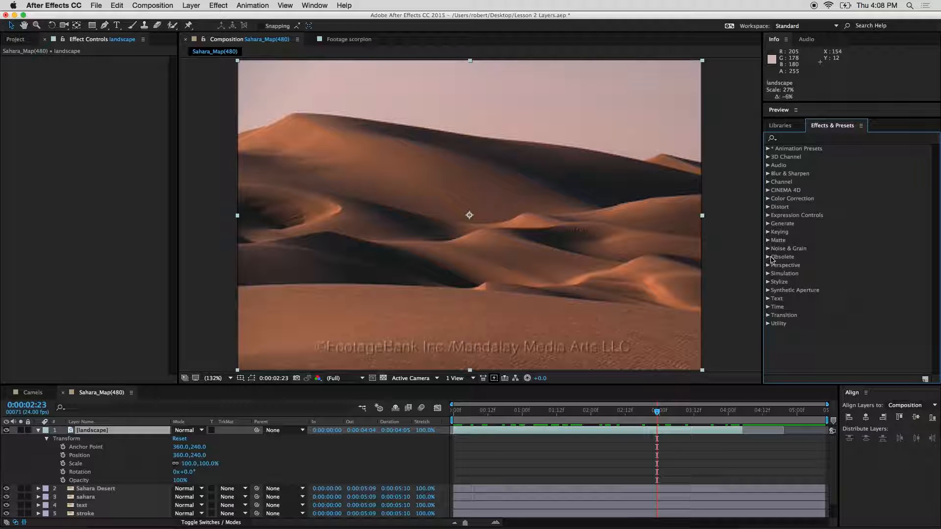
left_click(768, 274)
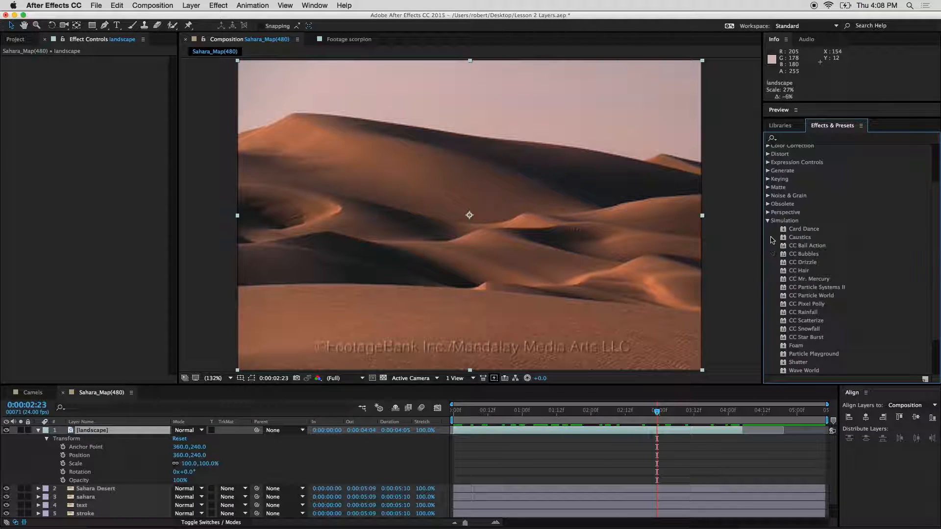
left_click(768, 221)
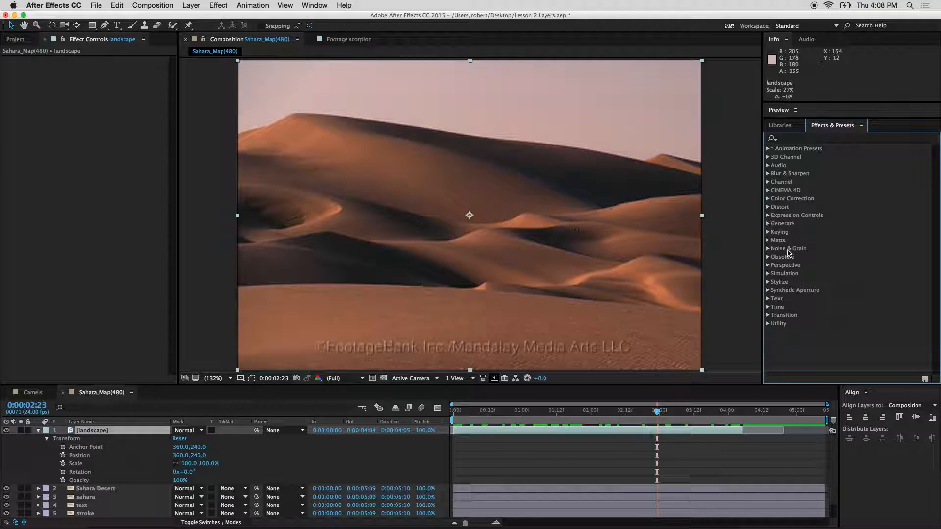
- Search the effects and presets for "blur" and look through the Blur & Sharpen results
left_click(827, 139)
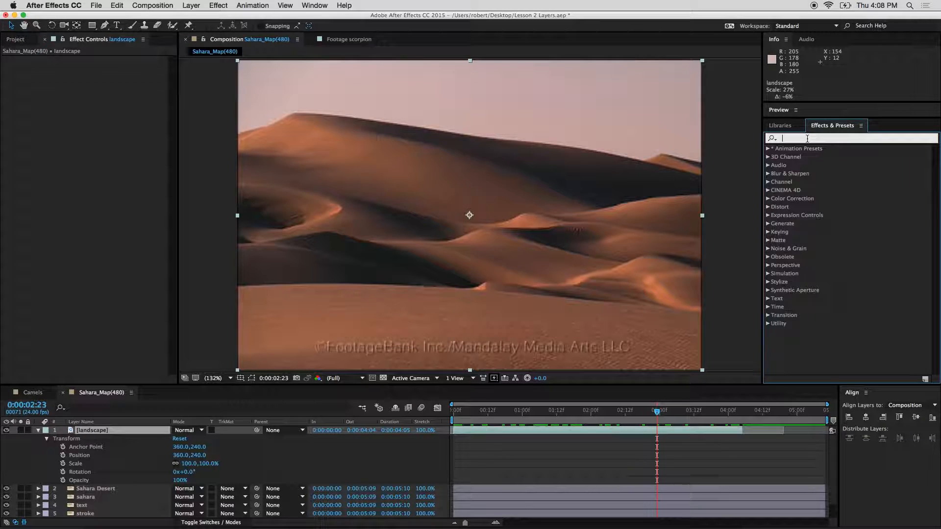
type("blur")
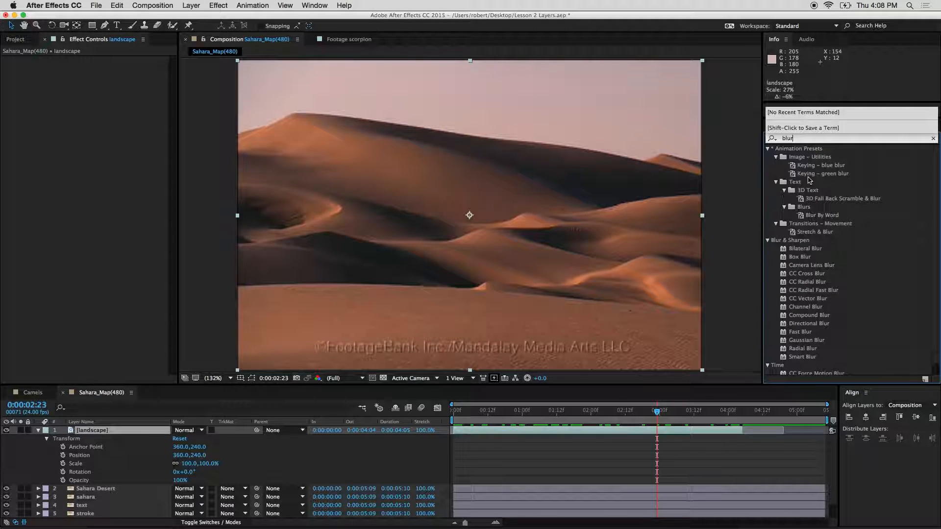
scroll(809, 180, "down", 2)
left_click(813, 288)
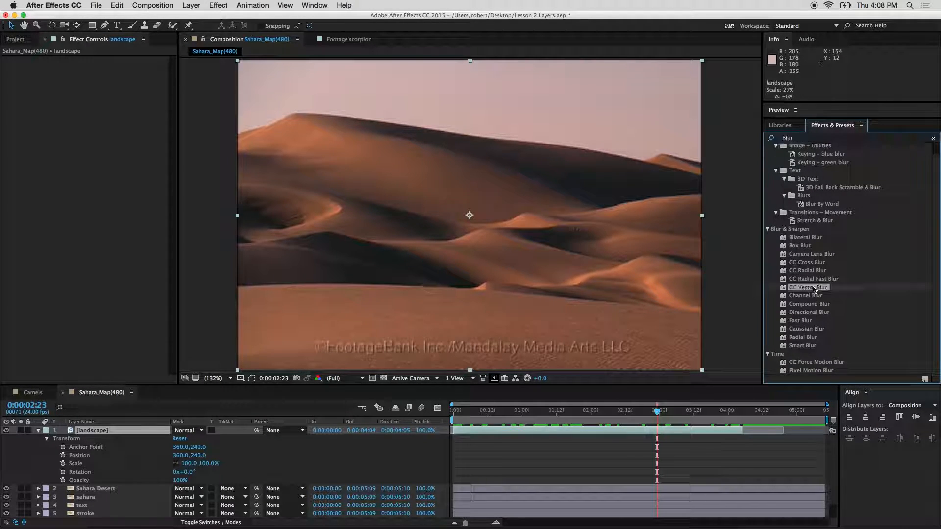
scroll(815, 291, "up", 1)
- Search the effects and presets for "channel" and highlight Channel Mixer among the color correction results
left_click(808, 140)
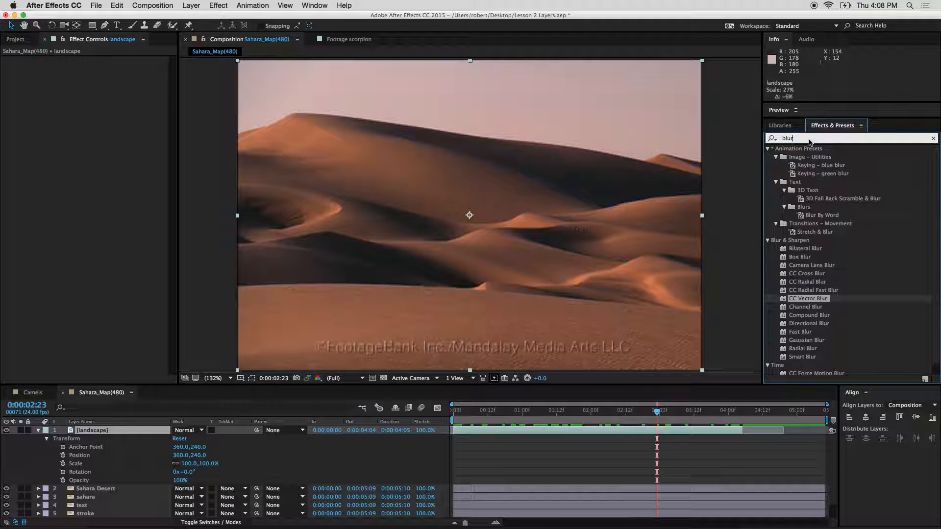
type("channel c")
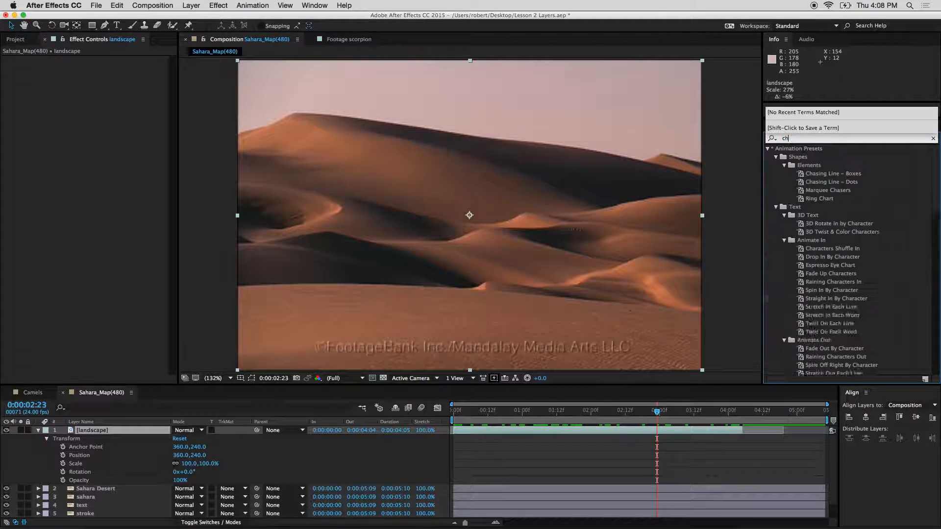
key("BackSpace")
key("BackSpace")
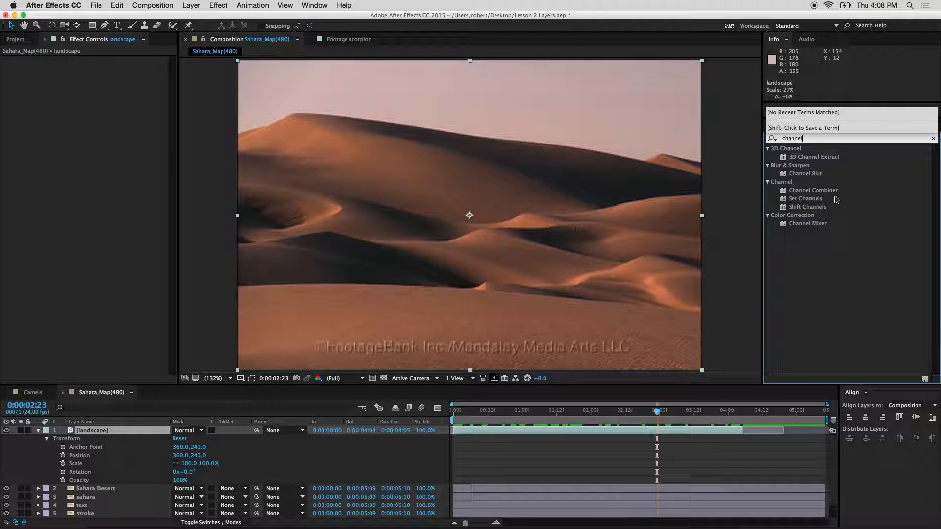
left_click(802, 224)
left_click(827, 141)
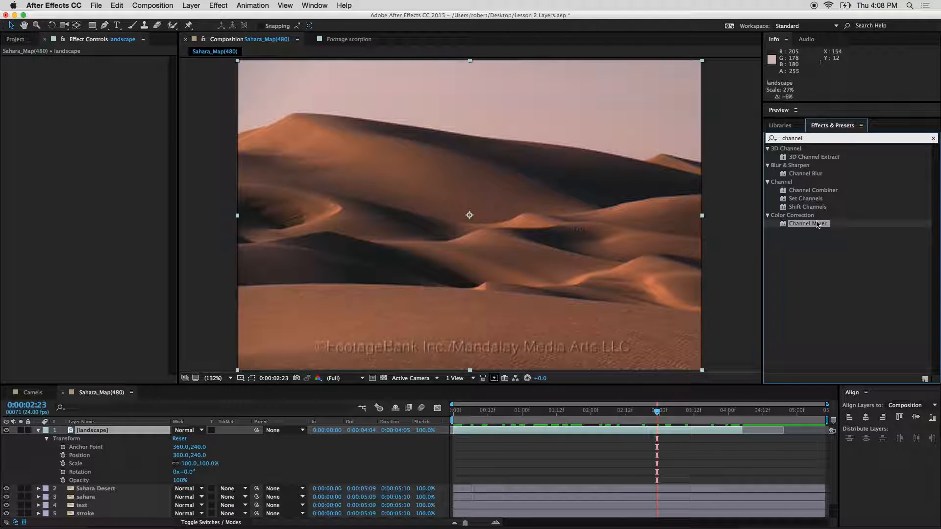
left_click(814, 260)
- Replace the effect search term with "fast blur"
left_click_drag(814, 140, 684, 134)
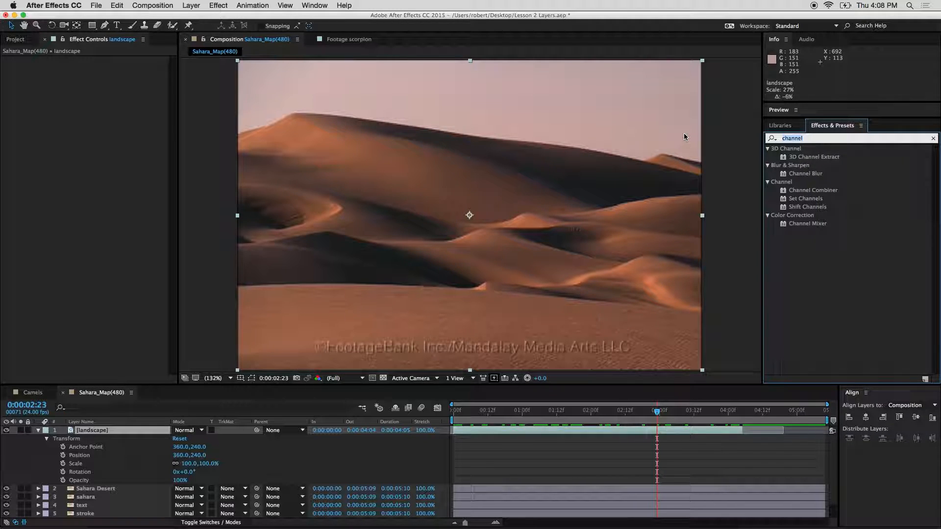
type("blur")
key("Left")
key("Left")
key("Left")
key("Left")
type("fast")
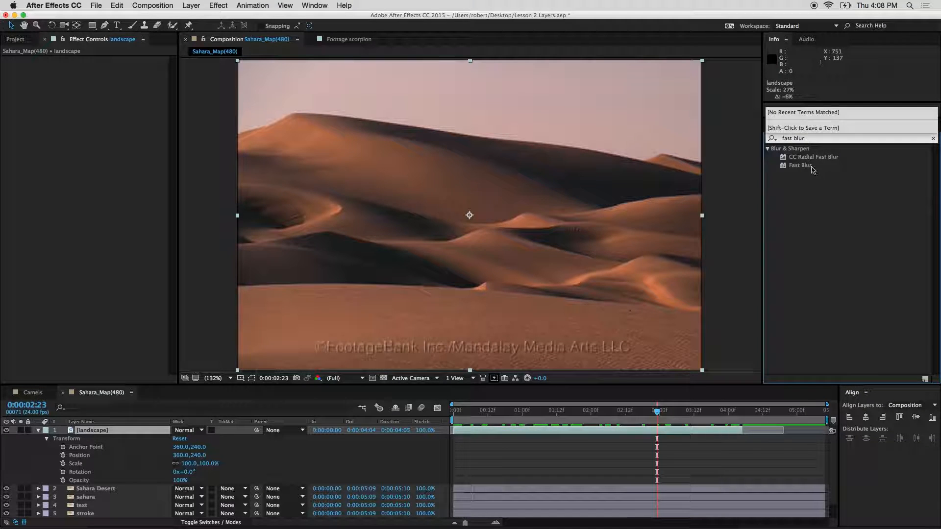
- Apply the Fast Blur effect from the search results to the landscape layer
left_click(809, 167)
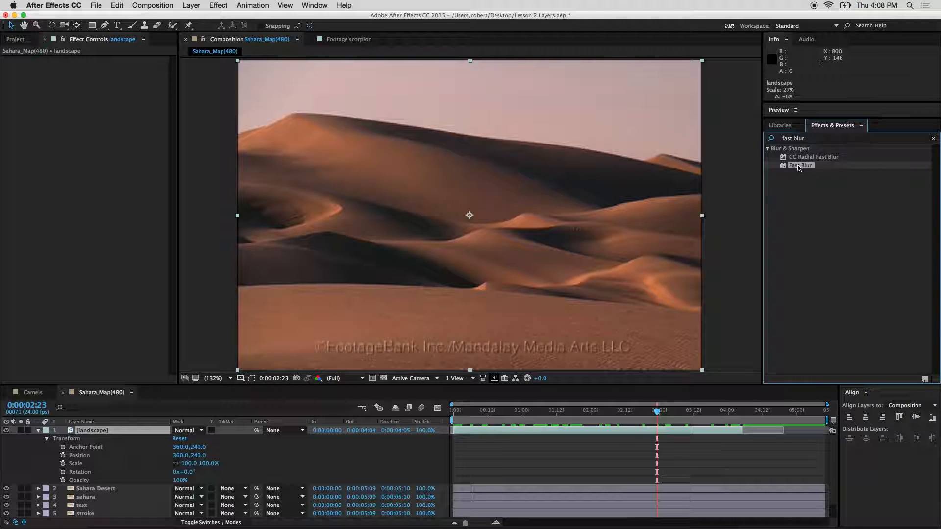
mouse_move(796, 168)
left_mouse_down()
mouse_move(456, 205)
mouse_move(563, 111)
mouse_move(742, 163)
mouse_move(510, 135)
mouse_move(349, 234)
mouse_move(395, 84)
mouse_move(658, 220)
mouse_move(370, 250)
mouse_move(552, 174)
mouse_move(113, 359)
mouse_move(88, 434)
mouse_move(90, 512)
mouse_move(93, 422)
mouse_move(657, 311)
mouse_move(804, 169)
left_mouse_up()
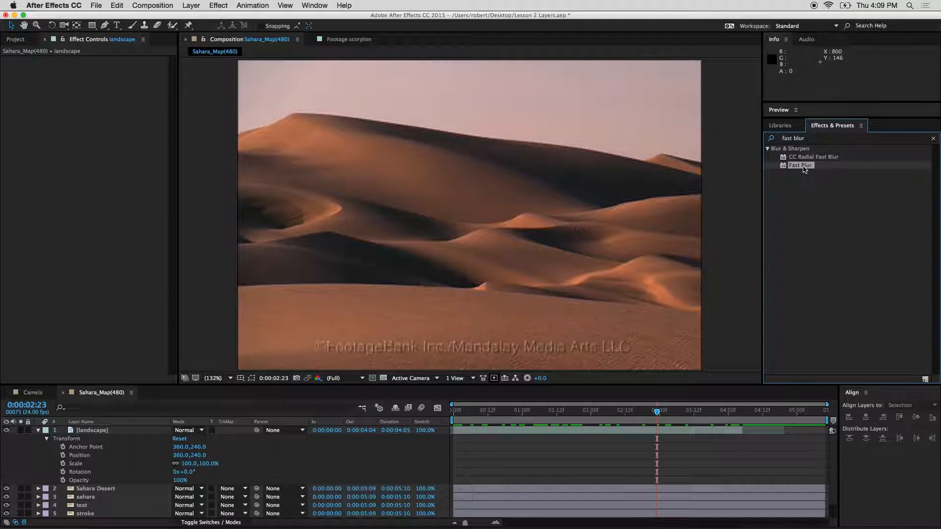
left_click(98, 431)
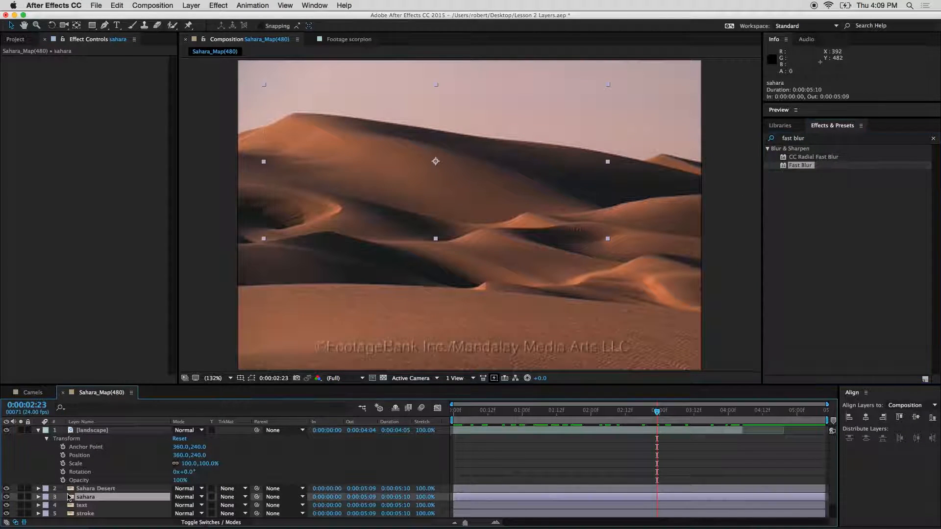
left_click(88, 455)
left_click(100, 497)
left_click(98, 431)
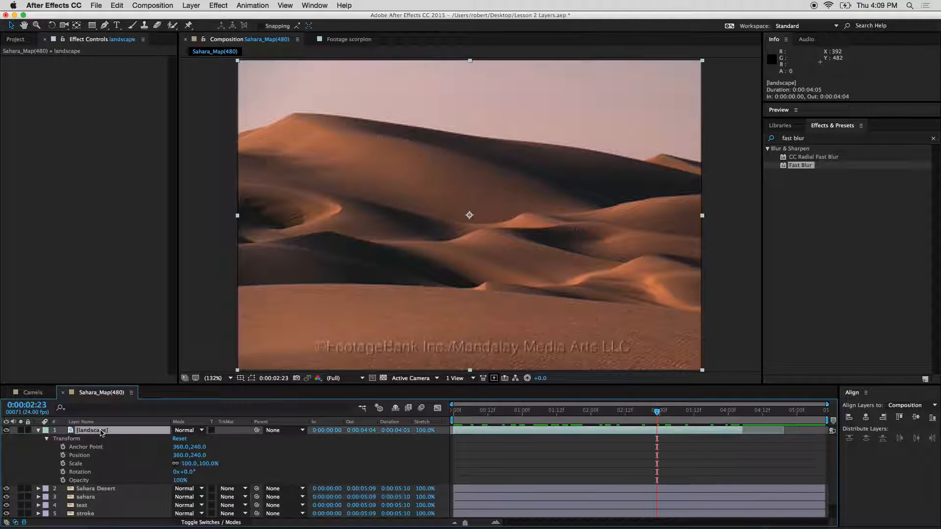
double_click(798, 165)
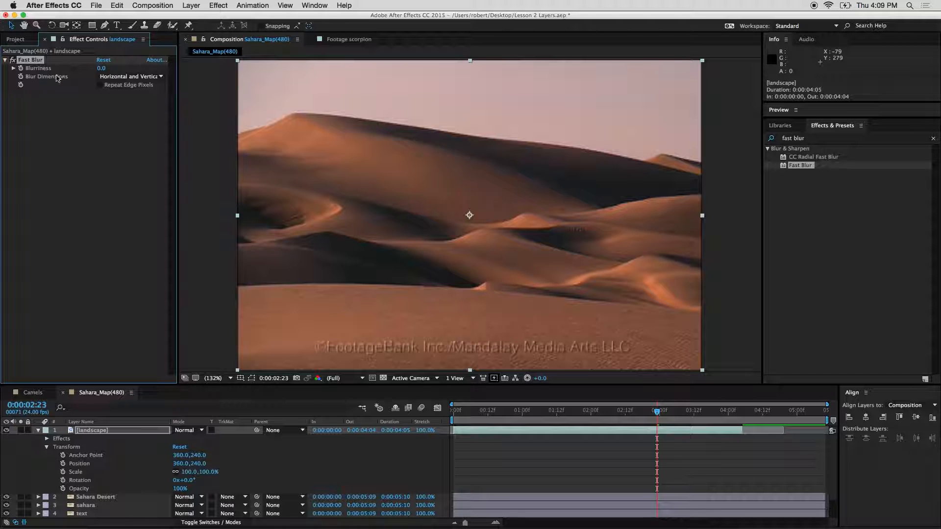
- Examine the Fast Blur controls in the landscape layer's effect settings, including the Blurriness property
left_click(34, 108)
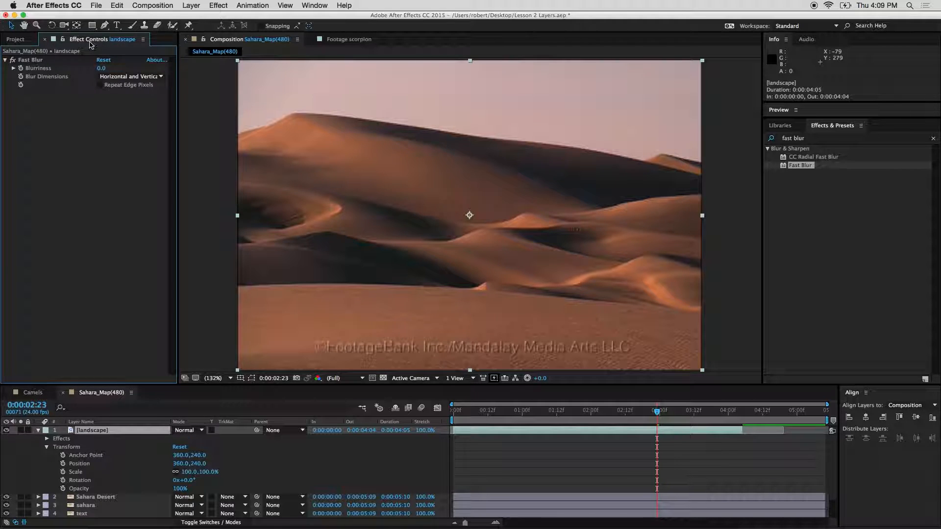
left_click(116, 40)
left_click(50, 156)
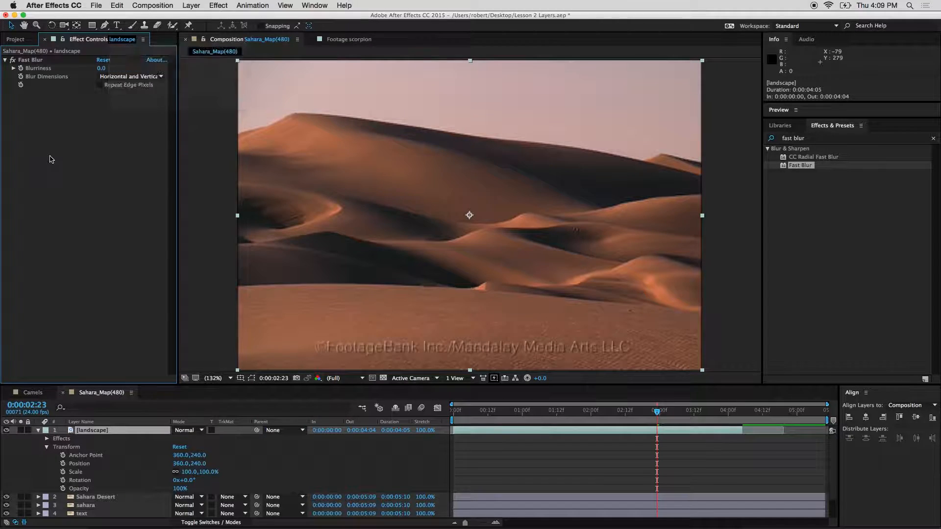
left_click(23, 62)
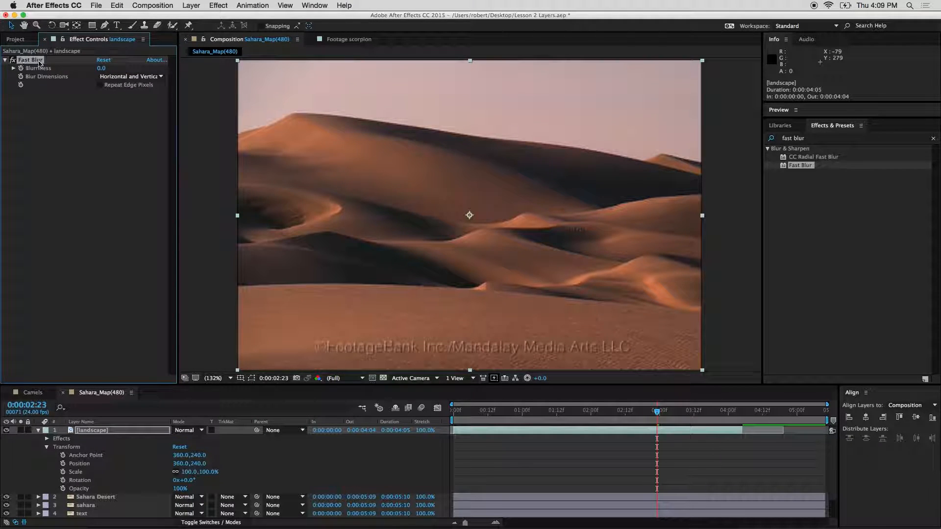
left_click(62, 131)
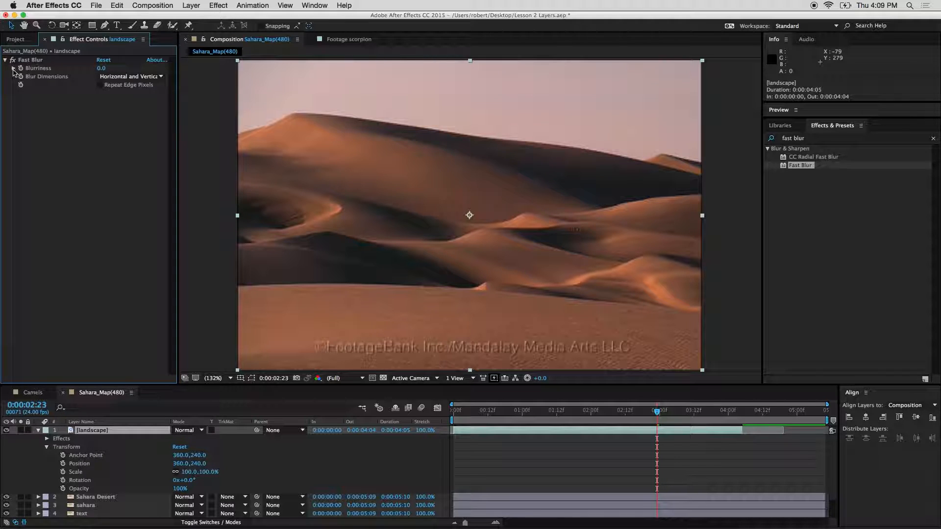
left_click(13, 69)
left_click(13, 69)
left_click(101, 69)
left_click(84, 111)
- Try Fast Blur's Blurriness at 127 using its slider range and set it to exactly 100
left_click(13, 68)
left_click_drag(27, 82, 180, 94)
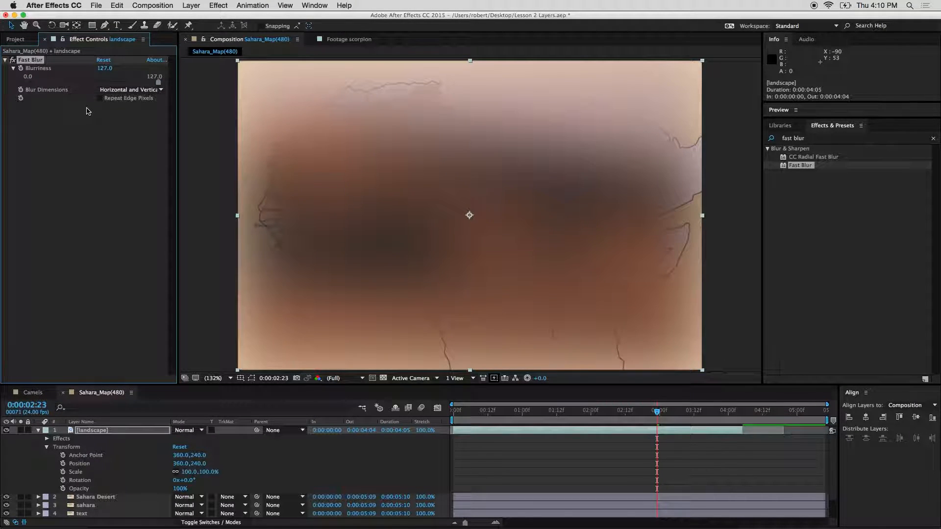
left_click(80, 83)
mouse_move(105, 68)
left_mouse_down()
mouse_move(83, 69)
mouse_move(129, 72)
mouse_move(103, 76)
left_mouse_up()
left_click(103, 68)
type("100")
key("Return")
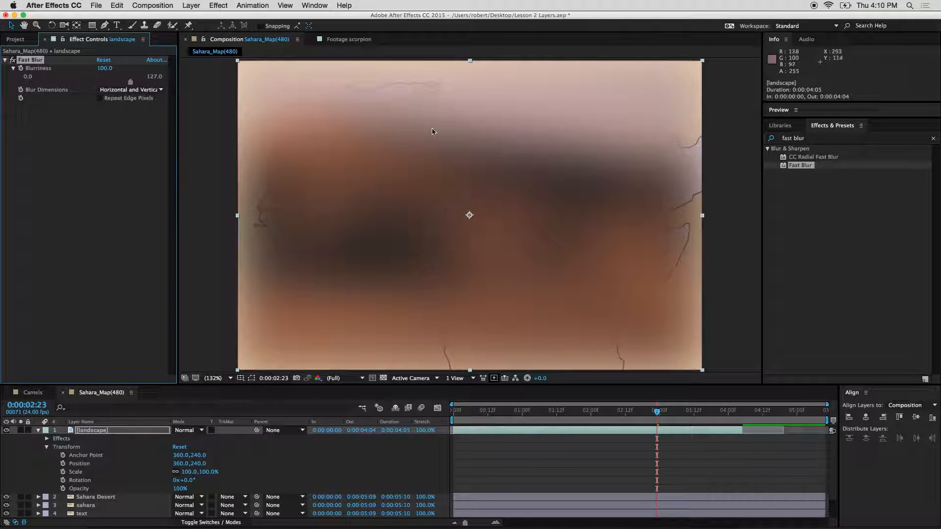
- Lower Fast Blur's Blurriness to 27 and enable Repeat Edge Pixels
left_click_drag(110, 73, 75, 71)
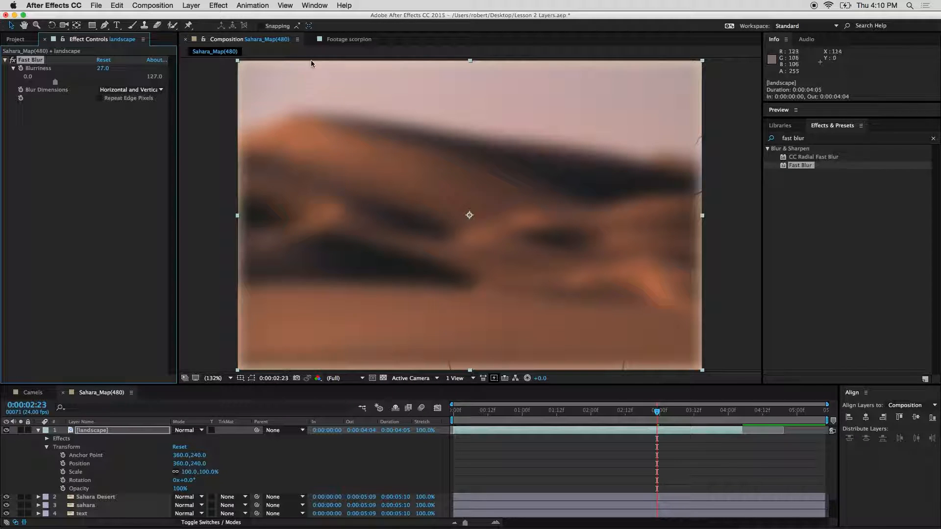
left_click(101, 99)
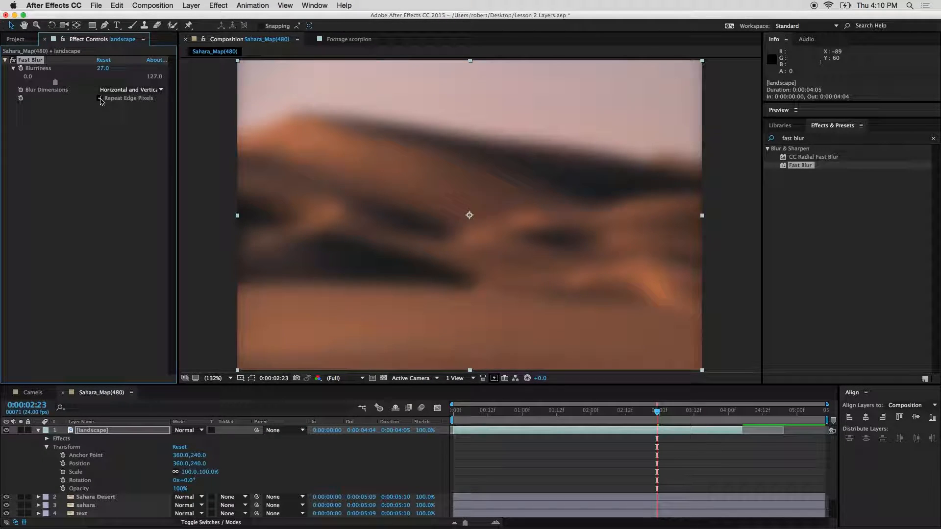
left_click(85, 155)
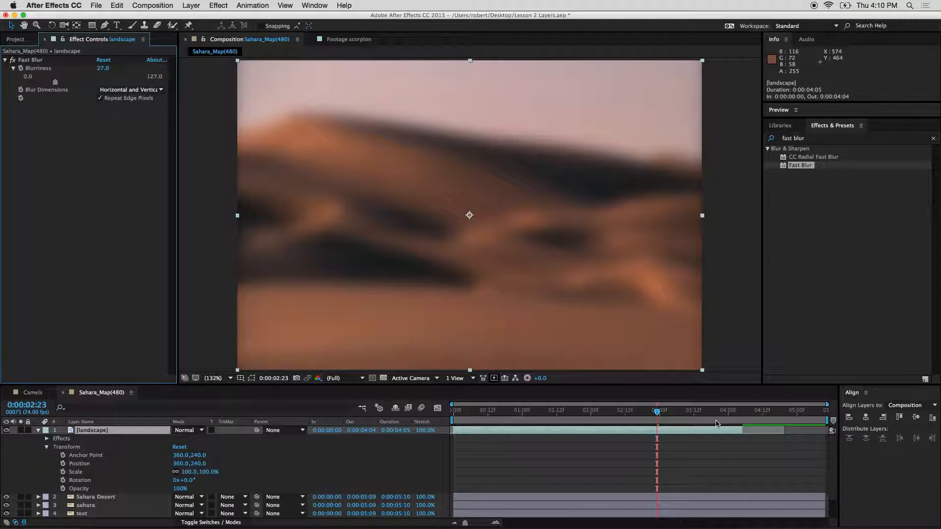
- Start keyframing Blurriness on the landscape layer at 0:00:04:03 with a value of 59.9
left_click_drag(709, 415, 736, 417)
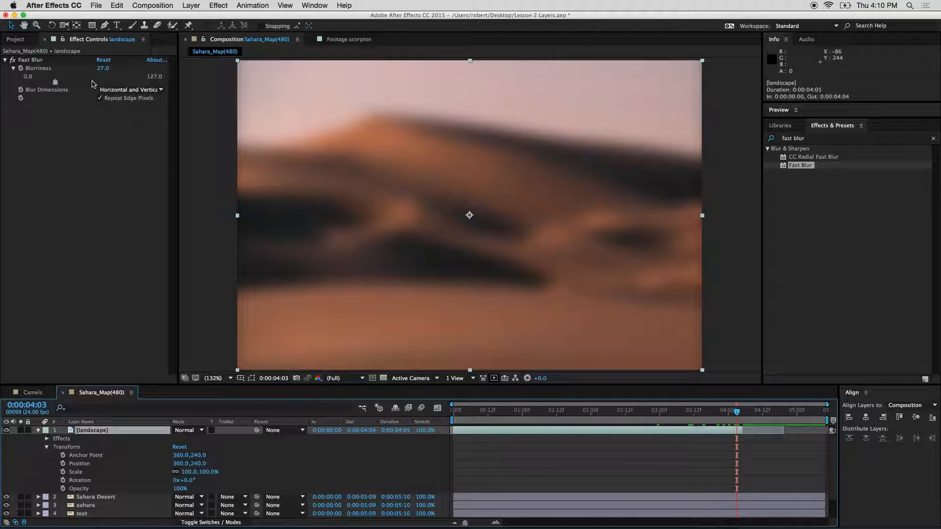
left_click(89, 83)
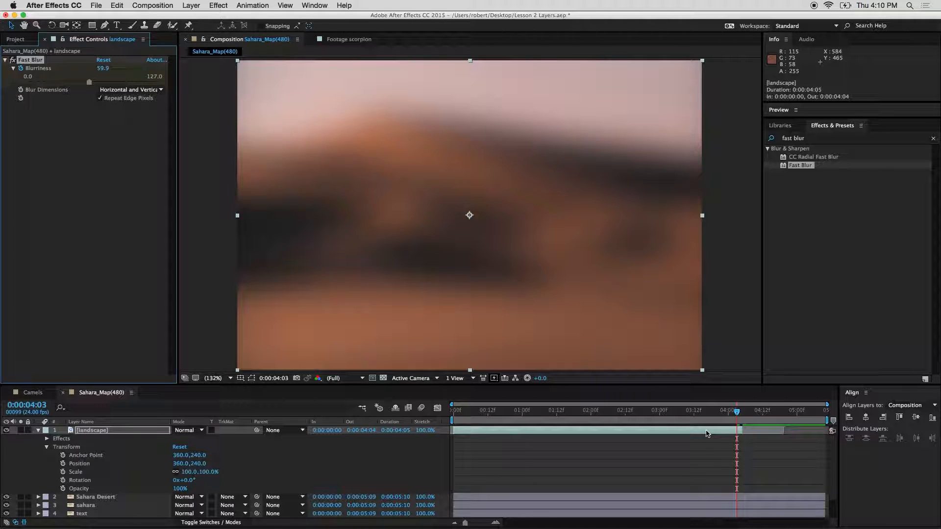
left_click(703, 460)
- Add a Blurriness keyframe of 0 at the start of the composition, 0:00:00:00
key("space")
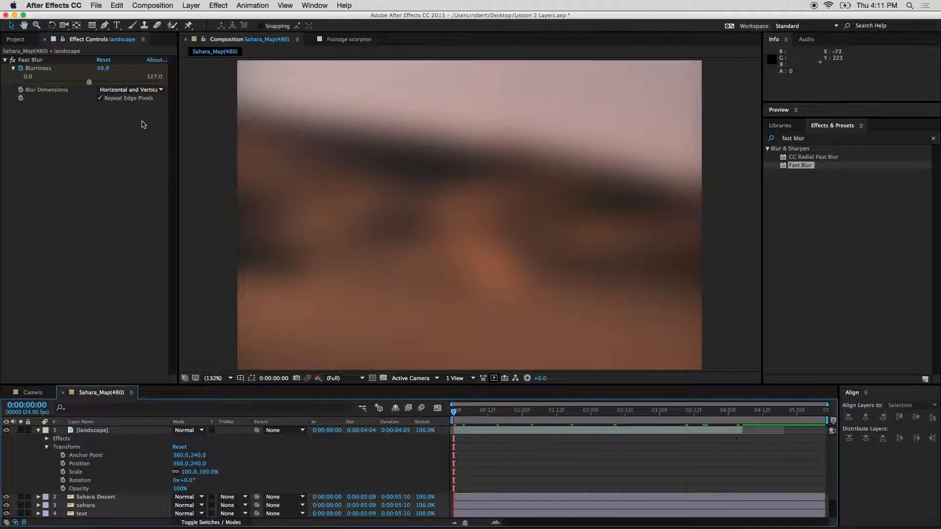
left_click_drag(103, 68, 2, 69)
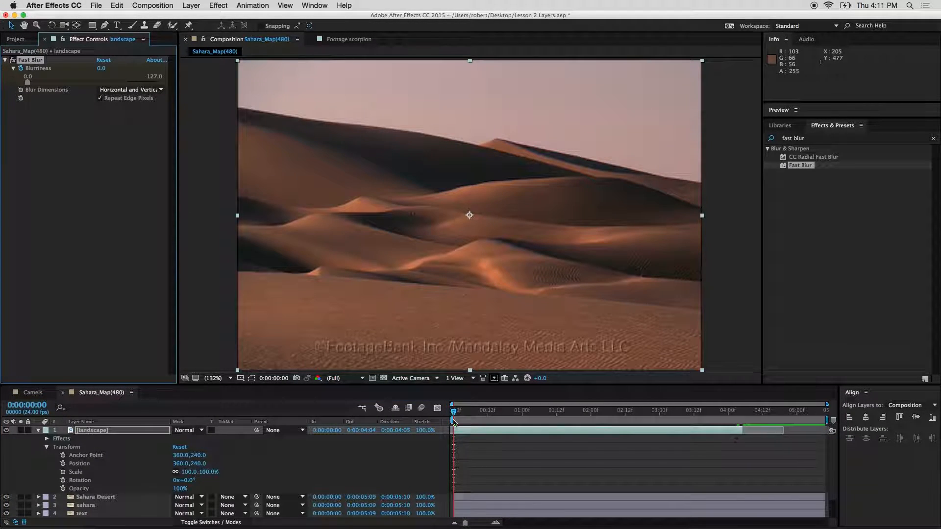
left_click(555, 483)
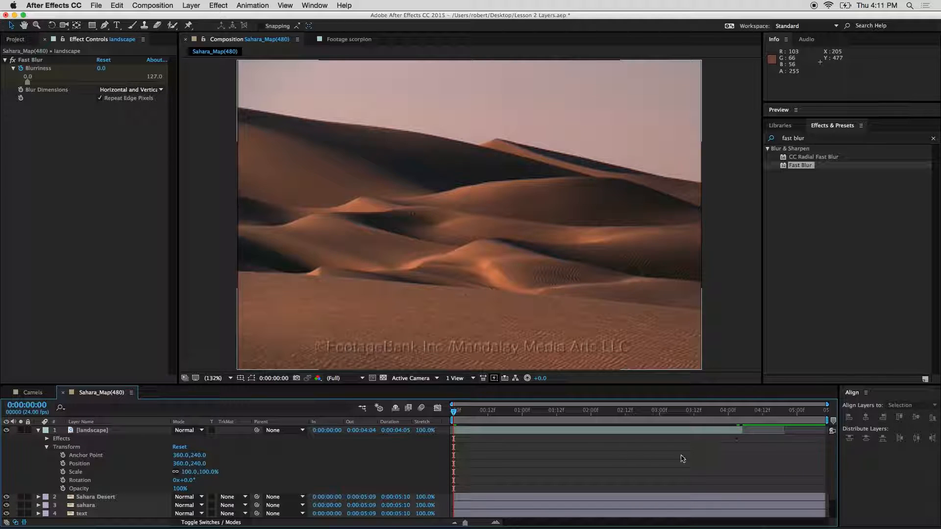
- Collapse the landscape layer's Transform group and expand Fast Blur's properties in the timeline
left_click(48, 447)
left_click(88, 433)
left_click(49, 440)
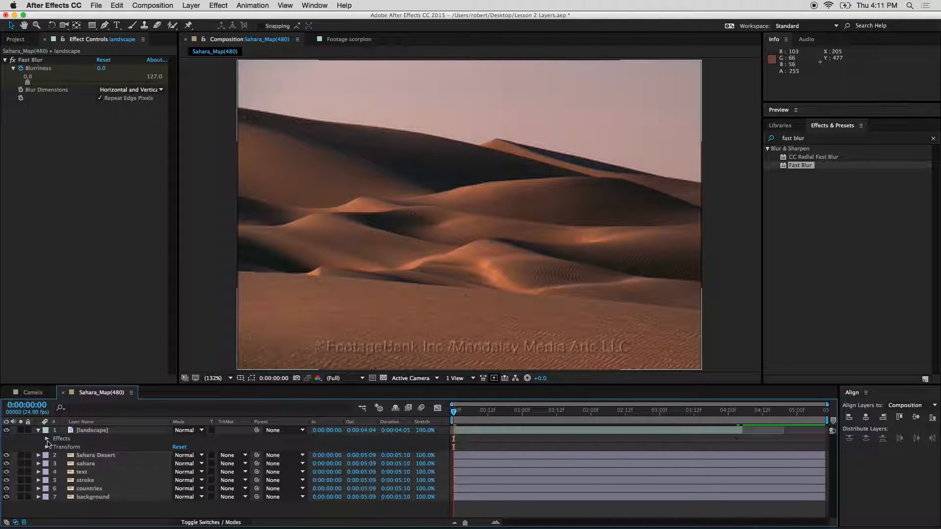
left_click(47, 439)
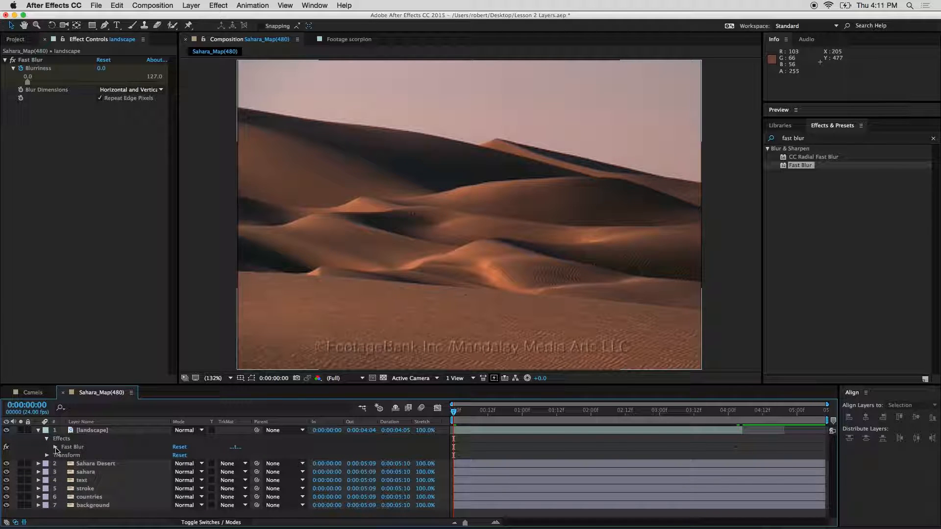
left_click(55, 447)
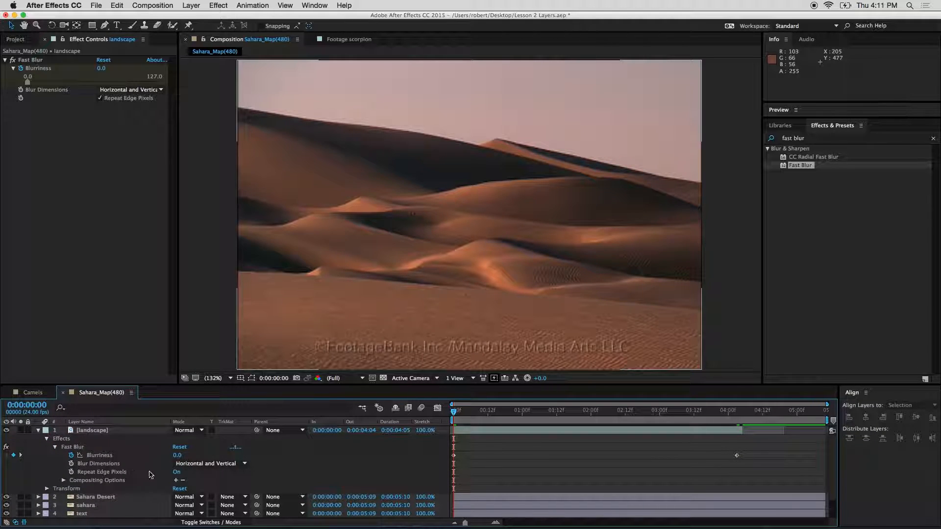
- Examine Blurriness and Blur Dimensions under the landscape layer's Effects group in the timeline
left_click(94, 458)
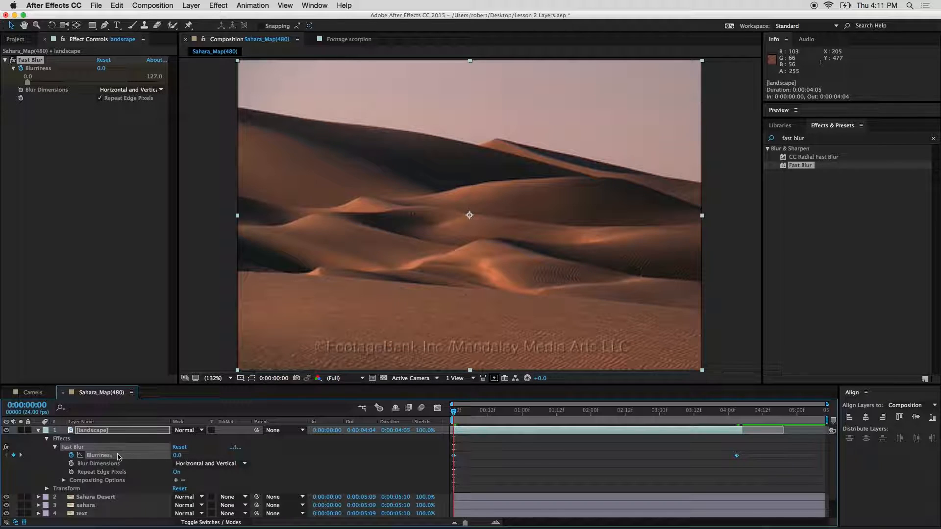
left_click(98, 466)
left_click(102, 456)
left_click(101, 465)
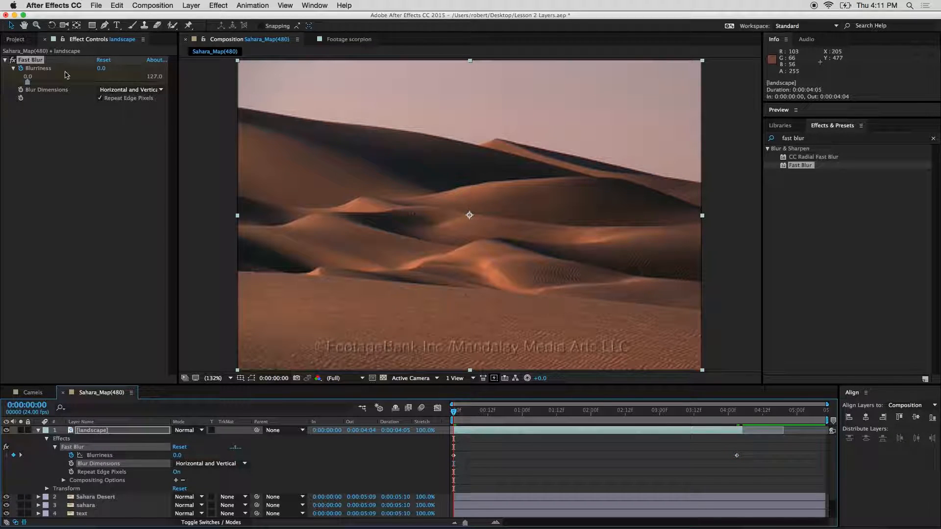
left_click(61, 439)
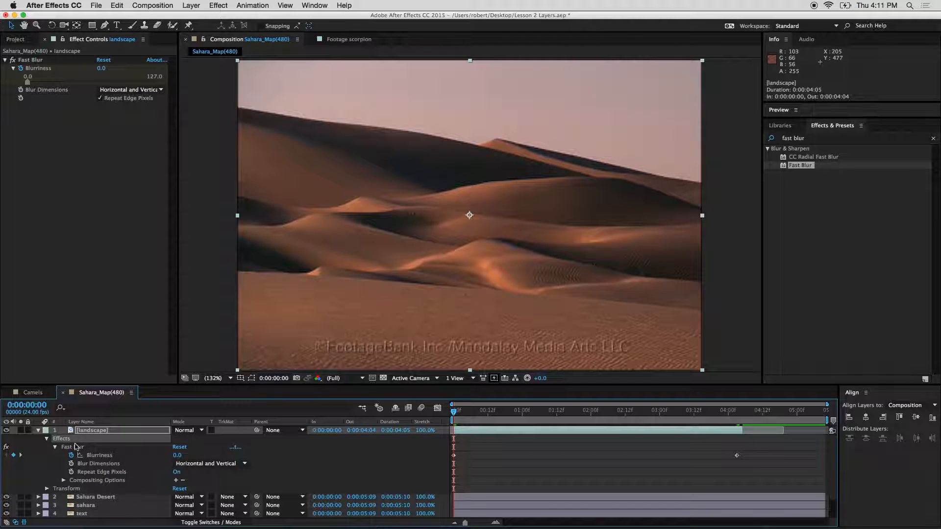
left_click(47, 440)
left_click(47, 439)
- Scrub and play the composition to preview the animated blur on the landscape layer
left_click_drag(453, 412, 505, 412)
key("space")
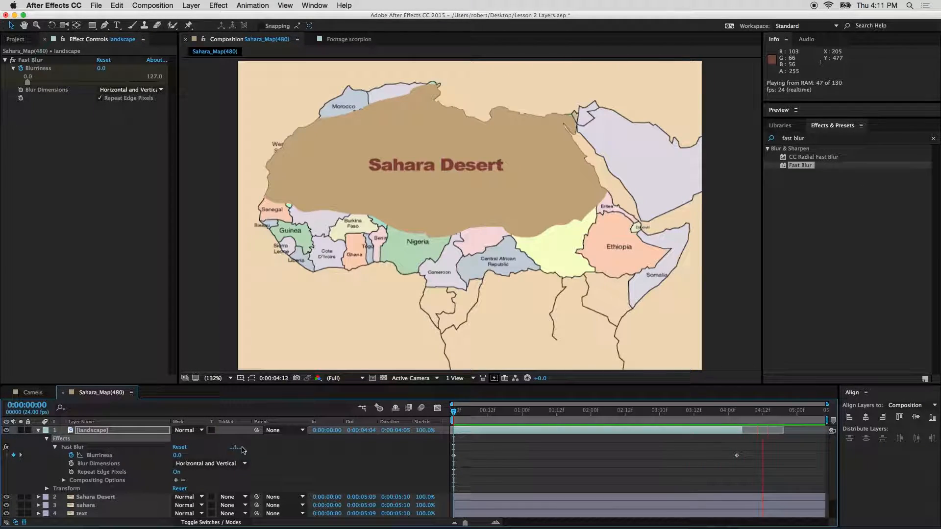
left_click(632, 414)
- Set the Blurriness keyframe at 0:00:00:00 to 100
left_click_drag(640, 419, 411, 415)
left_click(177, 455)
type("100")
key("Return")
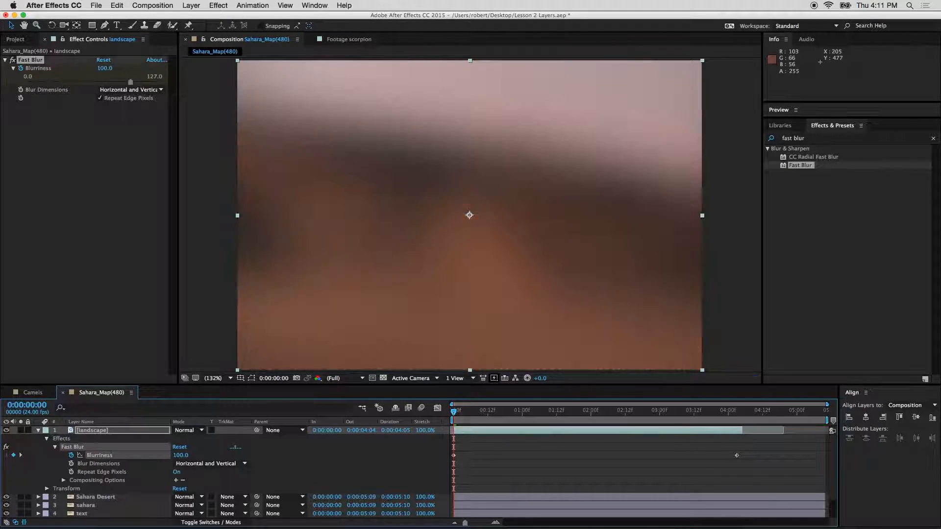
- Set the Blurriness keyframe at 0:00:04:03 to 0 and preview the blur-to-sharp animation
left_click(735, 414)
left_click_drag(735, 417, 738, 417)
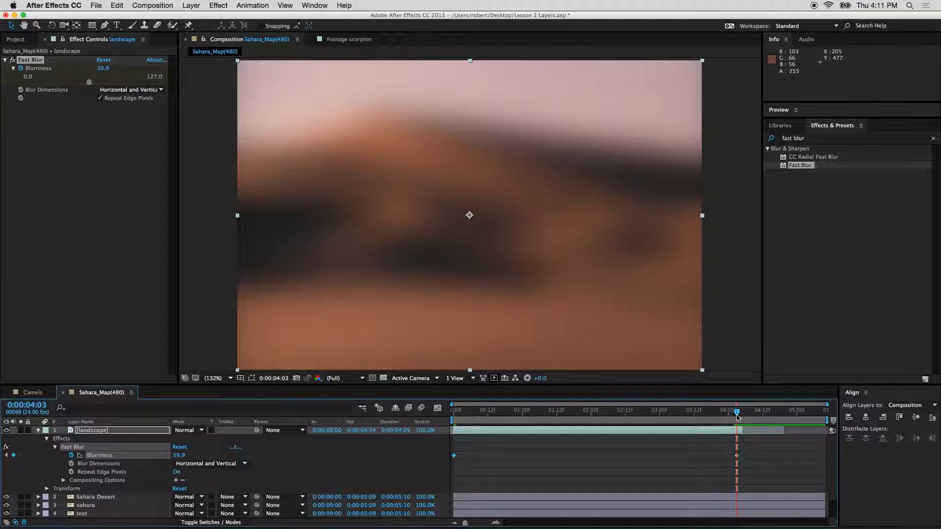
left_click(177, 455)
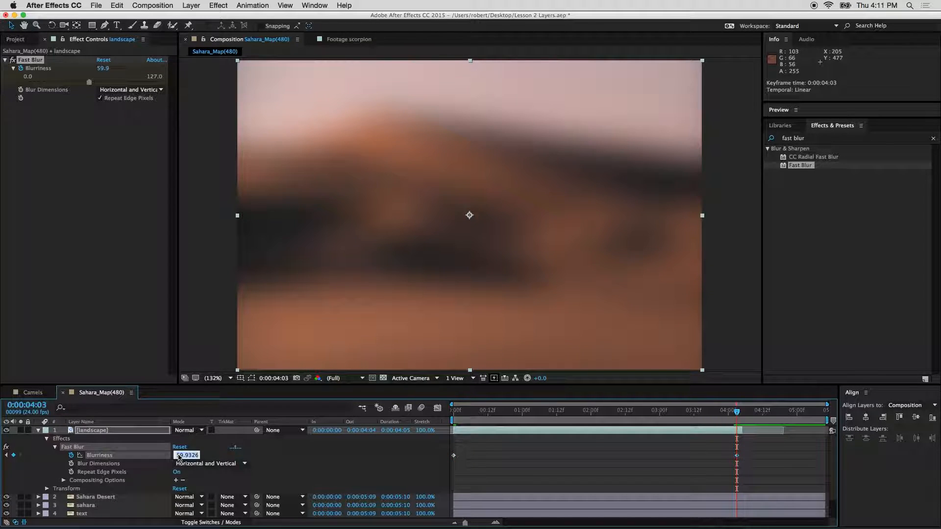
type("0")
key("Return")
key("space")
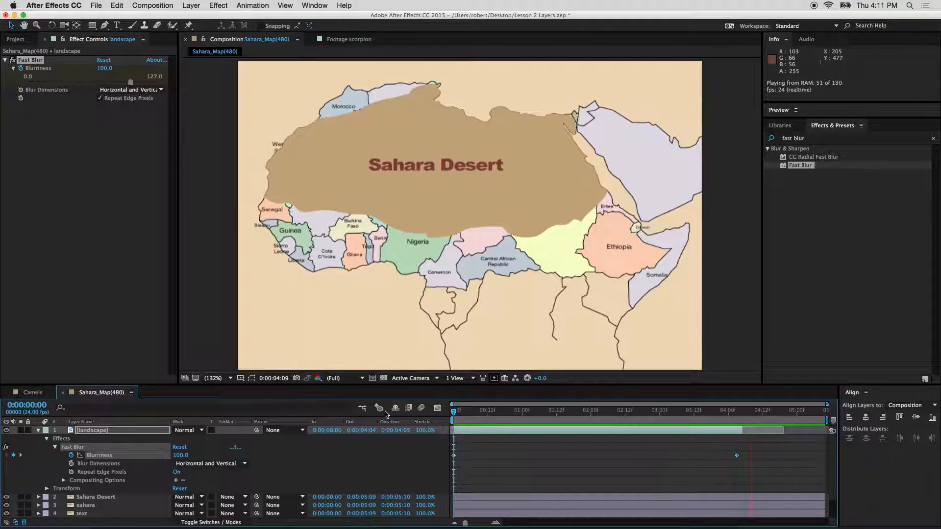
key("space")
- Extend the landscape layer's out point to 0:00:04:19, preview the result, and place the playhead at 0:00:04:03
left_click_drag(742, 430, 833, 434)
left_click(731, 413)
key("space")
key("space")
left_click(734, 412)
left_click(736, 412)
- Delete the Fast Blur effect from the landscape layer
left_click(76, 447)
key("Delete")
left_click(65, 147)
- Clear the effect search to list all categories and check the Show Animation Presets option
left_click(856, 145)
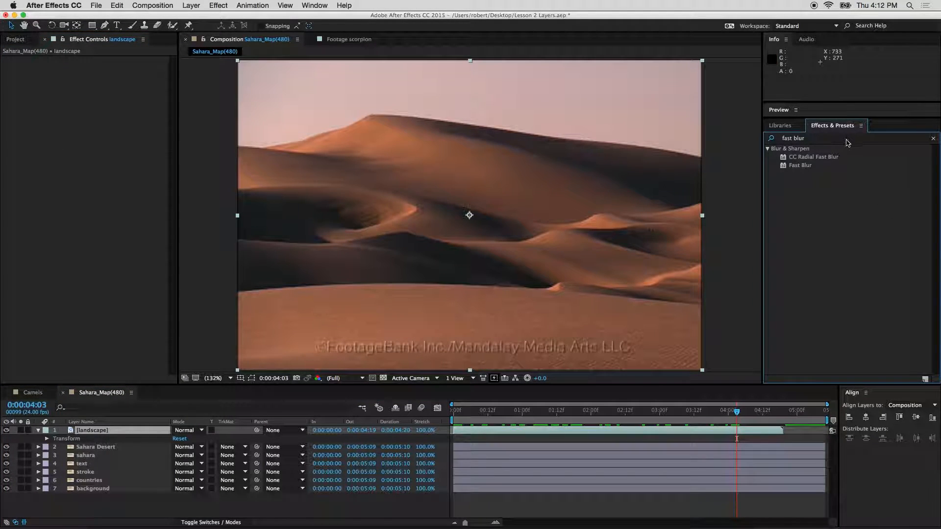
left_click(784, 141)
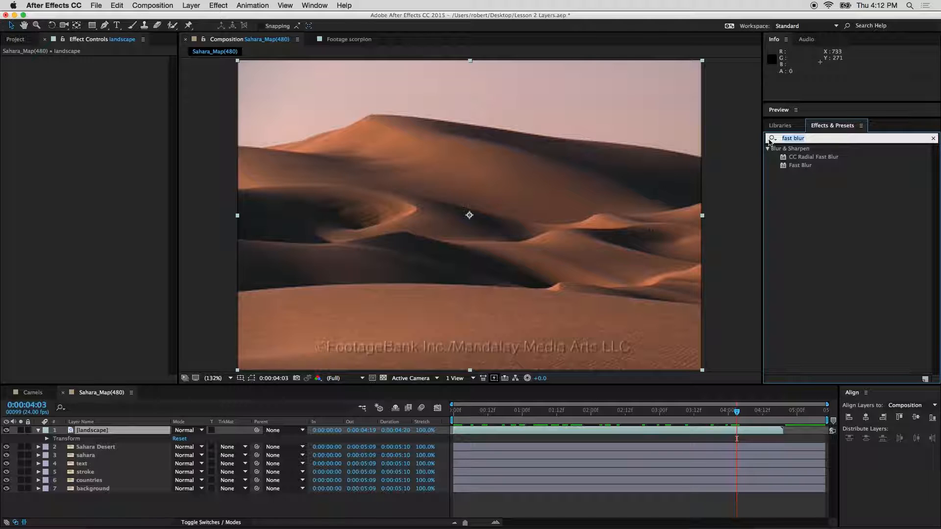
key("BackSpace")
left_click(770, 140)
left_click(878, 202)
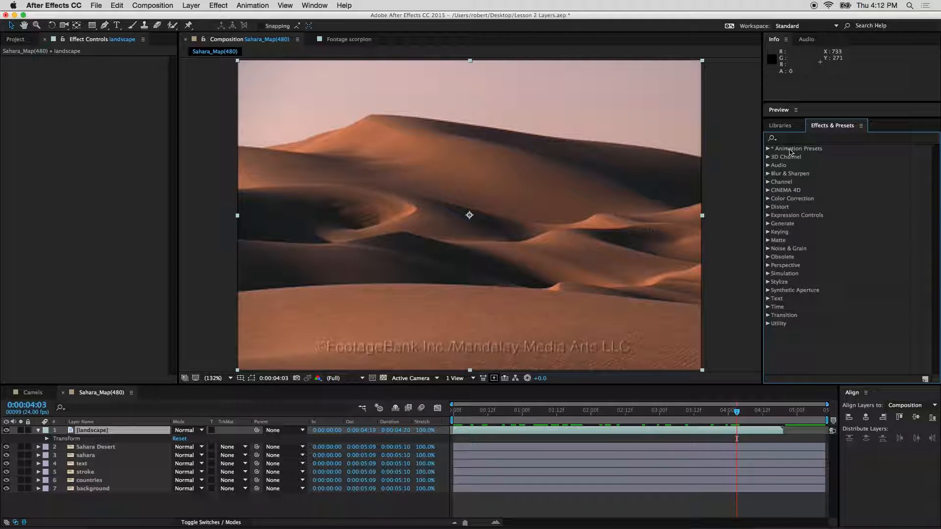
left_click(862, 126)
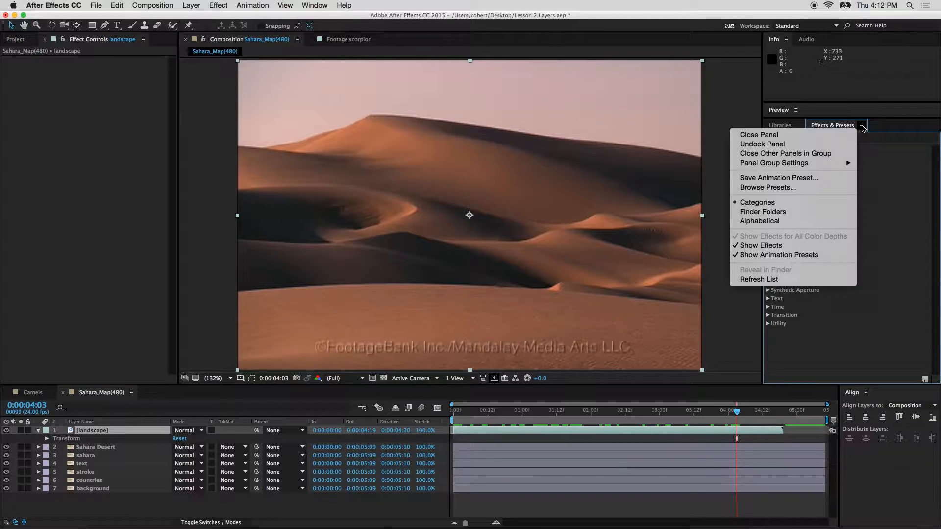
left_click(792, 255)
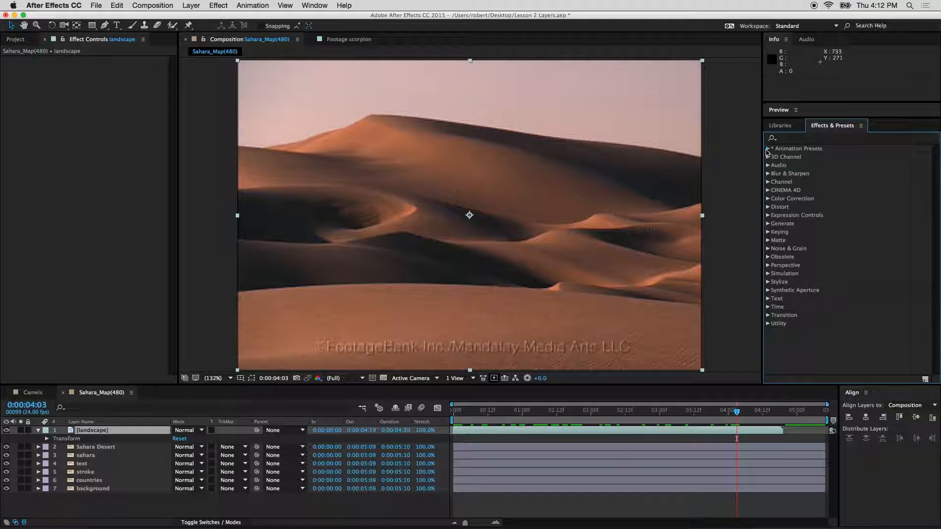
- Expand Animation Presets, look through the Backgrounds and Behaviors folders, and list the Image – Creative presets
left_click(767, 149)
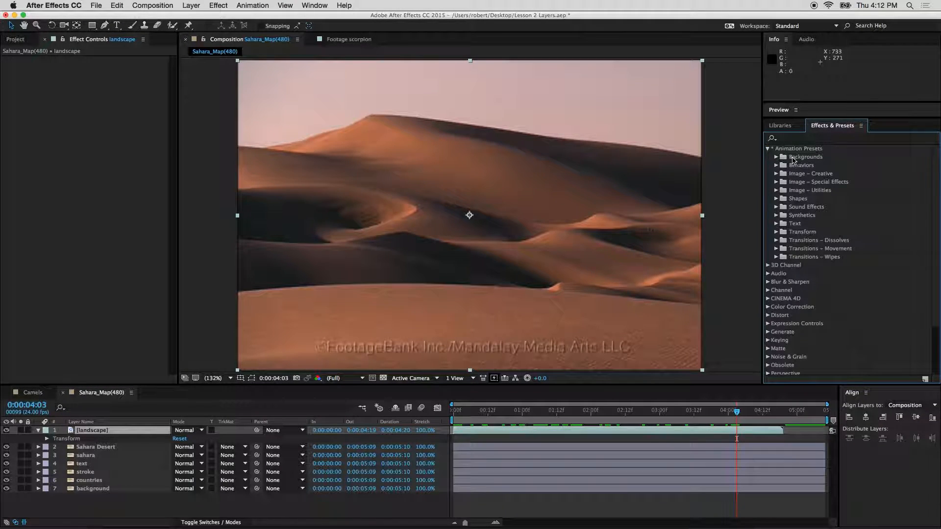
left_click(776, 158)
left_click(776, 158)
left_click(776, 166)
left_click(776, 166)
left_click(775, 174)
left_click(775, 148)
left_click(776, 174)
left_click(804, 158)
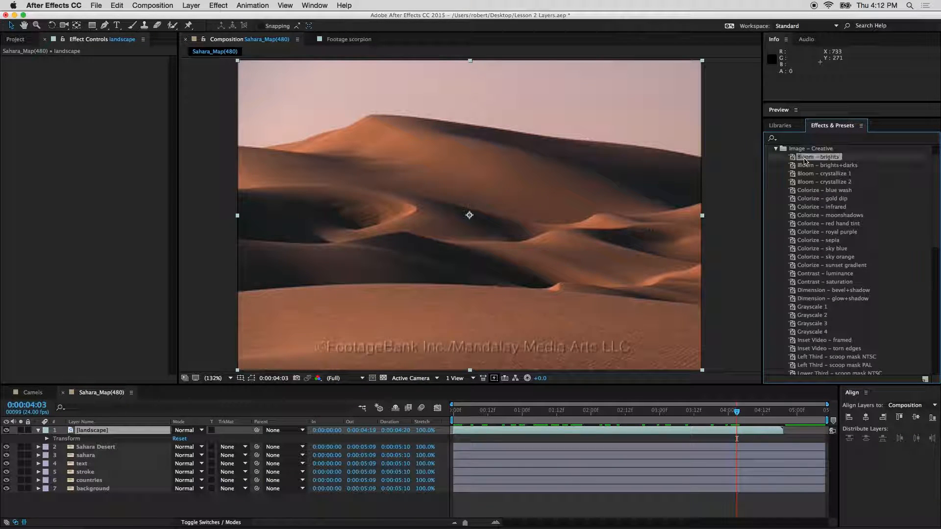
- Apply the Colorize – infrared preset from Image – Creative to the landscape layer
left_click(808, 199)
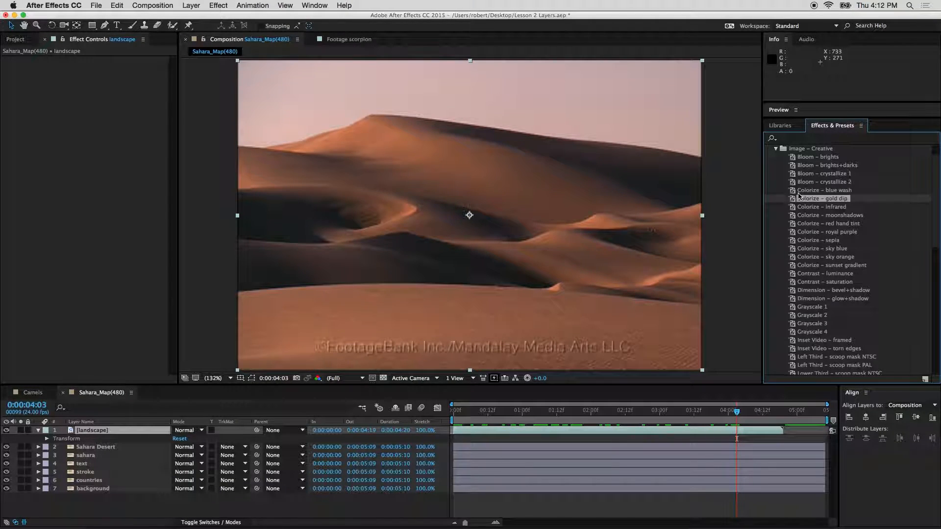
left_click(808, 216)
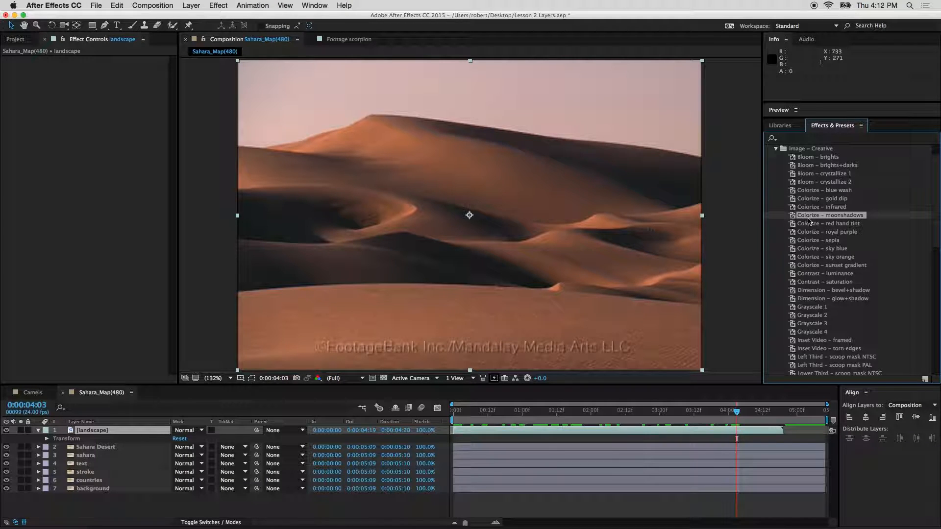
left_click(804, 208)
left_click_drag(809, 209, 490, 204)
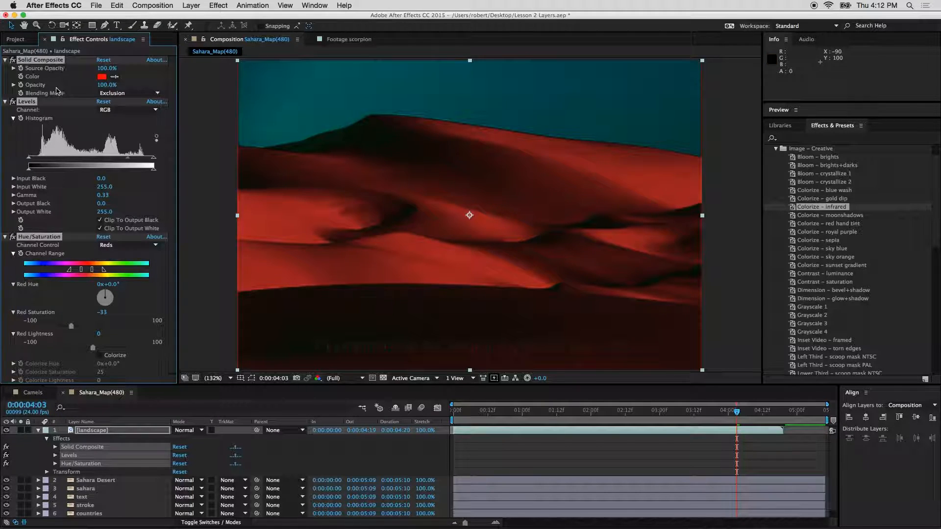
scroll(55, 72, "down", 1)
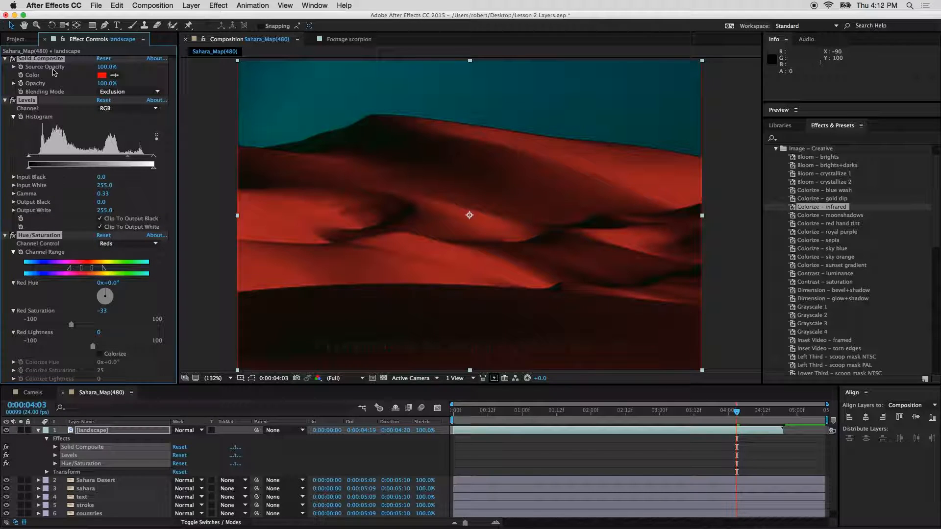
scroll(51, 247, "up", 1)
- Try a blue color for the Solid Composite effect on the landscape layer and cancel the color change
left_click(102, 76)
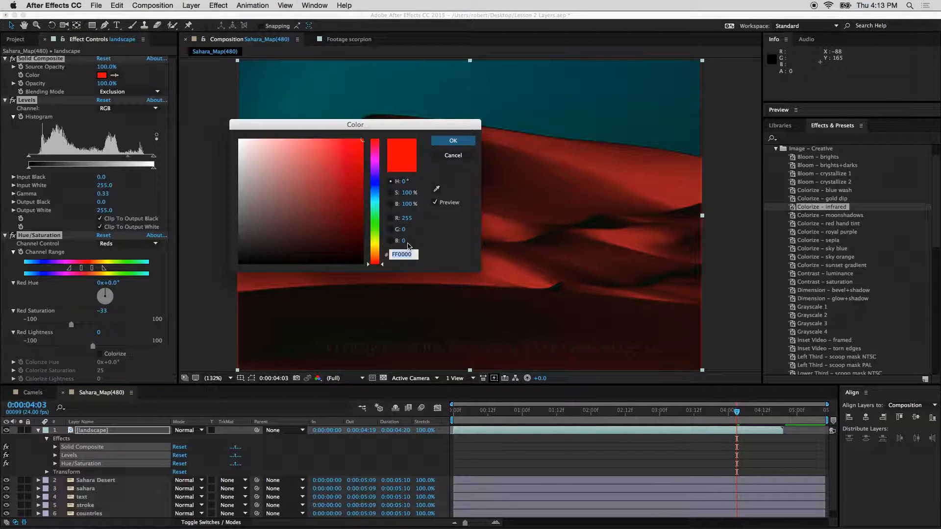
left_click(374, 186)
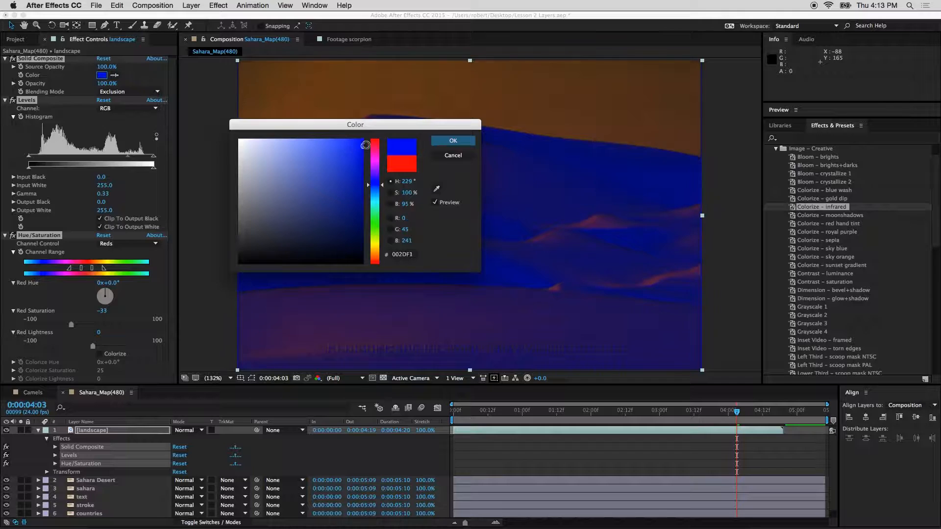
mouse_move(363, 140)
left_mouse_down()
mouse_move(384, 161)
mouse_move(394, 212)
mouse_move(382, 307)
mouse_move(275, 273)
mouse_move(267, 253)
mouse_move(345, 153)
mouse_move(364, 146)
mouse_move(367, 175)
mouse_move(380, 157)
left_mouse_up()
left_click(452, 155)
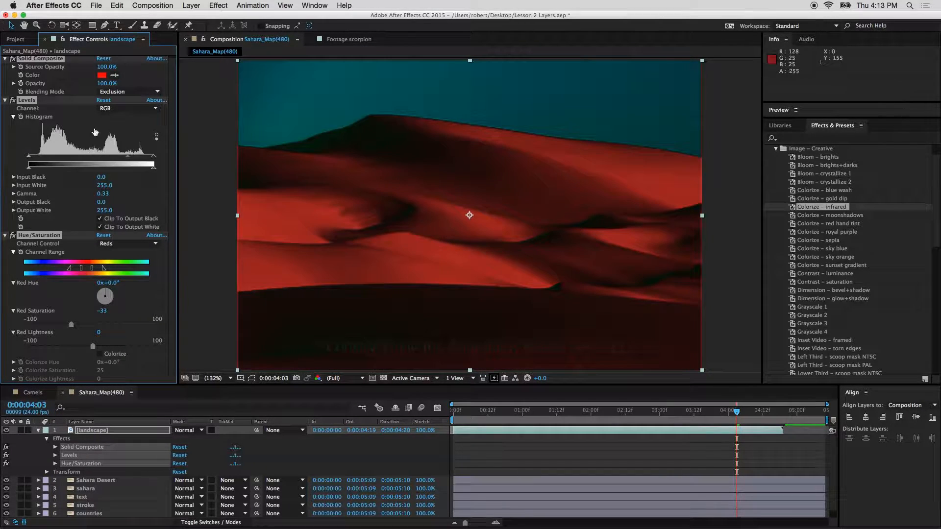
- Adjust the landscape layer's infrared look by setting the Levels Gamma to 0.26 and the Hue/Saturation Red Hue to +282°
mouse_move(29, 168)
left_mouse_down()
mouse_move(101, 170)
mouse_move(20, 171)
left_mouse_up()
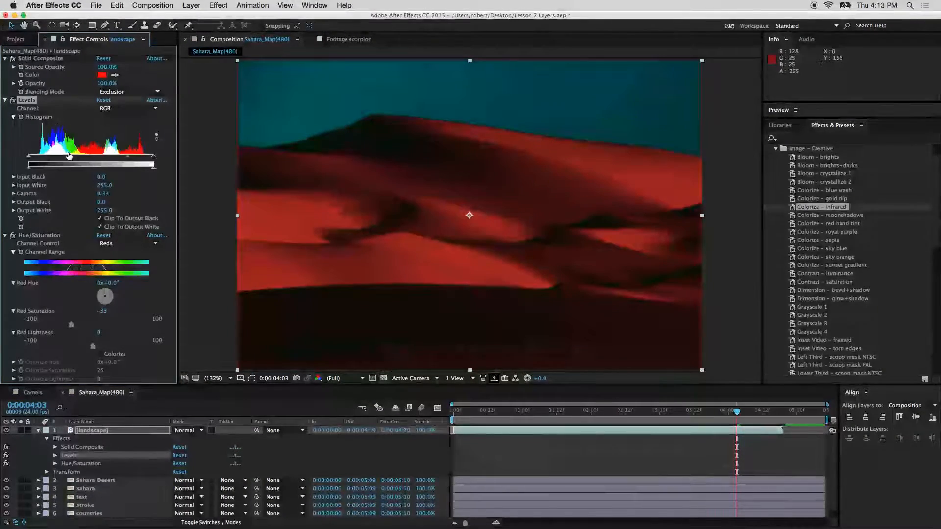
mouse_move(127, 157)
left_mouse_down()
mouse_move(93, 157)
mouse_move(133, 158)
left_mouse_up()
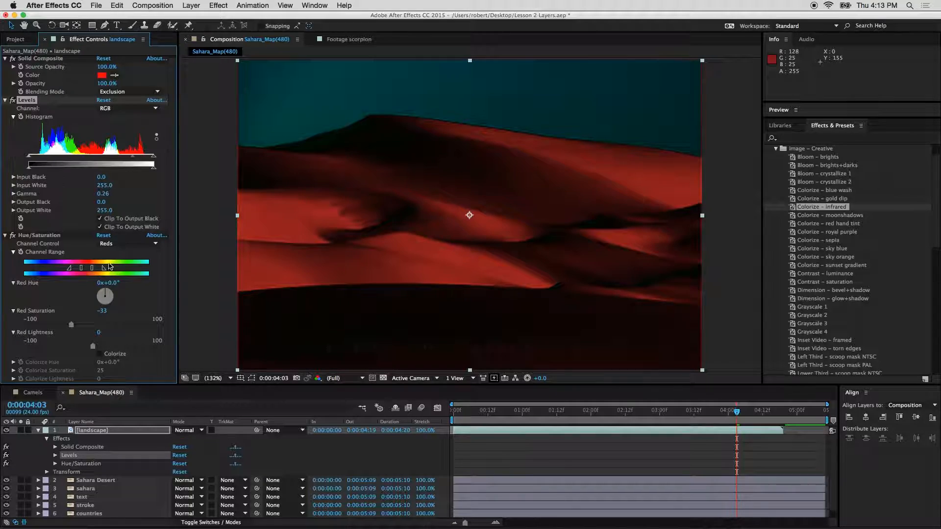
left_click_drag(106, 287, 194, 283)
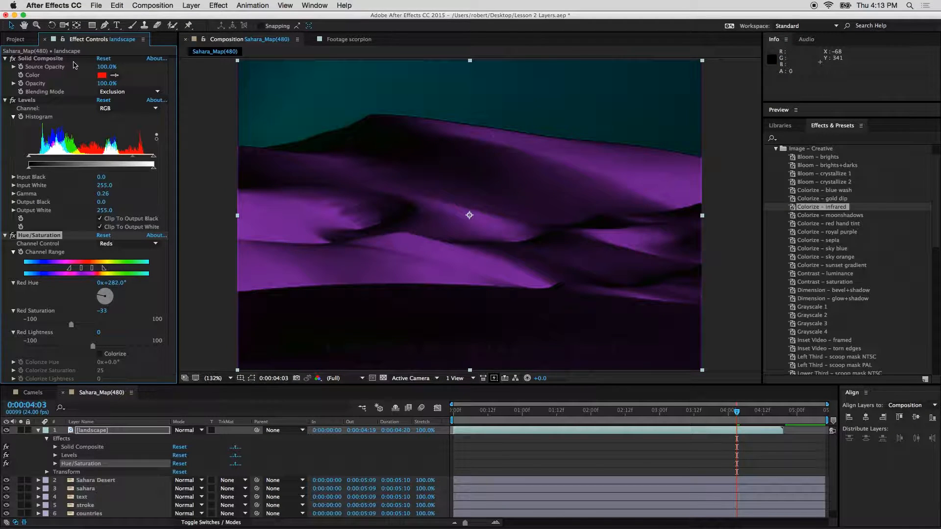
- Delete the Solid Composite, Levels and Hue/Saturation effects from the landscape layer
left_click(48, 60)
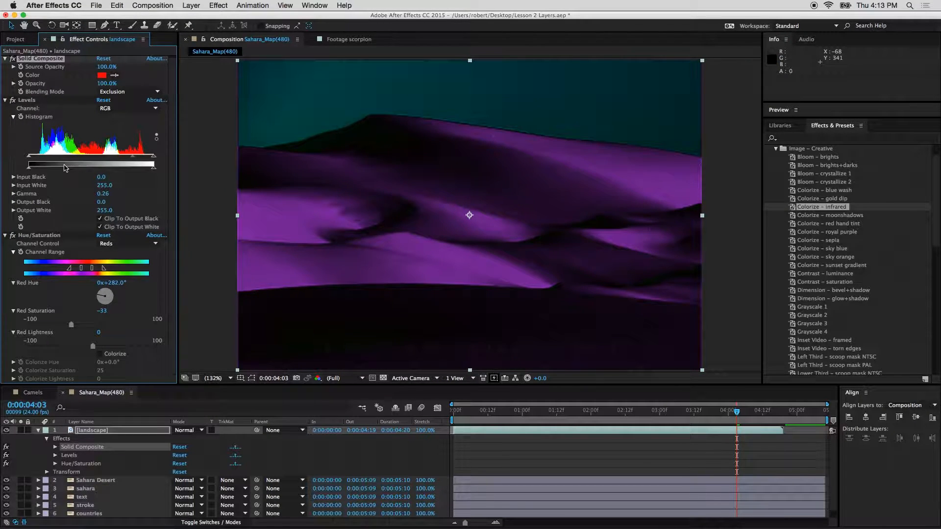
left_click(52, 235, "shift")
key("Delete")
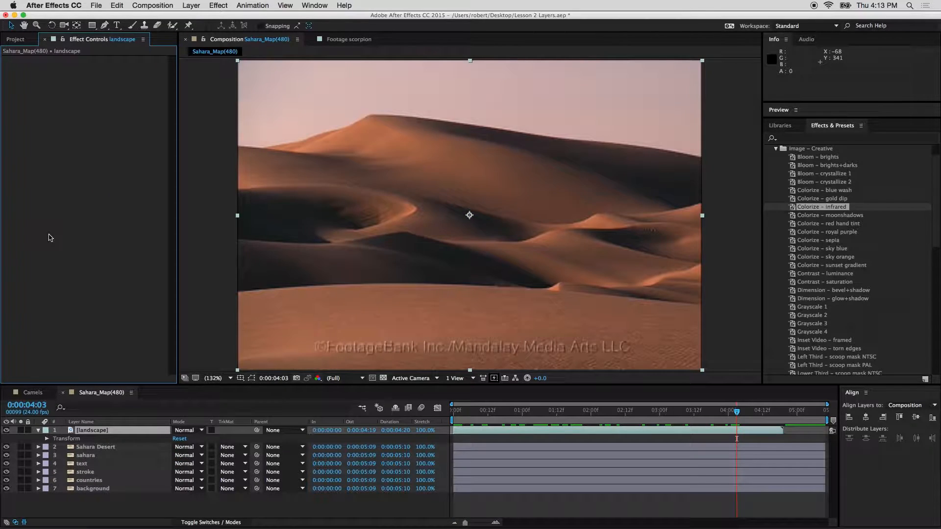
- Apply the Mood Lighting – amorphous preset from Image – Creative to the landscape layer
left_click(831, 257)
scroll(838, 262, "down", 4)
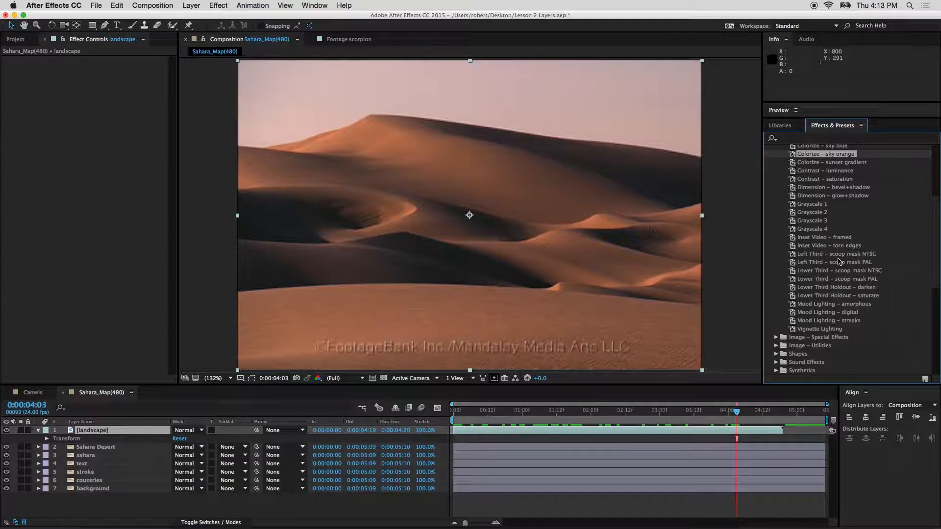
left_click_drag(823, 309, 568, 233)
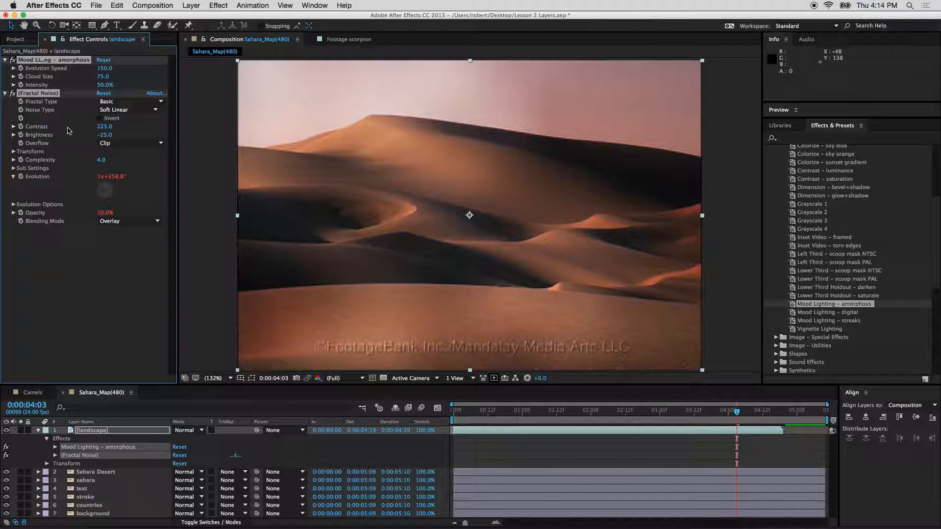
- Toggle the Mood Lighting – amorphous effect off and on to compare the landscape with and without it
left_click(13, 60)
left_click(13, 60)
left_click(13, 60)
left_click(13, 61)
left_click(13, 60)
left_click(68, 290)
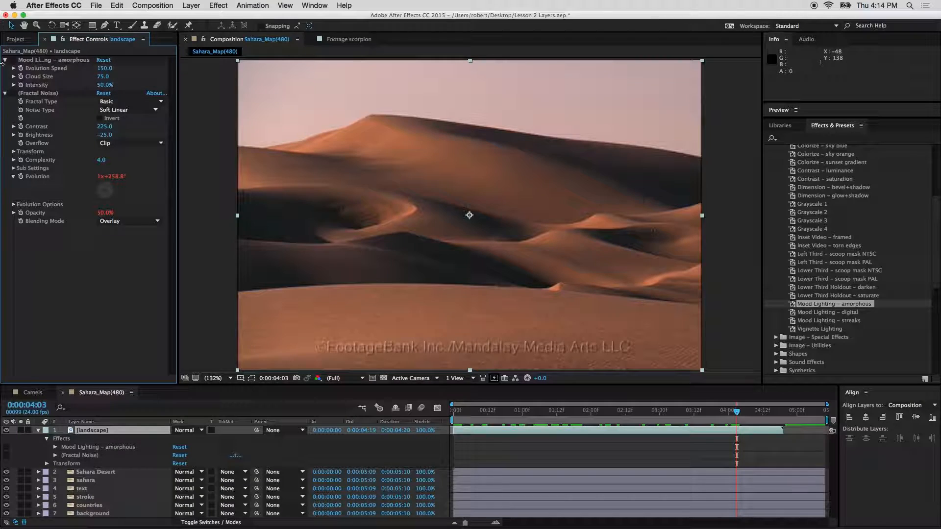
left_click(13, 60)
- Toggle the Fractal Noise effect off and on to compare its influence on the landscape, leaving it enabled
left_click(12, 94)
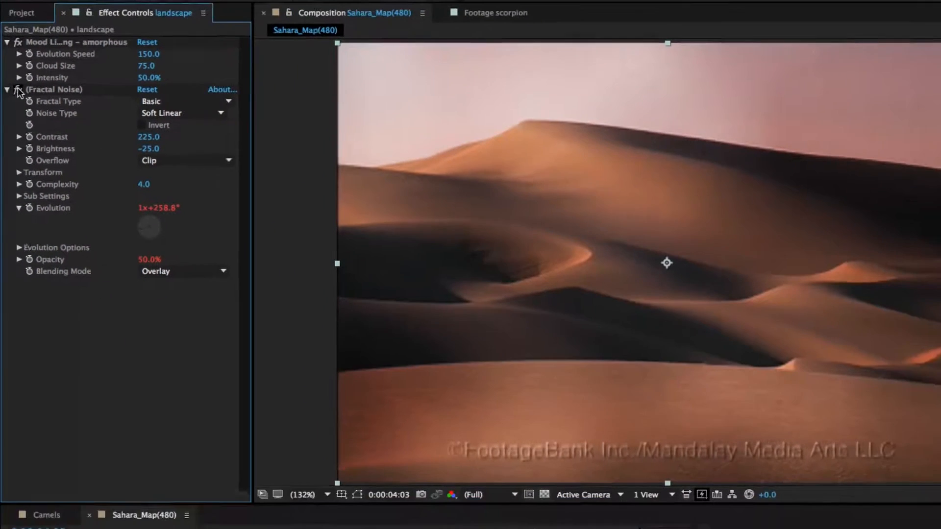
left_click(43, 91)
left_click(18, 90)
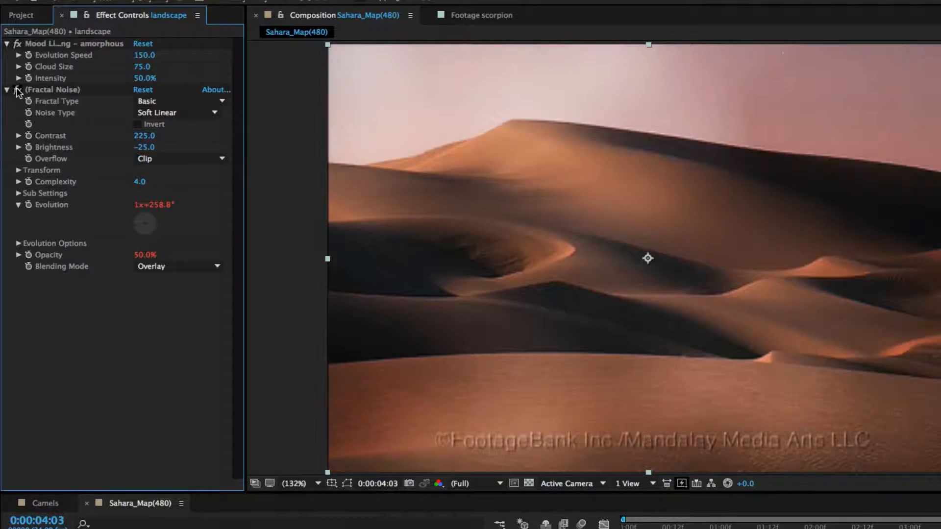
left_click(18, 90)
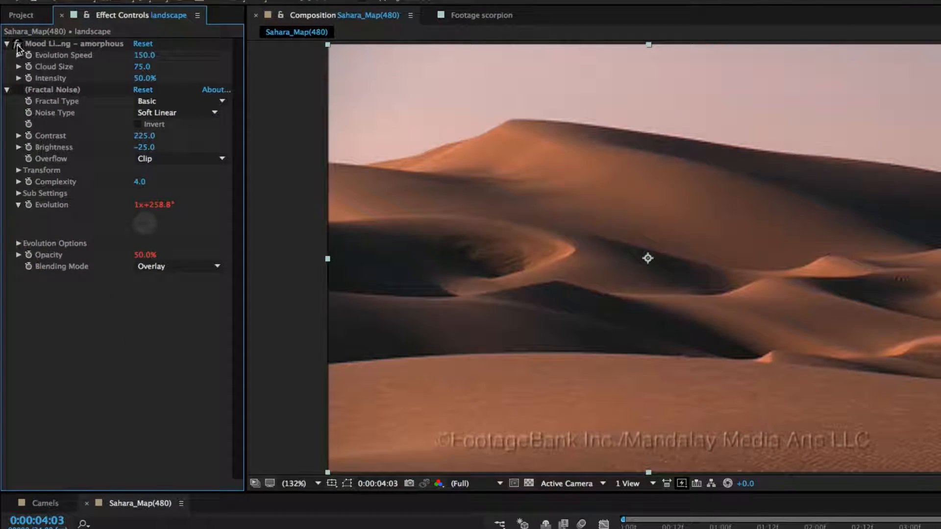
left_click(18, 90)
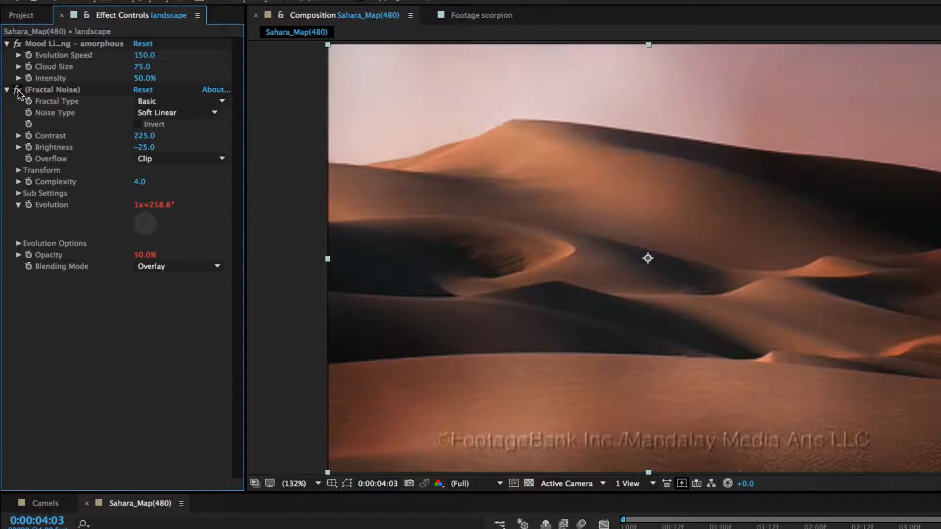
left_click(18, 90)
left_click(18, 91)
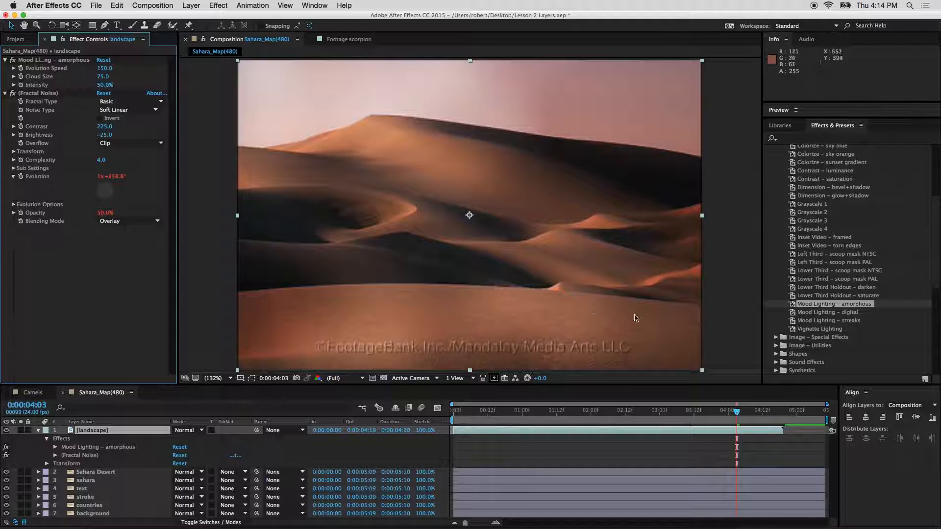
- Look through the Image – Creative presets and check the Browse Presets option in the Effects & Presets options
scroll(861, 281, "up", 5)
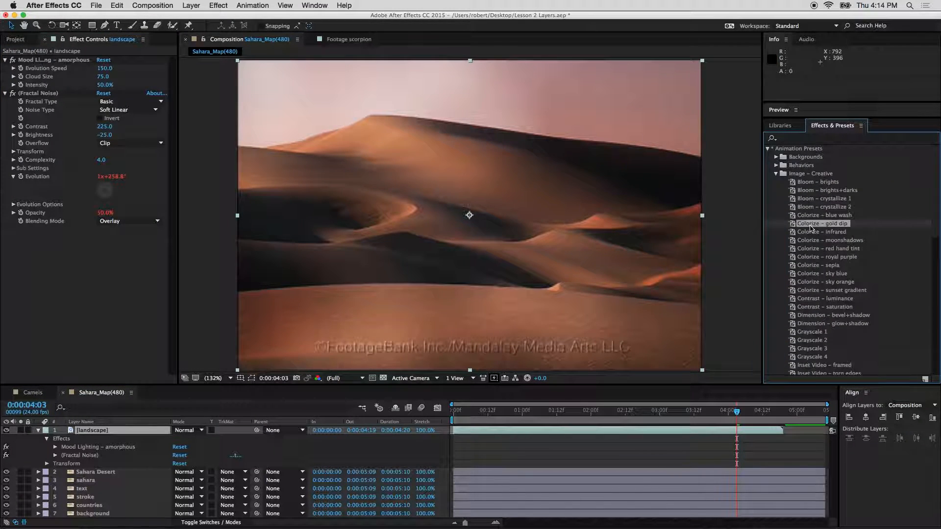
left_click(811, 208)
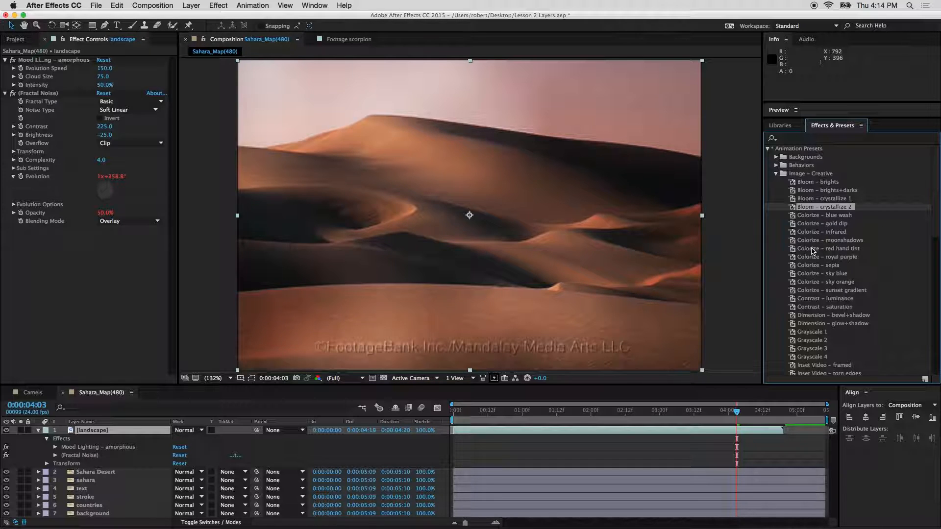
left_click(860, 127)
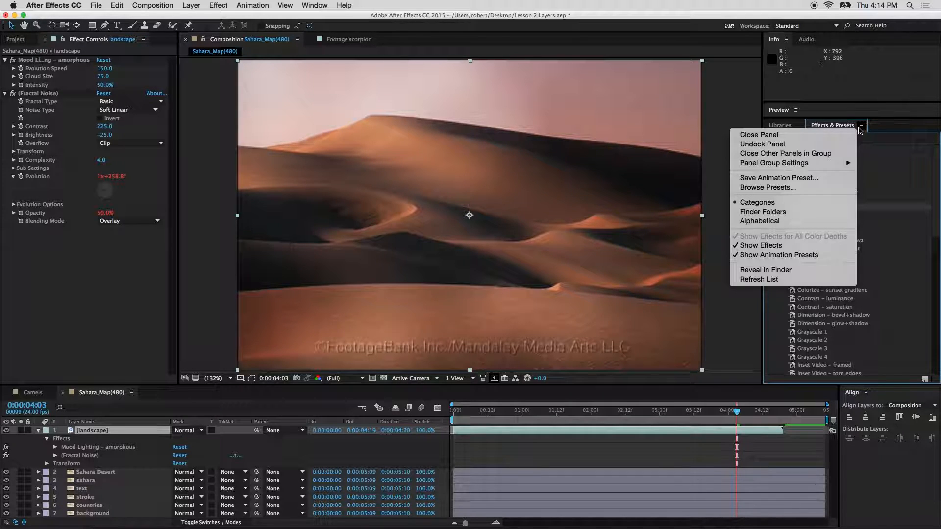
left_click(792, 187)
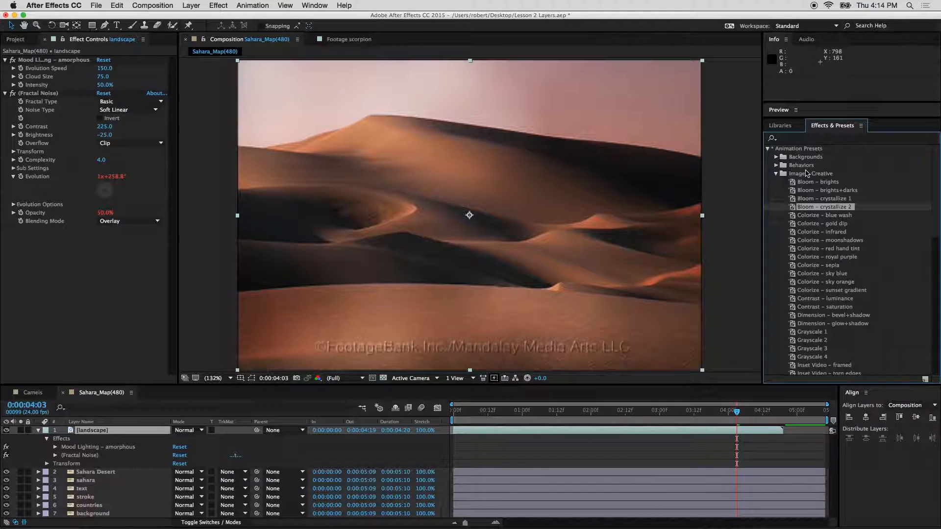
scroll(806, 173, "down", 6)
scroll(807, 172, "up", 6)
- Delete the Mood Lighting – amorphous and Fractal Noise effects from the landscape layer
left_click(59, 61)
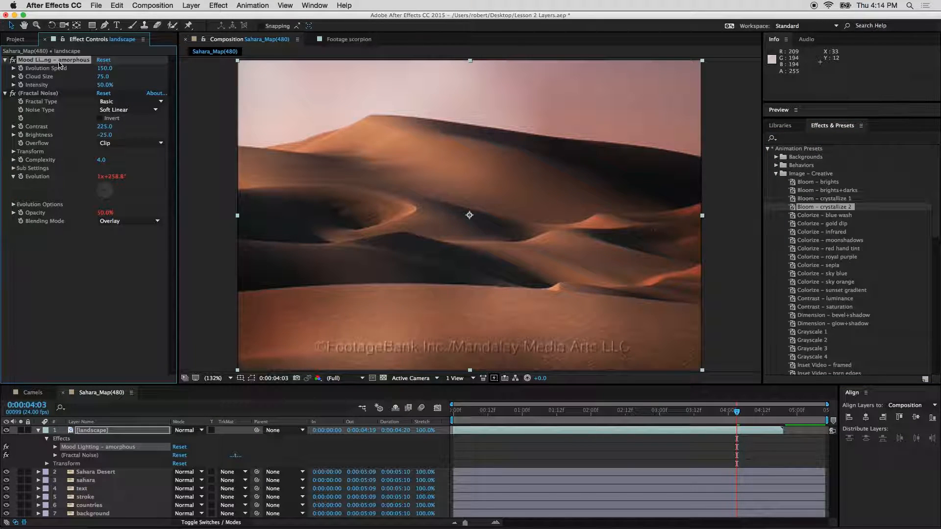
left_click(43, 94, "shift")
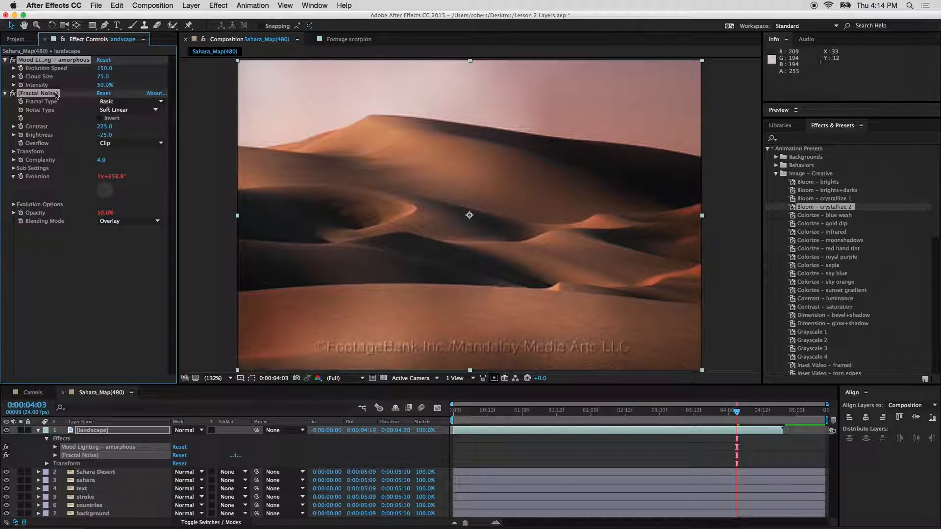
key("Delete")
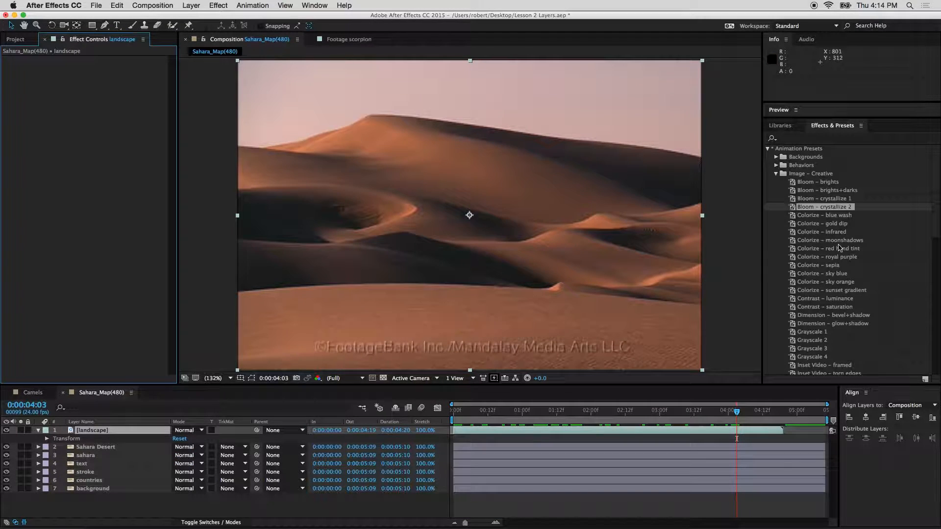
- Collapse the Image – Creative presets, expand the Behaviors folder and pick the Drift Over Time preset
scroll(840, 248, "down", 3)
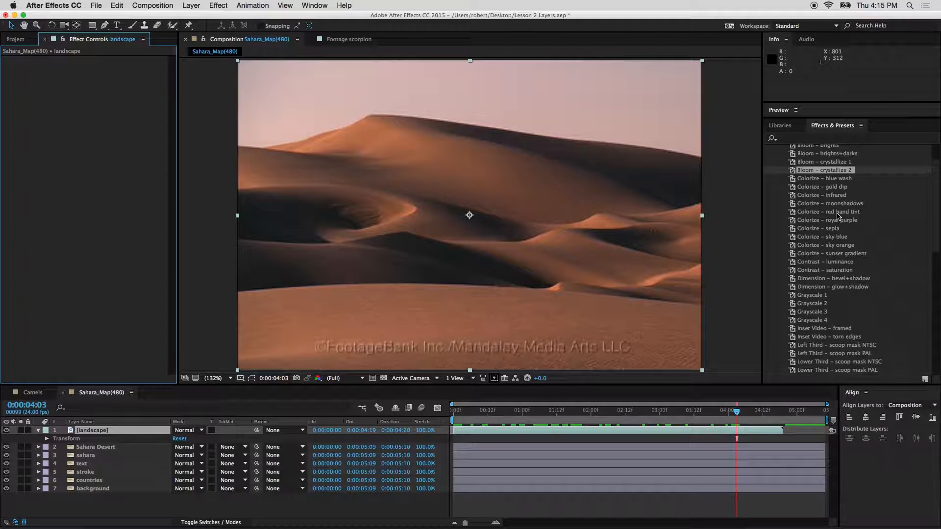
scroll(838, 217, "up", 3)
left_click(776, 174)
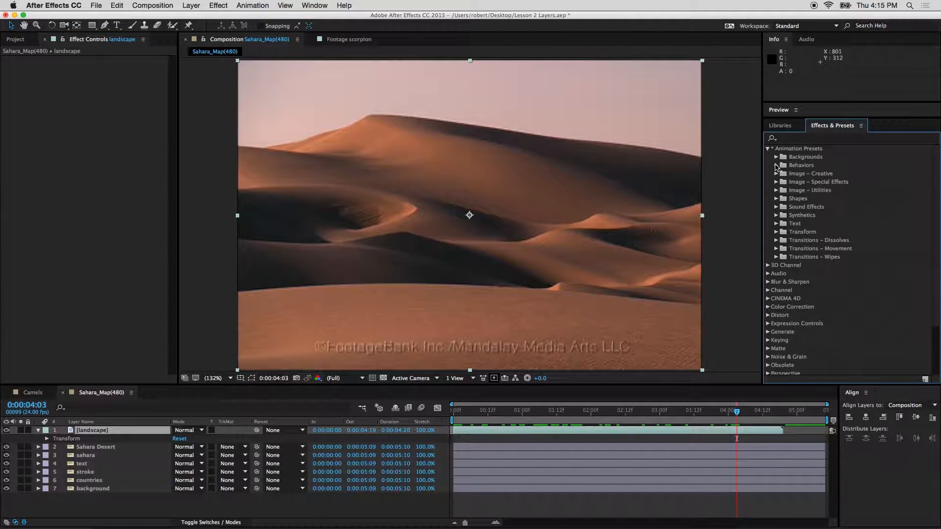
left_click(776, 166)
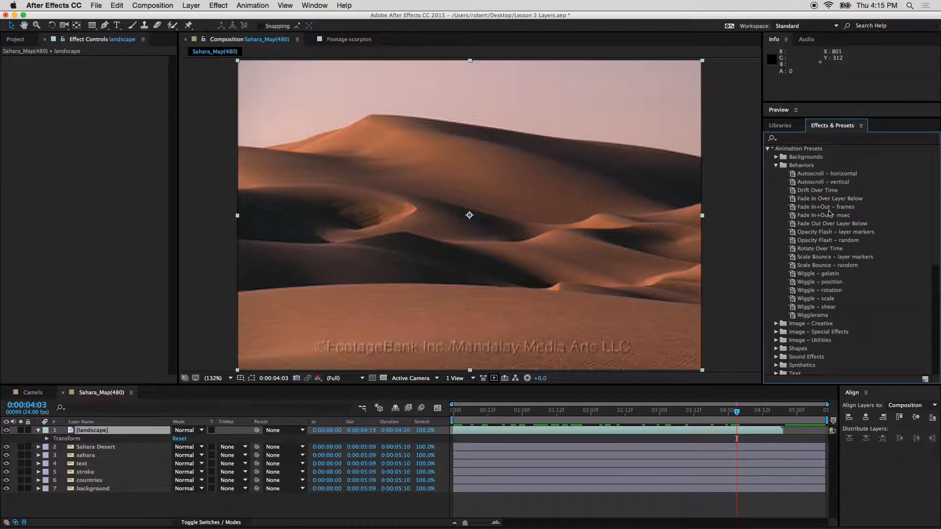
left_click(829, 191)
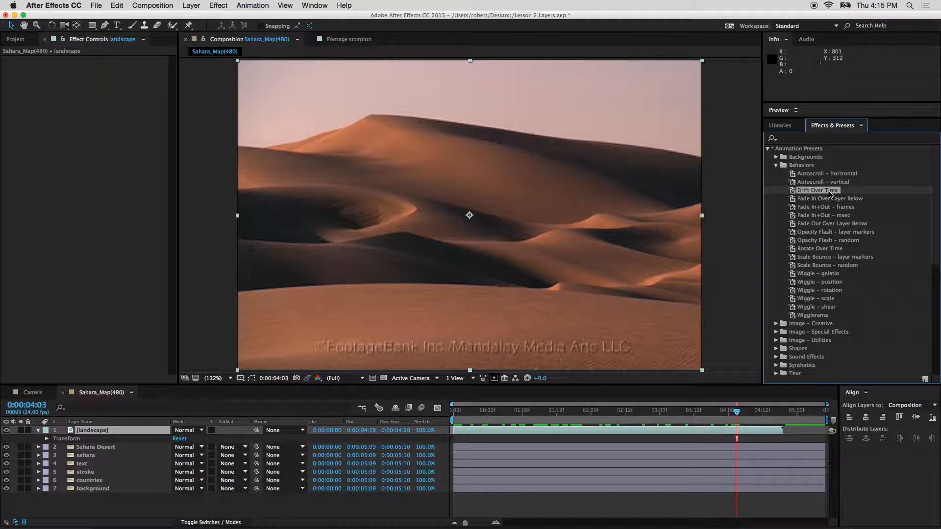
left_click(809, 197)
left_click_drag(808, 190, 717, 210)
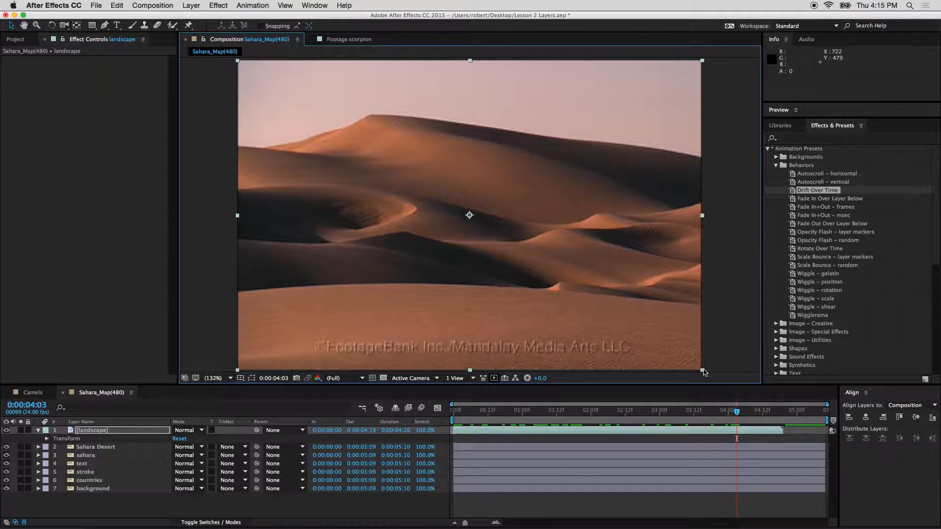
- Scale the landscape layer down to about 16% in the composition
left_click_drag(703, 370, 507, 241)
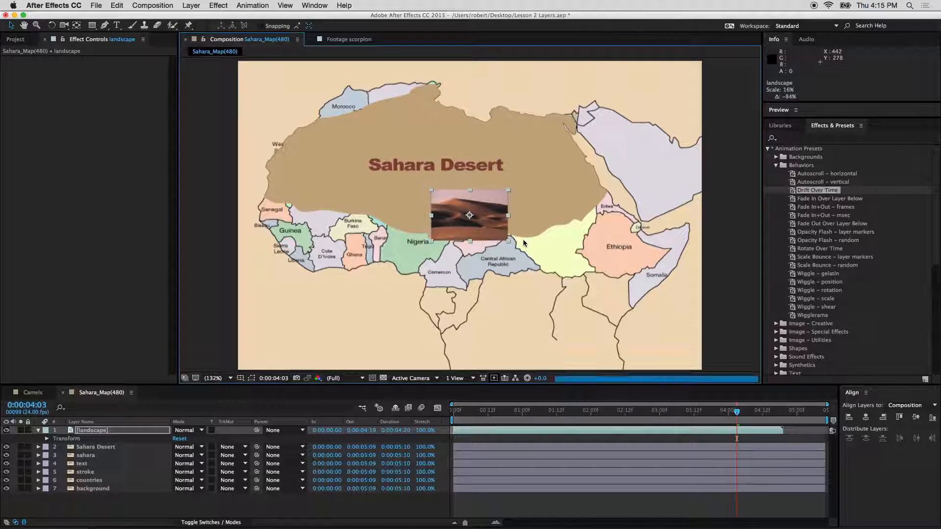
- Move the landscape layer to about position 188, 110, apply the Drift Over Time preset and return to the composition's start
left_click_drag(475, 192, 380, 124)
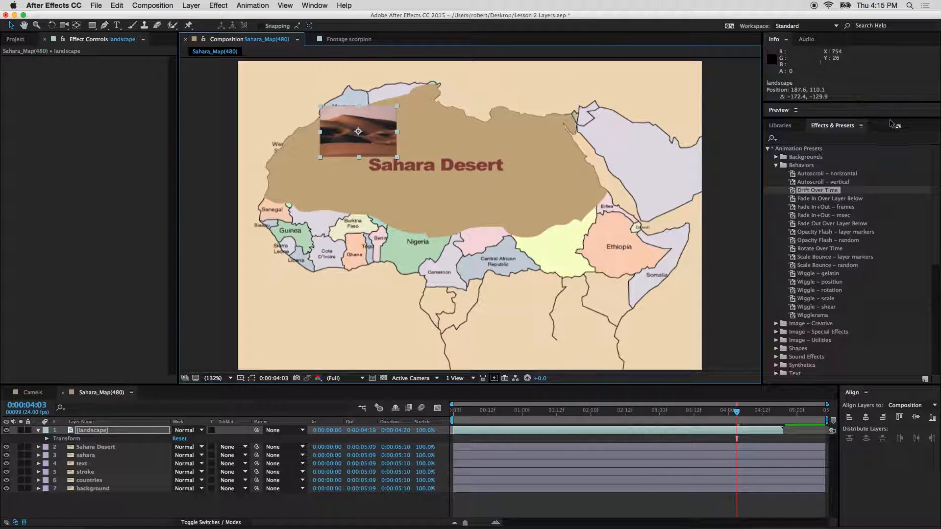
left_click_drag(825, 191, 364, 132)
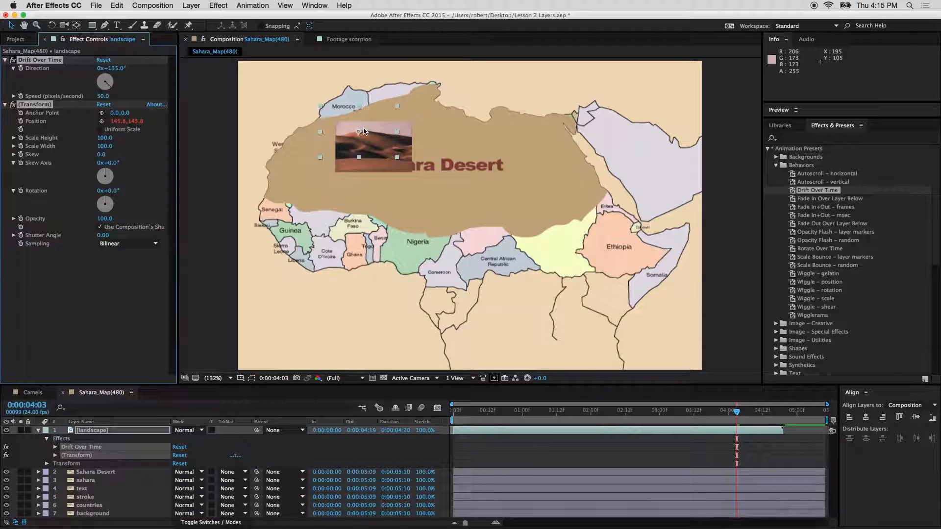
left_click_drag(736, 411, 447, 409)
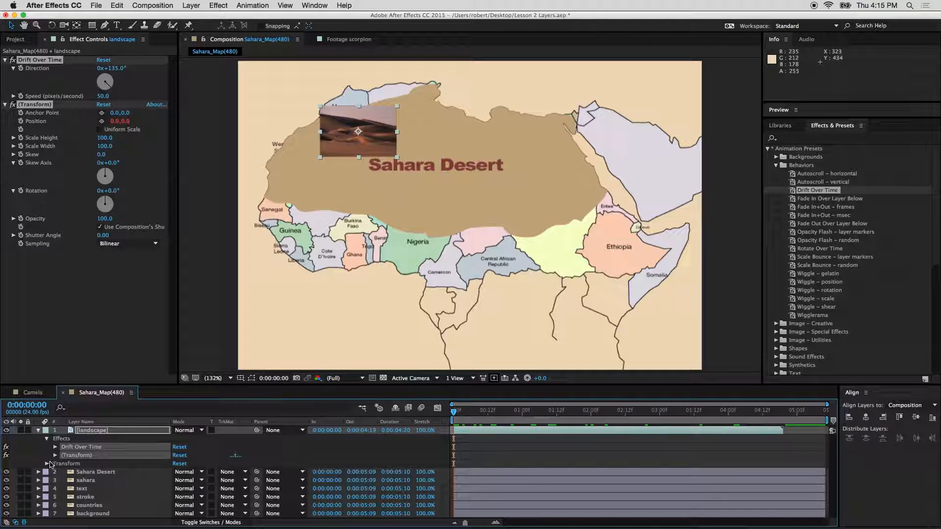
- Examine the landscape layer's effect and layer Transform properties for keyframes and preview the drift animation
left_click(49, 462)
left_click(55, 455)
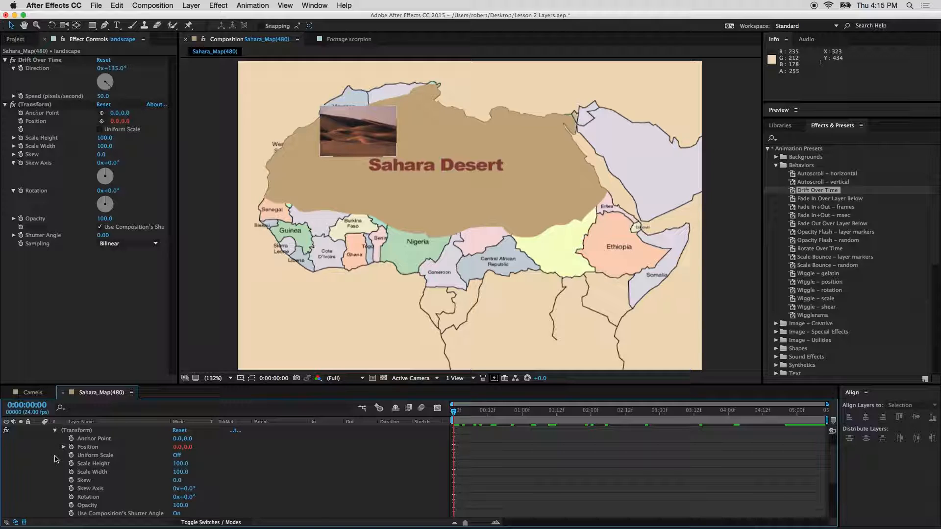
left_click(56, 456)
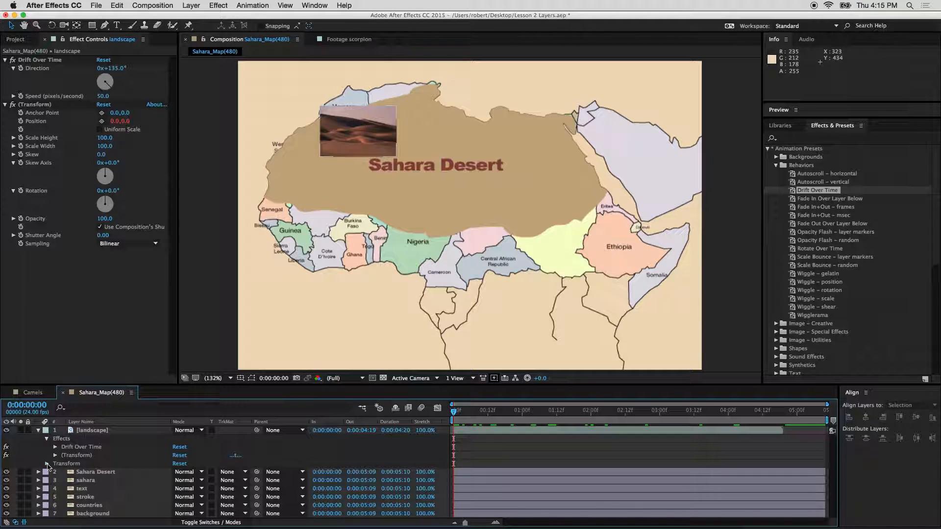
left_click(48, 464)
scroll(48, 466, "down", 3)
scroll(47, 466, "up", 3)
left_click(48, 465)
key("space")
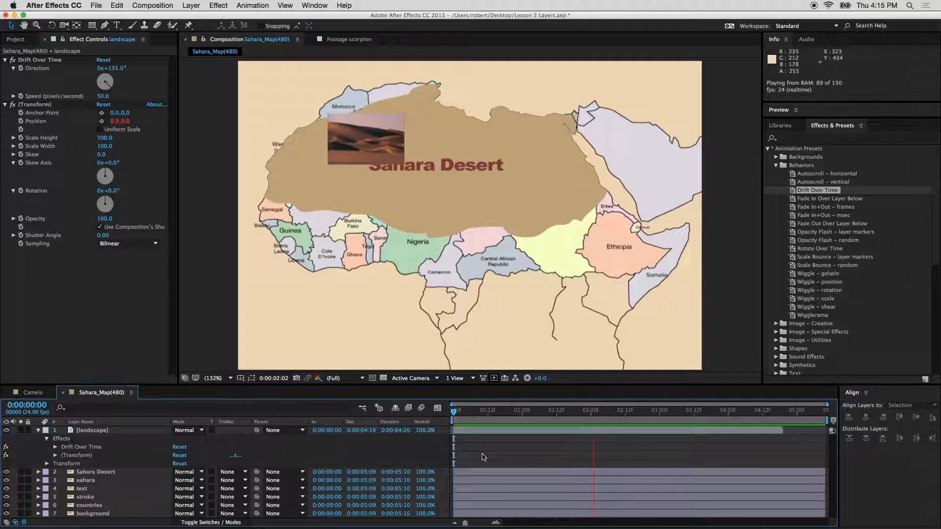
key("space")
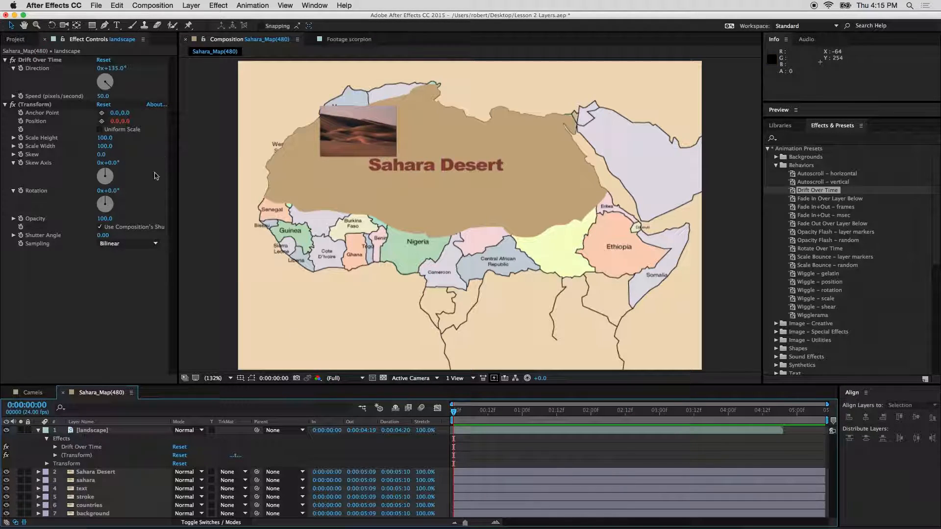
- Set the Drift Over Time Direction to 223° and Speed to 890 pixels per second, and preview the motion
left_click_drag(112, 68, 145, 71)
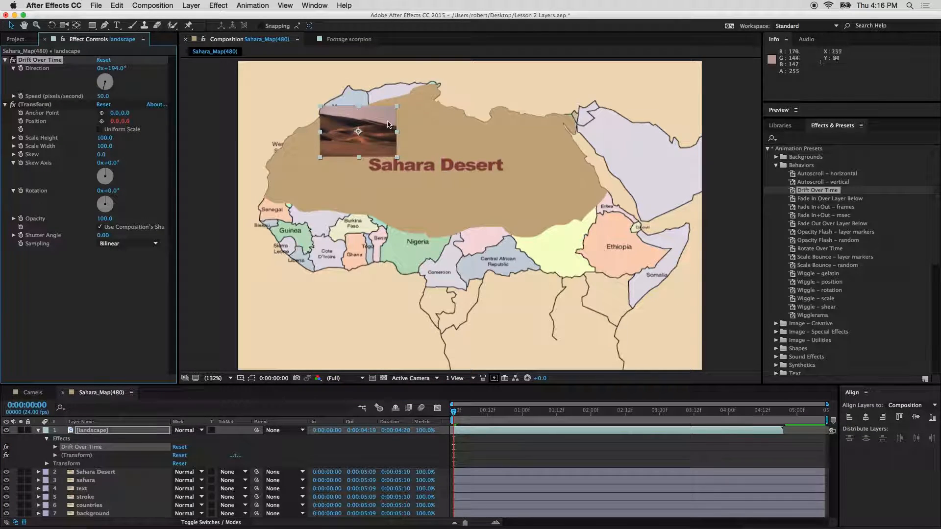
left_click(556, 410)
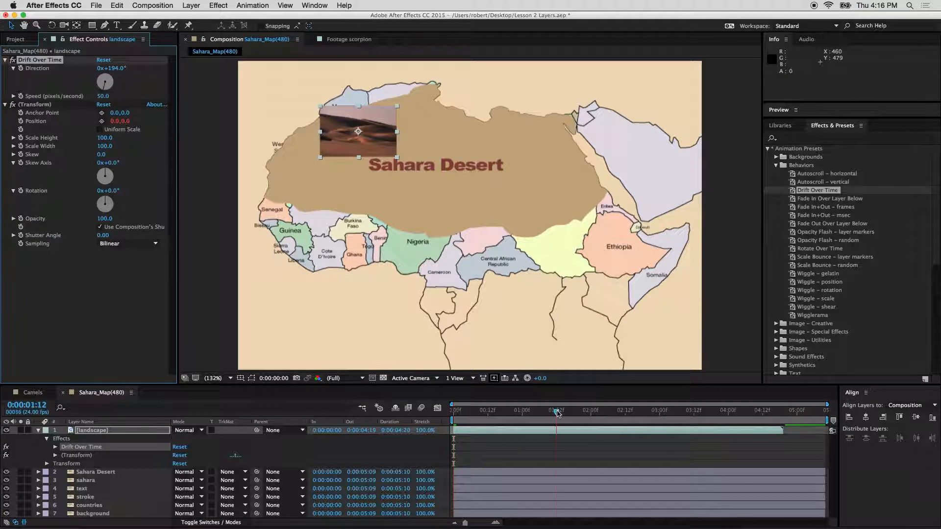
left_click_drag(113, 69, 122, 63)
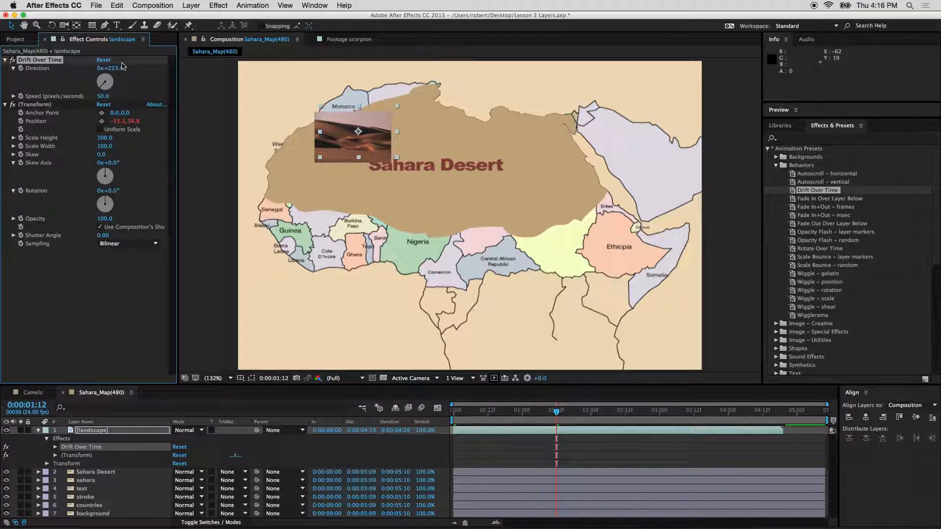
left_click_drag(104, 96, 148, 100)
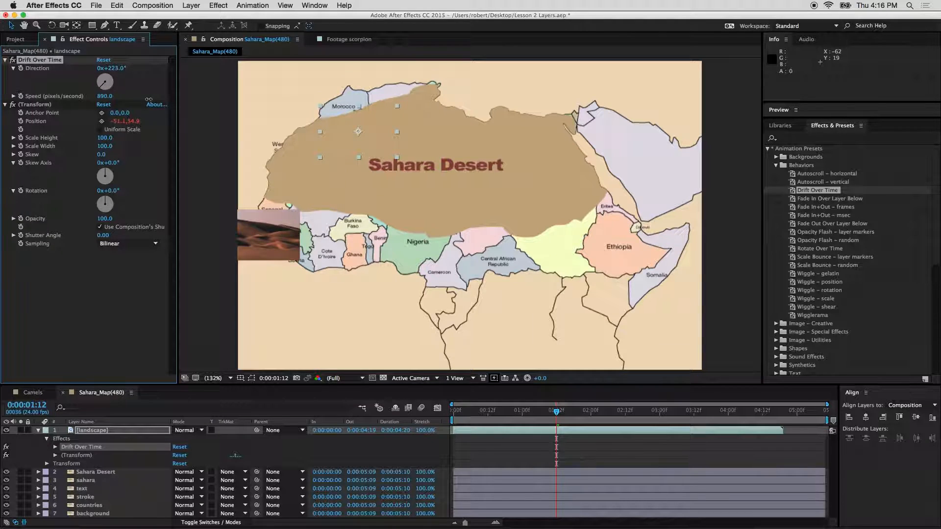
left_click(331, 397)
key("space")
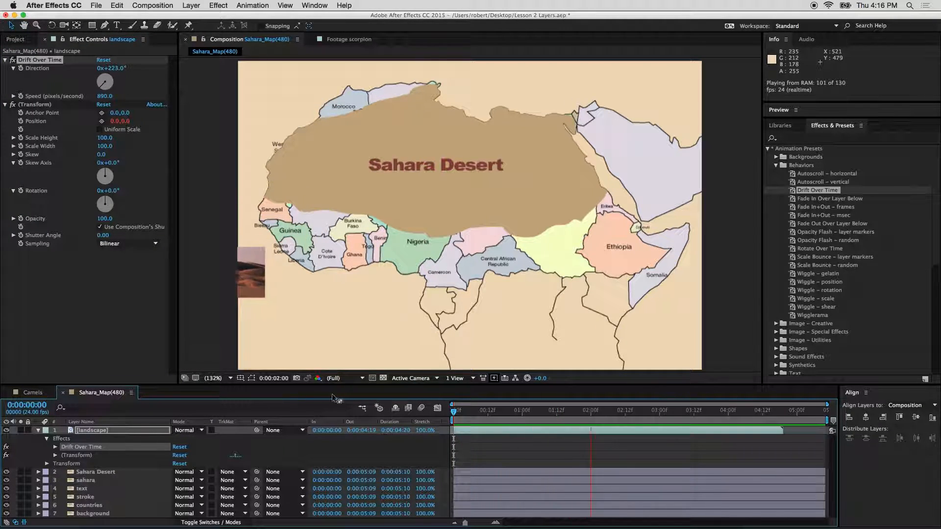
- Delete the Drift Over Time and Transform effects from the landscape layer
left_click(42, 60)
key("Delete")
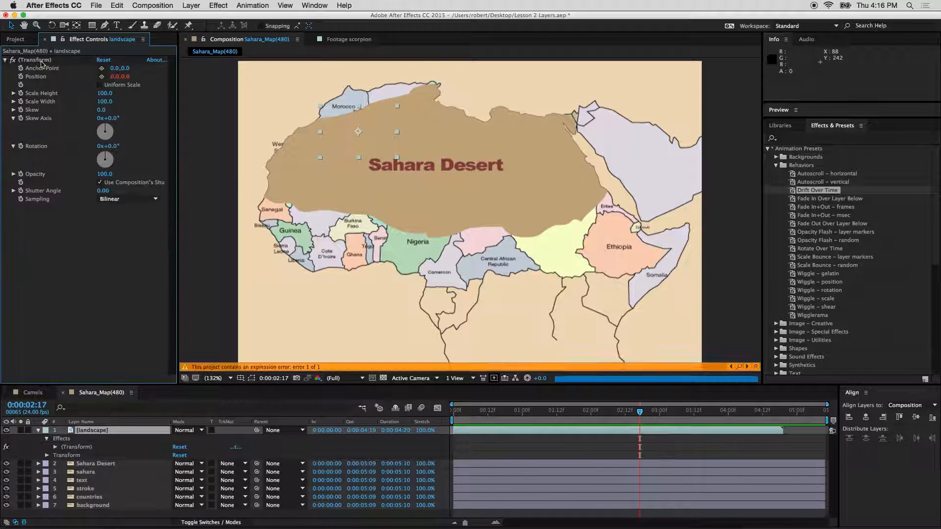
left_click(42, 60)
key("Delete")
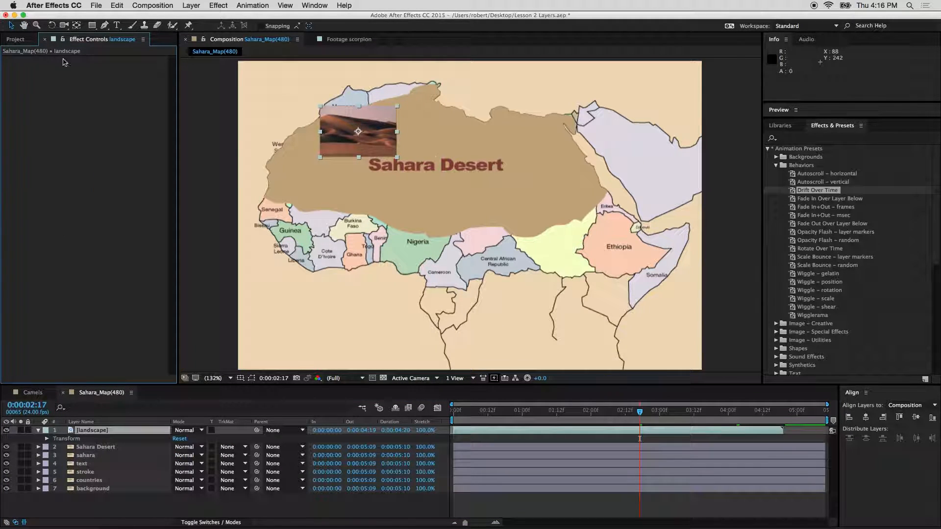
- Look through the Wiggle presets in the Behaviors folder, including gelatin, position, rotation, scale, shear and Wigglerama
left_click(852, 299)
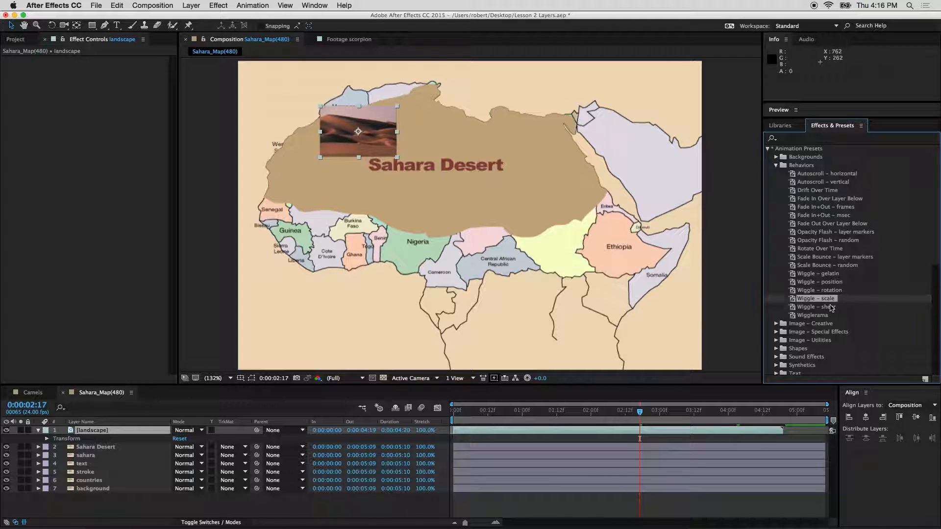
left_click(831, 308)
left_click(827, 315)
left_click(829, 297)
left_click(830, 282)
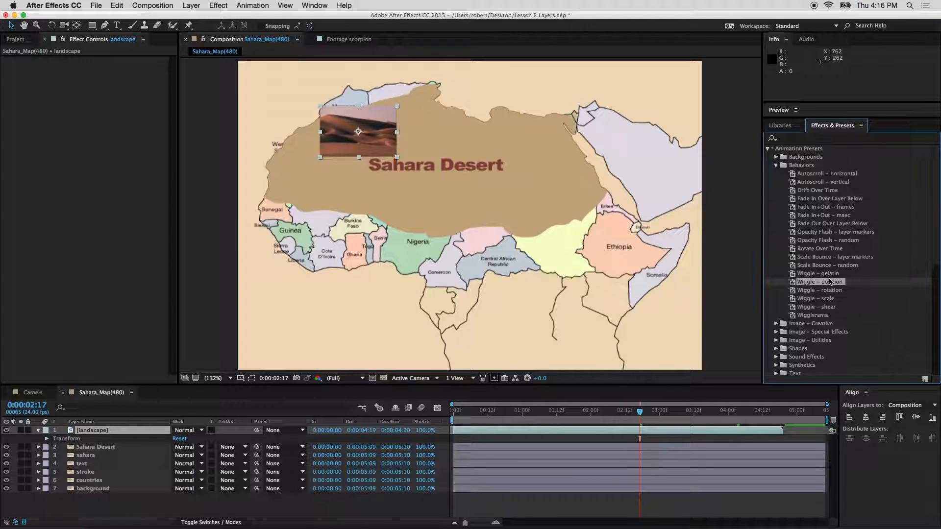
left_click(830, 274)
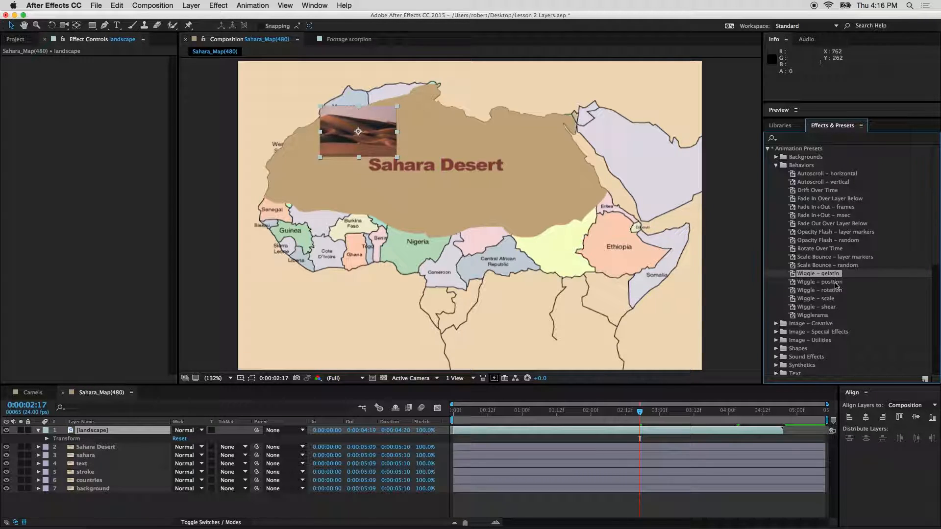
left_click(836, 284)
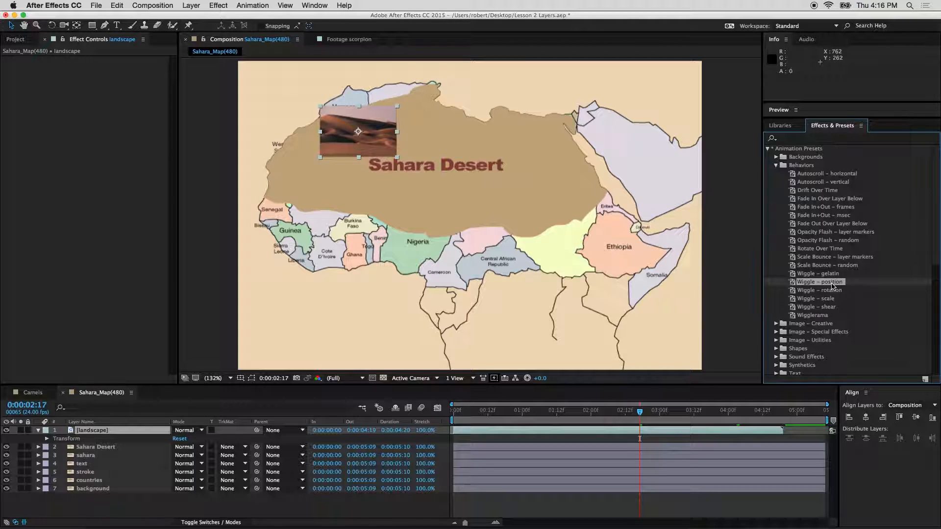
left_click(831, 291)
left_click(827, 297)
left_click(830, 306)
left_click(832, 299)
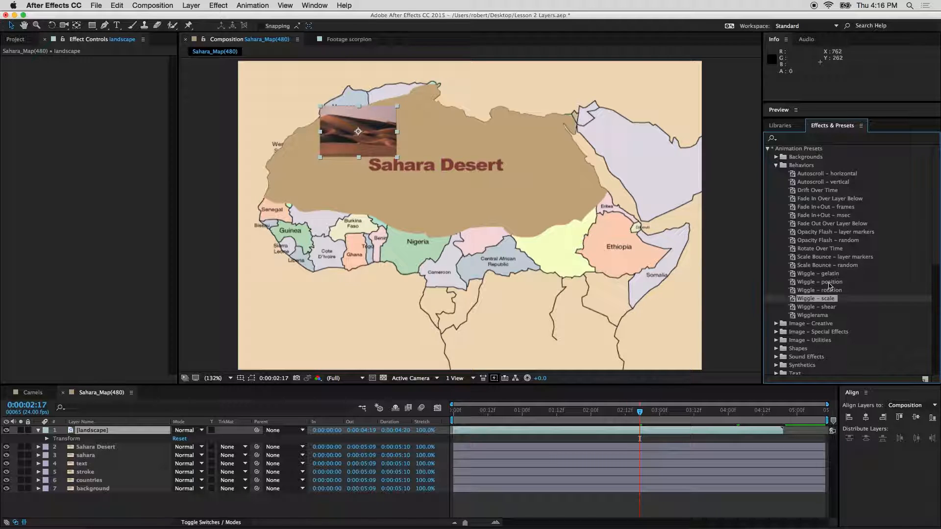
- Apply the Wiggle – position preset to the landscape layer and preview its motion
left_click(829, 283)
left_click_drag(829, 285, 392, 115)
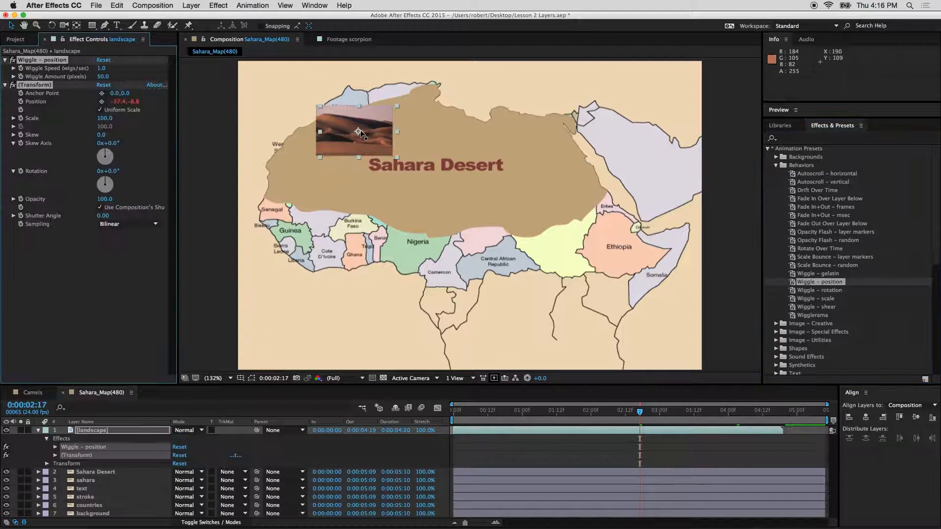
key("space")
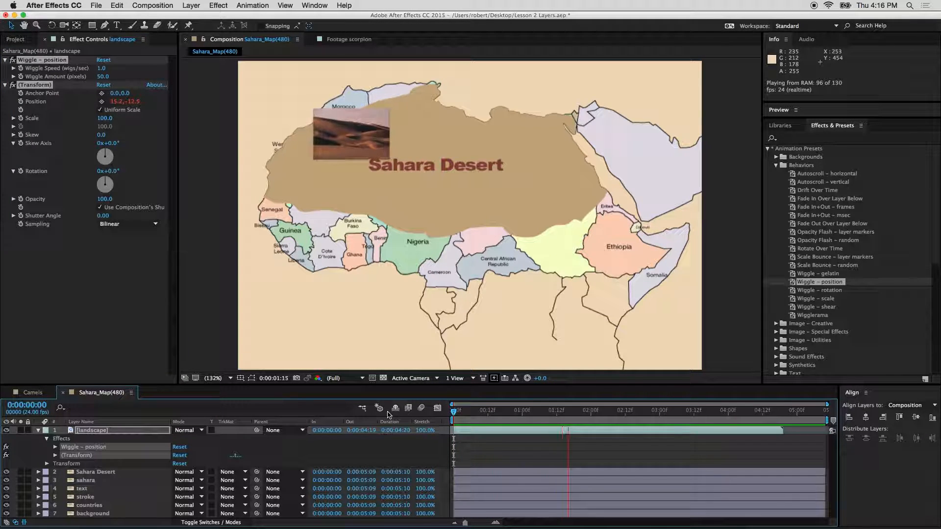
key("space")
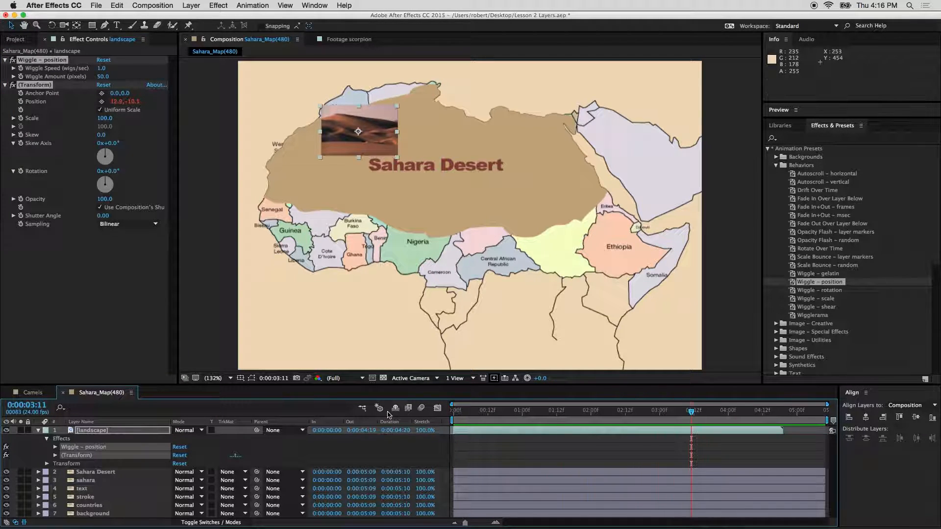
- Set the Wiggle Speed to 100 wigs per second and preview the layer's shaking from the start
left_click_drag(102, 69, 283, 82)
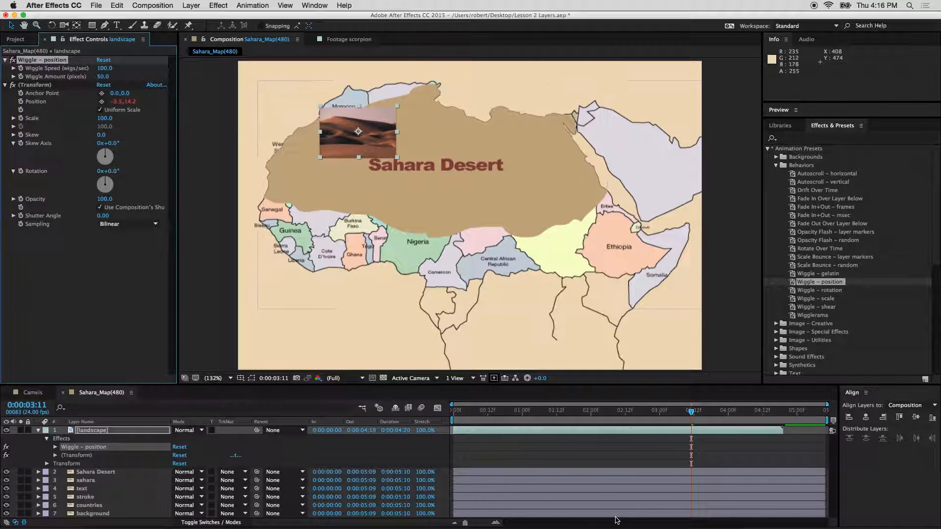
left_click_drag(491, 414, 423, 413)
key("space")
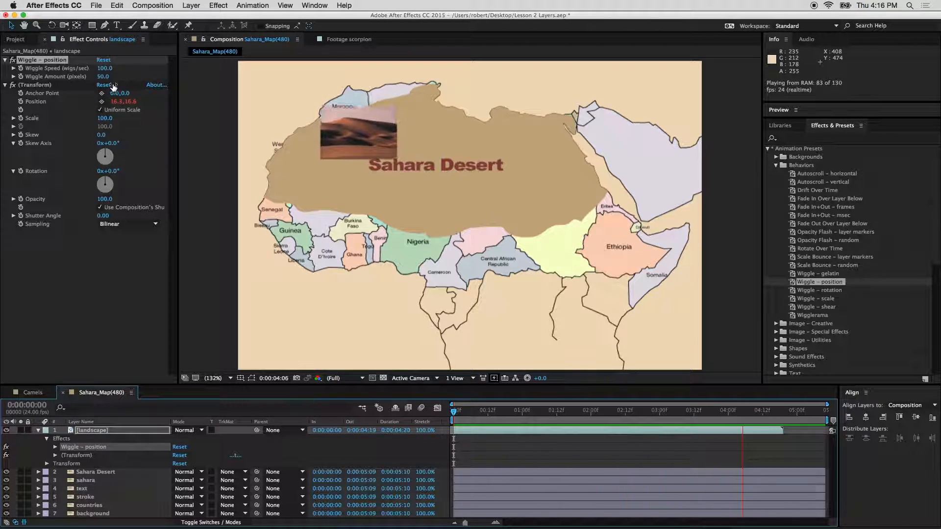
key("space")
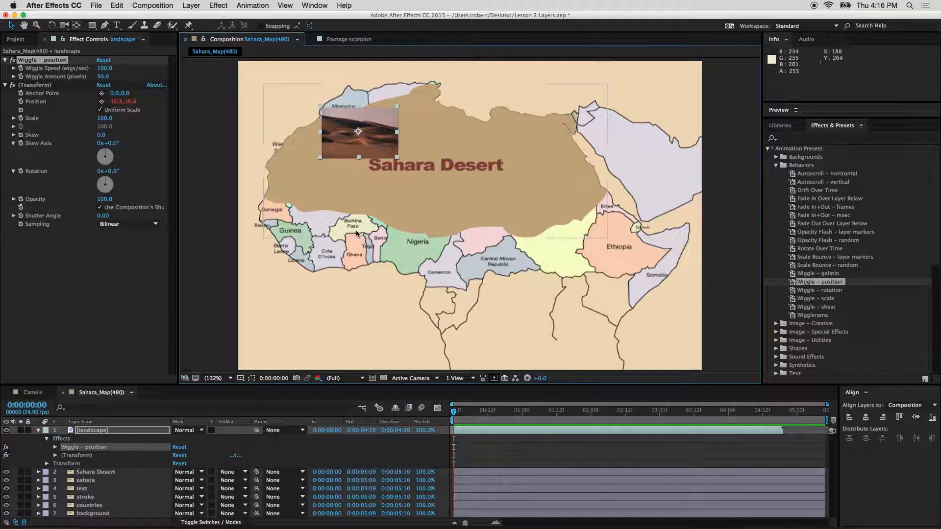
- Select the landscape layer and expand its layer Transform properties in the timeline
left_click(727, 314)
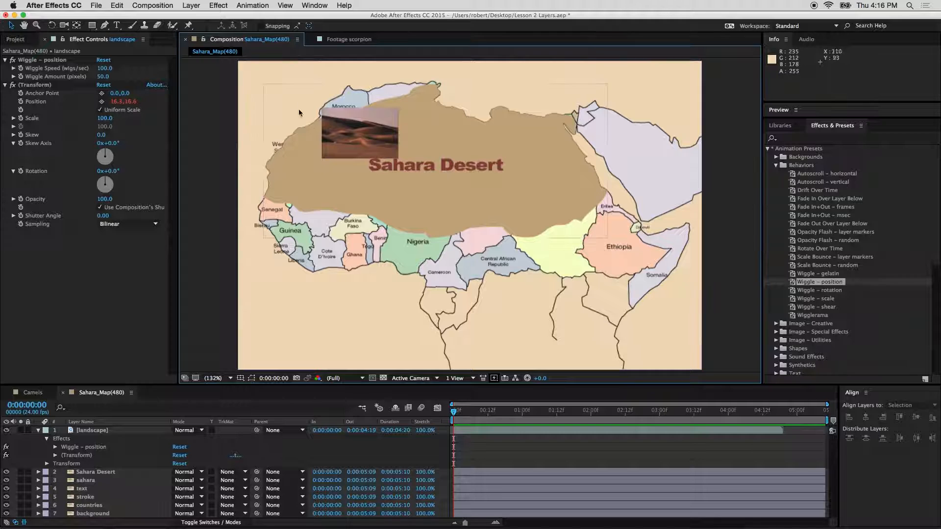
left_click(346, 133)
left_click(47, 464)
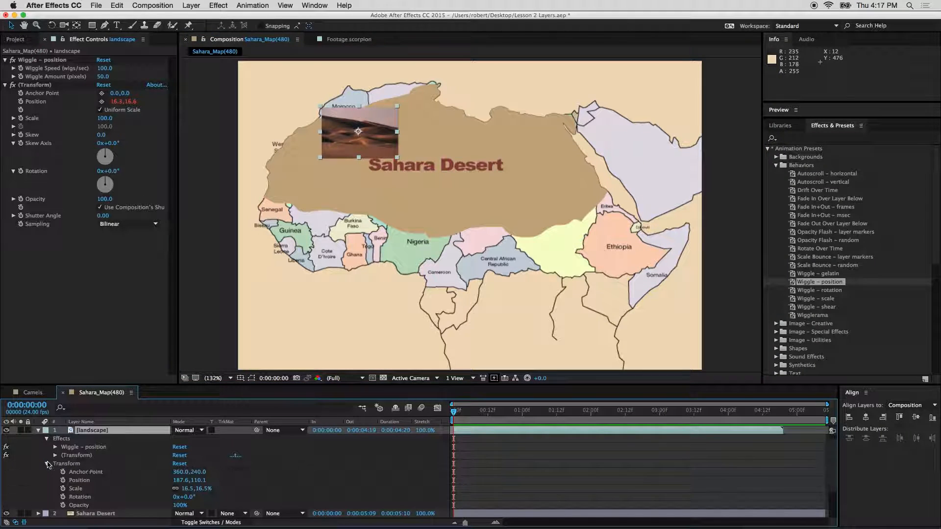
left_click(181, 480)
key("Return")
key("super+z")
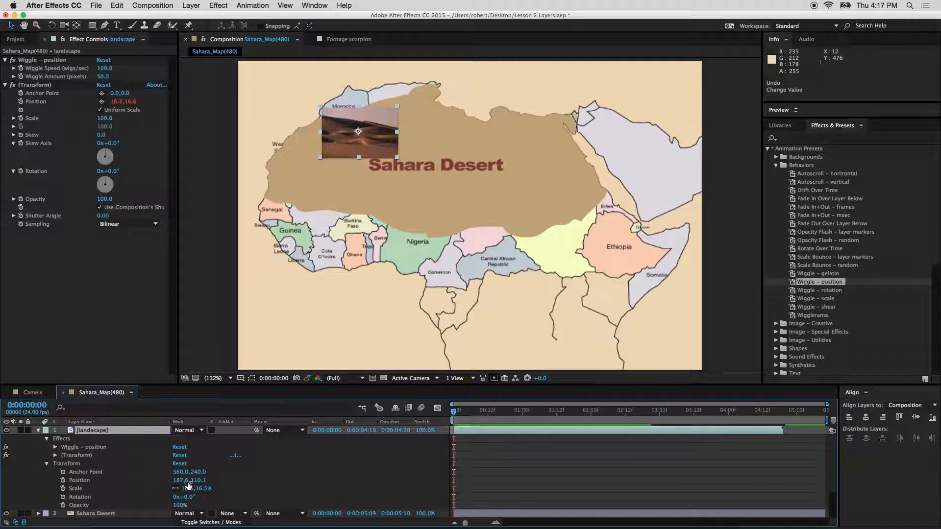
- Reset the landscape layer's Transform properties, shift it to about position 349, 228 and preview the wiggle at full size
left_click(180, 463)
left_click_drag(350, 228, 342, 213)
key("space")
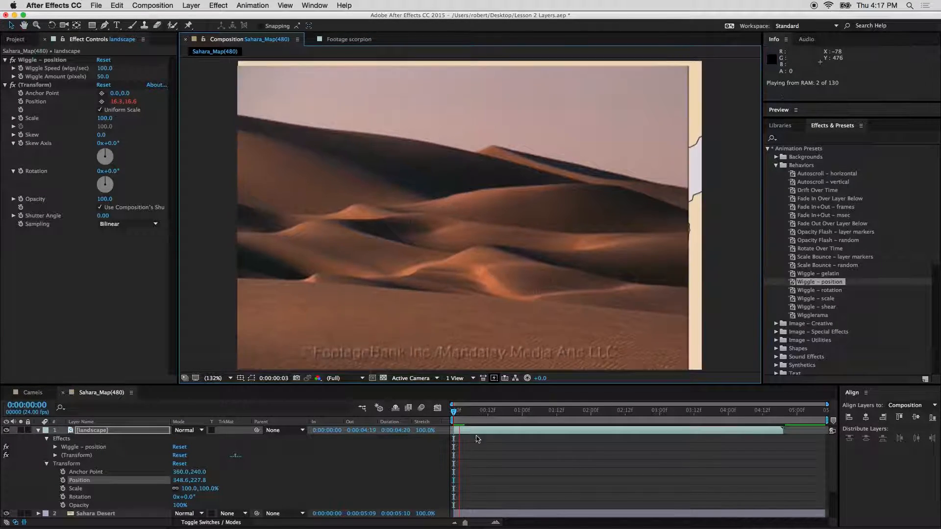
key("space")
- Set the Wiggle Speed to 1 wig per second and preview the full-size layer
left_click_drag(105, 69, 57, 69)
key("space")
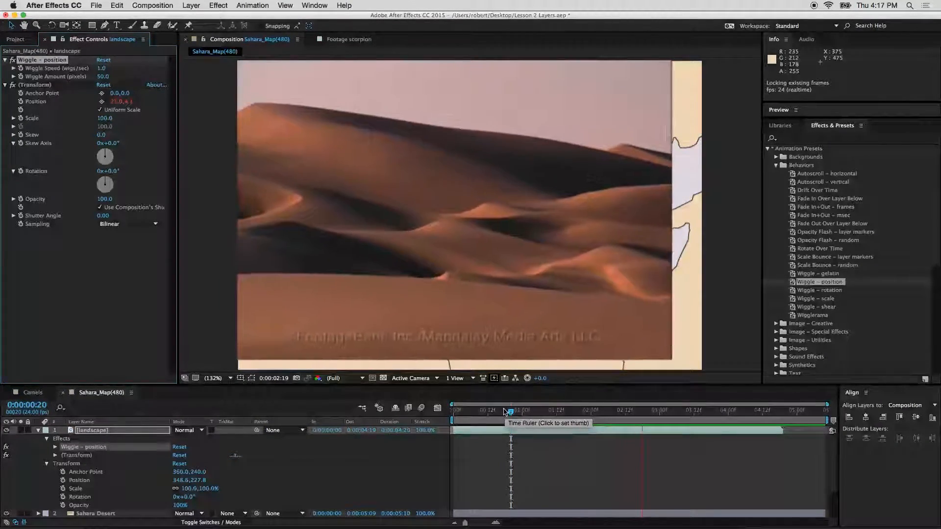
key("space")
- Set the Wiggle Amount to 9 pixels and the Wiggle Speed to 18, and preview the shake
mouse_move(103, 77)
left_mouse_down()
mouse_move(80, 77)
mouse_move(109, 68)
left_mouse_up()
key("space")
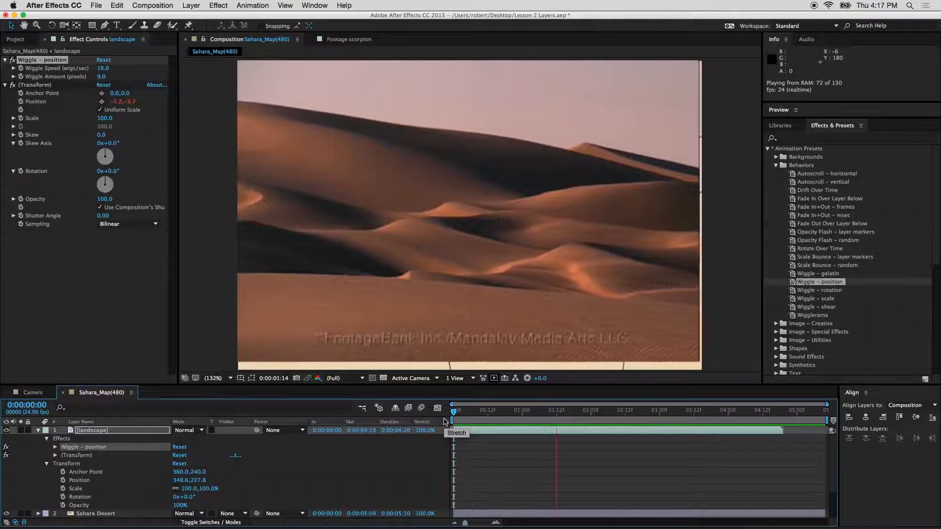
key("space")
- Lower the Wiggle Speed to 0 and preview the landscape layer
left_click_drag(102, 68, 94, 66)
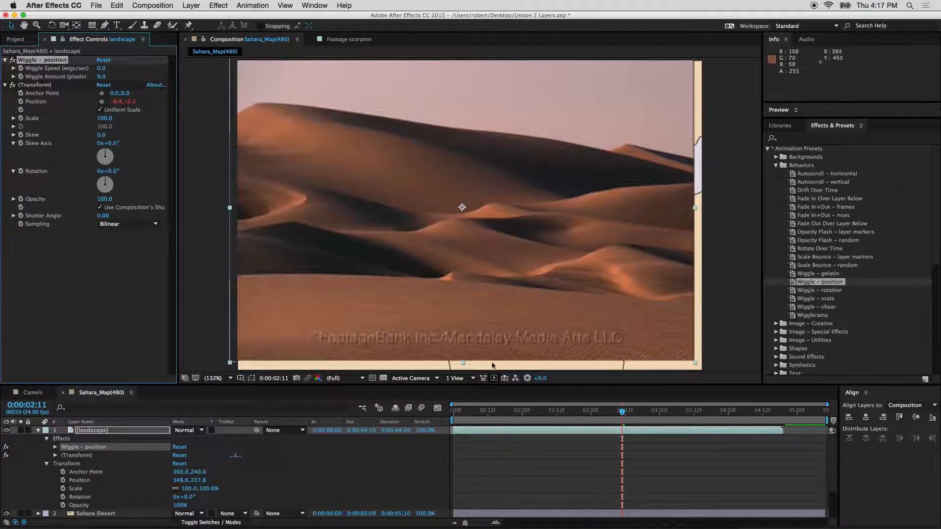
left_click(495, 422)
key("space")
key("space")
- Set the Wiggle Speed to 5 wigs per second and preview the landscape layer's movement
left_click(101, 68)
type("5")
key("Return")
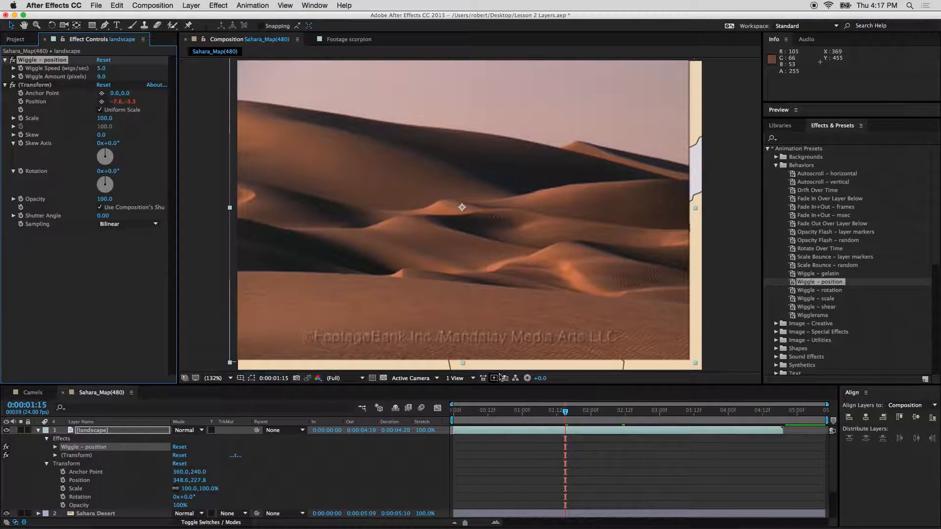
key("space")
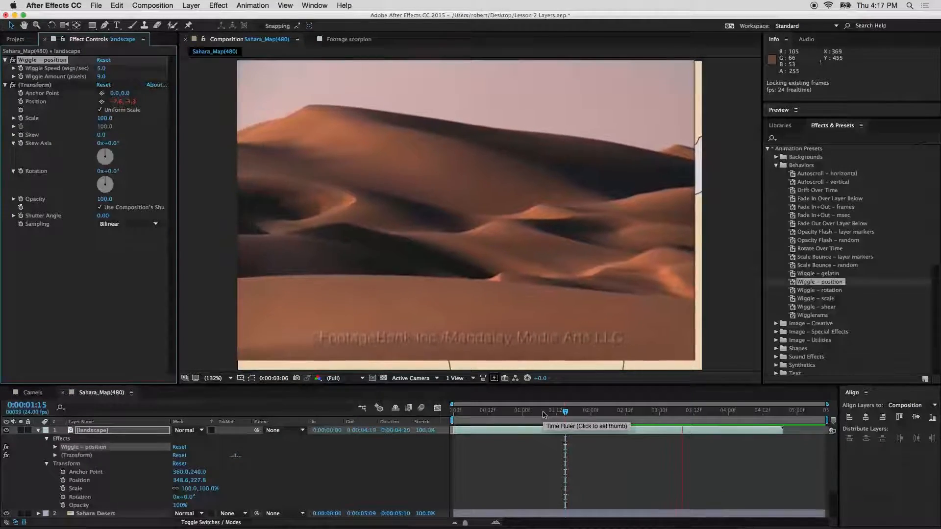
key("space")
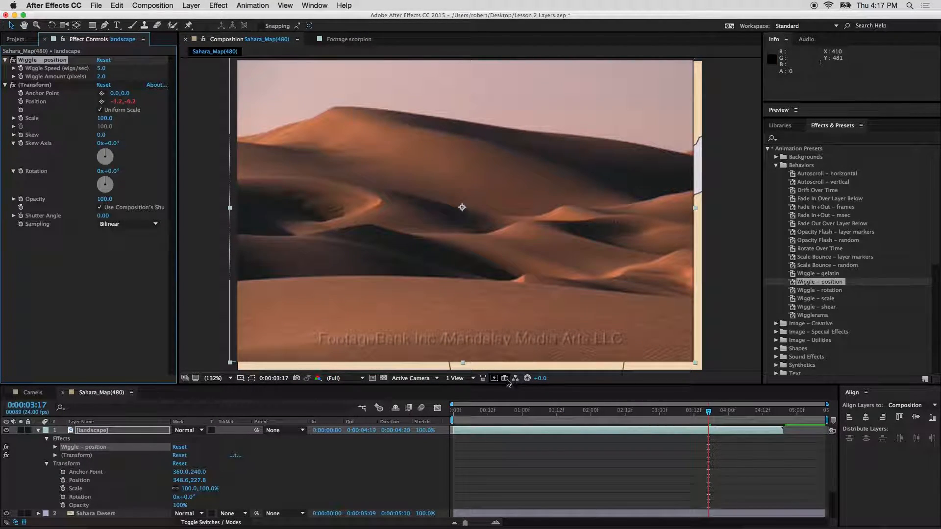
- Preview the landscape layer's position wiggle starting from 0:00:00:13
left_click_drag(497, 419, 490, 420)
key("space")
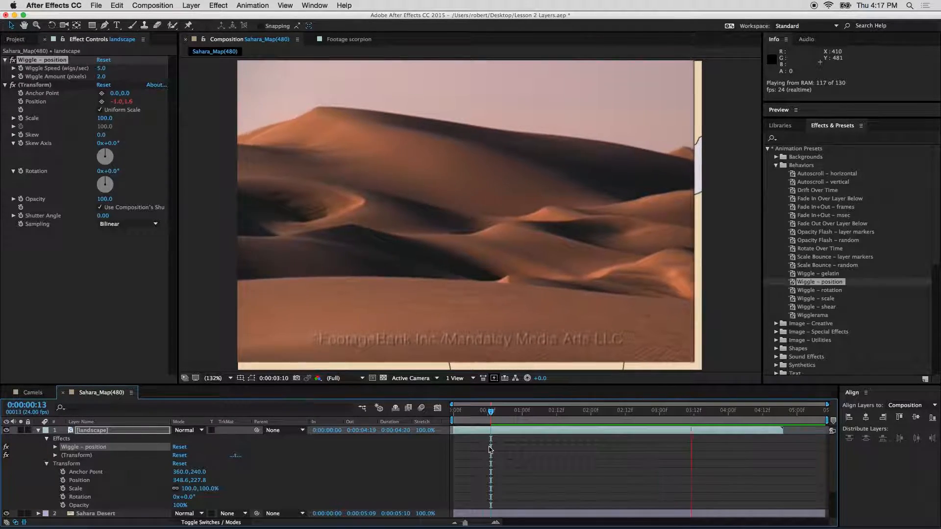
key("space")
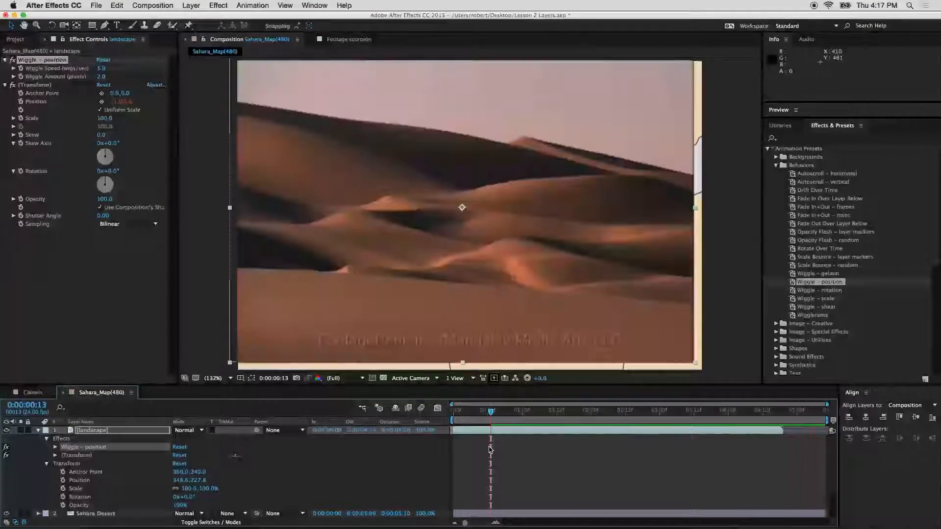
- Apply the Opacity Flash – random preset to the landscape layer and preview the flashing
left_click(812, 250)
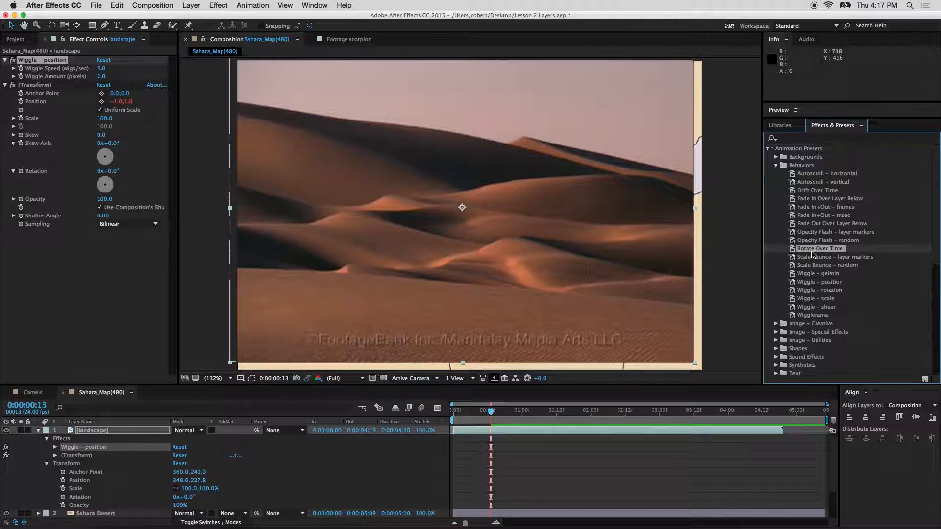
left_click(833, 240)
left_click_drag(821, 241, 474, 162)
key("space")
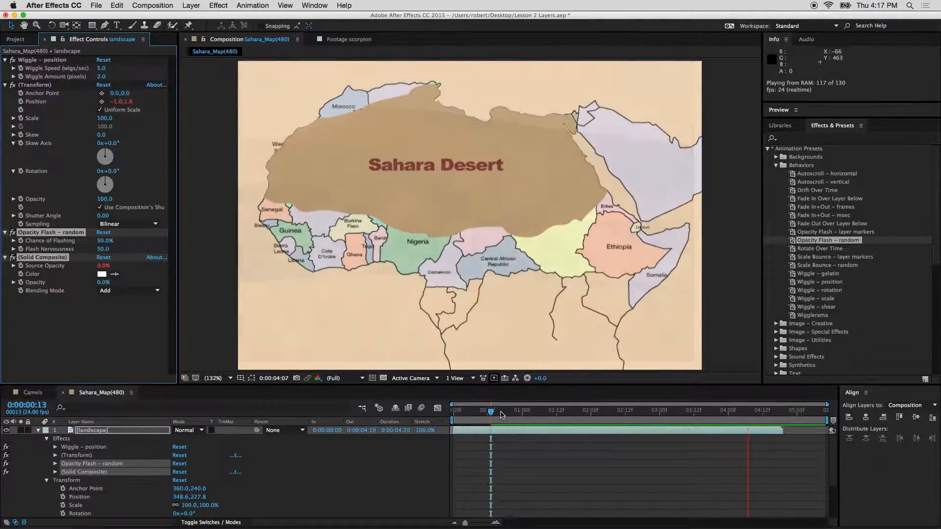
left_click(519, 411)
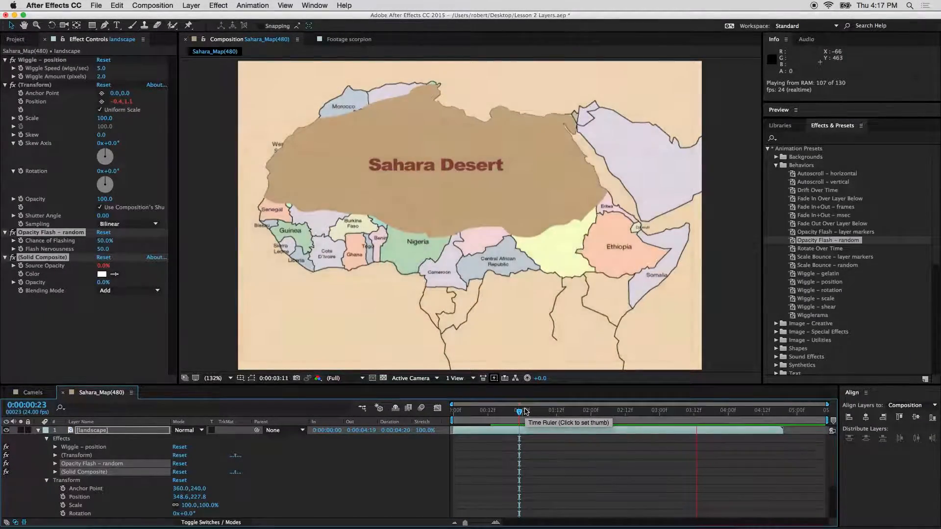
key("space")
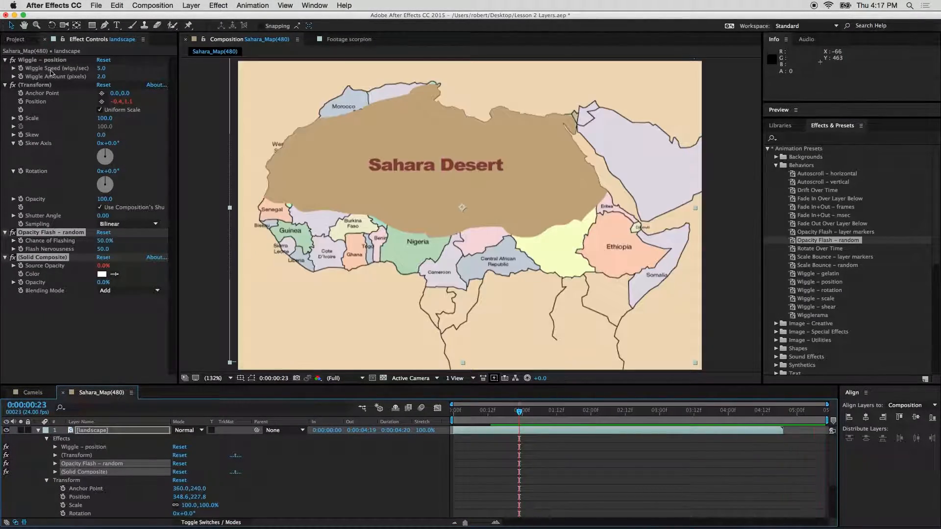
- Delete all the effects applied to the landscape layer
left_click(44, 60)
key("super+a")
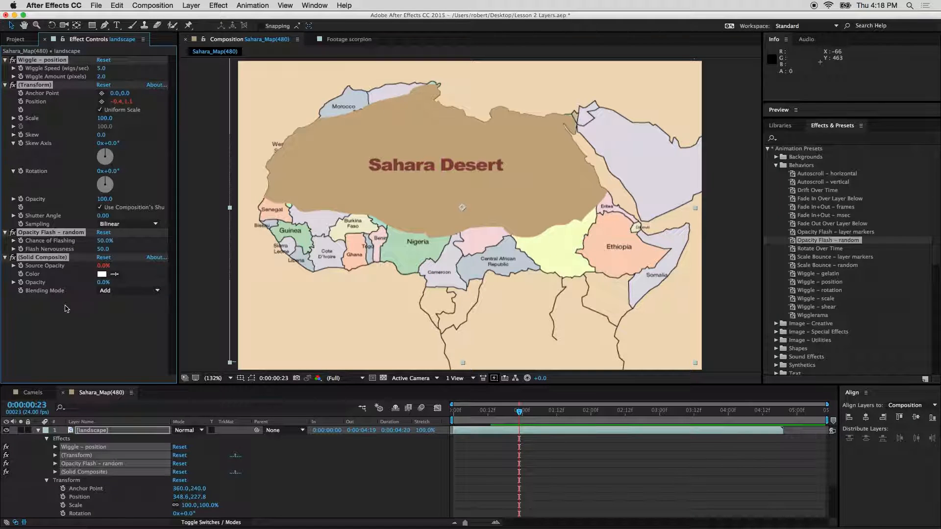
key("Delete")
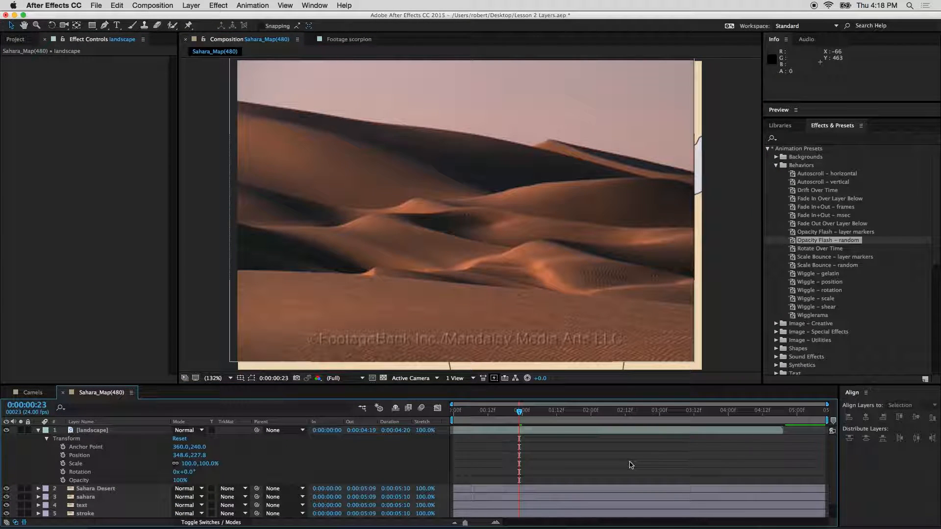
- Apply the Wiggle – gelatin preset to the landscape layer and preview the distortion across the timeline
left_click(815, 273)
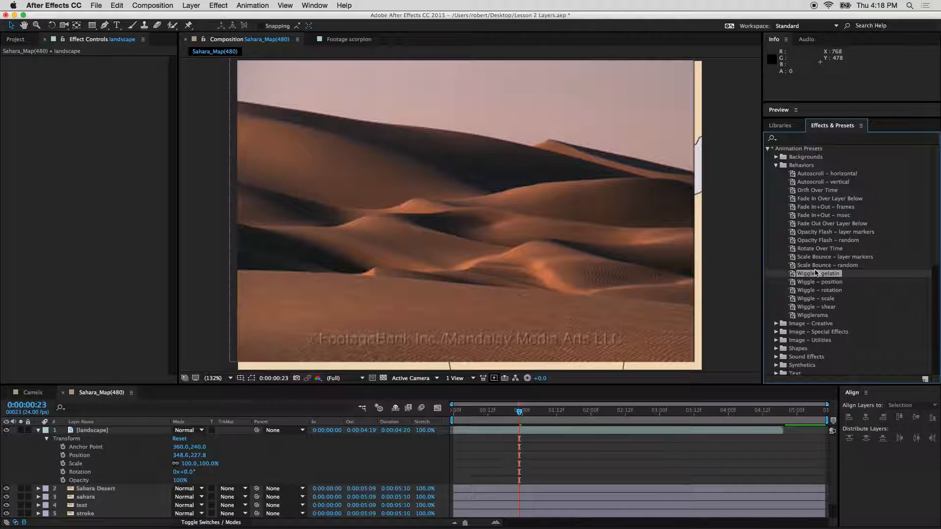
left_click_drag(825, 275, 510, 275)
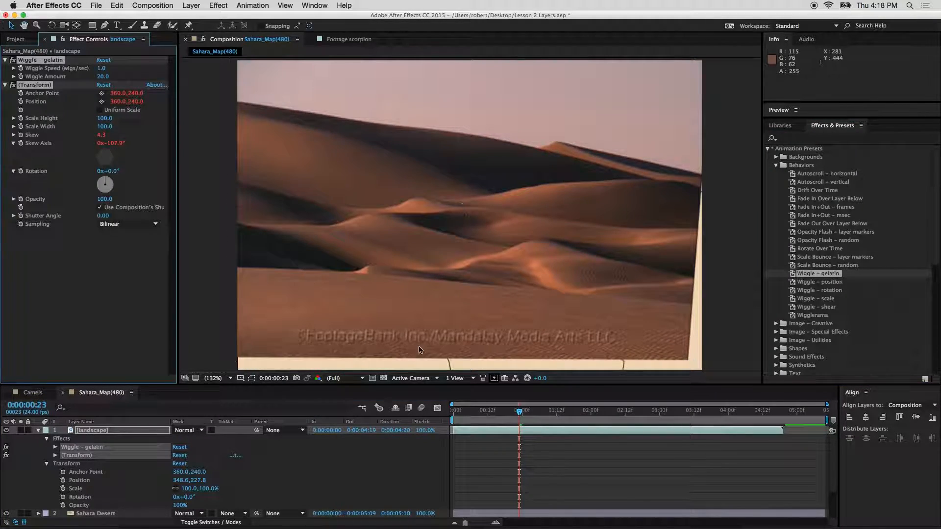
key("space")
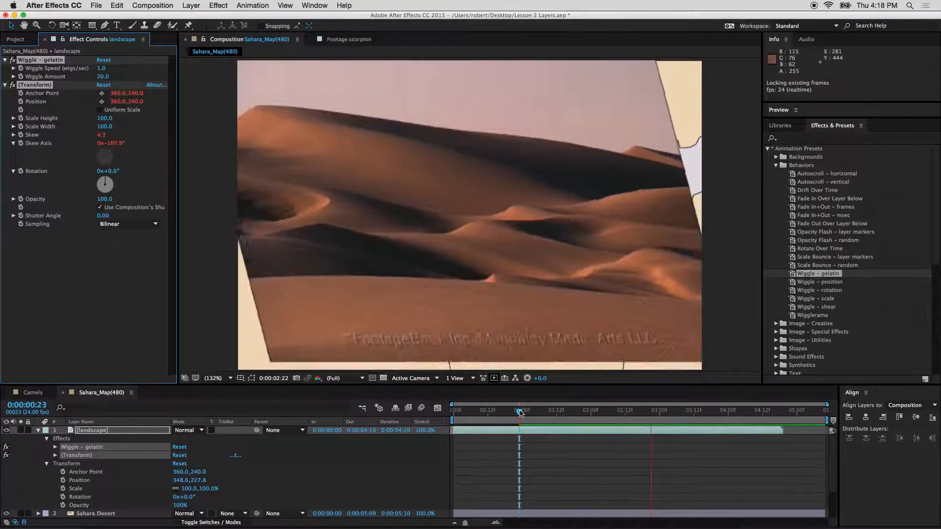
key("space")
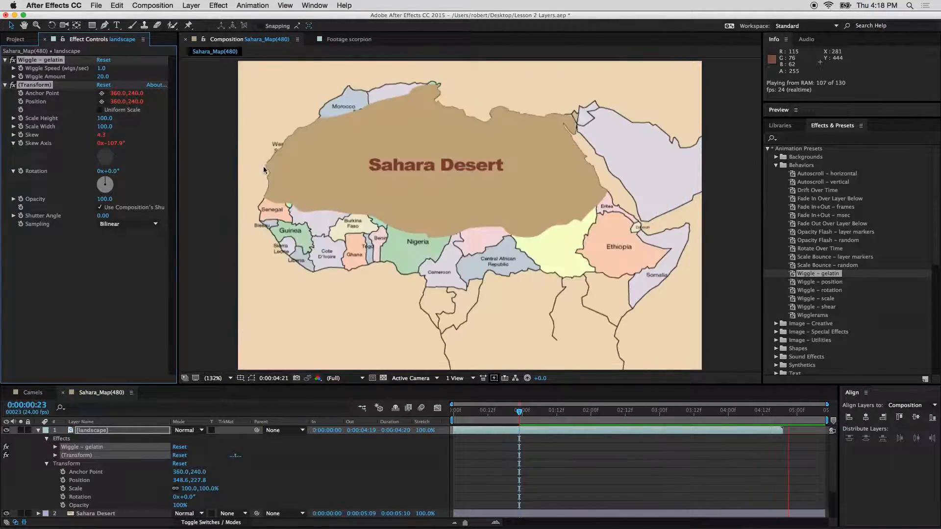
key("space")
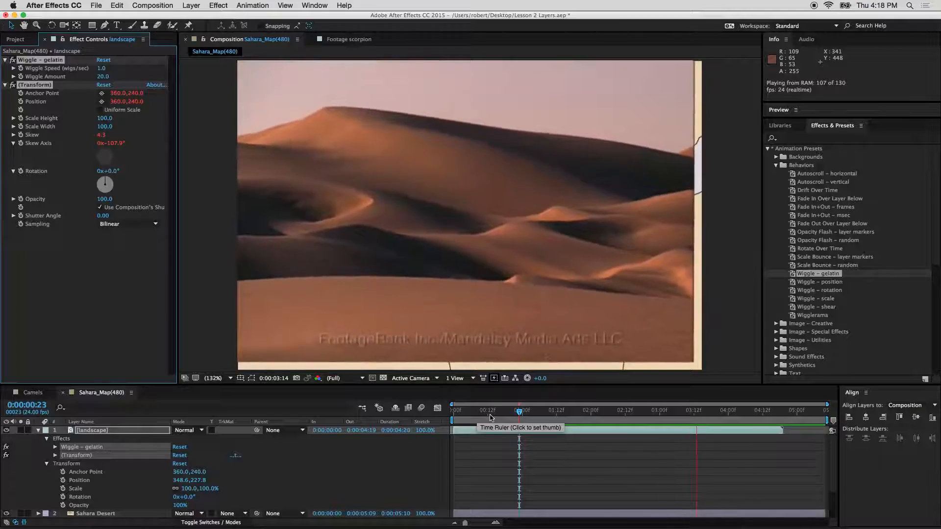
key("space")
key("space")
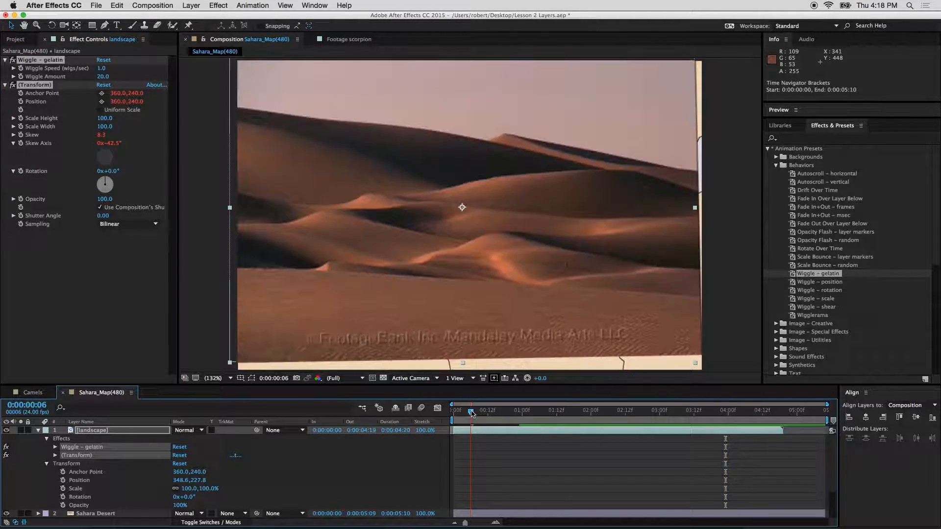
left_click_drag(575, 416, 670, 425)
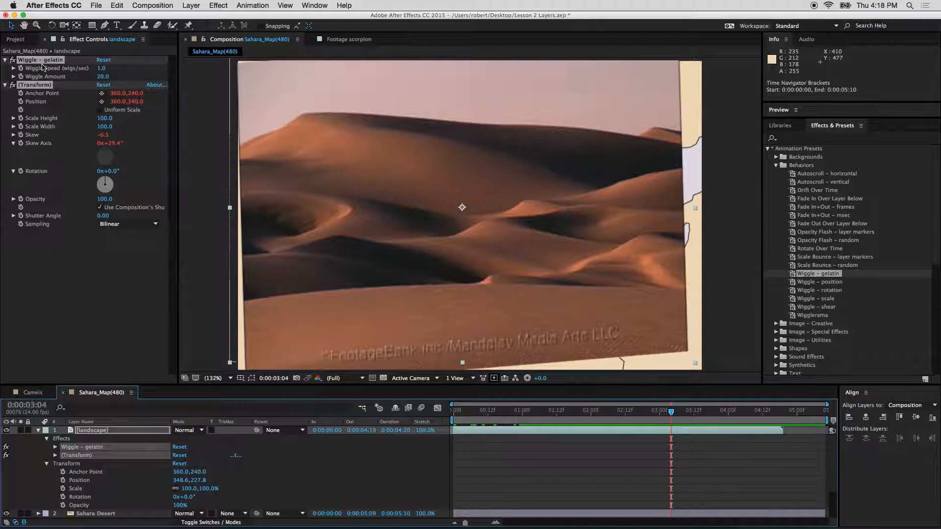
- Remove the Wiggle – gelatin effects and reposition the landscape layer to about 362, 241 so it fills the frame
key("Delete")
left_click_drag(501, 277, 510, 286)
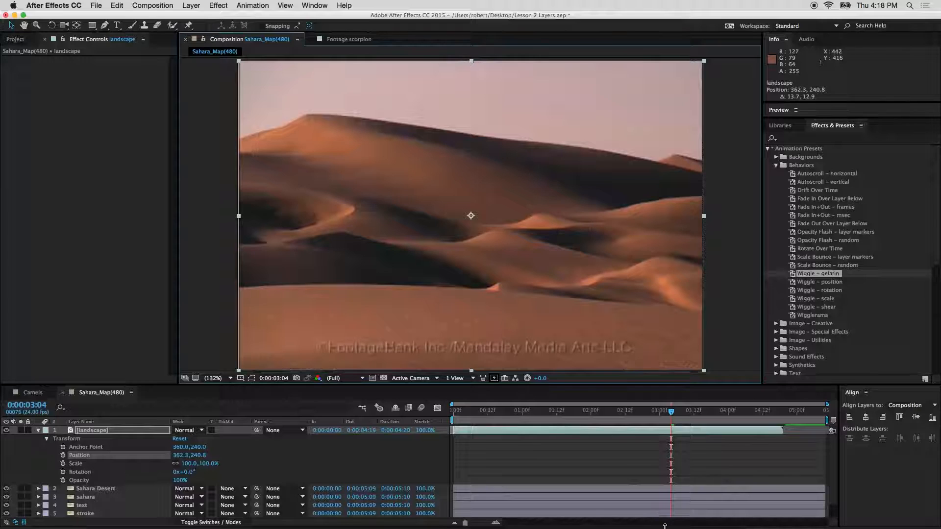
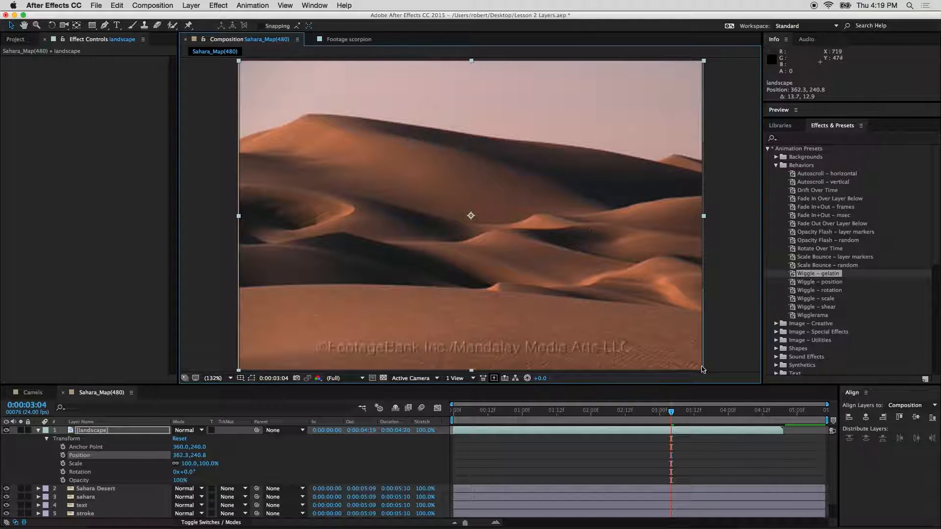
- Scale the landscape layer down to about 43% and delete it from the composition
left_click_drag(634, 291, 632, 291)
left_click_drag(701, 371, 636, 296)
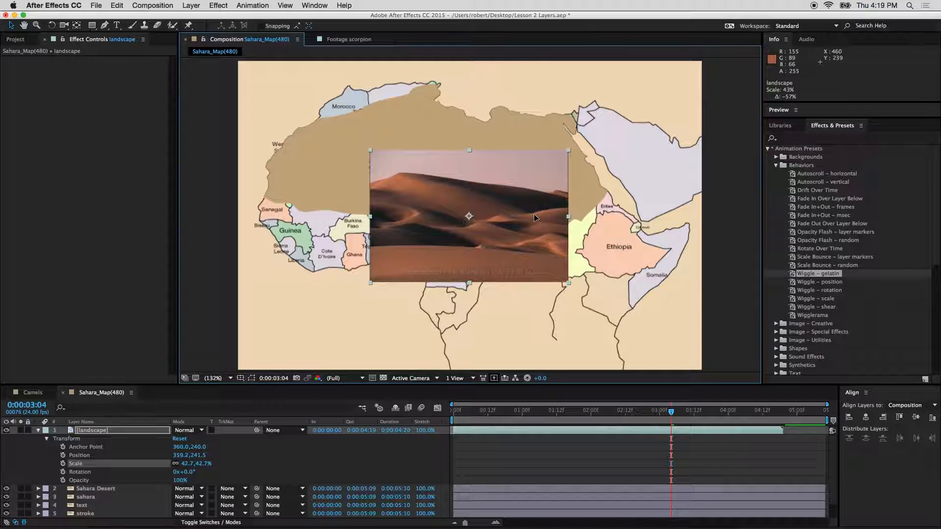
left_click_drag(534, 215, 632, 287)
key("Delete")
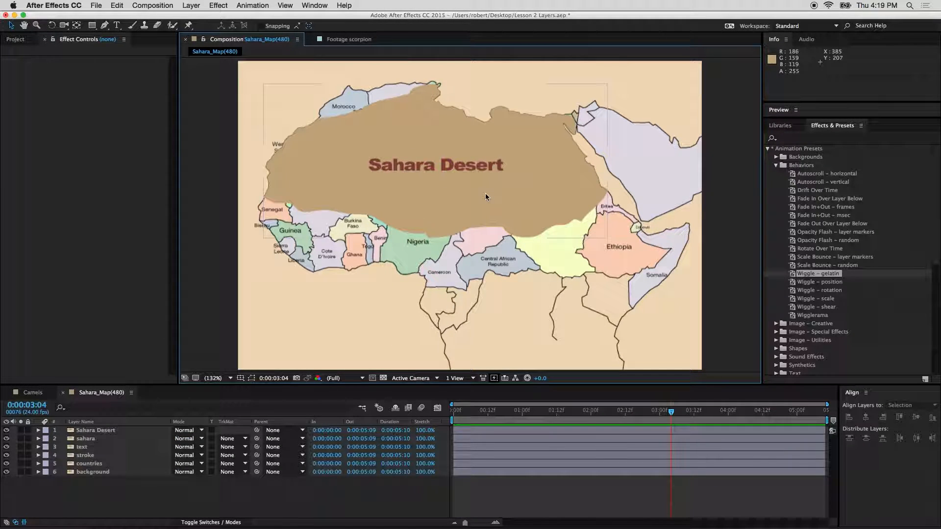
- Add a Drop Shadow layer style to the Sahara Desert layer
left_click(456, 168)
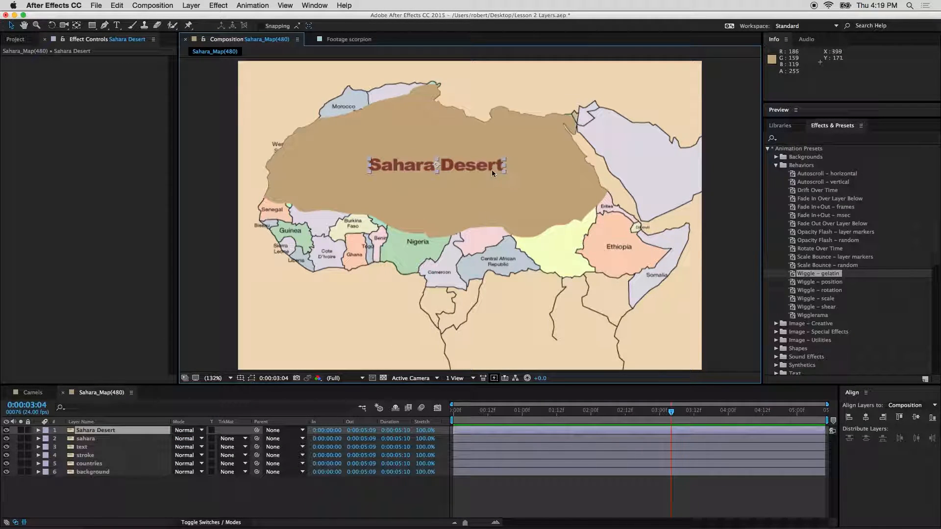
left_click(448, 204)
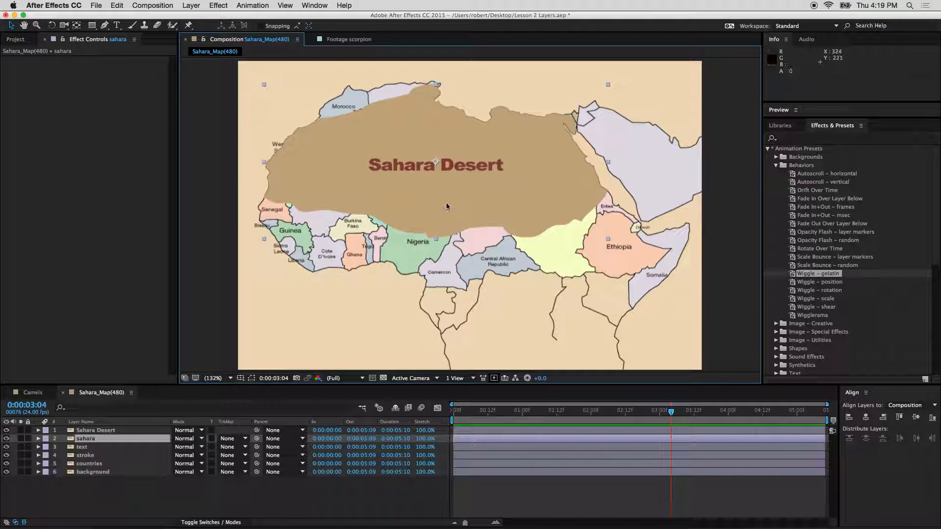
left_click(104, 430)
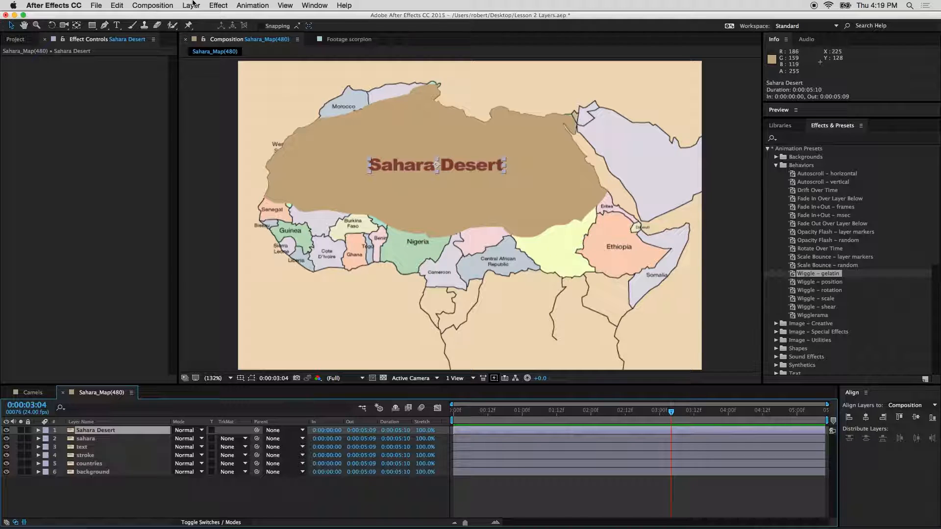
left_click(191, 5)
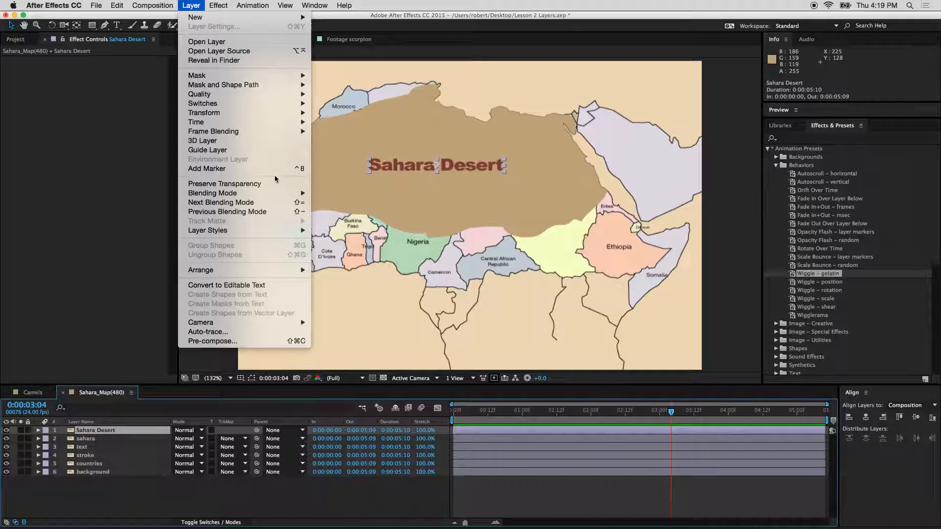
mouse_move(280, 235)
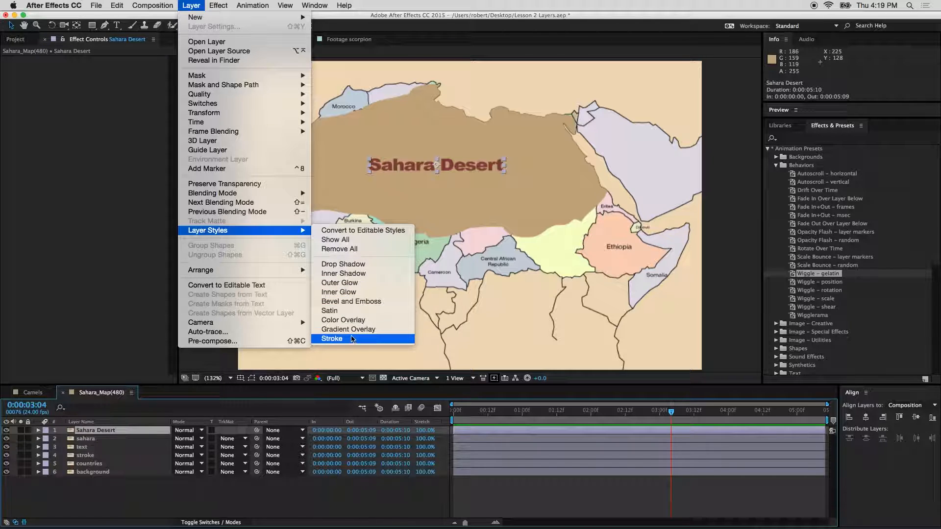
left_click(371, 265)
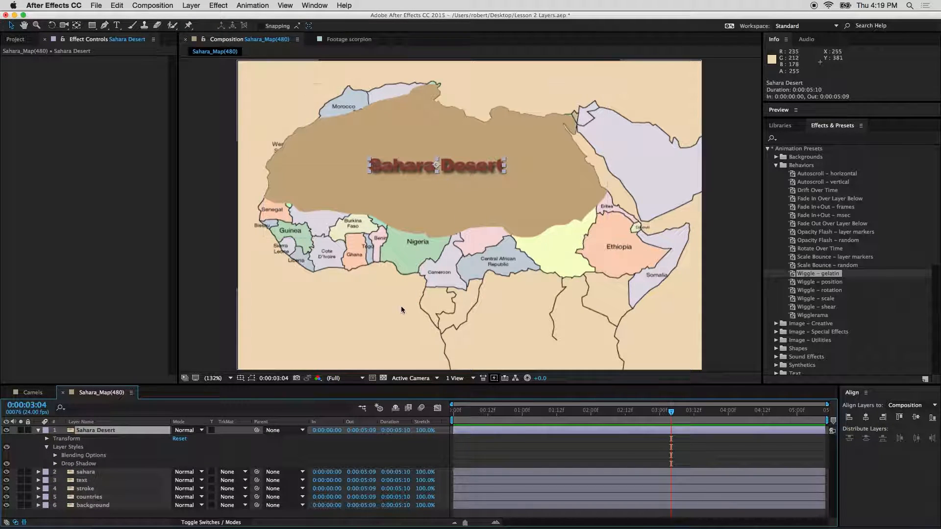
- Inspect the drop shadow on the Sahara Desert title with the layer deselected
left_click(479, 169)
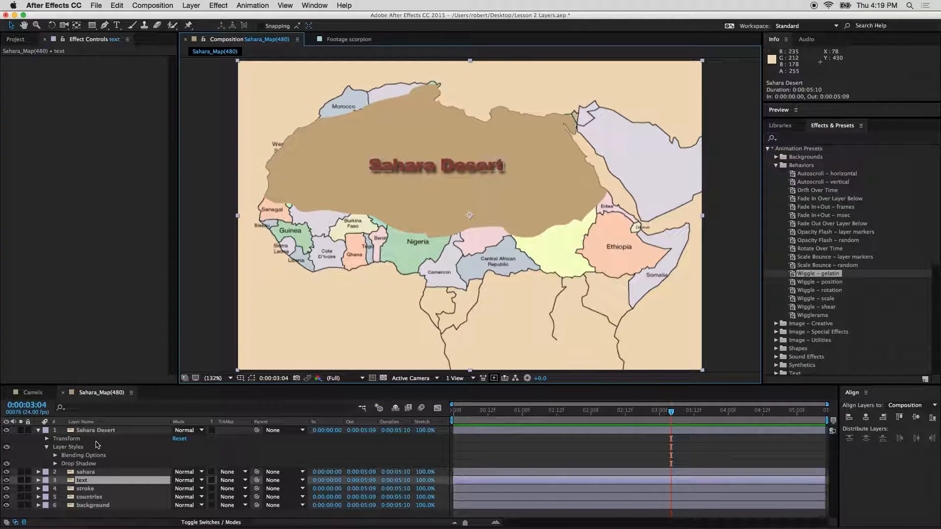
left_click(100, 430)
left_click(413, 328)
left_click(478, 309)
- Review the Blending Options and Drop Shadow properties in the Sahara Desert layer's styles
left_click(103, 430)
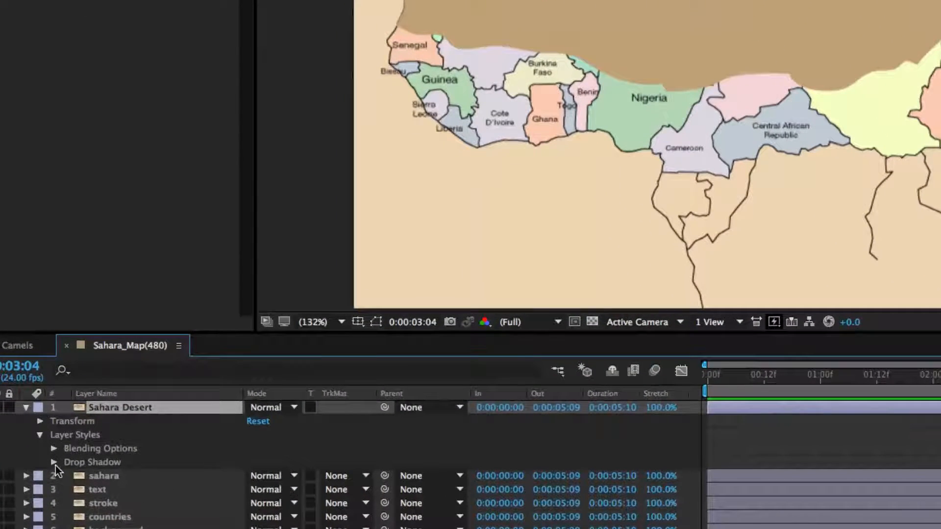
left_click(66, 447)
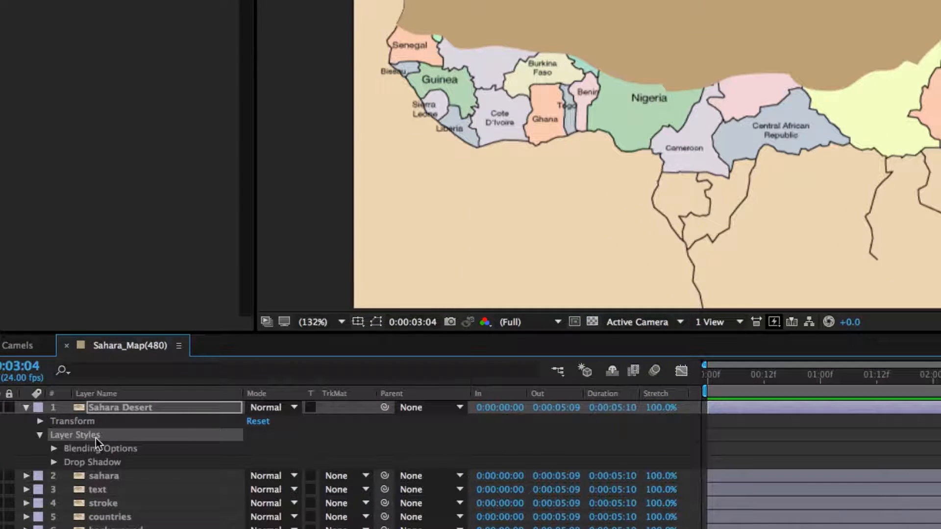
left_click(94, 445)
left_click(53, 448)
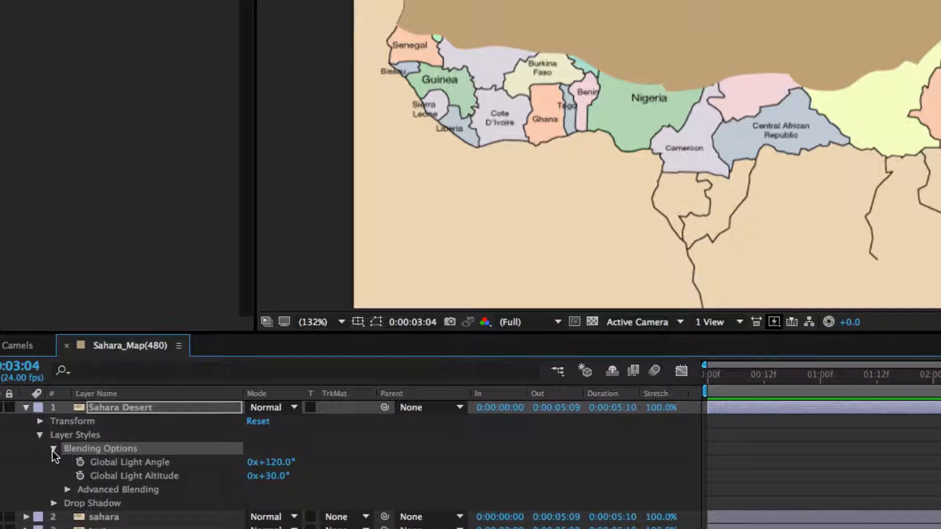
left_click(54, 451)
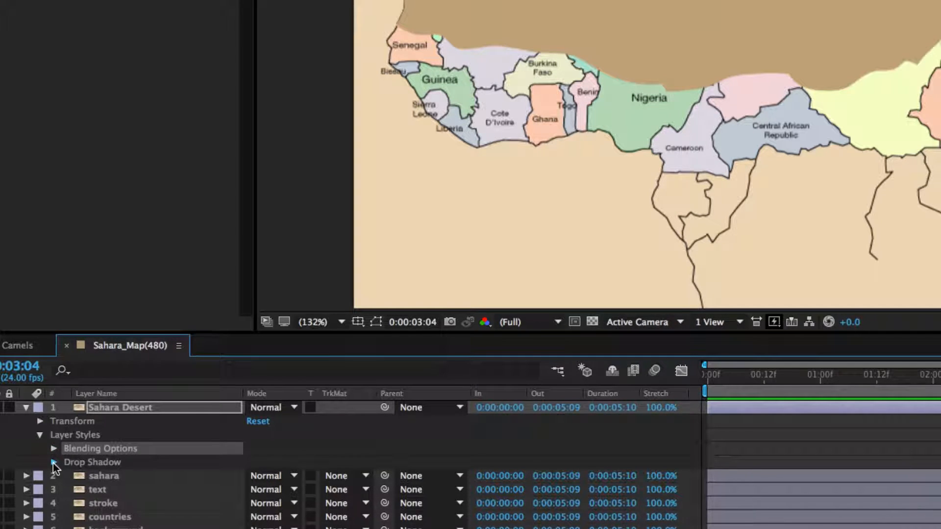
left_click(52, 463)
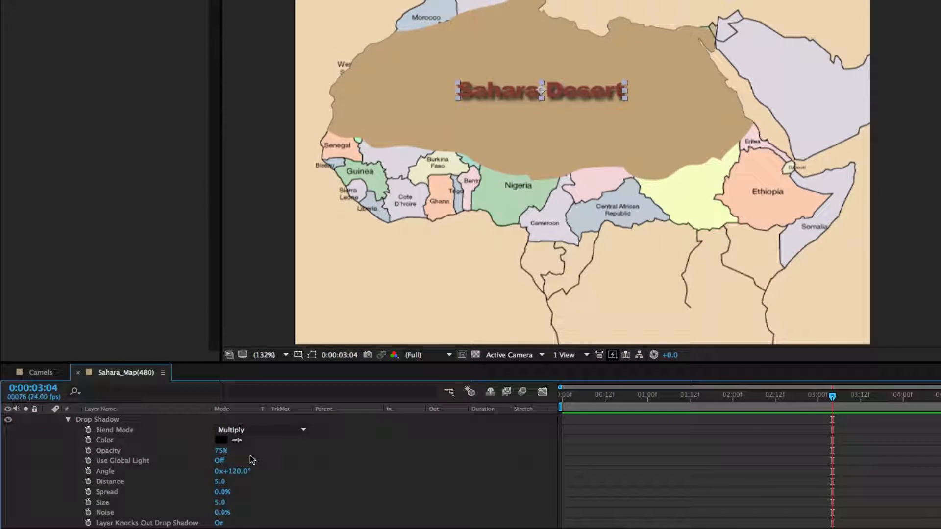
scroll(171, 462, "down", 3)
scroll(172, 462, "up", 3)
- Set the drop shadow's Opacity to 100%, Angle to 334° and Distance to 78
left_click(221, 450)
type("100")
key("Return")
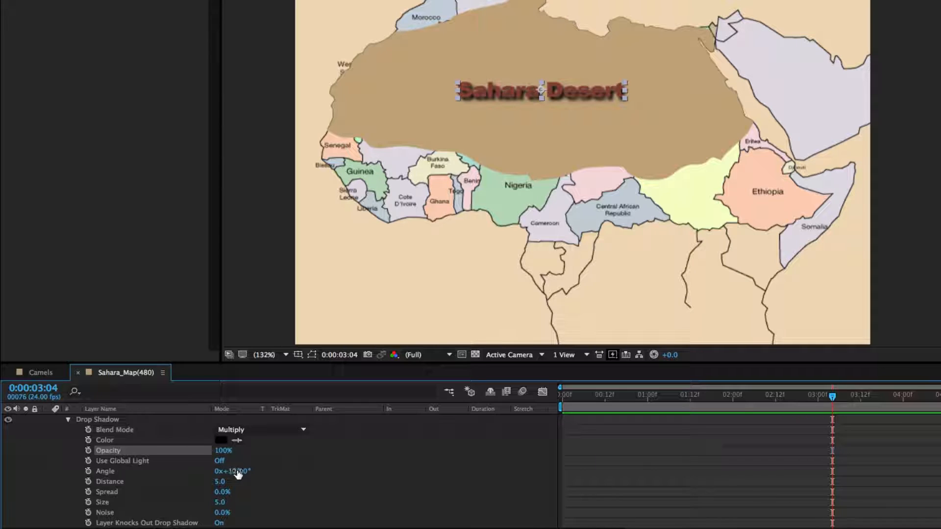
left_click_drag(237, 471, 361, 467)
left_click_drag(223, 481, 263, 478)
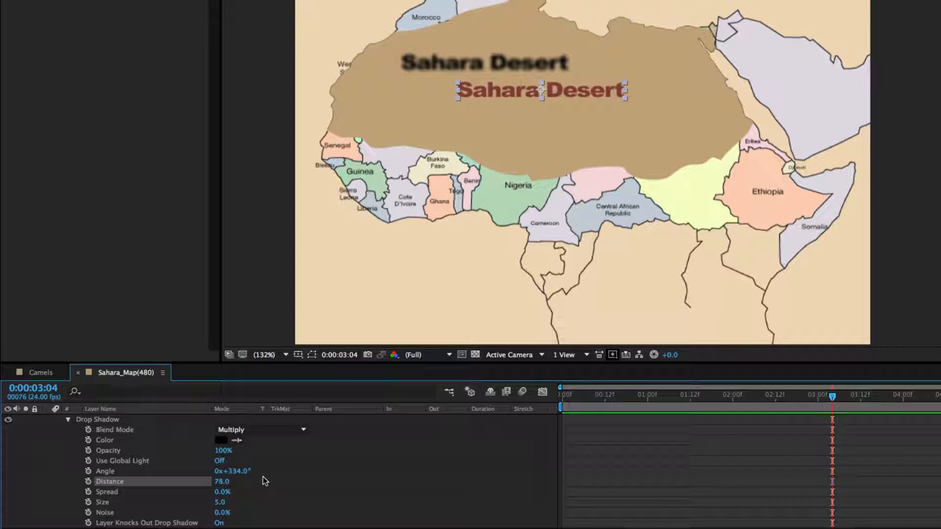
- Experiment with the drop shadow's Spread, and set its Size to 0 and Noise to 100%
left_click(223, 491)
left_click_drag(223, 491, 322, 498)
left_click_drag(388, 501, 105, 497)
left_click_drag(223, 514, 391, 512)
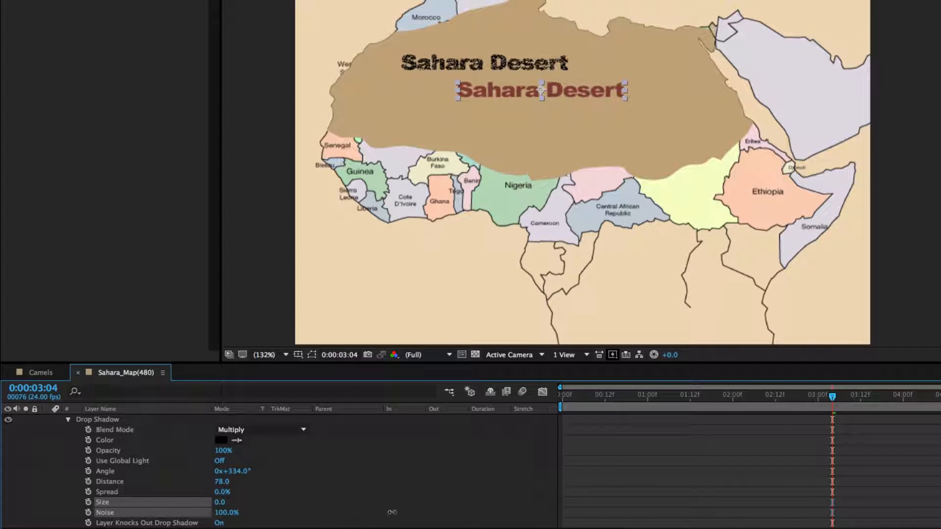
- Delete the Drop Shadow style from the Sahara Desert layer
left_click(105, 420)
key("Delete")
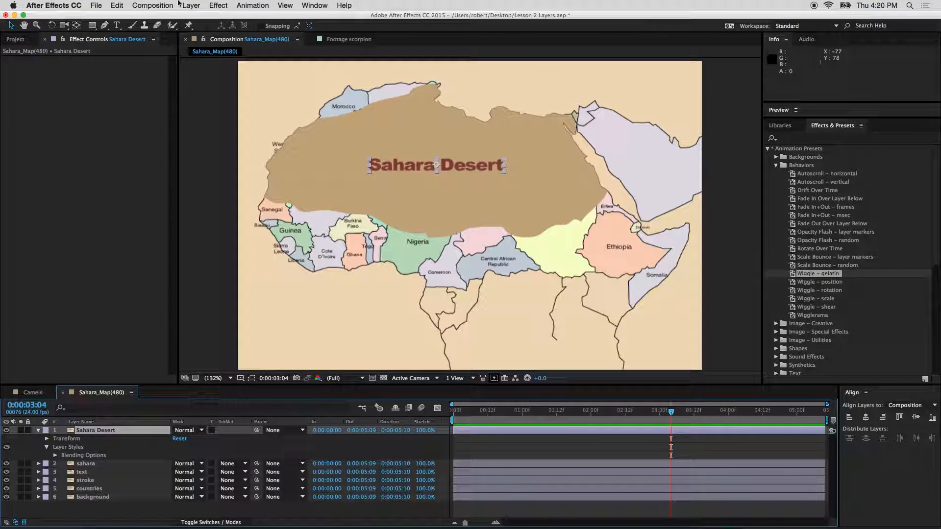
- Add a Bevel and Emboss layer style to the Sahara Desert title and expand its properties
left_click(191, 6)
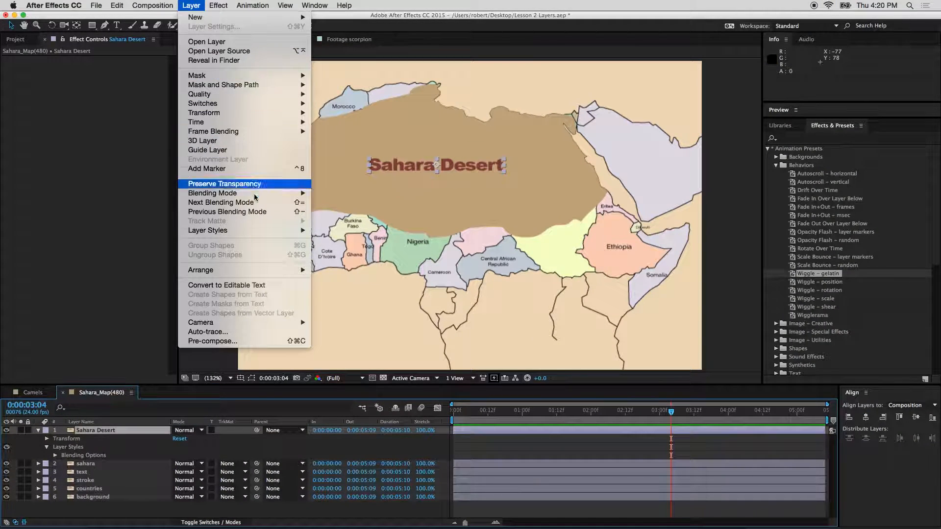
mouse_move(291, 234)
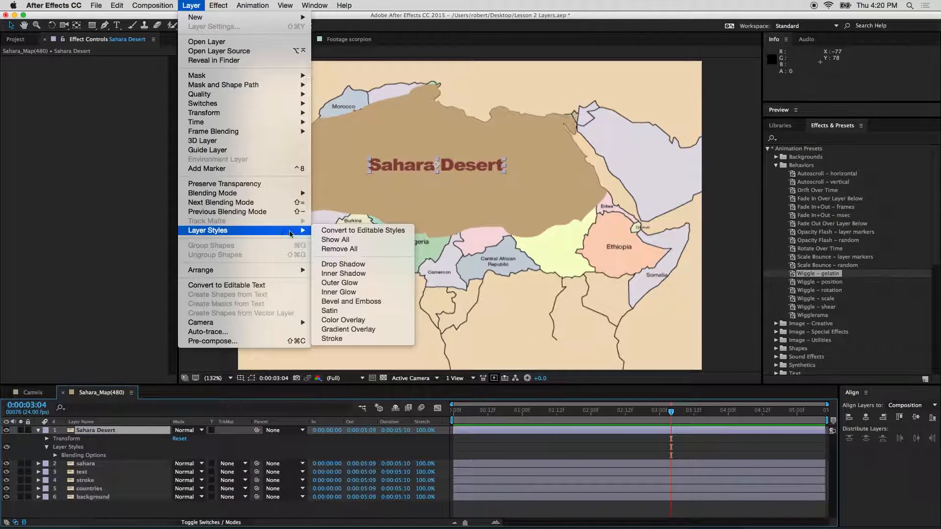
left_click(362, 301)
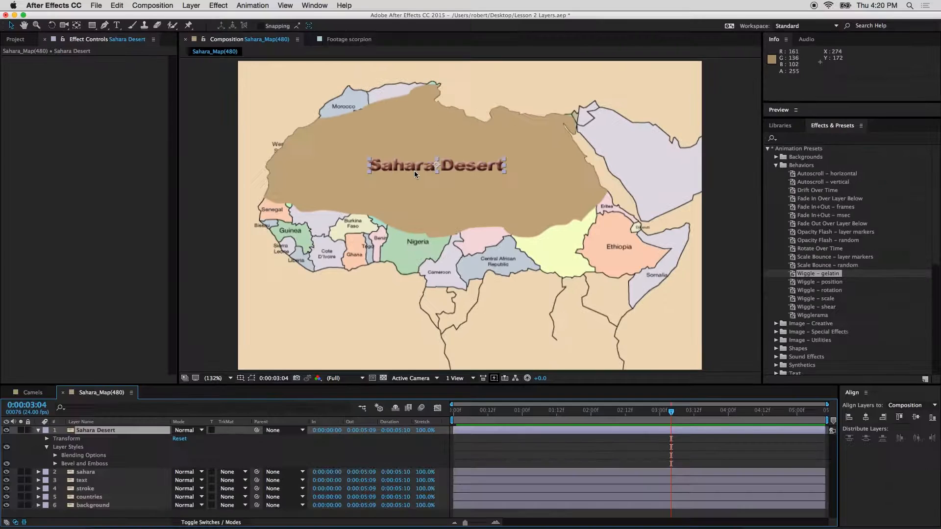
left_click(80, 463)
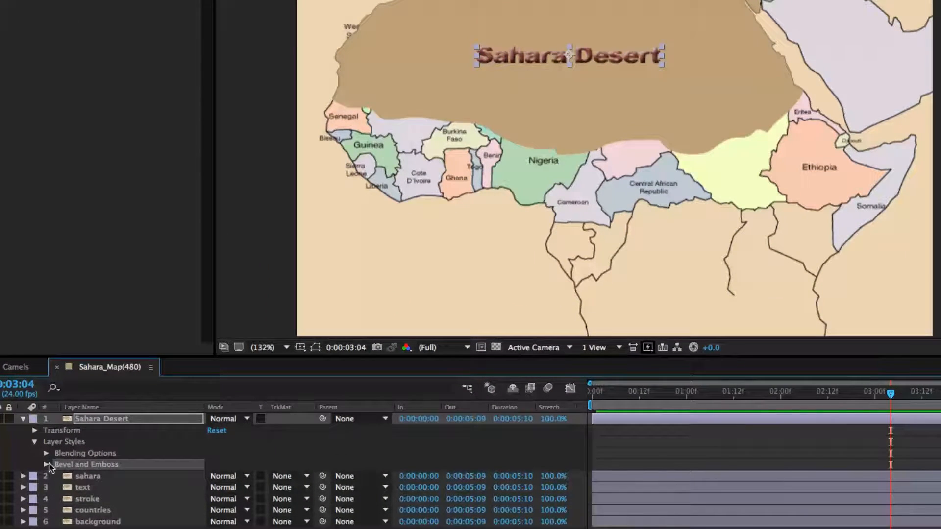
left_click(47, 464)
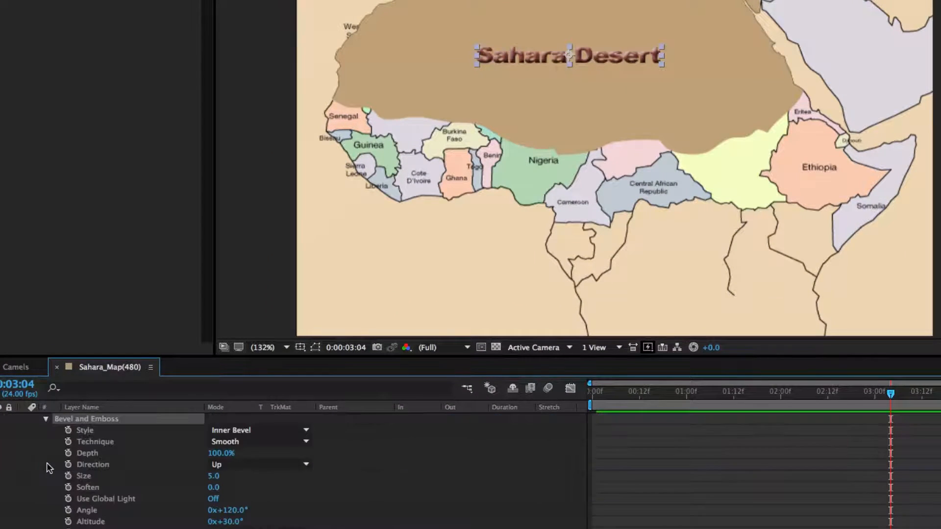
- Try the Emboss, Pillow Emboss and Stroke Emboss styles on the Sahara Desert title's Bevel and Emboss
left_click(253, 430)
left_click(268, 470)
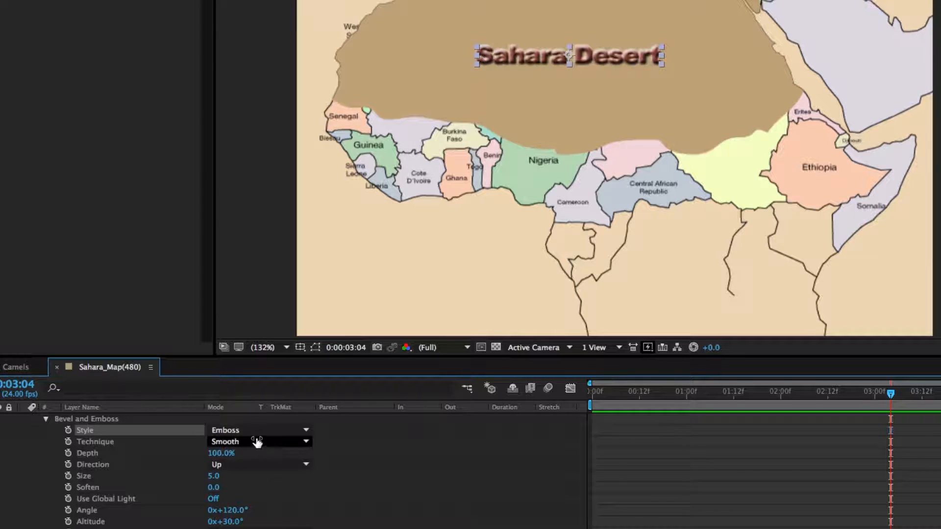
left_click(254, 430)
left_click(267, 480)
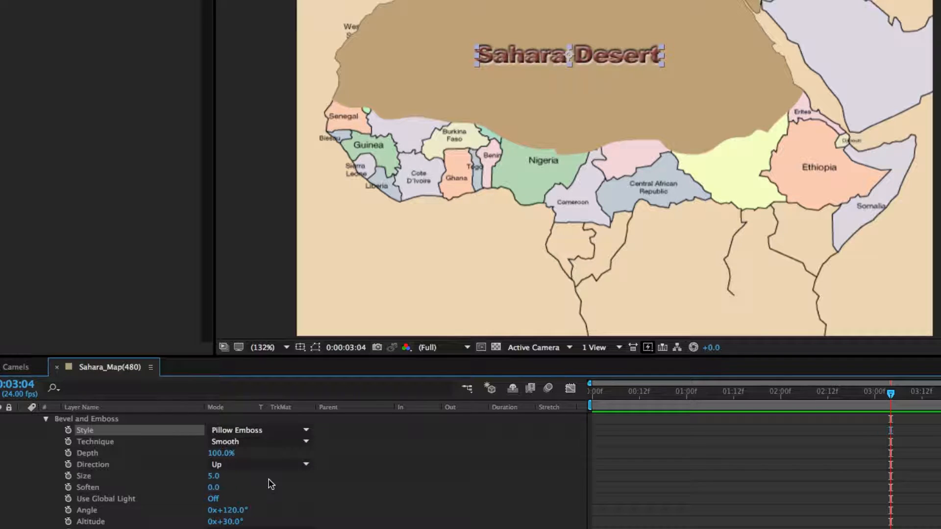
left_click(262, 432)
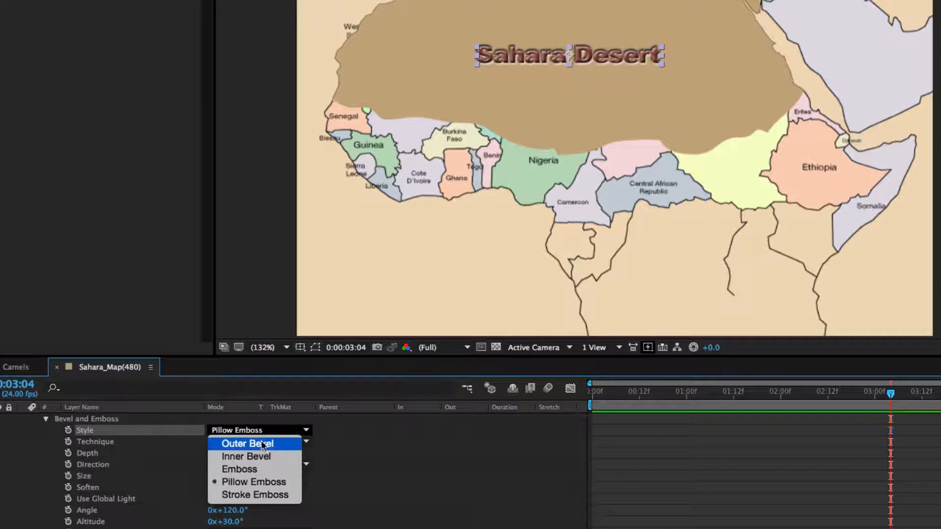
left_click(258, 495)
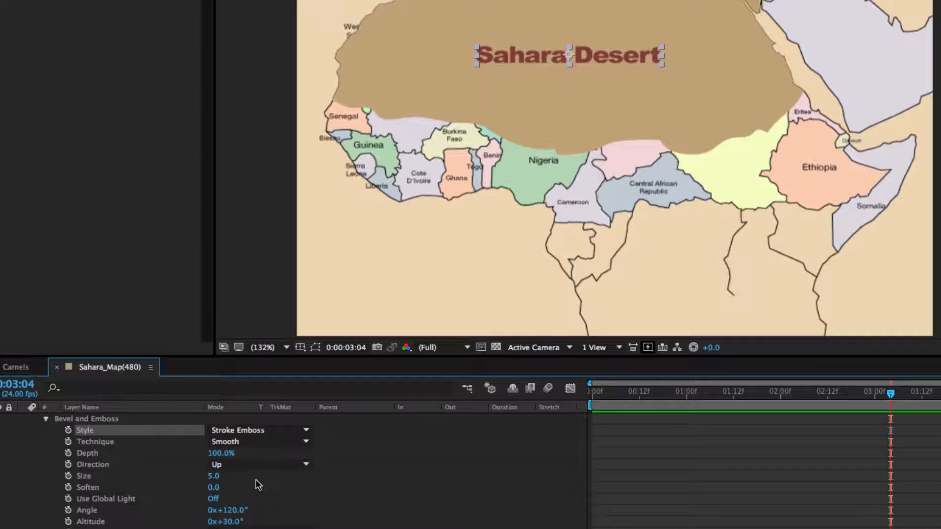
- Try the Outer Bevel style, return the bevel to Inner Bevel and set its Size to 66
left_click(252, 429)
left_click(252, 452)
left_click(258, 430)
left_click(254, 445)
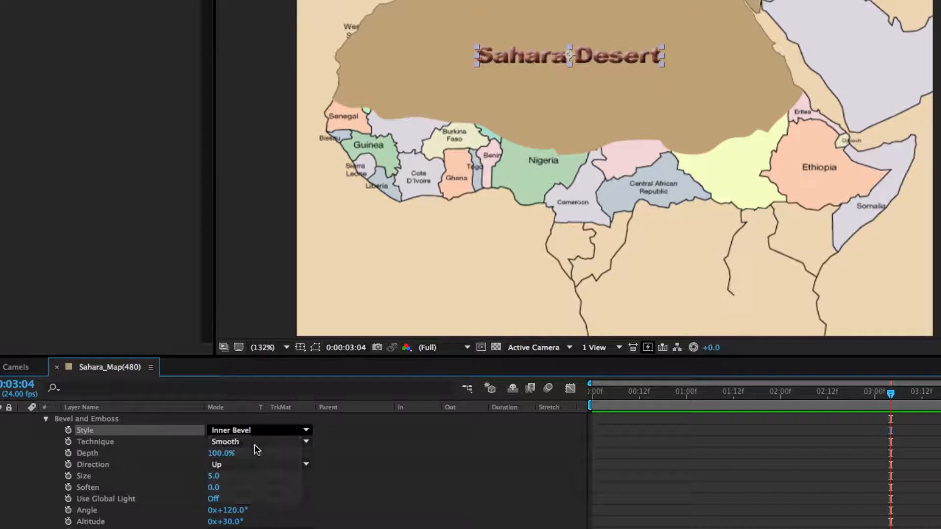
left_click(262, 430)
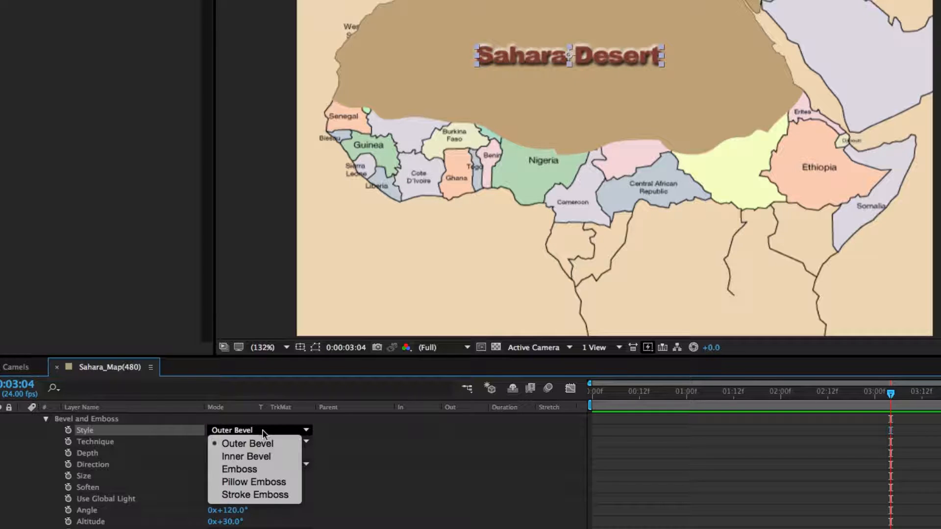
left_click(259, 457)
left_click_drag(216, 476, 163, 475)
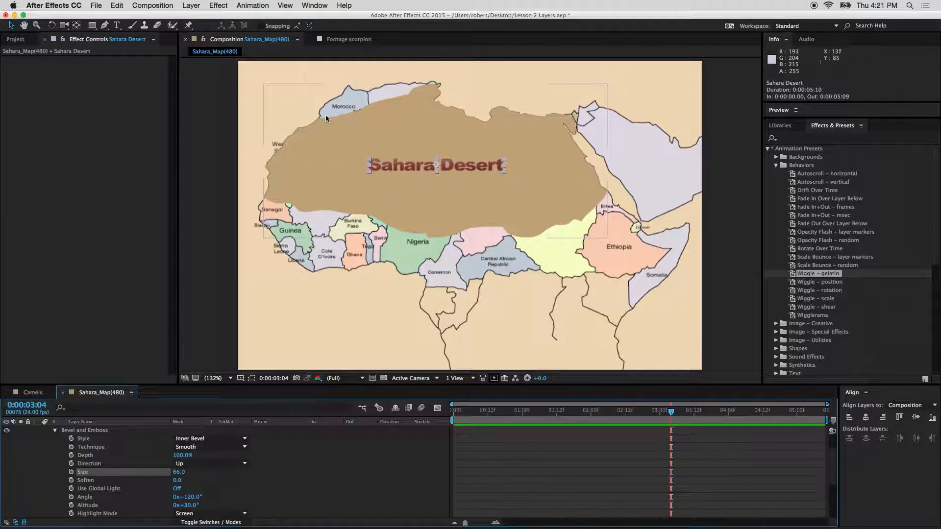
left_click(418, 246)
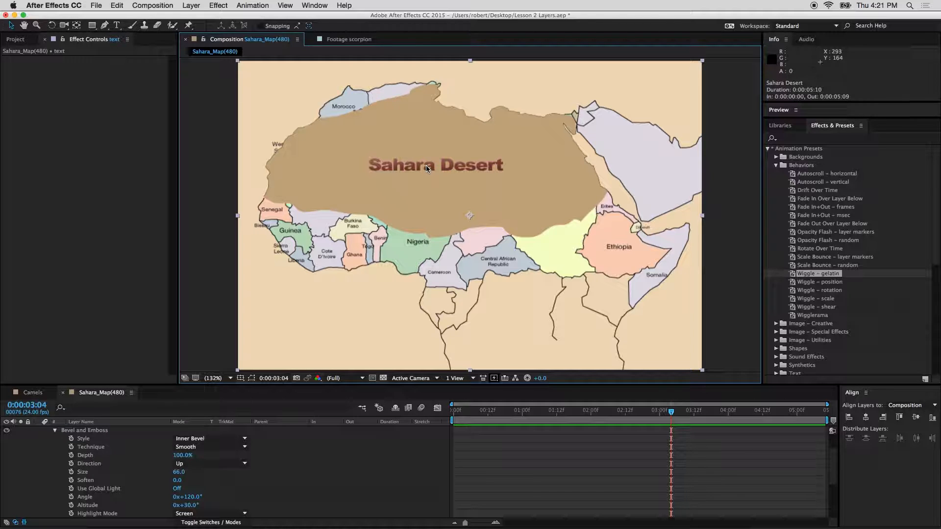
left_click_drag(415, 167, 419, 156)
key("super+z")
left_click(205, 114)
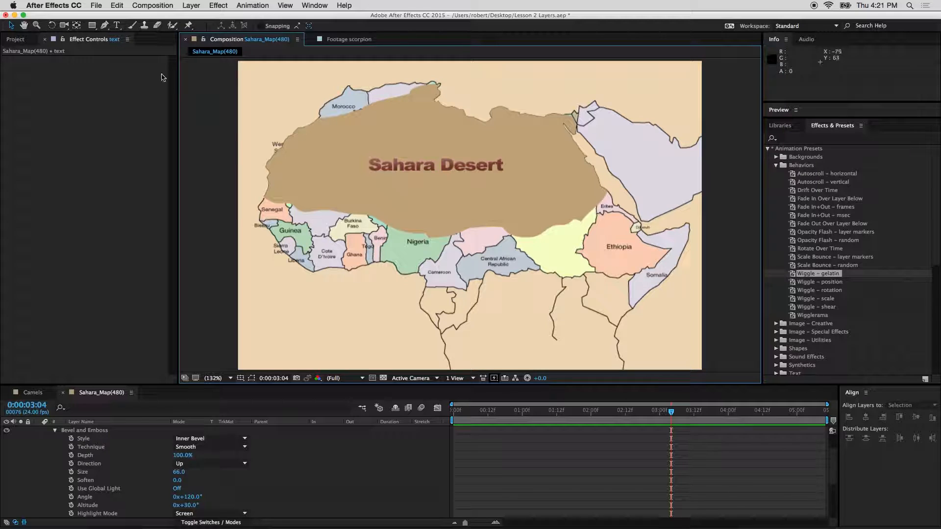
- Create a text layer of random letters below the Sahara Desert title, then delete that layer
left_click(117, 25)
left_click(389, 211)
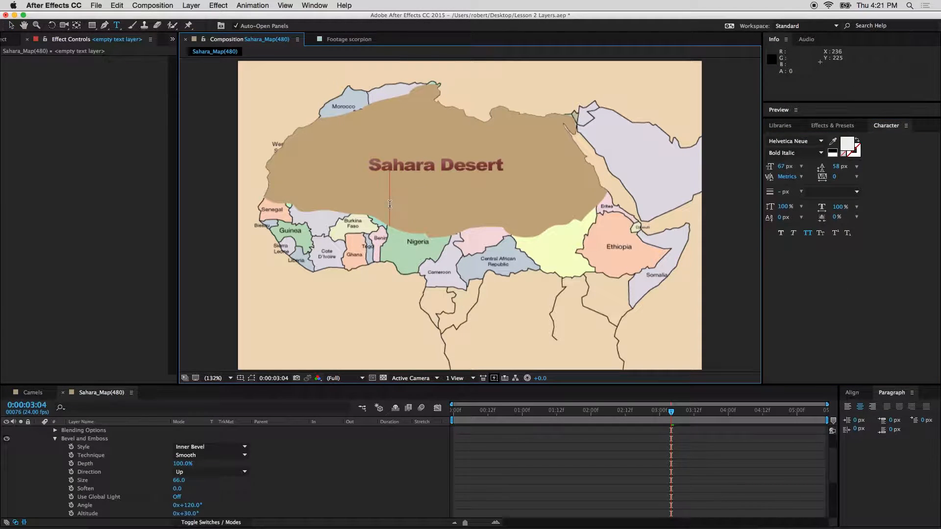
type("ajsdflkajkldsfjklasdkjlfjklasdfjkl")
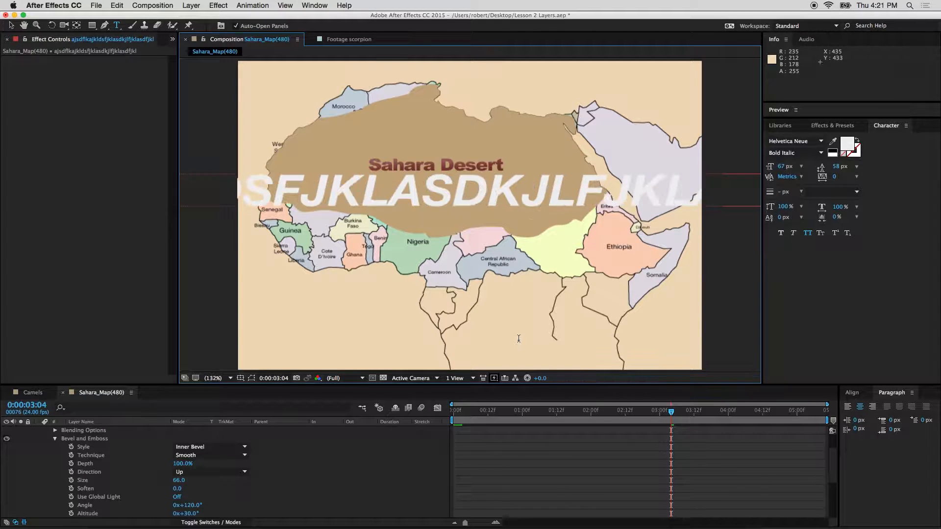
scroll(117, 436, "up", 2)
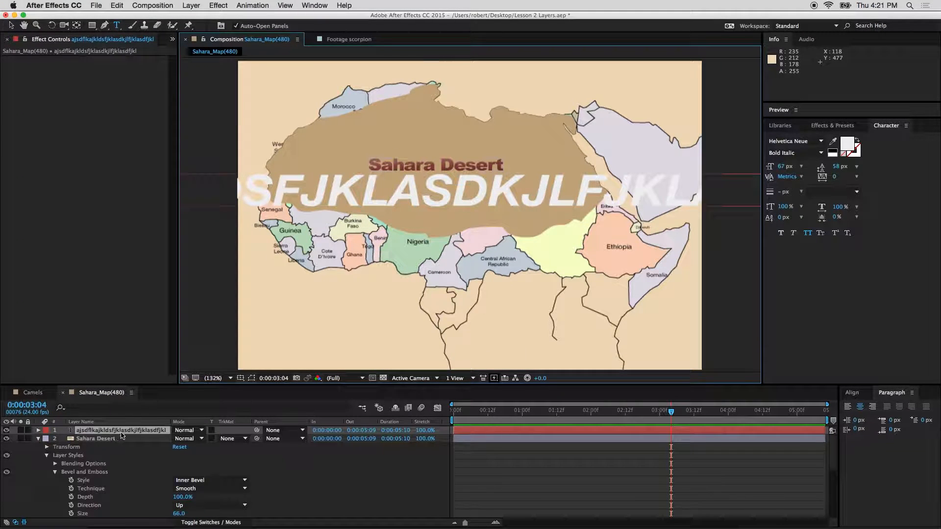
left_click(131, 431)
key("Delete")
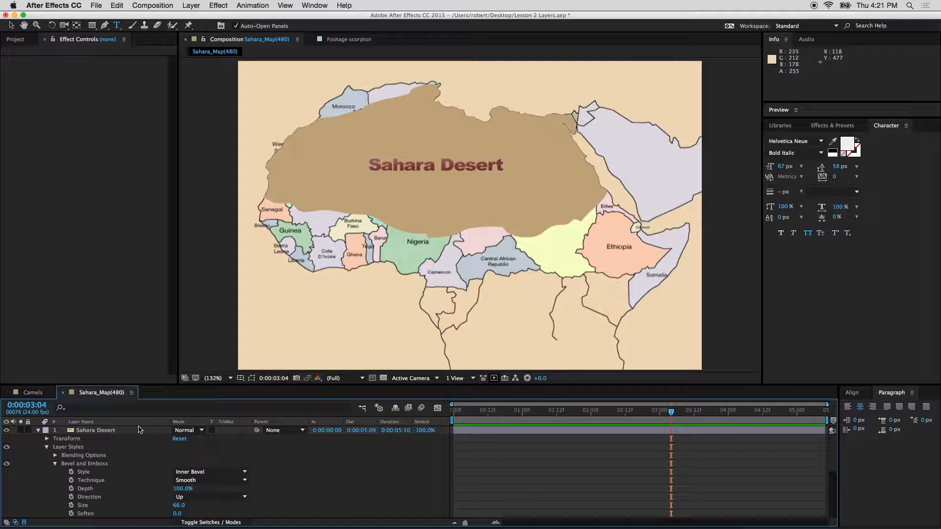
- Delete all Layer Styles from the Sahara Desert layer and collapse the layer
left_click(115, 431)
left_click(75, 447)
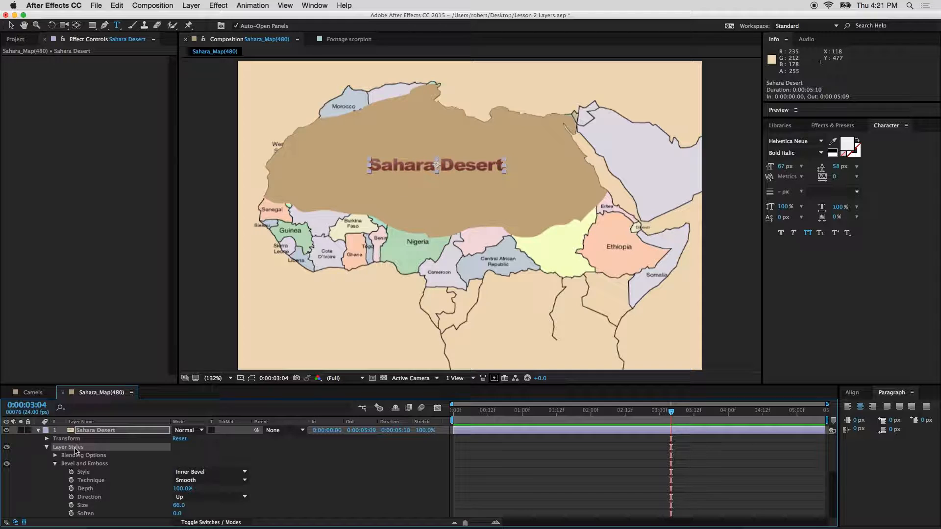
key("Delete")
left_click(39, 431)
left_click(121, 496)
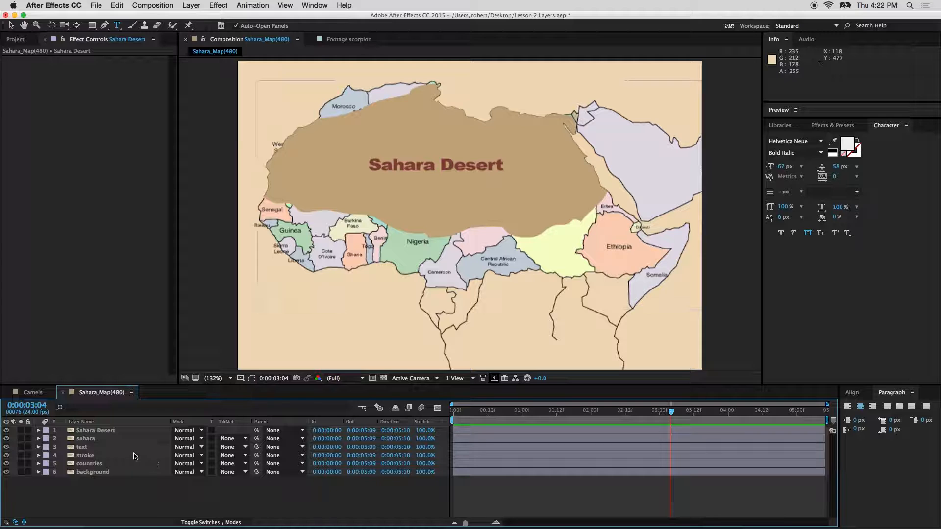
- Collapse the Animation Presets folders and search the effects and presets for "twirl"
left_click(831, 127)
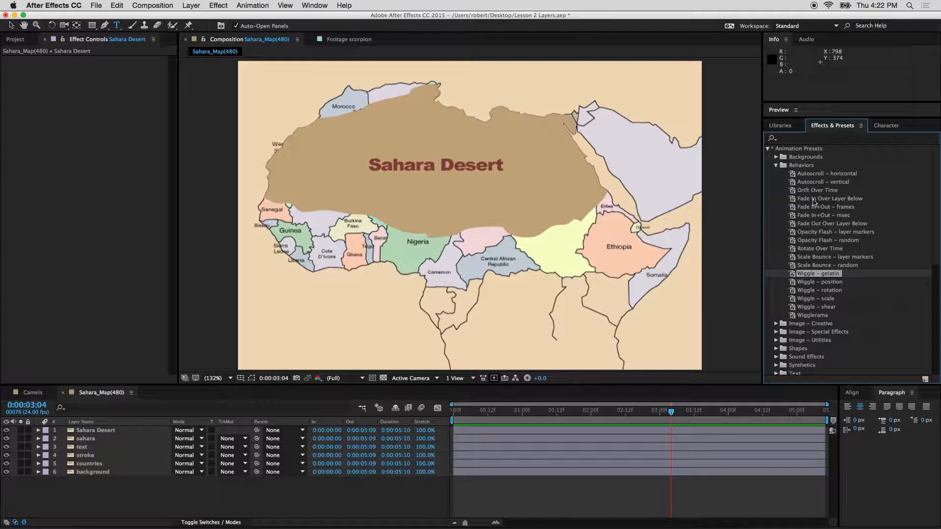
left_click(776, 165)
left_click(768, 149)
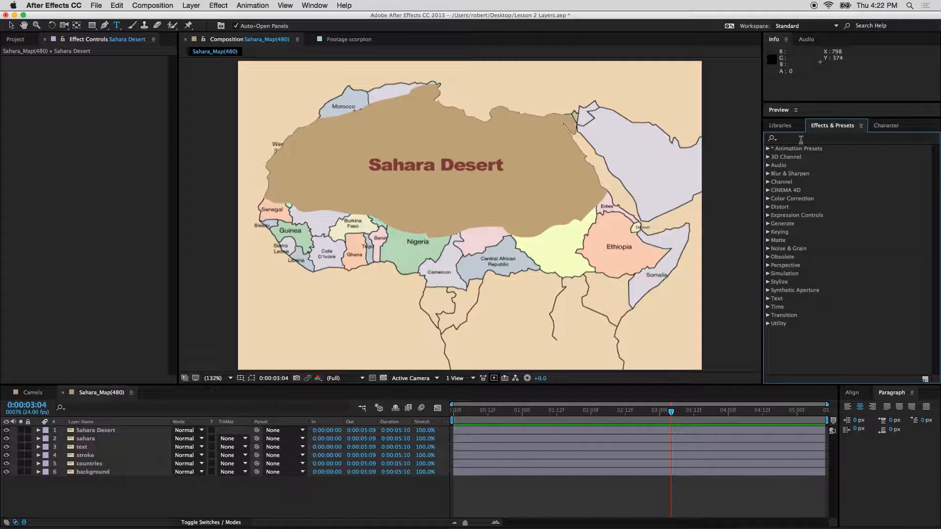
key("w")
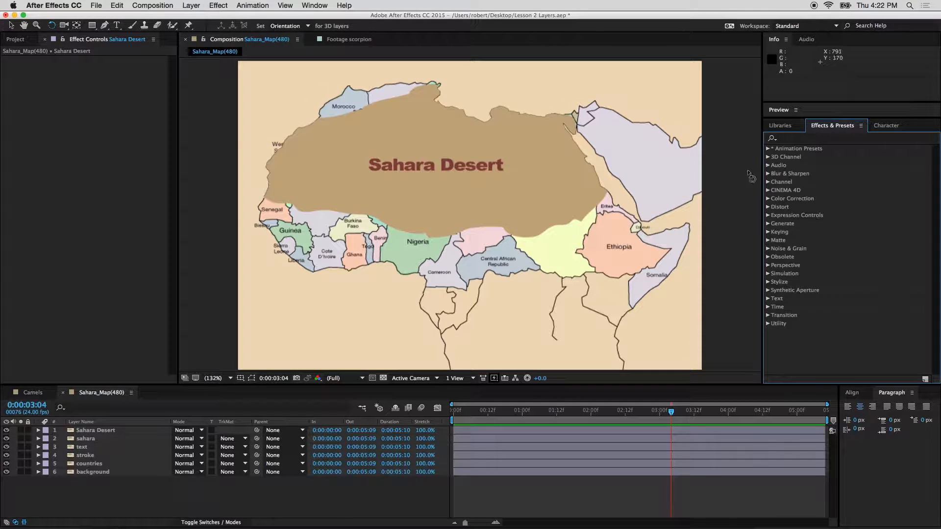
left_click_drag(699, 185, 699, 187)
left_click(846, 193)
left_click(835, 139)
type("twirl")
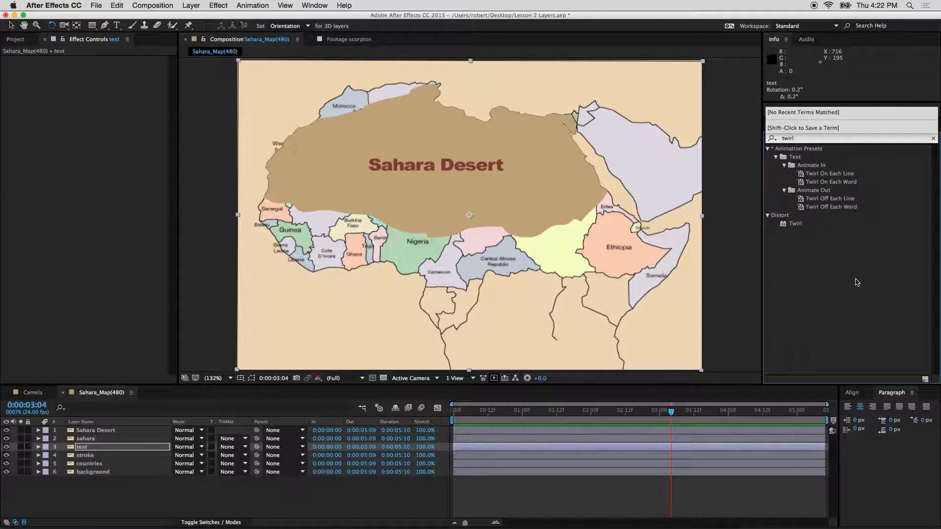
- Apply the Distort effect Twirl to the Sahara Desert, sahara and countries layers
left_click(795, 223)
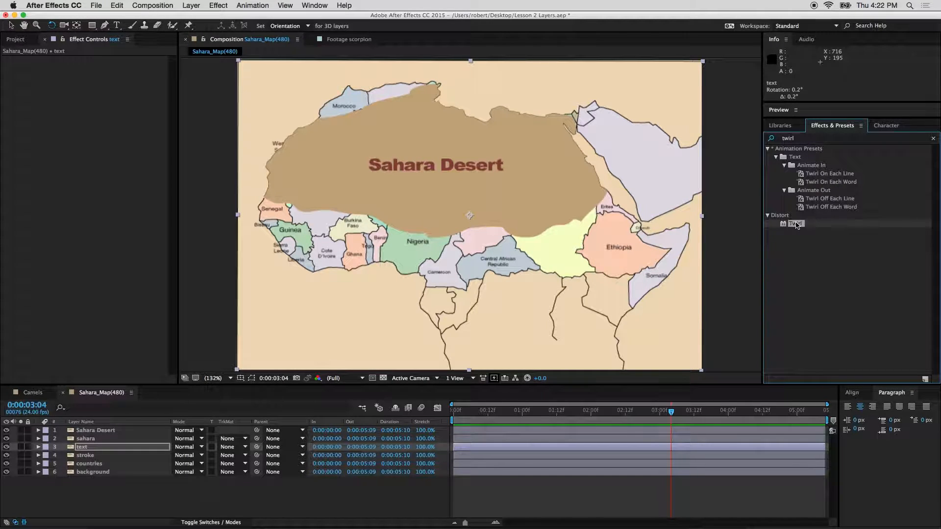
left_click_drag(800, 224, 102, 433)
left_click_drag(803, 223, 103, 438)
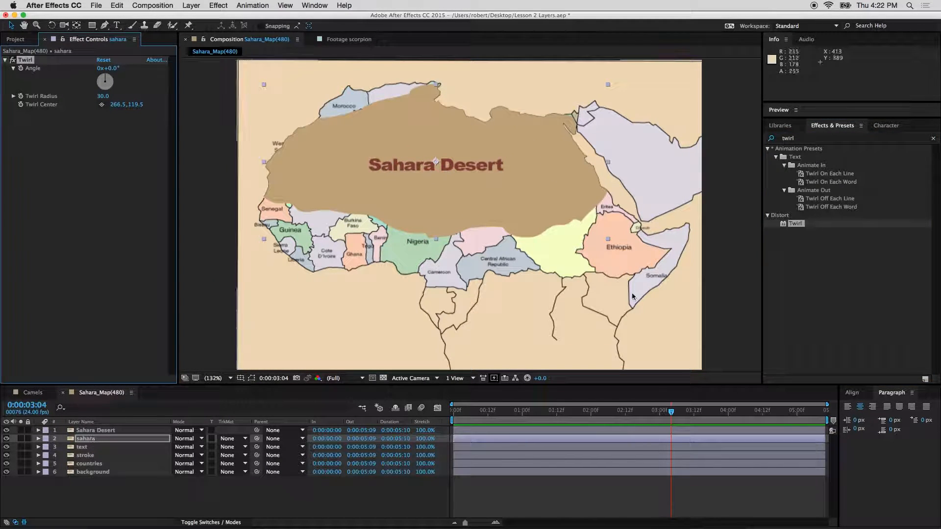
left_click_drag(800, 226, 114, 463)
- Experiment with the Twirl Angle on the countries and Sahara Desert layers, and set it to 2x+255° on the sahara layer
left_click_drag(112, 72, 287, 74)
left_click(98, 431)
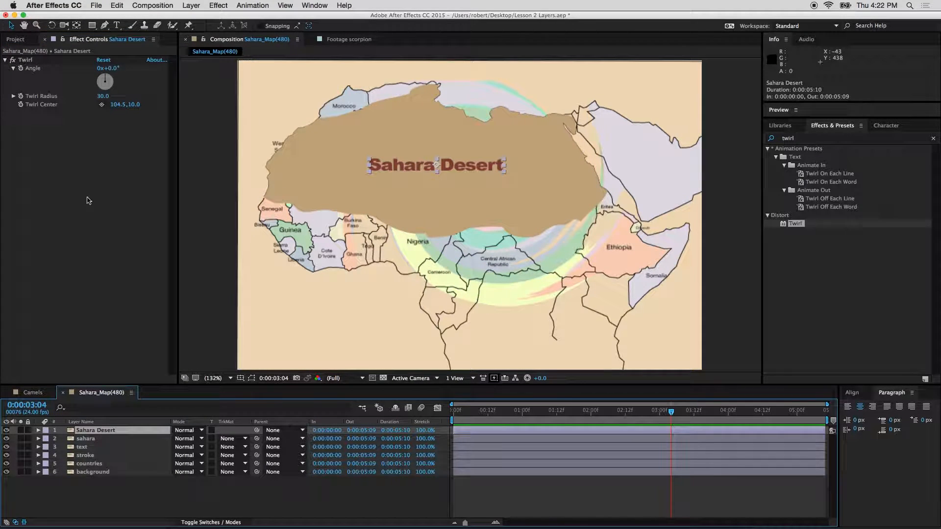
left_click_drag(108, 68, 248, 77)
left_click(94, 437)
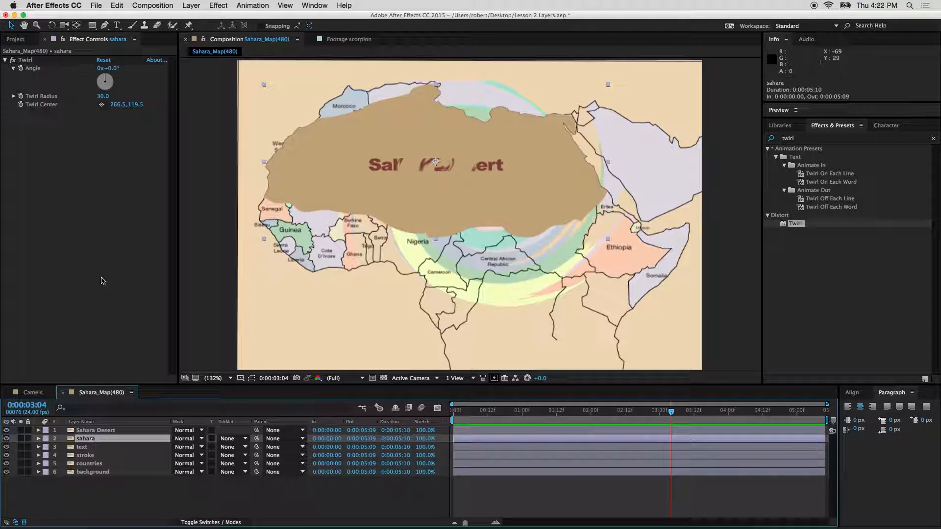
left_click_drag(108, 69, 585, 109)
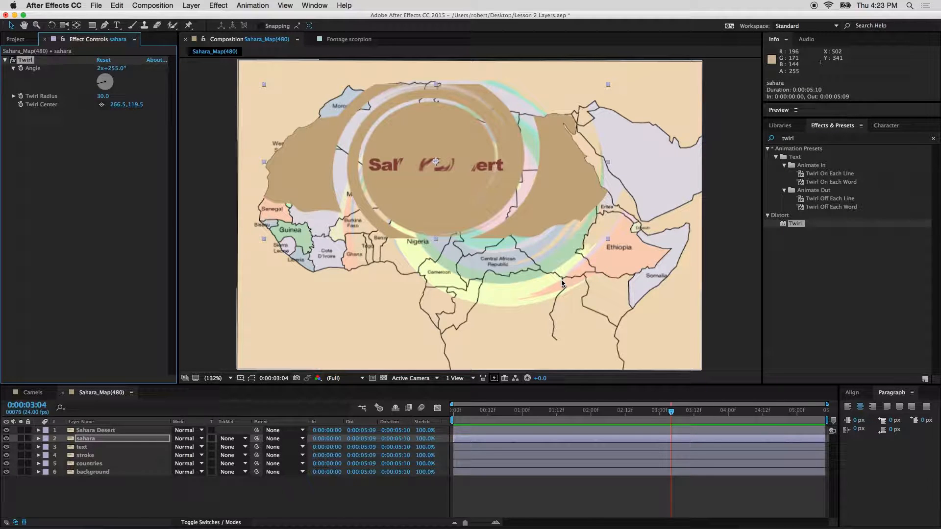
- Undo the Twirl Angle changes and the application of the Twirl effect to the map layers
key("super+z")
key("super+z")
key("super+z")
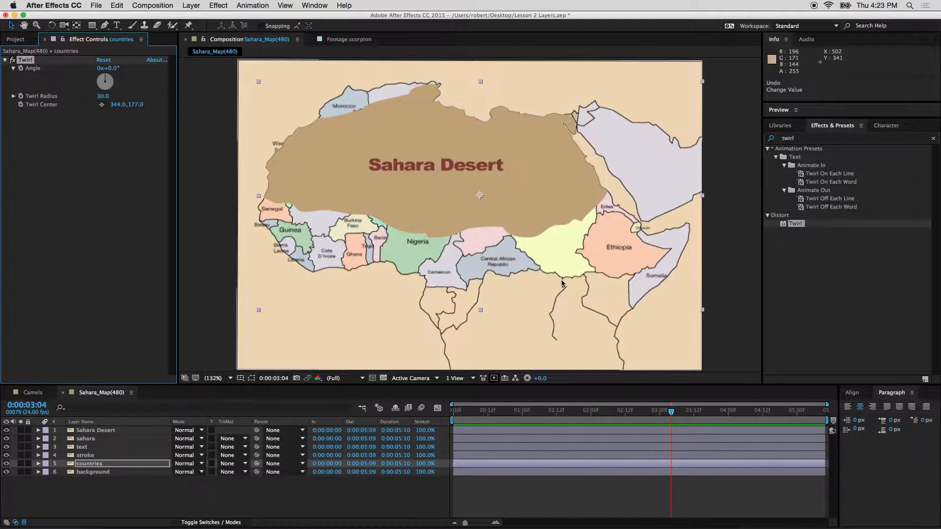
left_click(147, 512)
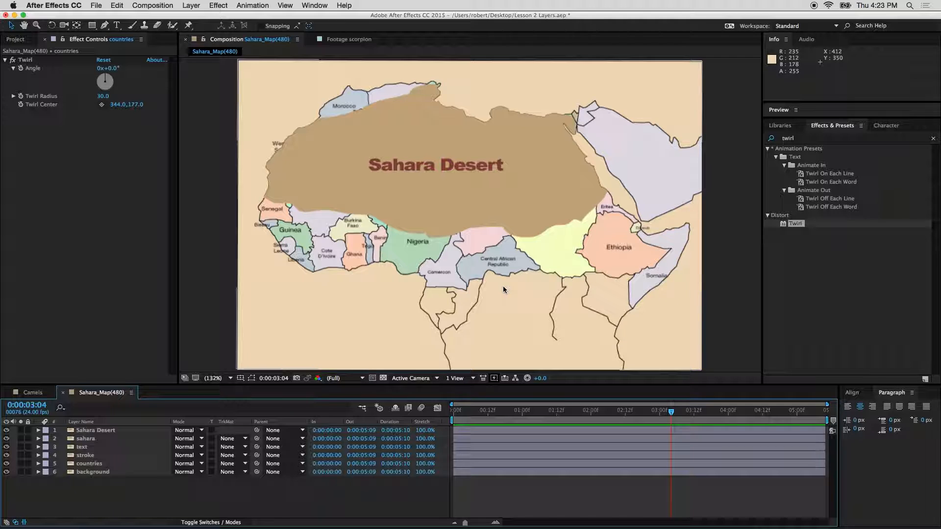
key("super+z")
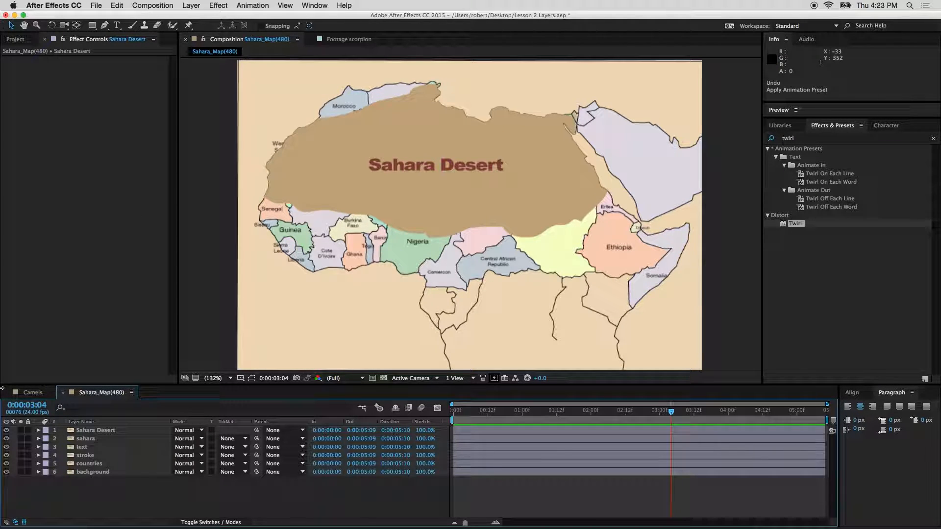
- Expand the Sahara Desert layer's properties and reselect the Twirl effect in the search results
left_click(39, 430)
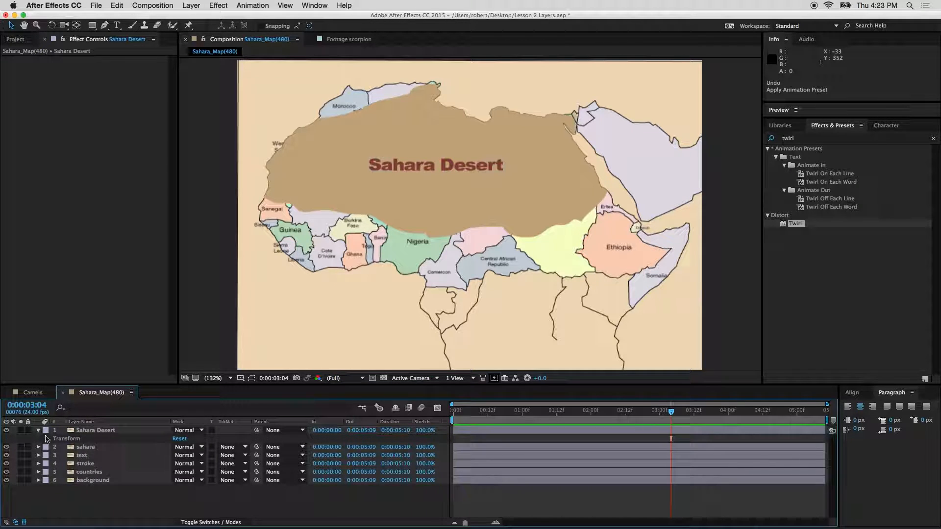
left_click(836, 284)
left_click(794, 225)
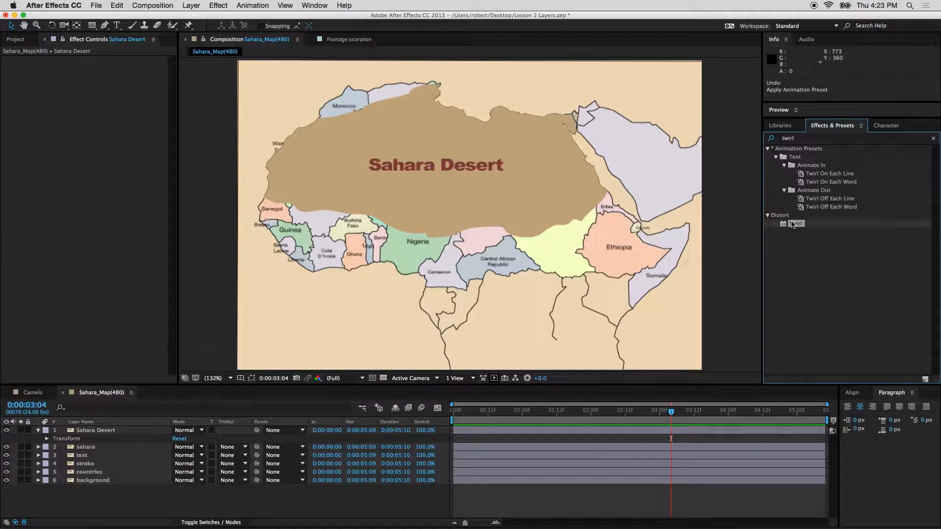
- Add a new adjustment layer to the Sahara_Map(480) composition and collapse the Sahara Desert layer's properties
left_click(96, 6)
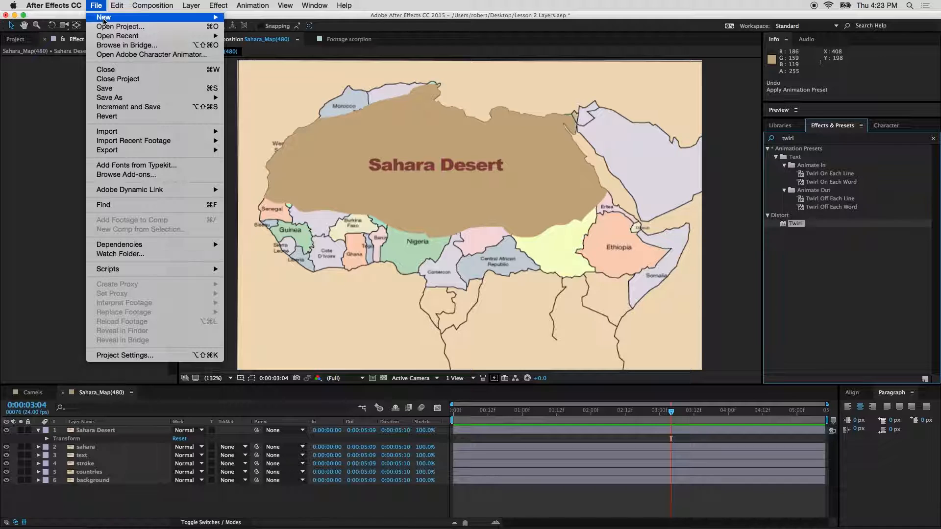
mouse_move(197, 10)
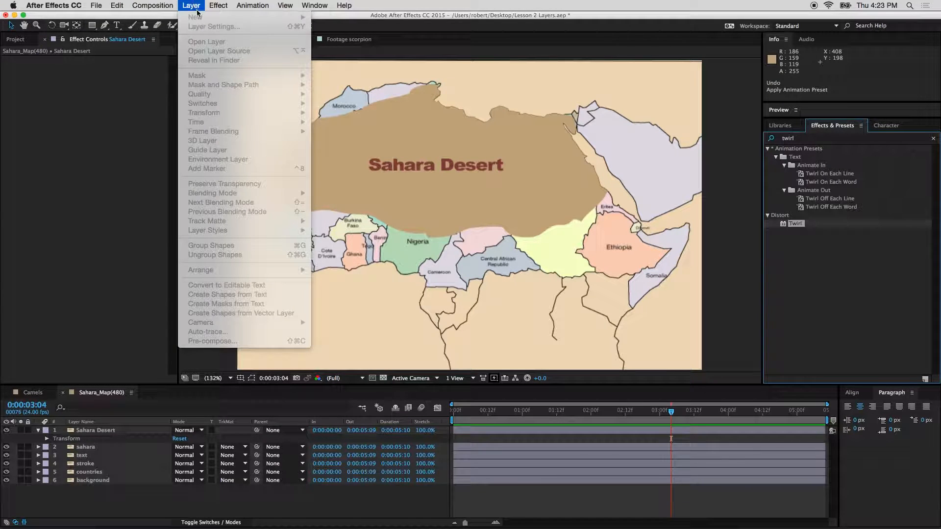
left_click(99, 278)
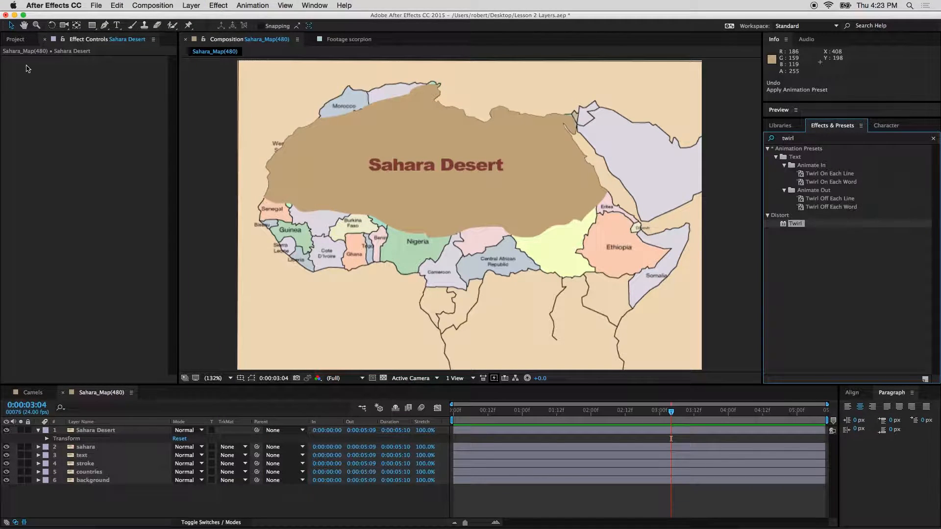
left_click(18, 40)
left_click(192, 6)
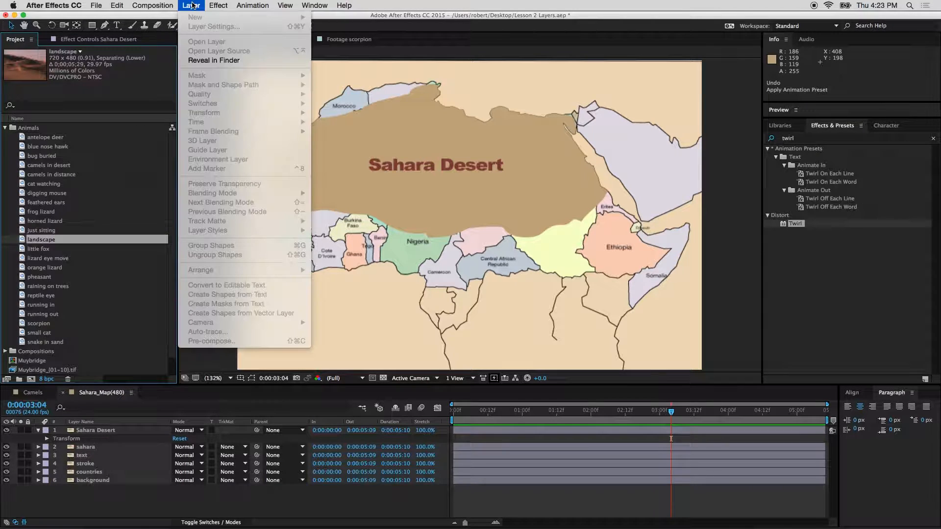
left_click(203, 22)
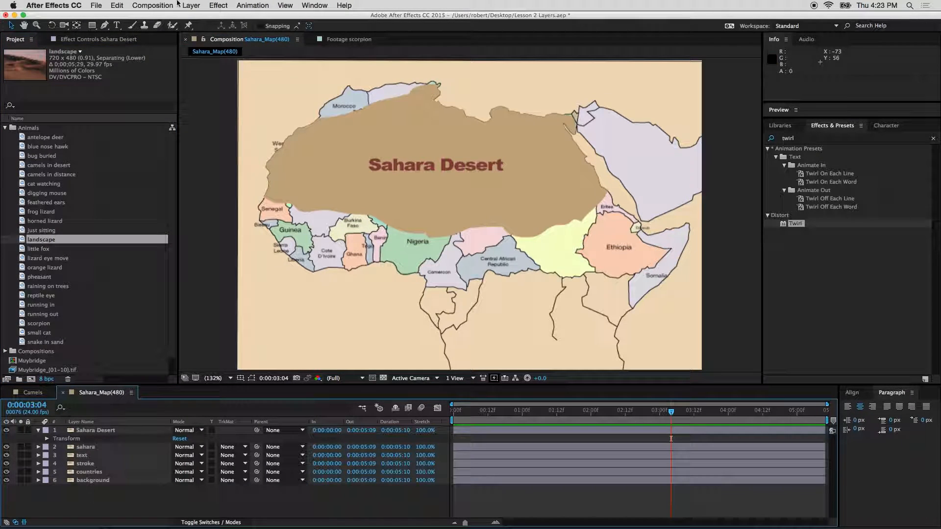
left_click(191, 5)
mouse_move(212, 20)
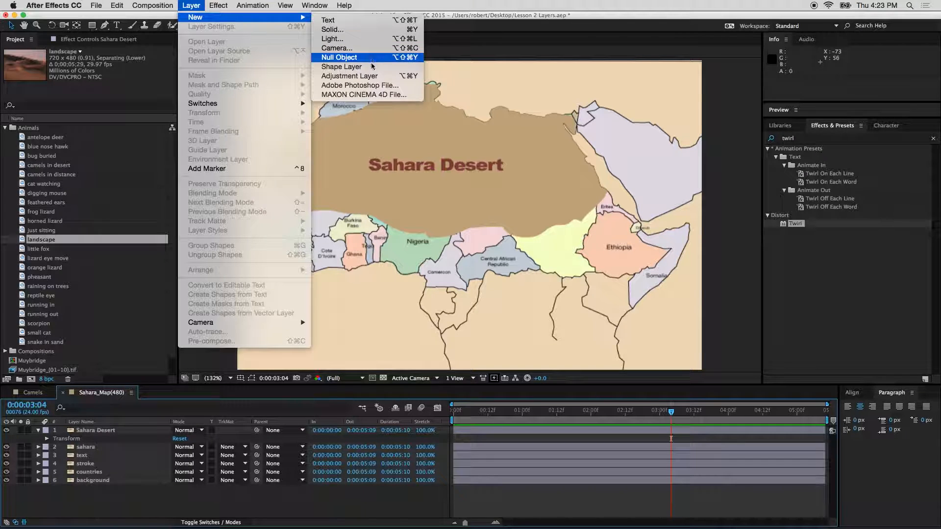
left_click(369, 76)
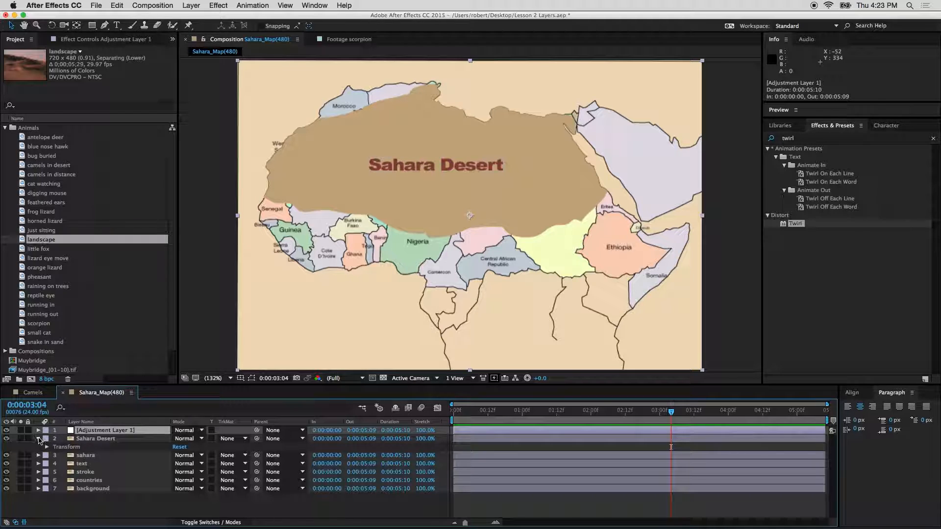
left_click(39, 438)
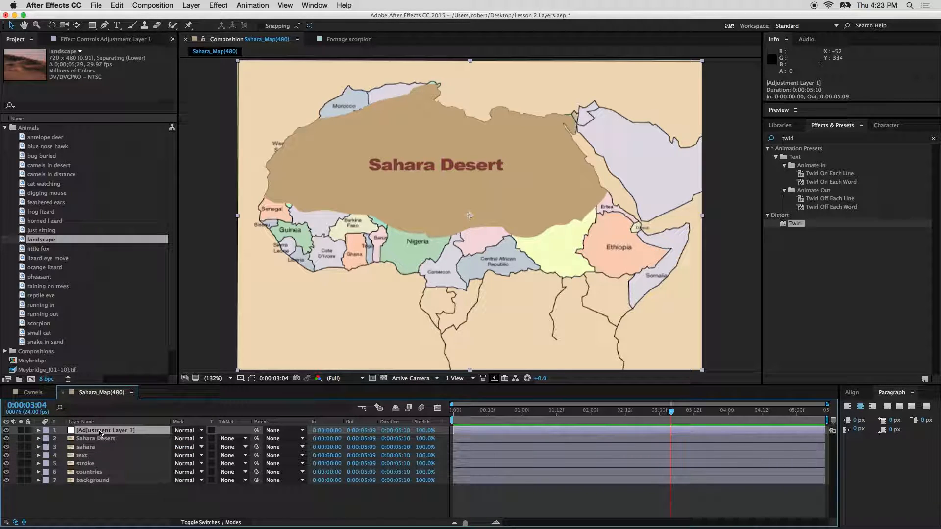
- Apply the Twirl effect to the adjustment layer, try an Angle of 0x-211°, and undo that angle change
left_click_drag(792, 223, 111, 432)
left_click_drag(111, 68, 82, 98)
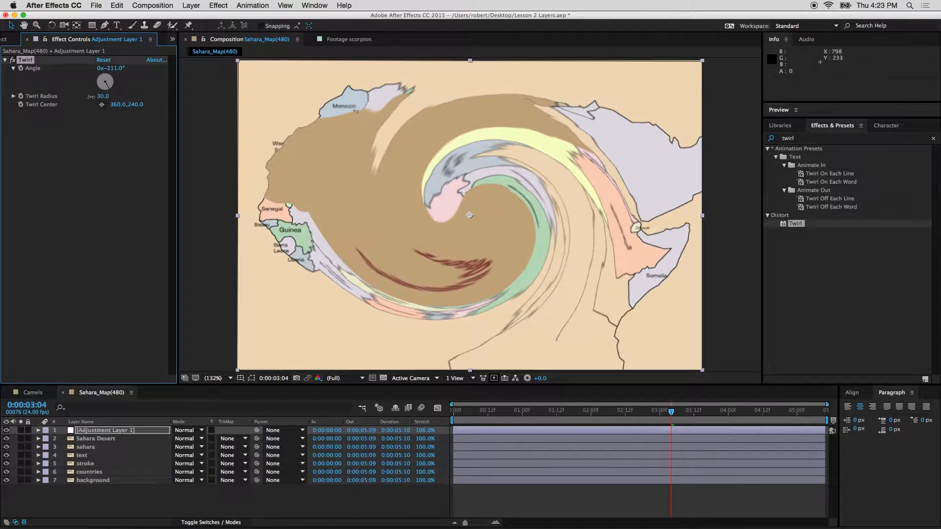
key("super+z")
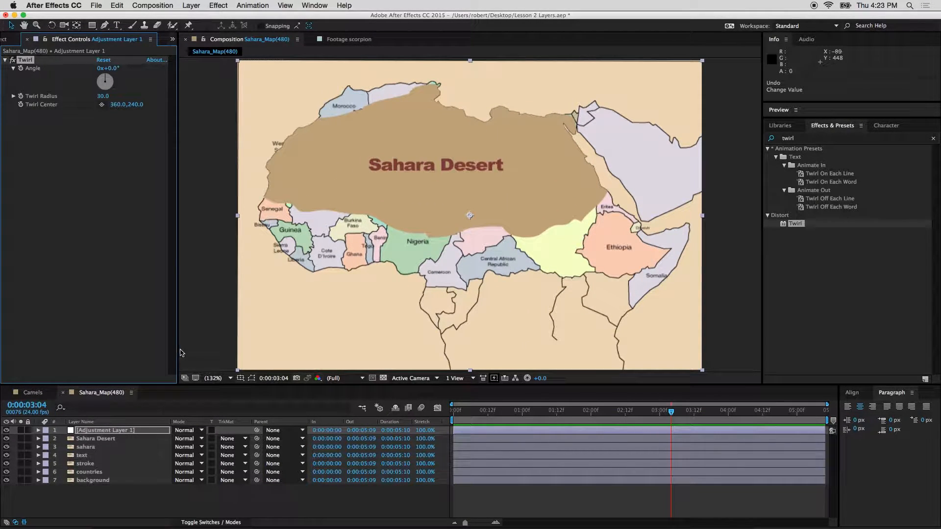
- Keyframe the adjustment layer's Twirl Angle from 0x+0° at the first frame to 1x+173° at 0:00:05:09
left_click(363, 409)
key("Home")
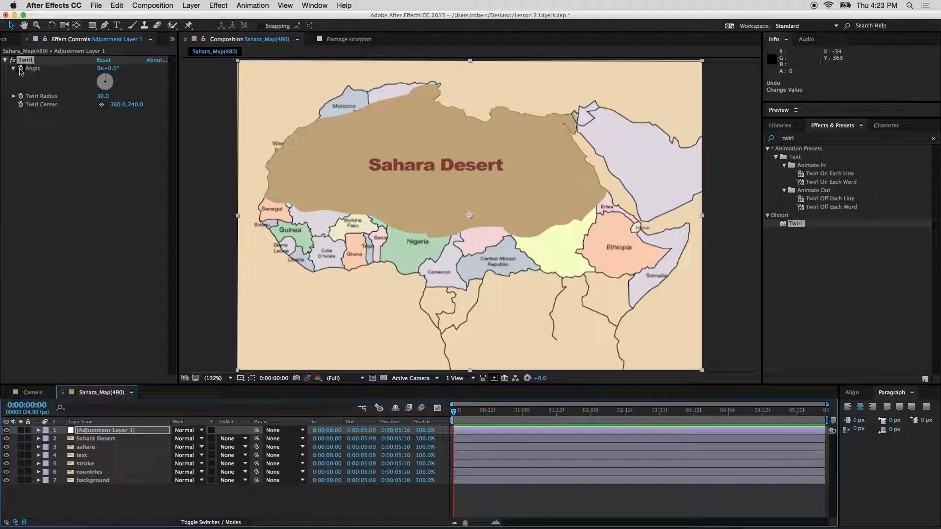
left_click(20, 68)
left_click(811, 412)
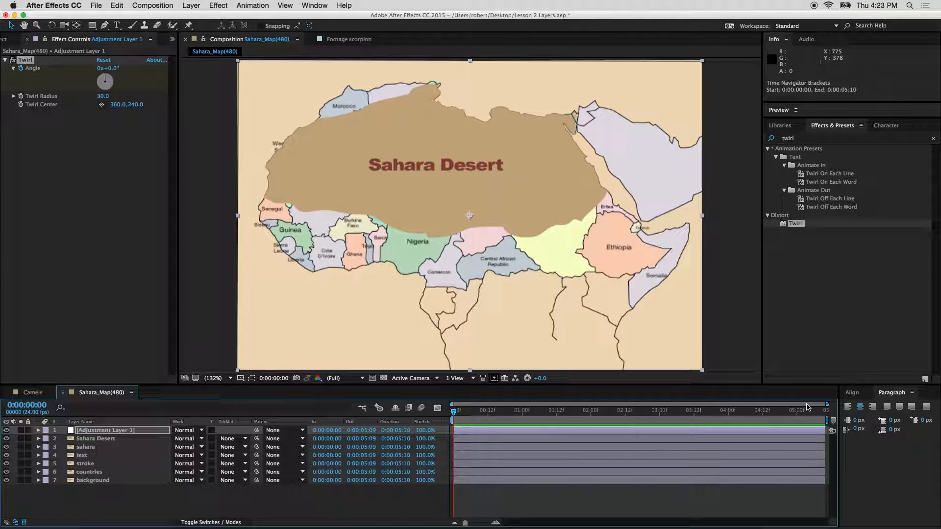
left_click_drag(811, 411, 823, 412)
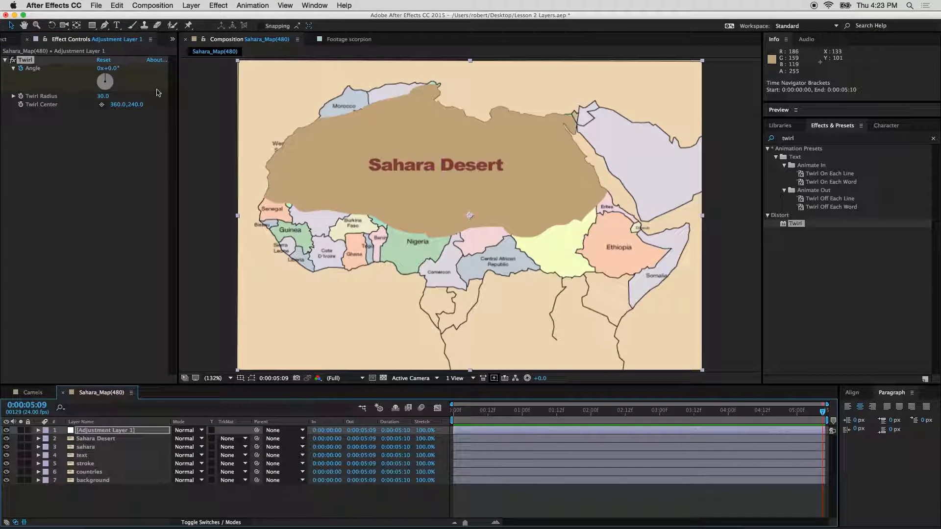
left_click_drag(114, 73, 618, 471)
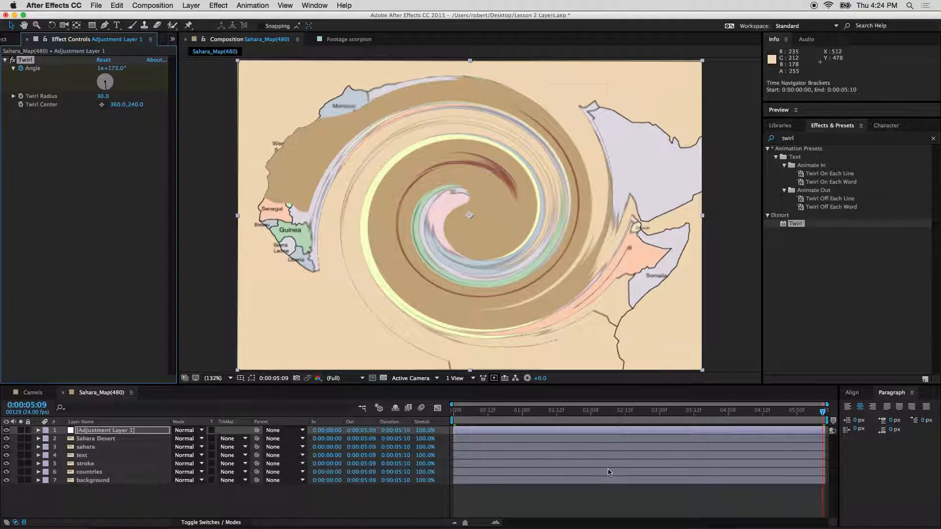
- Preview the twirl animation and examine the map at 0:00:02:17
key("space")
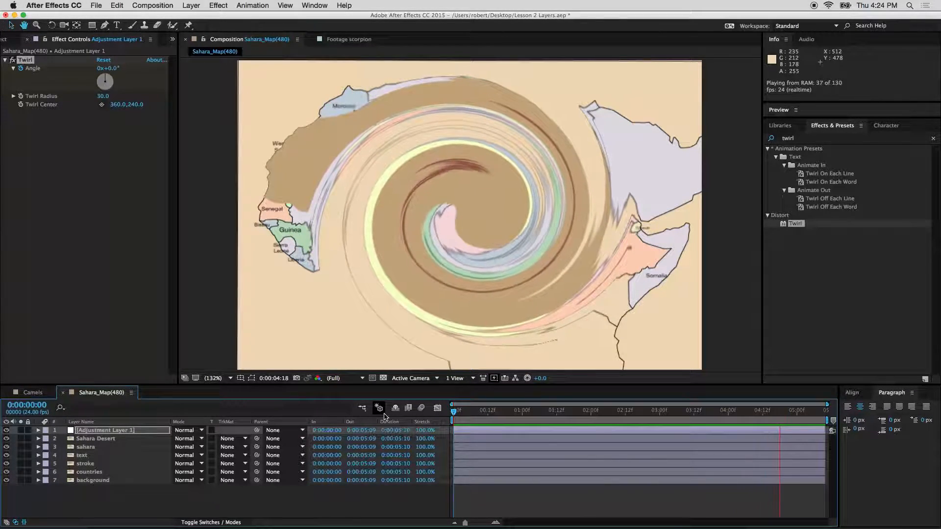
key("space")
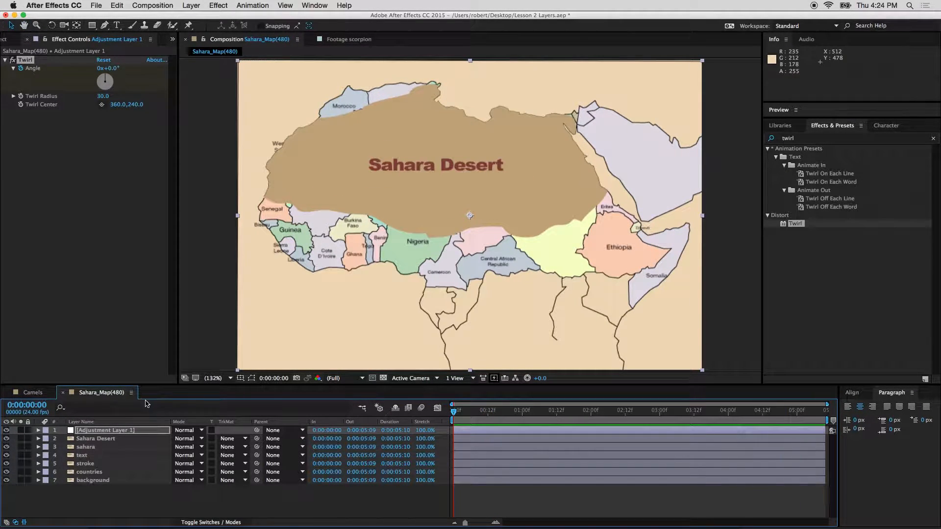
left_click(640, 411)
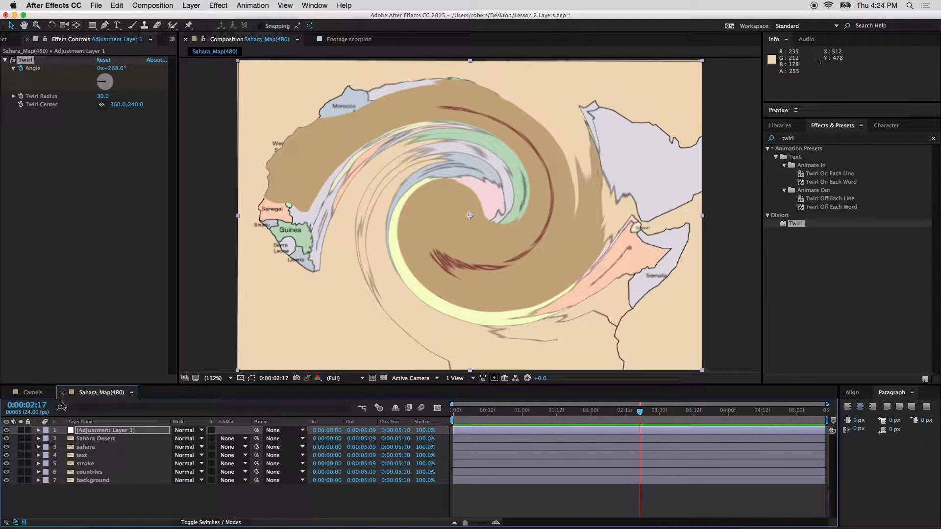
- Try the adjustment layer lower in the layer stack, return it to the top, and go back to the first frame
left_click_drag(110, 431, 103, 469)
mouse_move(103, 464)
left_mouse_down()
mouse_move(101, 489)
mouse_move(109, 431)
left_mouse_up()
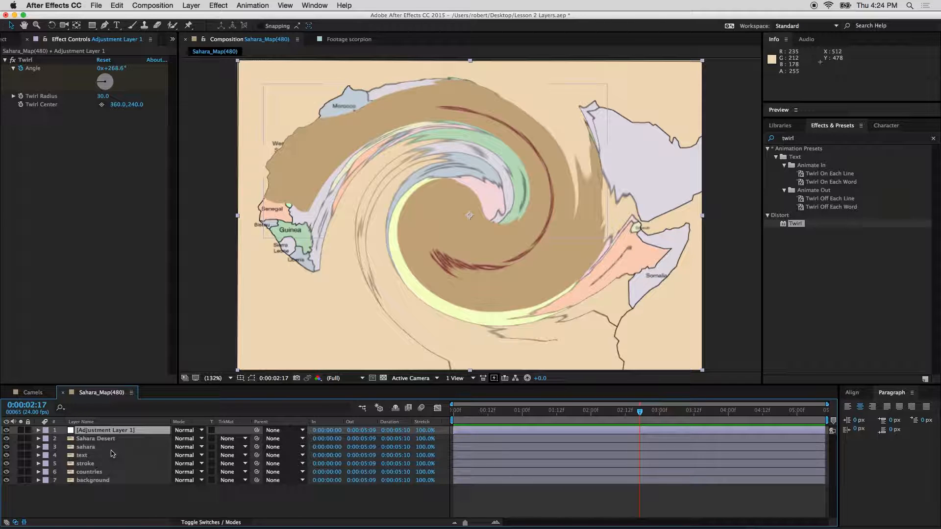
left_click_drag(485, 414, 452, 413)
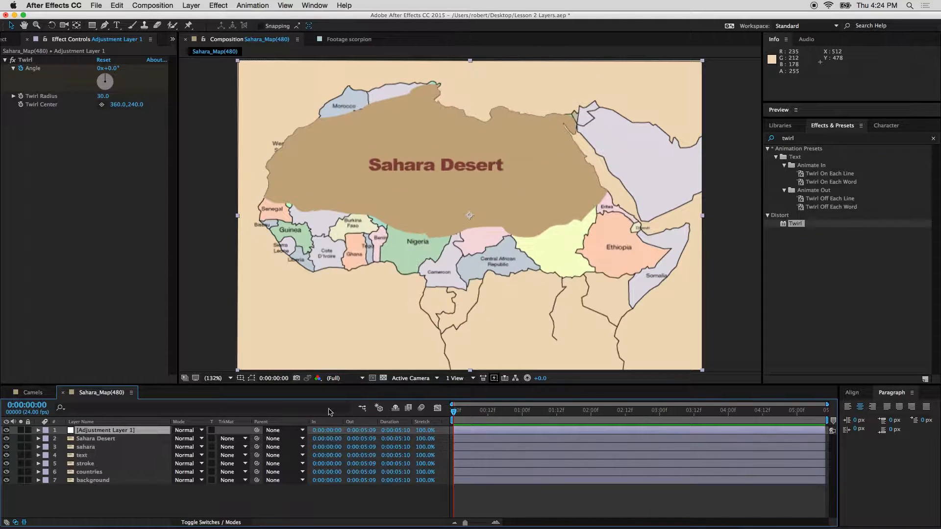
- Duplicate the adjustment layer and place the copy between the sahara and text layers
left_click(152, 5)
left_click(130, 443)
right_click(114, 438)
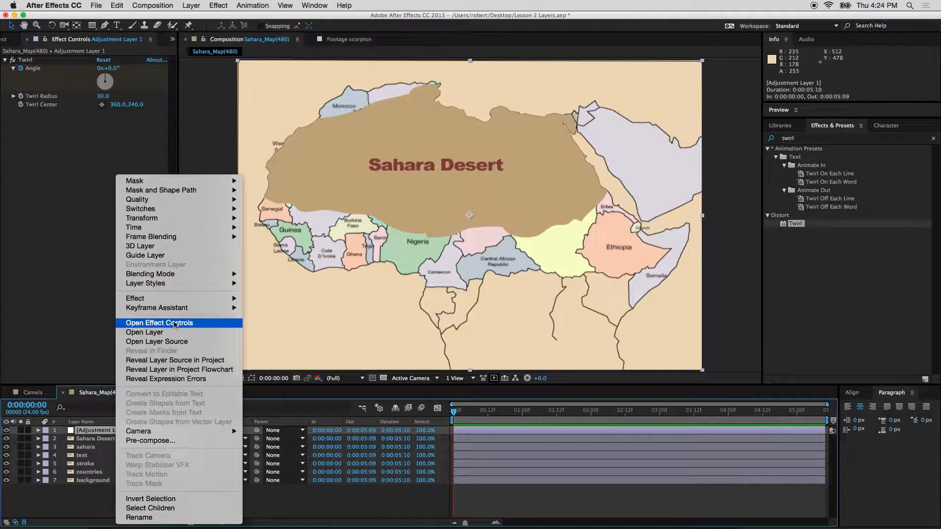
left_click(77, 517)
key("super+d")
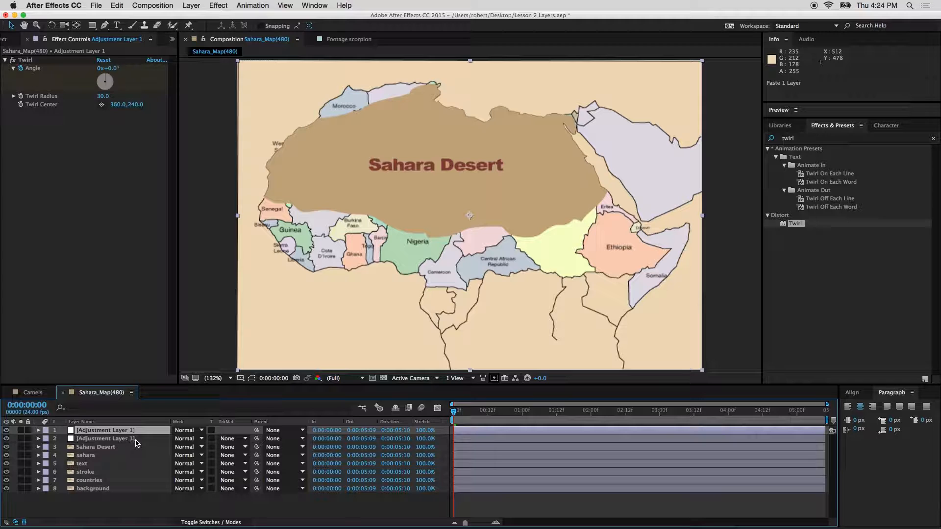
left_click(127, 439)
left_click_drag(127, 439, 118, 463)
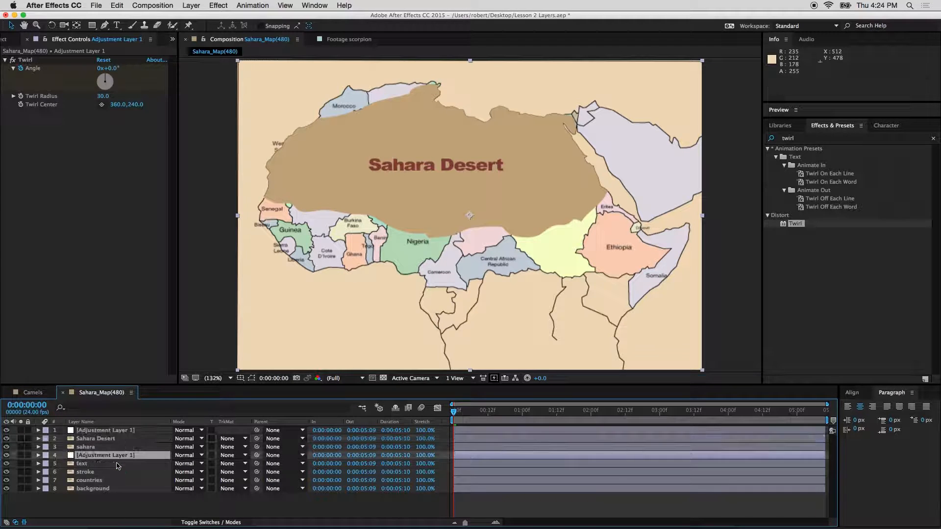
mouse_move(455, 413)
left_mouse_down()
mouse_move(742, 410)
mouse_move(453, 411)
left_mouse_up()
- Set the lower adjustment layer's Twirl Angle to 1x+108° at the first frame
left_click(107, 457)
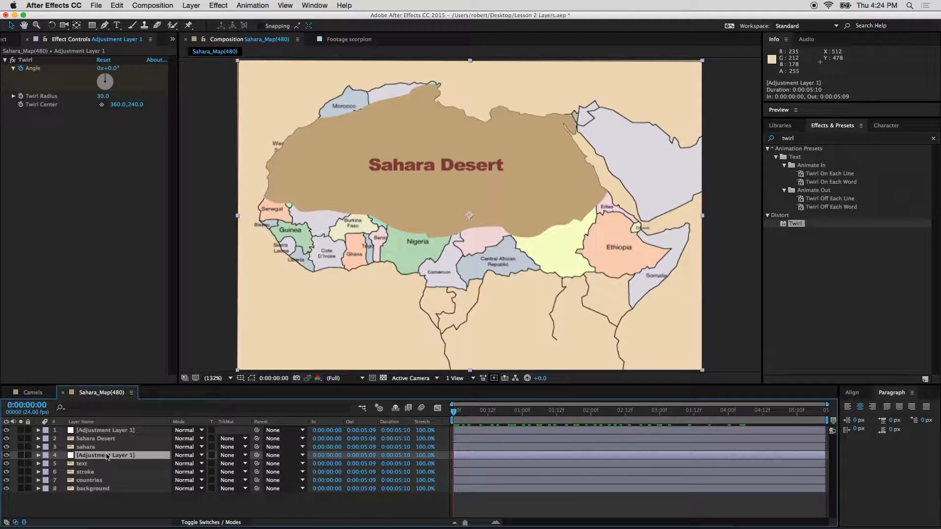
left_click(38, 456)
left_click(47, 464)
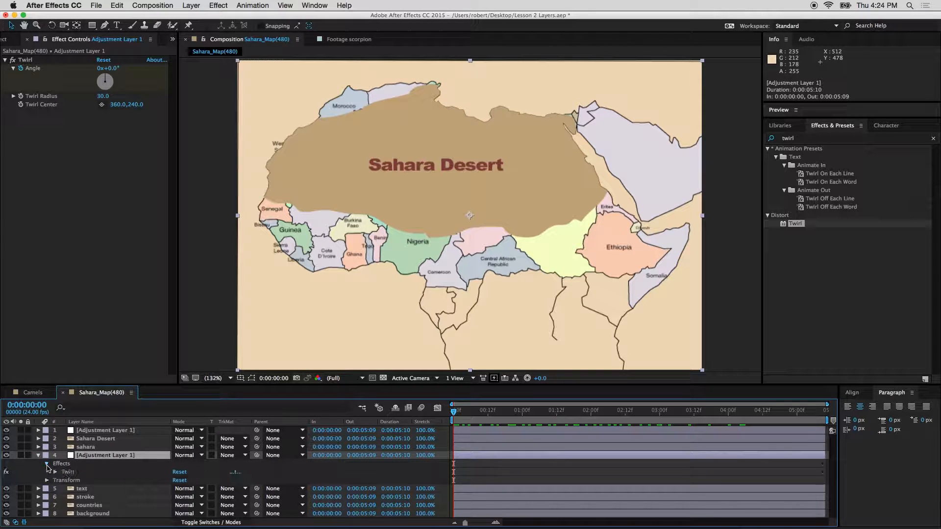
left_click(56, 472)
left_click(71, 480)
left_click_drag(188, 480, 418, 474)
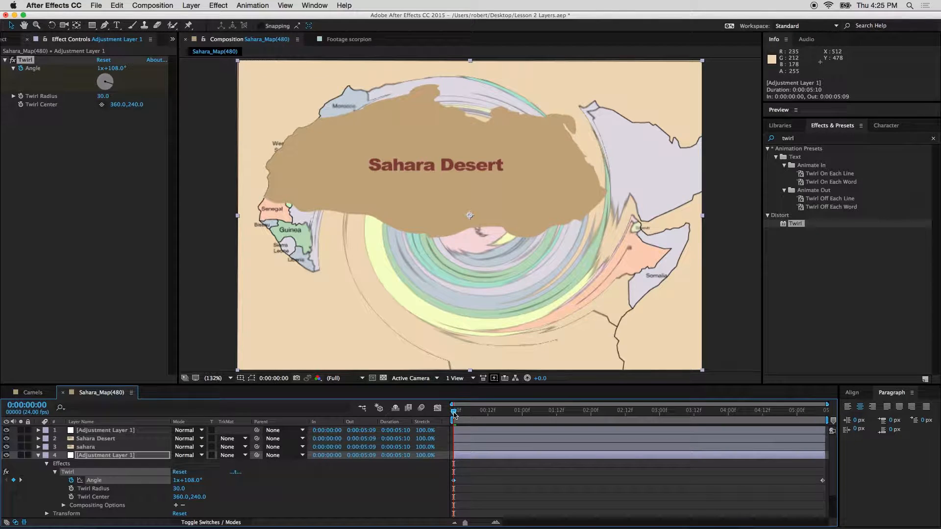
- Preview the combined twirl animation of the two adjustment layers
left_click_drag(453, 412, 521, 408)
key("space")
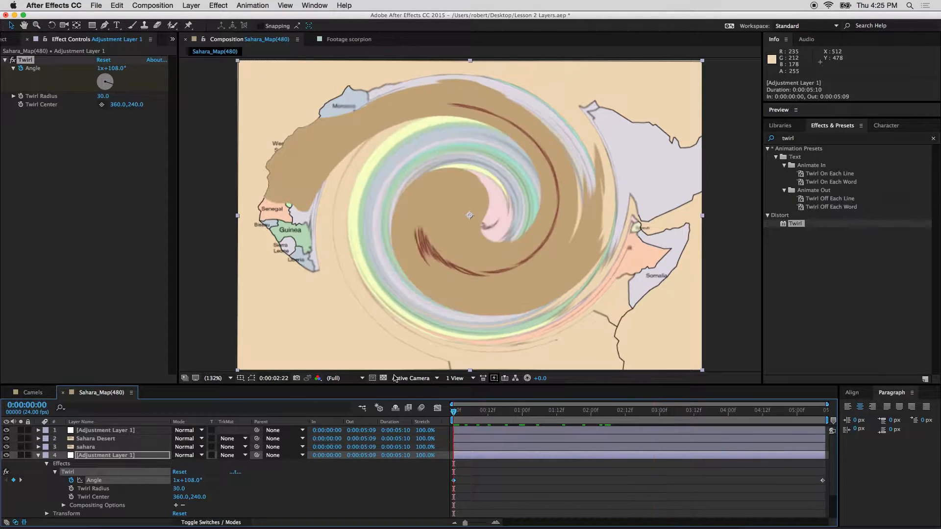
key("space")
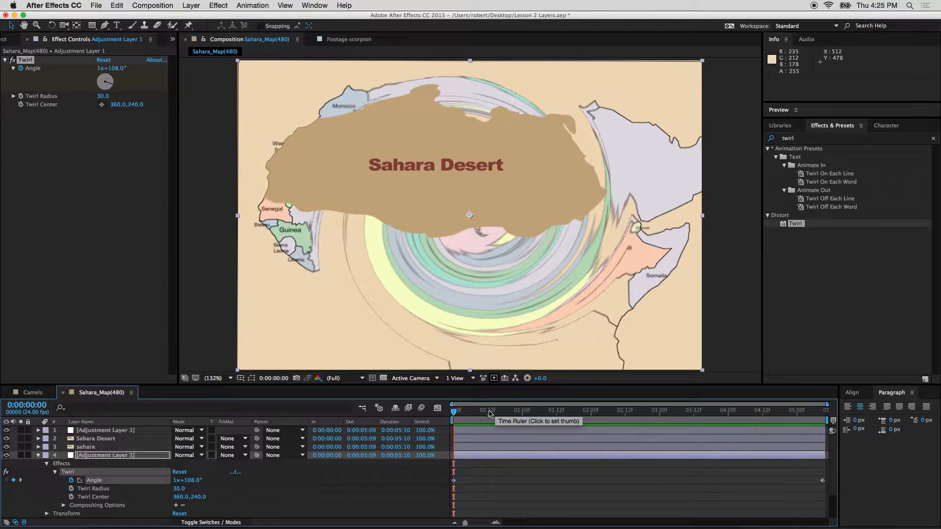
- Collapse the lower adjustment layer's properties and delete that layer
left_click(92, 456)
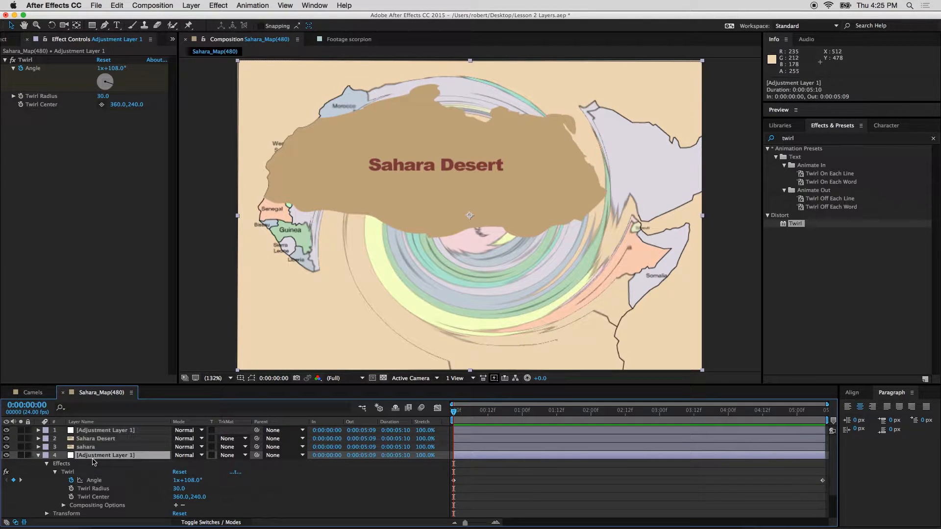
left_click(38, 456)
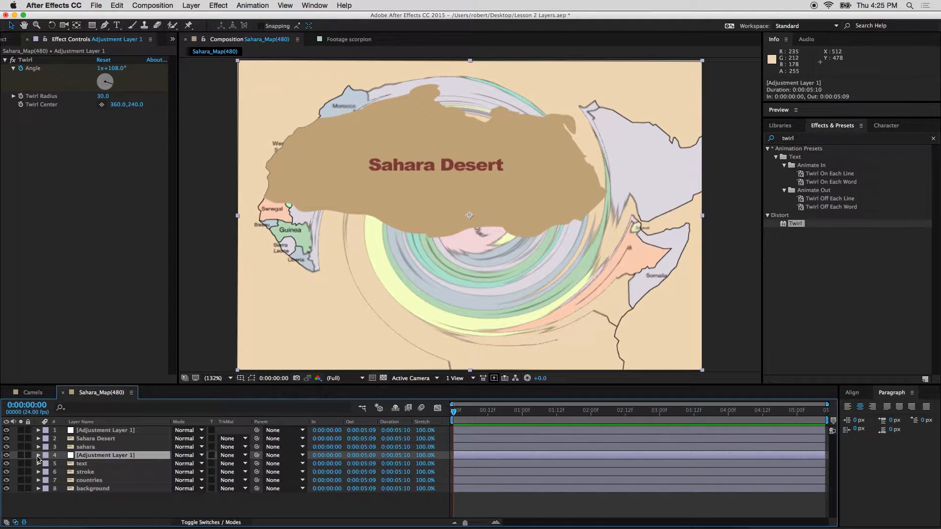
key("Delete")
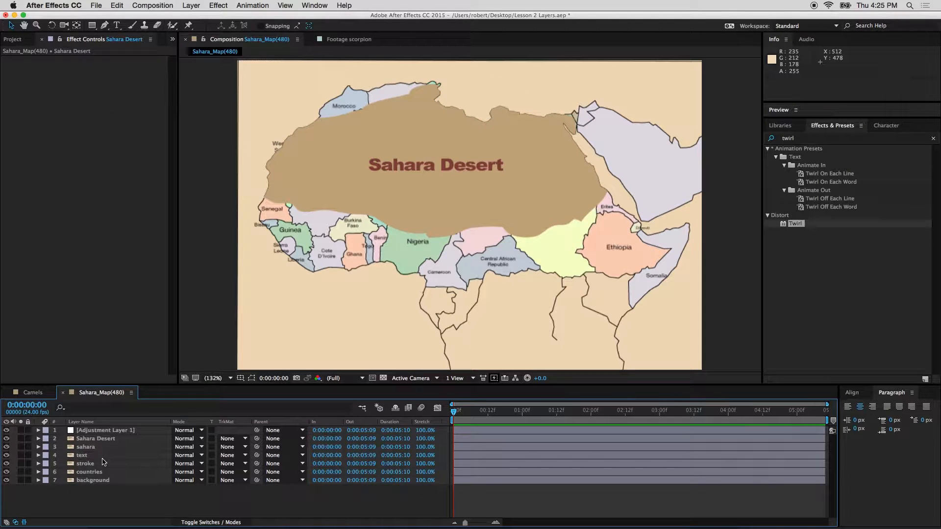
- At 0:00:02:09, lower the remaining adjustment layer's Opacity to 64%
left_click(616, 413)
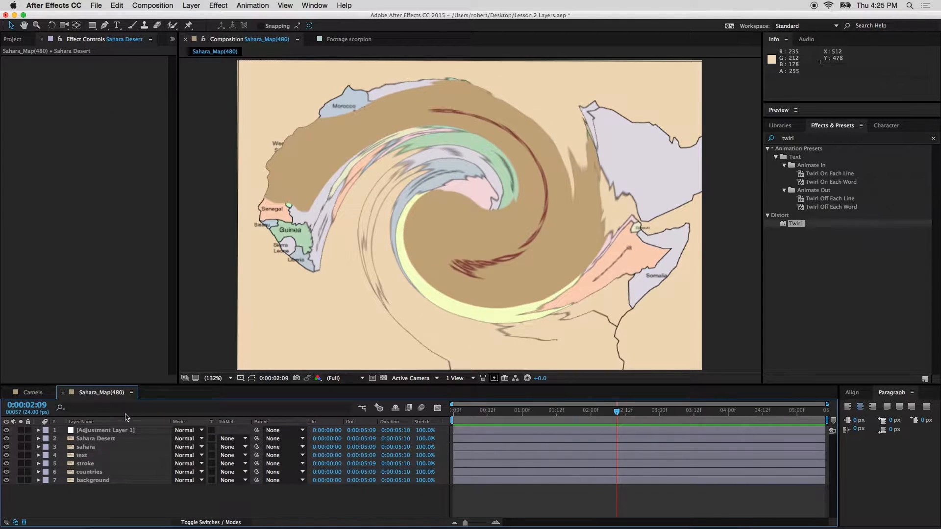
left_click(39, 430)
left_click(47, 447)
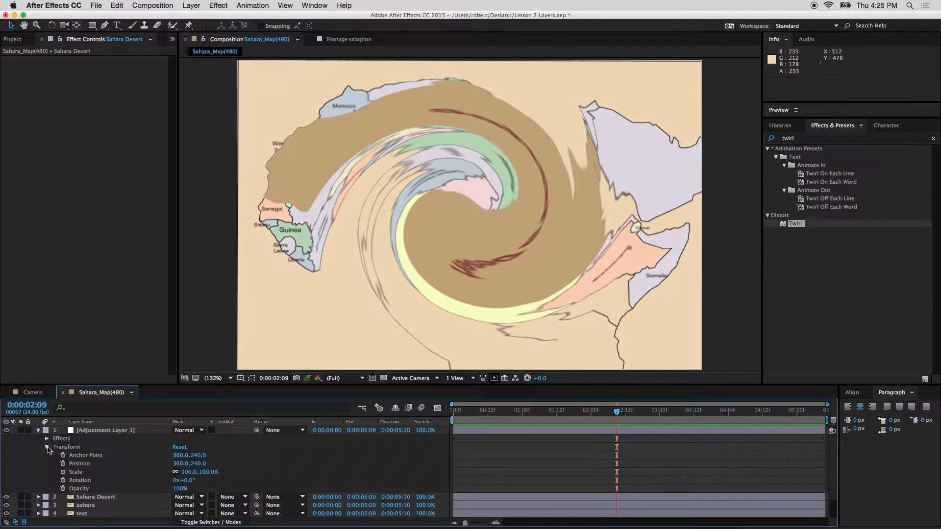
left_click_drag(181, 490, 159, 485)
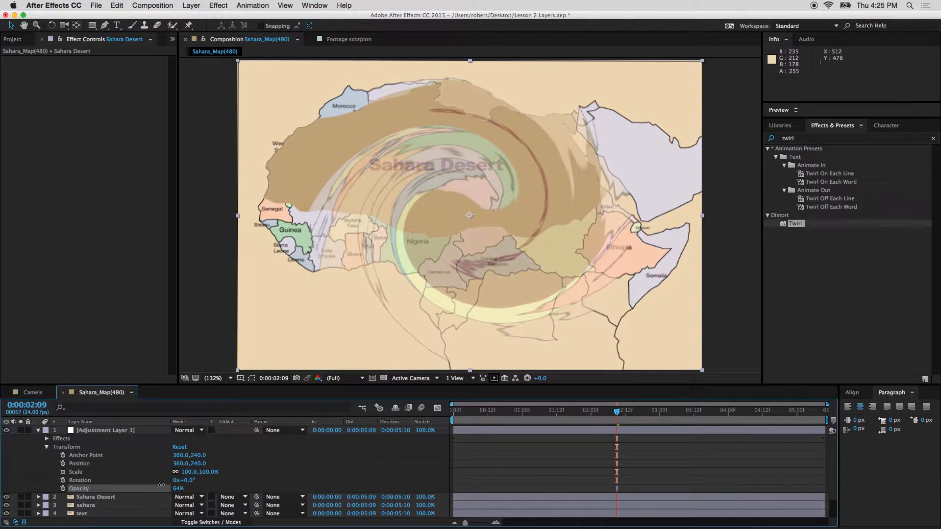
- Set the adjustment layer's Opacity back to 100%
left_click(178, 489)
type("10")
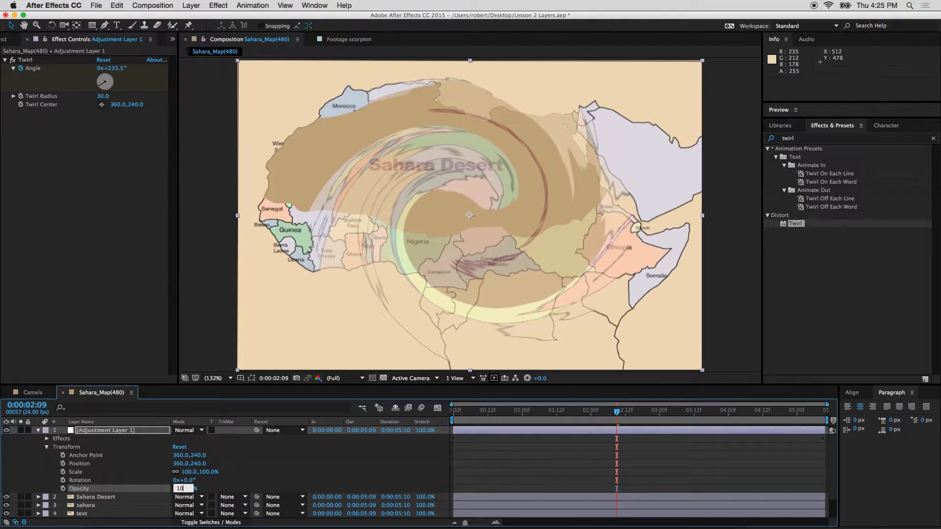
type("0")
key("Return")
- Remove the Twirl effect from the adjustment layer
left_click(59, 440)
left_click(47, 439)
left_click(79, 447)
key("Delete")
- Search the effects for "channel", apply Channel Mixer to the adjustment layer, and set its Red-Red value to -48
left_click(846, 140)
type("color")
key("BackSpace")
key("BackSpace")
key("BackSpace")
key("BackSpace")
key("BackSpace")
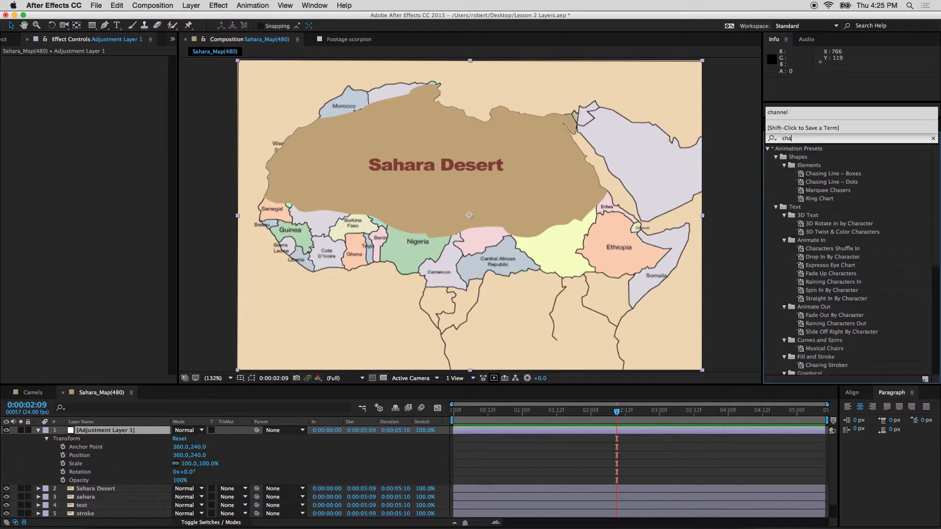
type("channel")
left_click_drag(815, 208, 274, 363)
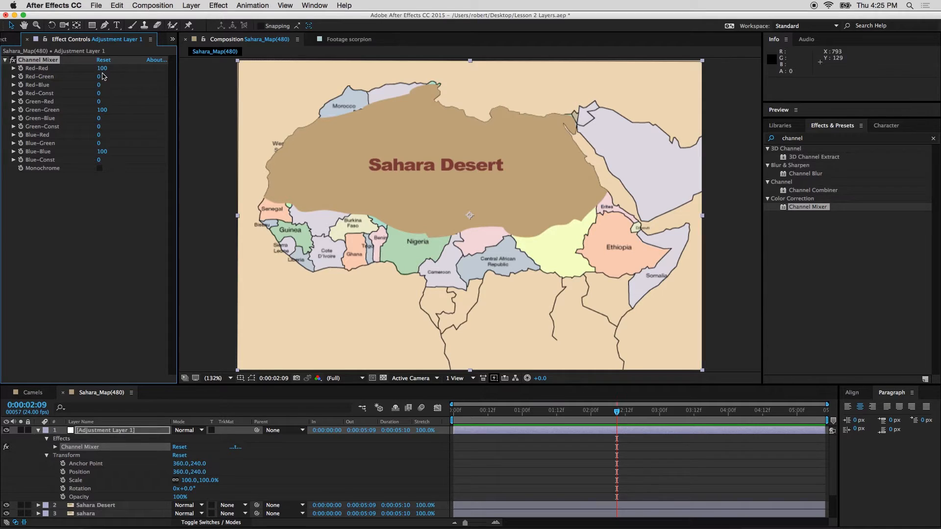
left_click_drag(84, 69, 12, 68)
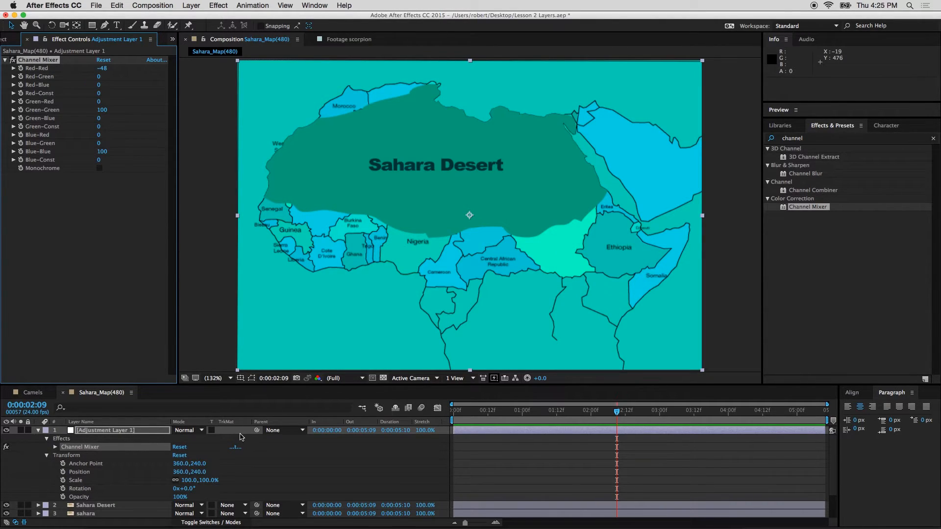
- Lower the adjustment layer's Opacity to 0% and delete the layer
left_click(186, 499)
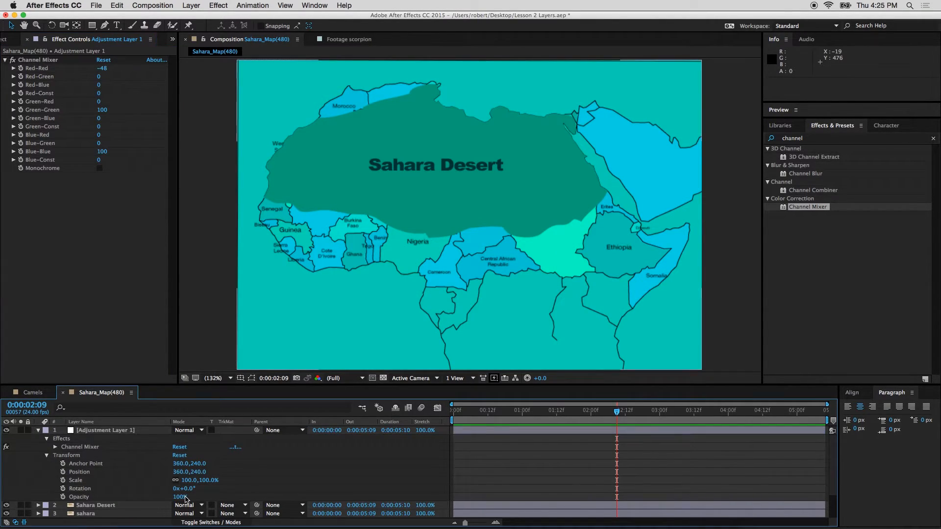
left_click_drag(181, 497, 29, 502)
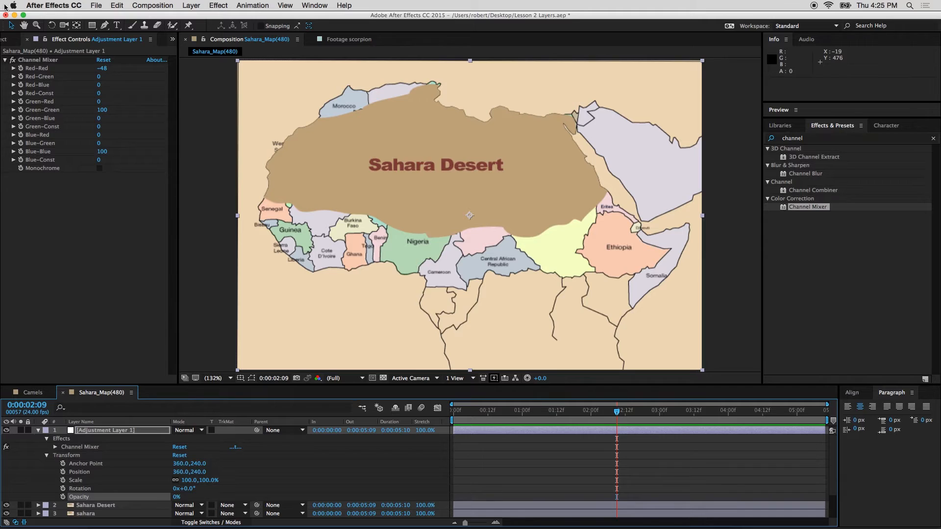
key("Delete")
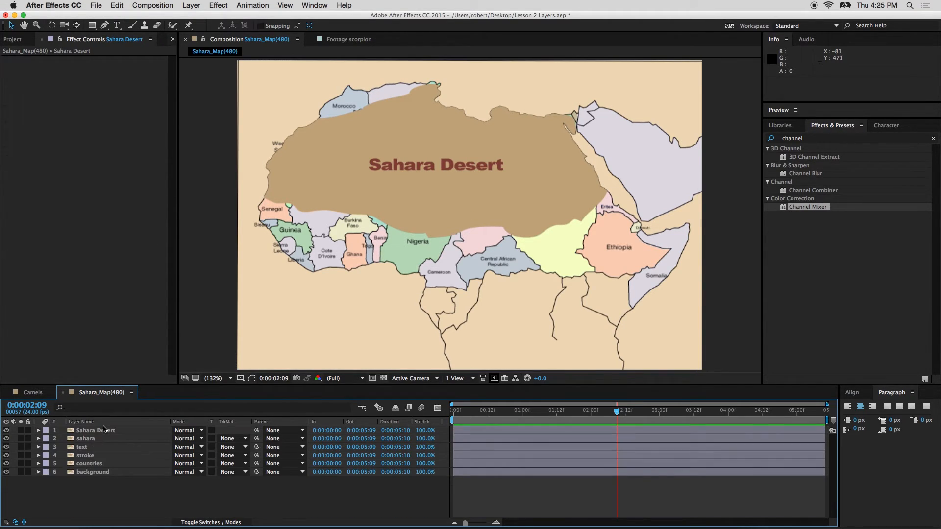